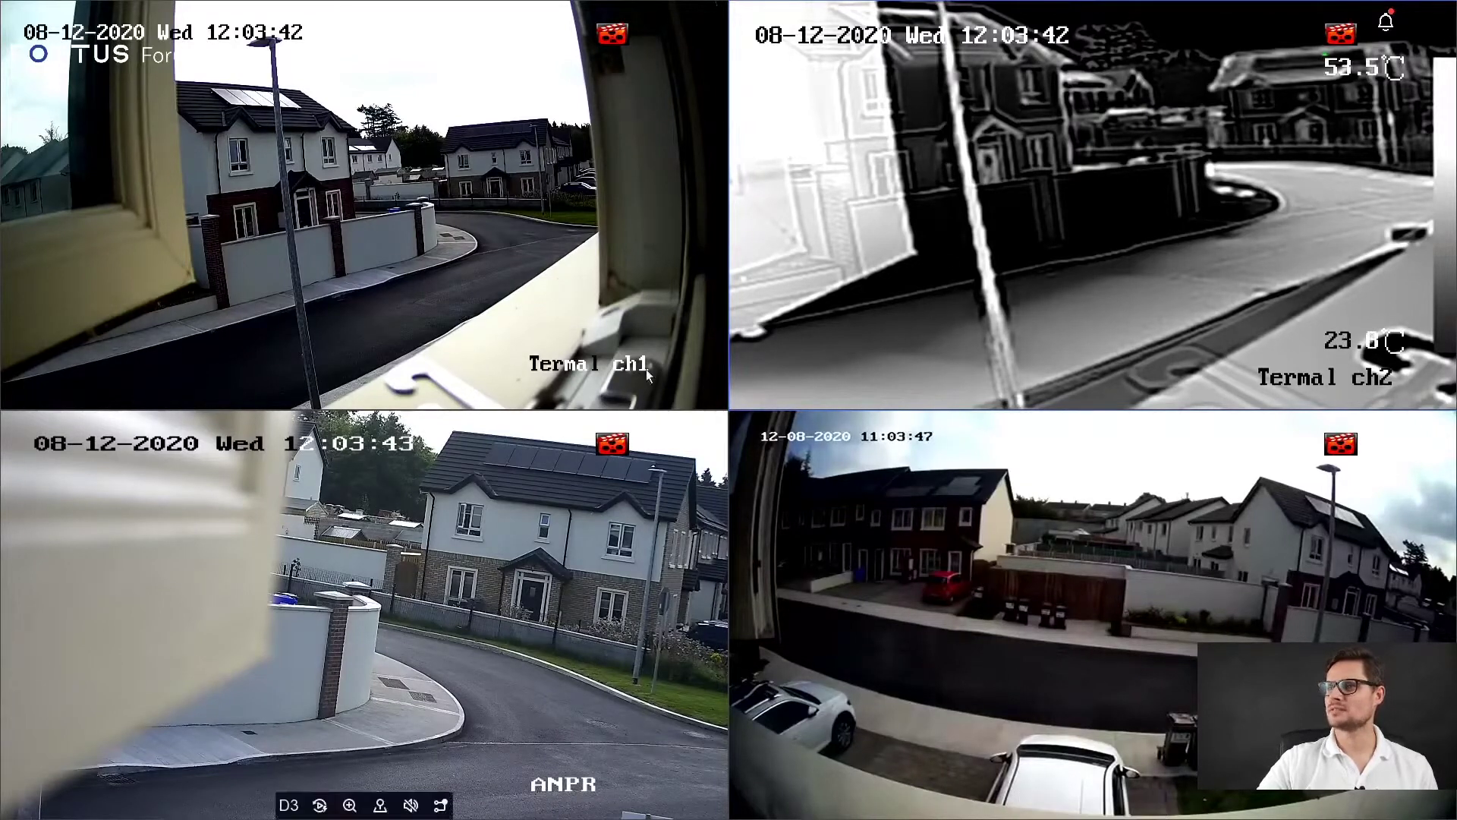
# Exit the full-screen live view and switch it back to full screen
pyautogui.rightClick(548, 243)
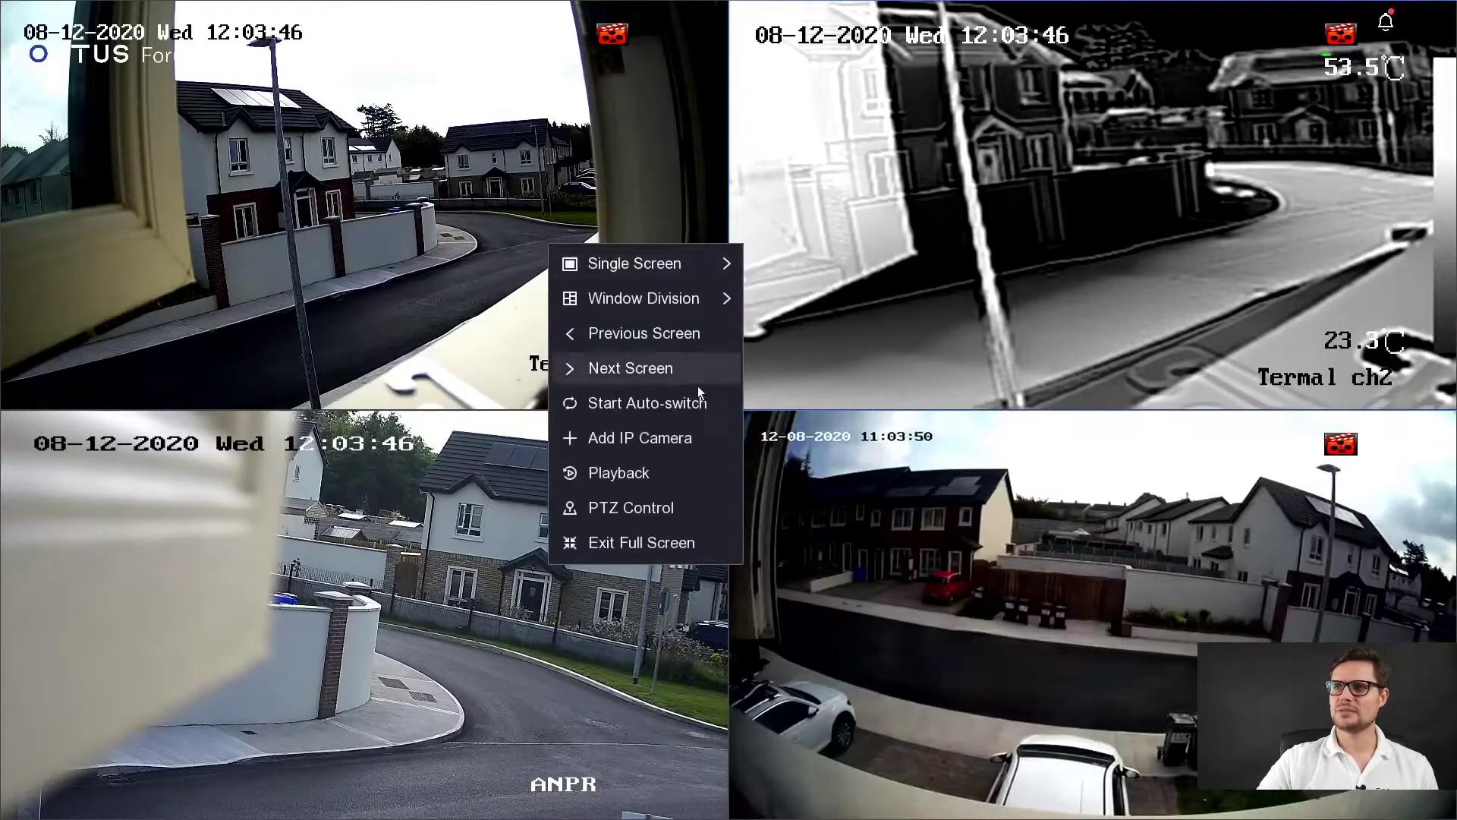
pyautogui.click(638, 544)
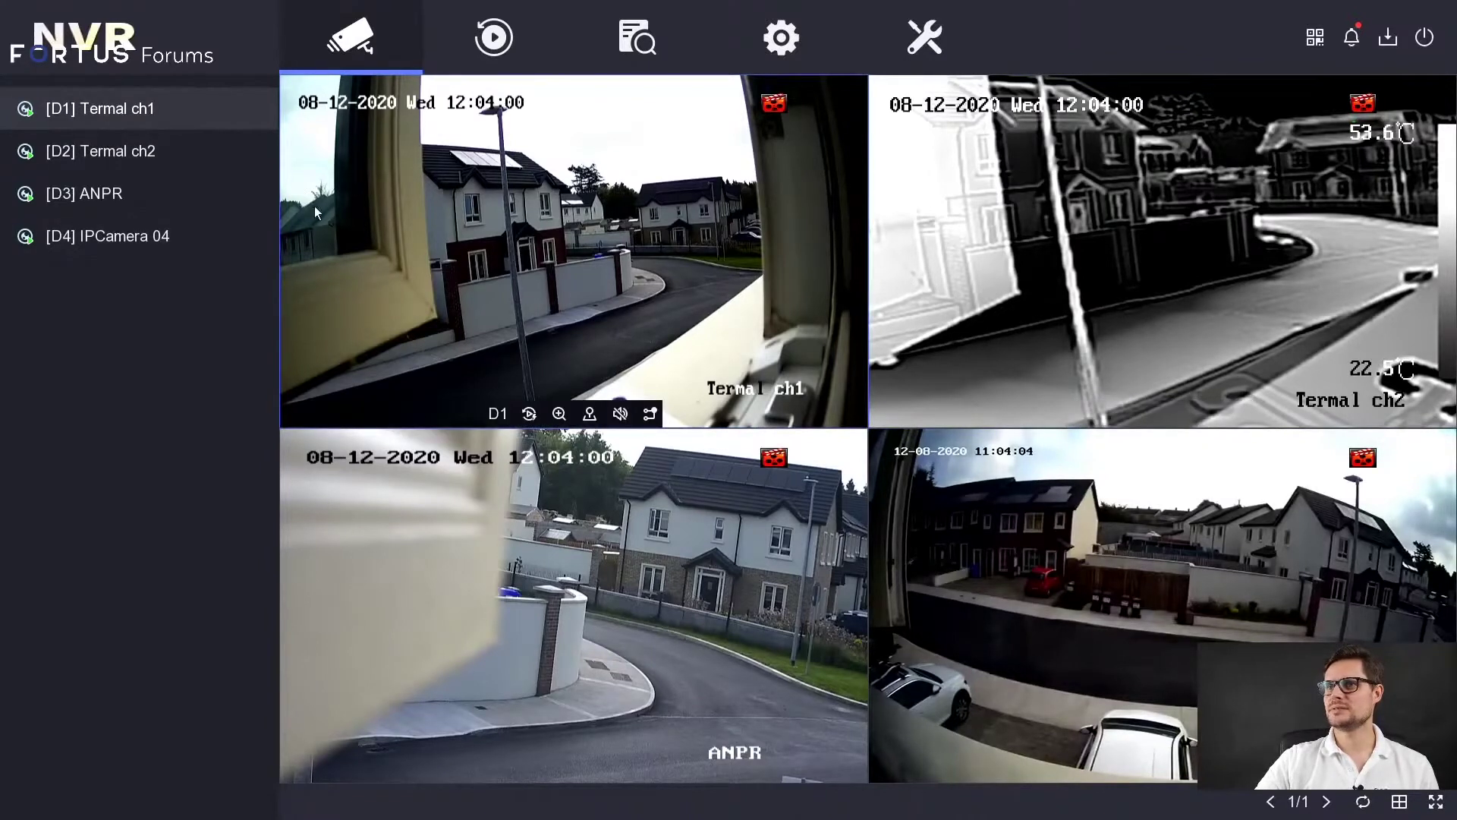
pyautogui.rightClick(424, 253)
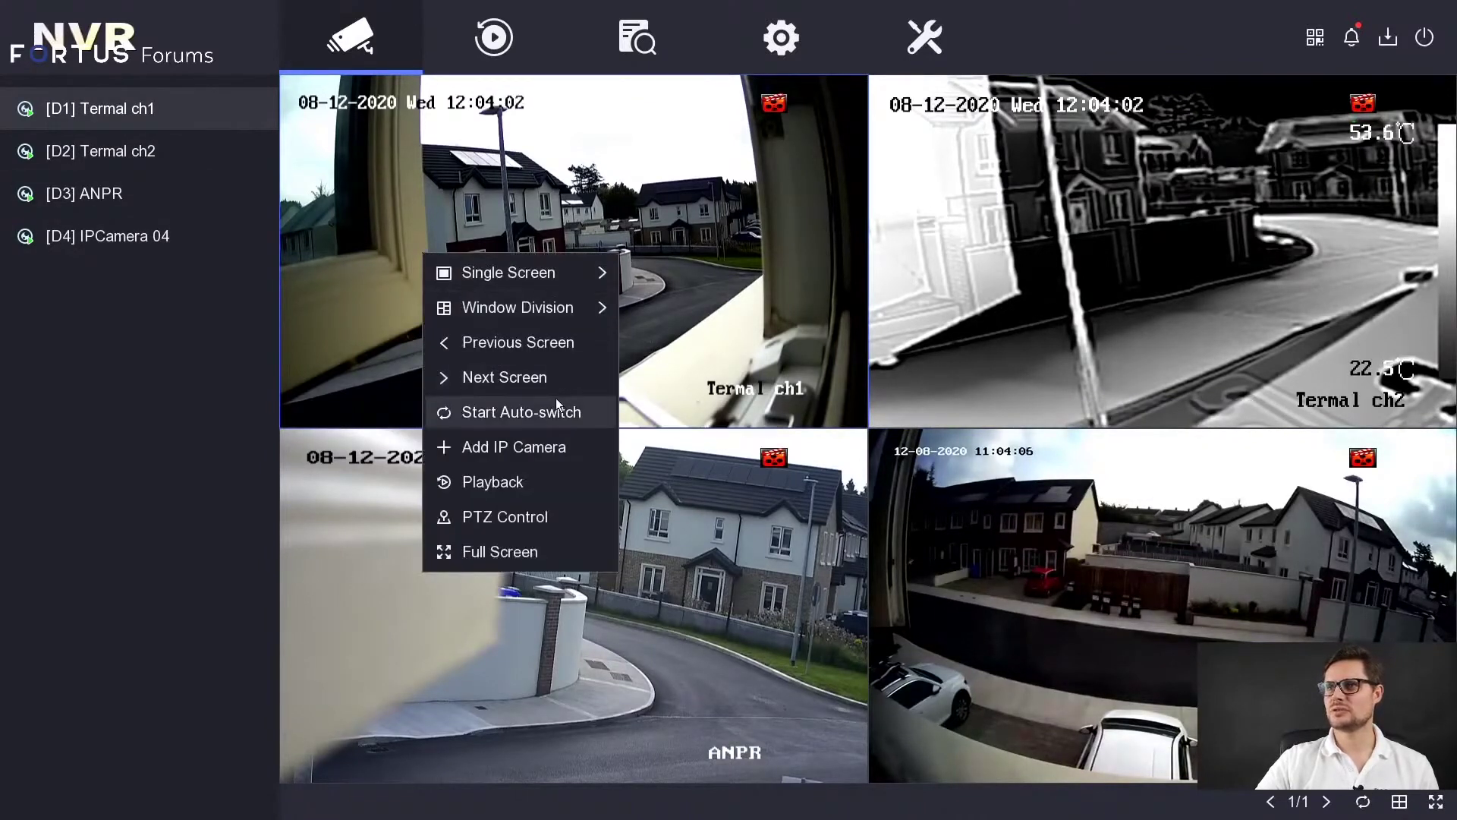
pyautogui.click(498, 553)
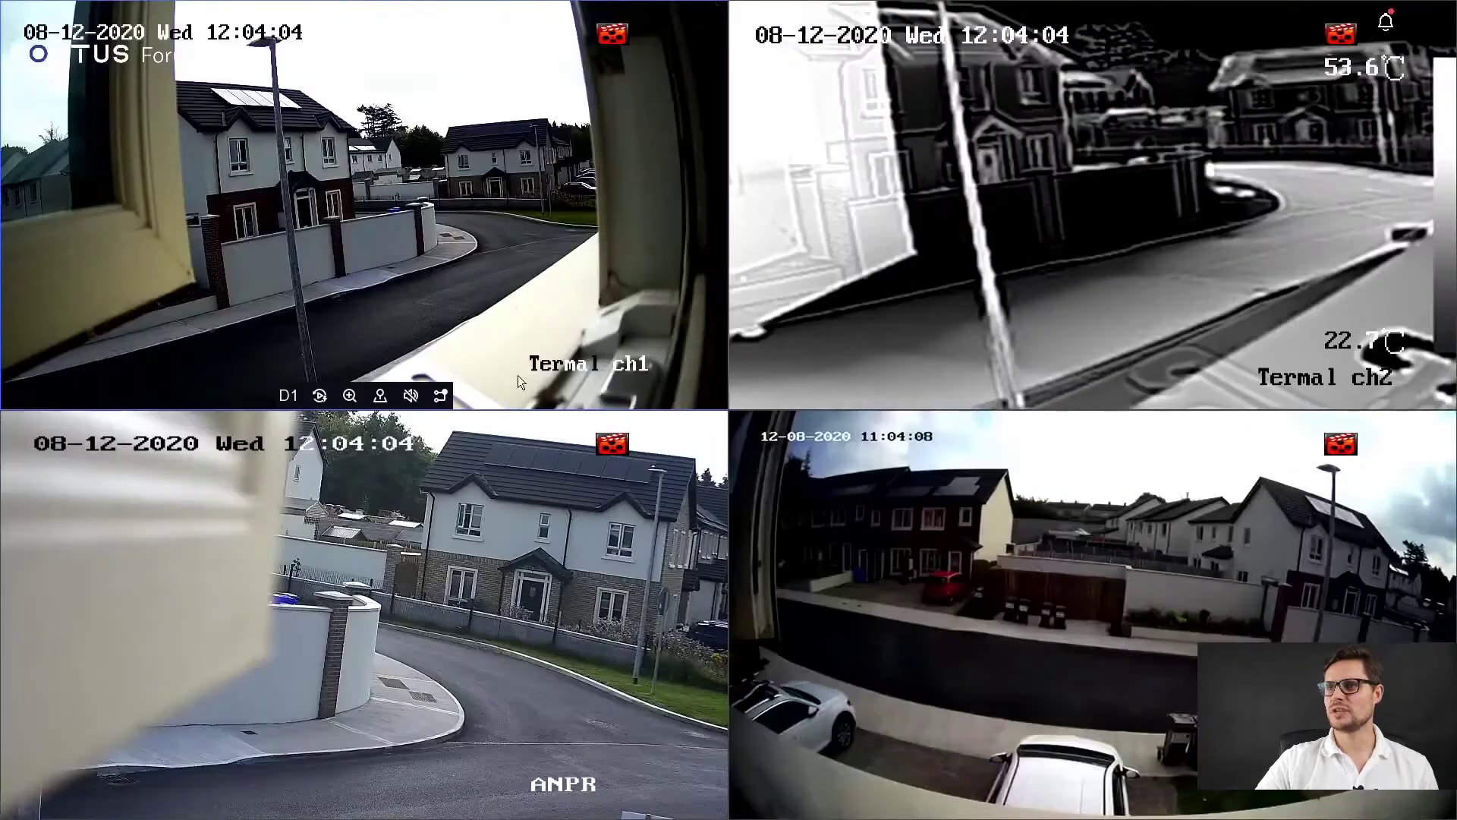
# Exit full-screen mode and return to the standard live view with the camera list
pyautogui.rightClick(522, 299)
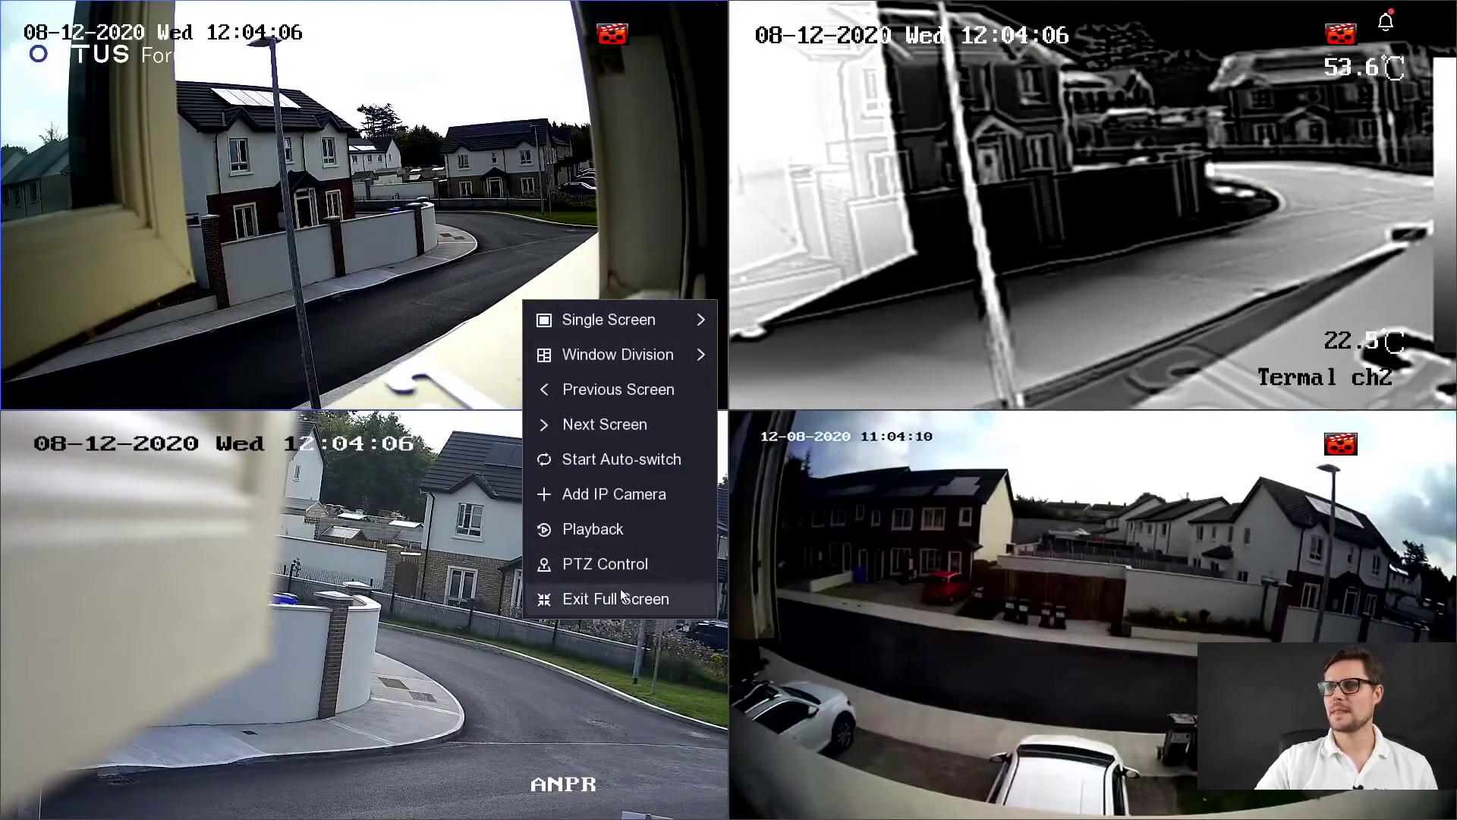
pyautogui.click(616, 598)
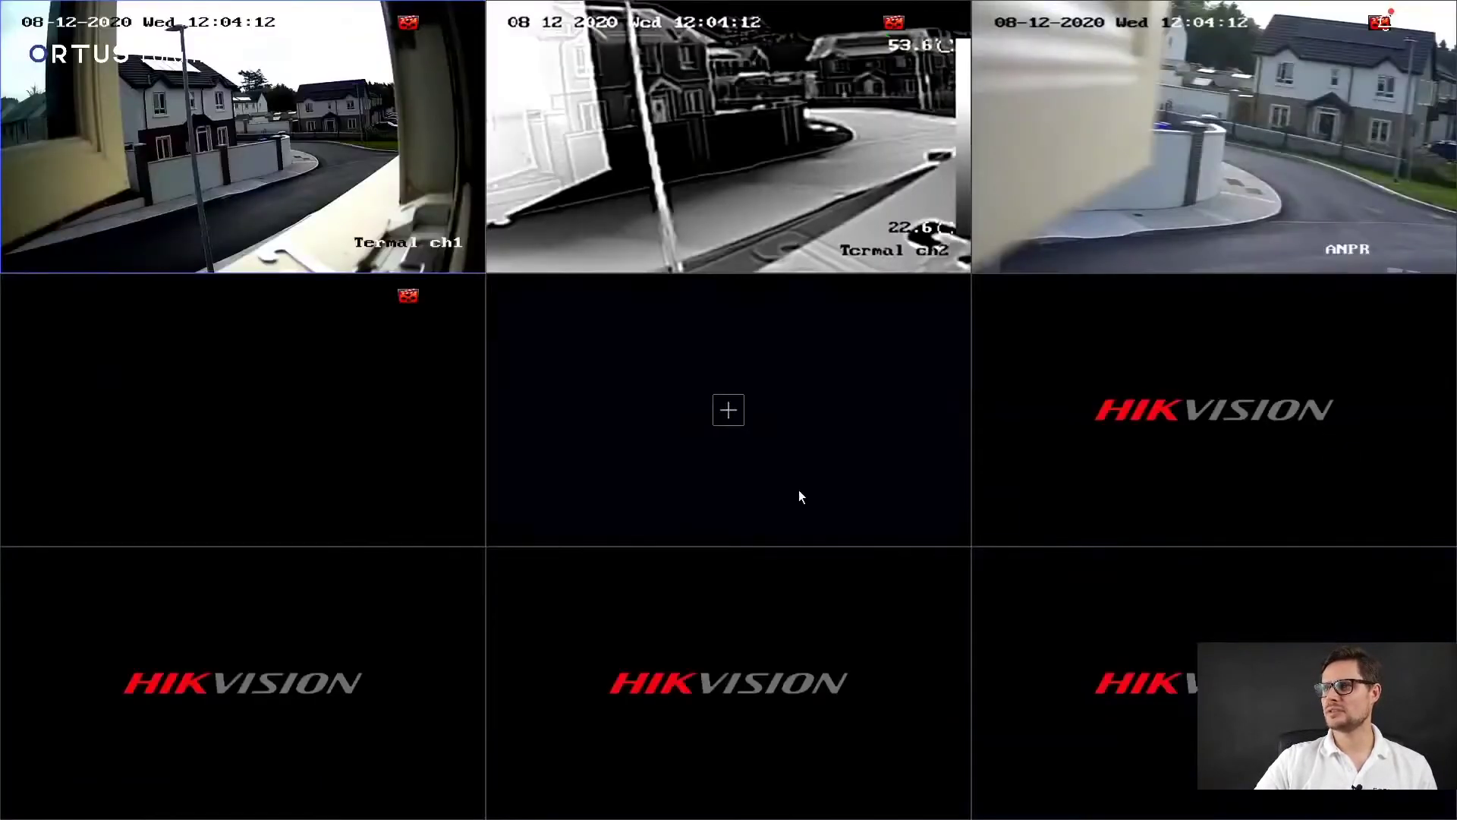
pyautogui.rightClick(821, 334)
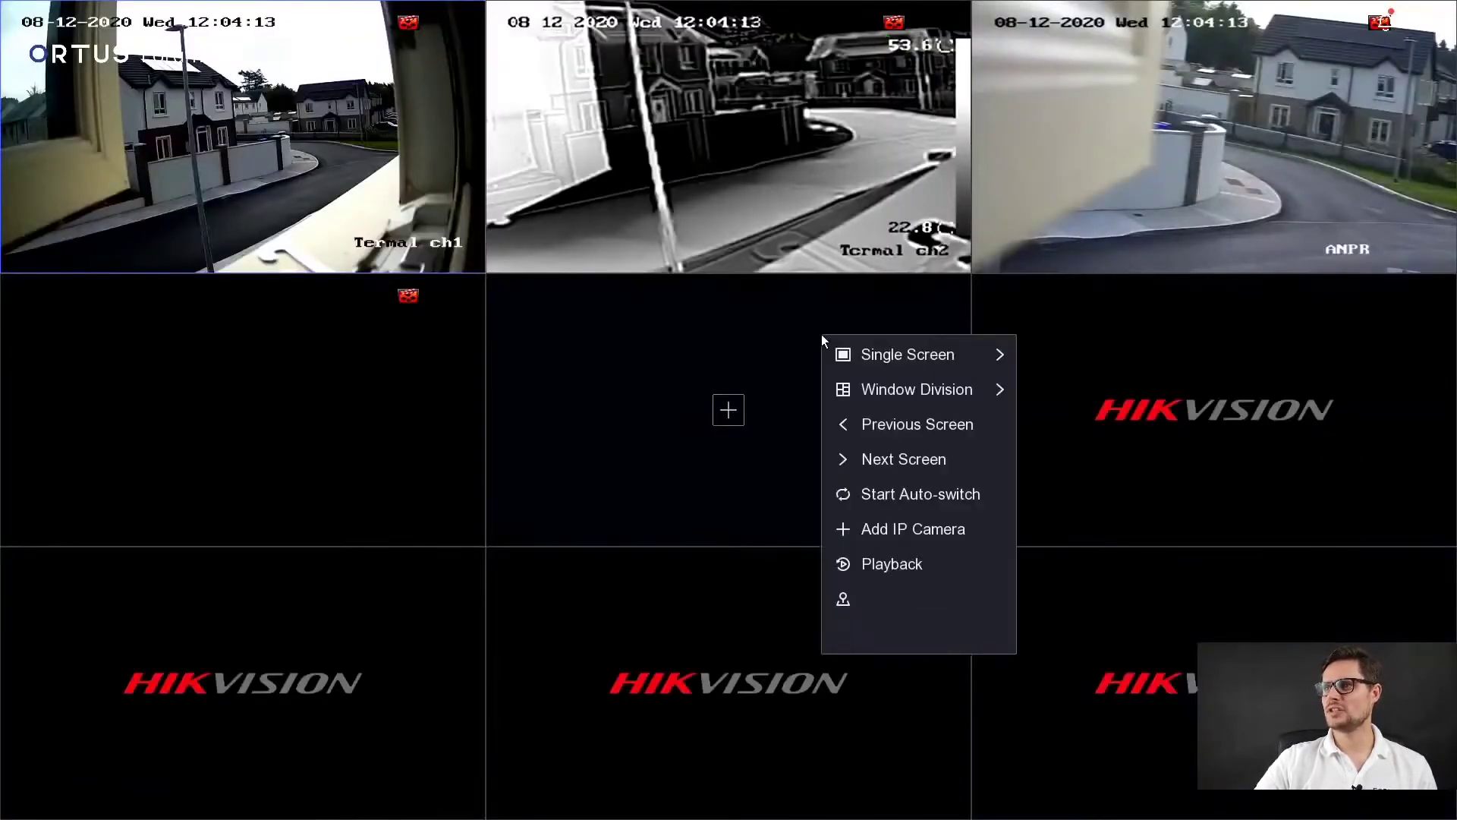
pyautogui.click(1145, 594)
pyautogui.rightClick(878, 426)
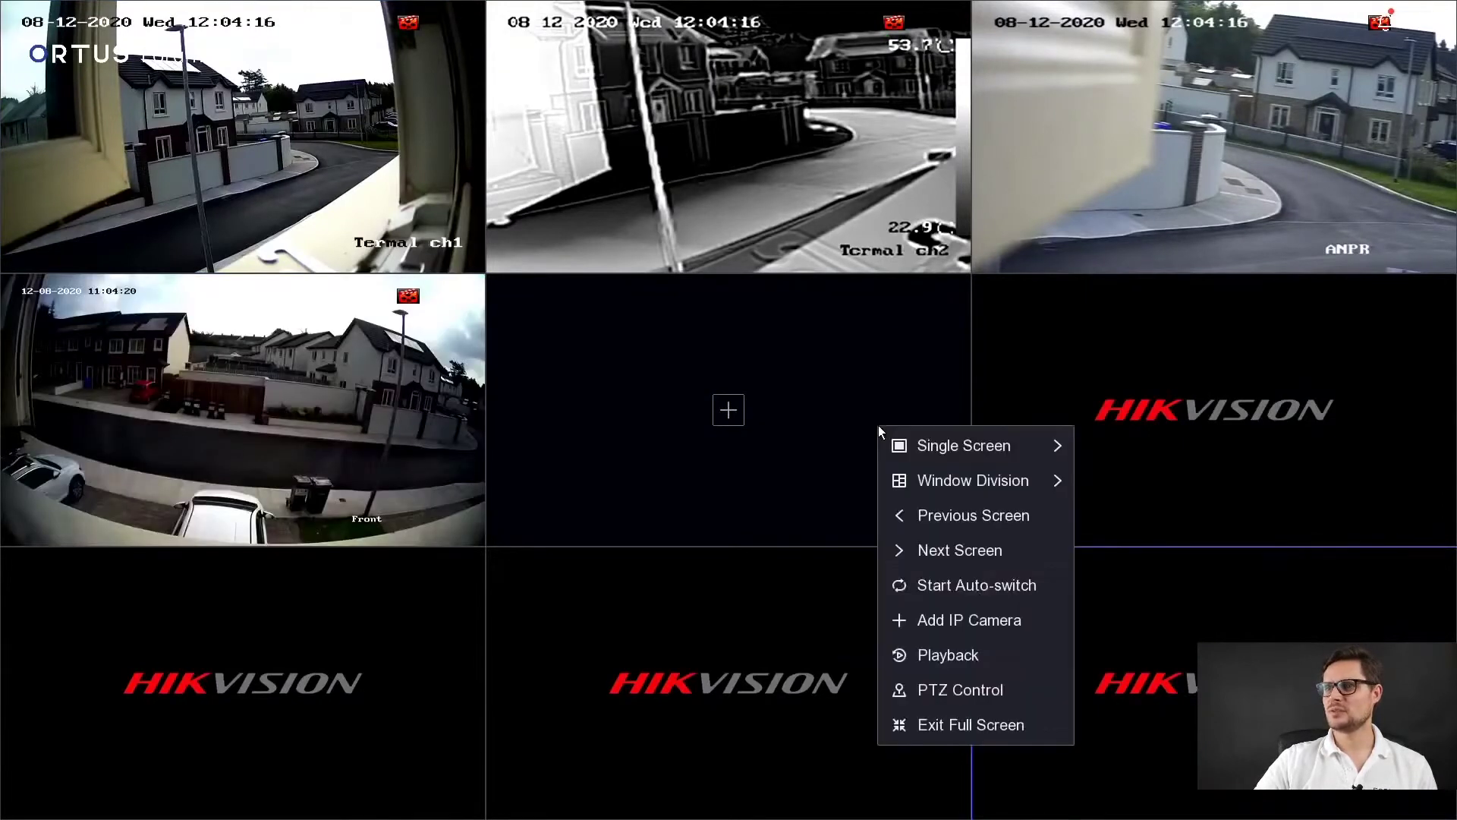
pyautogui.click(979, 726)
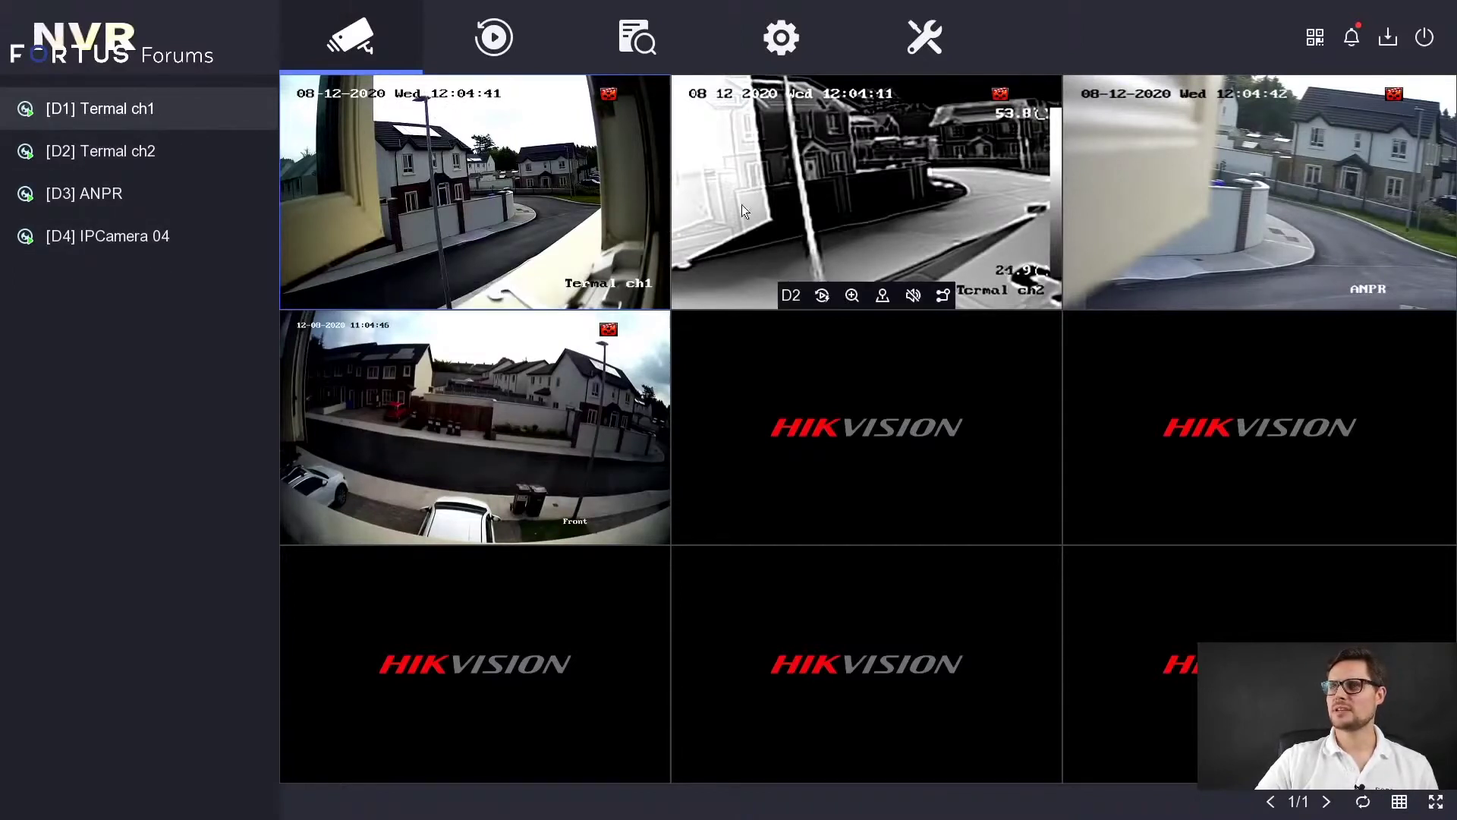
# View the power options, close them, and check the firmware download status
pyautogui.click(1423, 37)
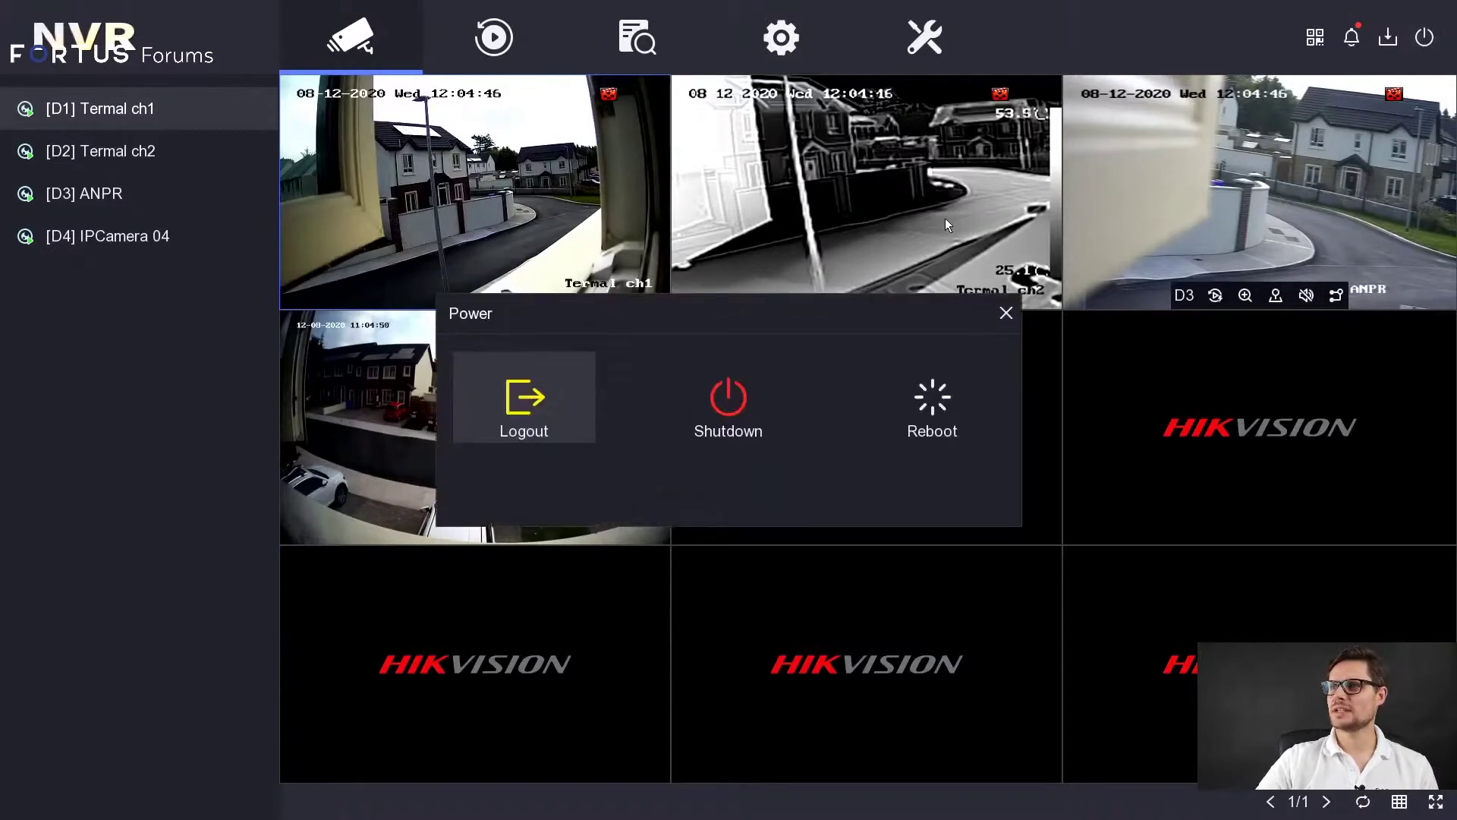
pyautogui.click(1006, 313)
pyautogui.click(1385, 44)
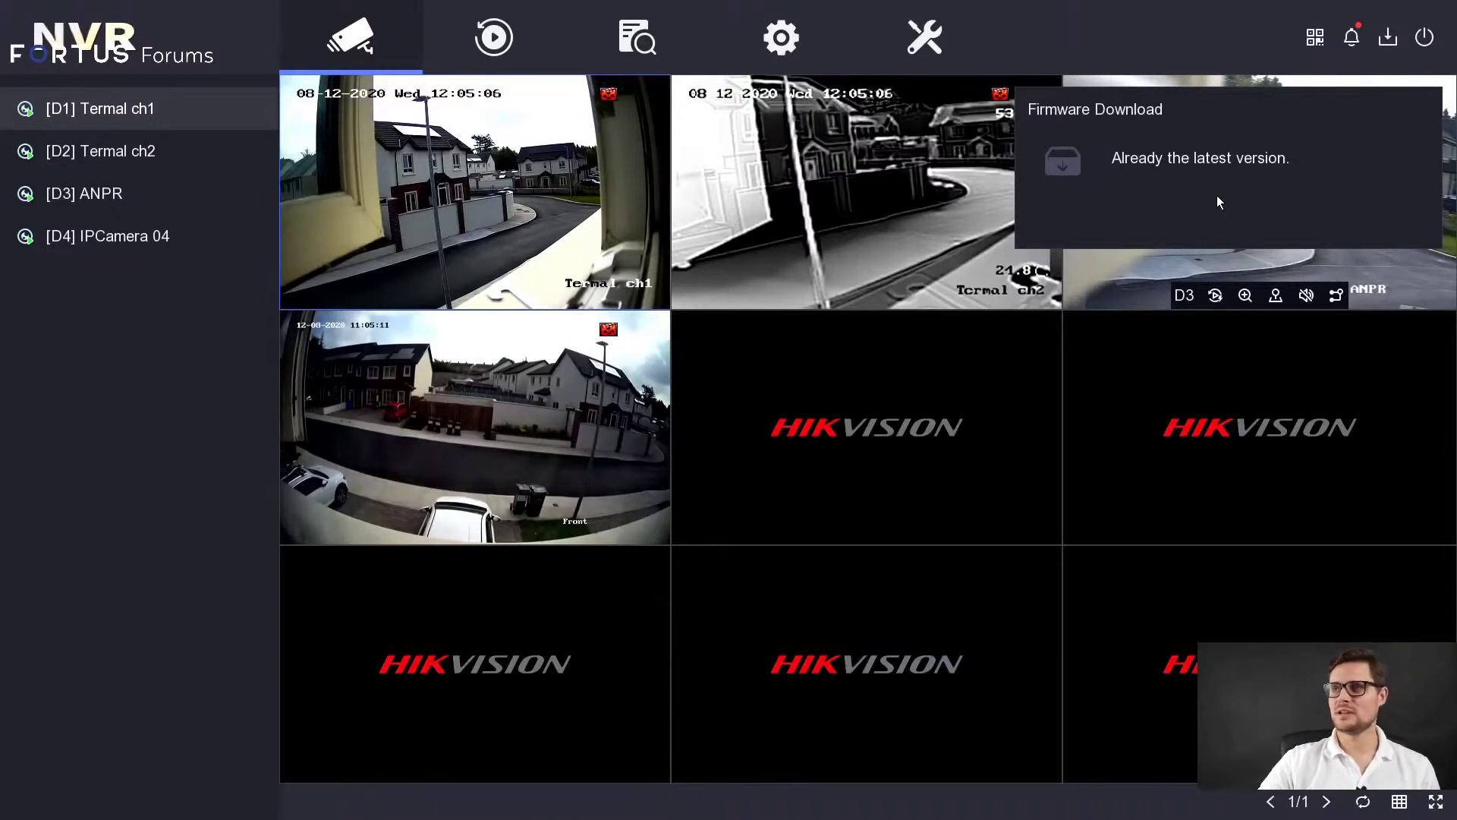
# Open the alarm information and review the smart event, basic event and exception lists
pyautogui.moveTo(1352, 44)
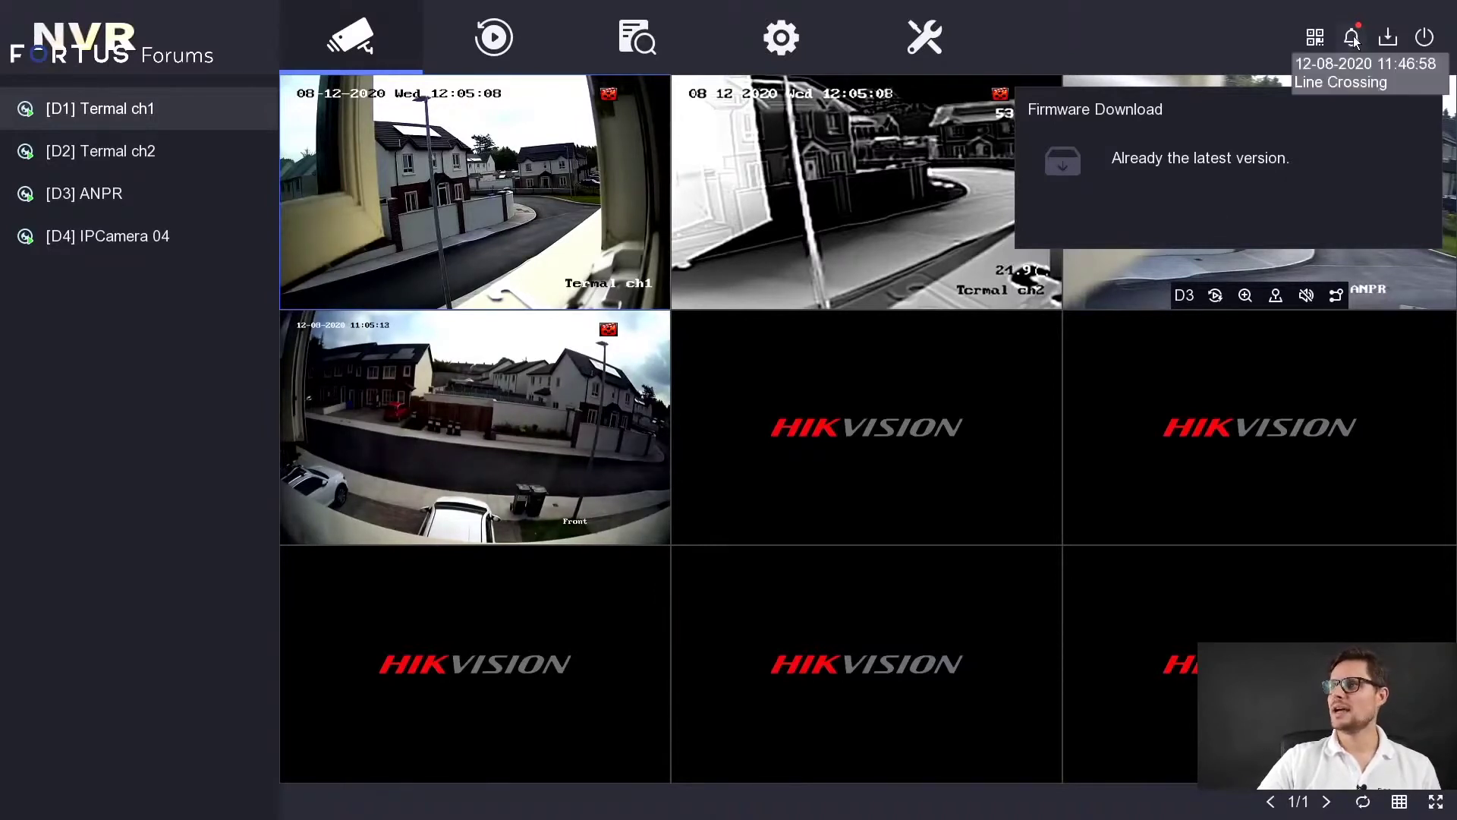
pyautogui.click(1353, 42)
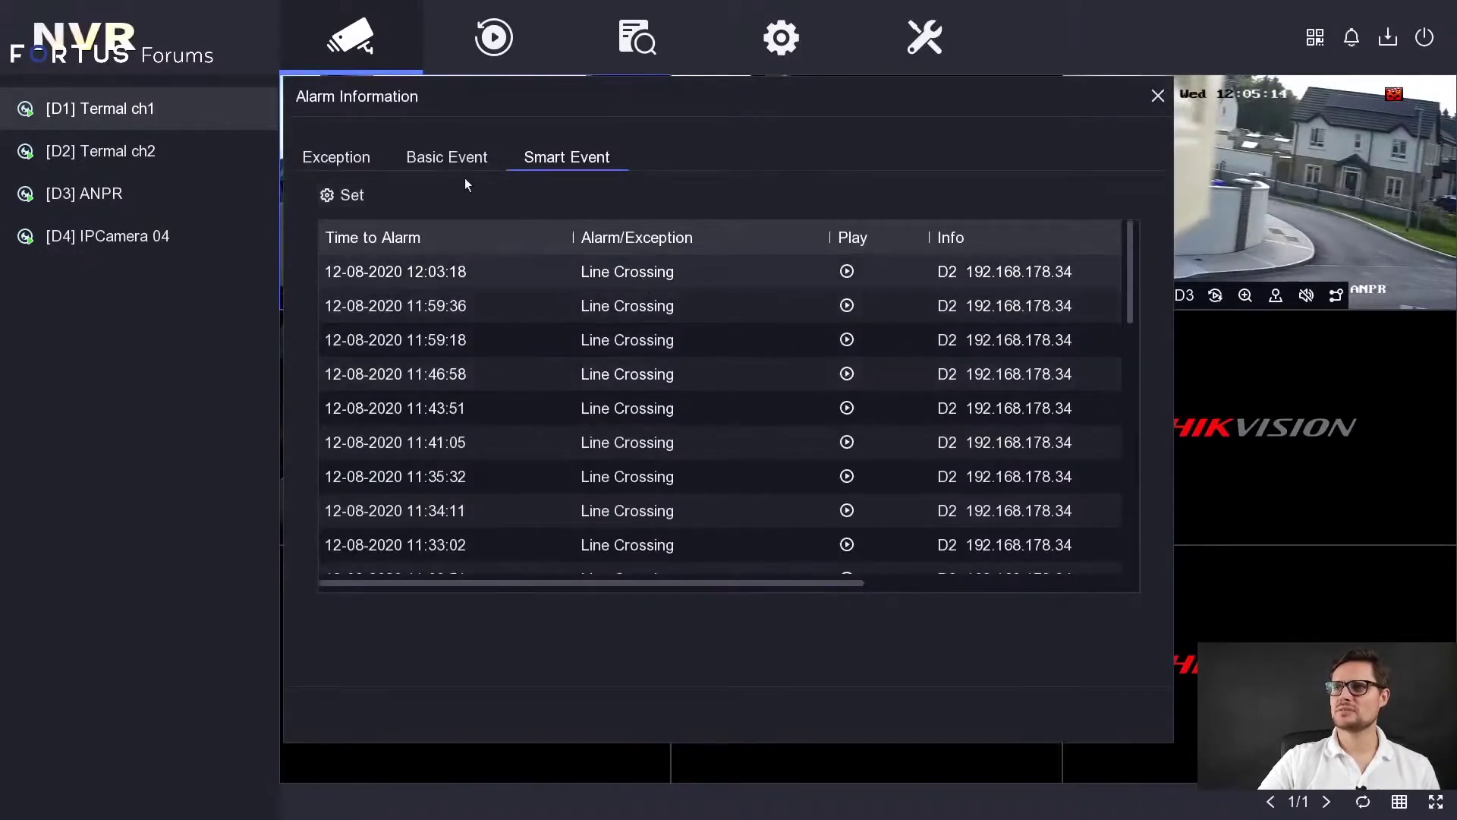
pyautogui.click(447, 157)
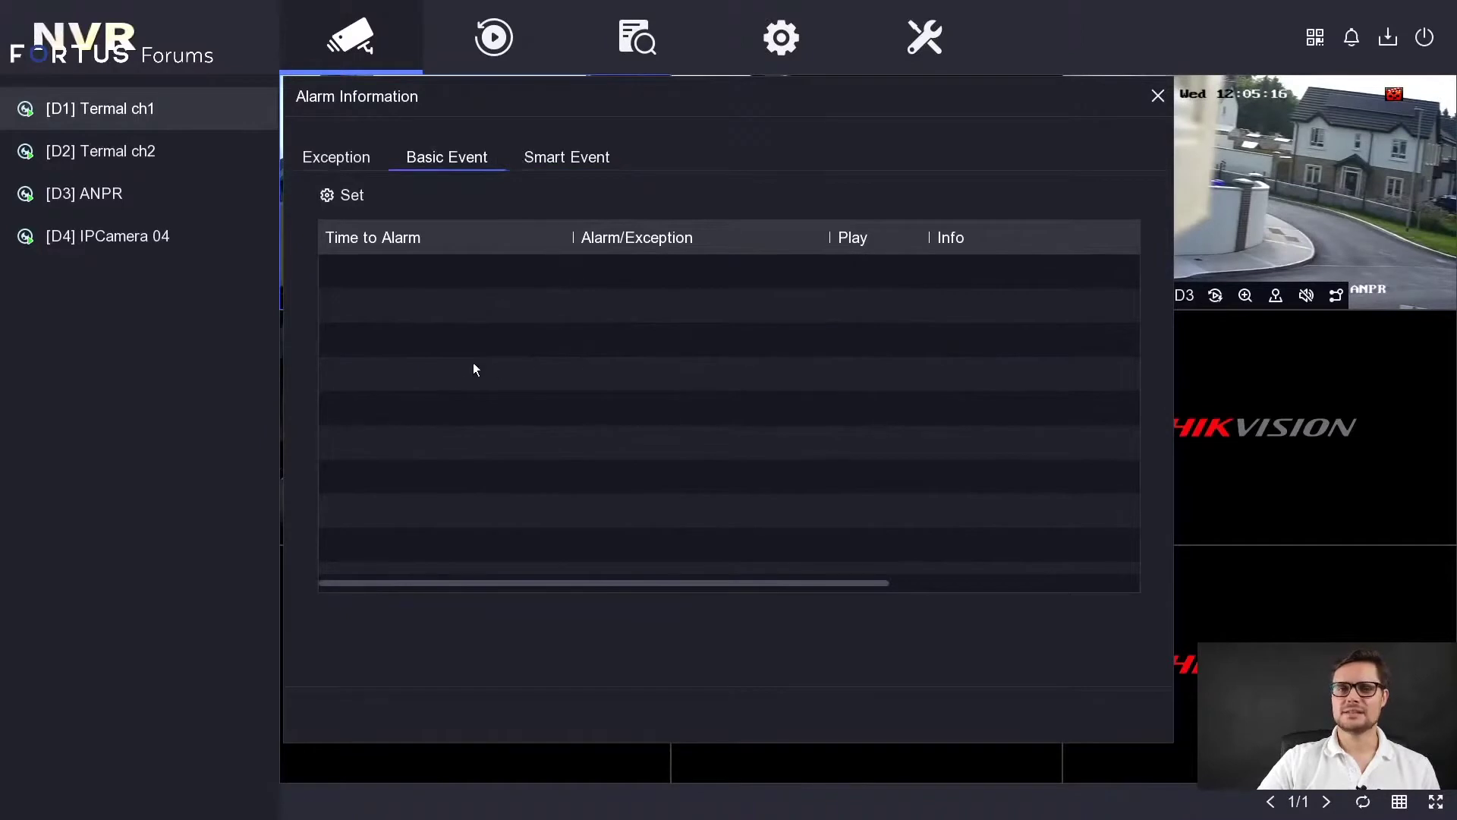
pyautogui.click(330, 159)
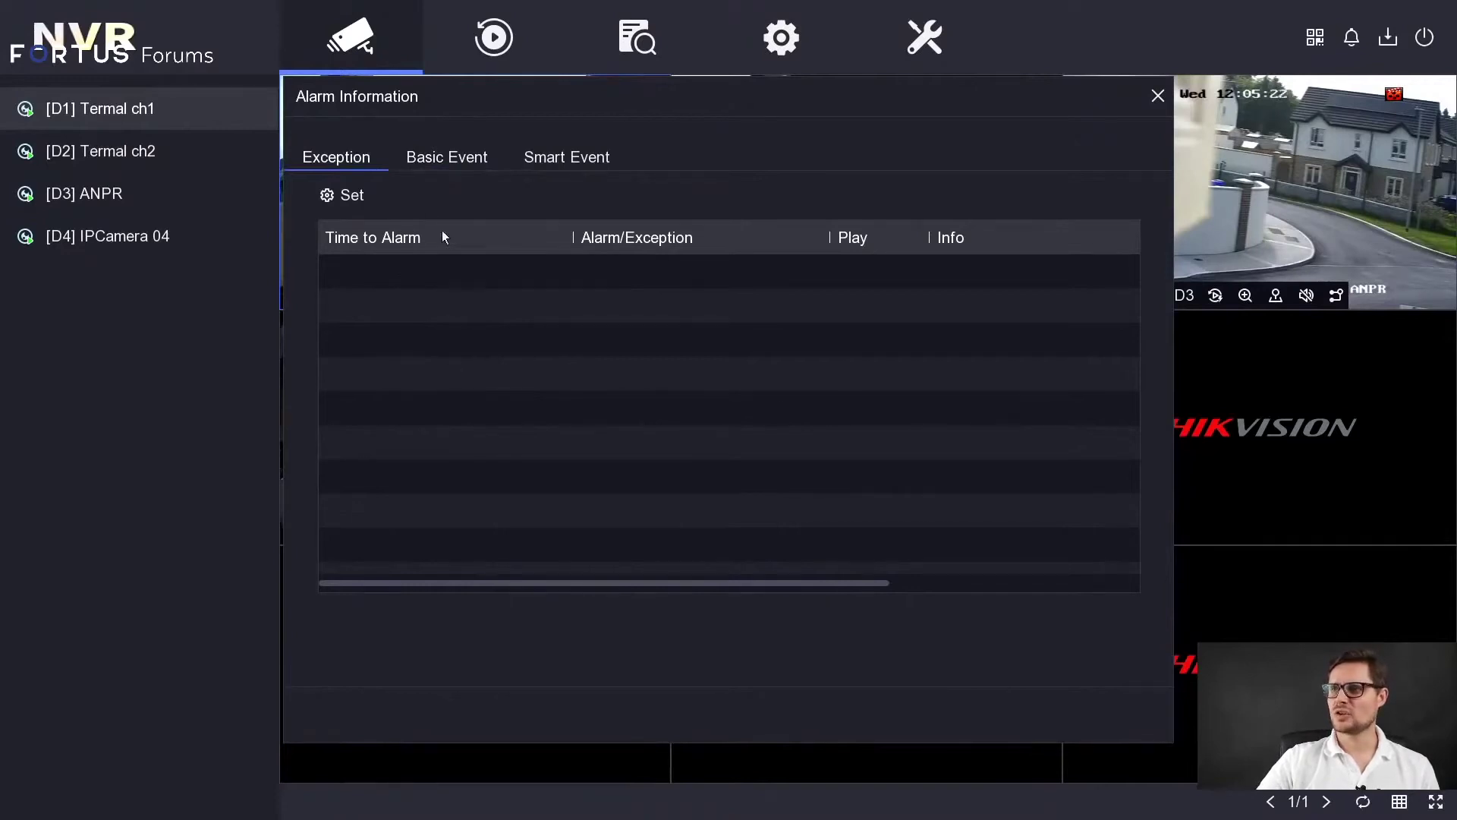
# Examine the event hint settings for exceptions and for basic events without changing them
pyautogui.click(370, 202)
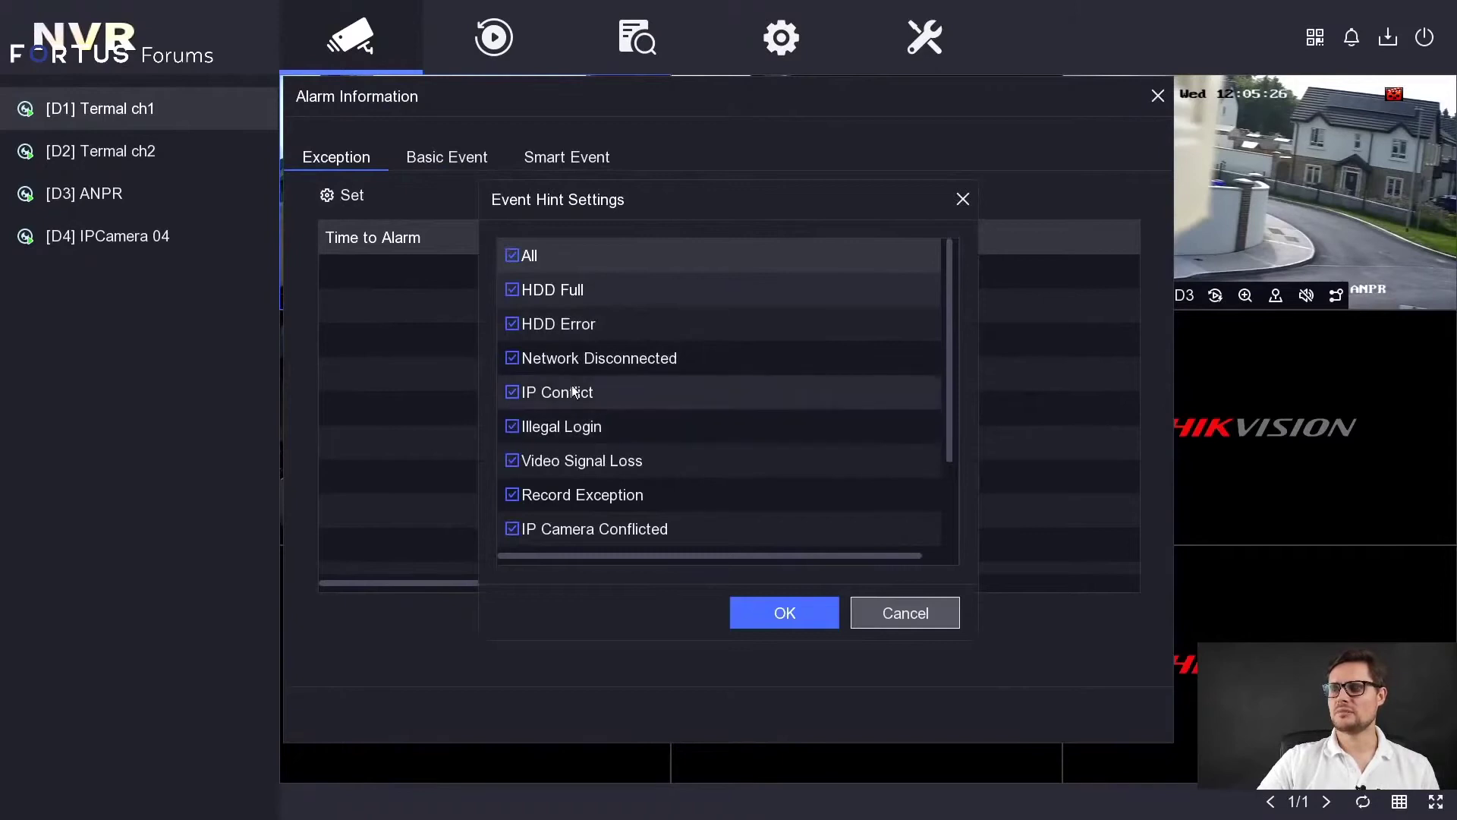
pyautogui.scroll(-3, 603, 476)
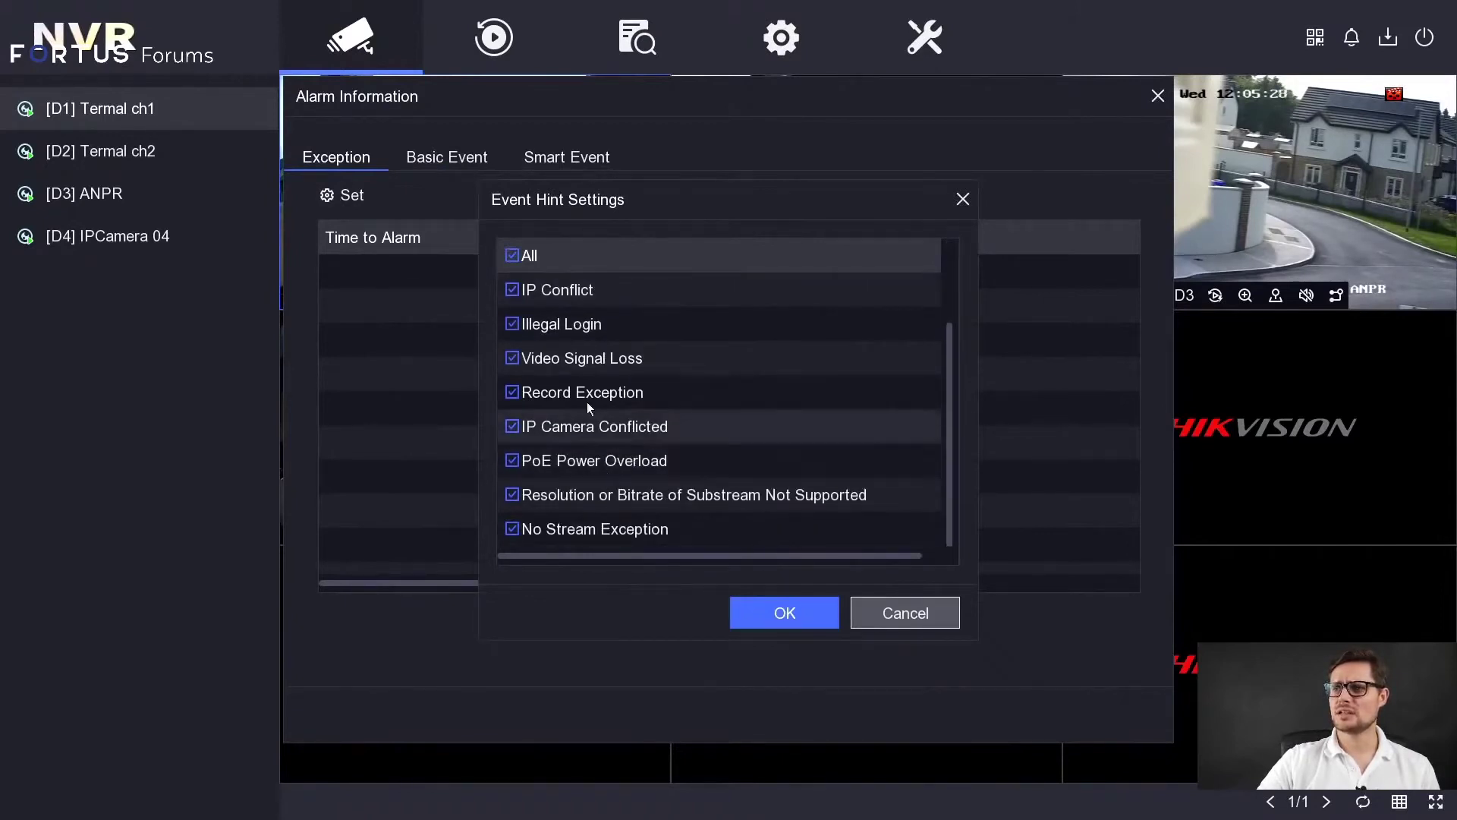
pyautogui.scroll(3, 590, 395)
pyautogui.click(880, 611)
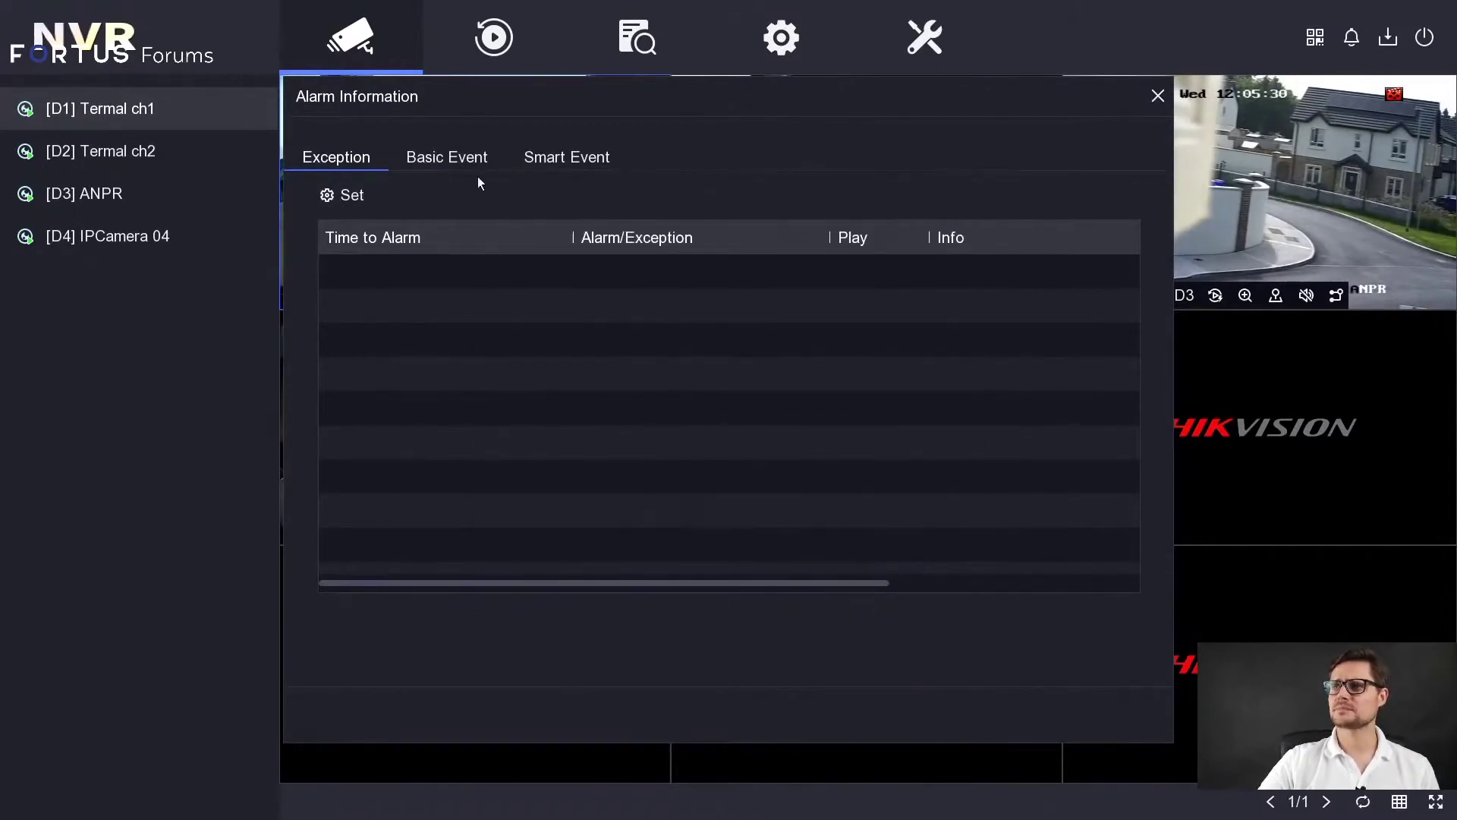
pyautogui.click(451, 158)
pyautogui.click(335, 199)
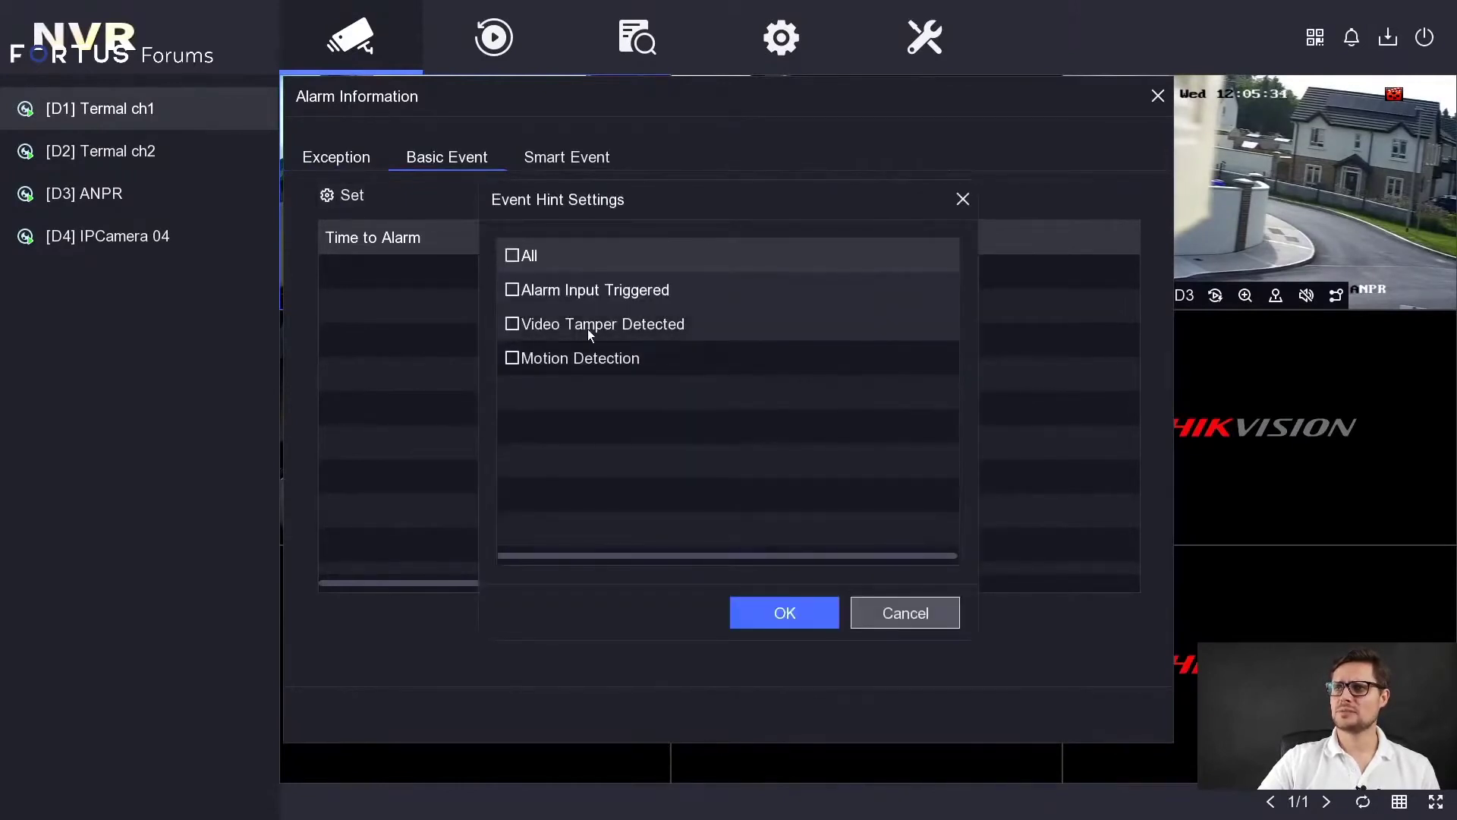
# Examine the full list of smart event hint settings, cancel it, and close the alarm information
pyautogui.click(570, 155)
pyautogui.click(585, 157)
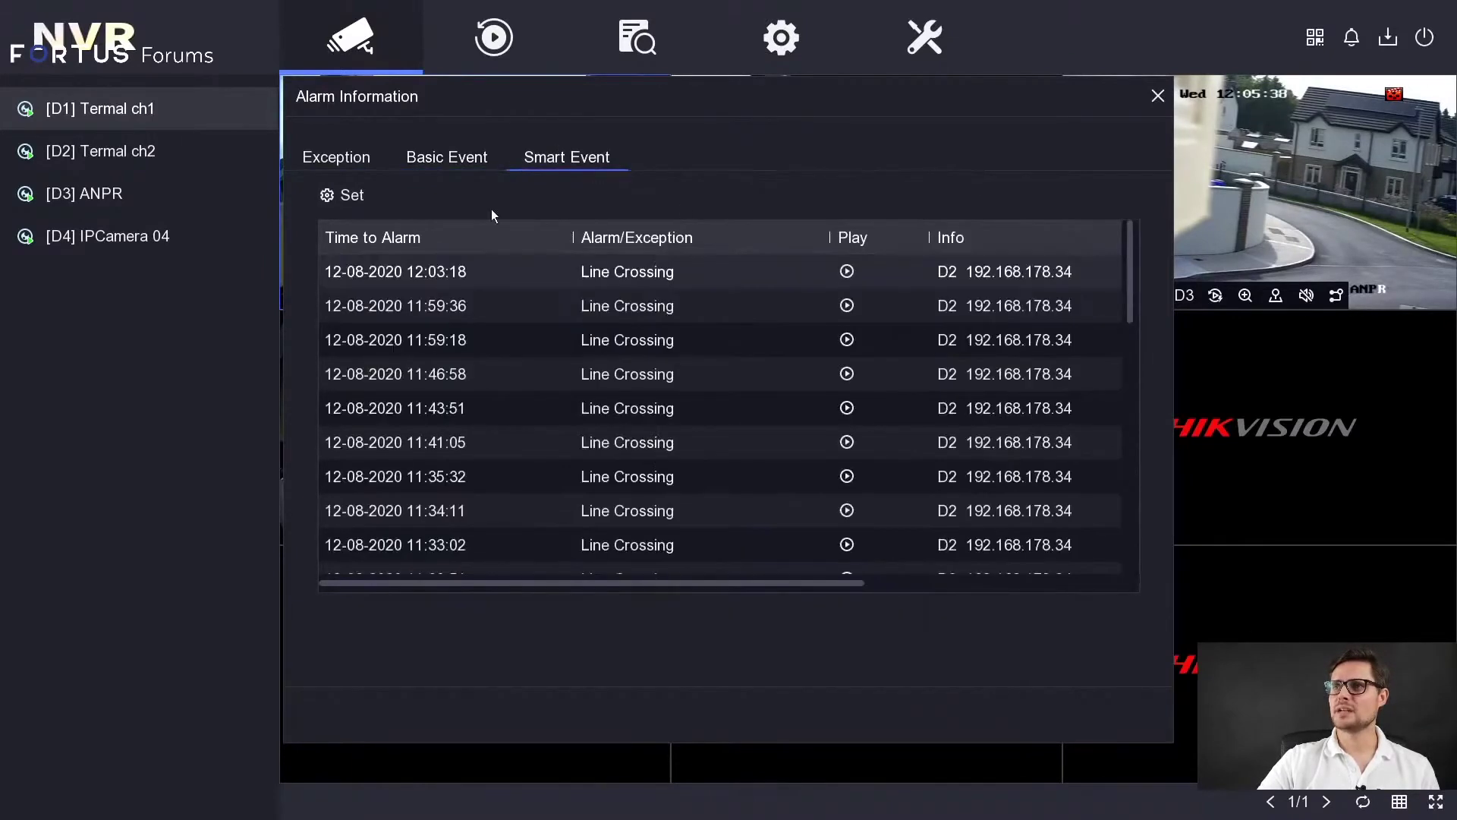
pyautogui.click(366, 197)
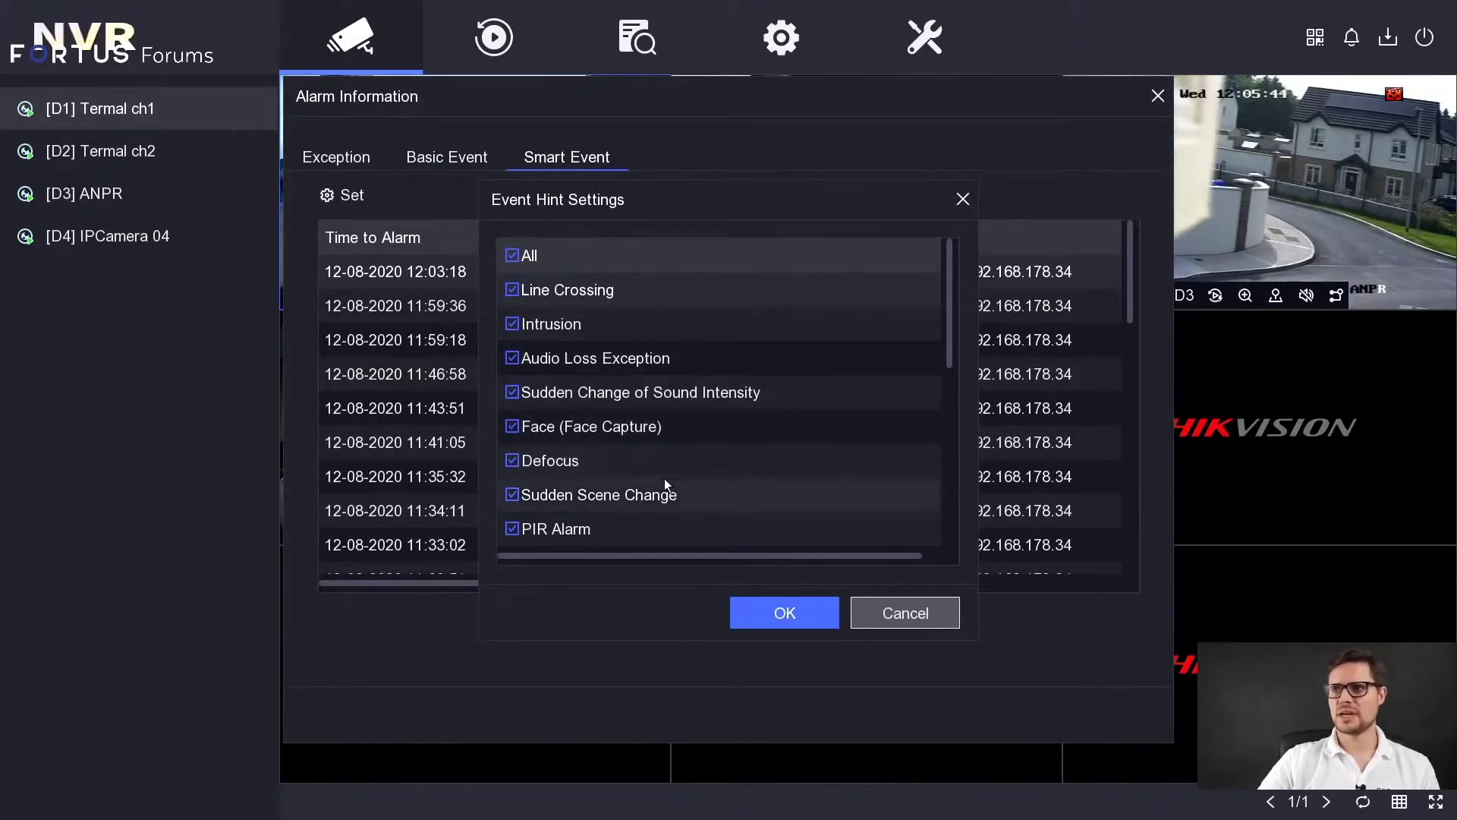
pyautogui.scroll(-3, 625, 410)
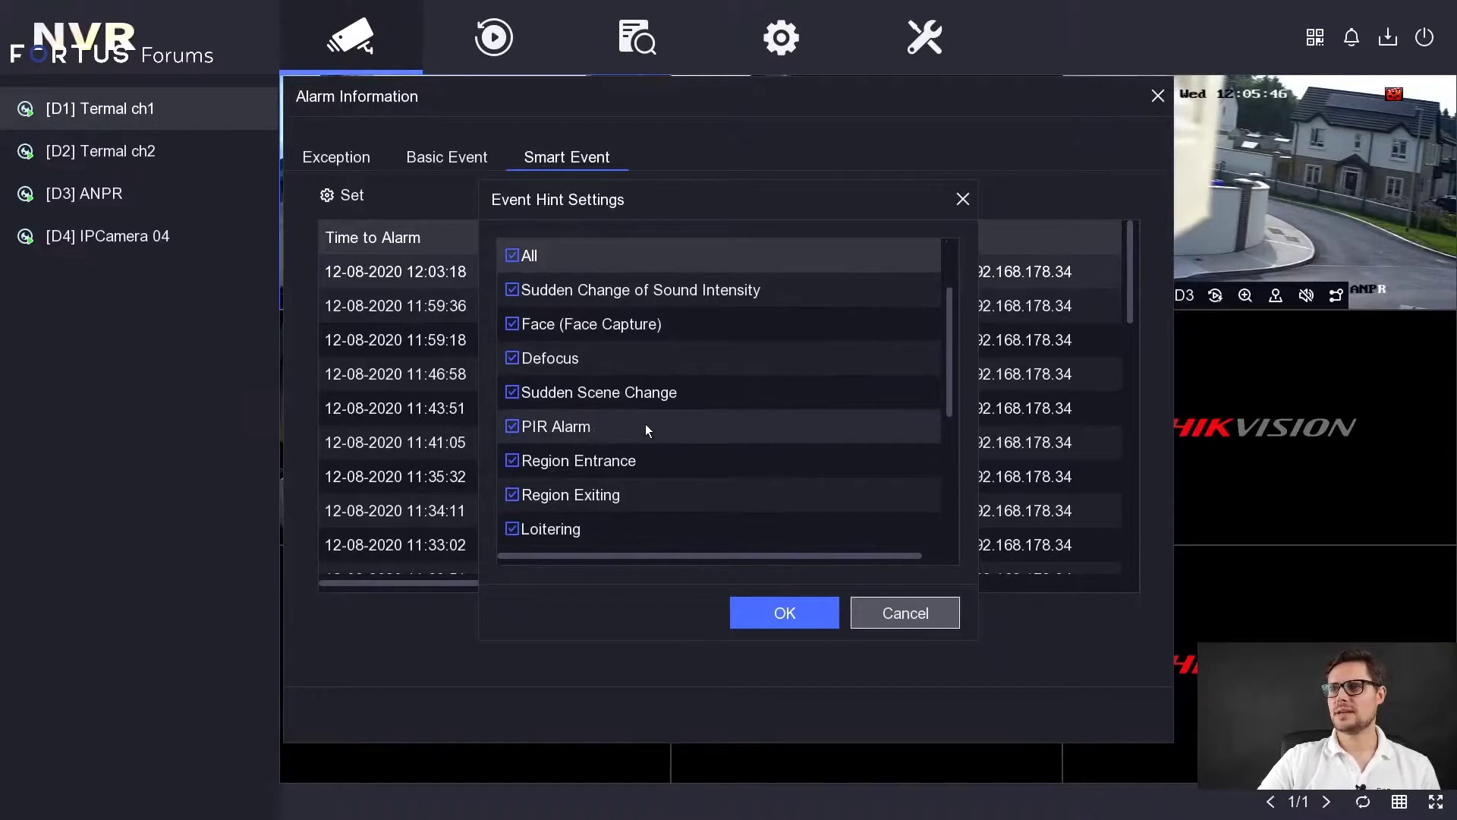
pyautogui.scroll(-1, 644, 428)
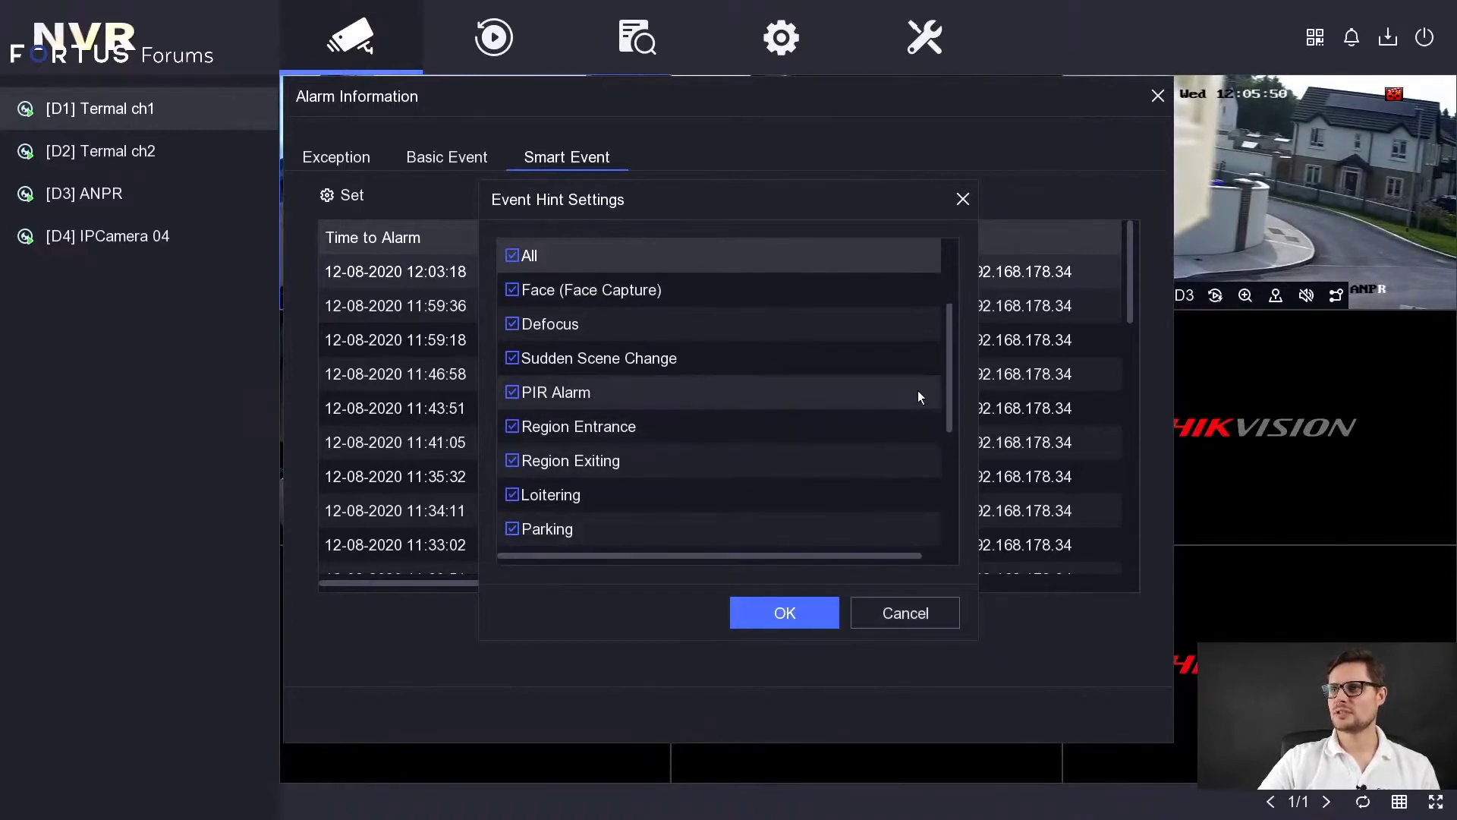
pyautogui.moveTo(950, 393); pyautogui.dragTo(966, 287)
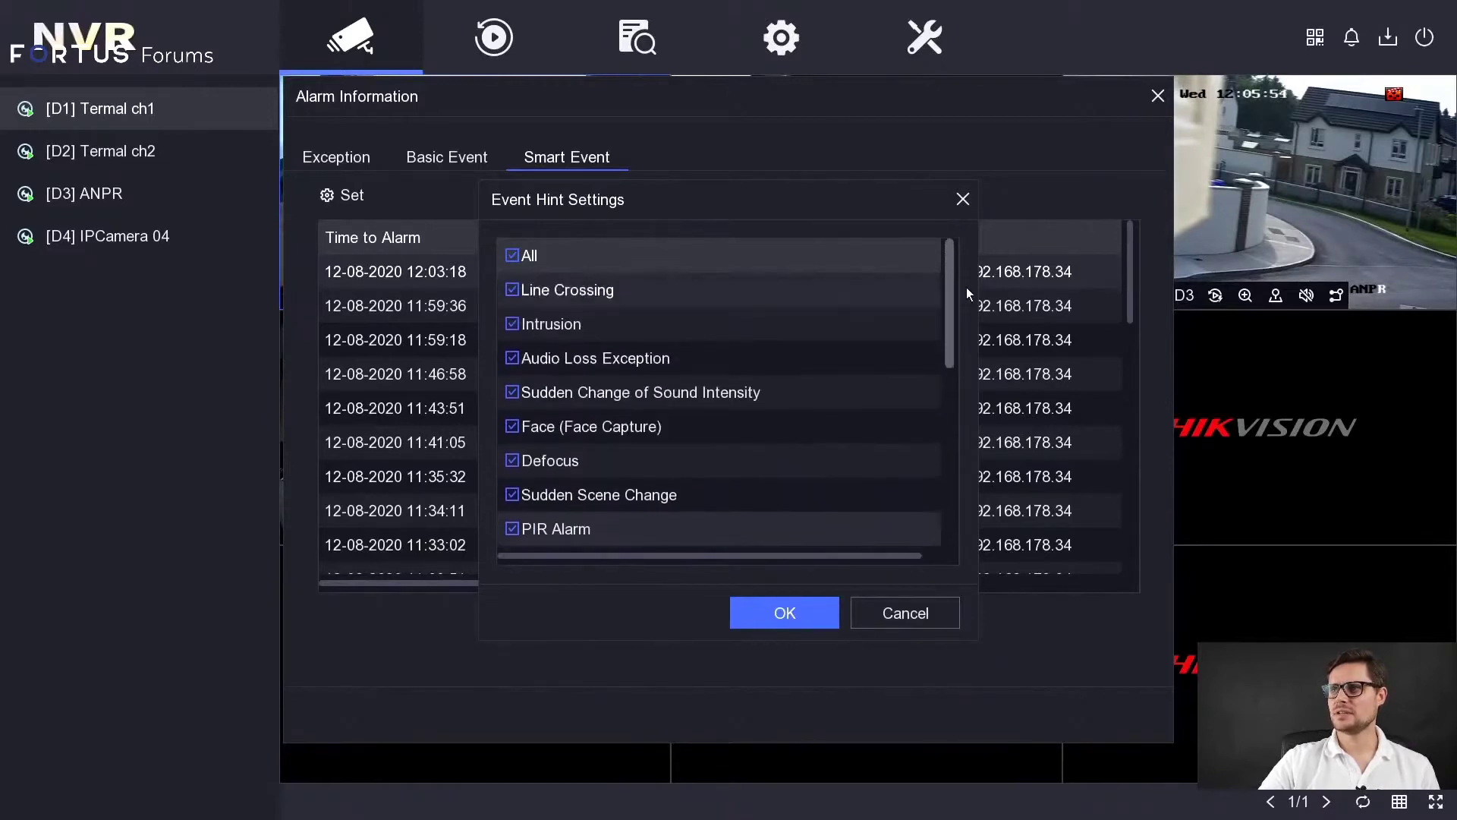
pyautogui.moveTo(950, 339); pyautogui.dragTo(953, 524)
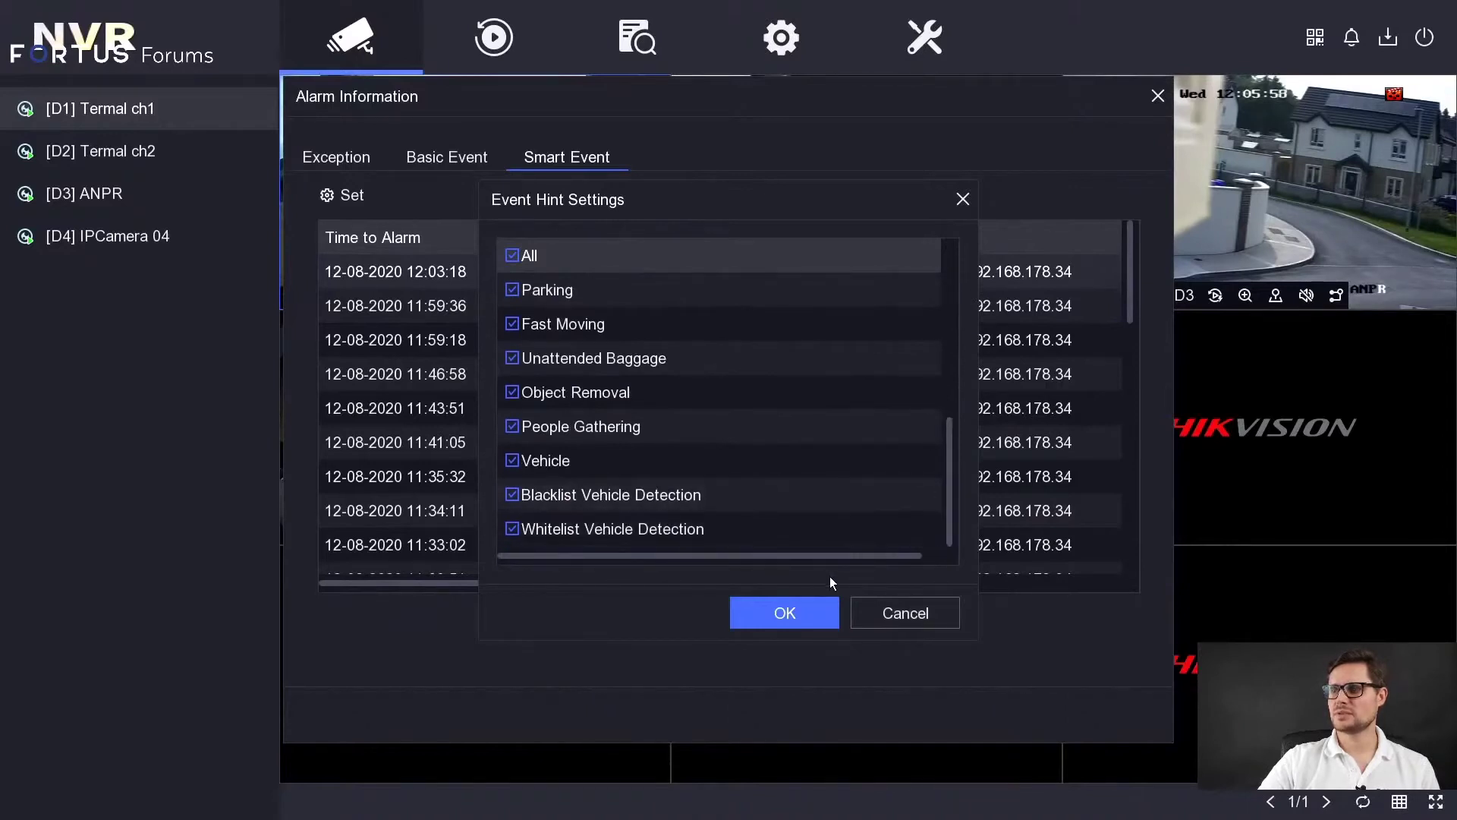
pyautogui.click(895, 611)
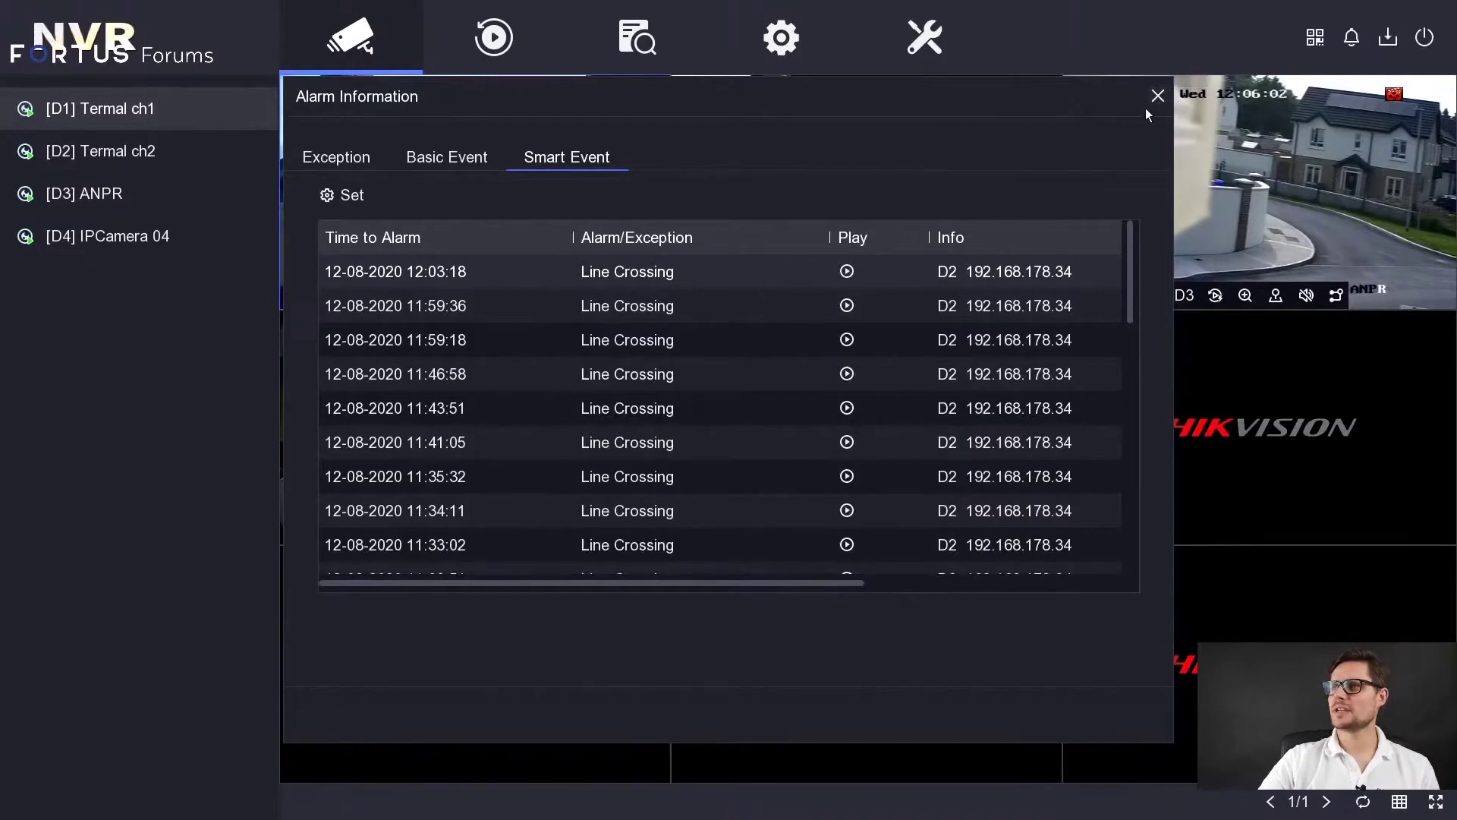
pyautogui.rightClick(1090, 114)
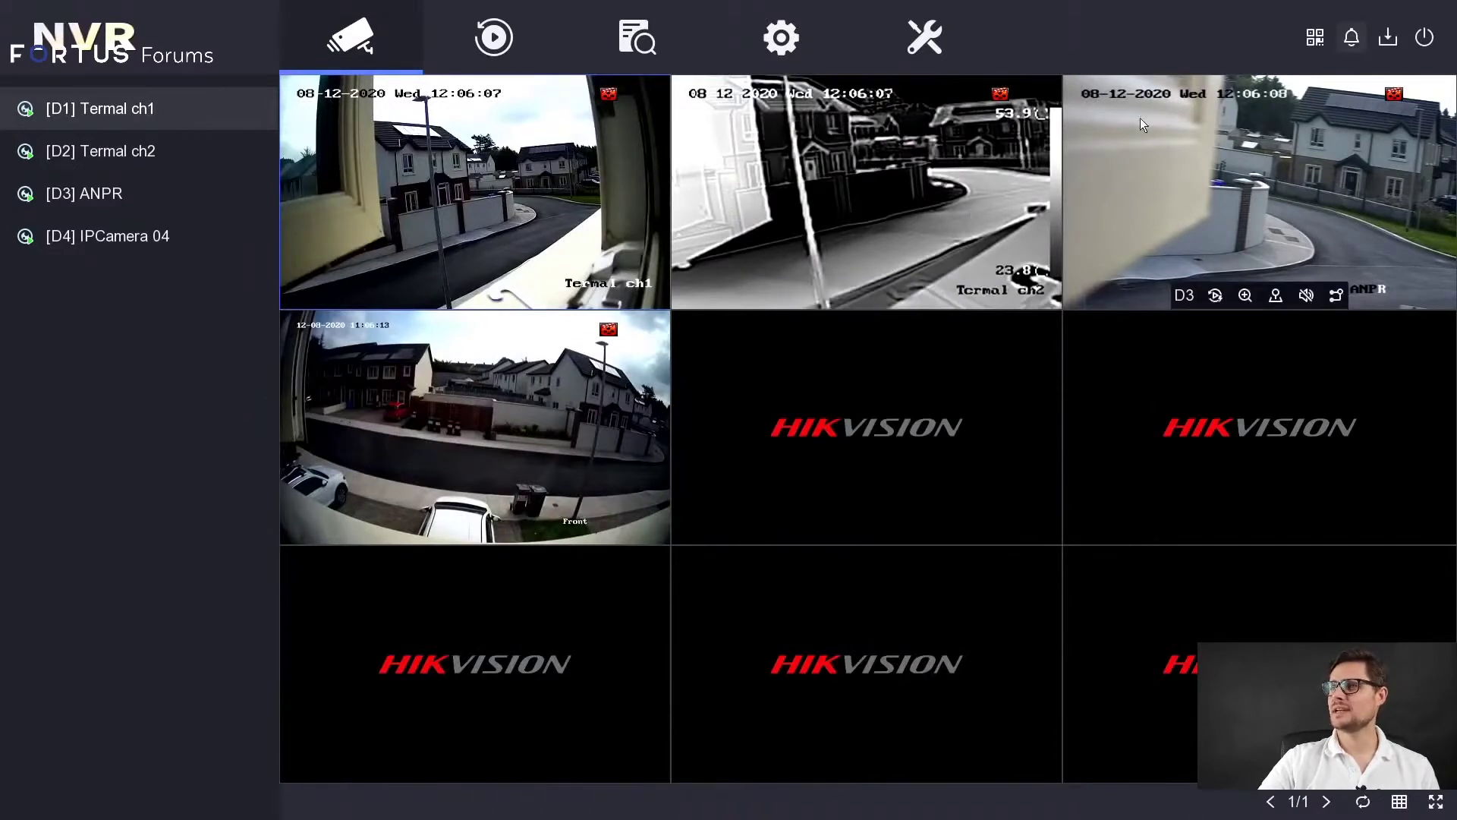
# View the device's QR code information and open the Hik-Connect settings from it
pyautogui.click(1316, 39)
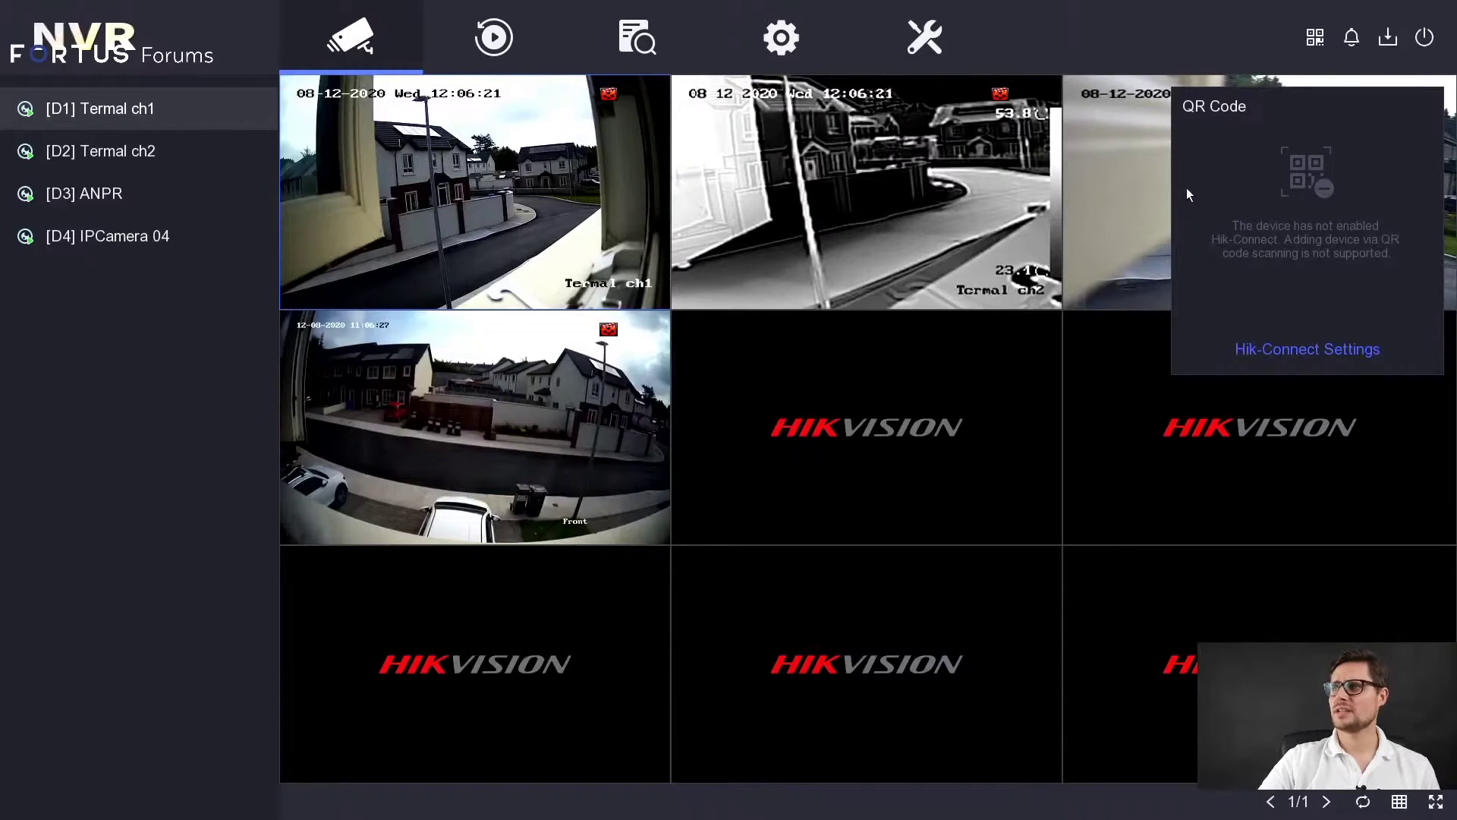
pyautogui.moveTo(1053, 188)
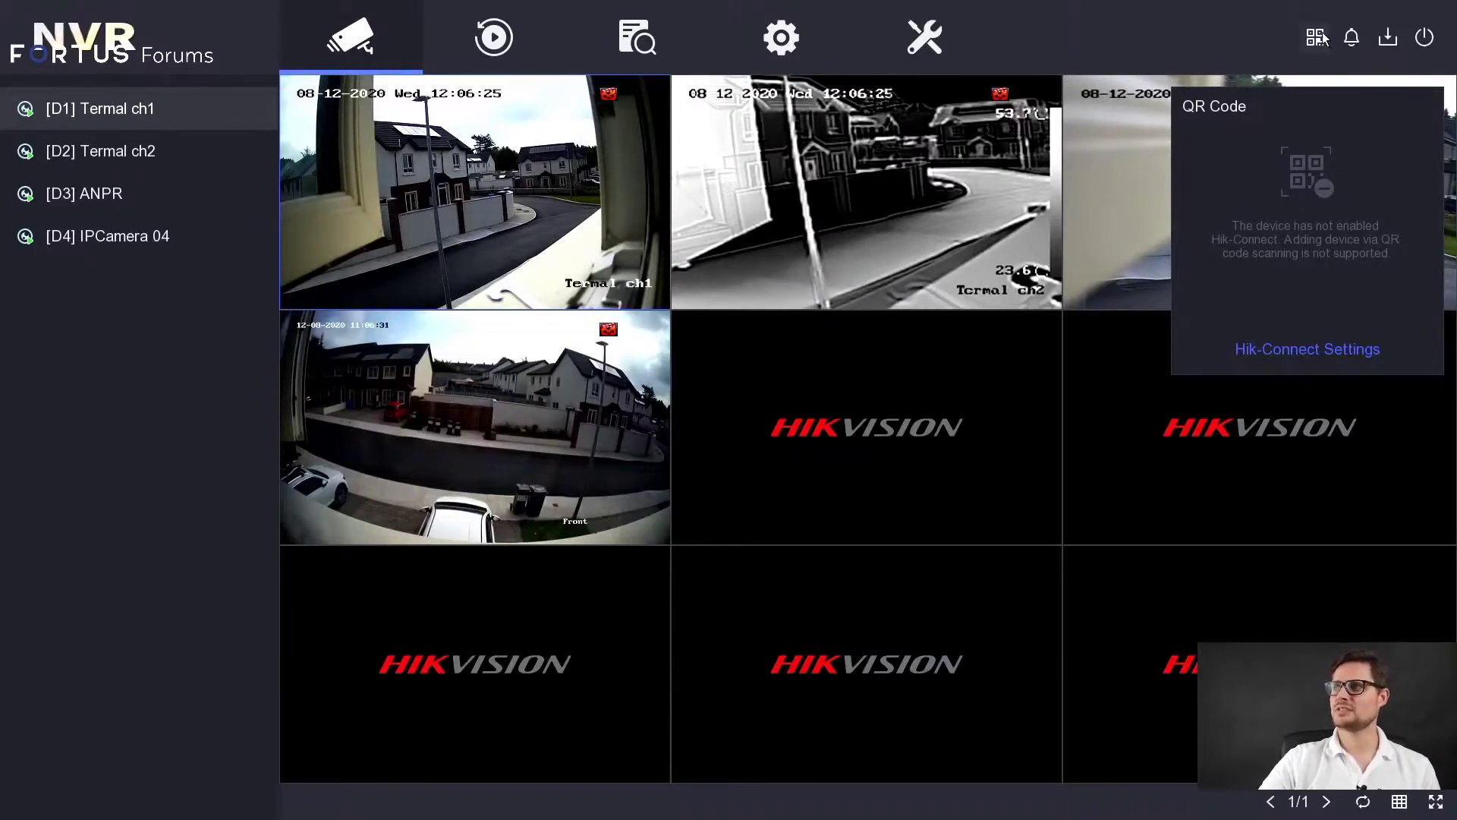
pyautogui.click(1287, 346)
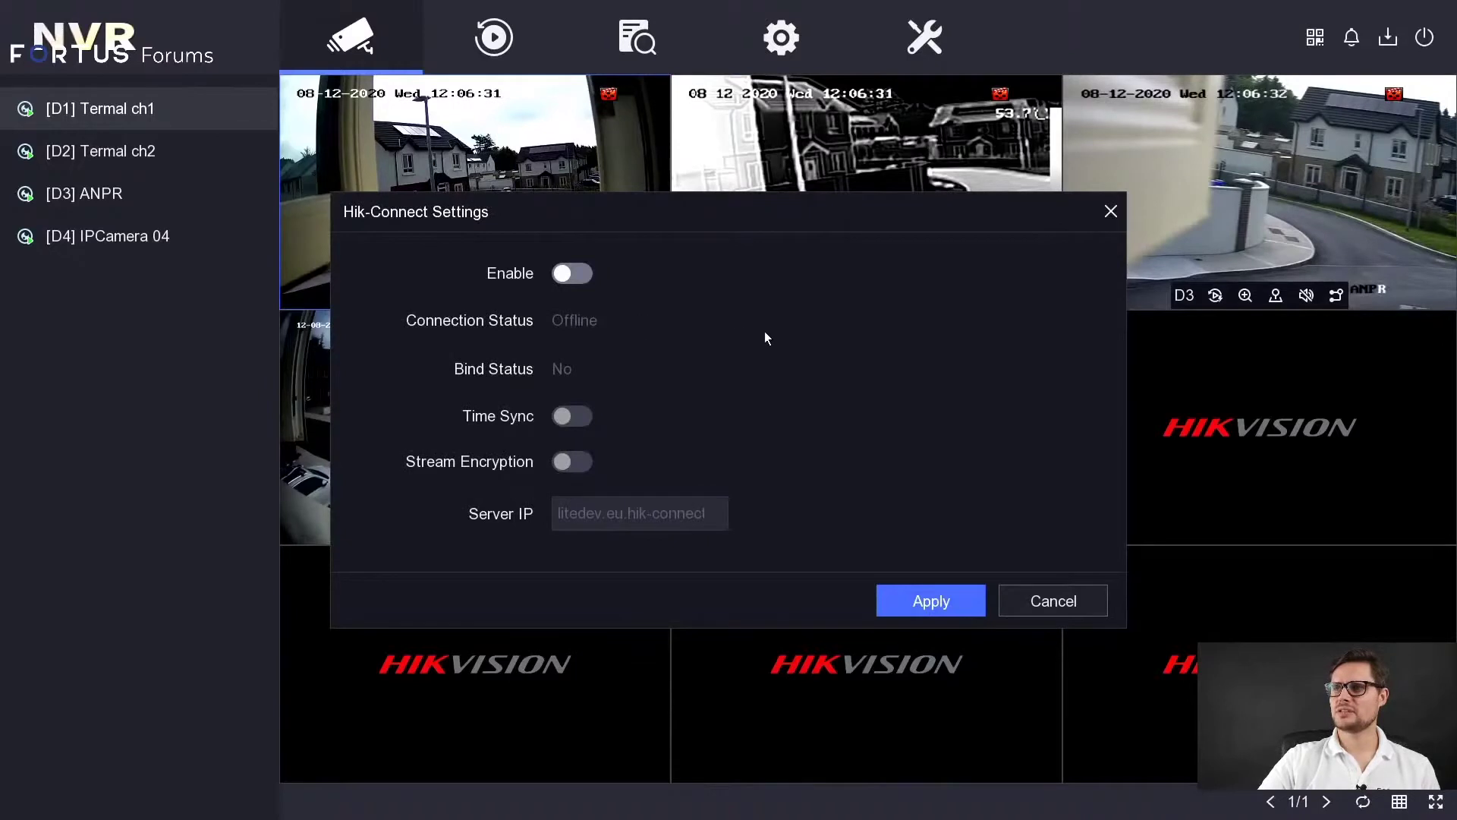
# Try enabling Hik-Connect with time sync by accepting the service terms, and cancel the settings without applying them
pyautogui.click(568, 272)
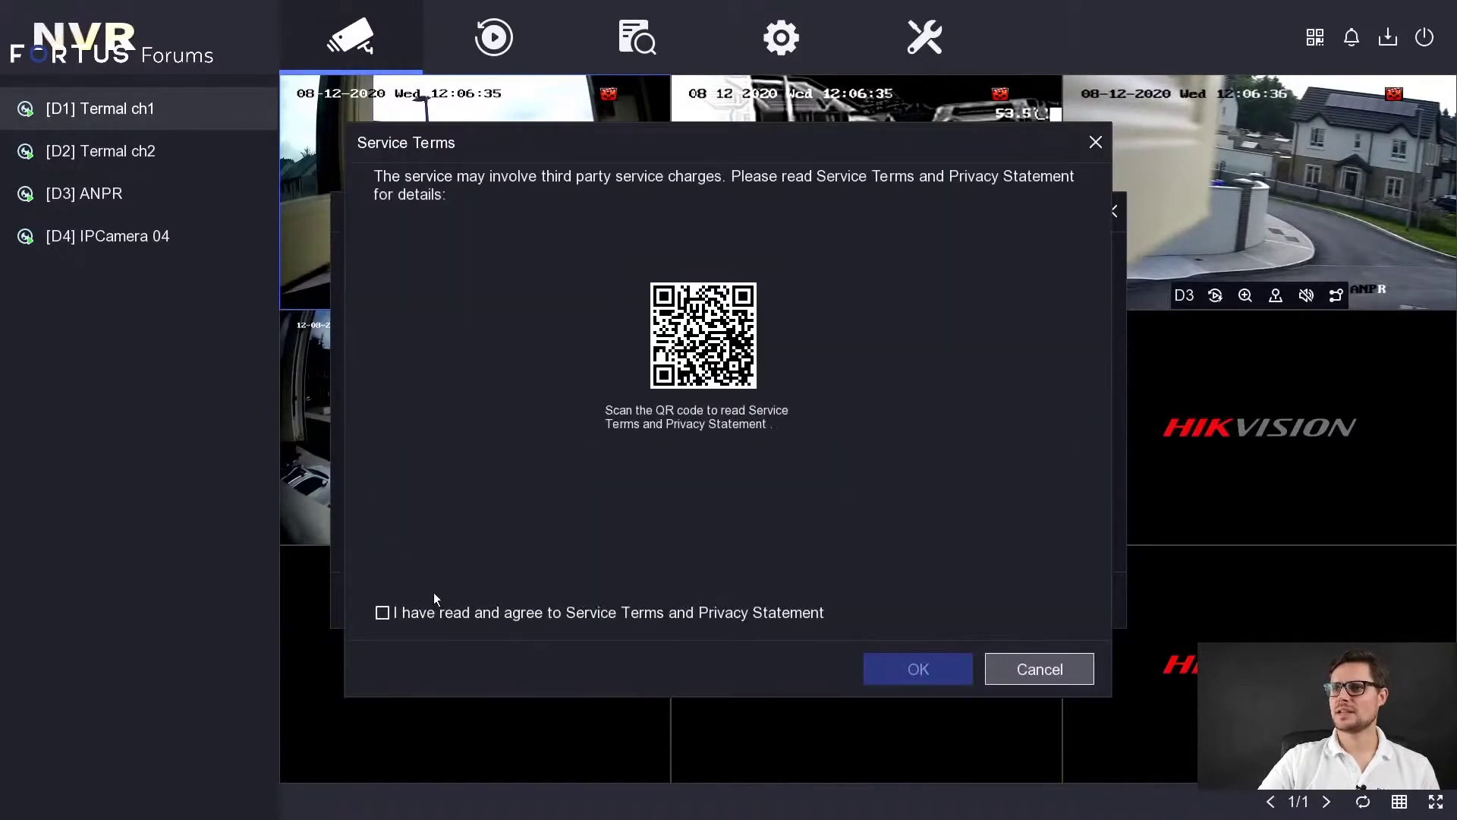
pyautogui.click(382, 613)
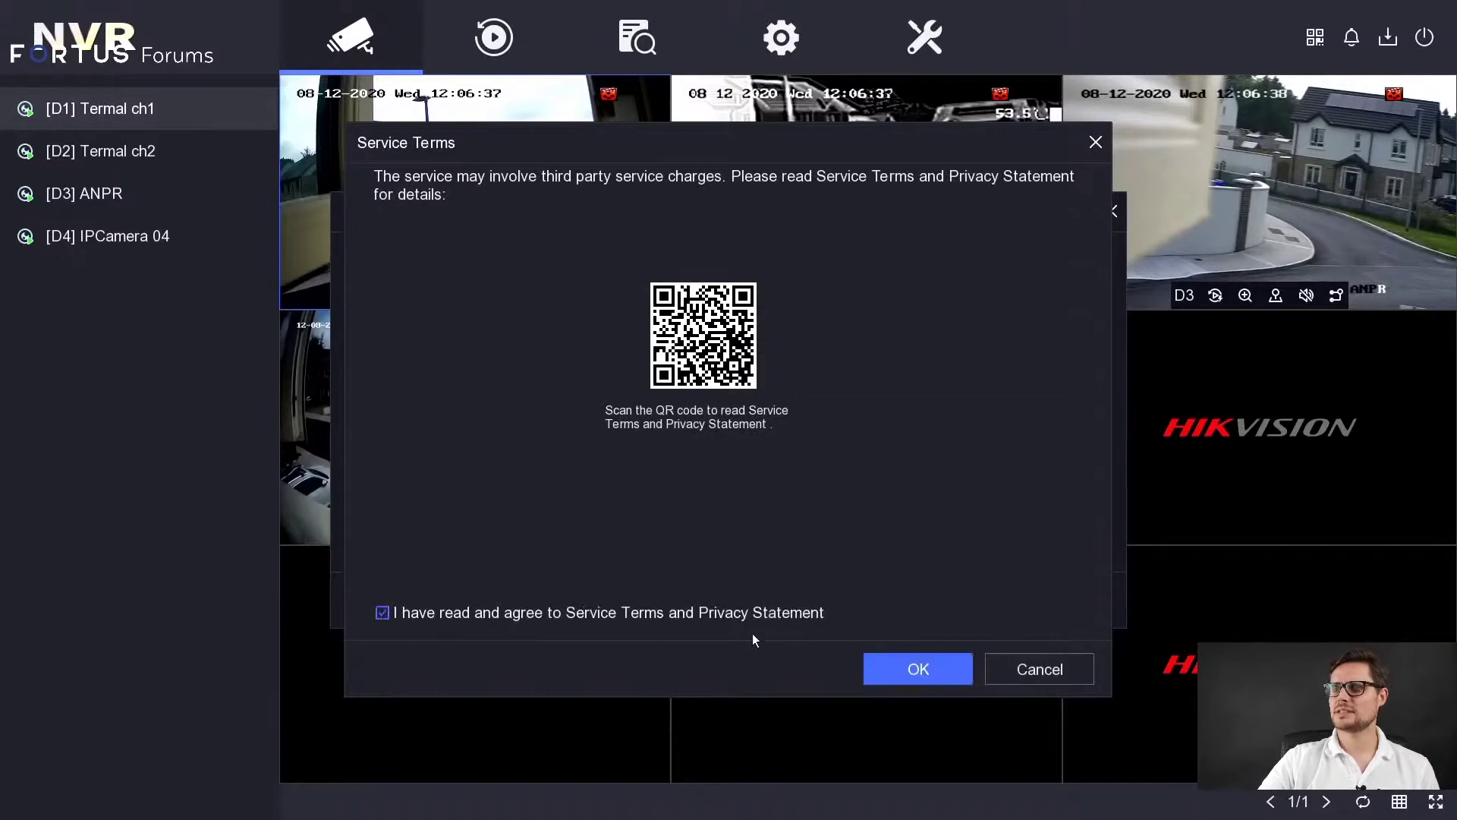
pyautogui.click(936, 671)
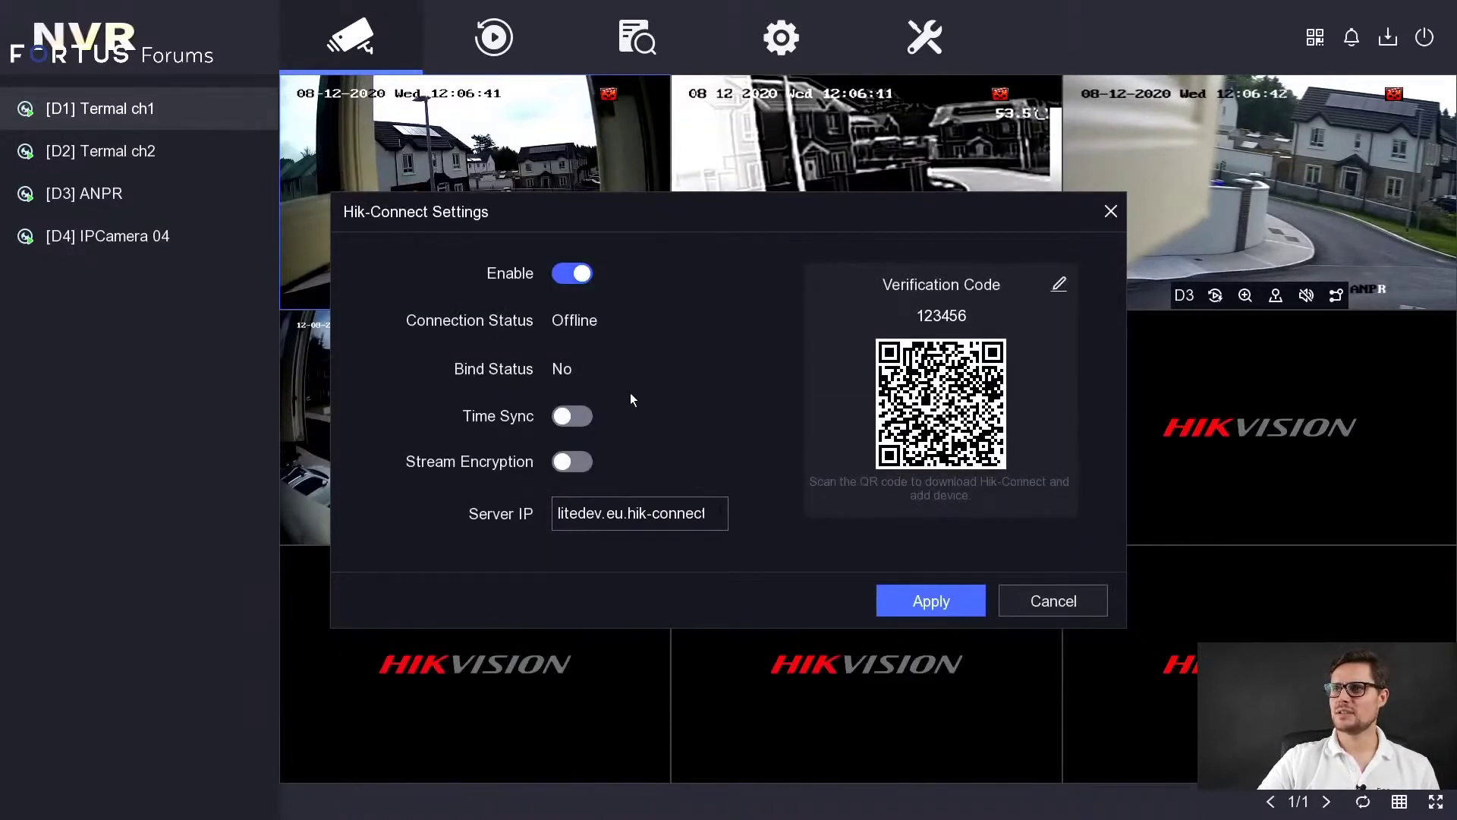
pyautogui.click(575, 413)
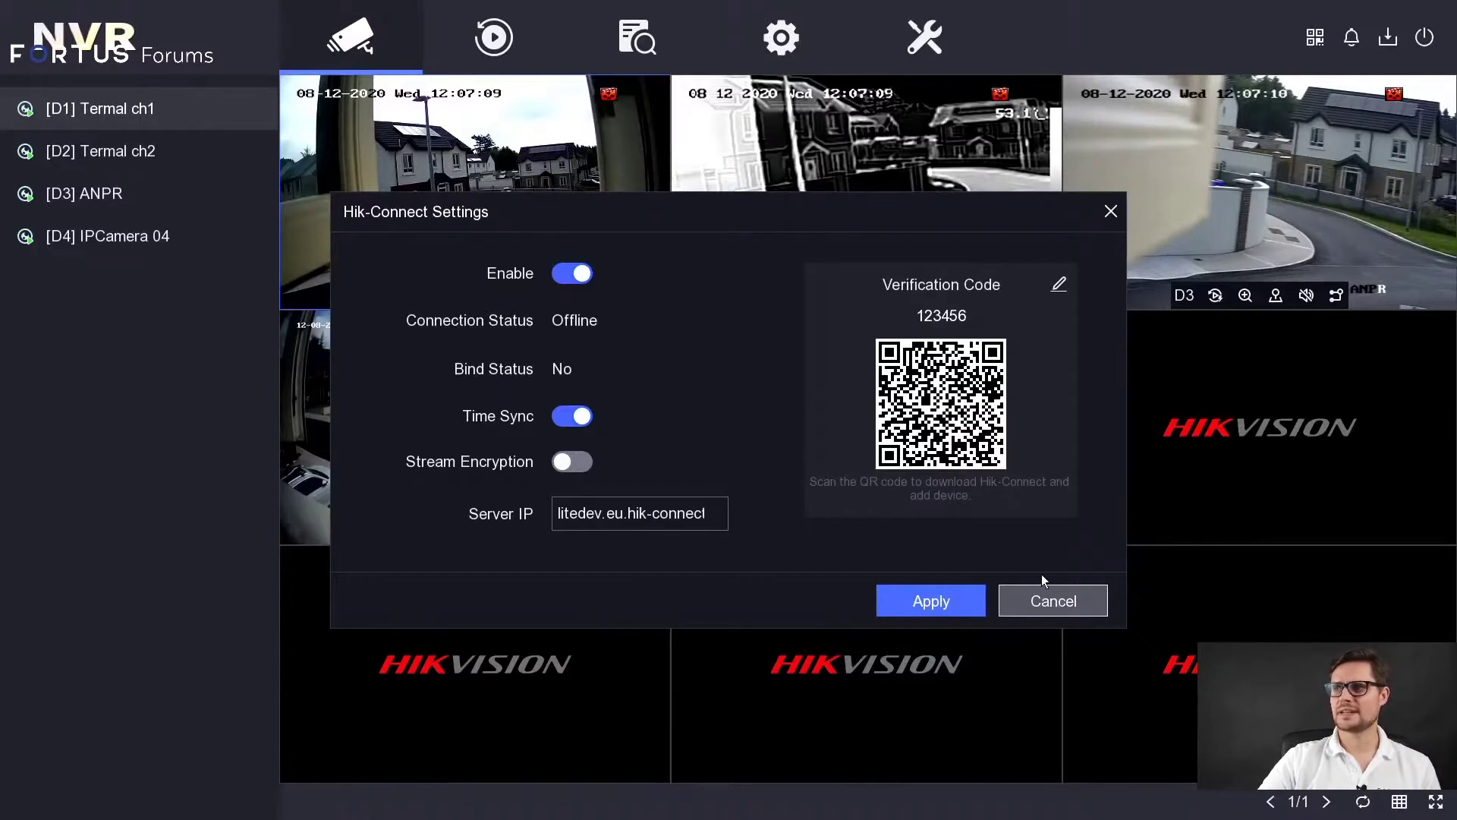
pyautogui.click(1072, 600)
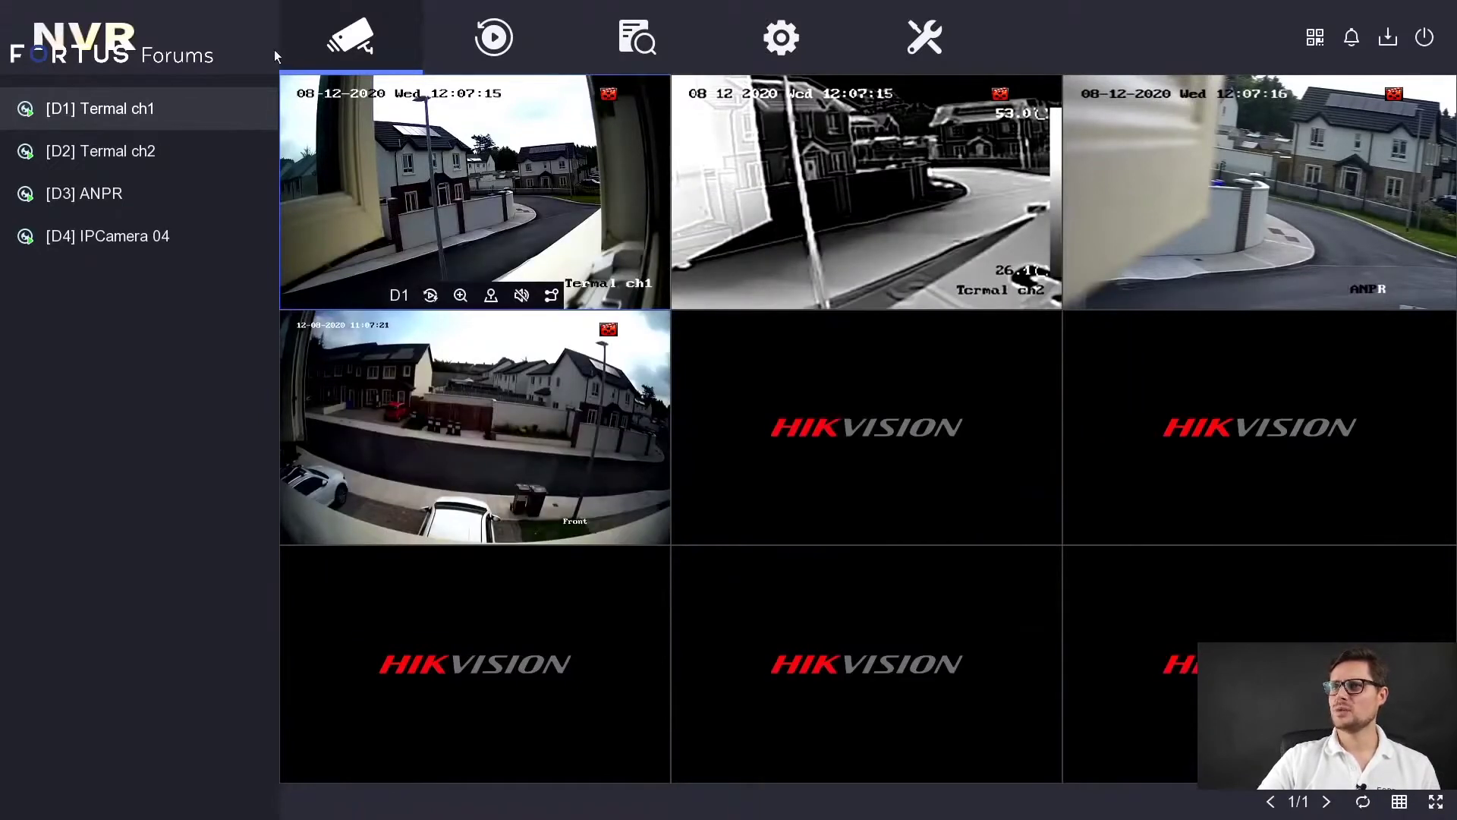
# View Termal ch1 as a single enlarged image, restore the camera grid, and enlarge IPCamera 04
pyautogui.doubleClick(417, 143)
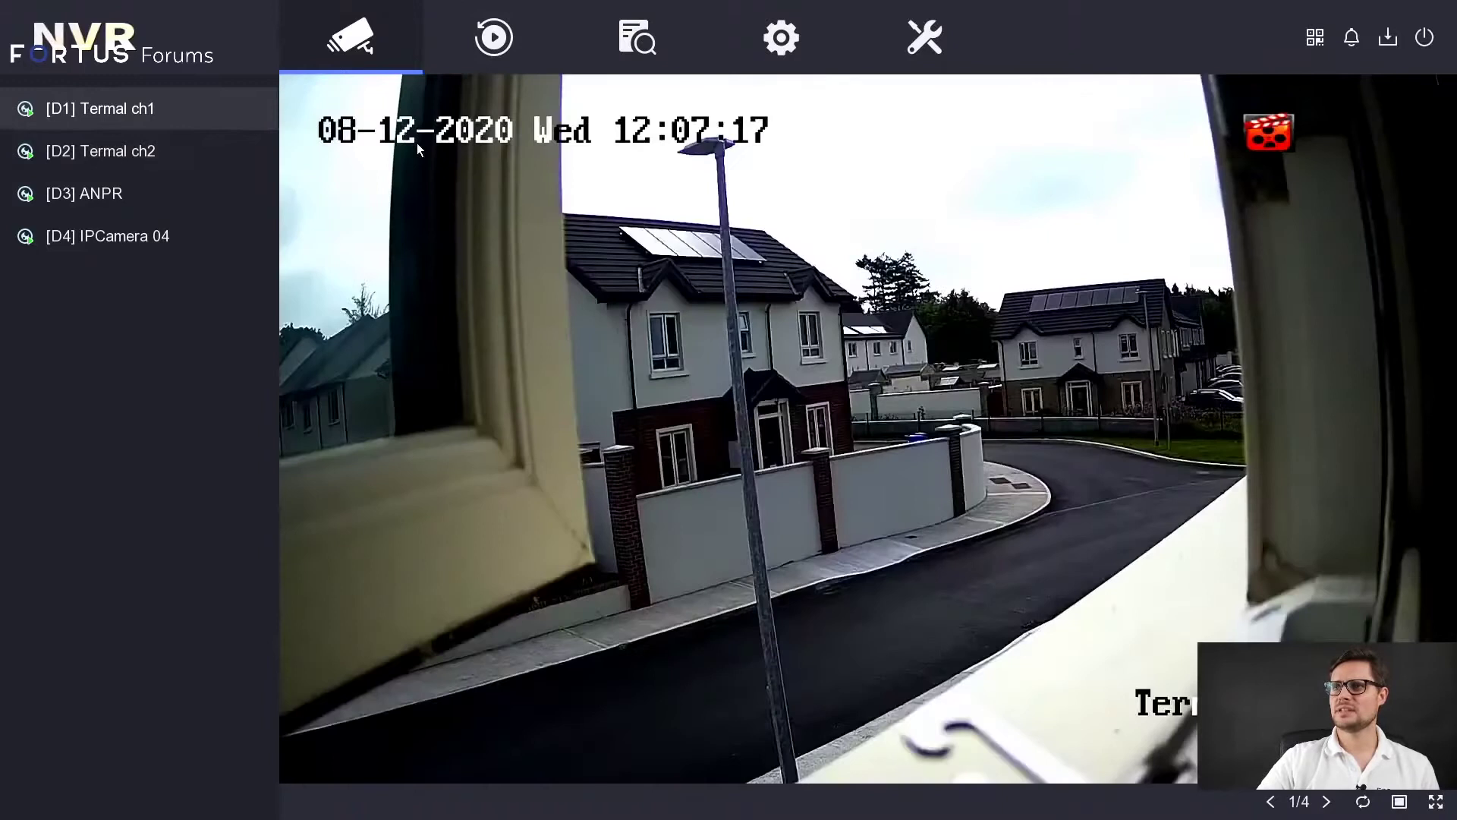
pyautogui.doubleClick(417, 142)
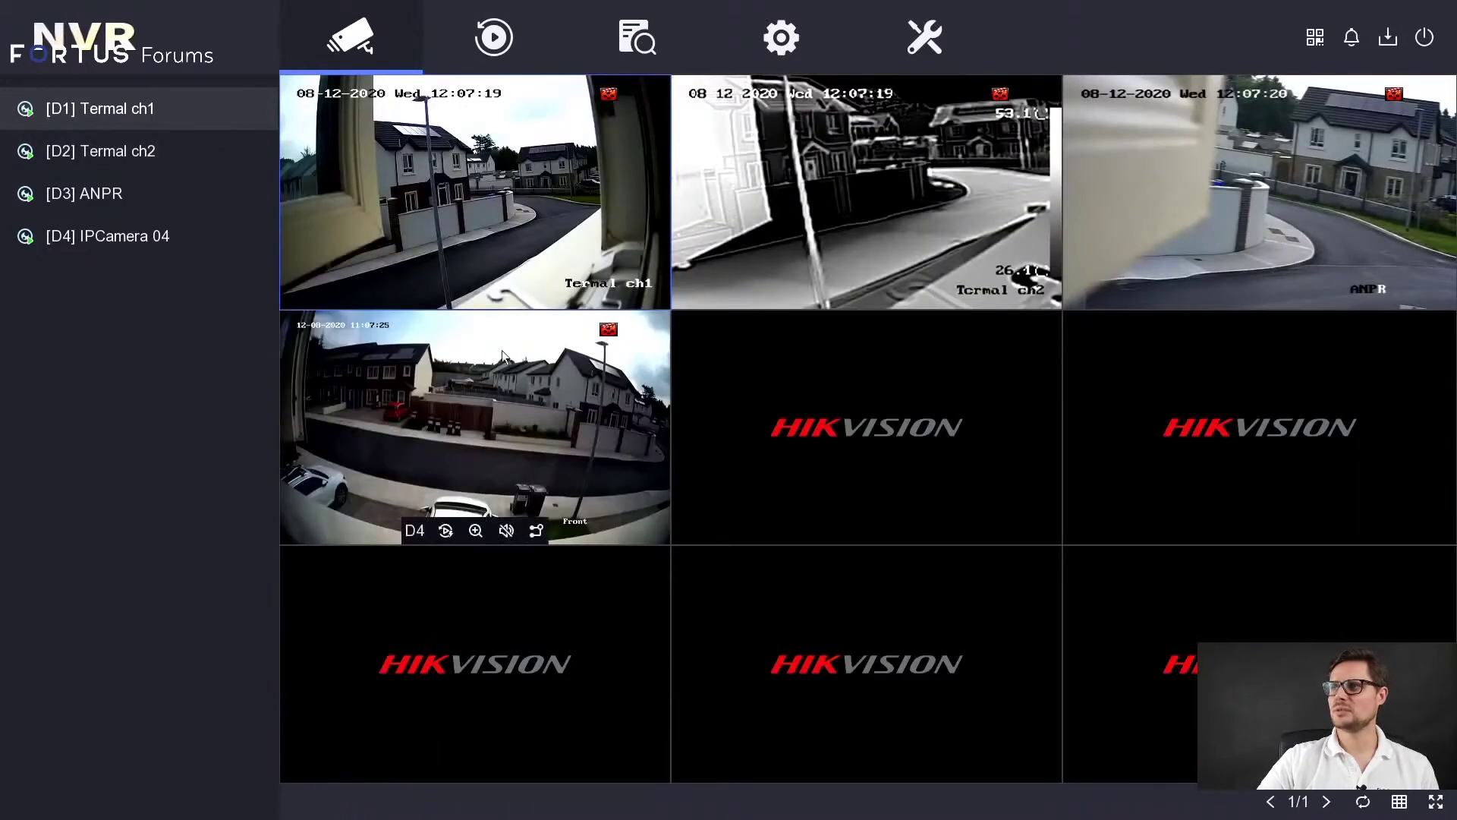
pyautogui.doubleClick(527, 391)
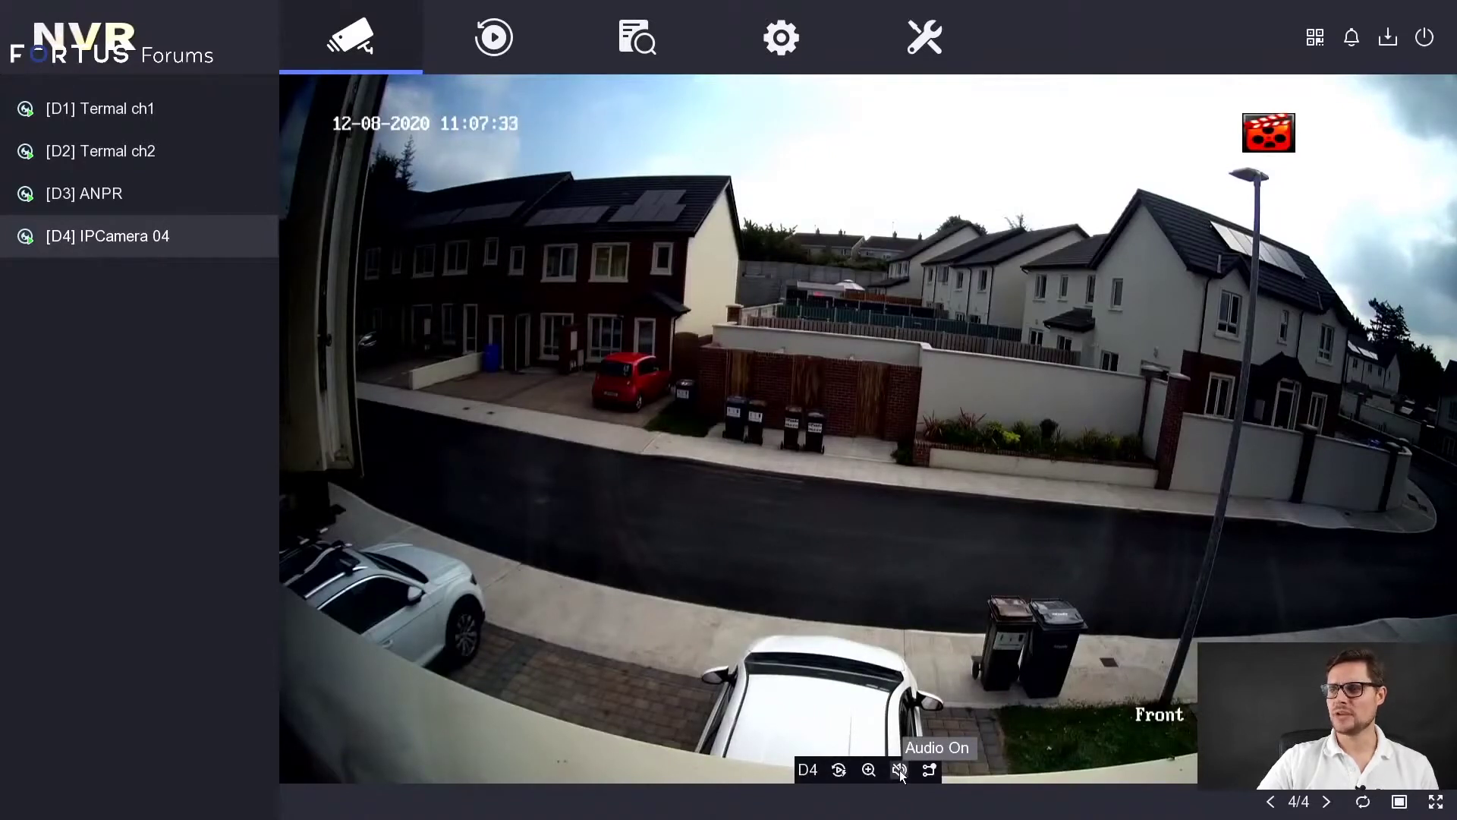
# Switch the enlarged IPCamera 04 view to the sub-stream and back to the main stream
pyautogui.moveTo(930, 772)
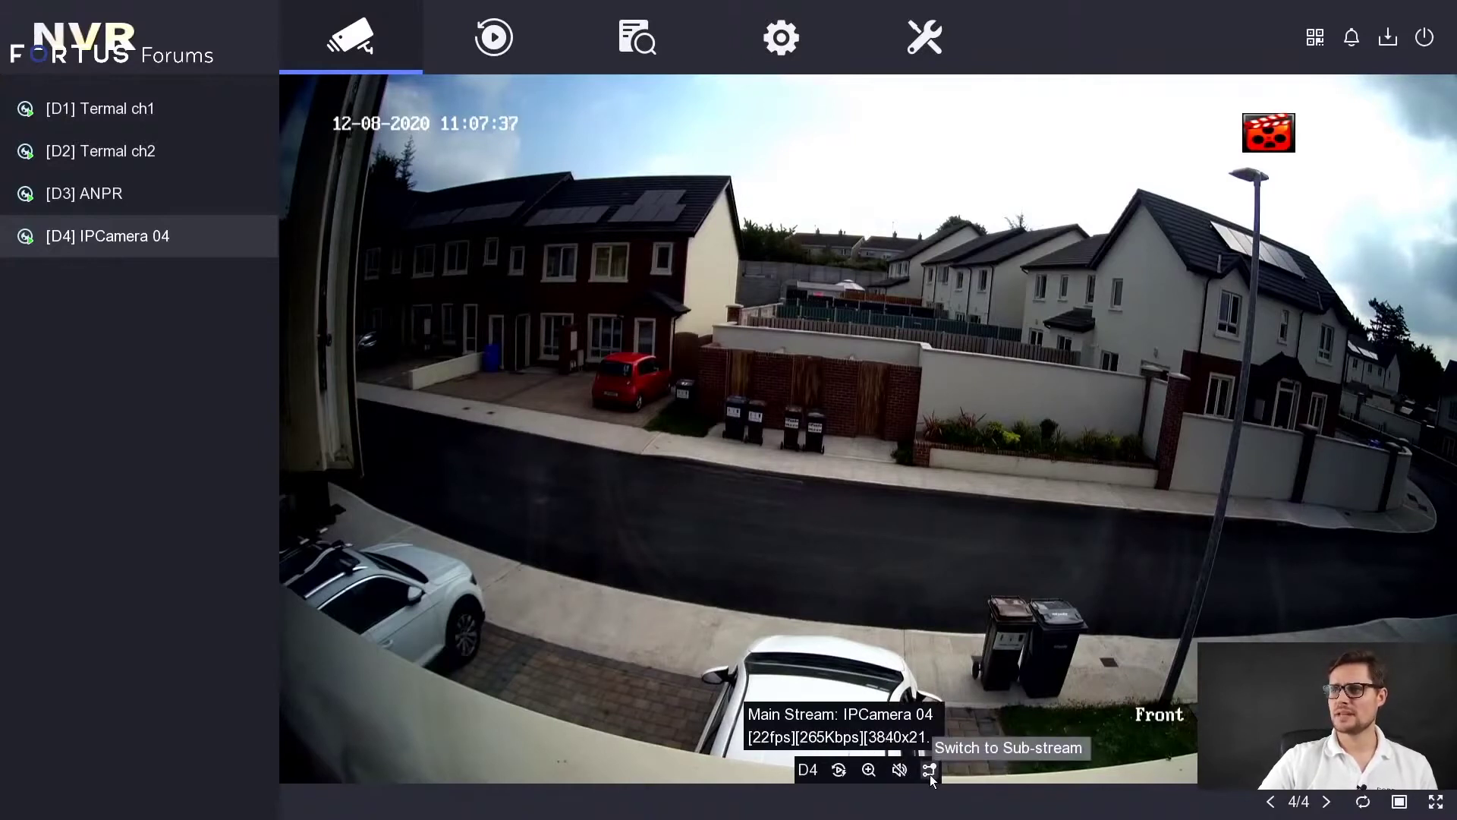
pyautogui.click(930, 772)
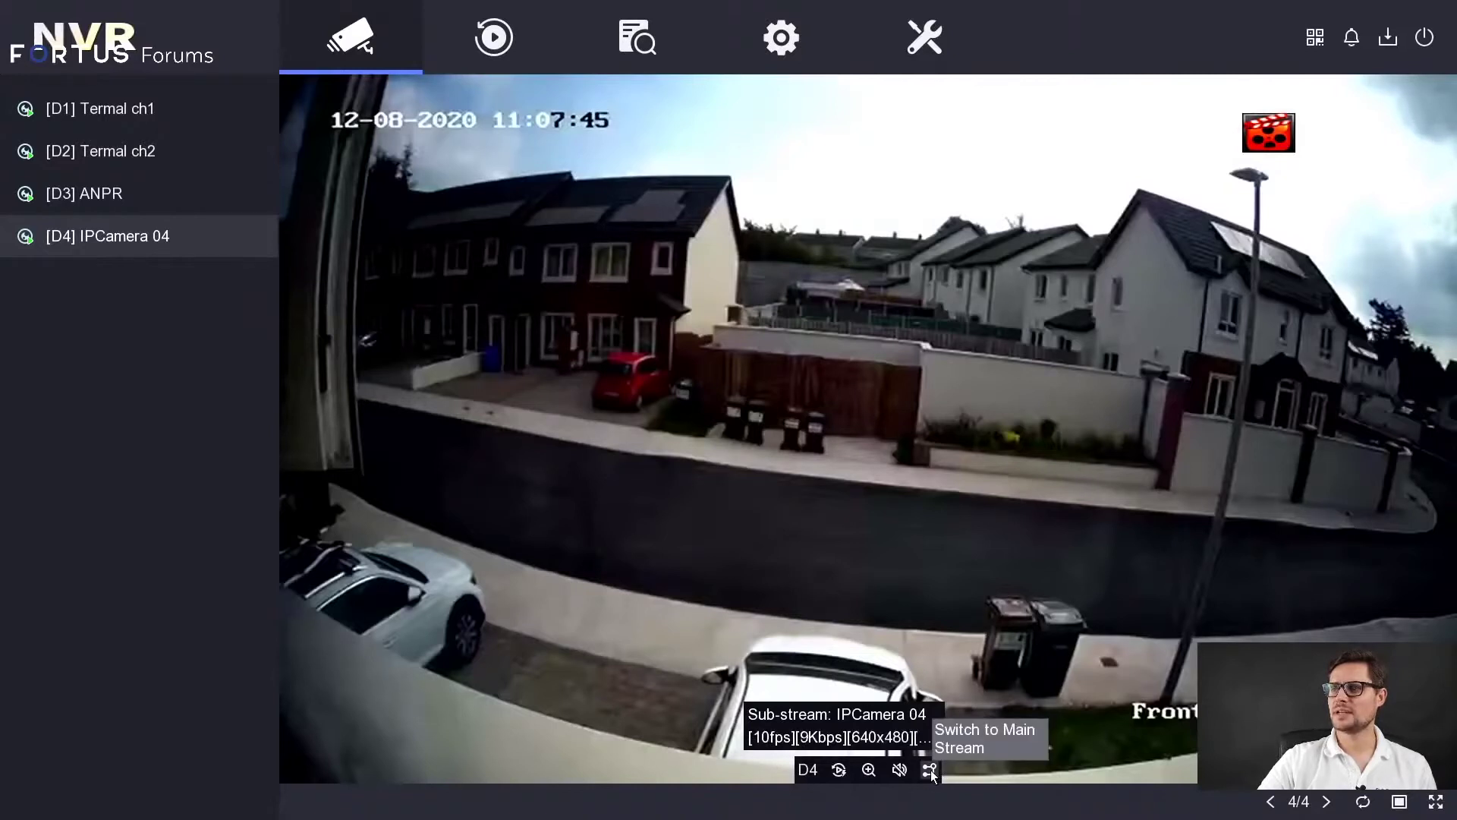
pyautogui.click(930, 770)
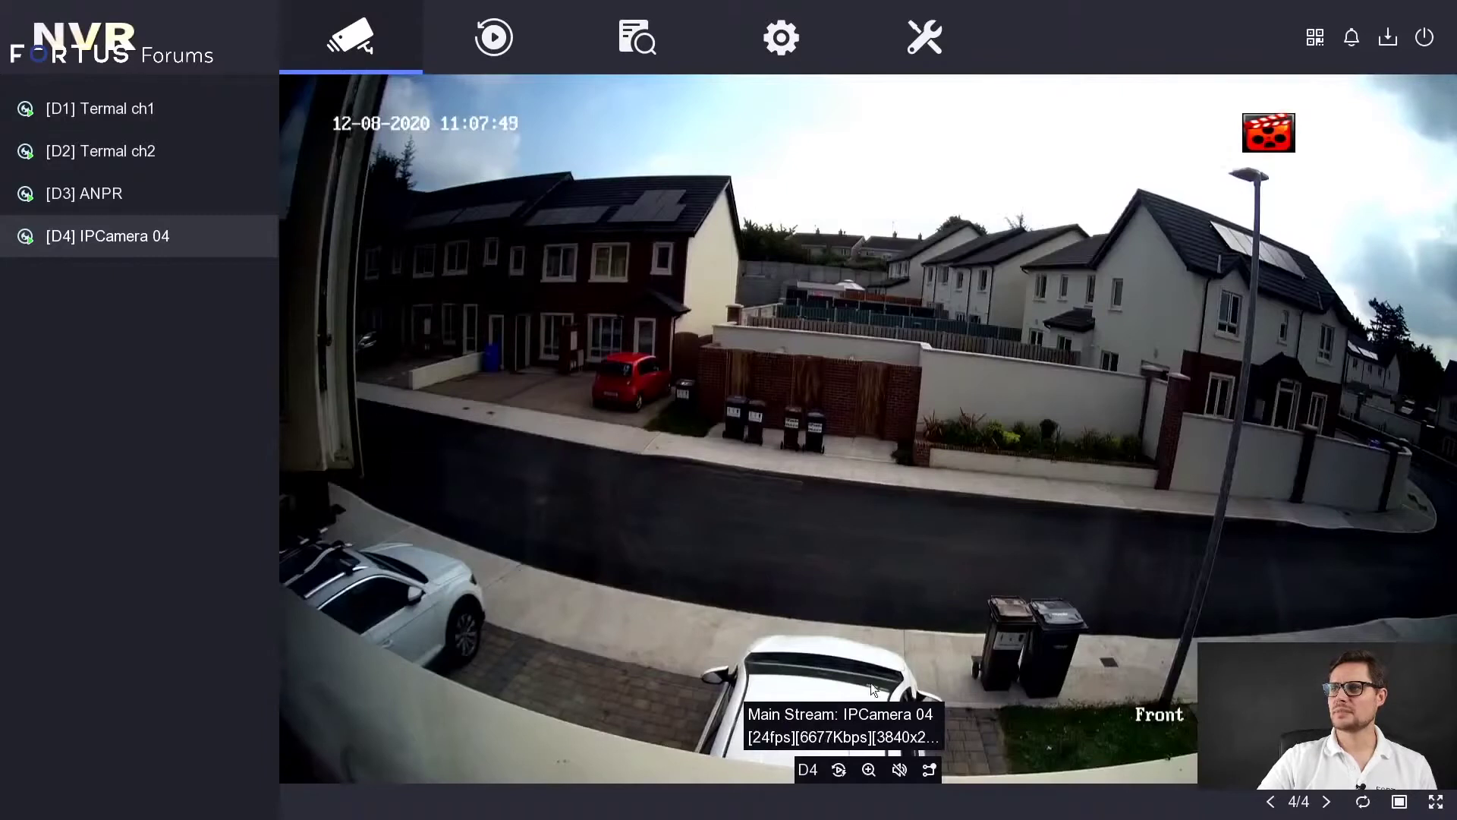
# Inspect the IPCamera 04 image with digital zoom, zooming in and back out, and exit the zoom view
pyautogui.click(869, 769)
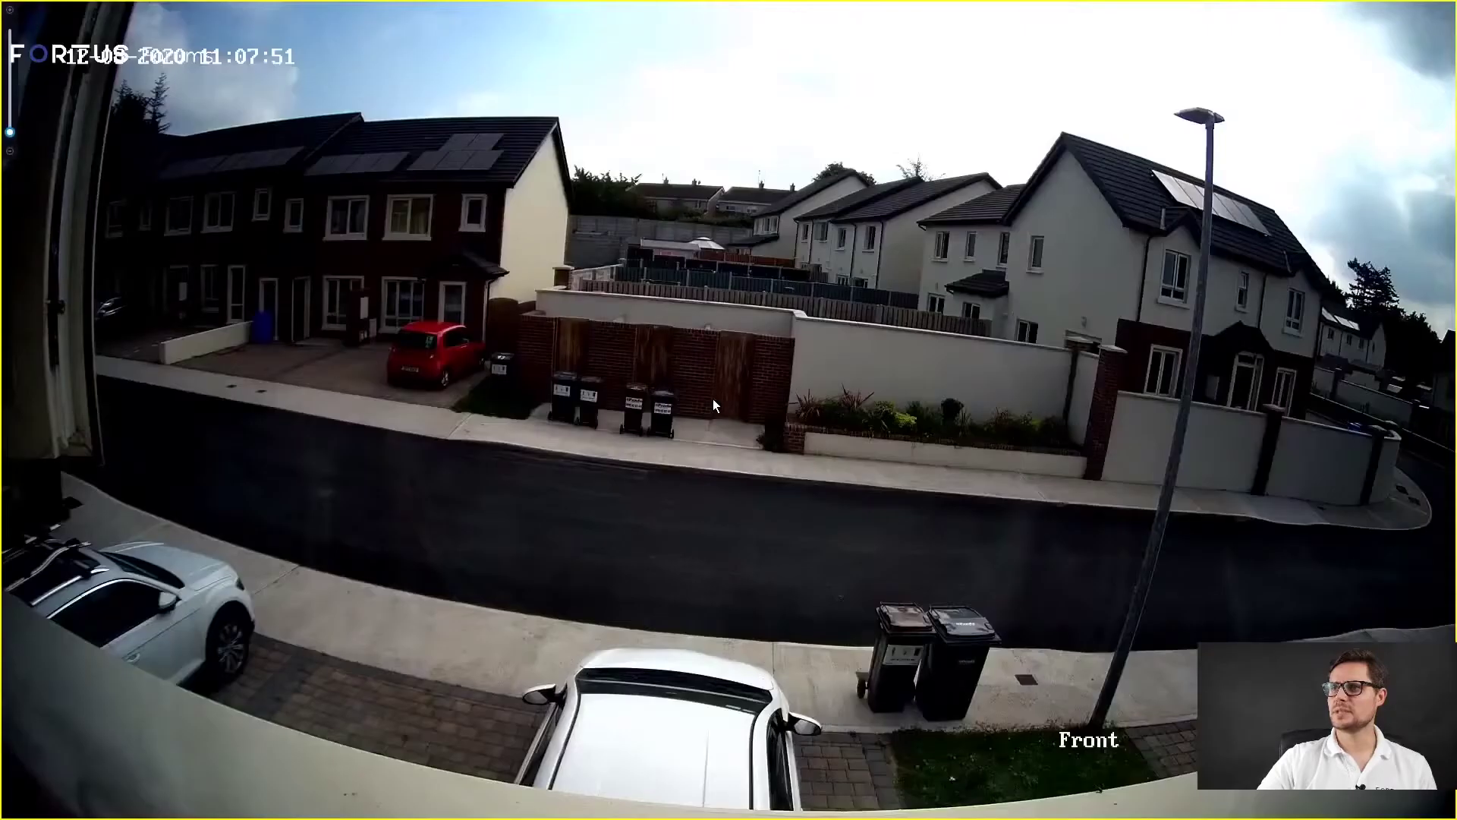
pyautogui.scroll(3, 466, 318)
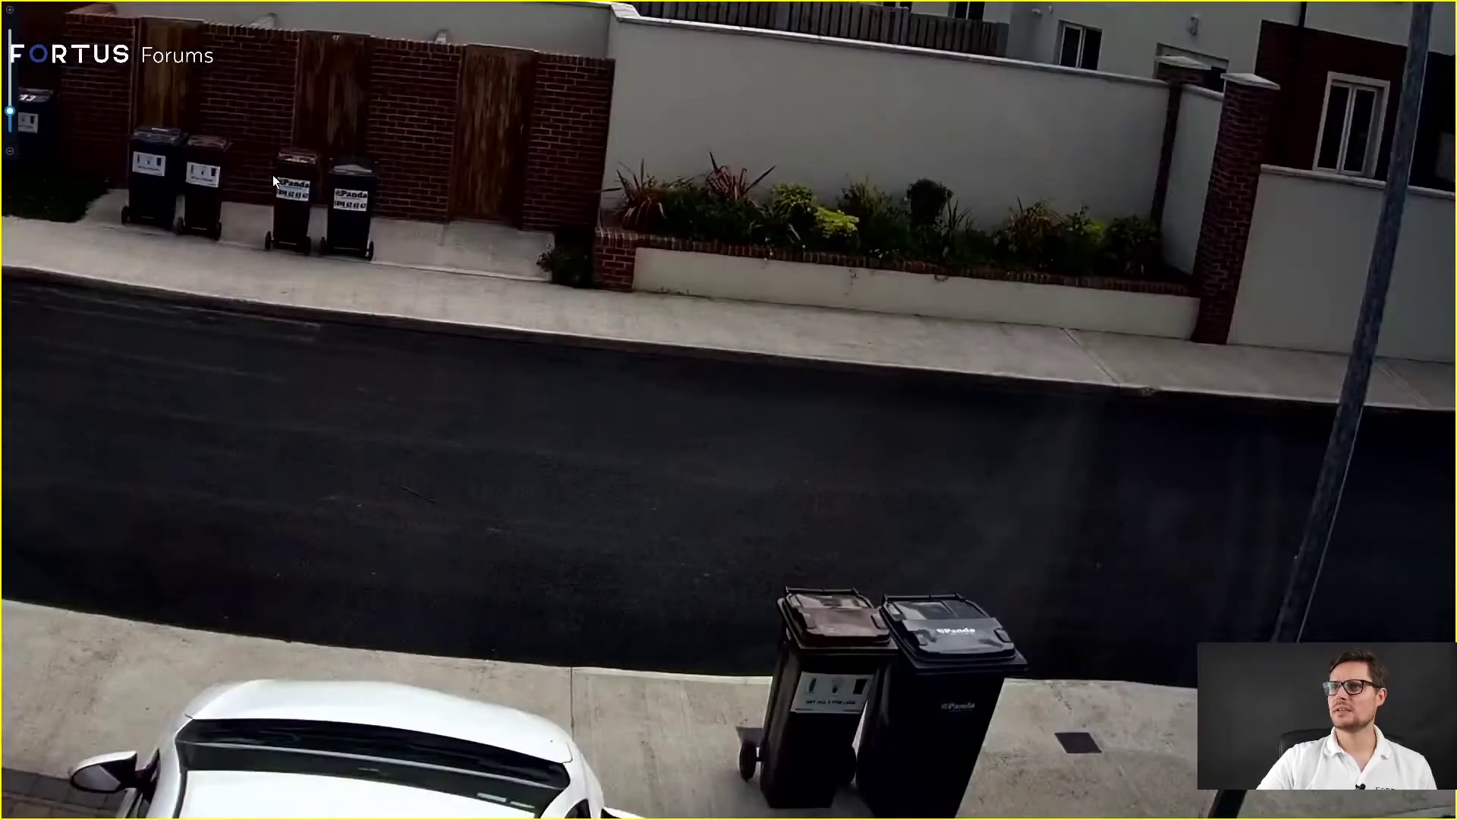
pyautogui.scroll(-3, 576, 356)
pyautogui.rightClick(575, 351)
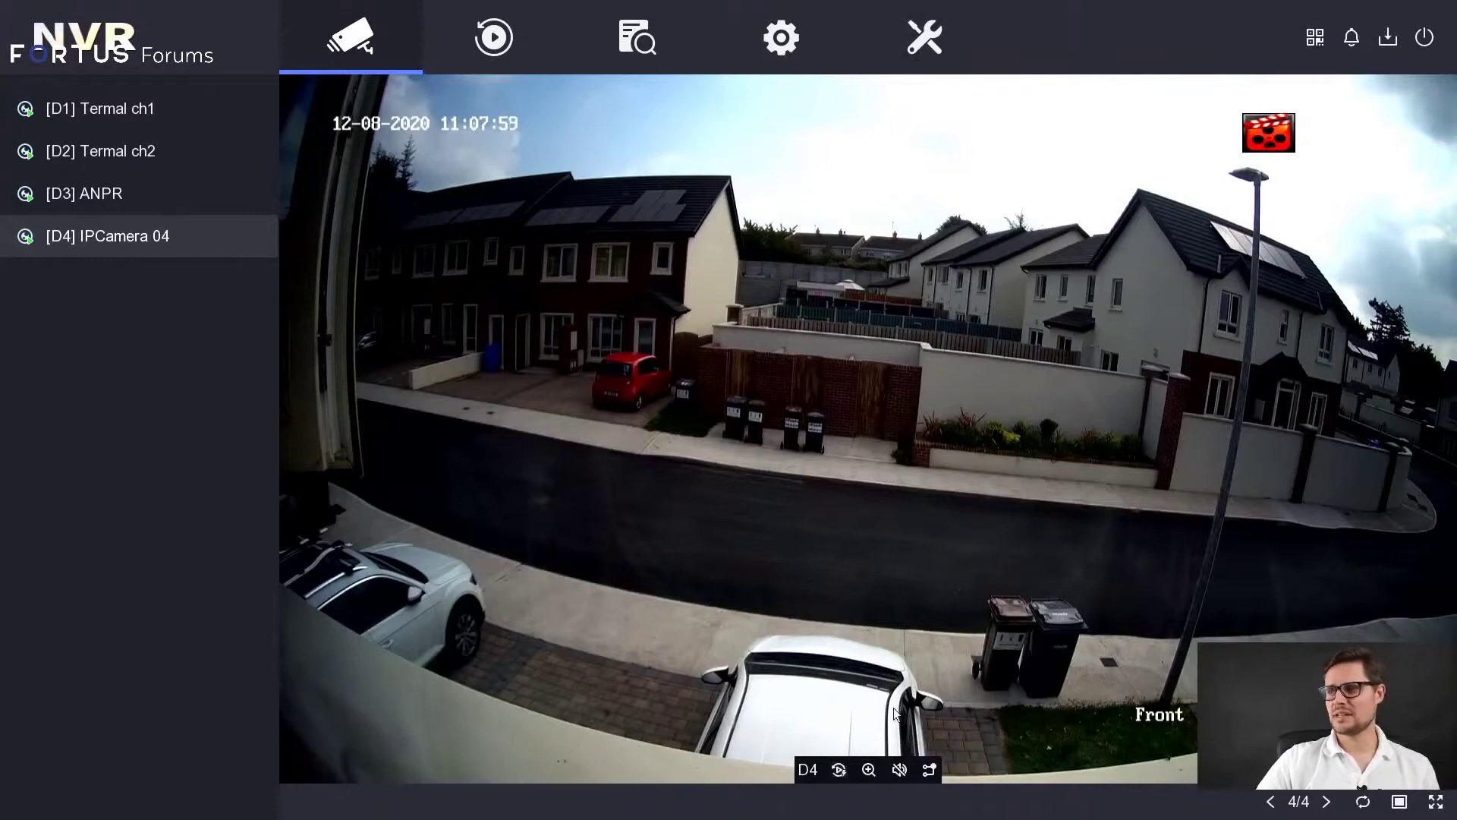
# Review IPCamera 04's last few minutes in instant playback, skip towards the end, close it, and return to the camera grid
pyautogui.click(839, 771)
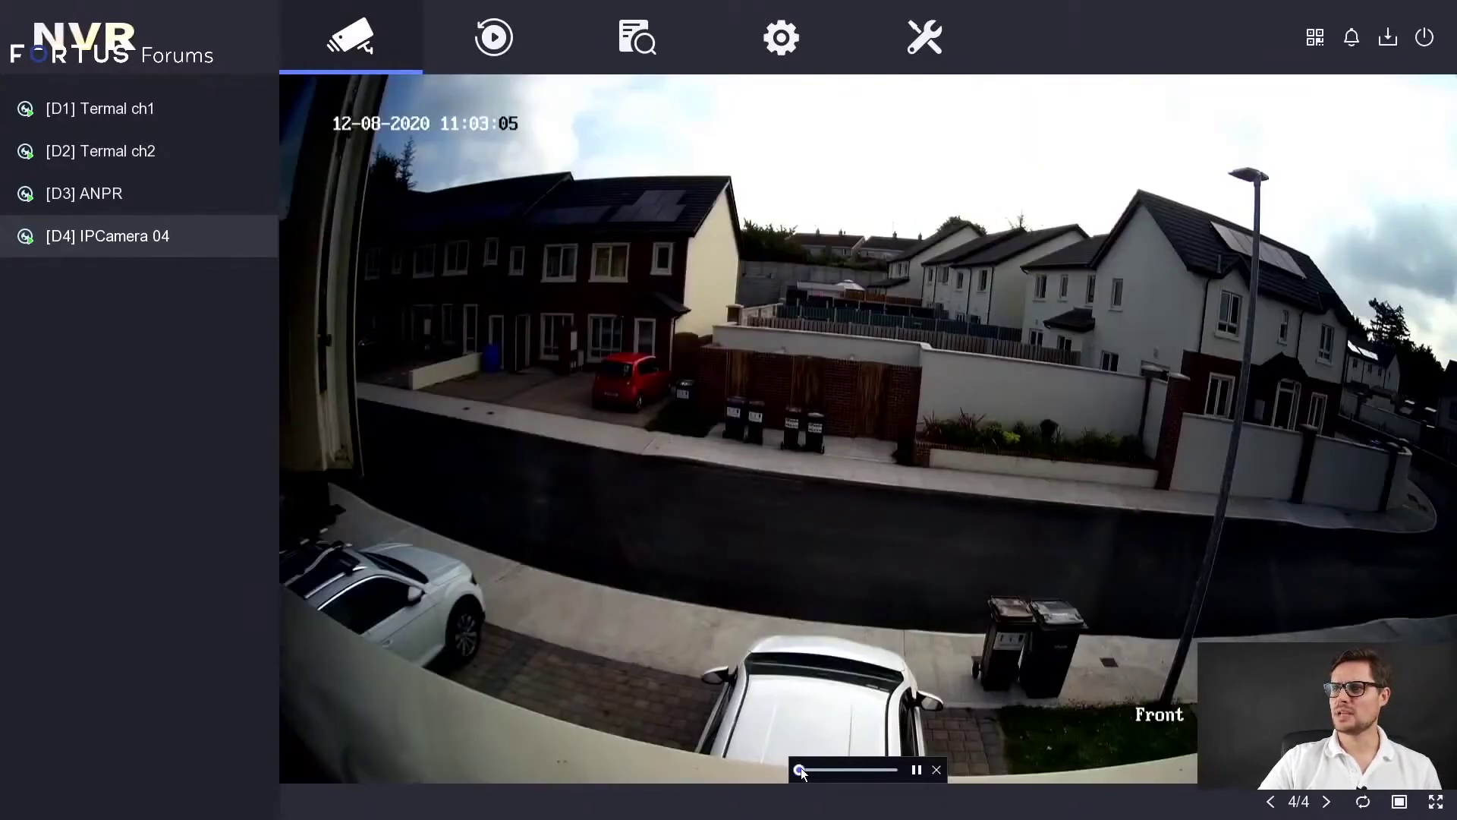
pyautogui.moveTo(803, 767); pyautogui.dragTo(920, 777)
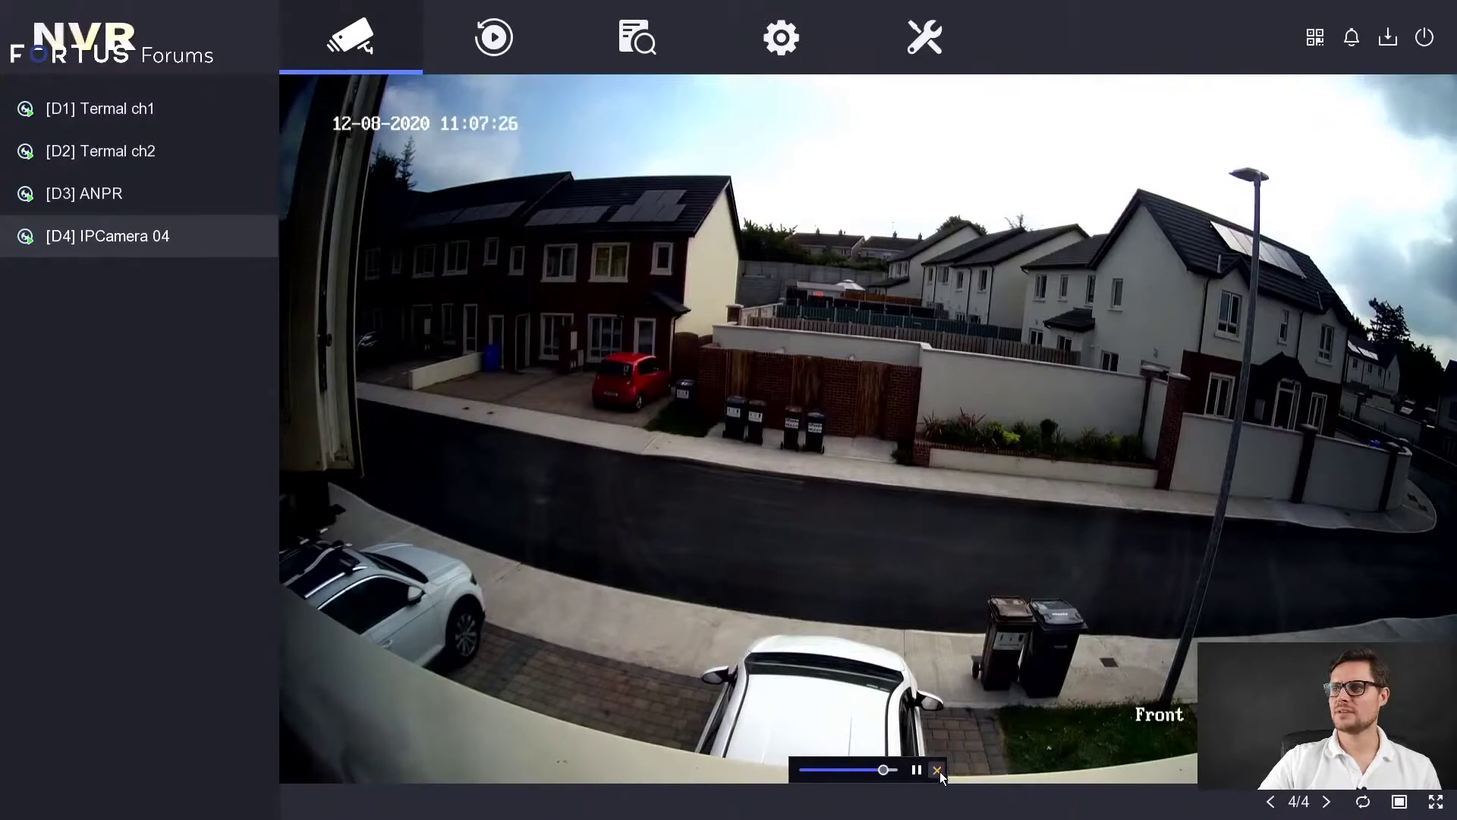
pyautogui.click(938, 770)
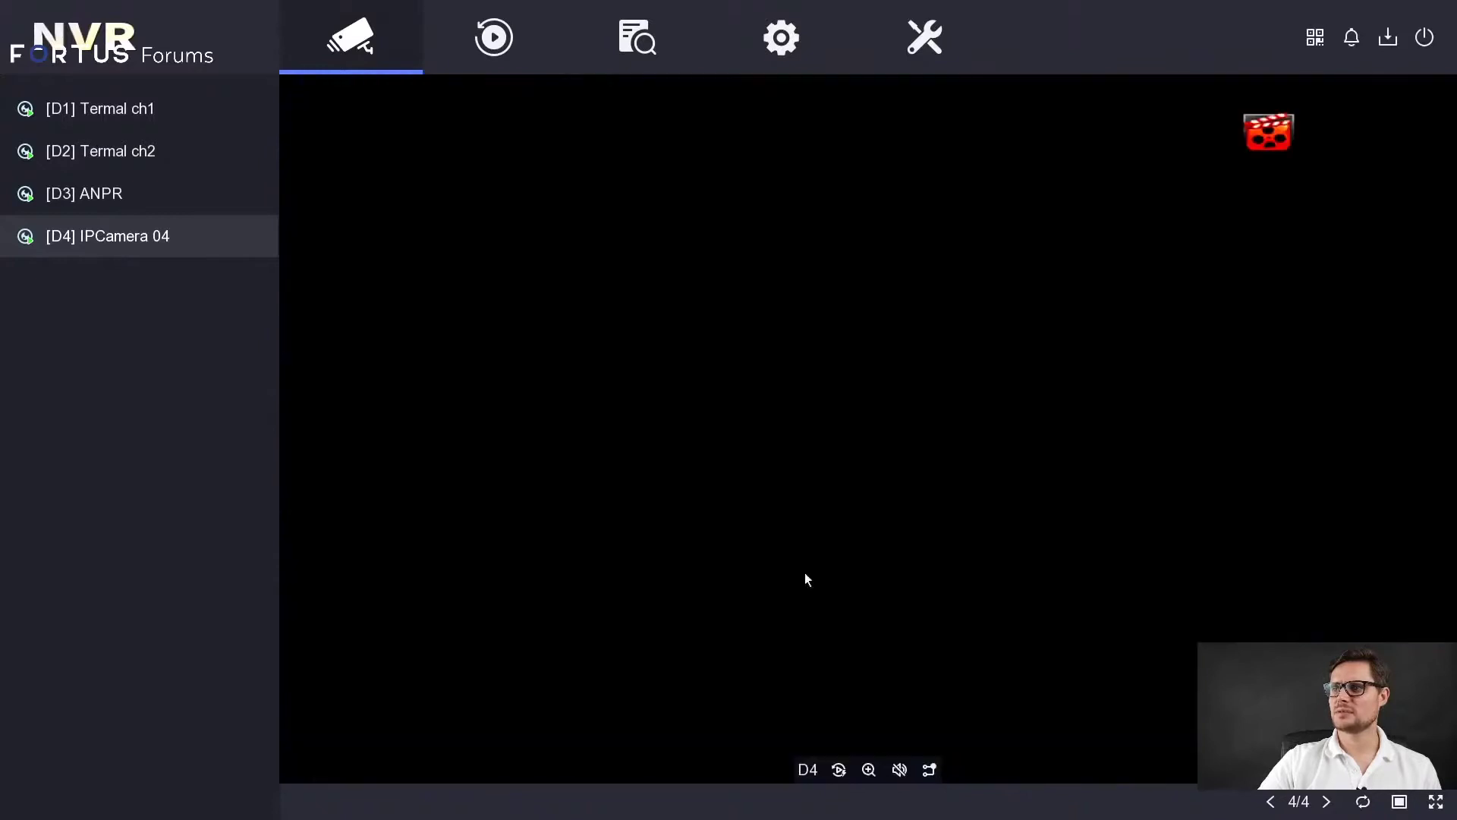
pyautogui.rightClick(658, 403)
pyautogui.doubleClick(643, 294)
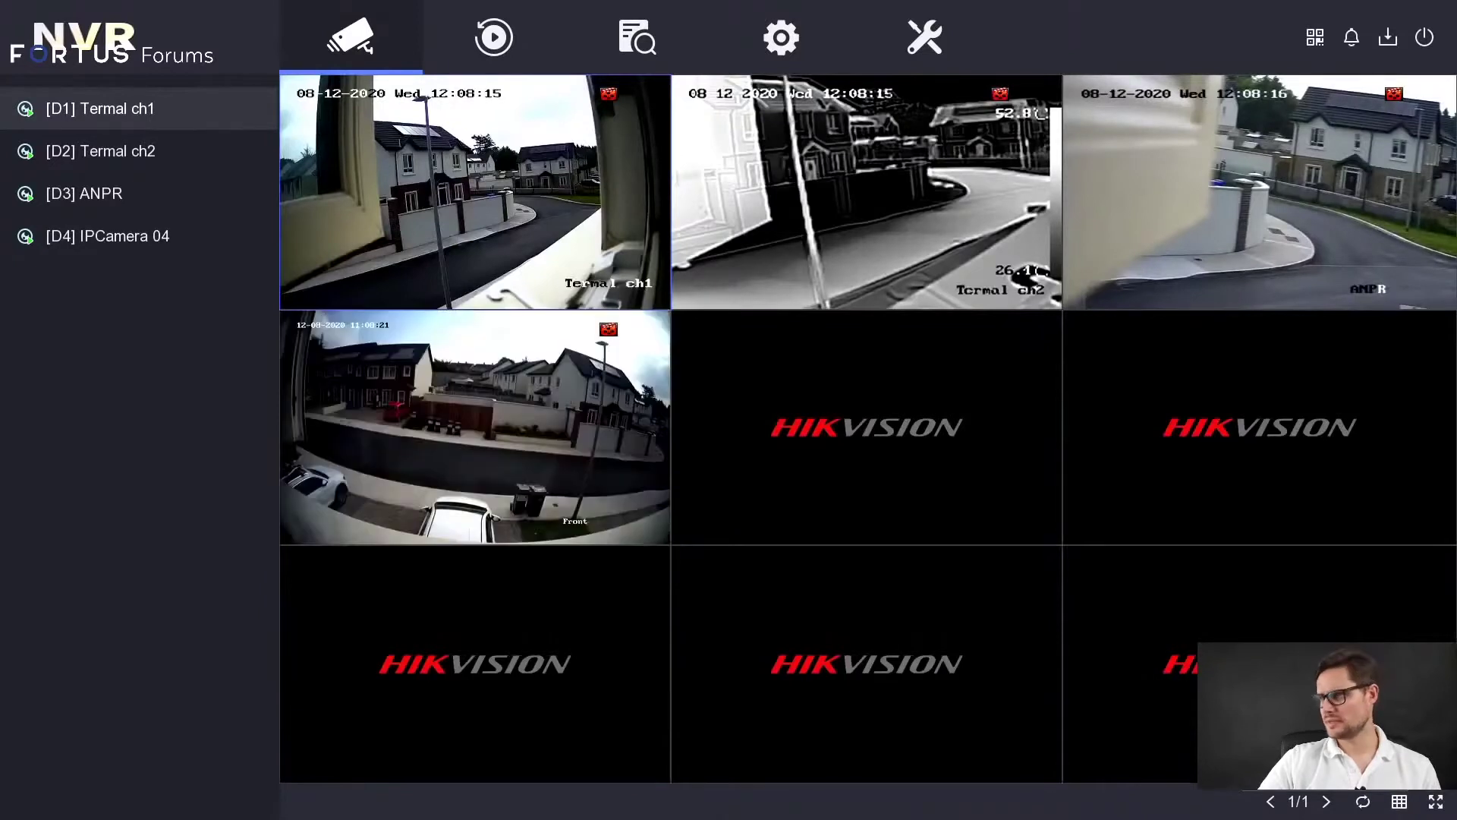
# Change the live view layout to a 2x2 grid showing the four cameras
pyautogui.click(1399, 801)
pyautogui.click(706, 535)
pyautogui.click(921, 425)
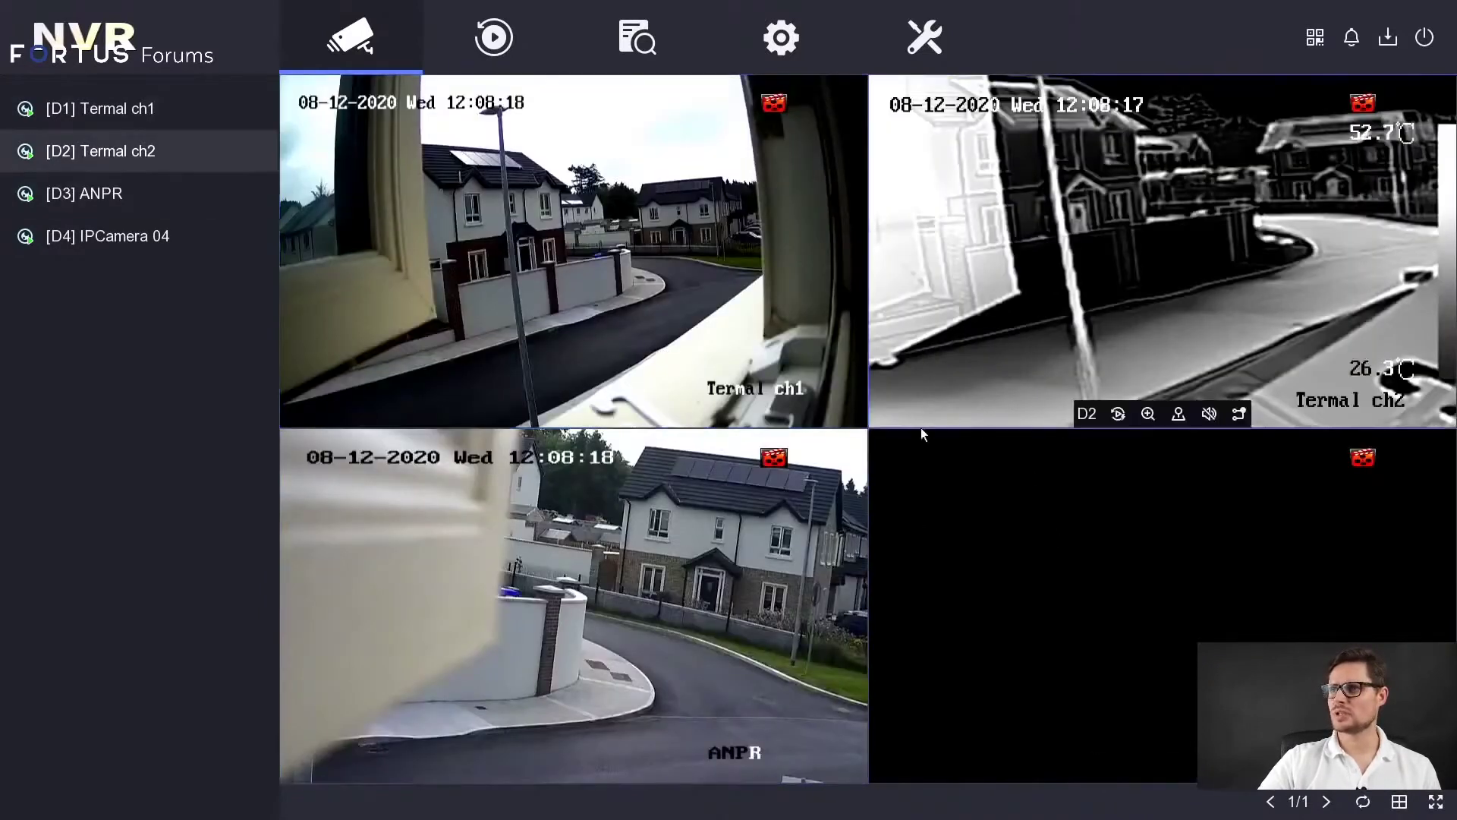
pyautogui.click(914, 568)
pyautogui.click(759, 501)
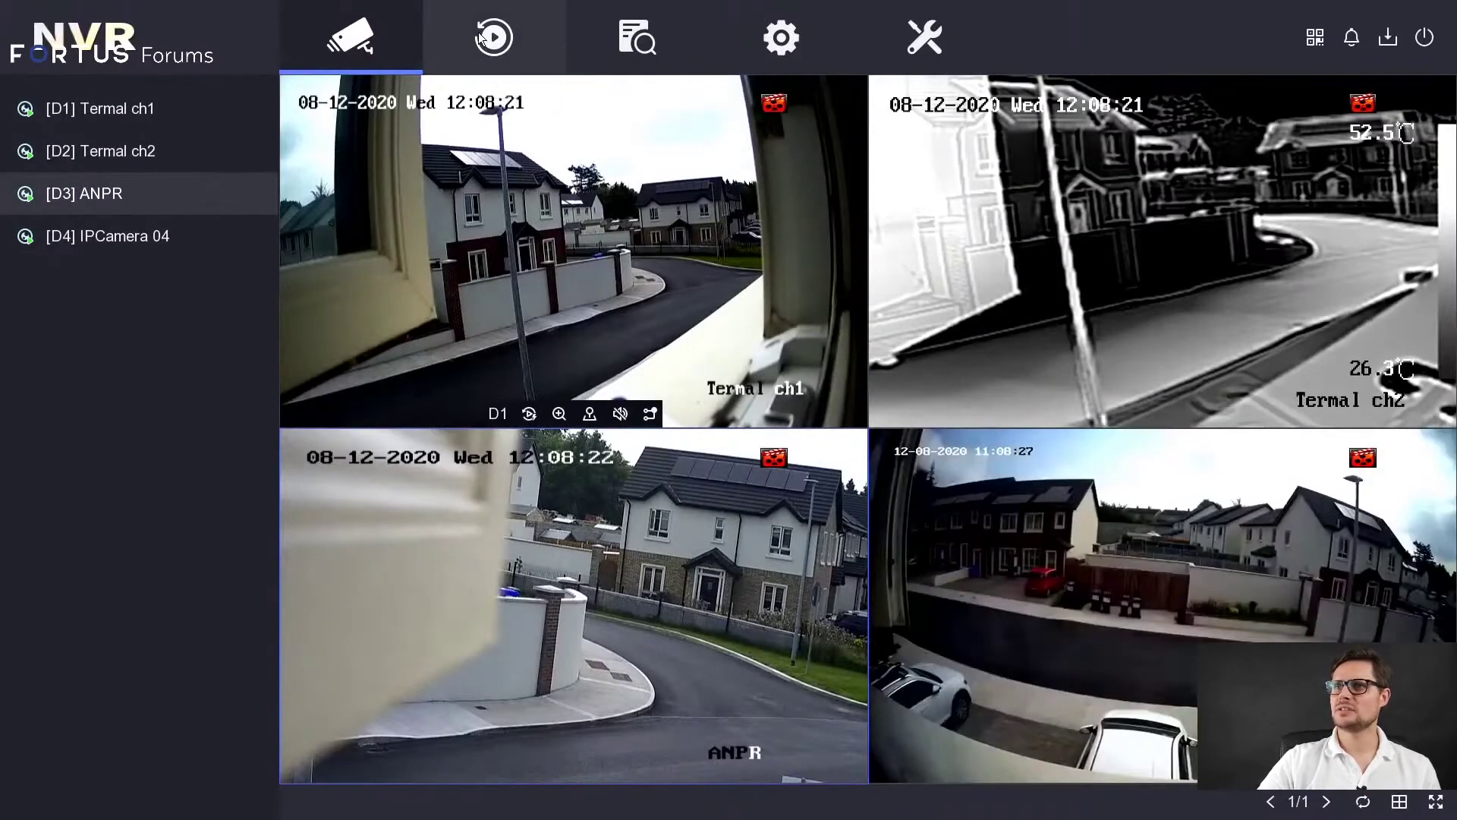
# Play back Termal ch1's recording for 12 August 2020, jumping between several times and ending at 03:48
pyautogui.click(486, 38)
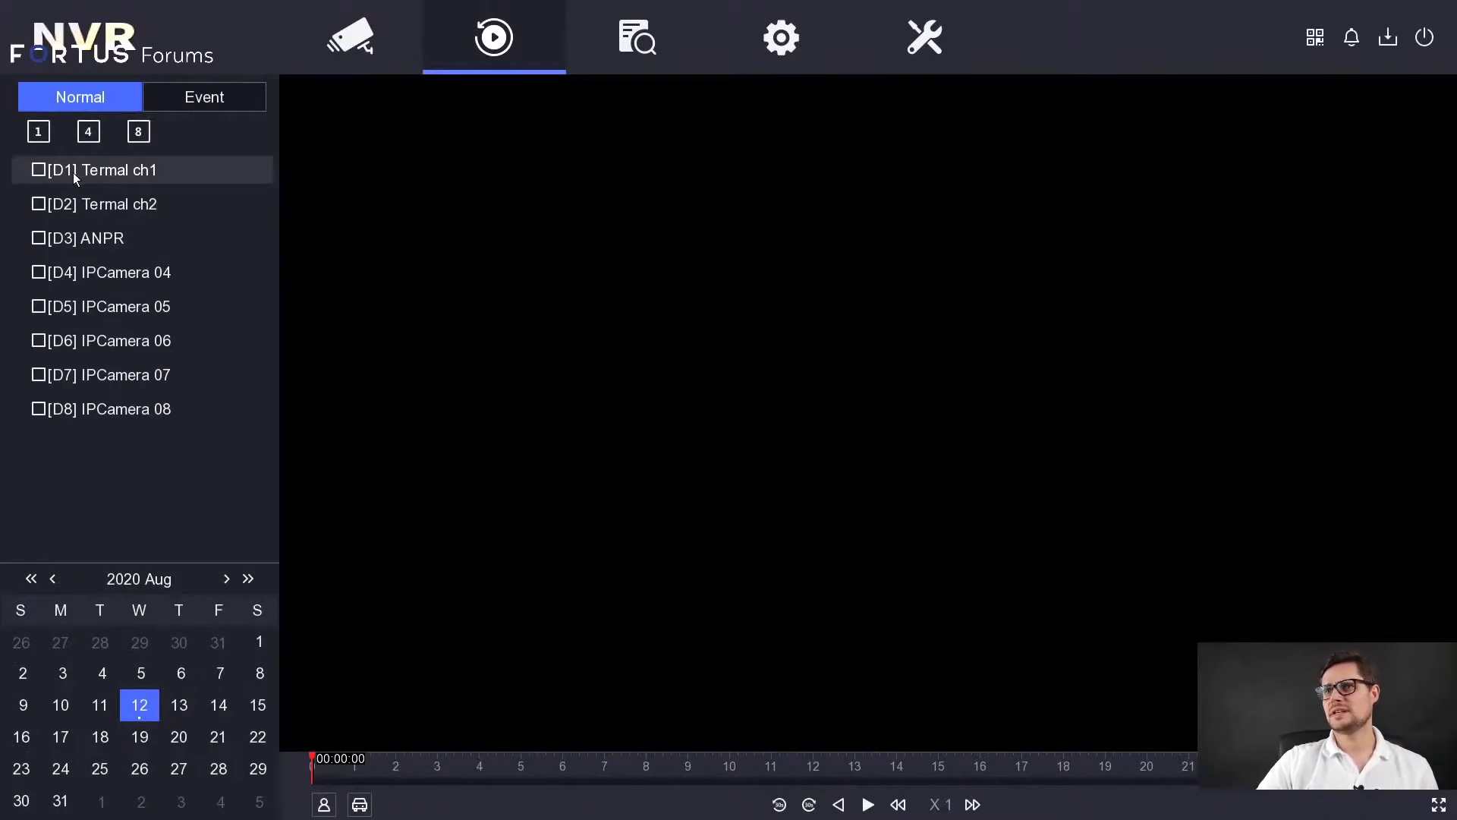
pyautogui.click(38, 170)
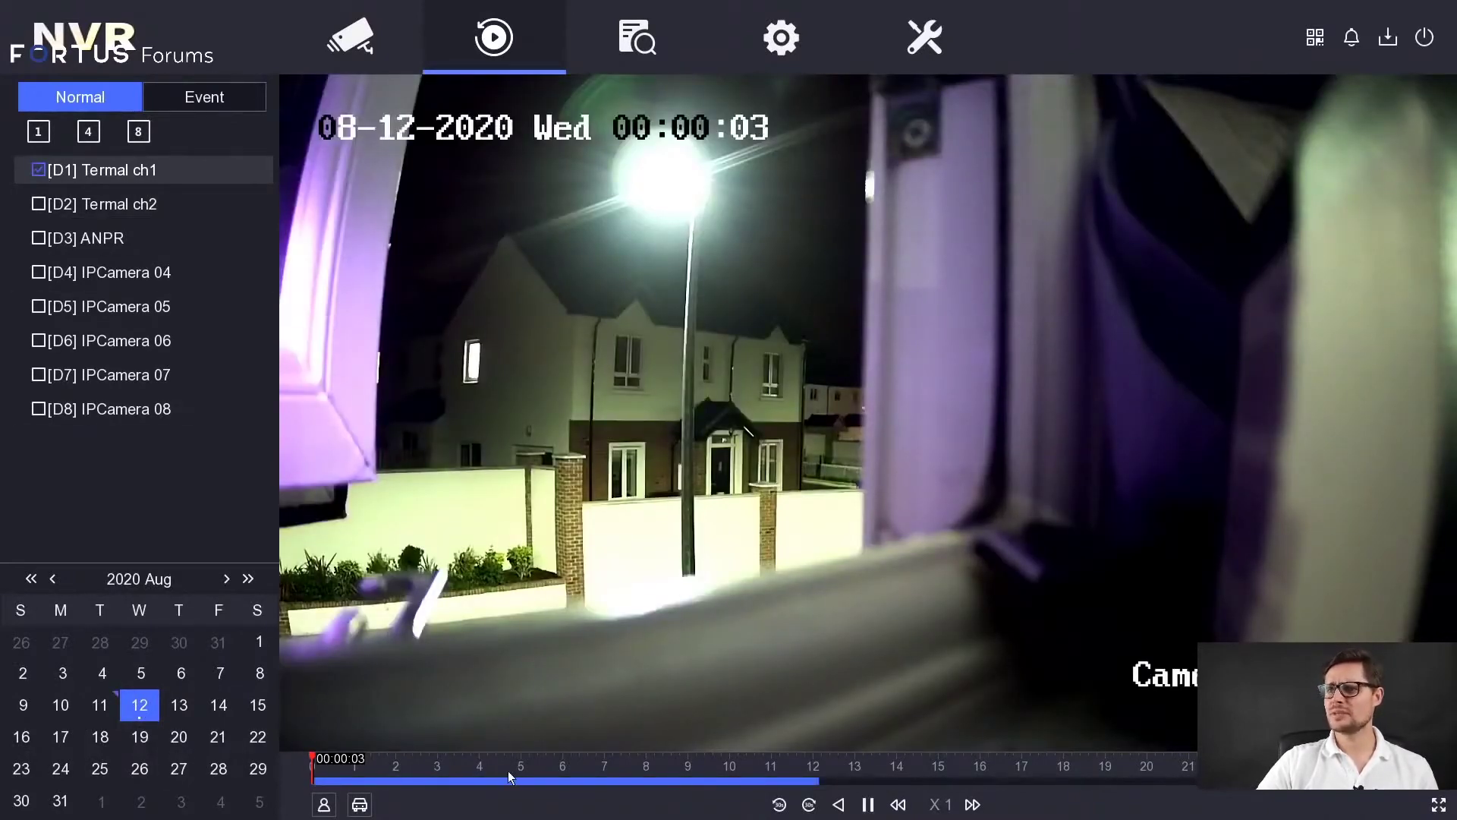
pyautogui.click(452, 780)
pyautogui.click(733, 771)
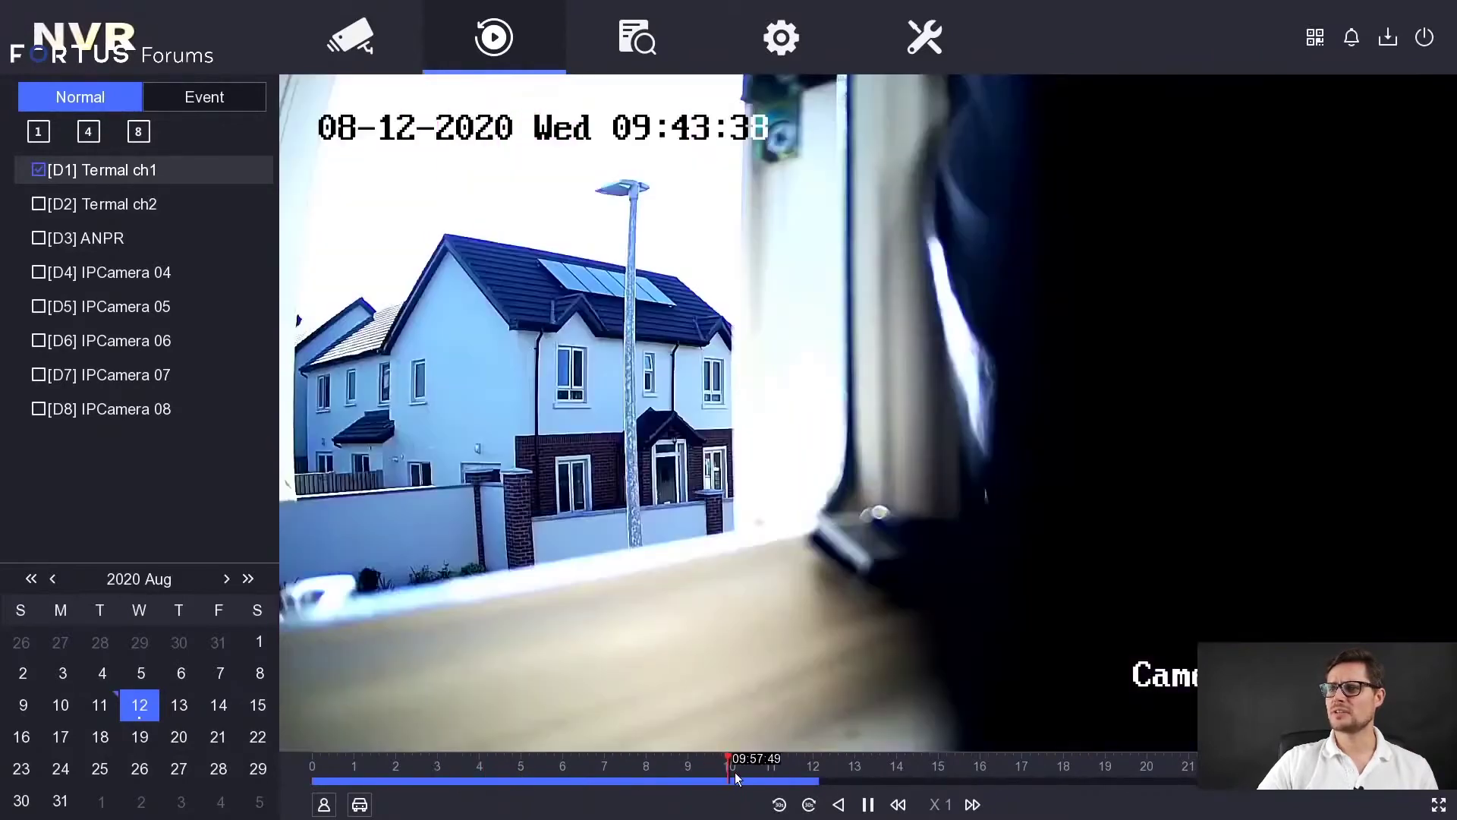
pyautogui.click(552, 778)
pyautogui.click(471, 775)
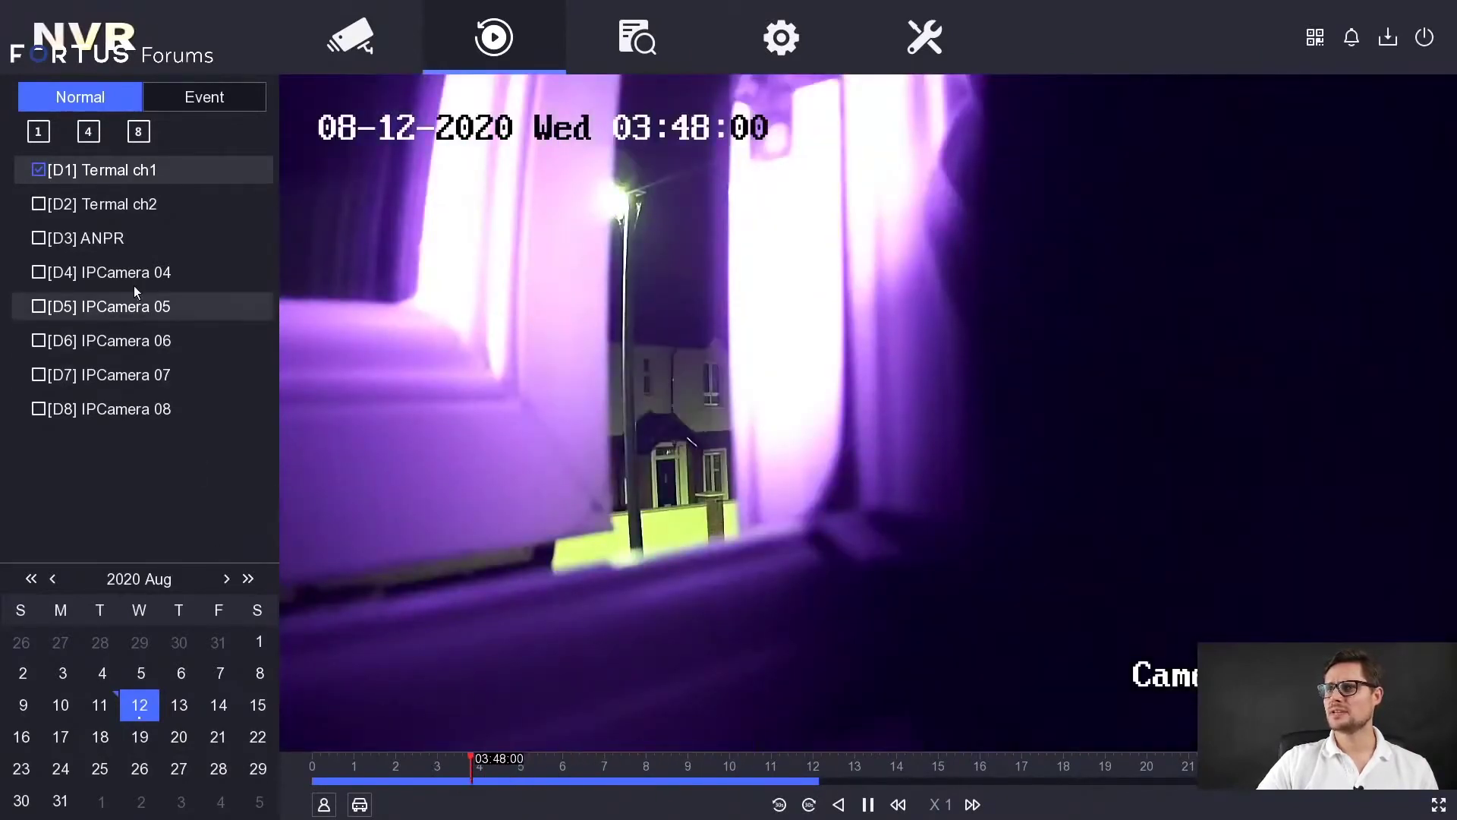
# Add Termal ch2, ANPR and IPCamera 04 to the playback and jump through the recordings to 10:52
pyautogui.click(36, 204)
pyautogui.click(38, 238)
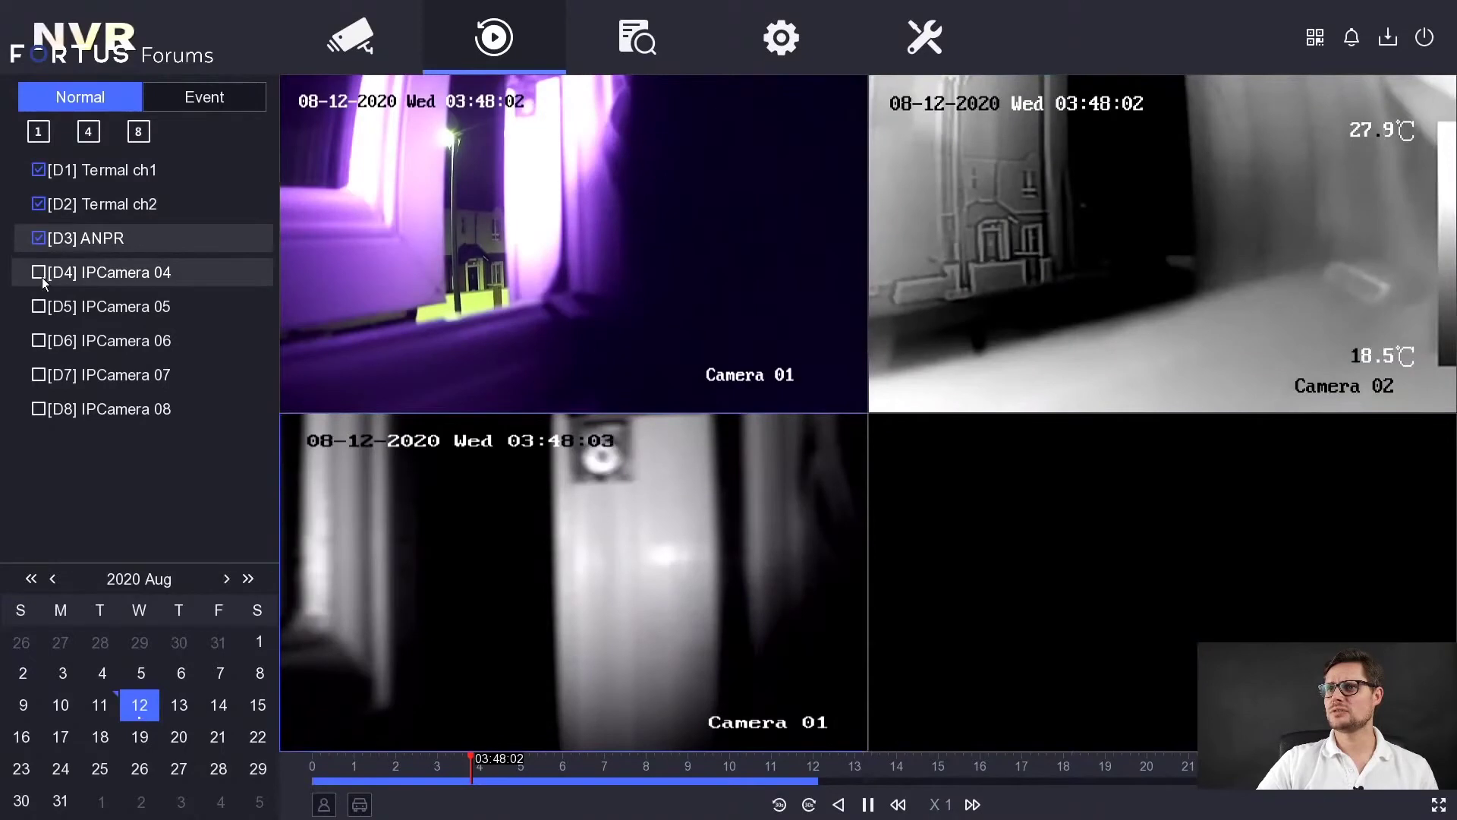
pyautogui.click(41, 272)
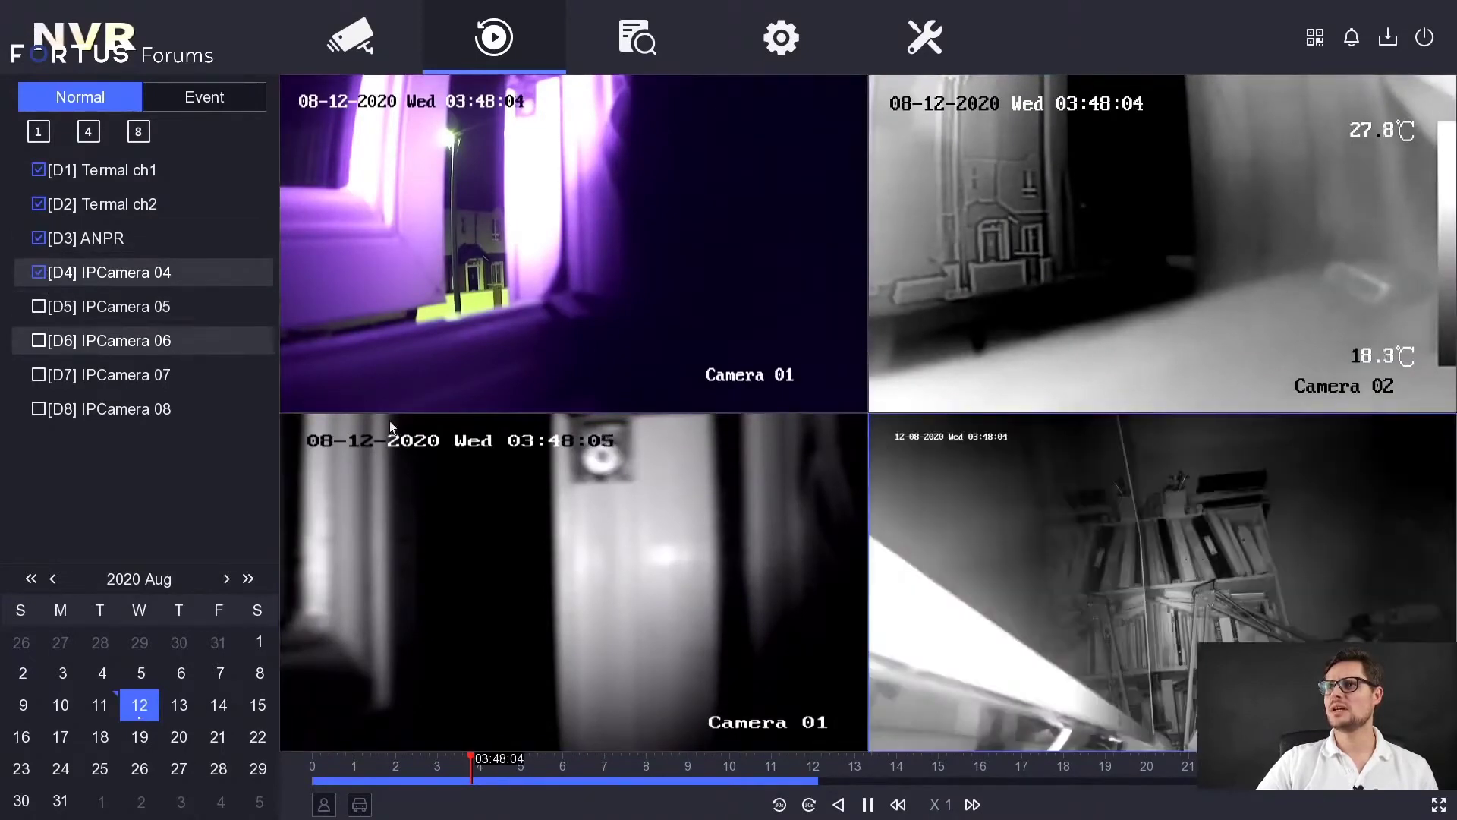
pyautogui.moveTo(561, 717)
pyautogui.click(718, 780)
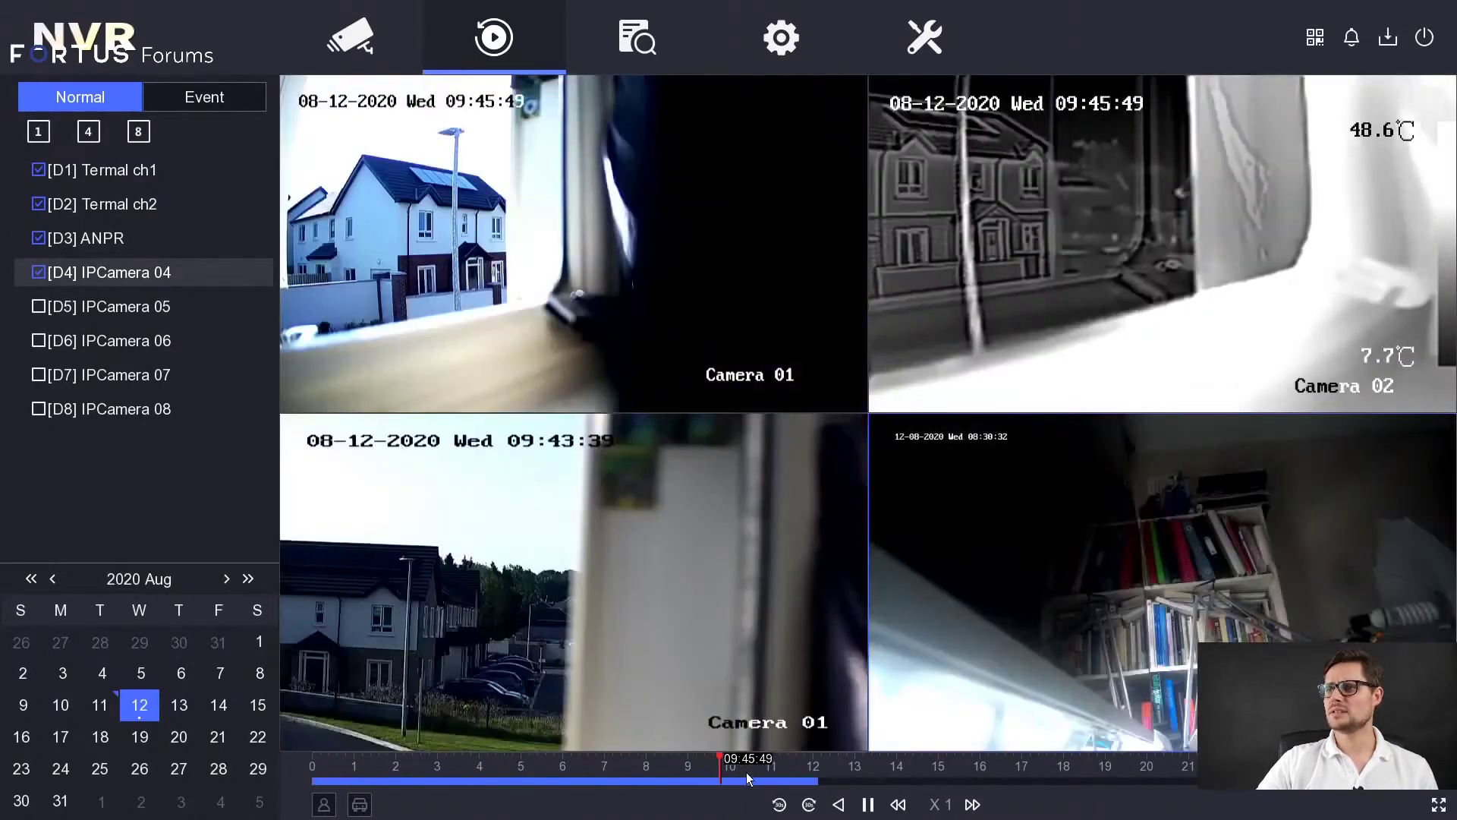
pyautogui.click(632, 773)
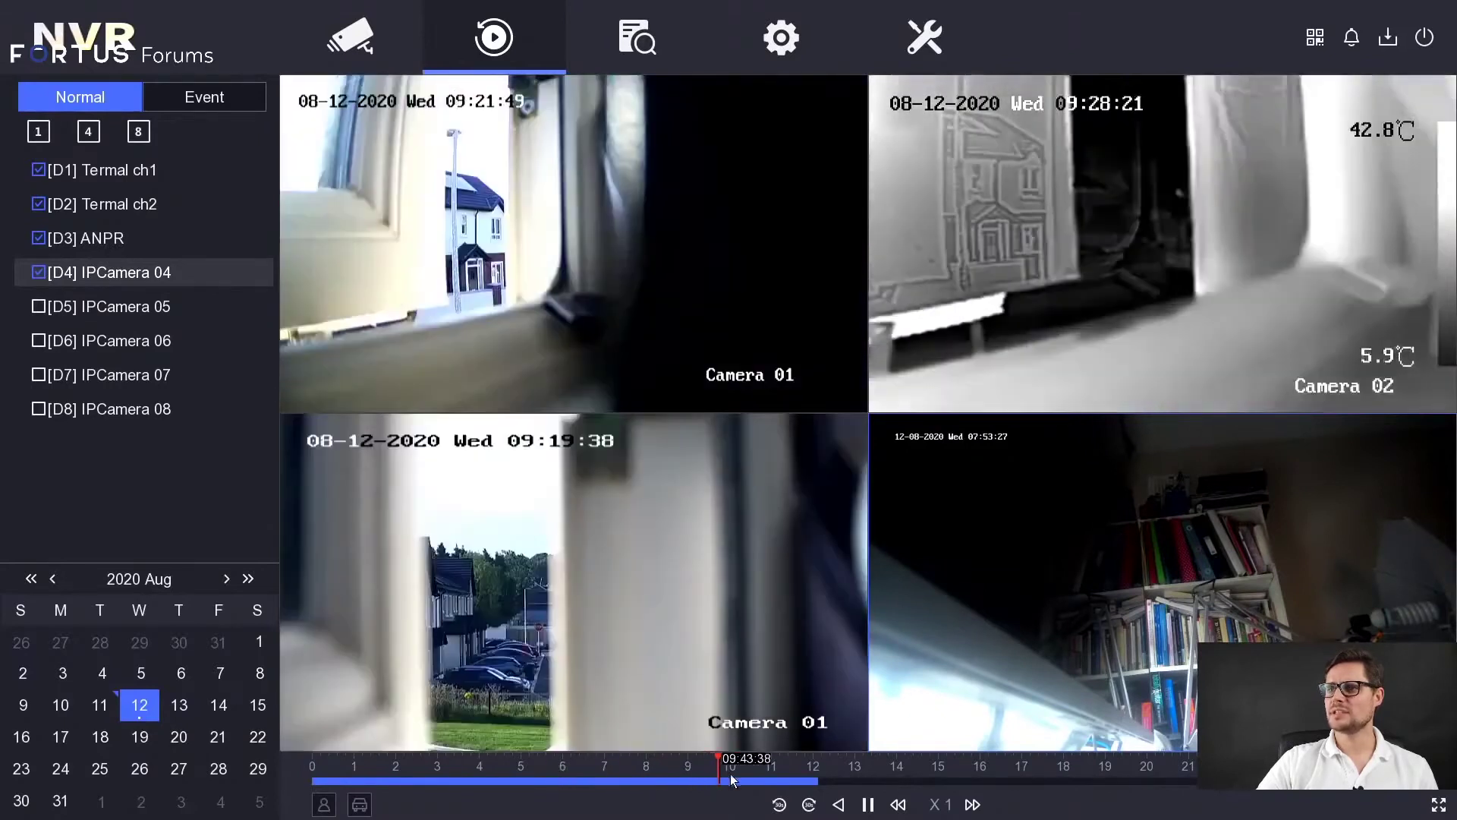
pyautogui.click(765, 774)
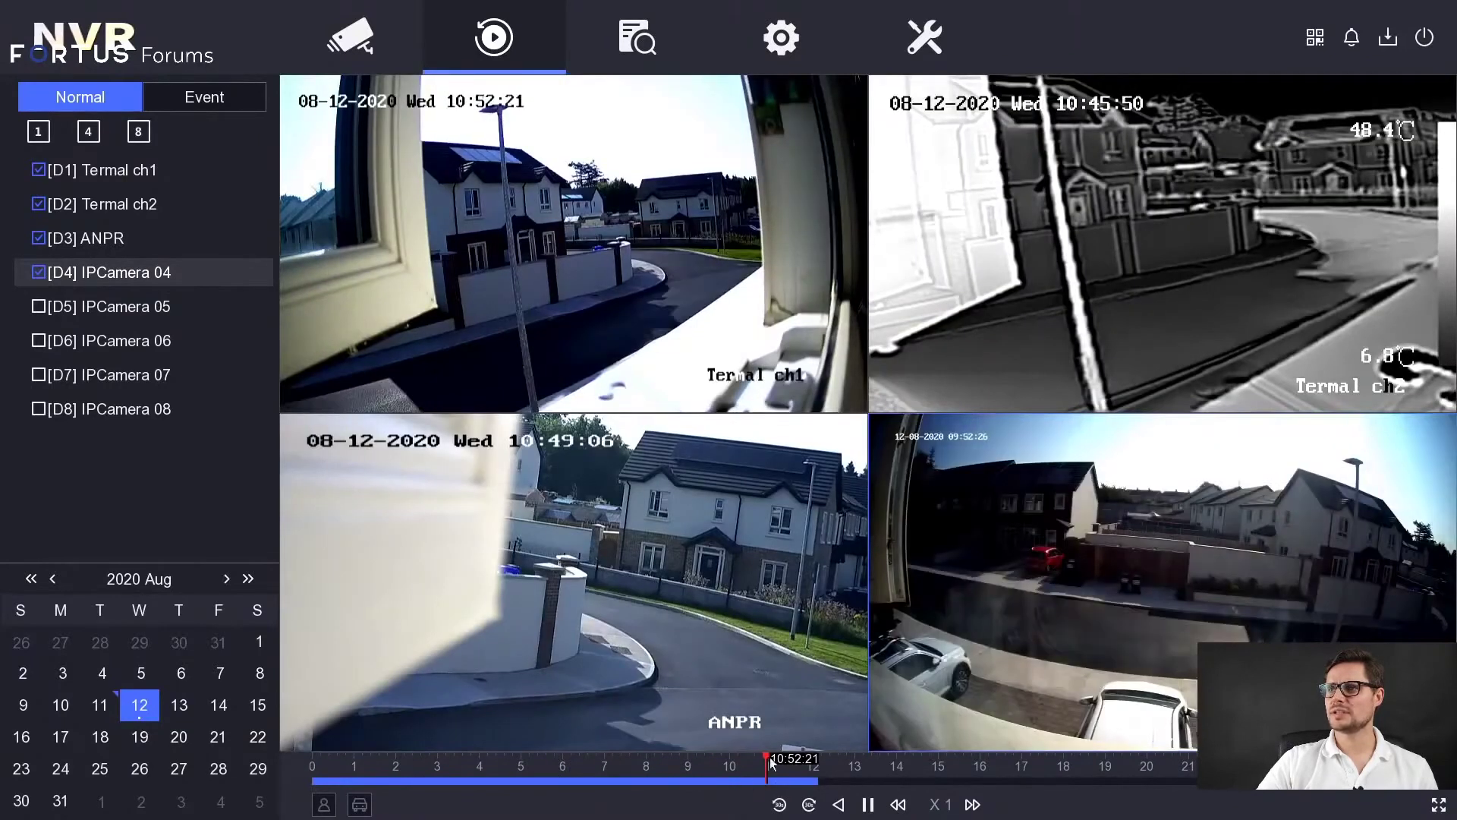
# Remove IPCamera 04, ANPR and Termal ch2 from the playback, leaving only Termal ch1
pyautogui.moveTo(684, 679)
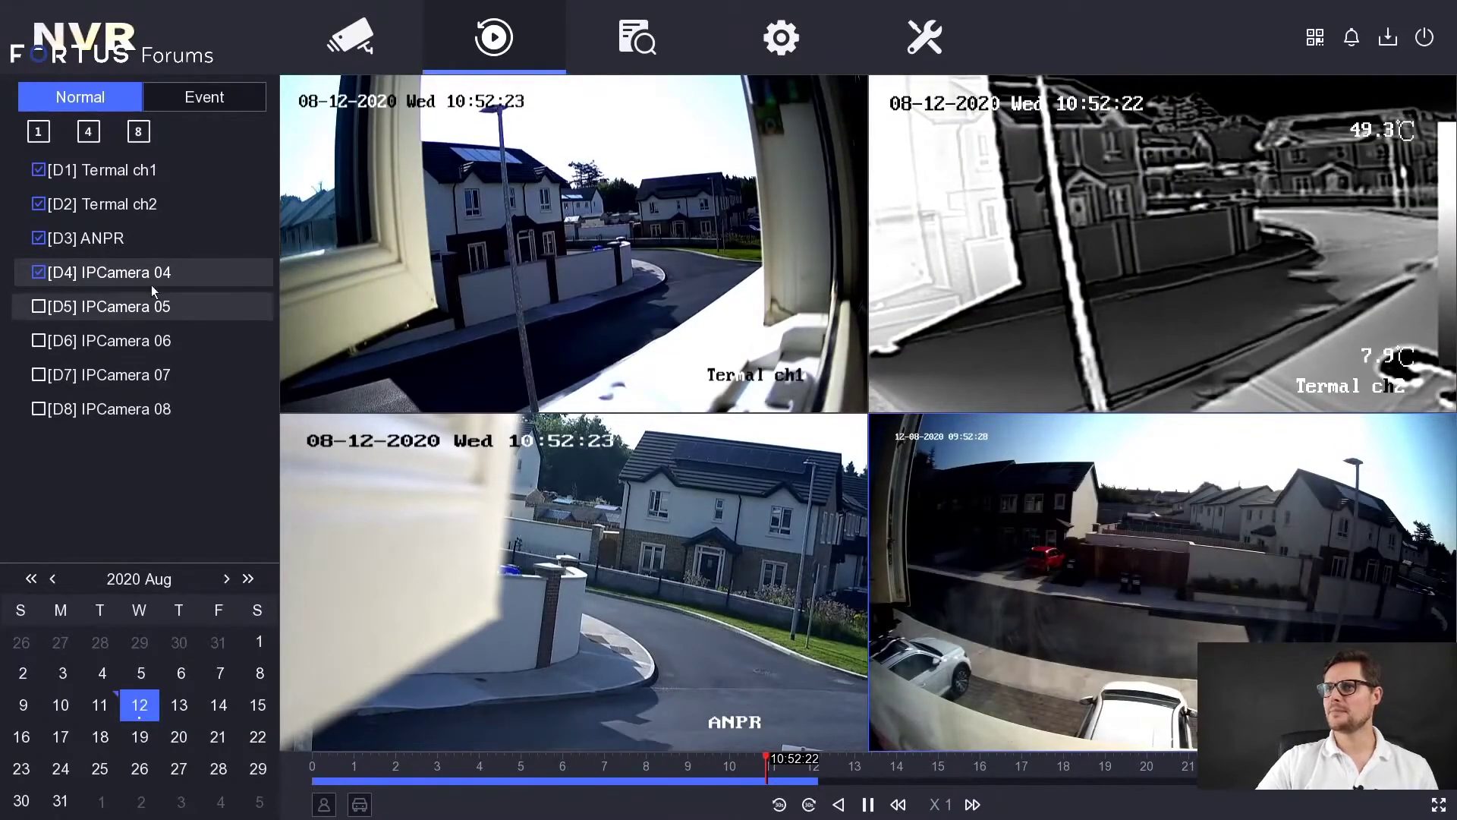
pyautogui.click(114, 272)
pyautogui.click(57, 248)
pyautogui.click(52, 209)
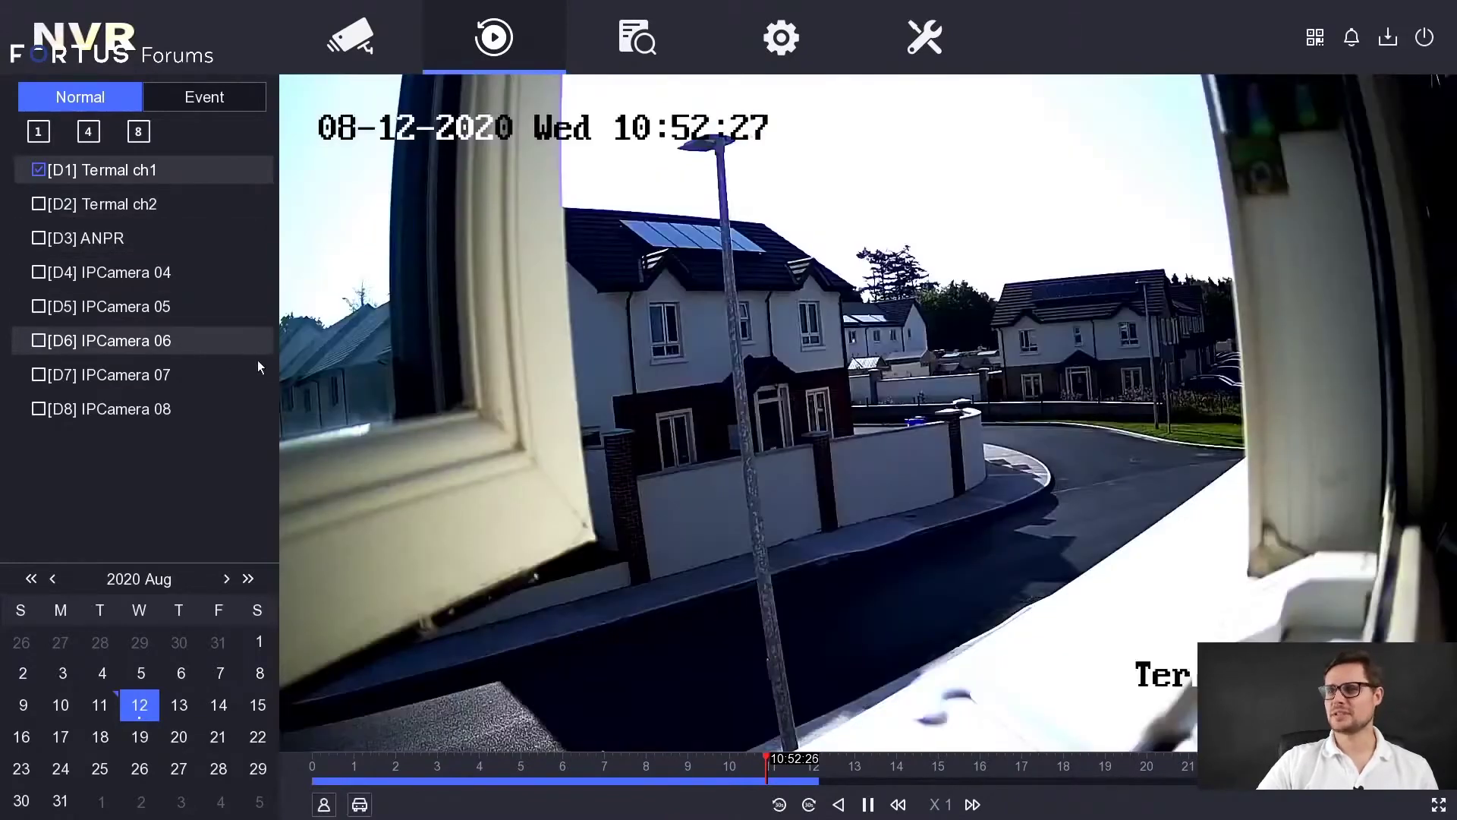
pyautogui.moveTo(355, 444)
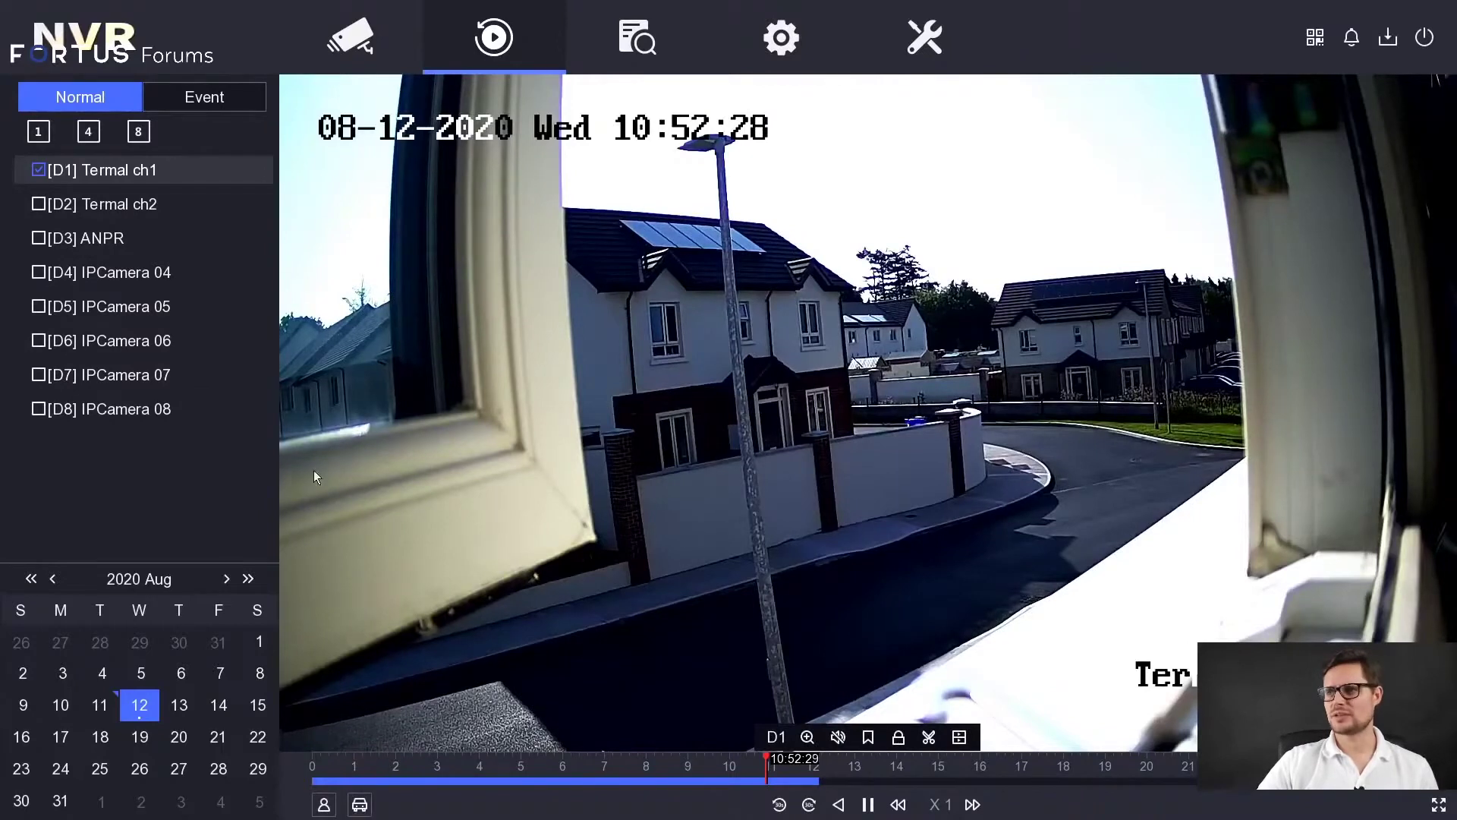
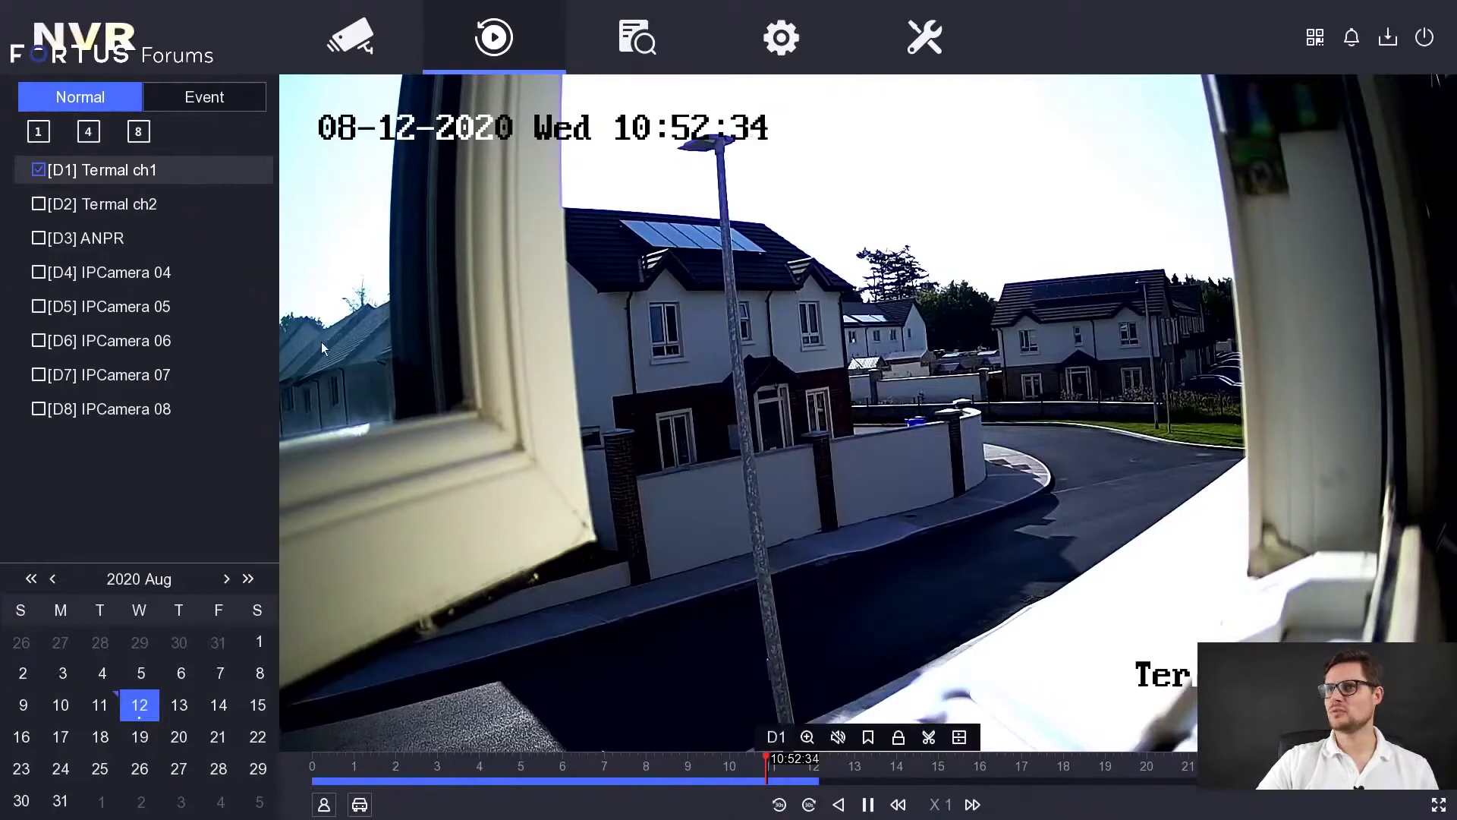
# Replace Termal ch1 with IPCamera 04 in the playback and view its recording at about 05:54 and 10:18
pyautogui.click(38, 169)
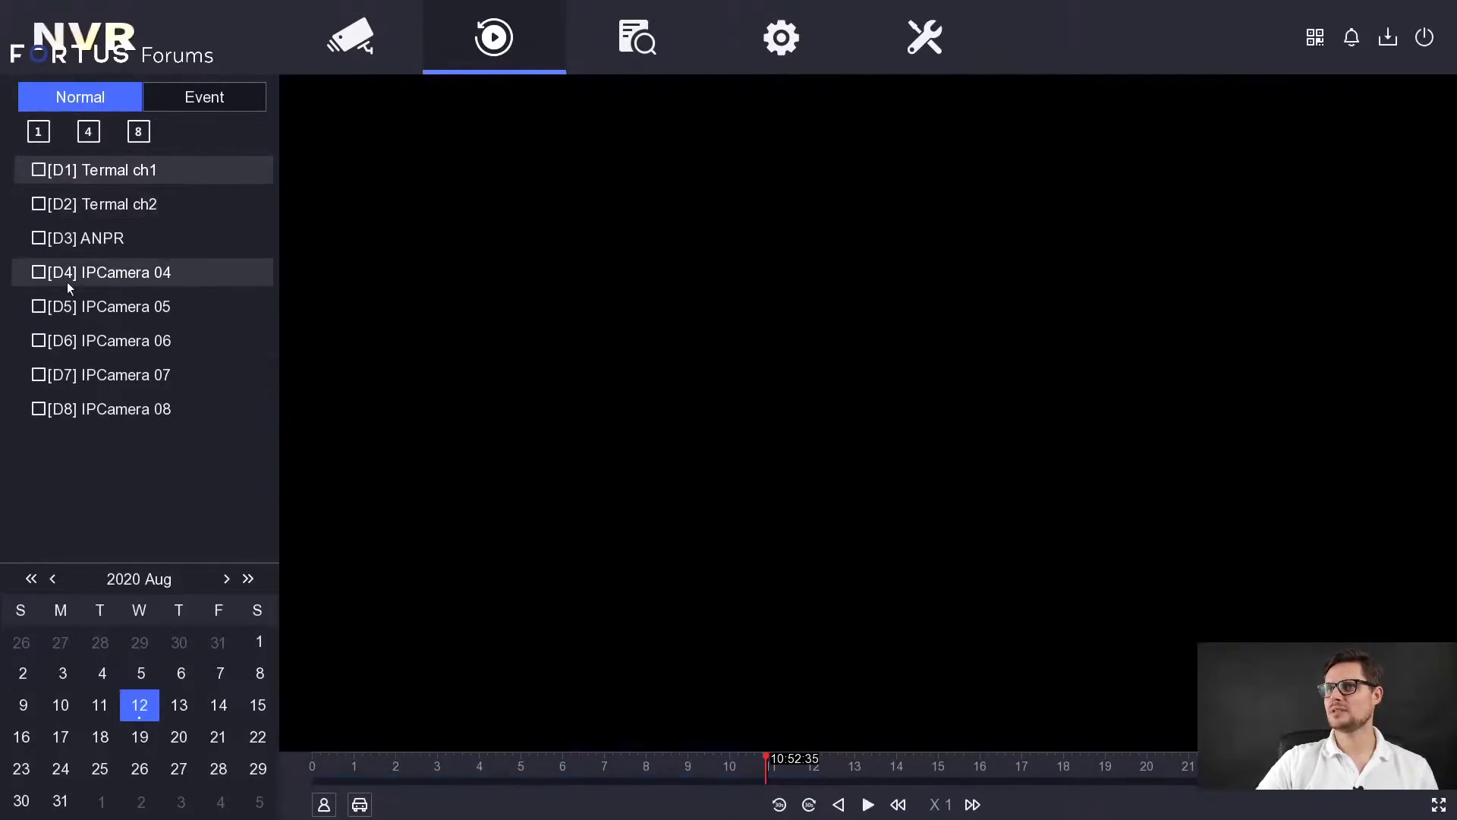
pyautogui.click(38, 272)
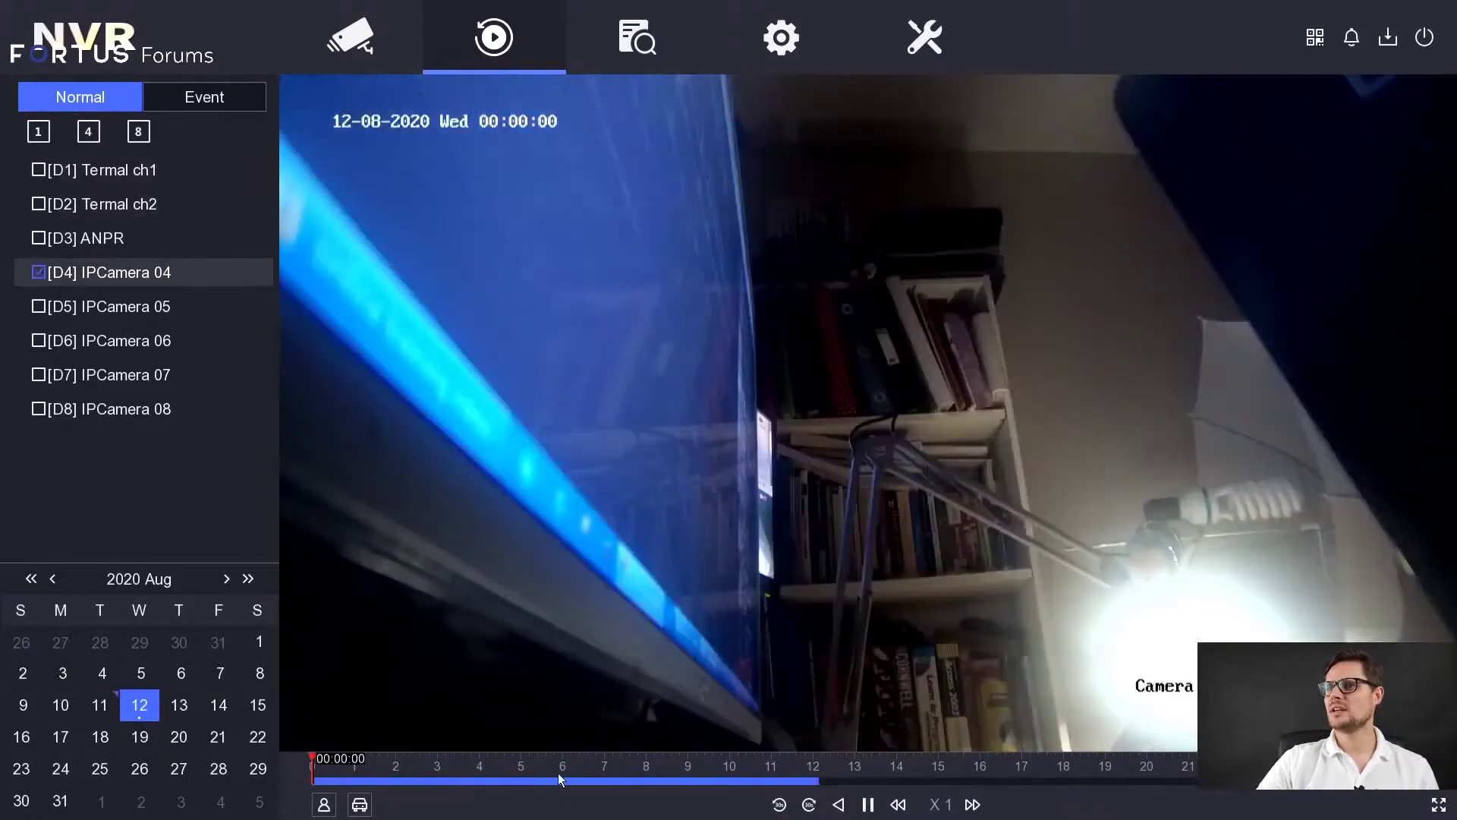
pyautogui.click(561, 768)
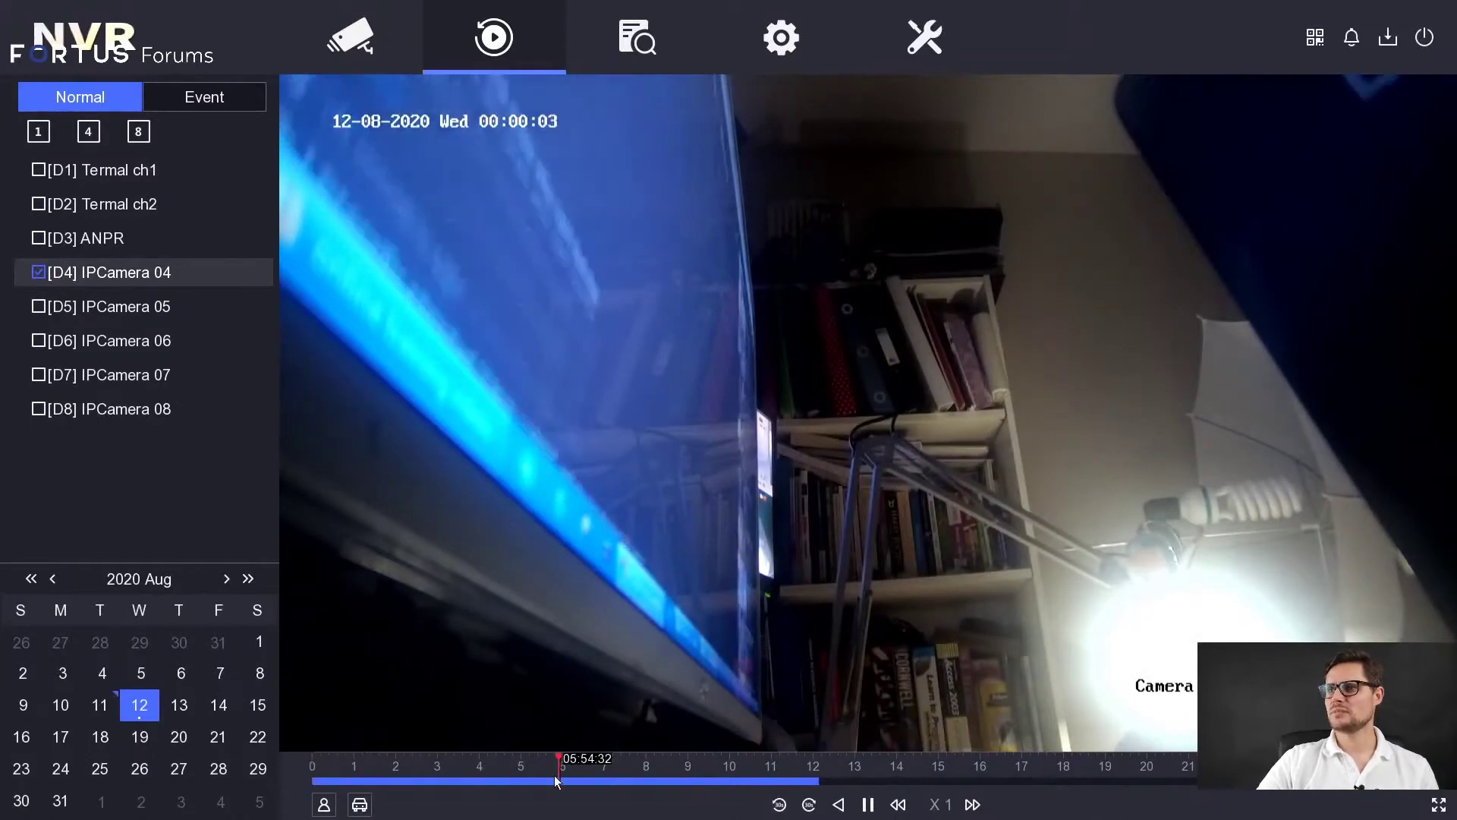
pyautogui.click(727, 767)
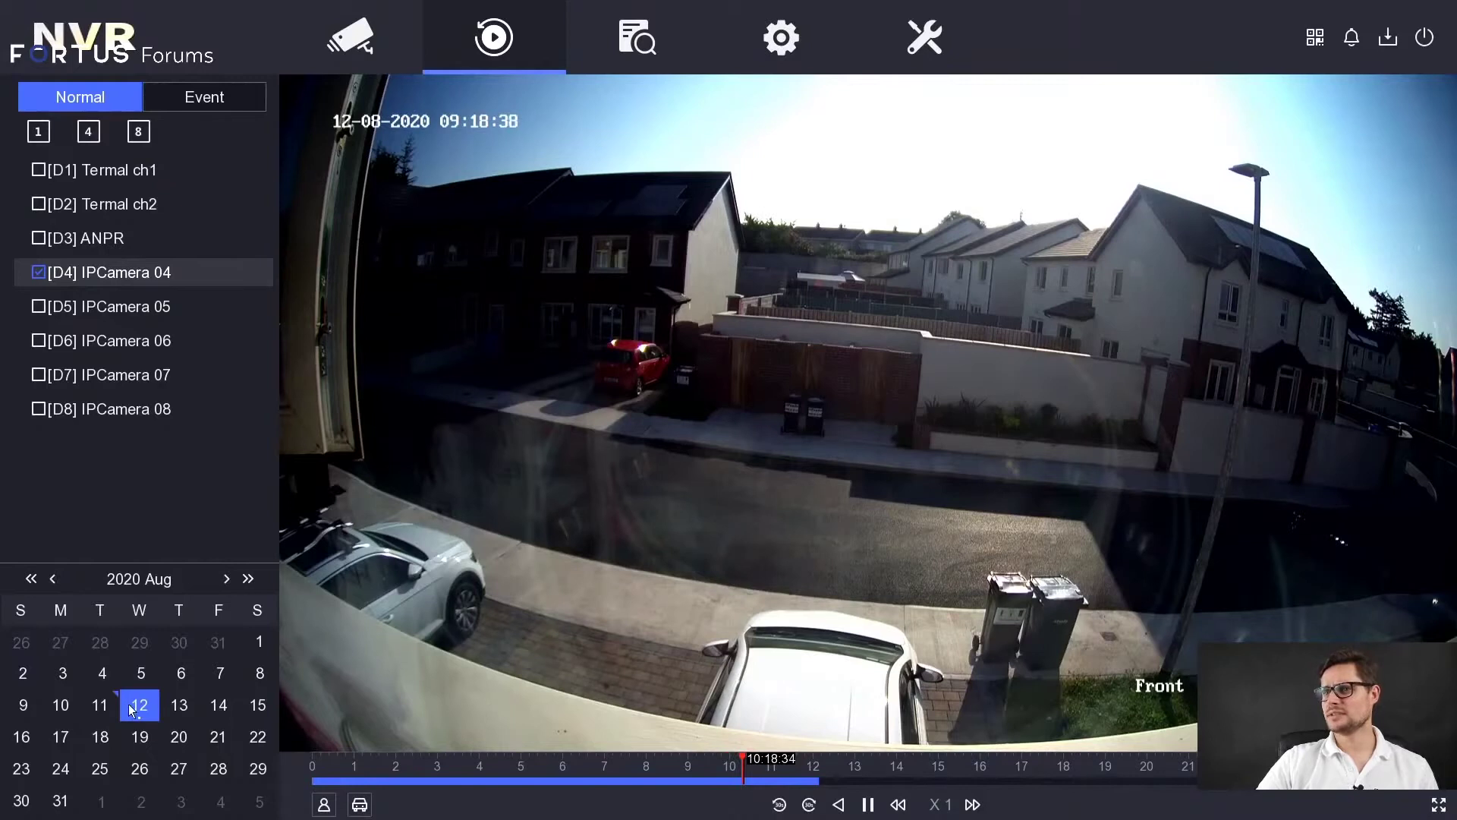
# View IPCamera 04's recording from 11 August, and return to 12 August at about 10:14
pyautogui.click(106, 709)
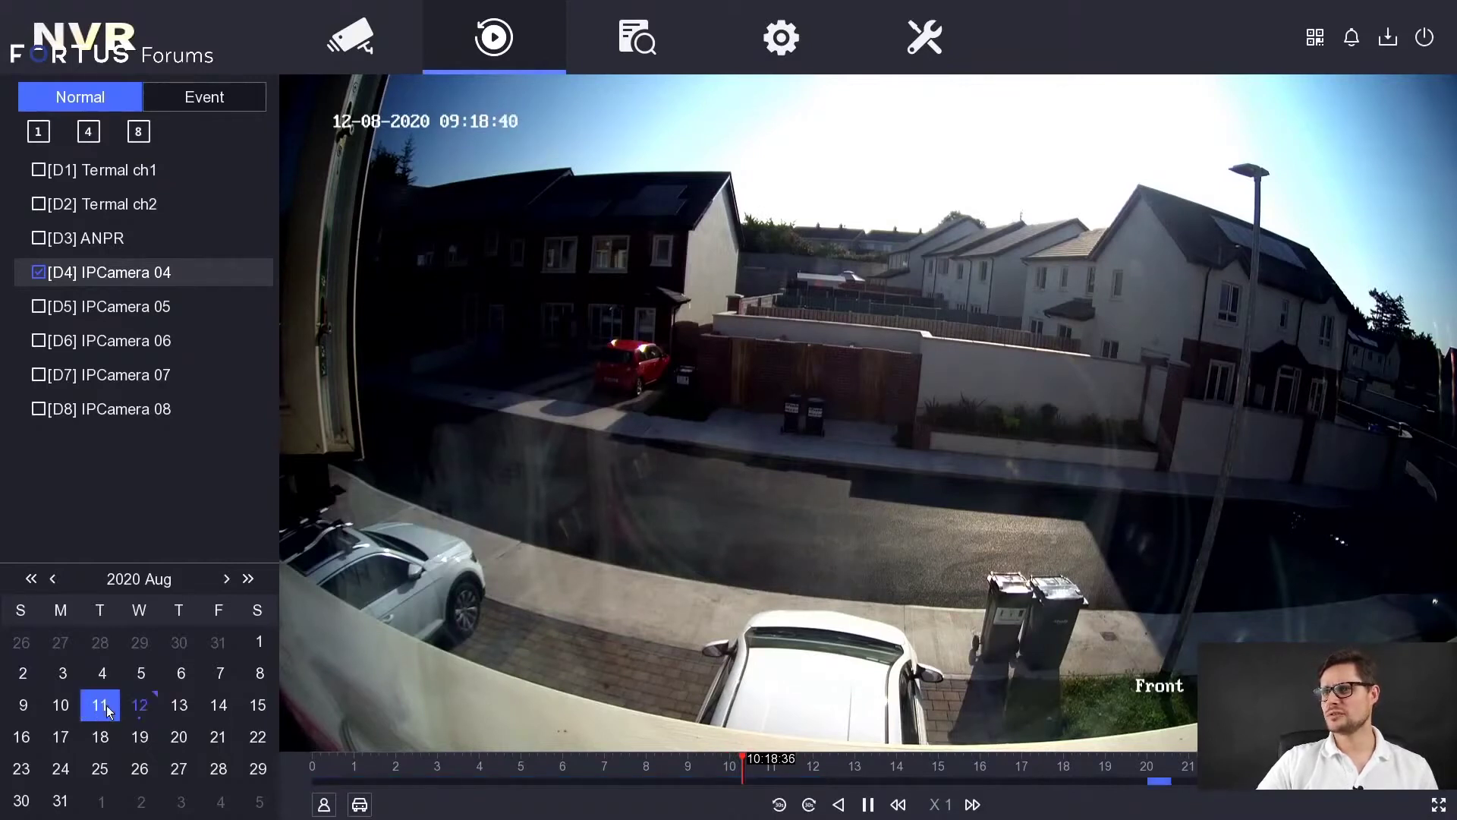
pyautogui.click(144, 707)
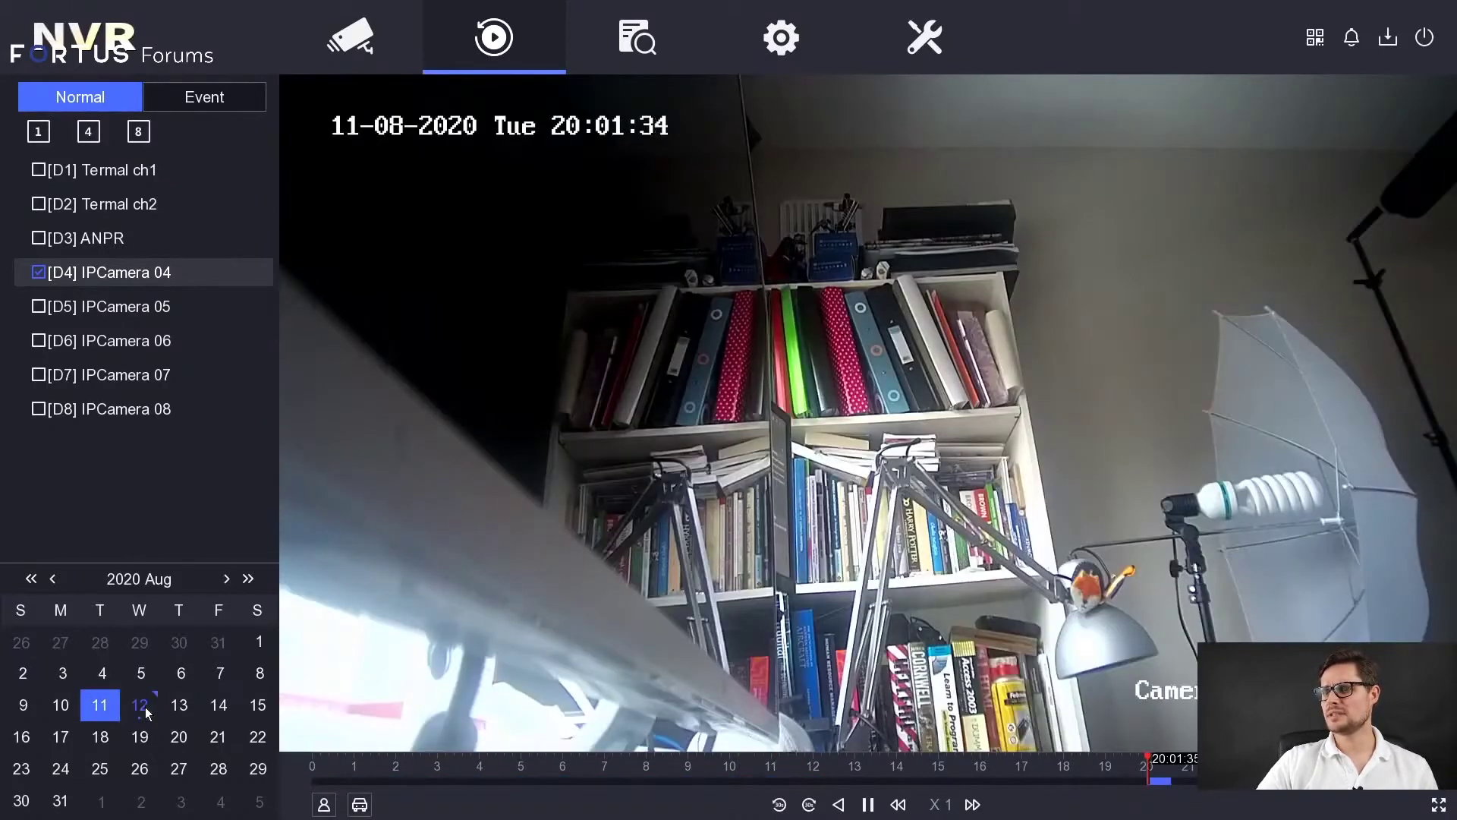
pyautogui.click(739, 767)
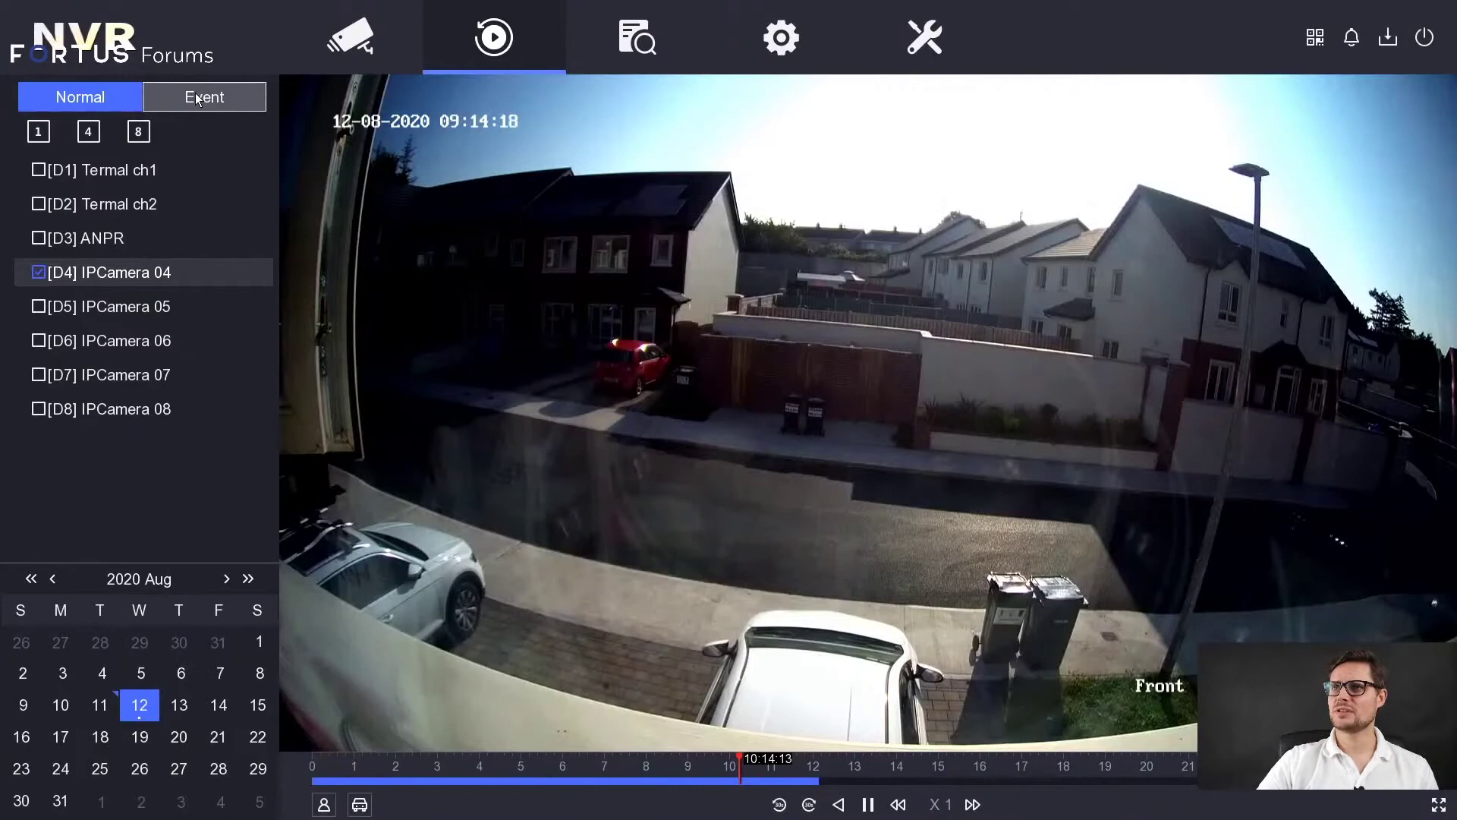
# Switch Termal ch1 to event playback at about 10:14 with a 30 min timeline
pyautogui.click(195, 97)
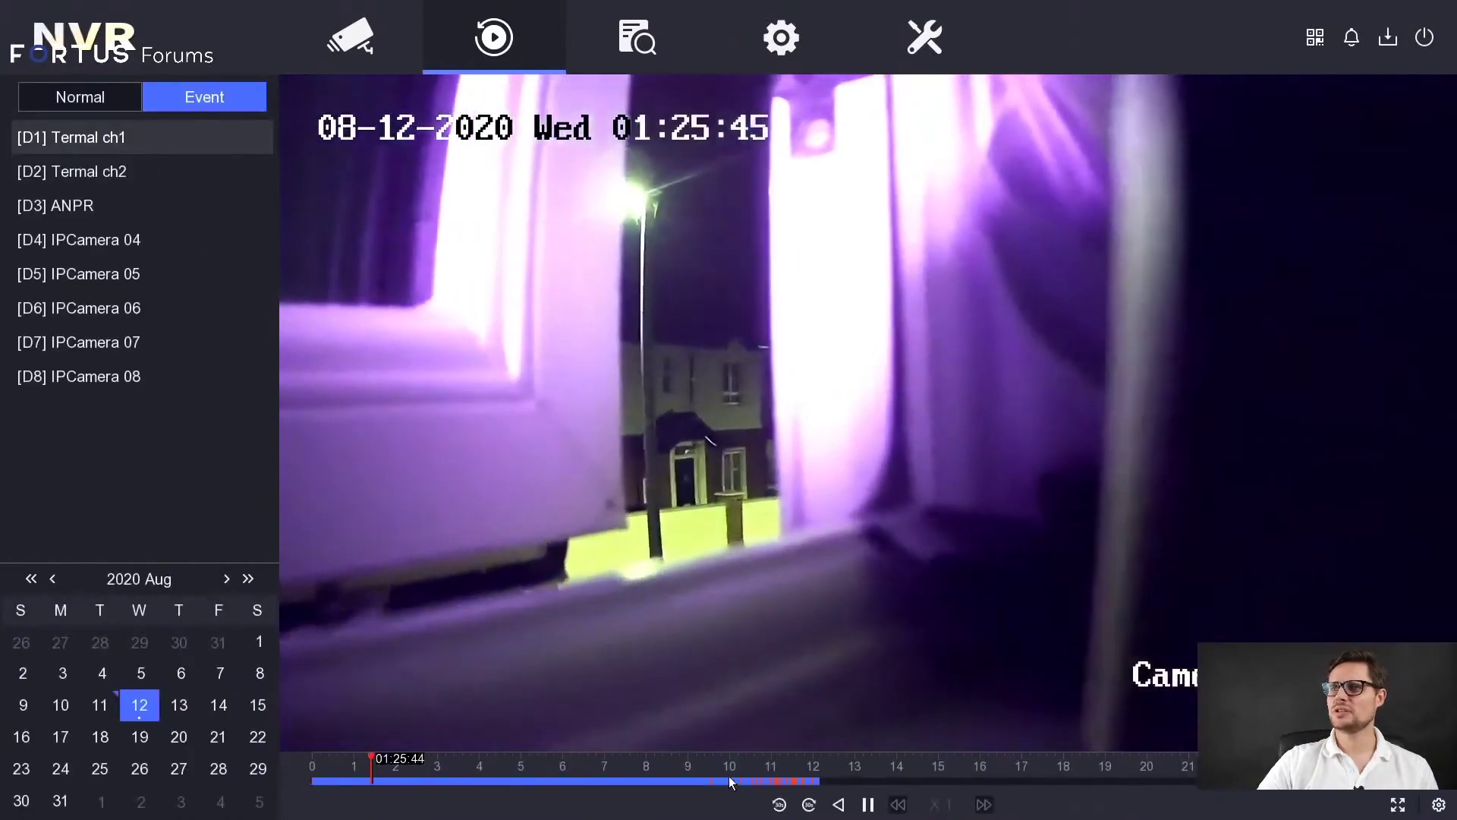
pyautogui.click(726, 773)
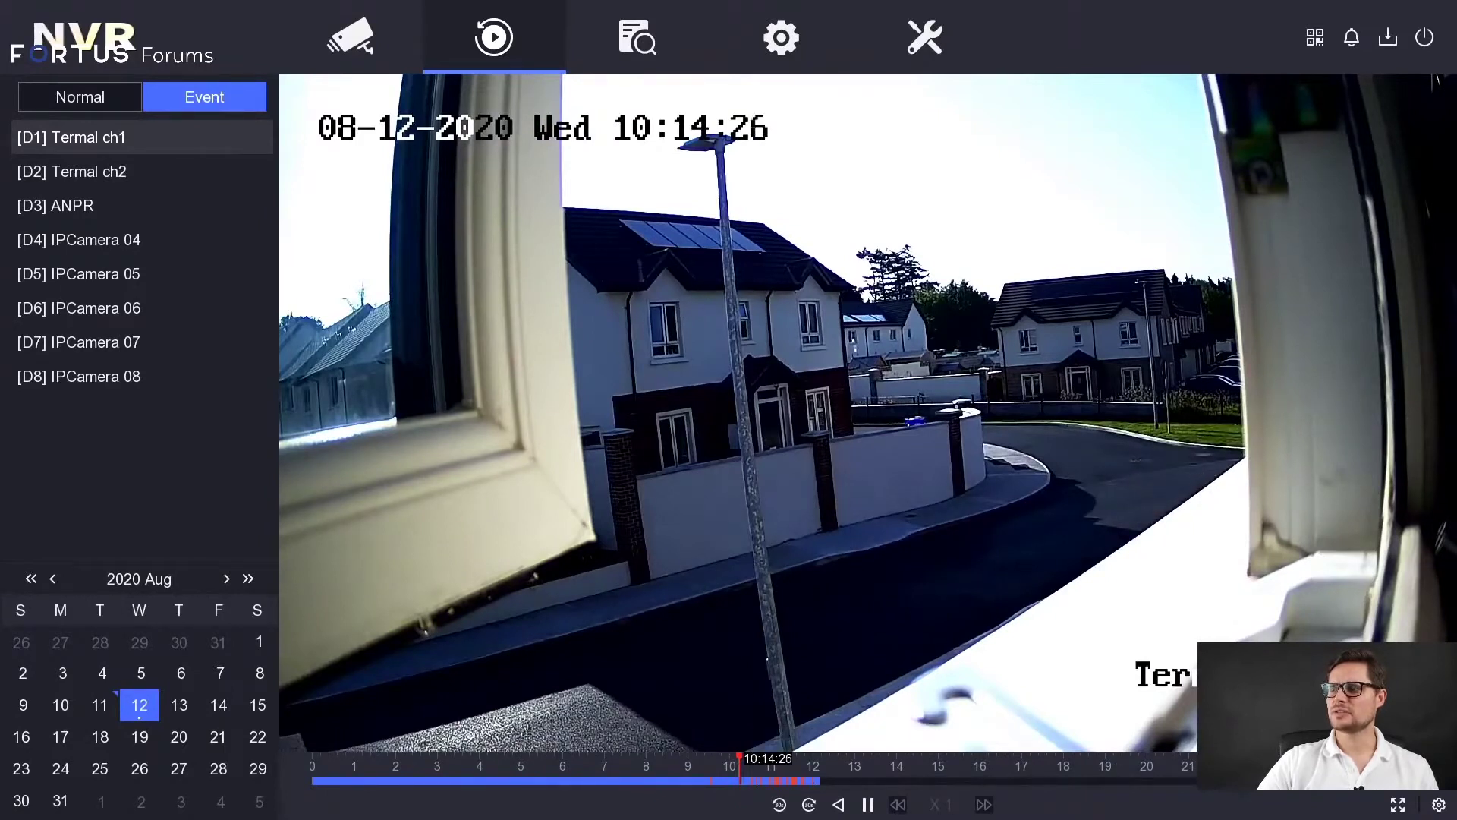
pyautogui.click(1438, 804)
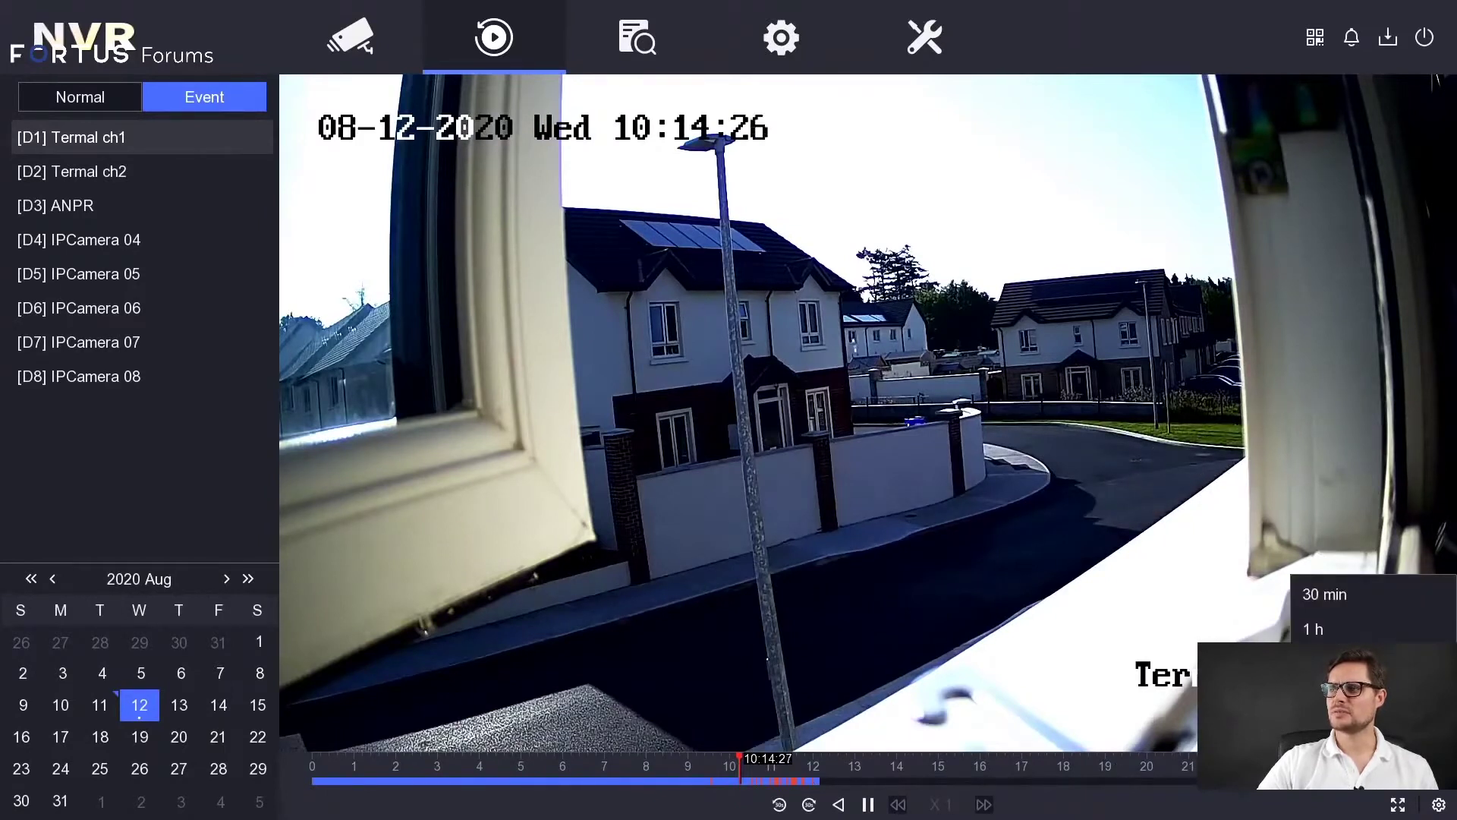
pyautogui.click(1332, 598)
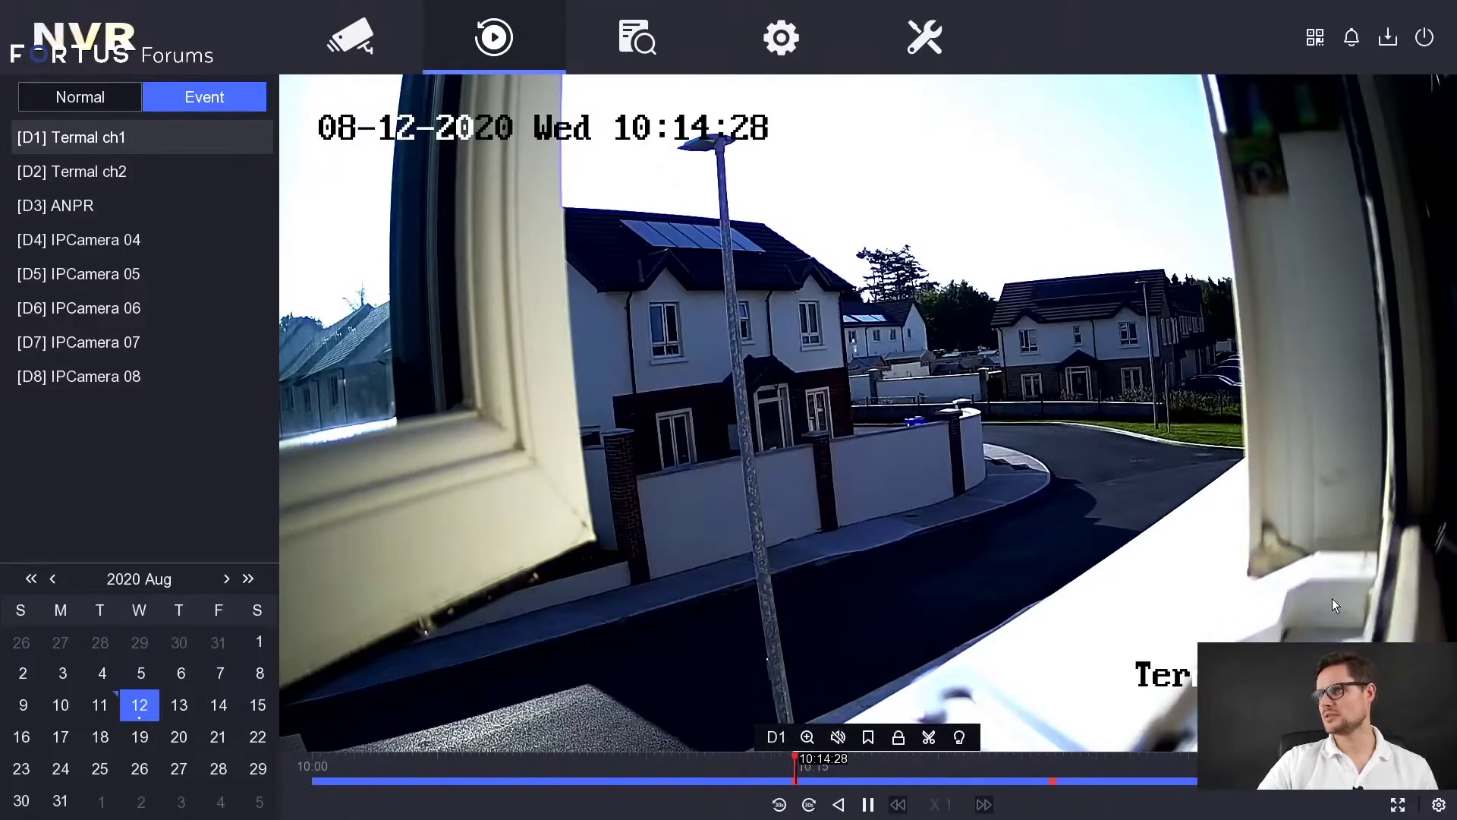
# View the Termal ch1 event recordings at about 10:22 and 10:26
pyautogui.click(1052, 779)
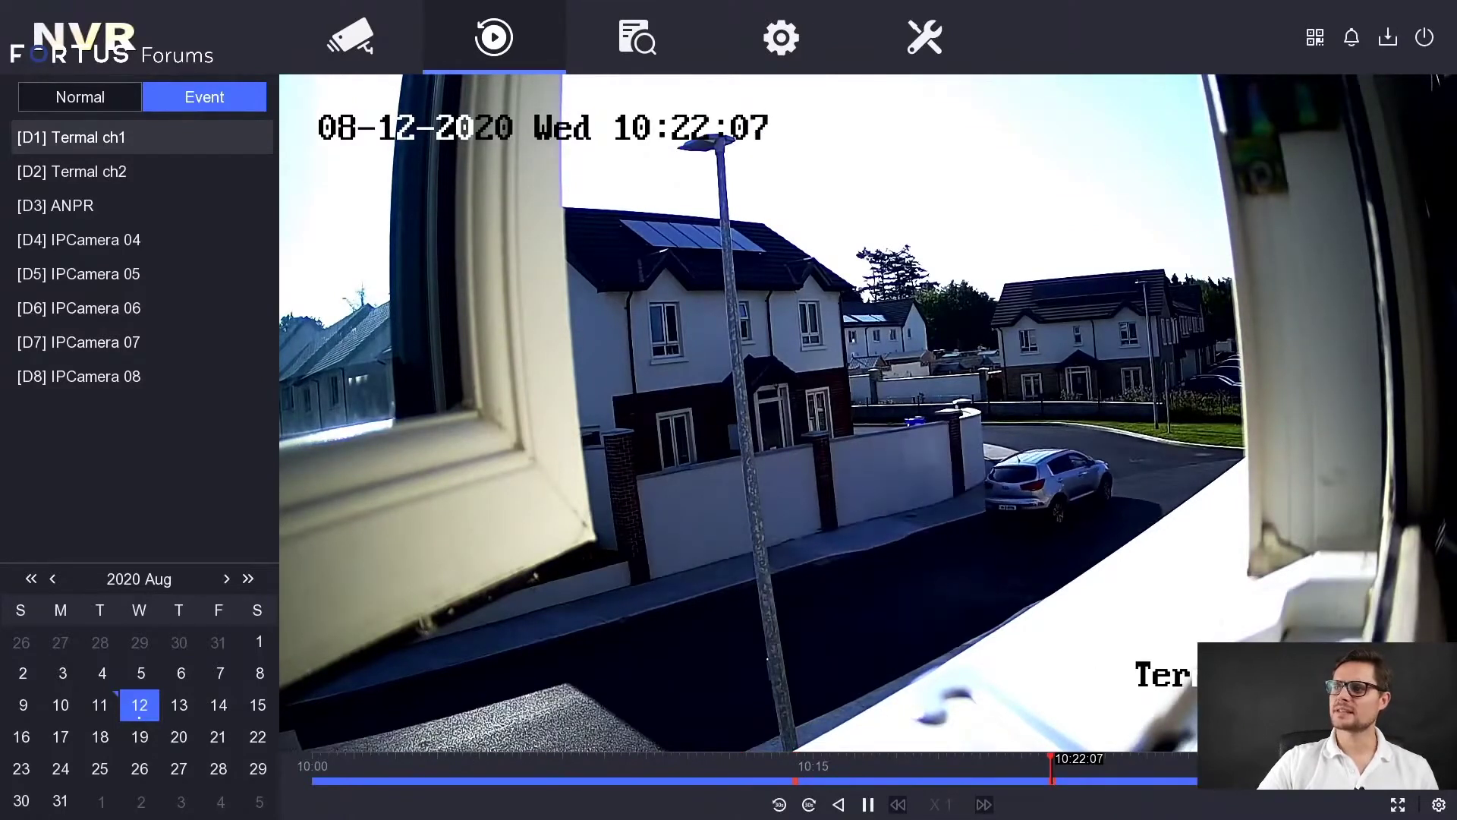
pyautogui.click(1215, 782)
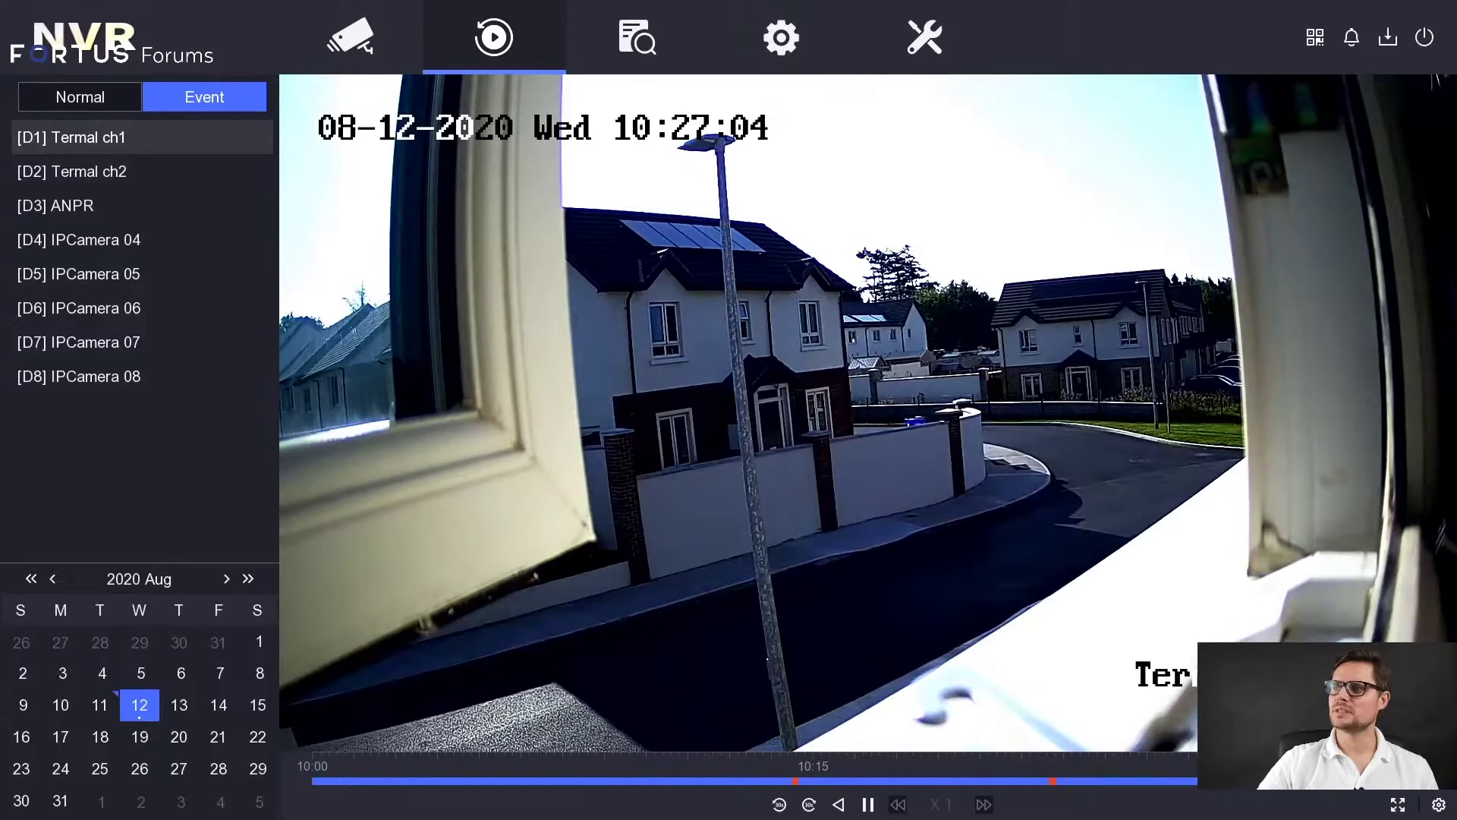
pyautogui.click(1211, 780)
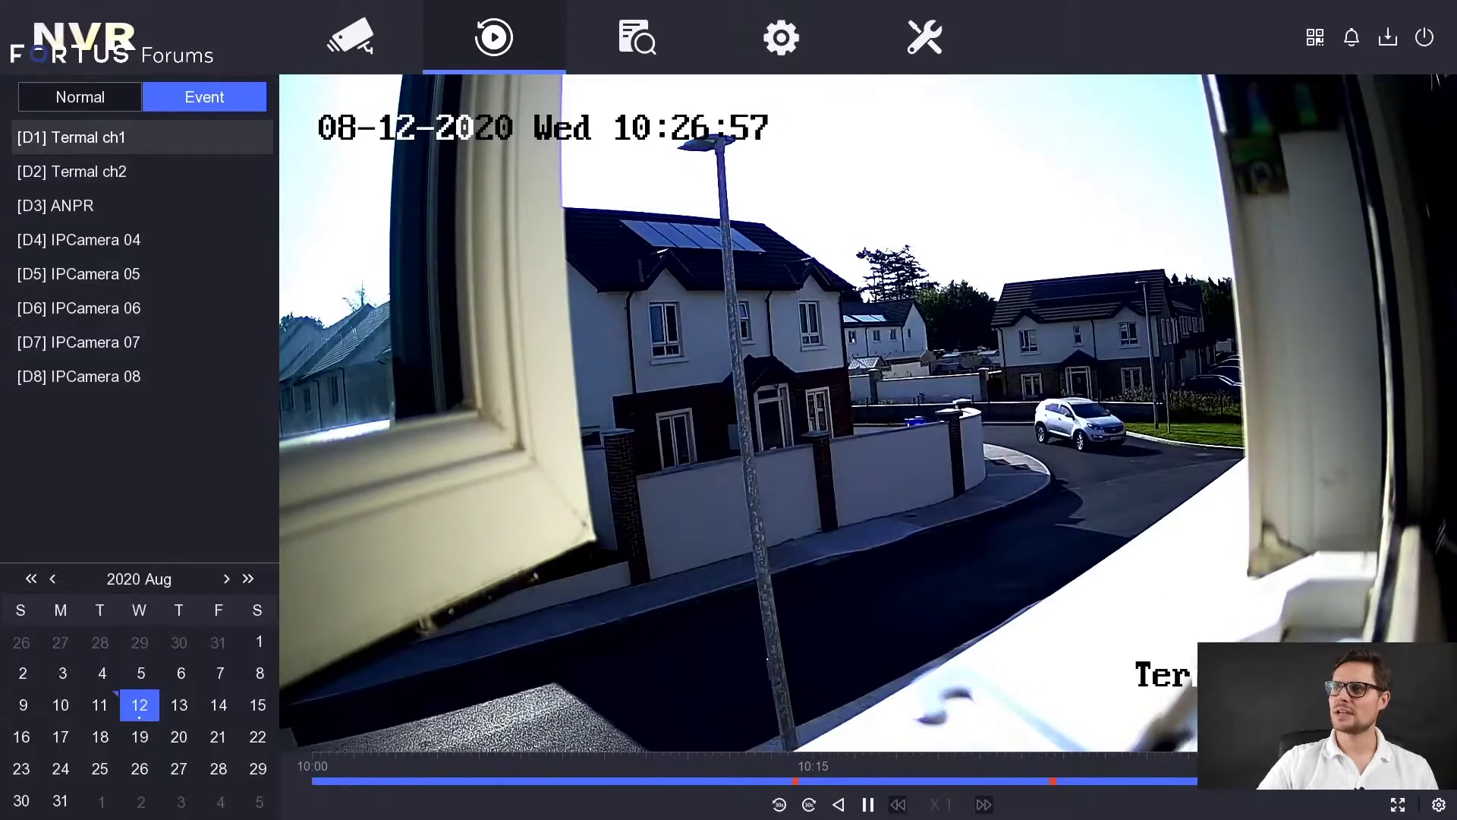
# Skip forward and back through the event playback, reaching the recording at about 10:32
pyautogui.click(787, 806)
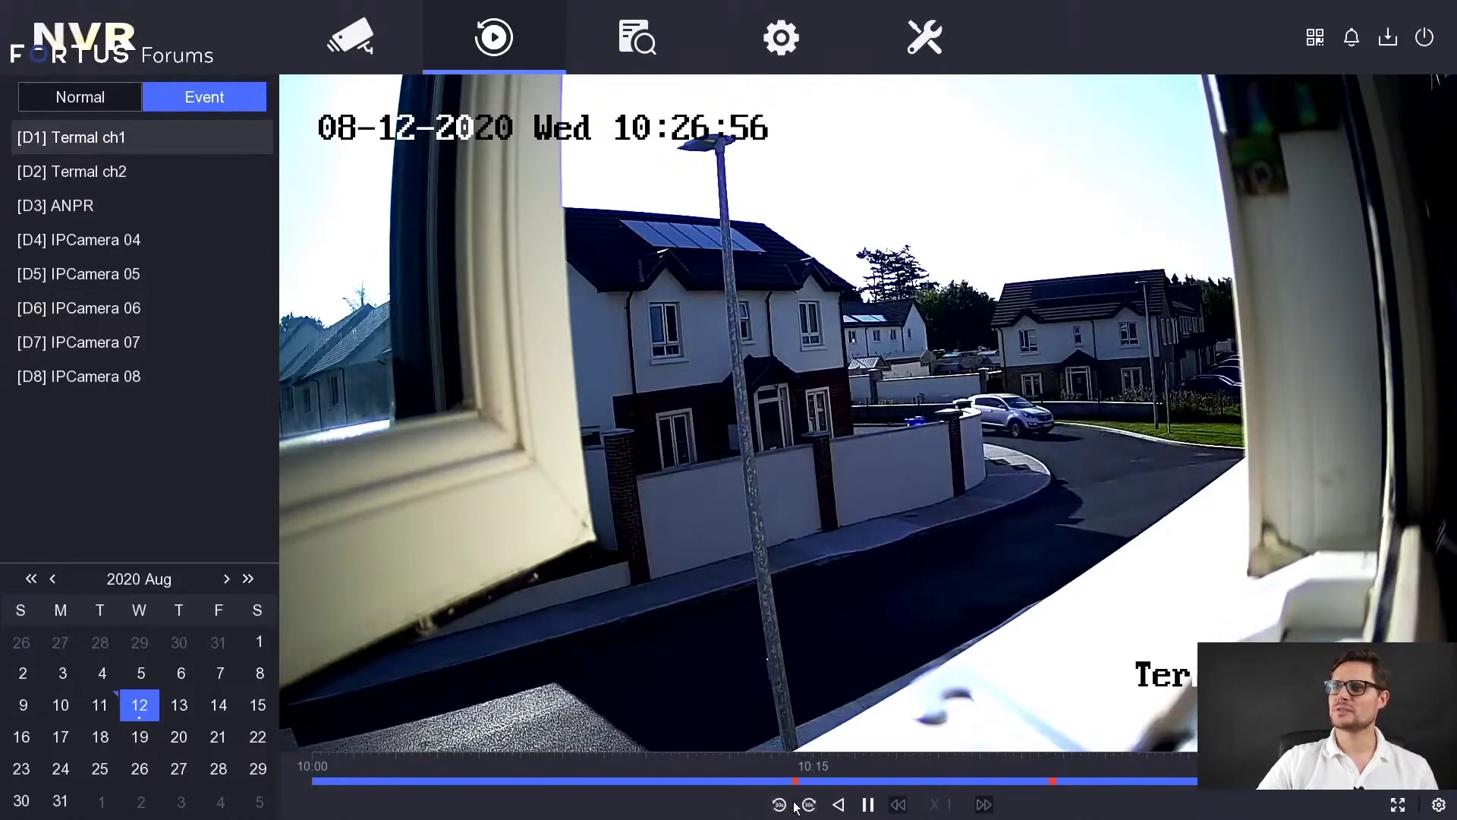
pyautogui.click(809, 806)
pyautogui.click(780, 806)
pyautogui.click(780, 806)
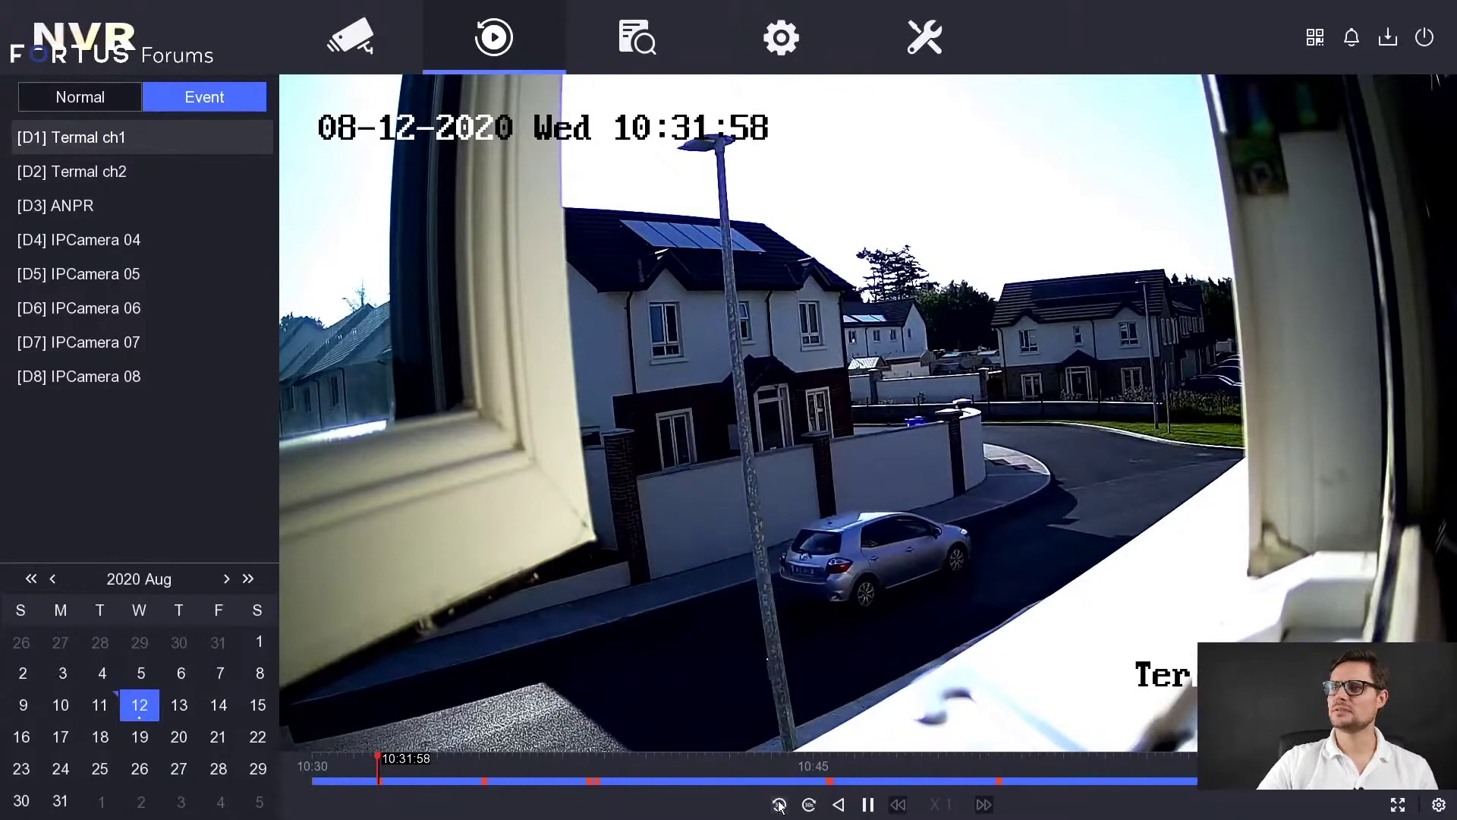
pyautogui.click(780, 806)
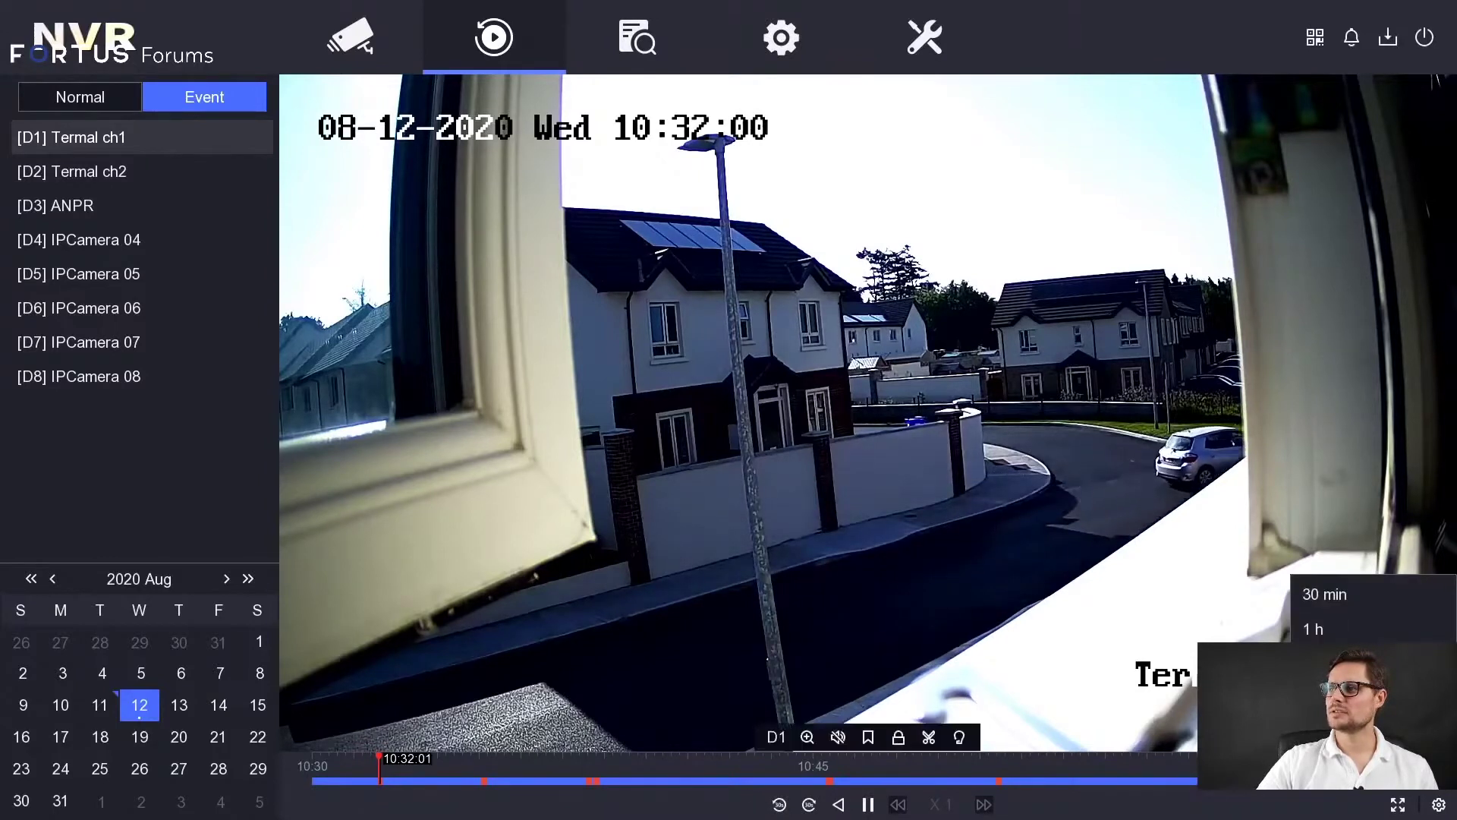
# Set the timeline back to the whole day and jump to the event recording at about 11:19
pyautogui.click(1320, 734)
pyautogui.click(727, 763)
pyautogui.click(784, 765)
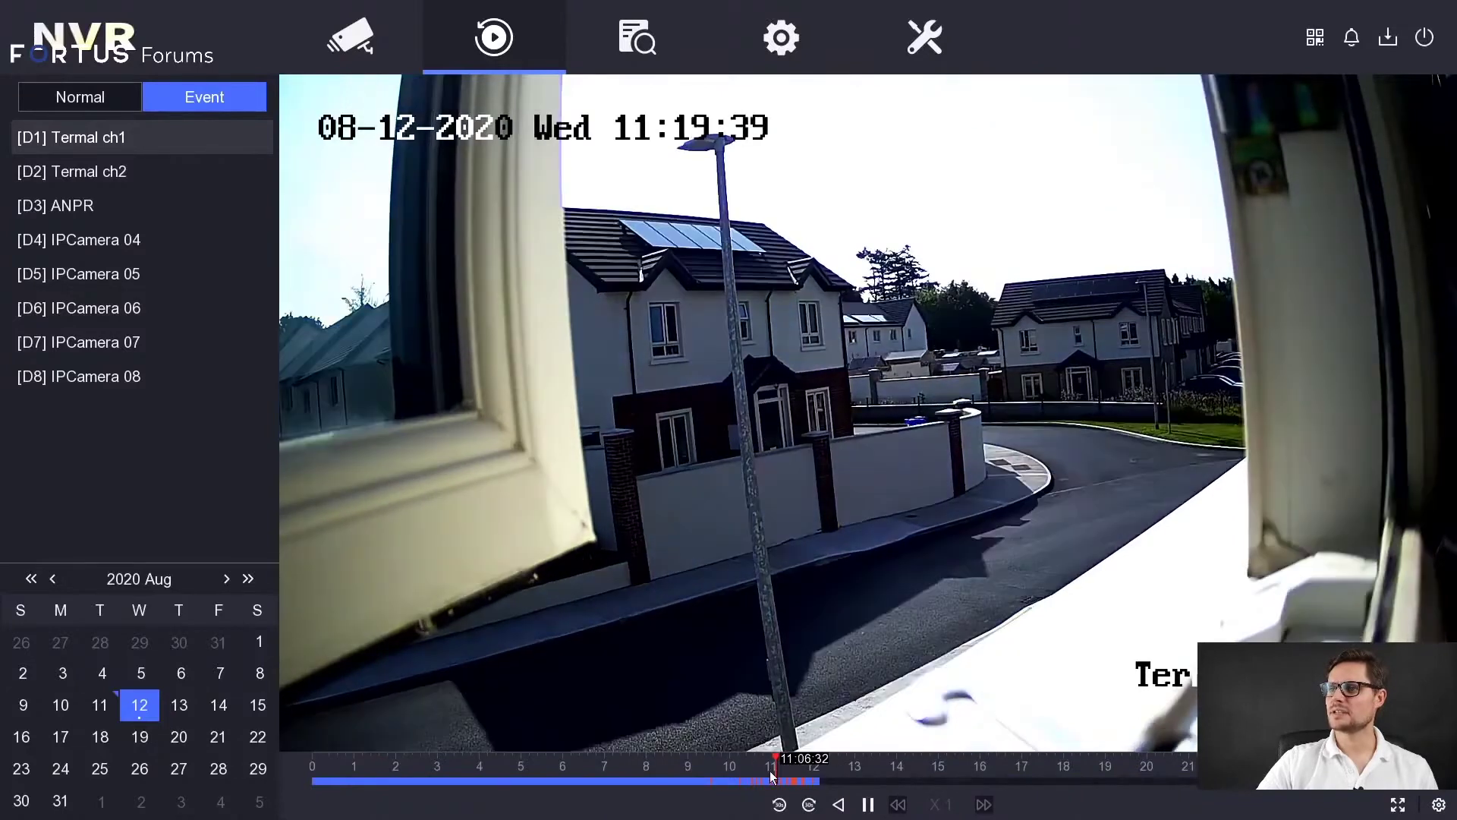
# Jump from the early morning recordings through 07:20 to the event at about 11:25
pyautogui.click(720, 765)
pyautogui.click(519, 767)
pyautogui.click(467, 778)
pyautogui.click(673, 774)
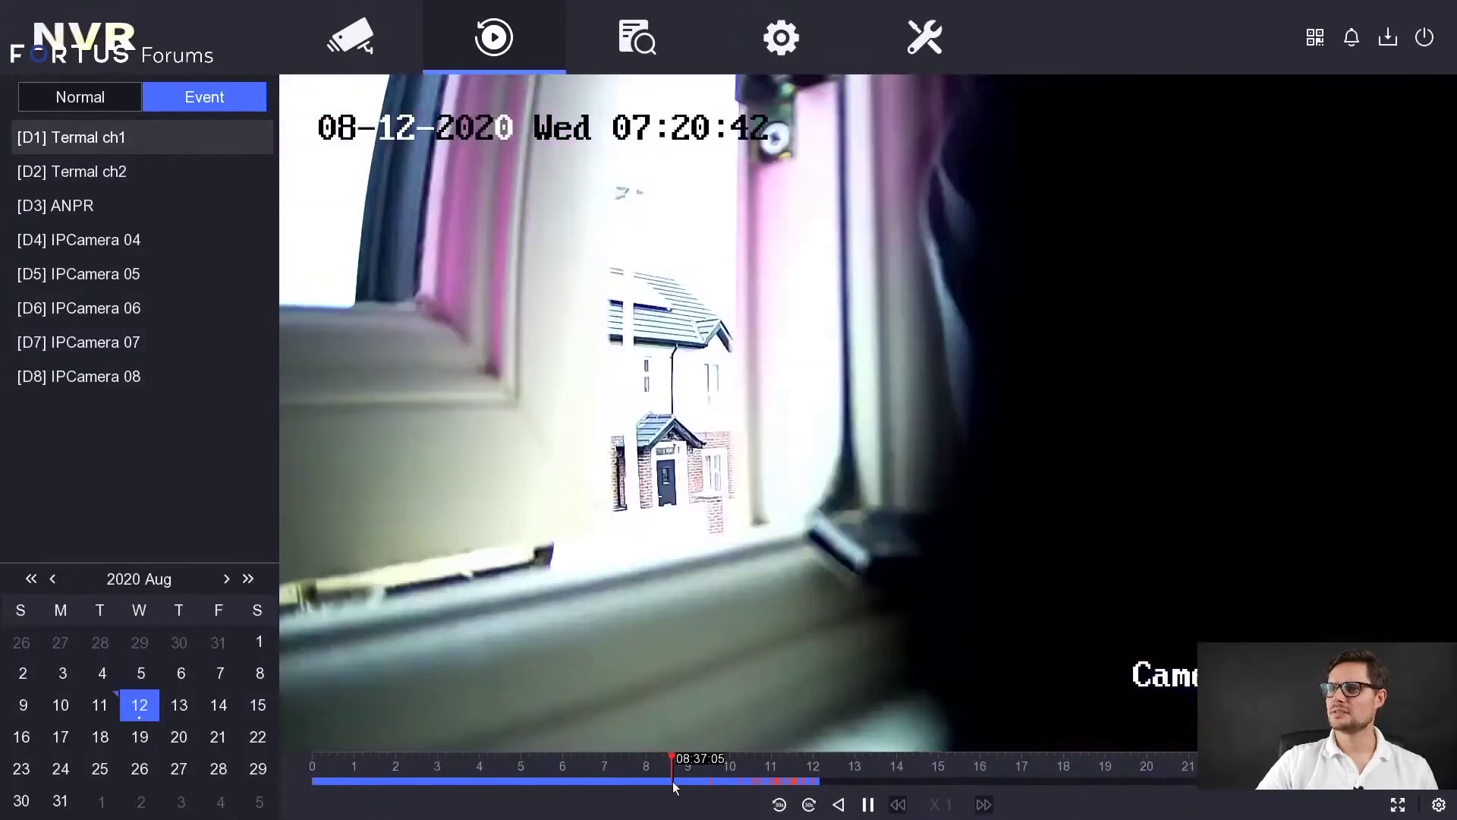
pyautogui.click(768, 776)
pyautogui.click(800, 776)
pyautogui.click(817, 777)
pyautogui.click(786, 778)
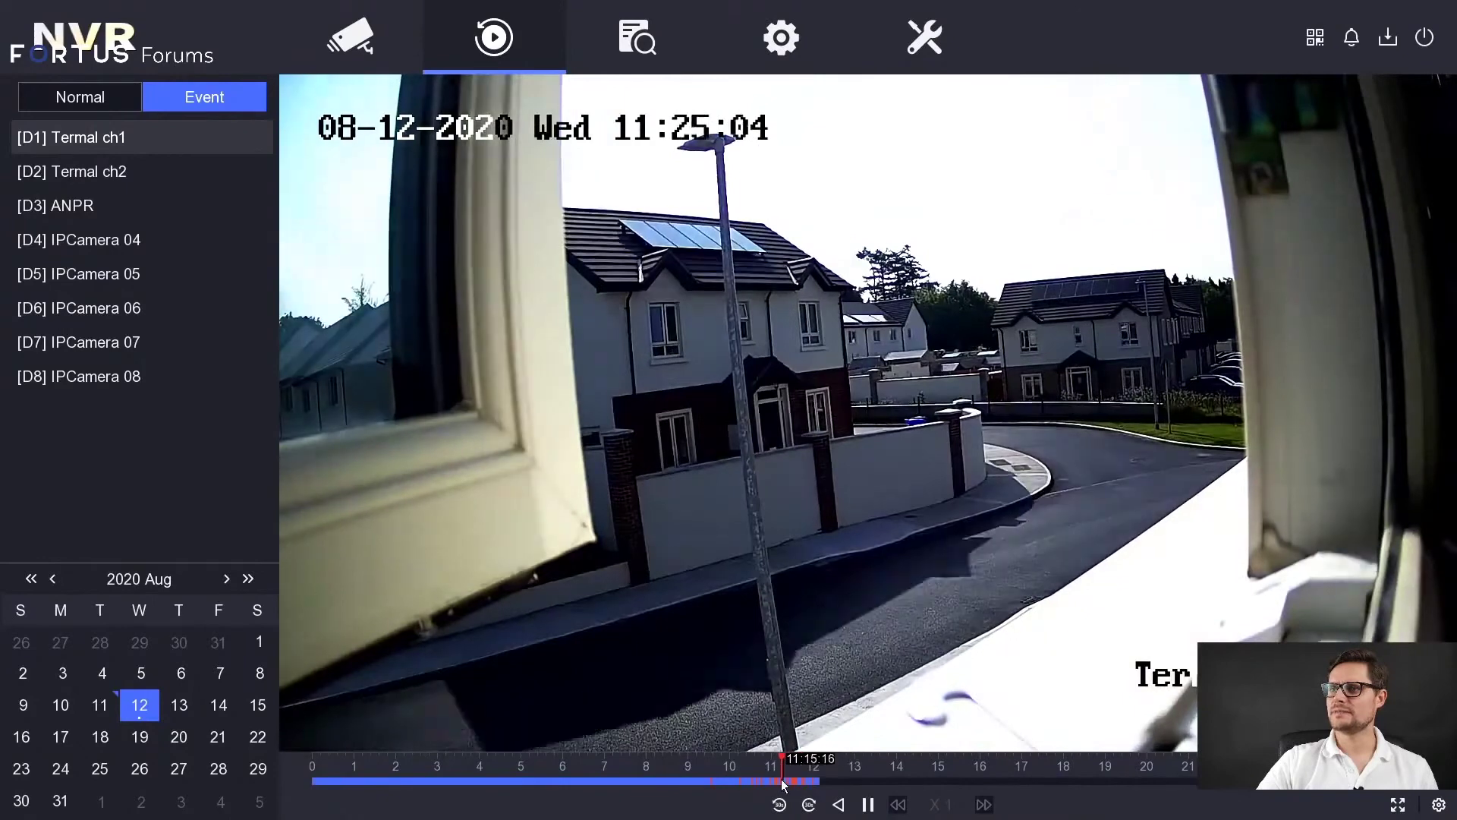
# View several marked events between 10:00 and 12:00, including 11:56, and return to the one at about 10:32
pyautogui.click(747, 777)
pyautogui.click(790, 776)
pyautogui.click(793, 777)
pyautogui.click(737, 775)
pyautogui.click(775, 773)
pyautogui.click(760, 782)
pyautogui.click(768, 778)
pyautogui.click(806, 777)
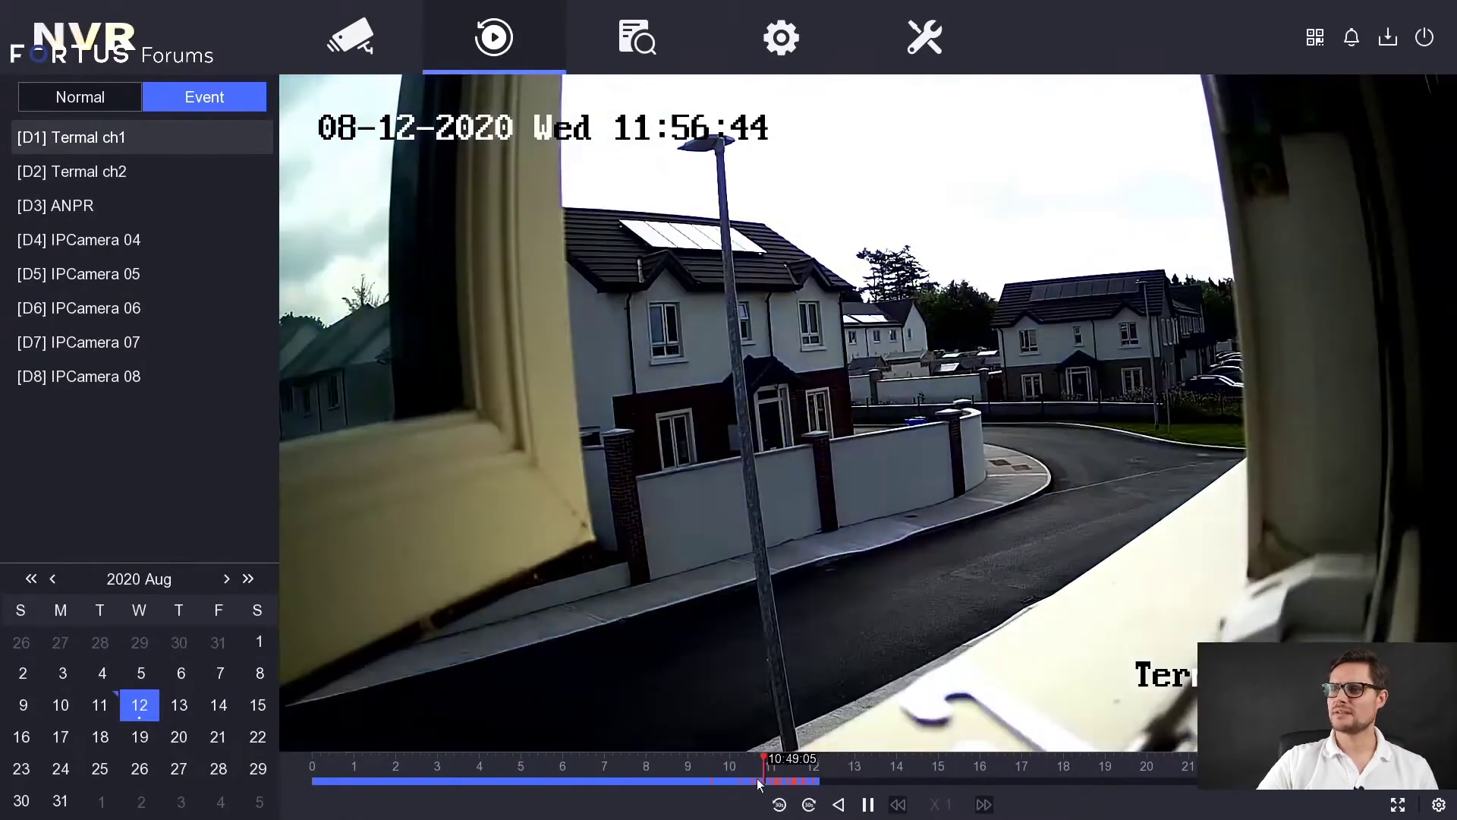
pyautogui.click(751, 778)
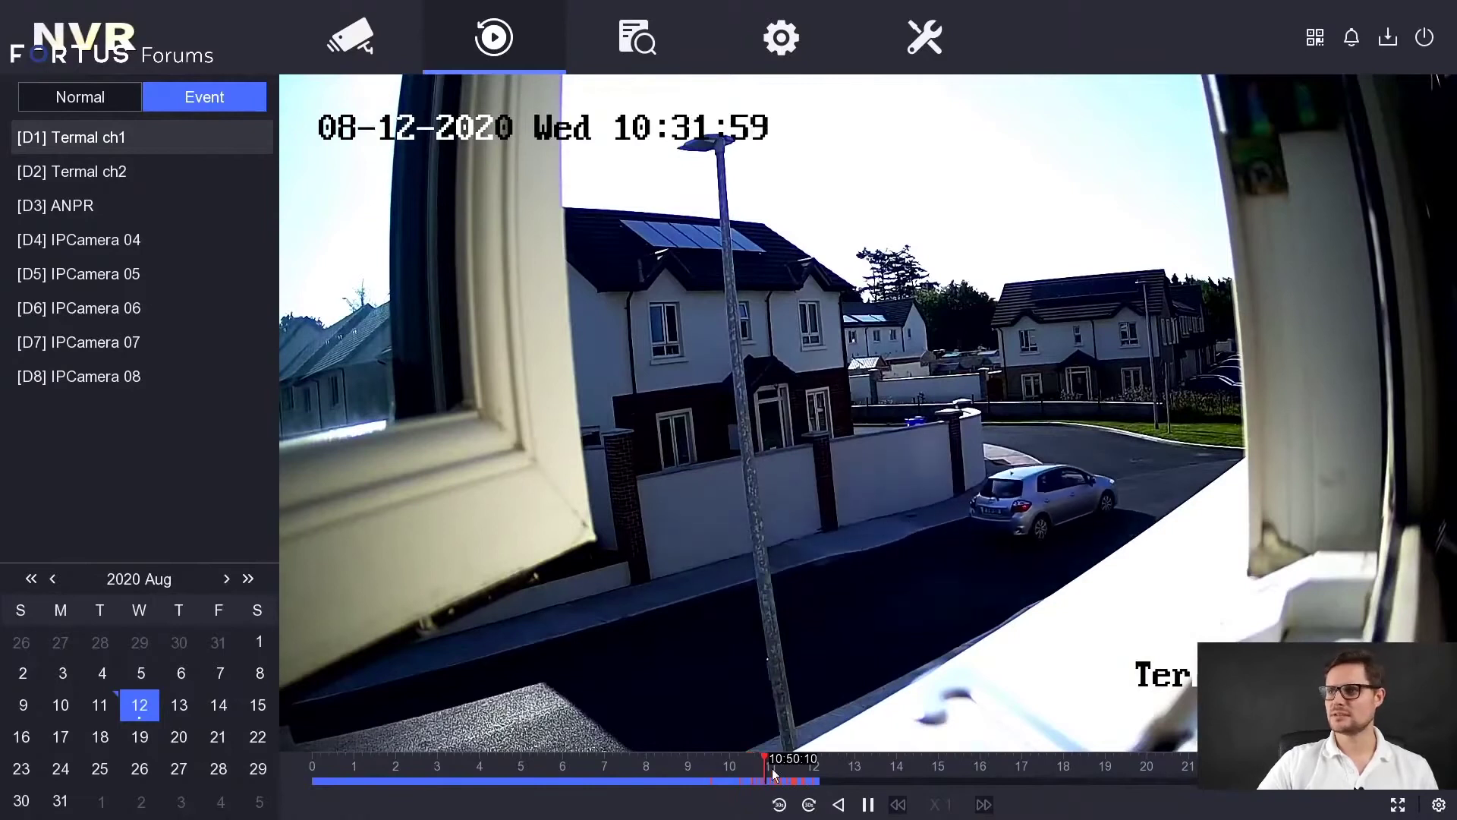
# View the events at about 10:57 and 11:20, and stay on the one at about 11:29
pyautogui.click(806, 771)
pyautogui.click(788, 776)
pyautogui.click(770, 775)
pyautogui.click(769, 776)
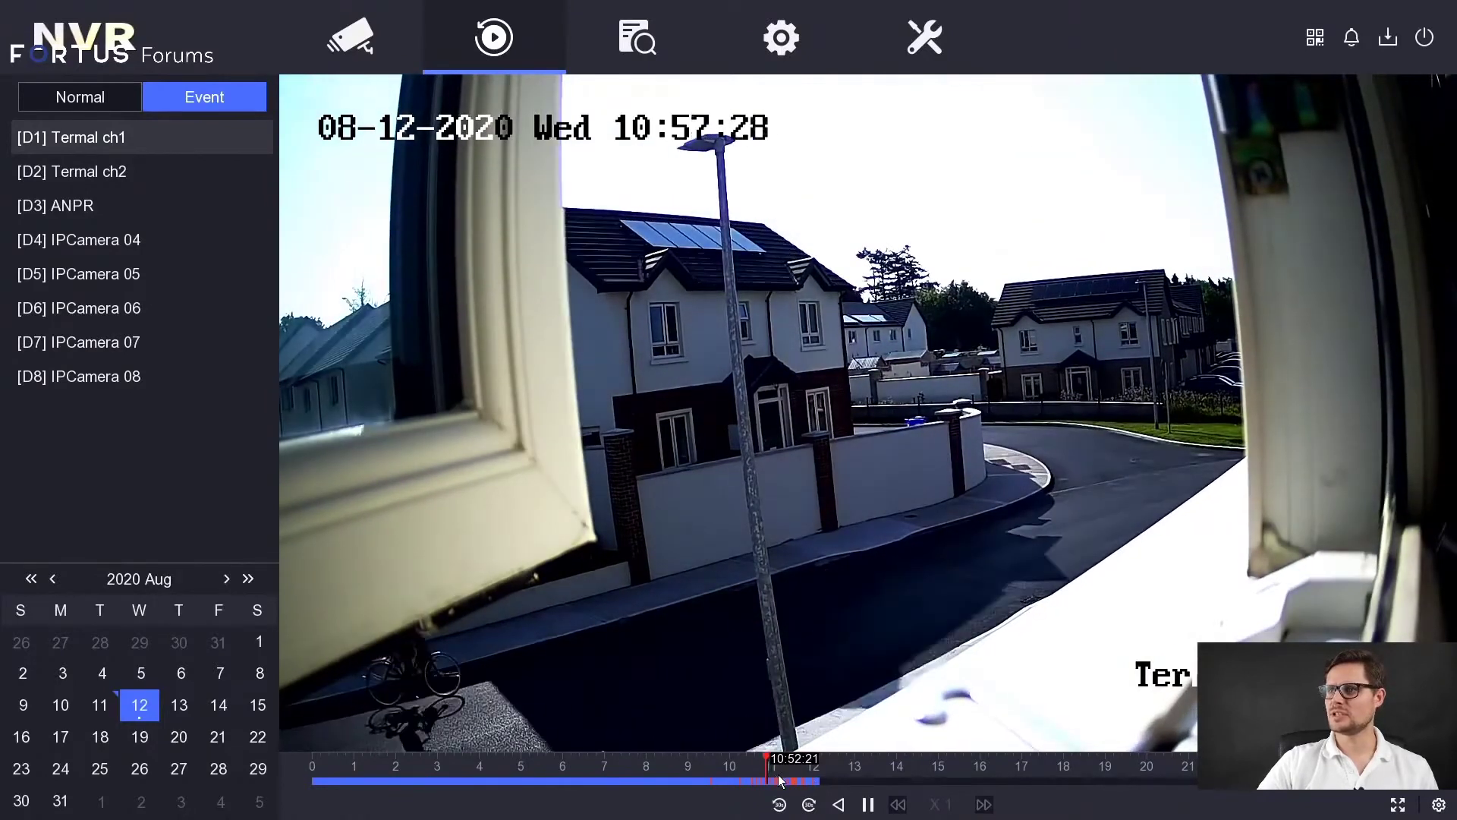
pyautogui.click(788, 776)
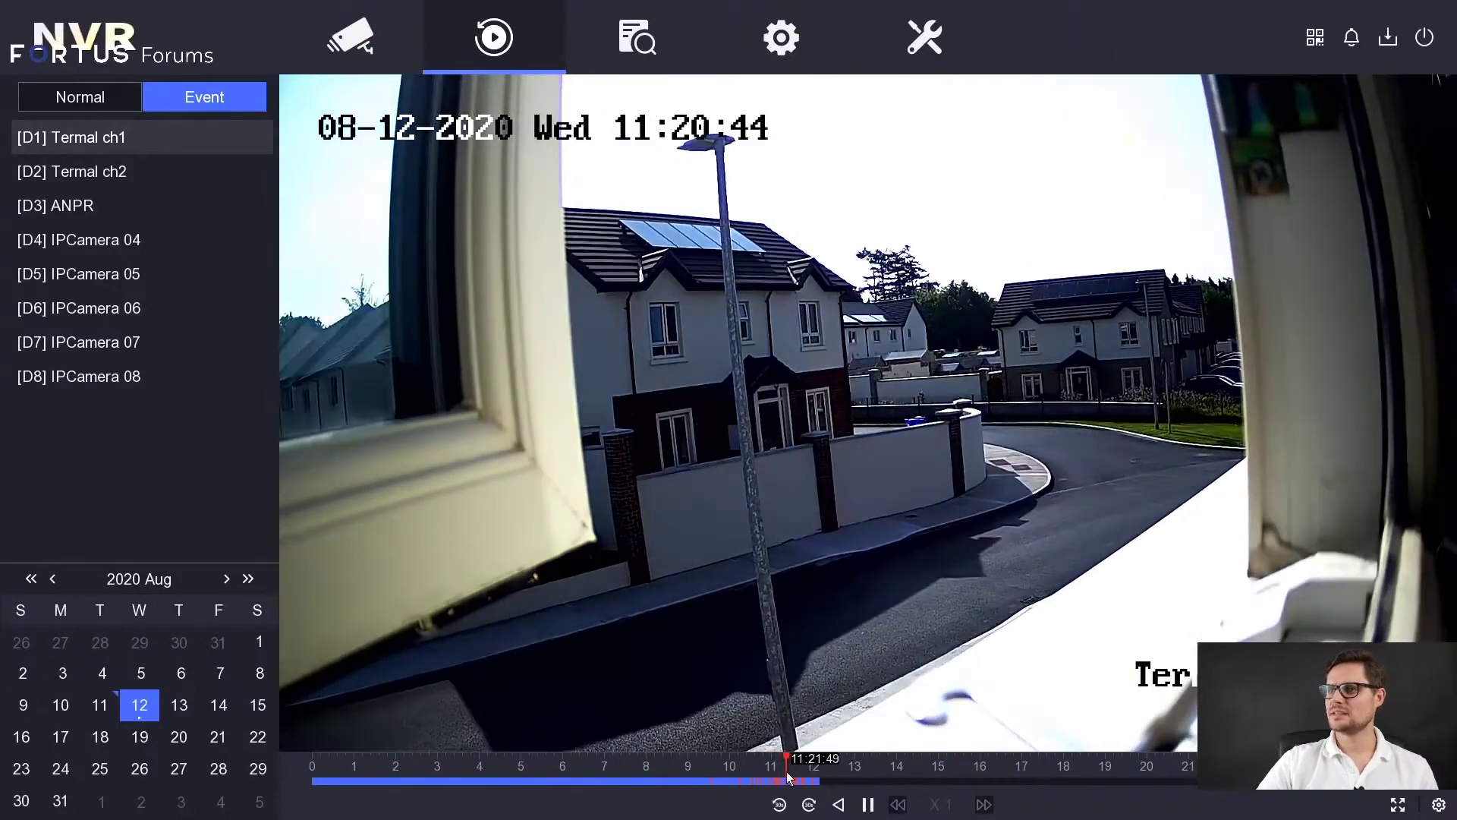
pyautogui.click(794, 772)
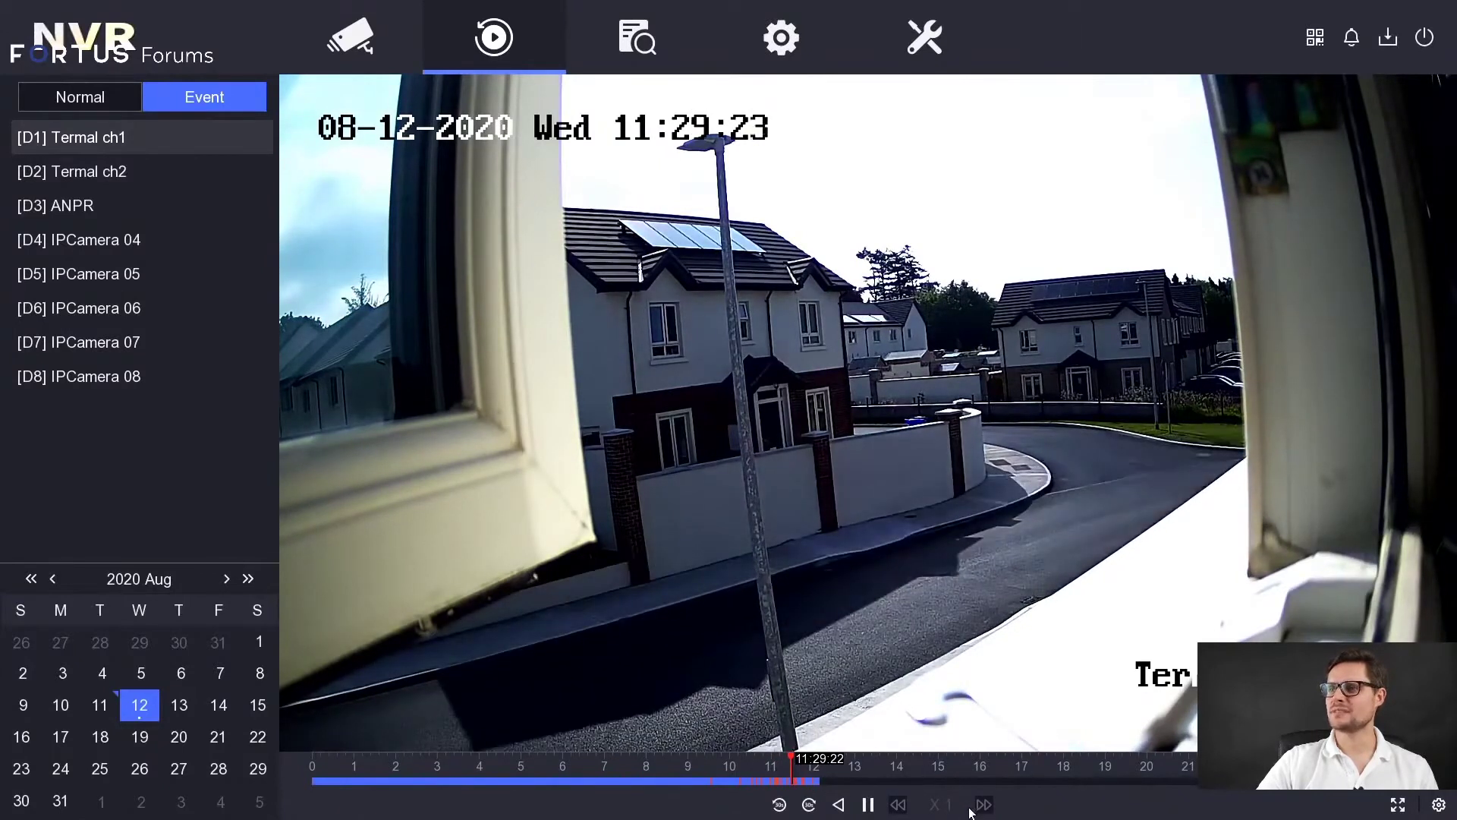
# Open the Space Rule options for drawing detection rules on the Termal ch1 playback
pyautogui.moveTo(1099, 634)
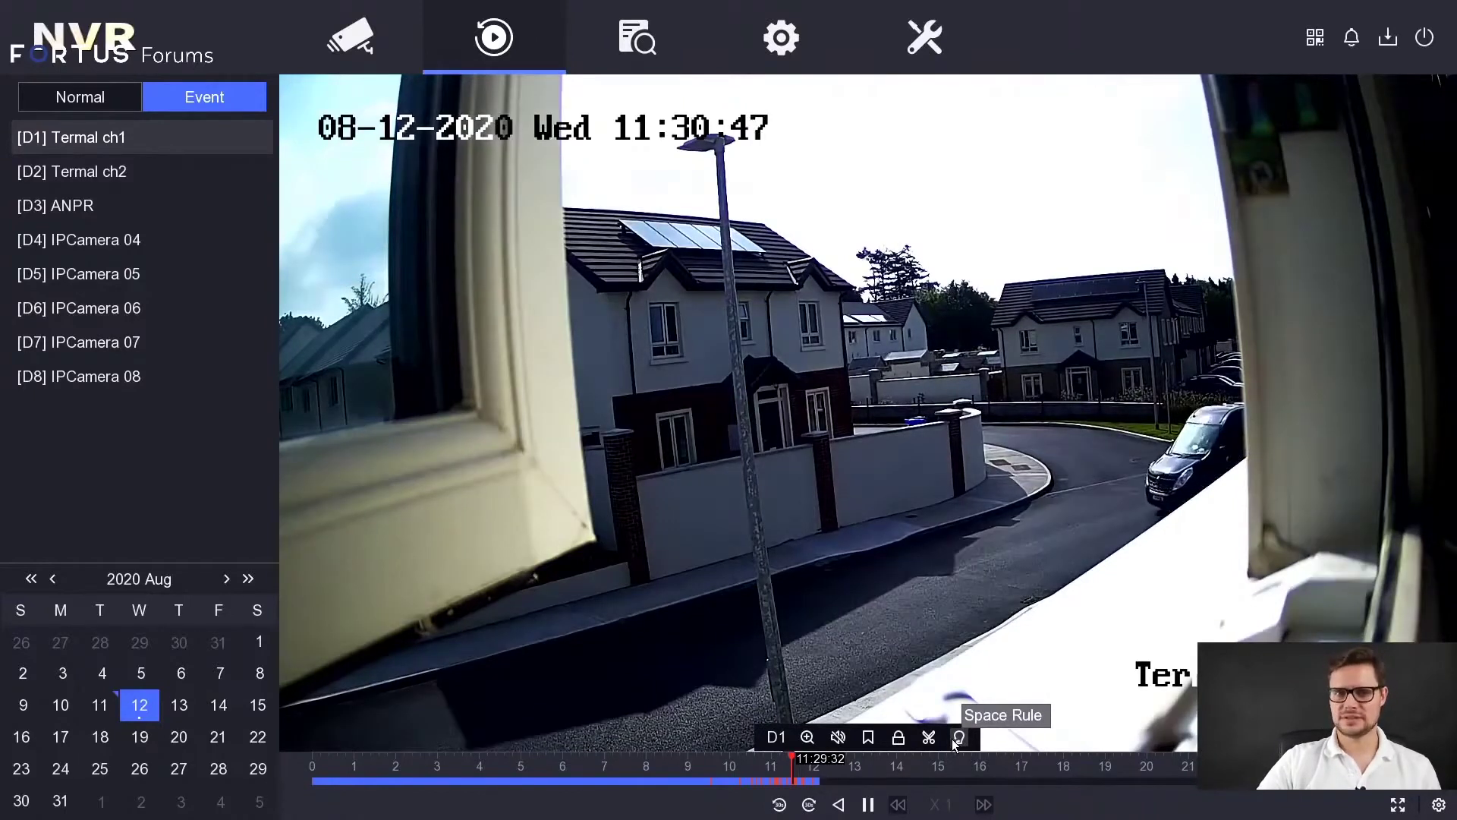
pyautogui.click(958, 739)
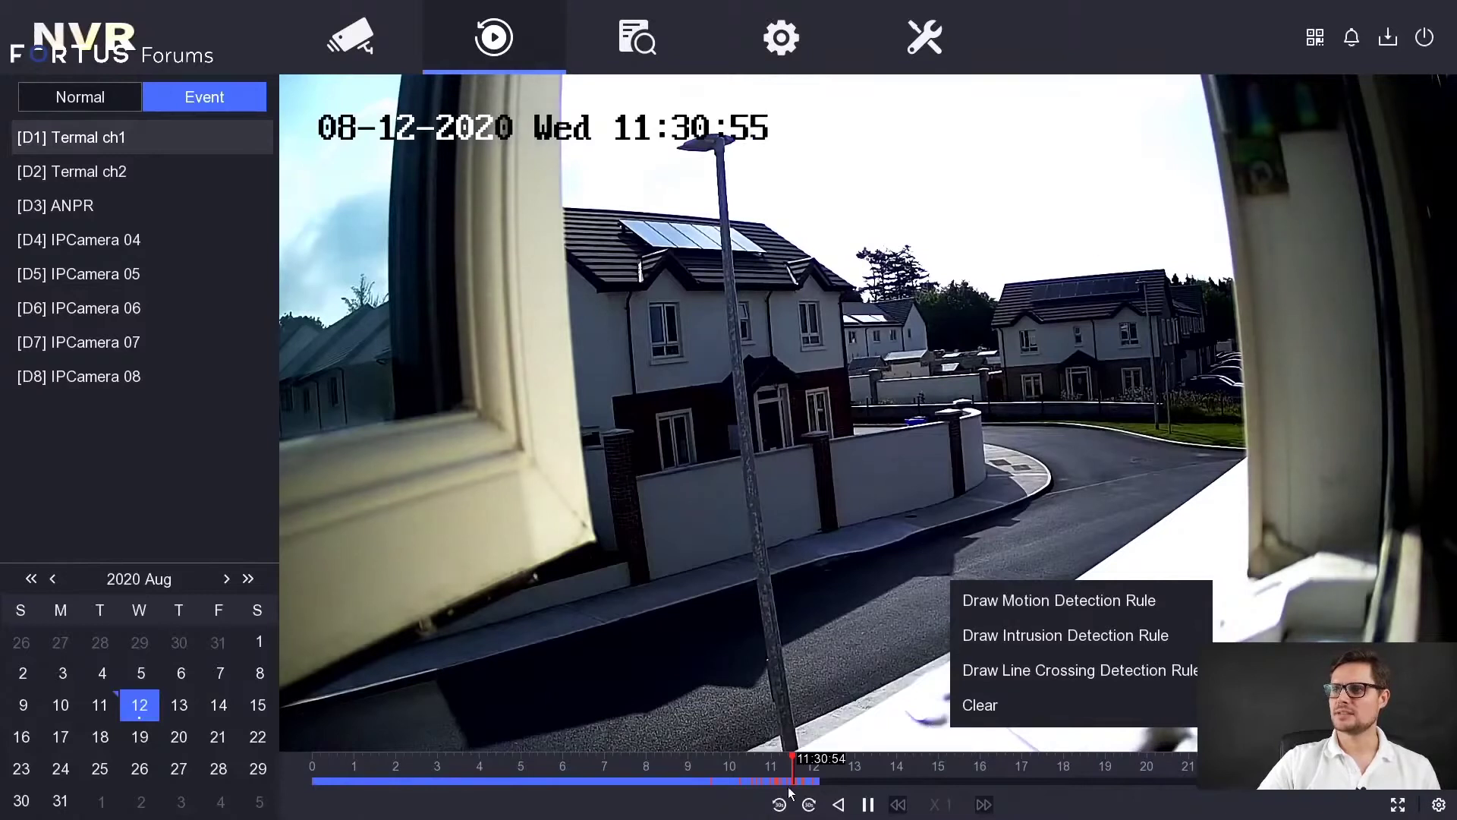
# Open the clip start and end times for the event at about 10:14, and cancel without saving
pyautogui.moveTo(792, 775); pyautogui.dragTo(734, 776)
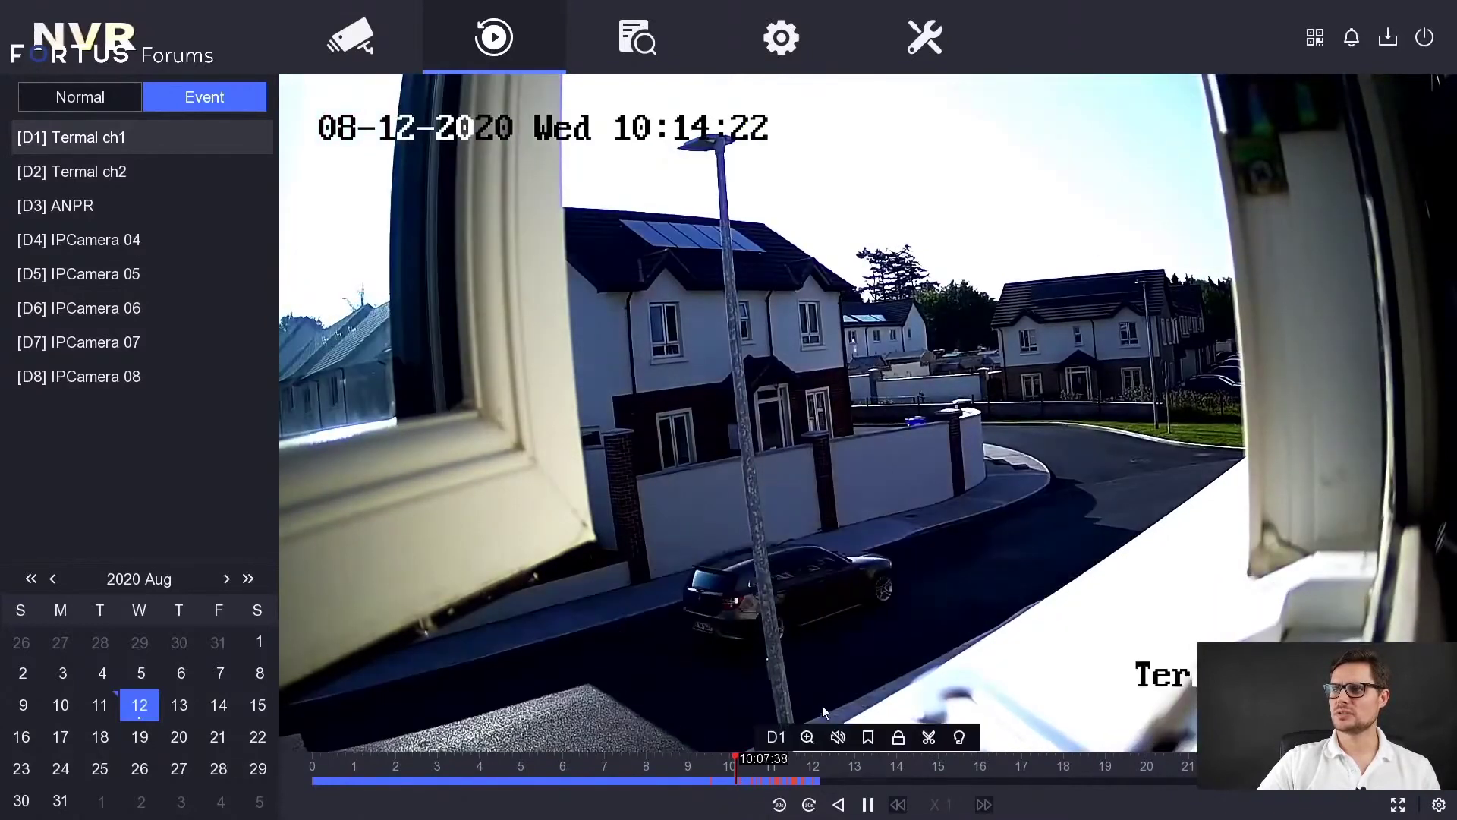
pyautogui.click(928, 737)
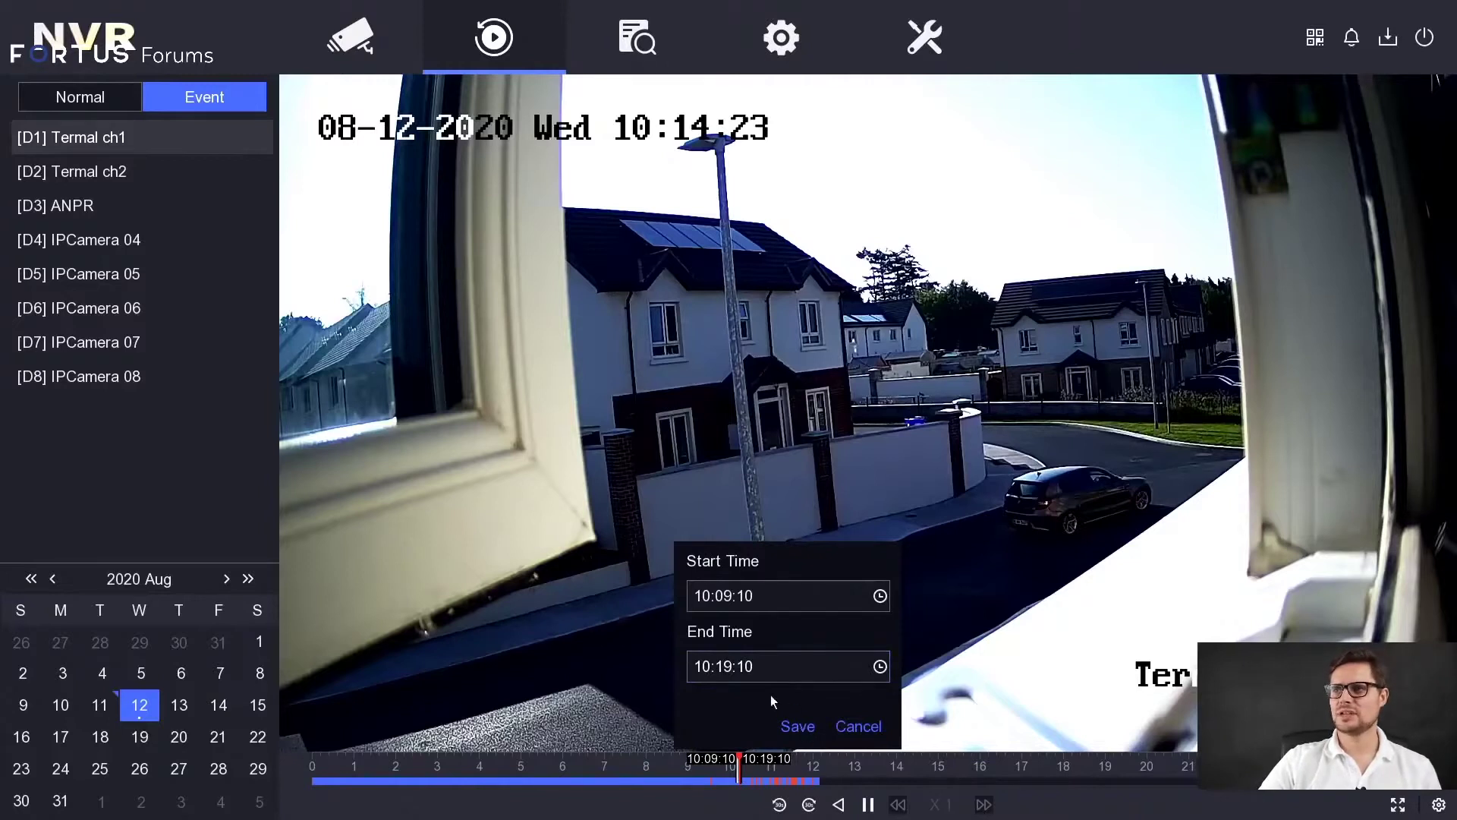
pyautogui.click(858, 725)
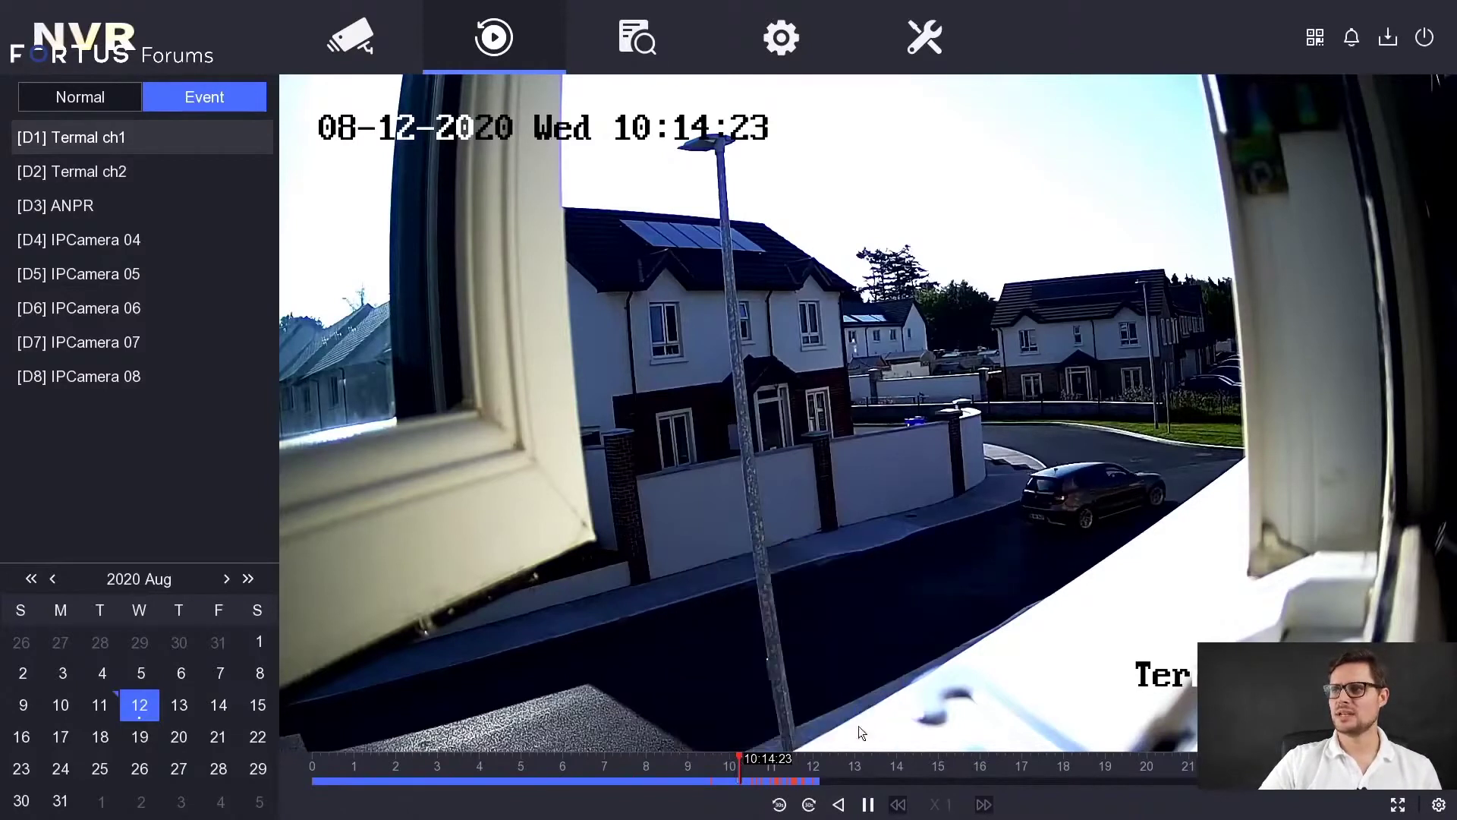
# Jump through the recordings at about 10:38, 07:00 and 09:32, and return to the event at about 10:14
pyautogui.click(768, 764)
pyautogui.click(799, 768)
pyautogui.click(760, 773)
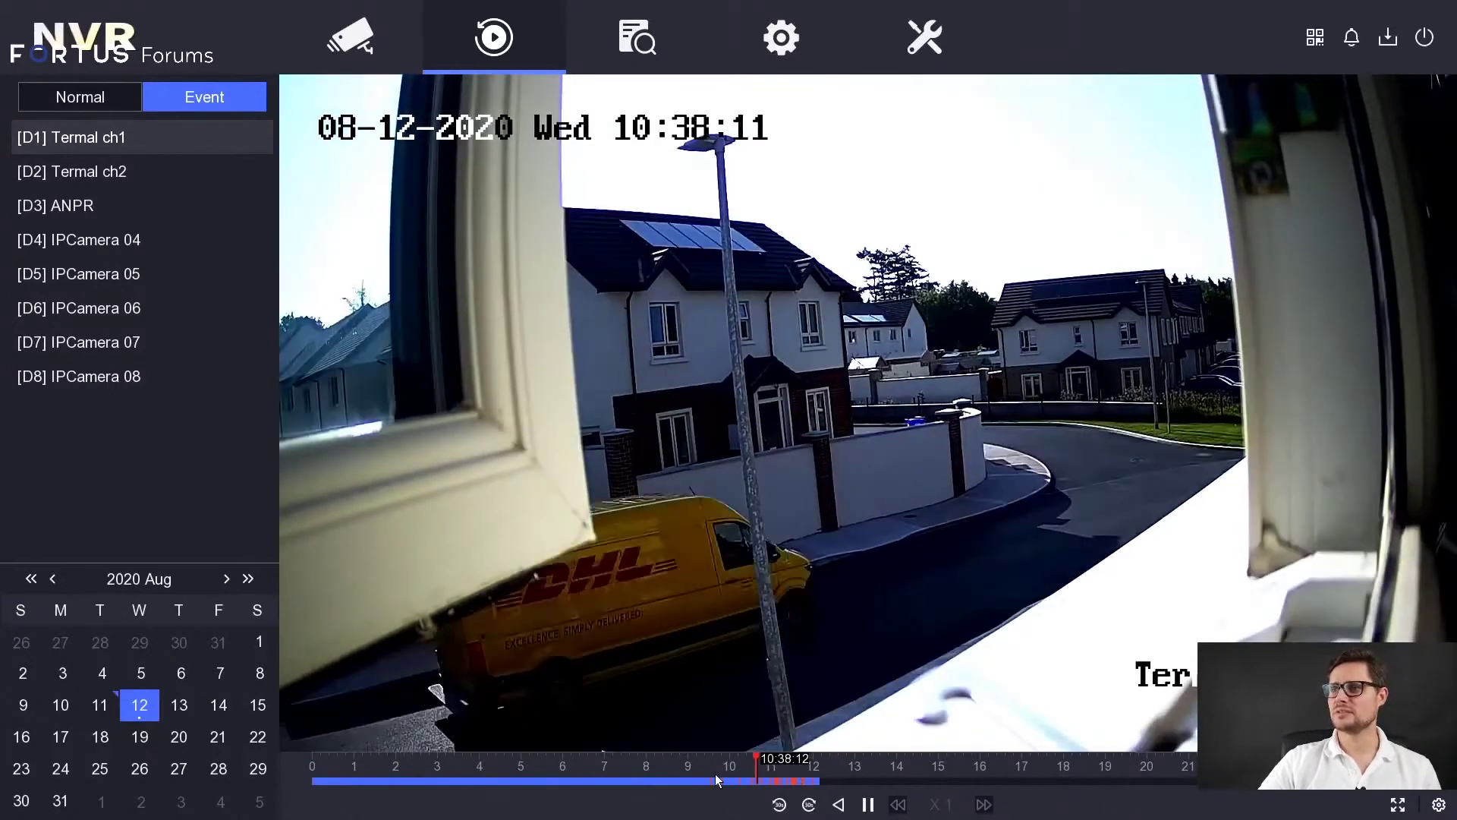
pyautogui.click(689, 774)
pyautogui.click(636, 769)
pyautogui.click(551, 761)
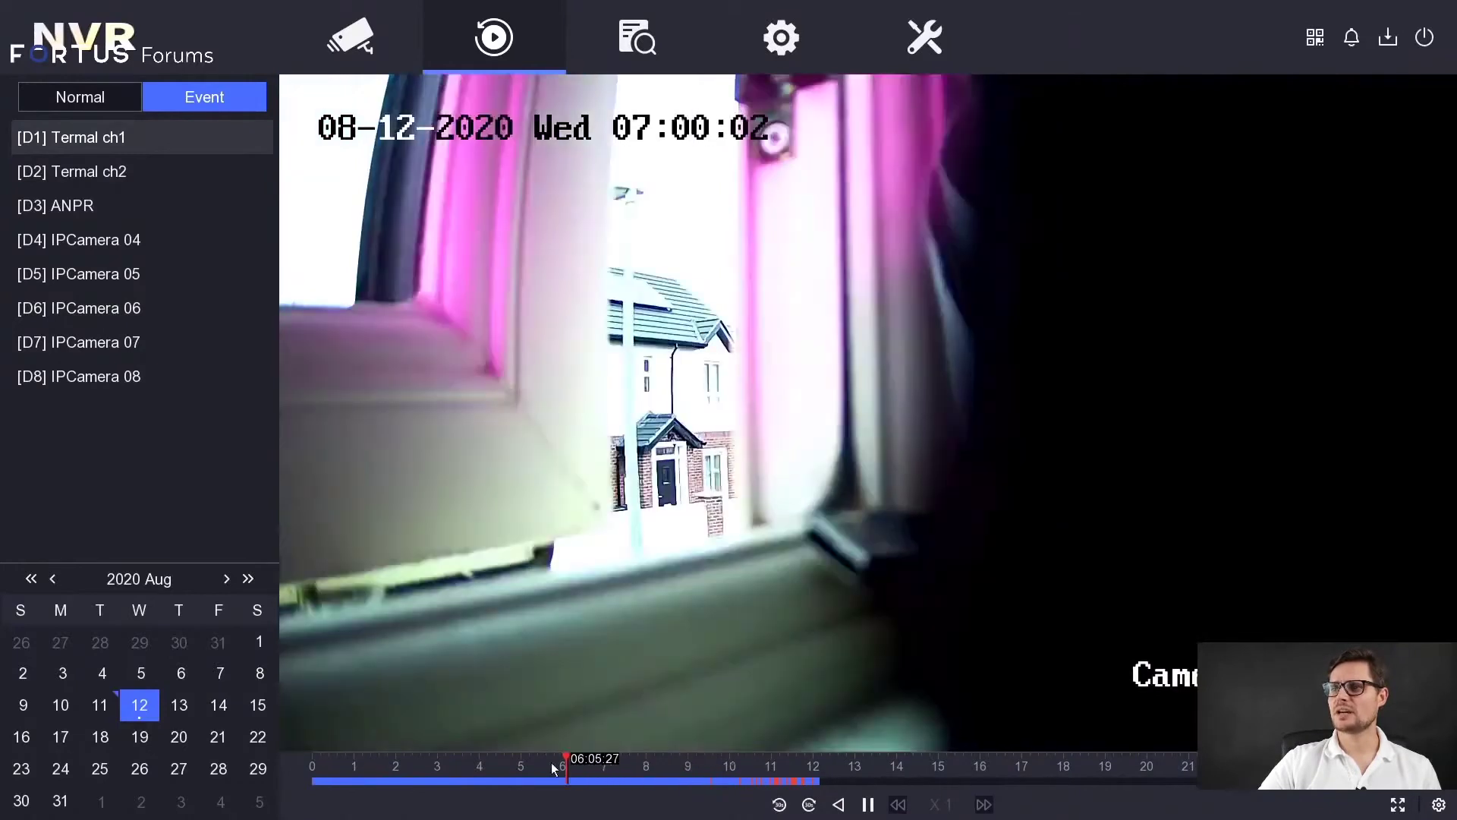
pyautogui.click(530, 760)
pyautogui.click(662, 762)
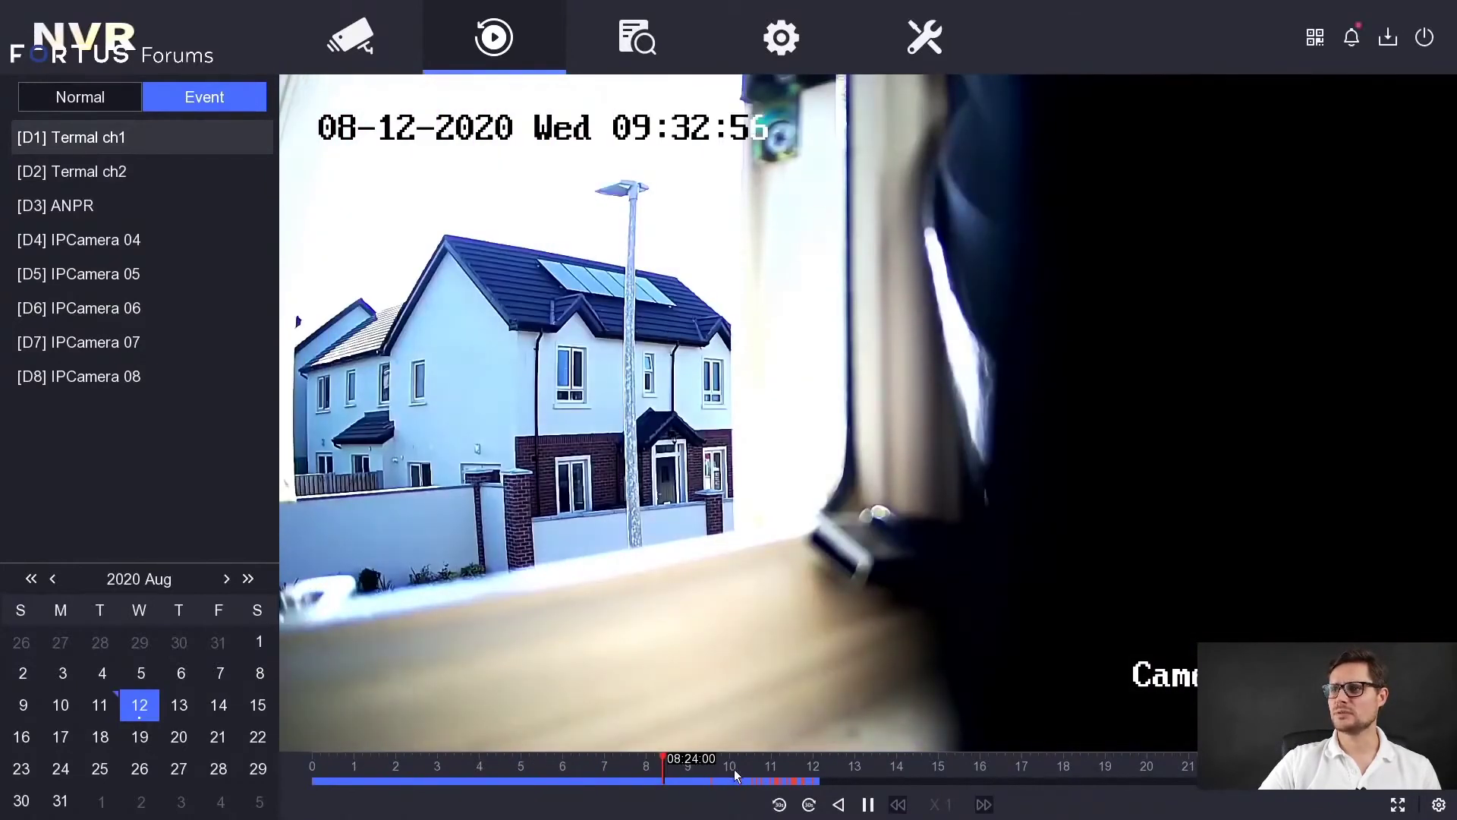
pyautogui.click(739, 770)
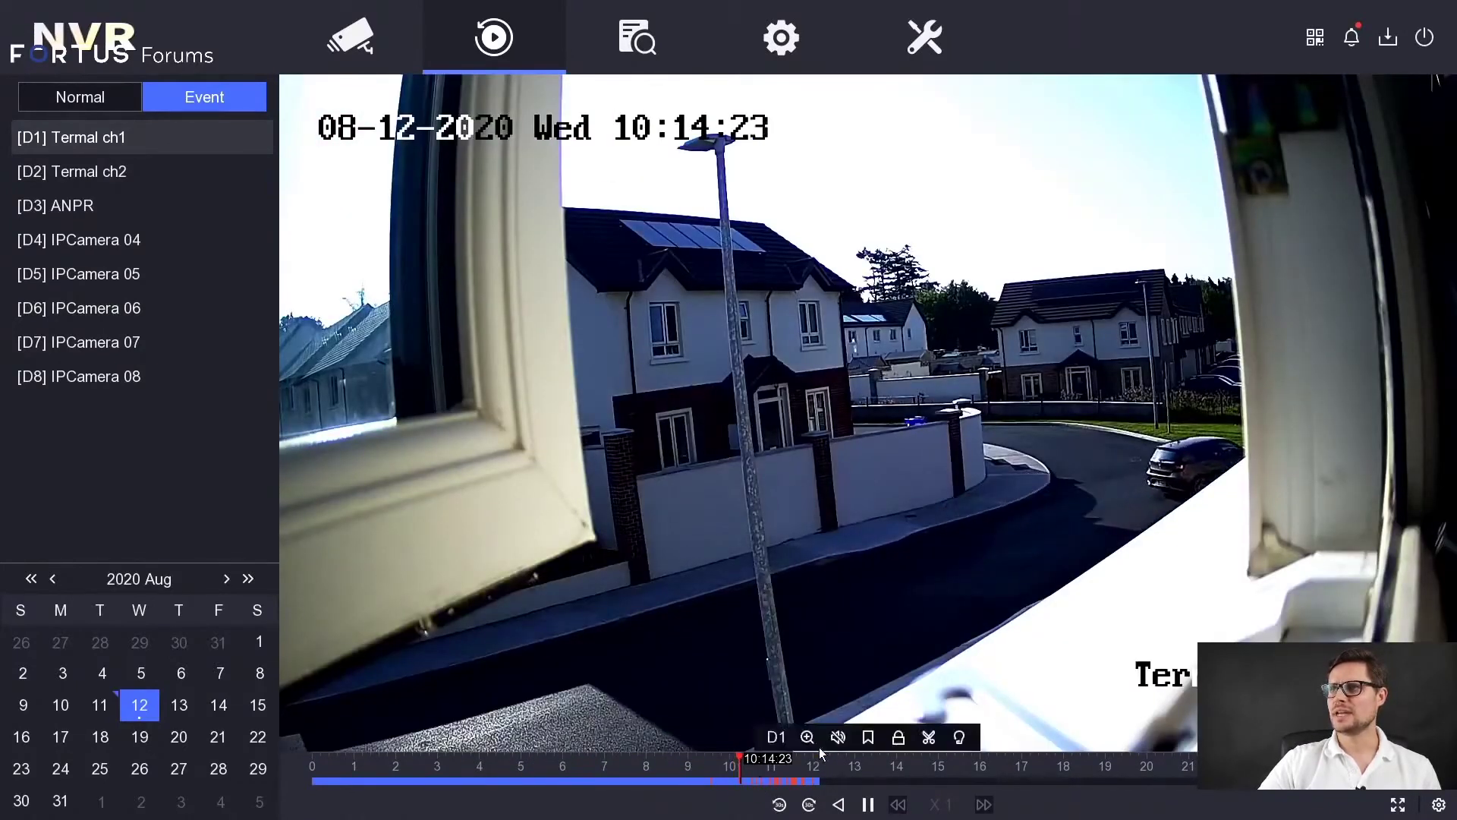
# Open an empty tag entry for the recording at about 10:22, and dismiss it without saving
pyautogui.moveTo(818, 735)
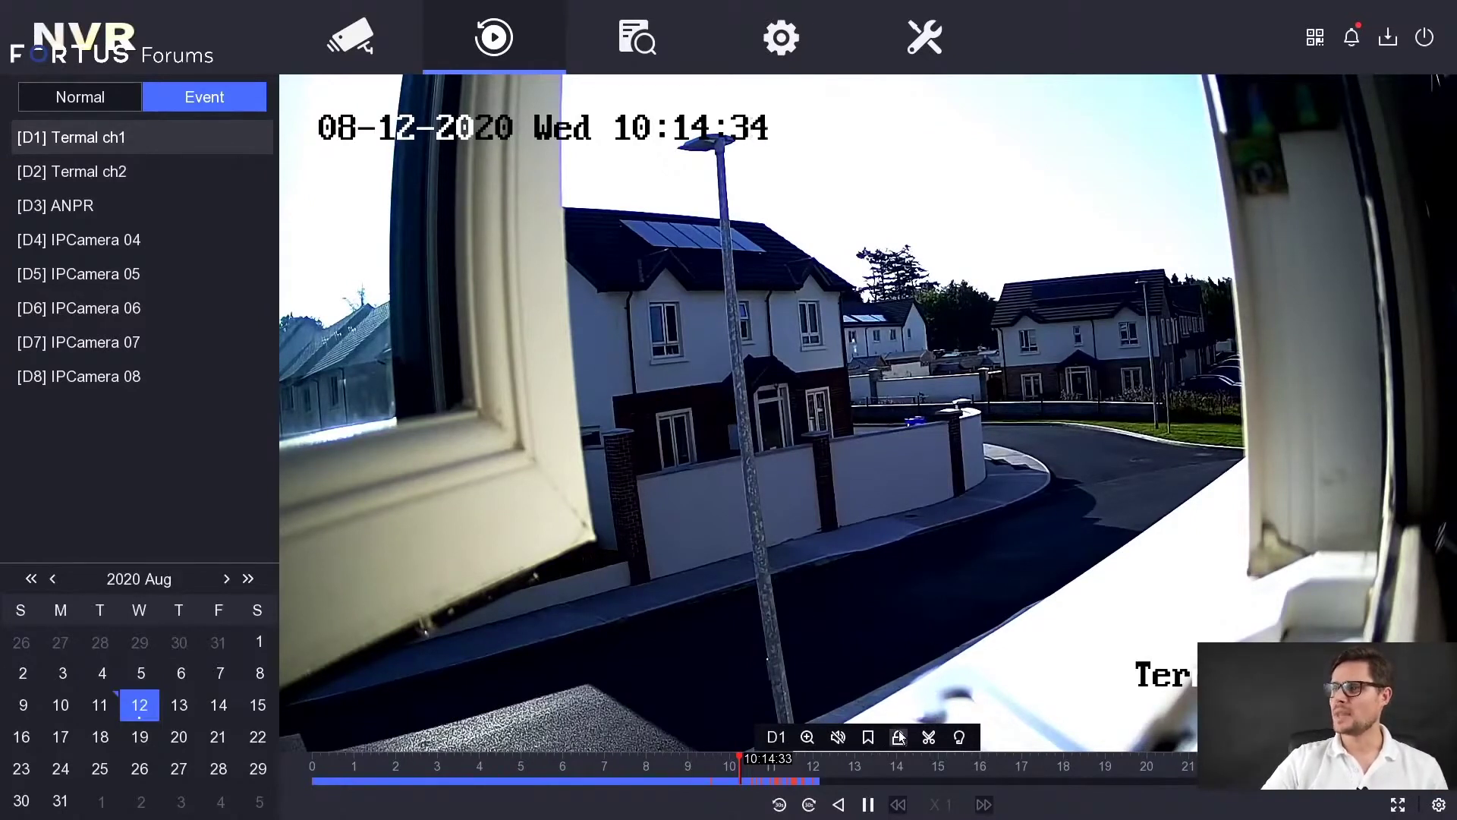
pyautogui.click(869, 739)
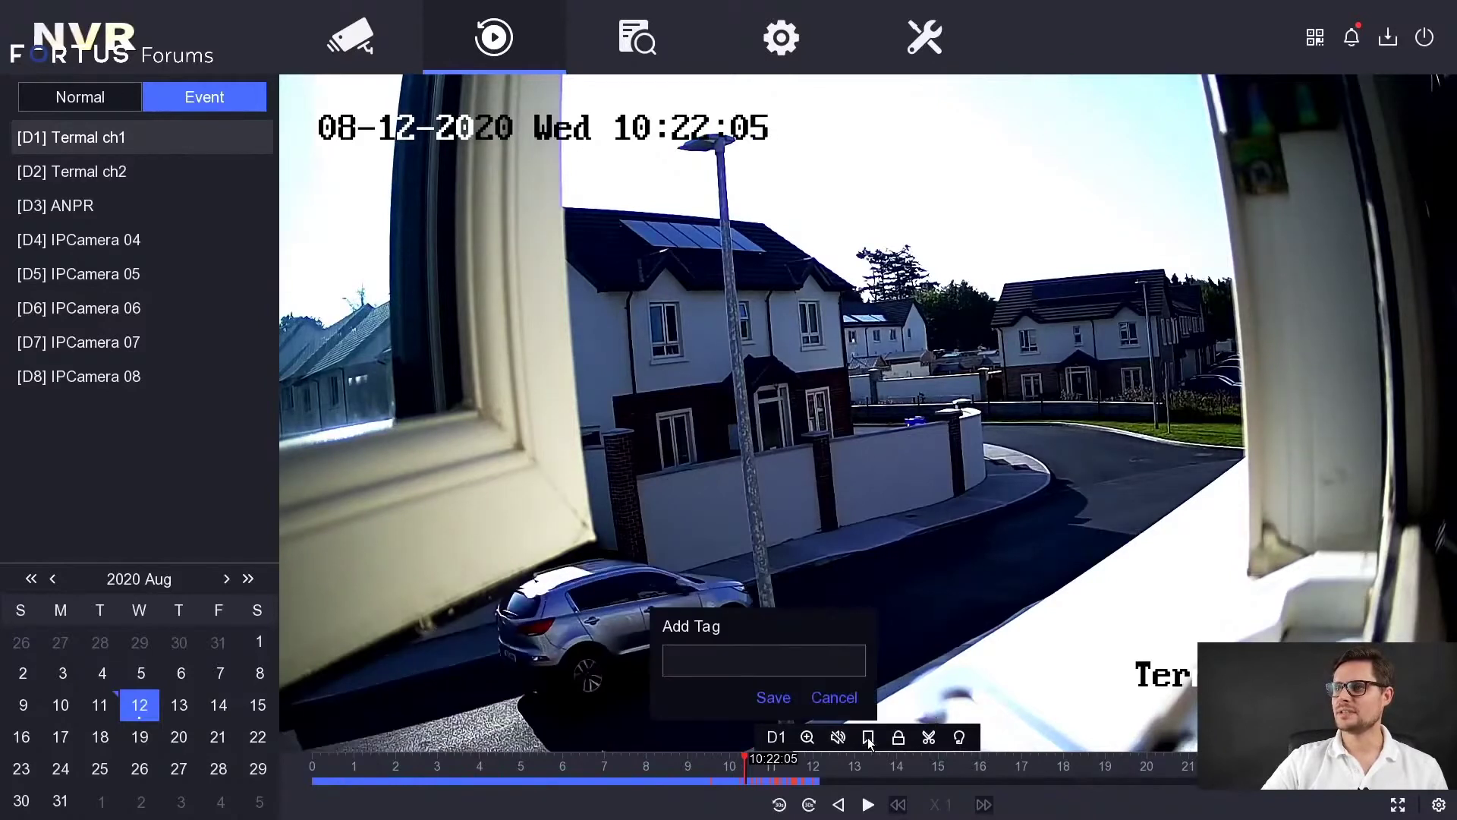
pyautogui.click(755, 666)
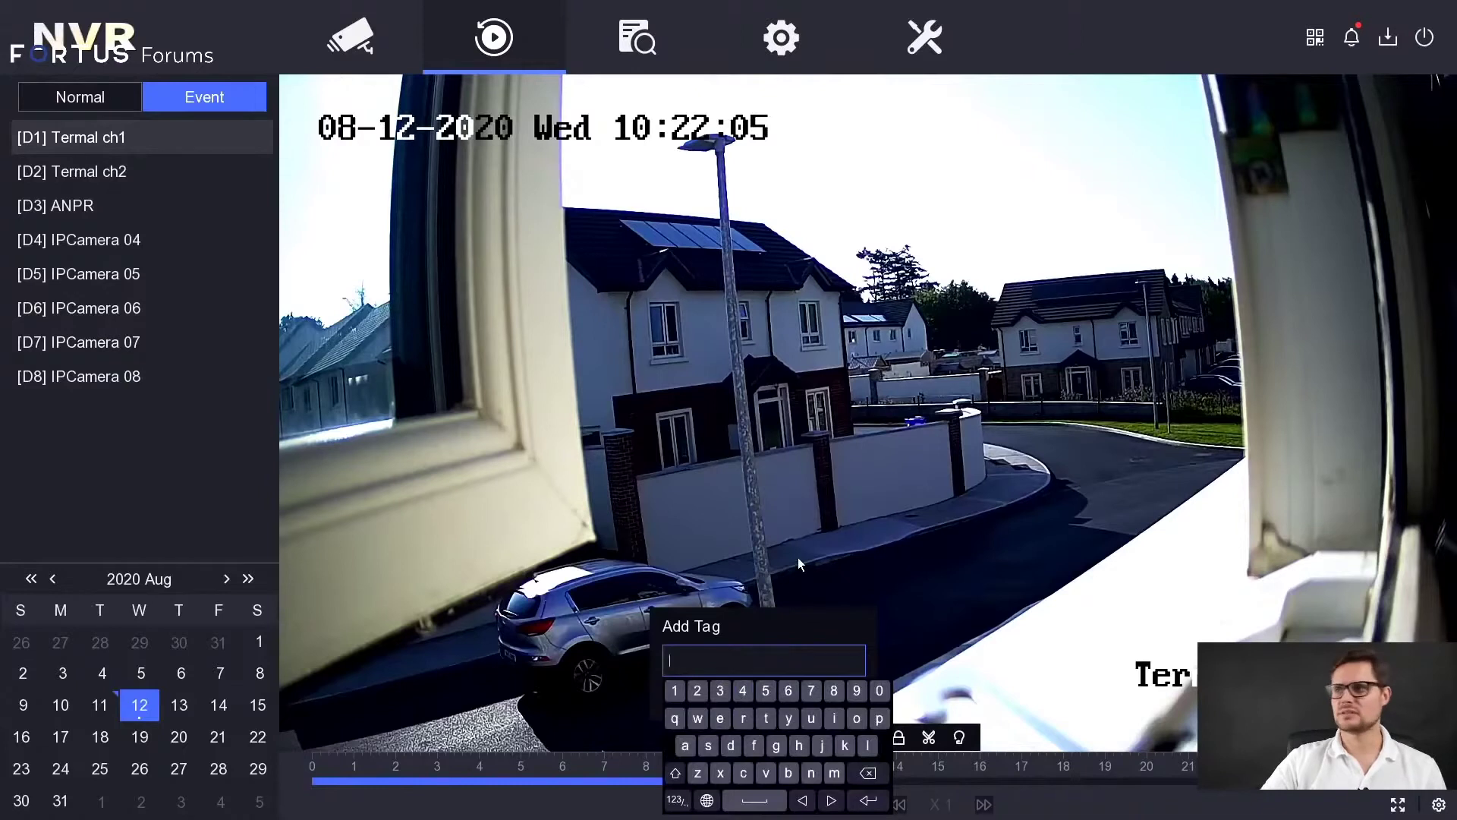
pyautogui.rightClick(816, 584)
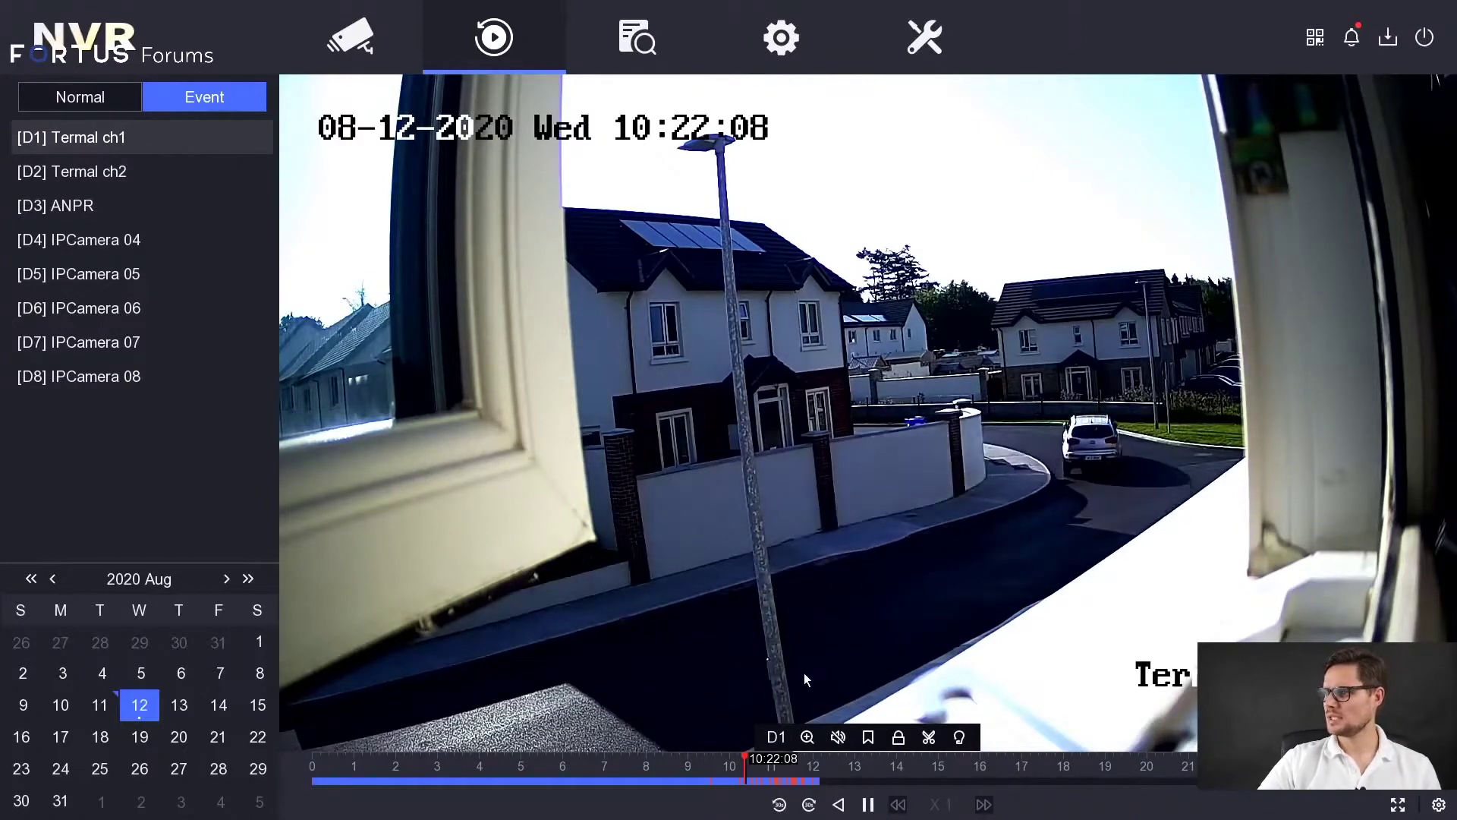
# Pause the Termal ch1 recording at about 10:35:08 and zoom in digitally on the DHL van
pyautogui.moveTo(873, 674)
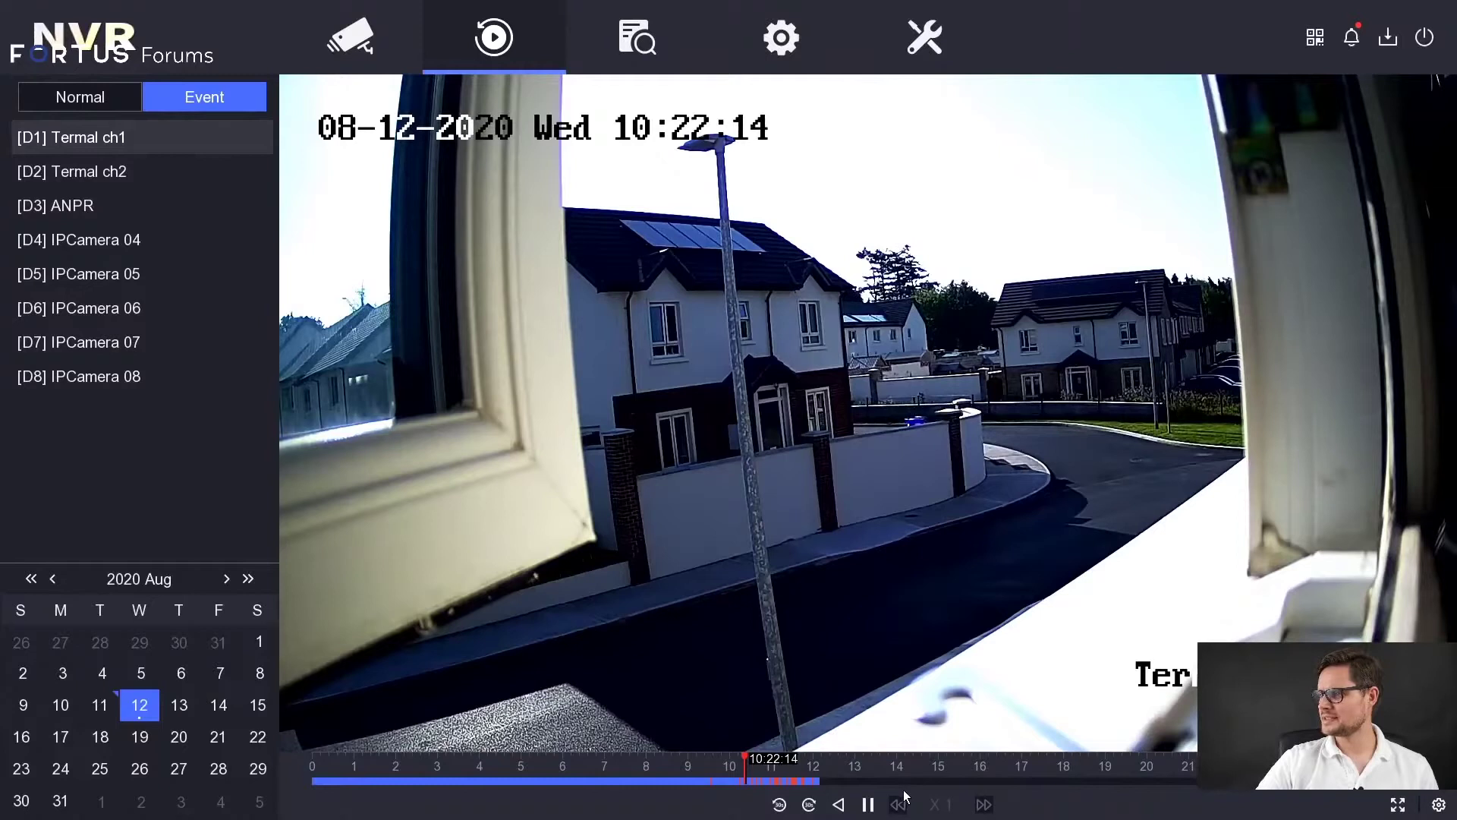
pyautogui.moveTo(962, 733)
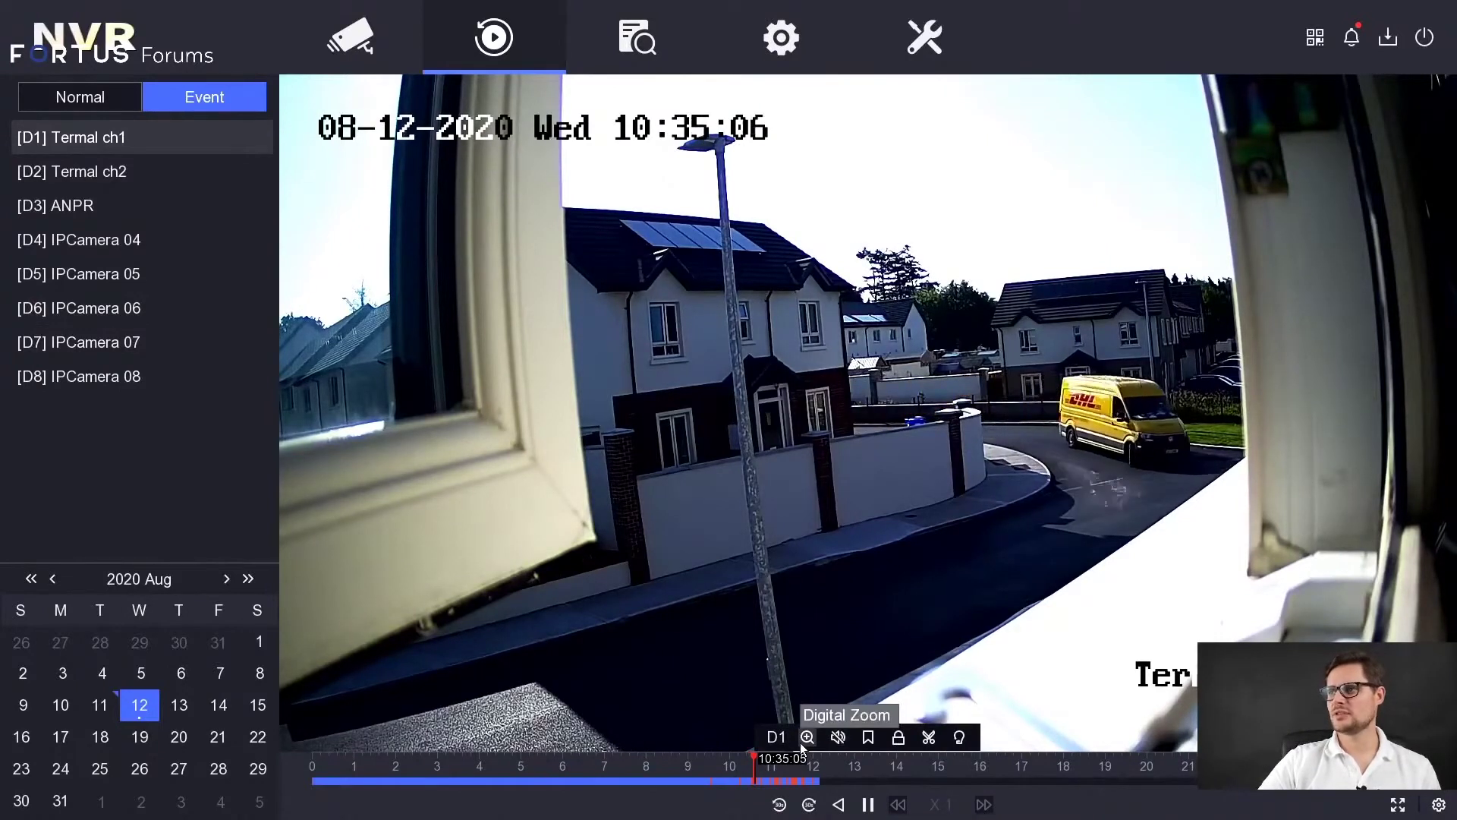
pyautogui.click(868, 806)
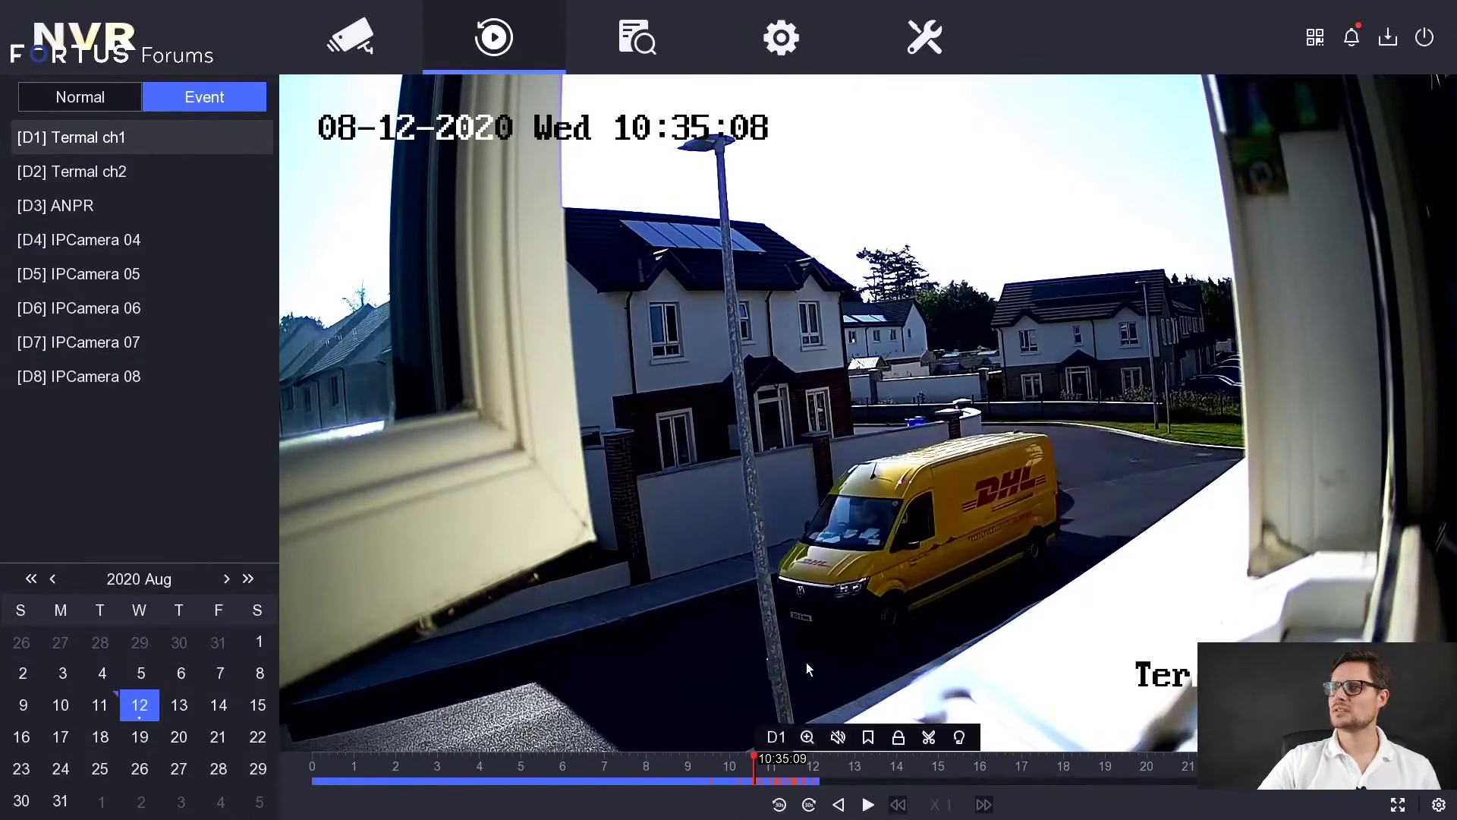
pyautogui.click(806, 737)
pyautogui.scroll(3, 839, 556)
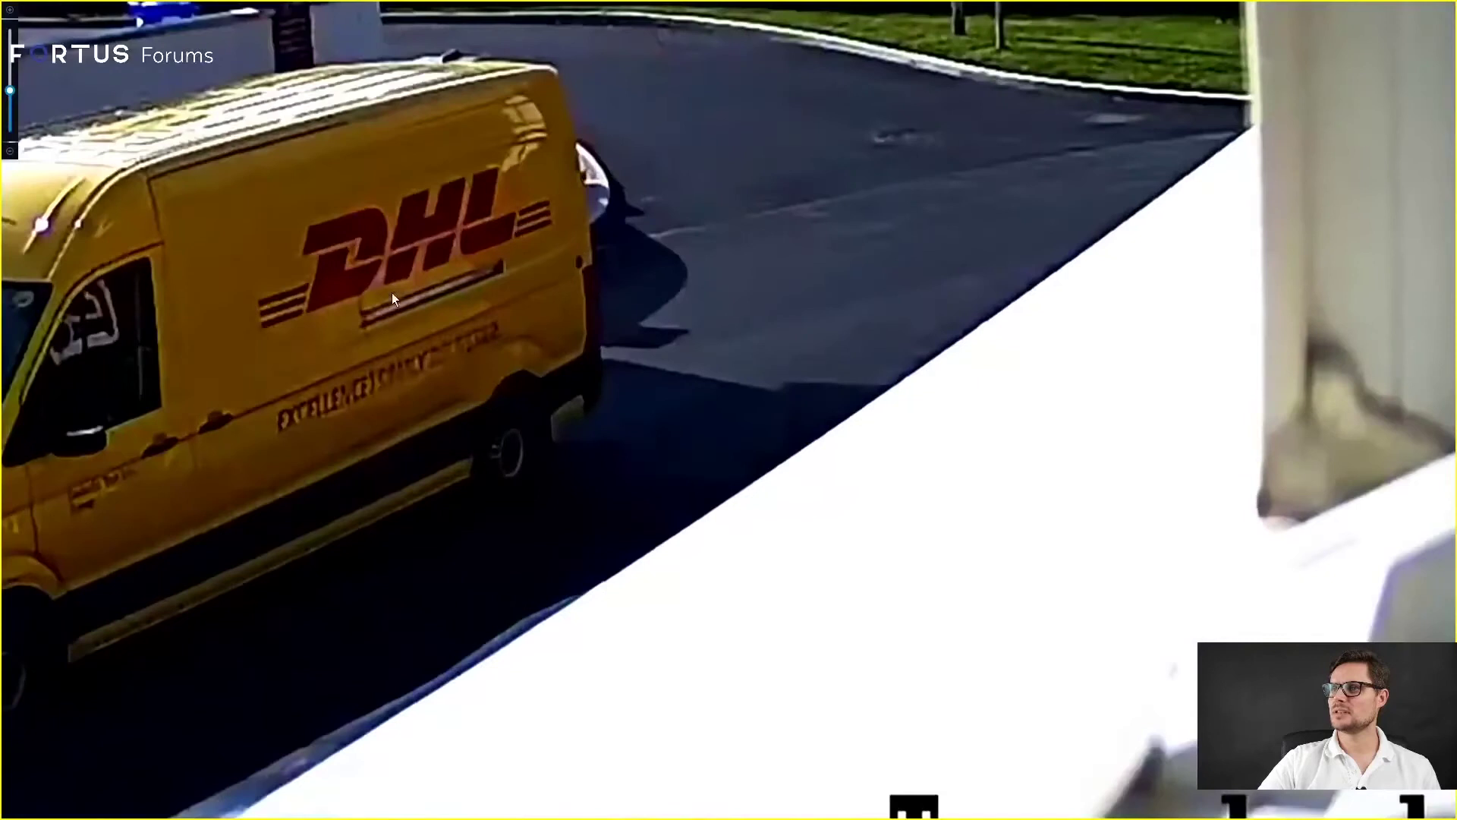
# Zoom out of the paused Termal ch1 image, zoom back in on the DHL van, and leave the digital zoom view
pyautogui.scroll(-5, 391, 293)
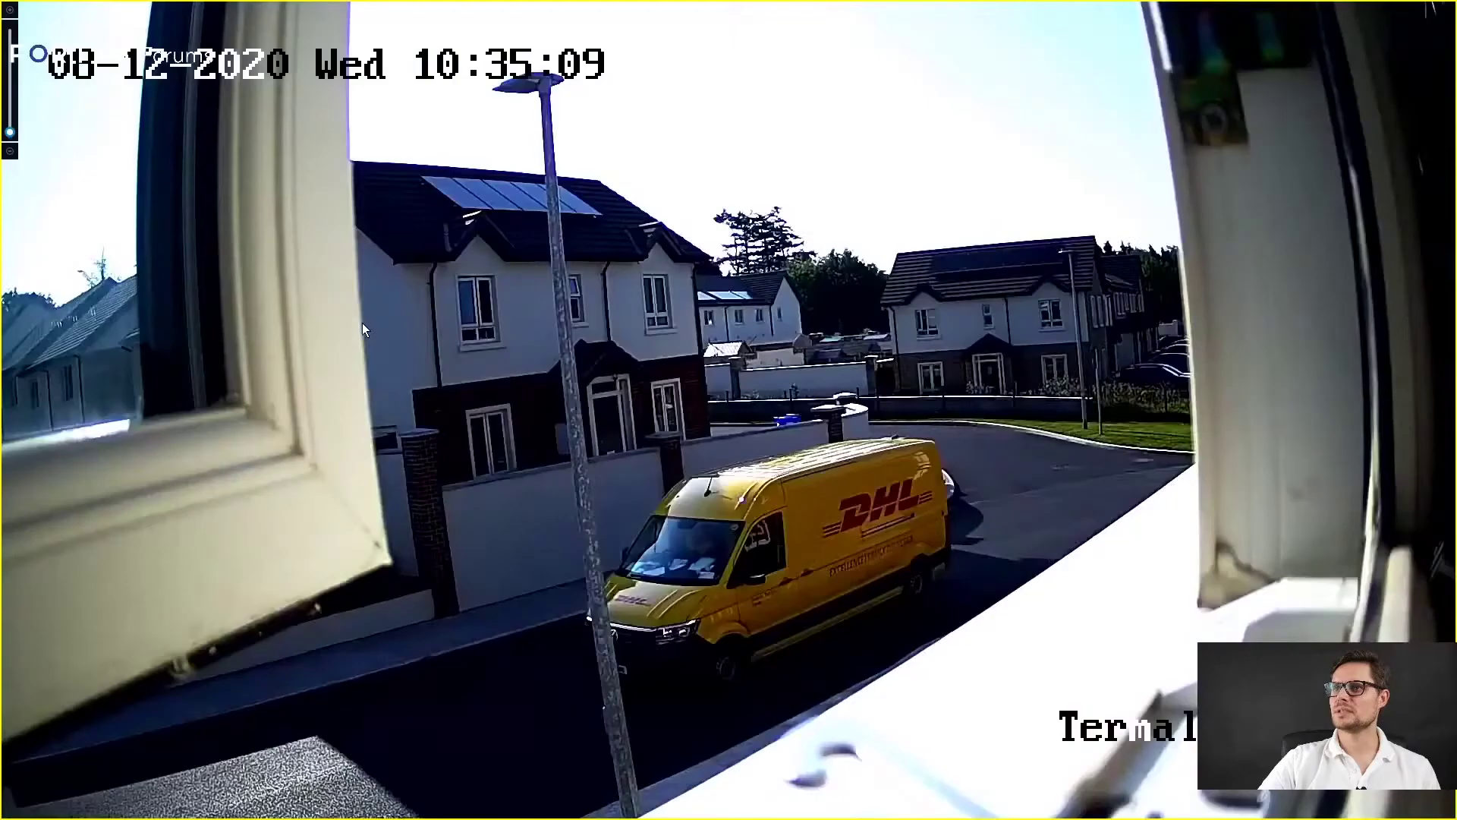
pyautogui.scroll(3, 626, 524)
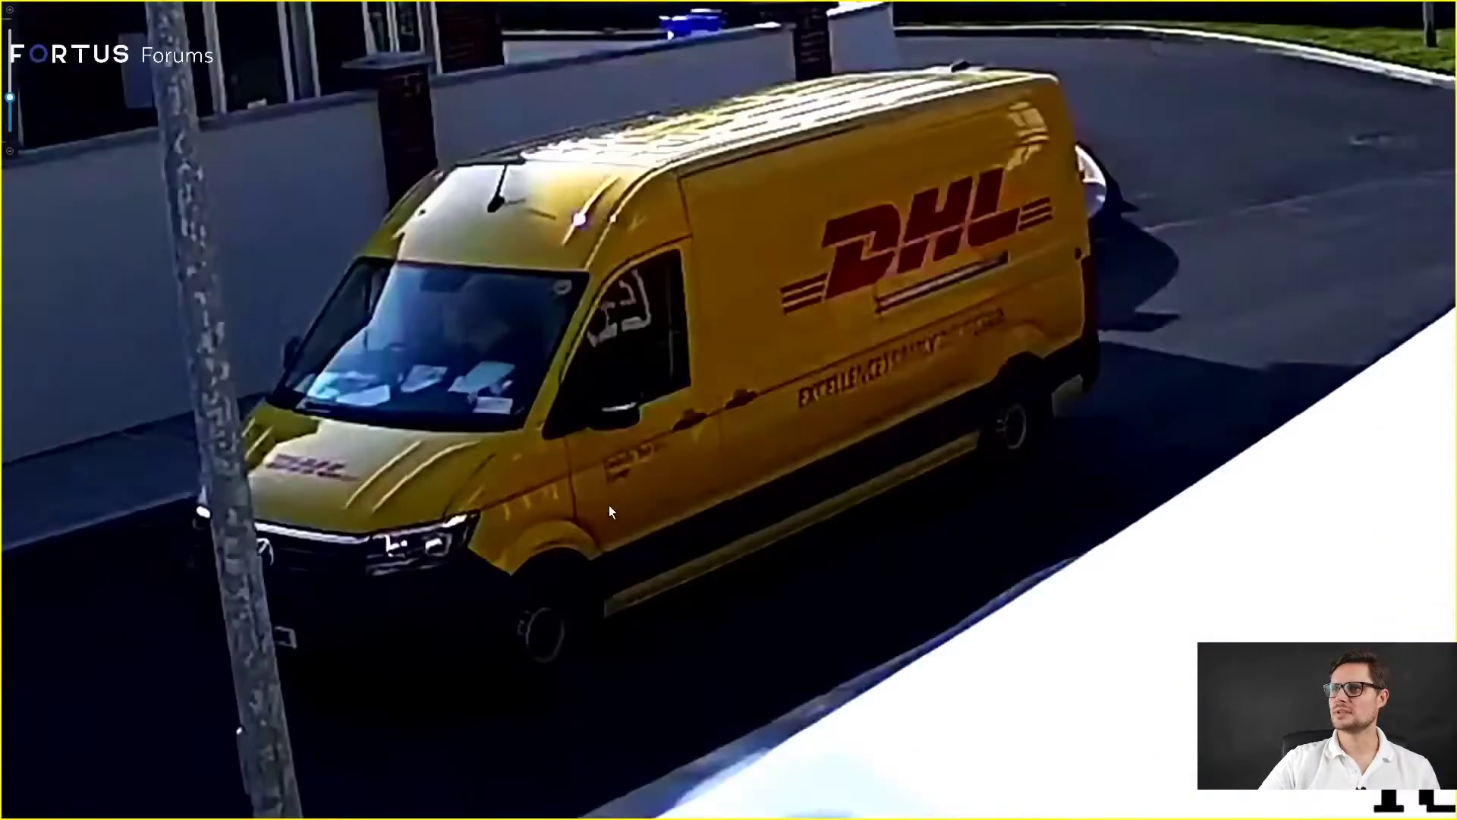
pyautogui.scroll(-4, 608, 503)
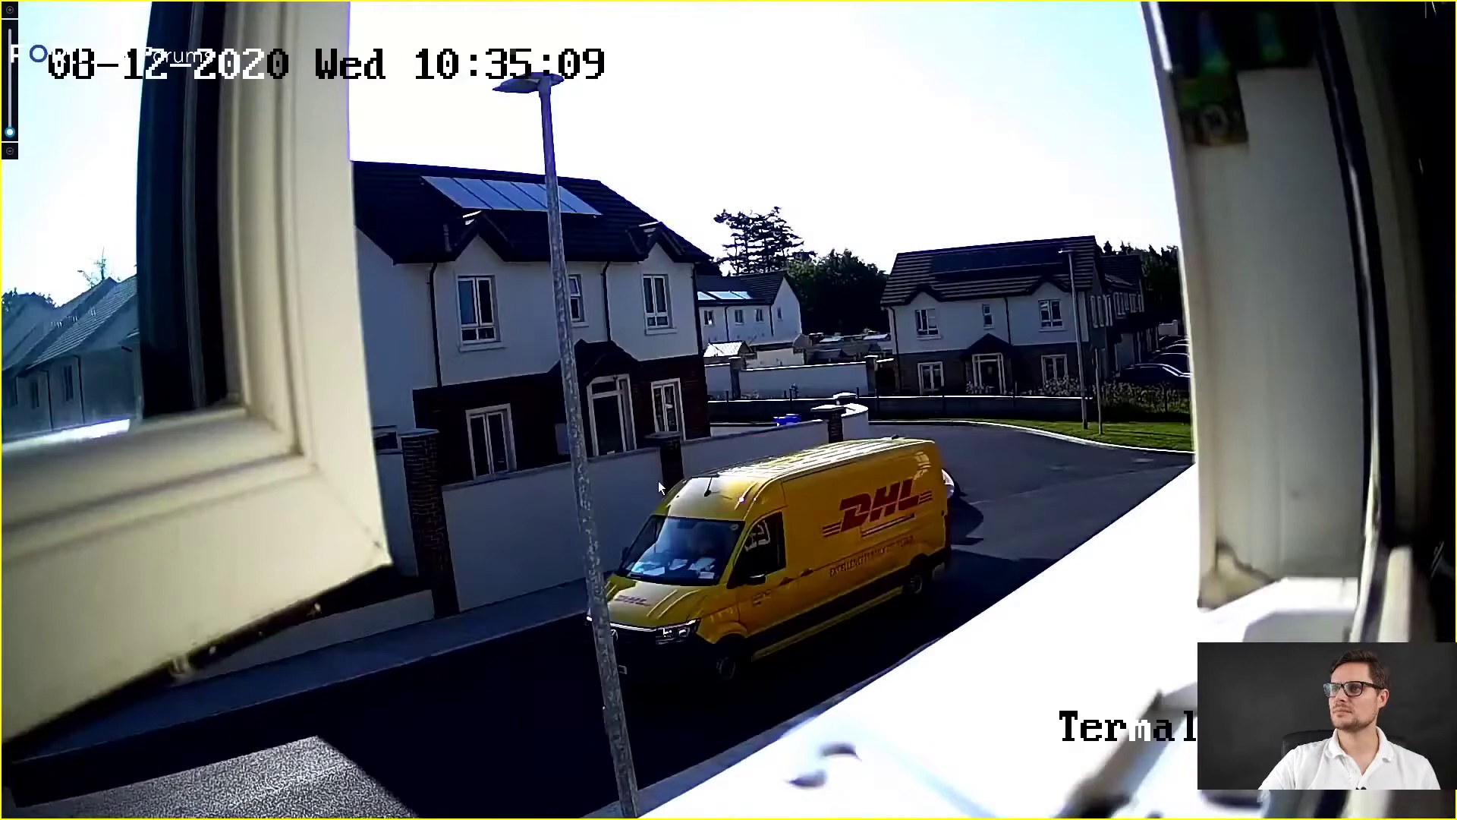
pyautogui.rightClick(649, 434)
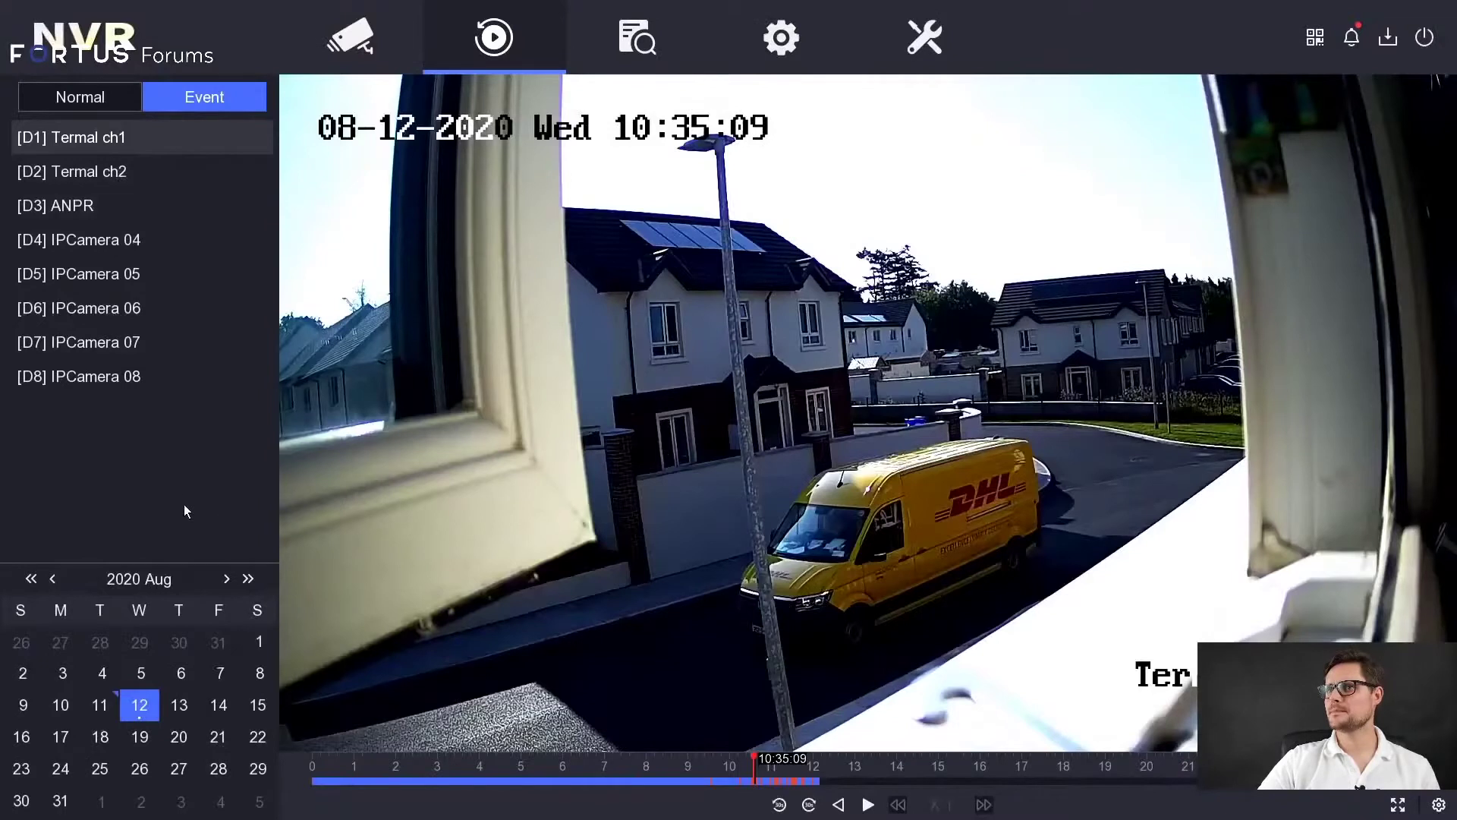
pyautogui.moveTo(847, 516)
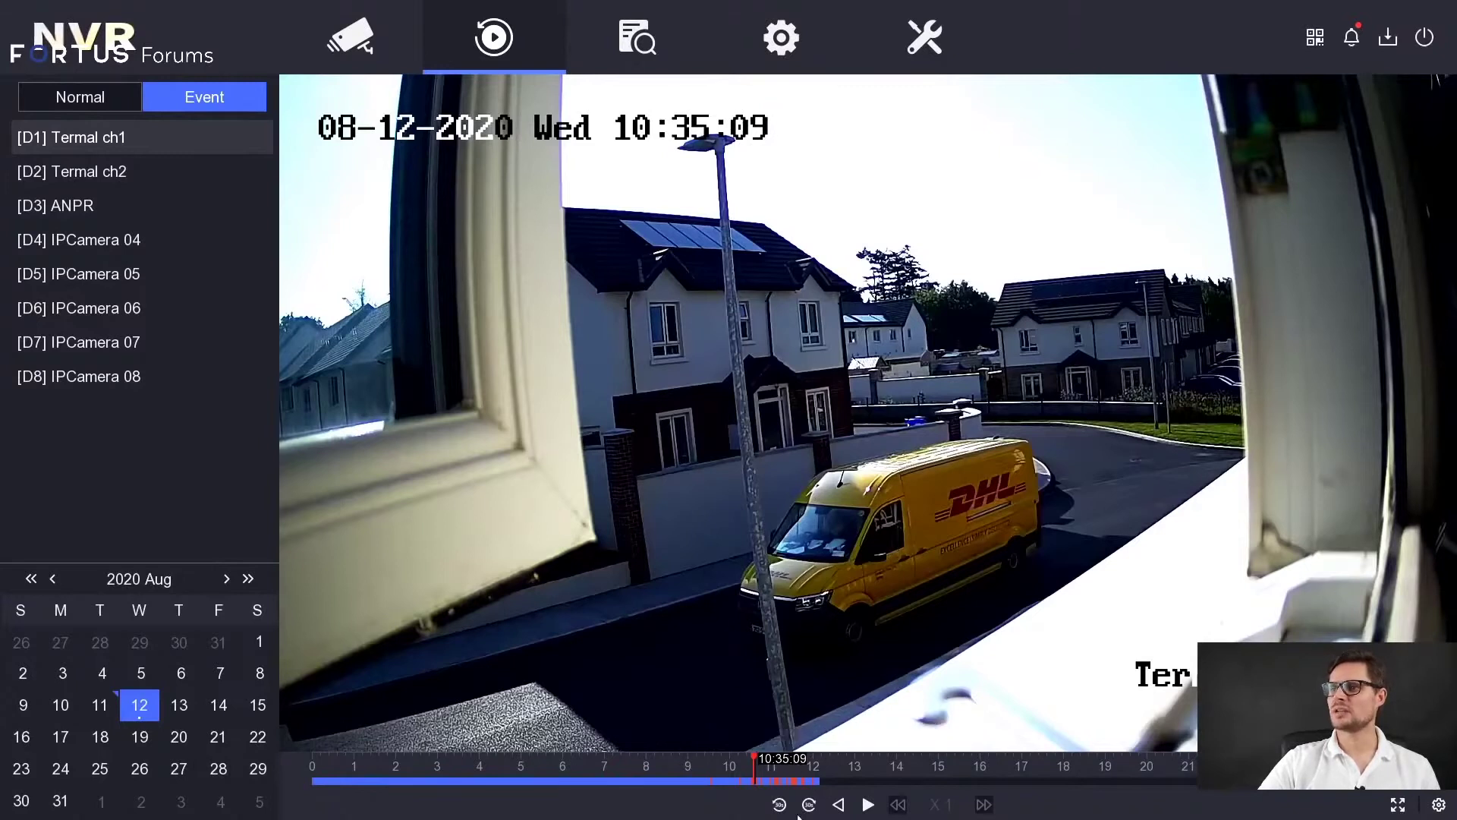
pyautogui.moveTo(732, 516)
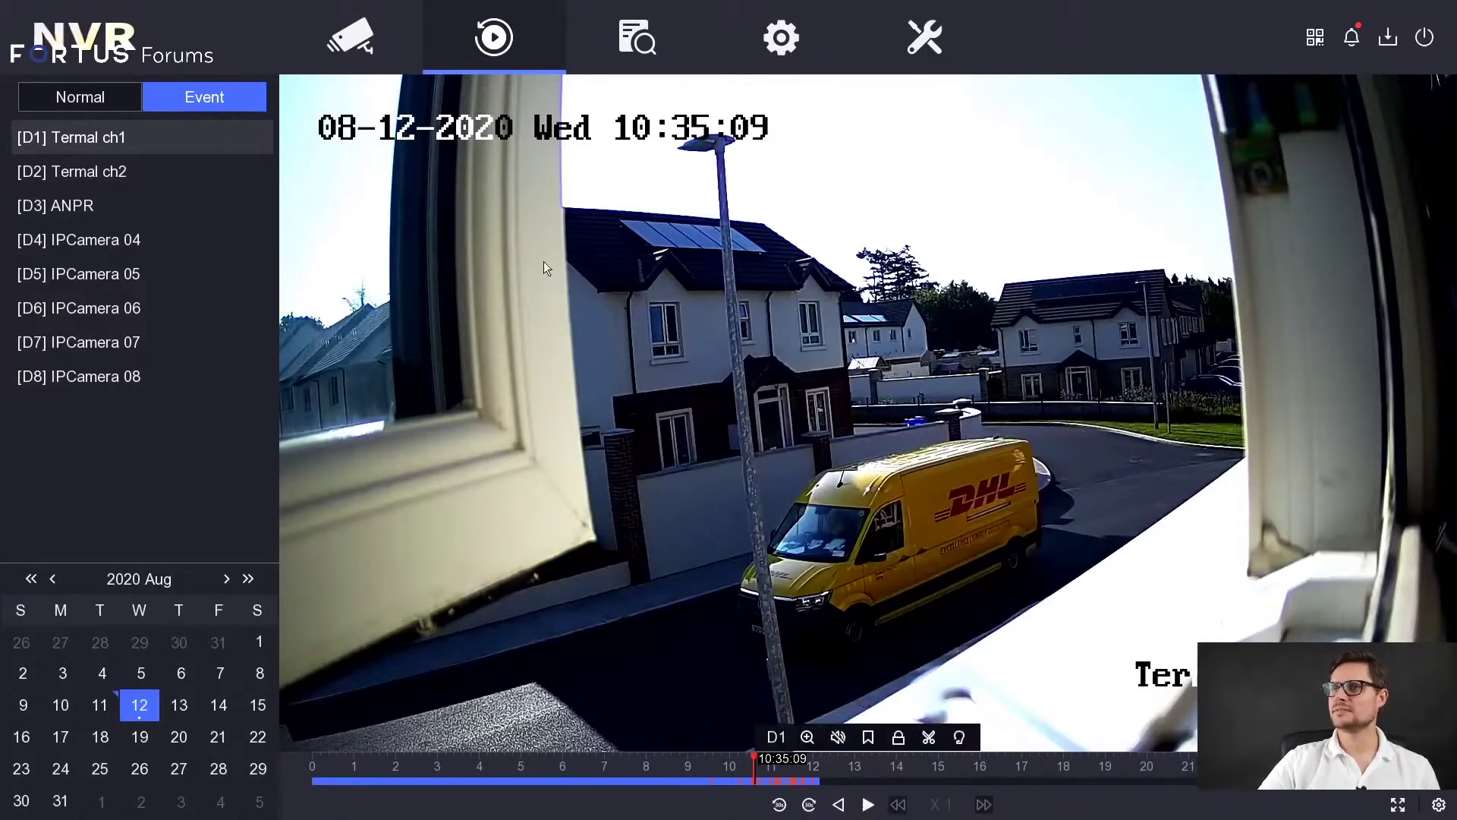
# Switch to normal playback of IPCamera 04 and jump through its recording at about 11:19, 10:37 and 11:50
pyautogui.click(94, 92)
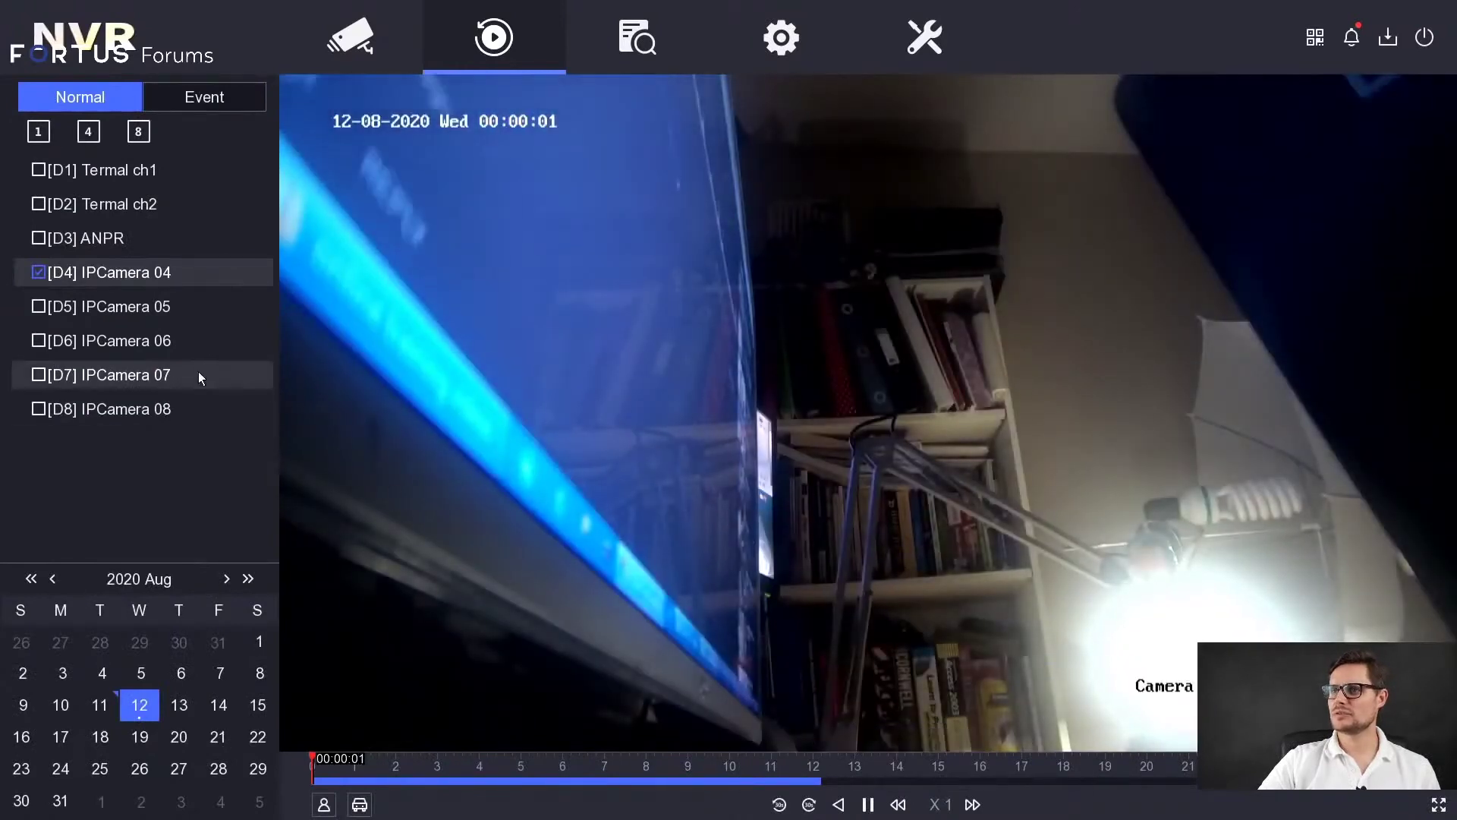
pyautogui.click(786, 771)
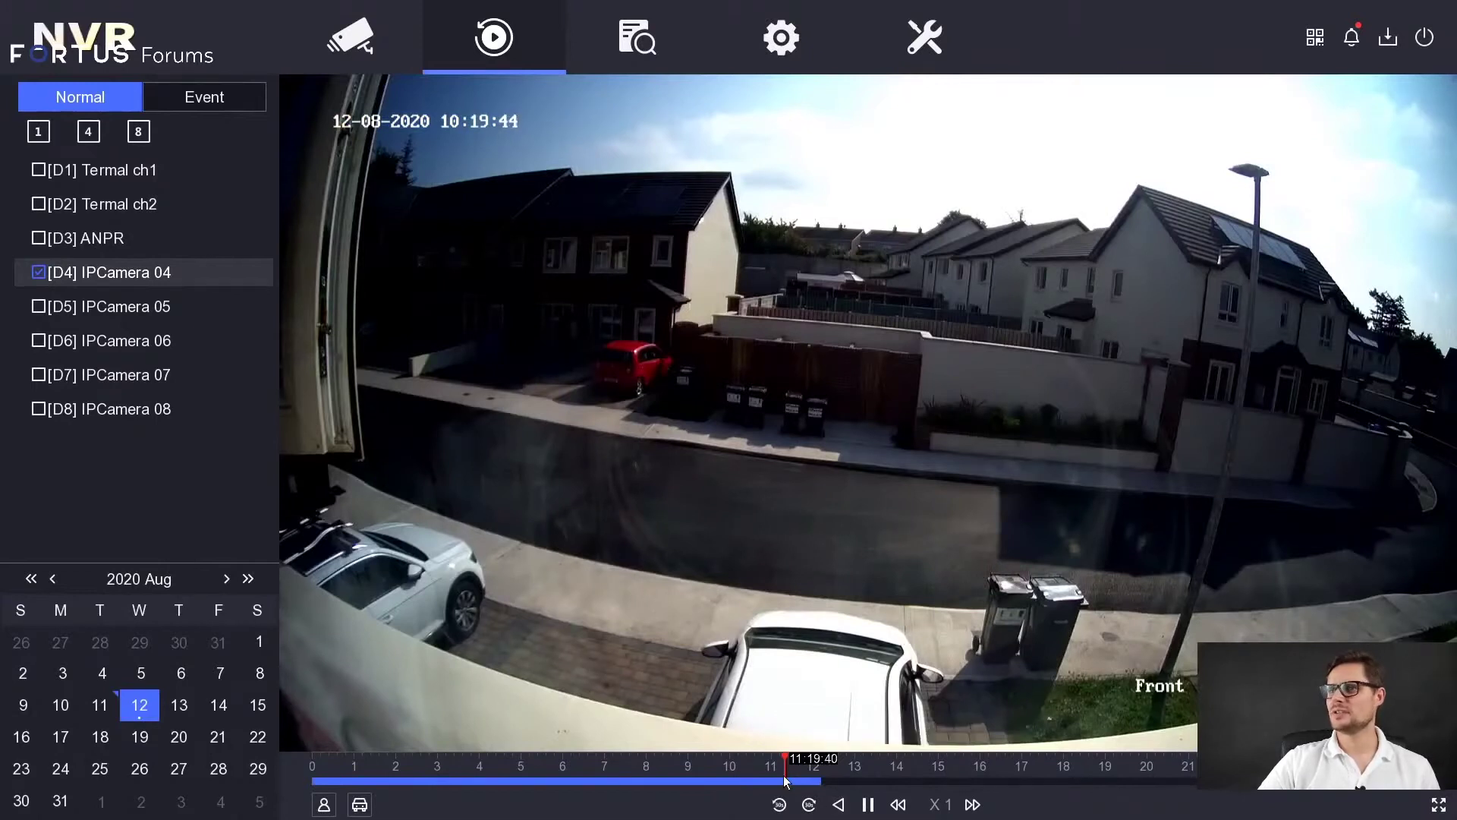
pyautogui.click(718, 779)
pyautogui.click(768, 782)
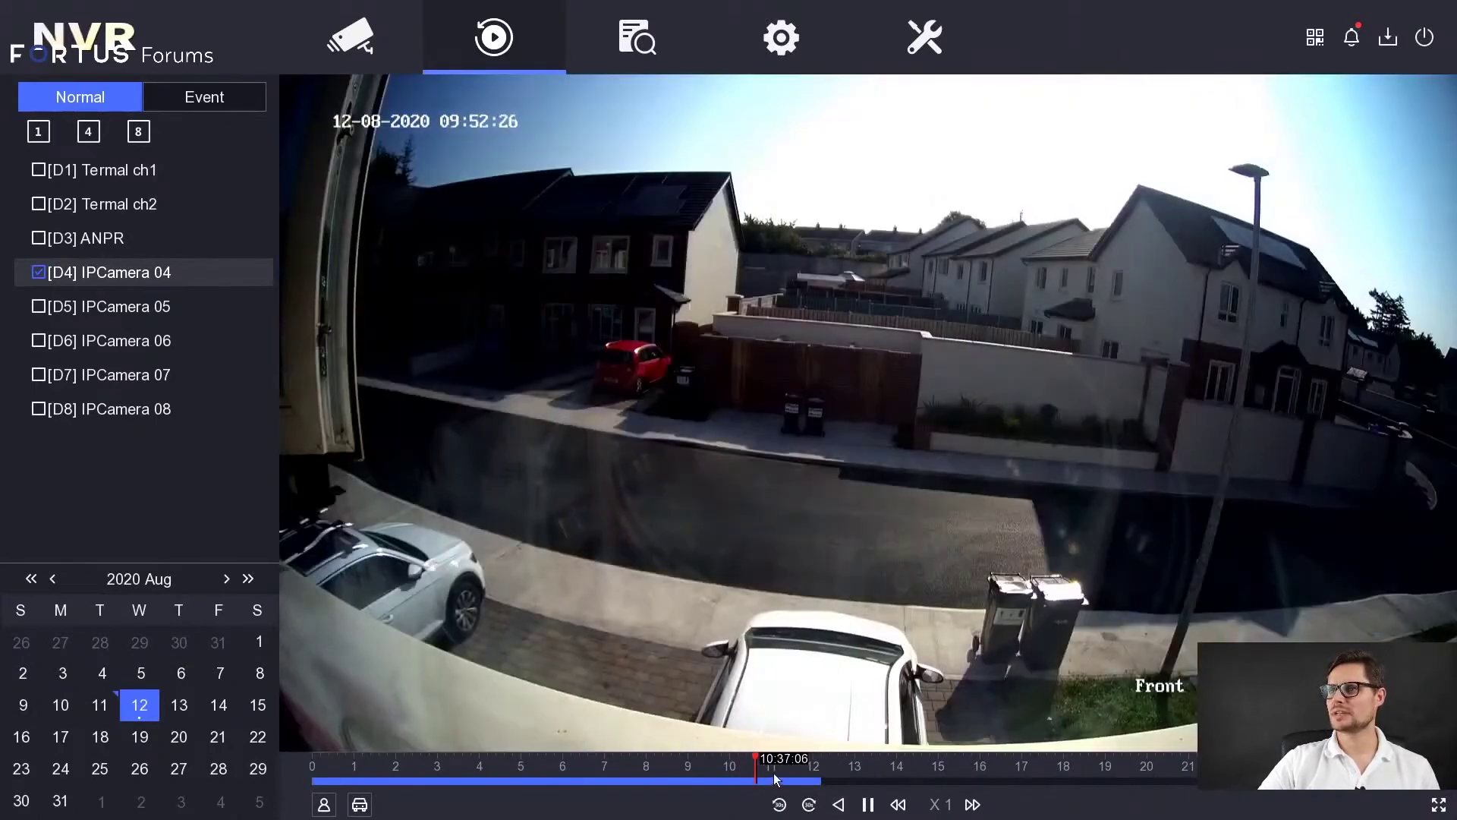
pyautogui.click(786, 777)
pyautogui.click(809, 774)
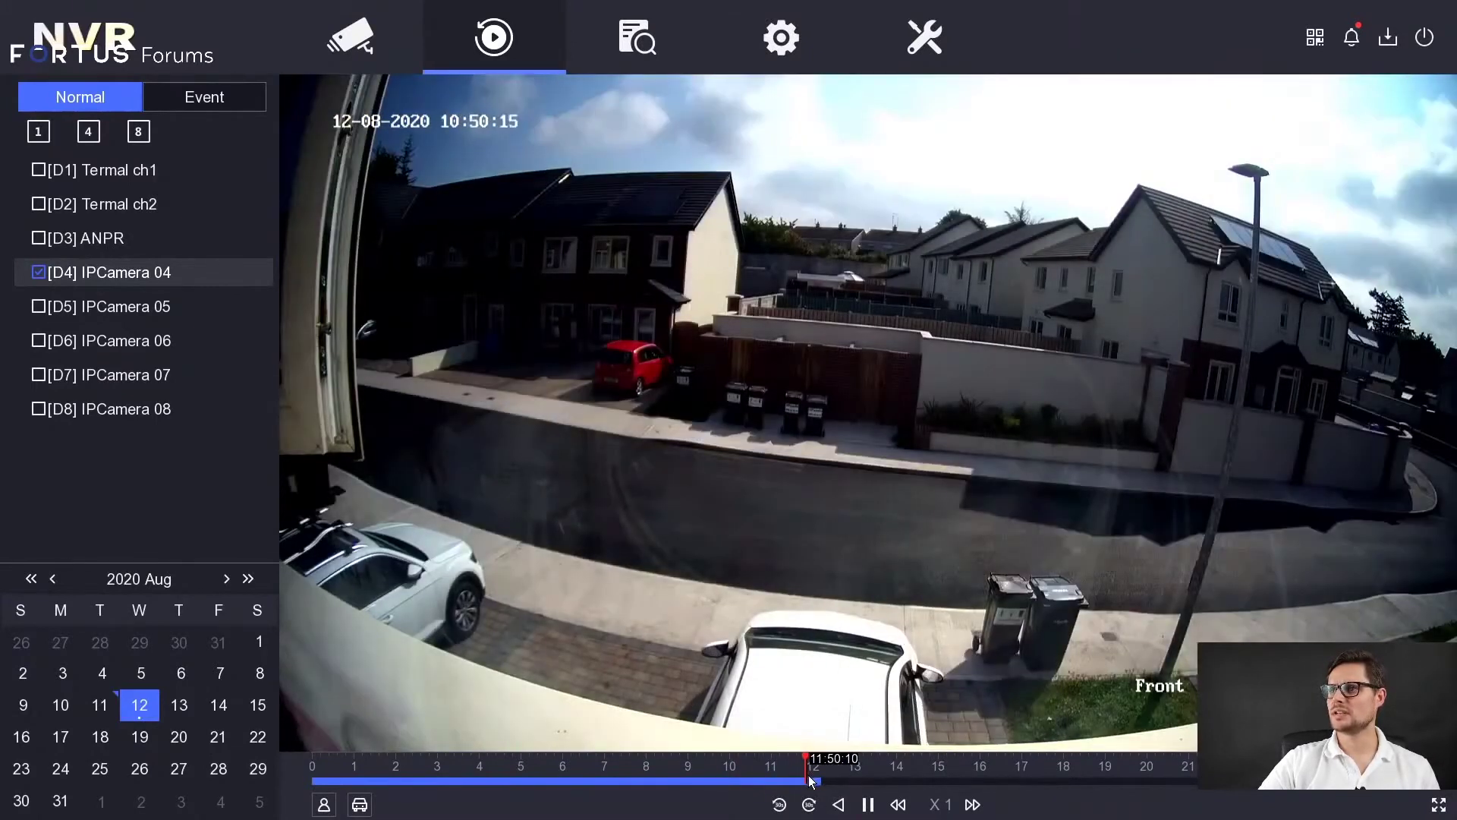
# Move the IPCamera 04 playback back to about 11:39, and settle on about 11:24
pyautogui.click(814, 772)
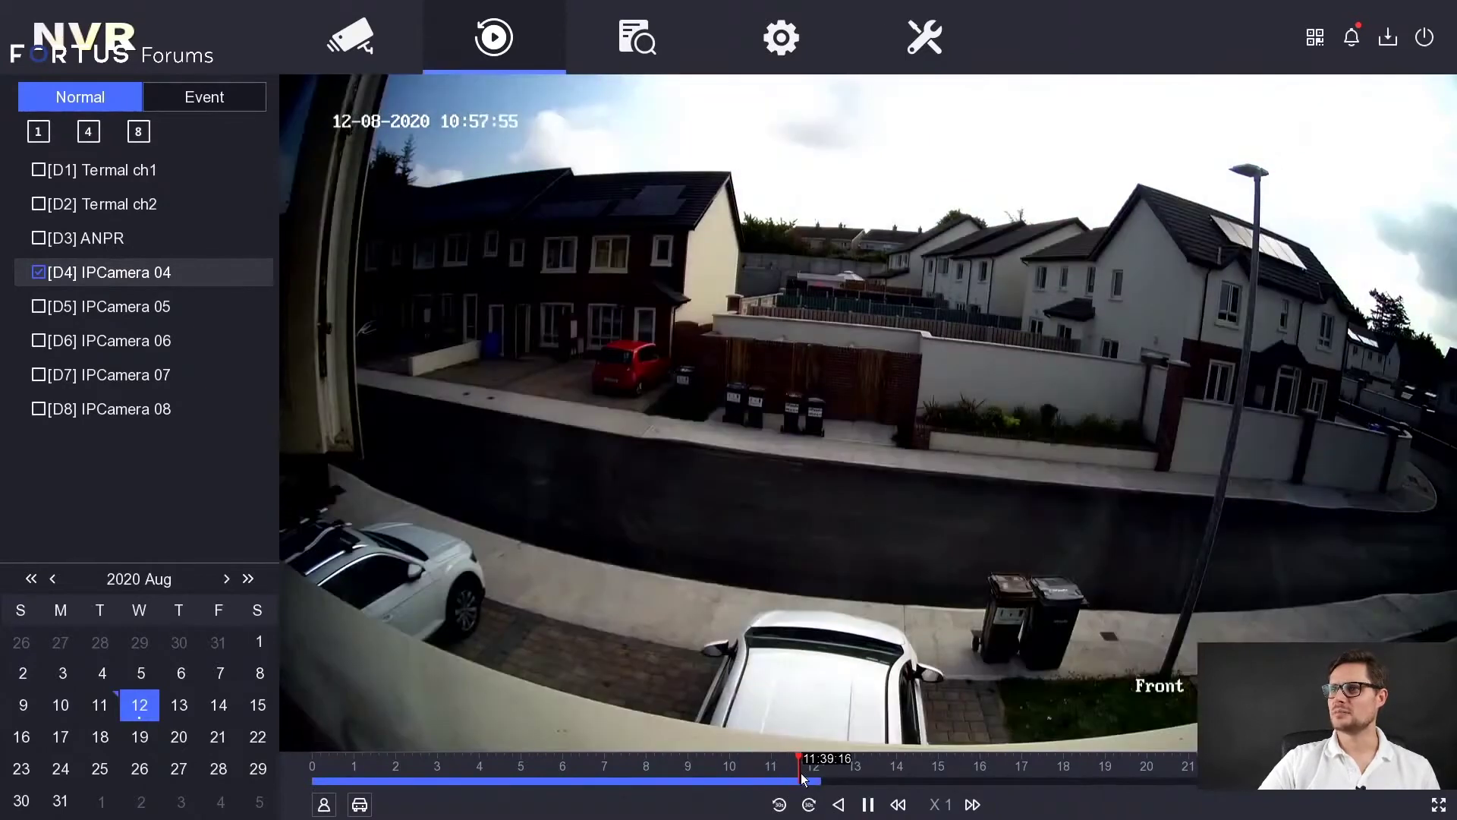
pyautogui.click(800, 772)
pyautogui.click(727, 774)
pyautogui.click(789, 775)
pyautogui.click(803, 777)
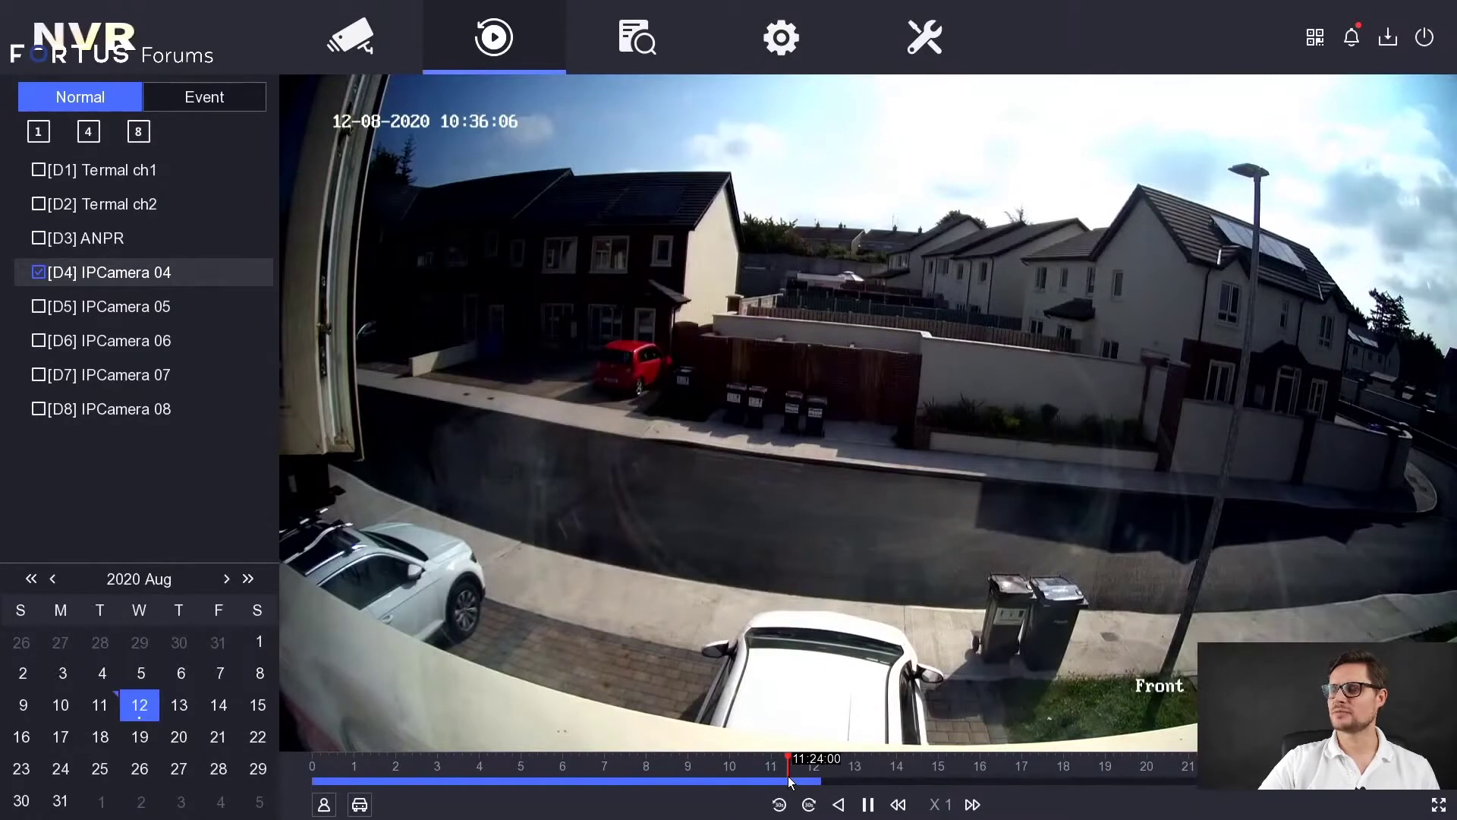
pyautogui.click(788, 775)
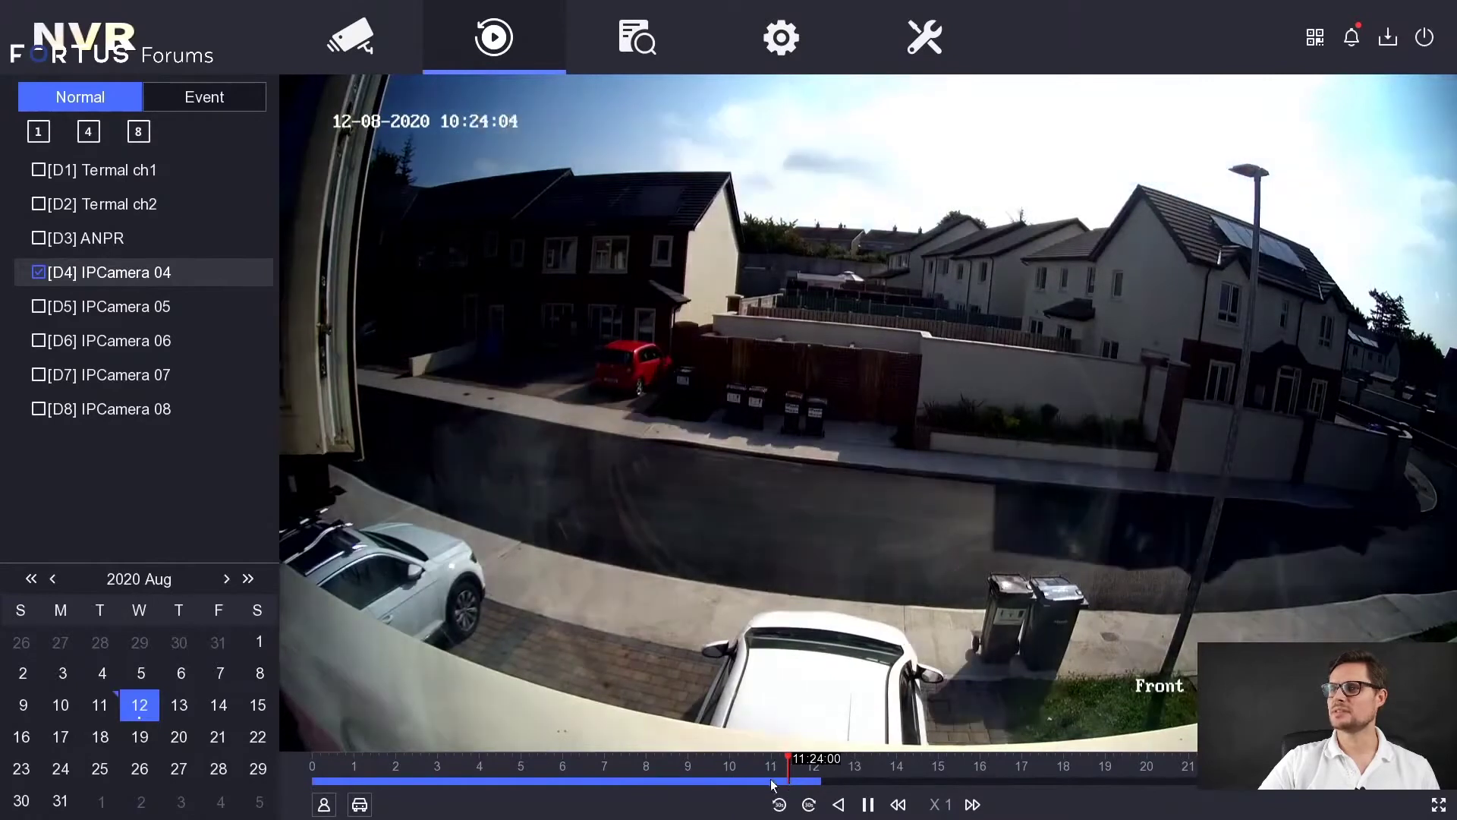
# Open the IPCamera 04 recording in 4-Period split playback
pyautogui.moveTo(756, 631)
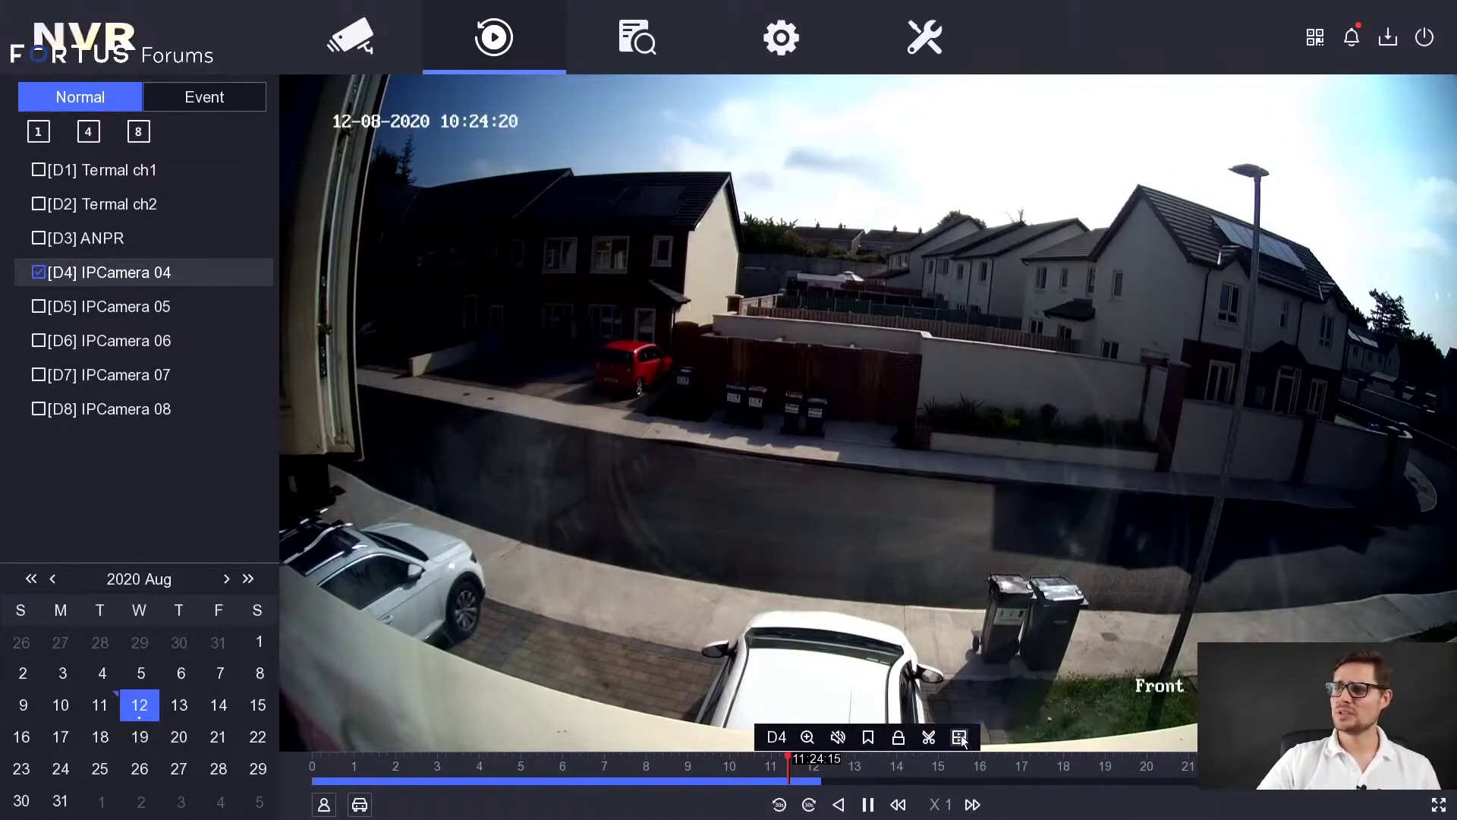
pyautogui.click(959, 737)
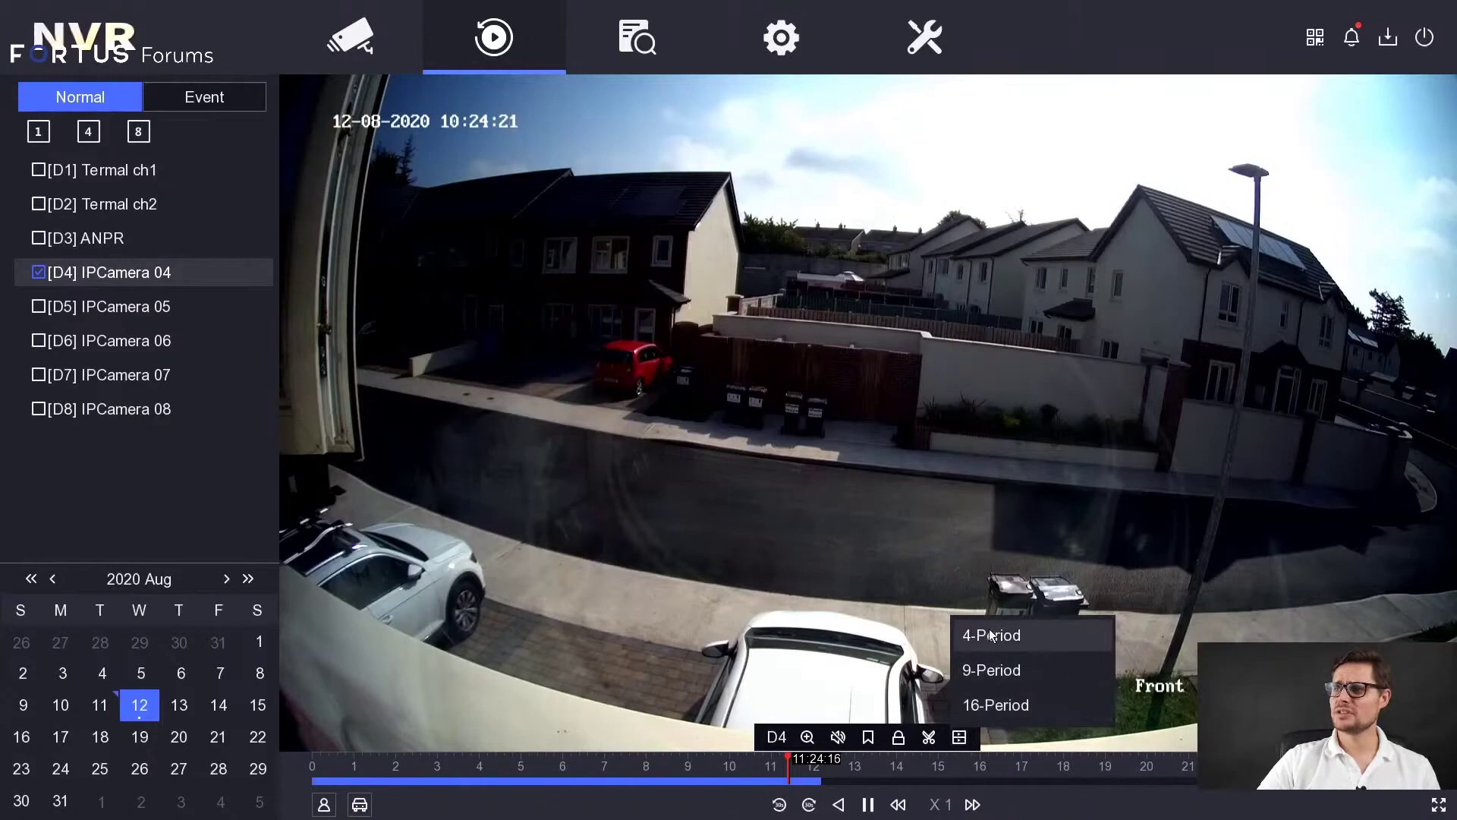
pyautogui.click(1031, 634)
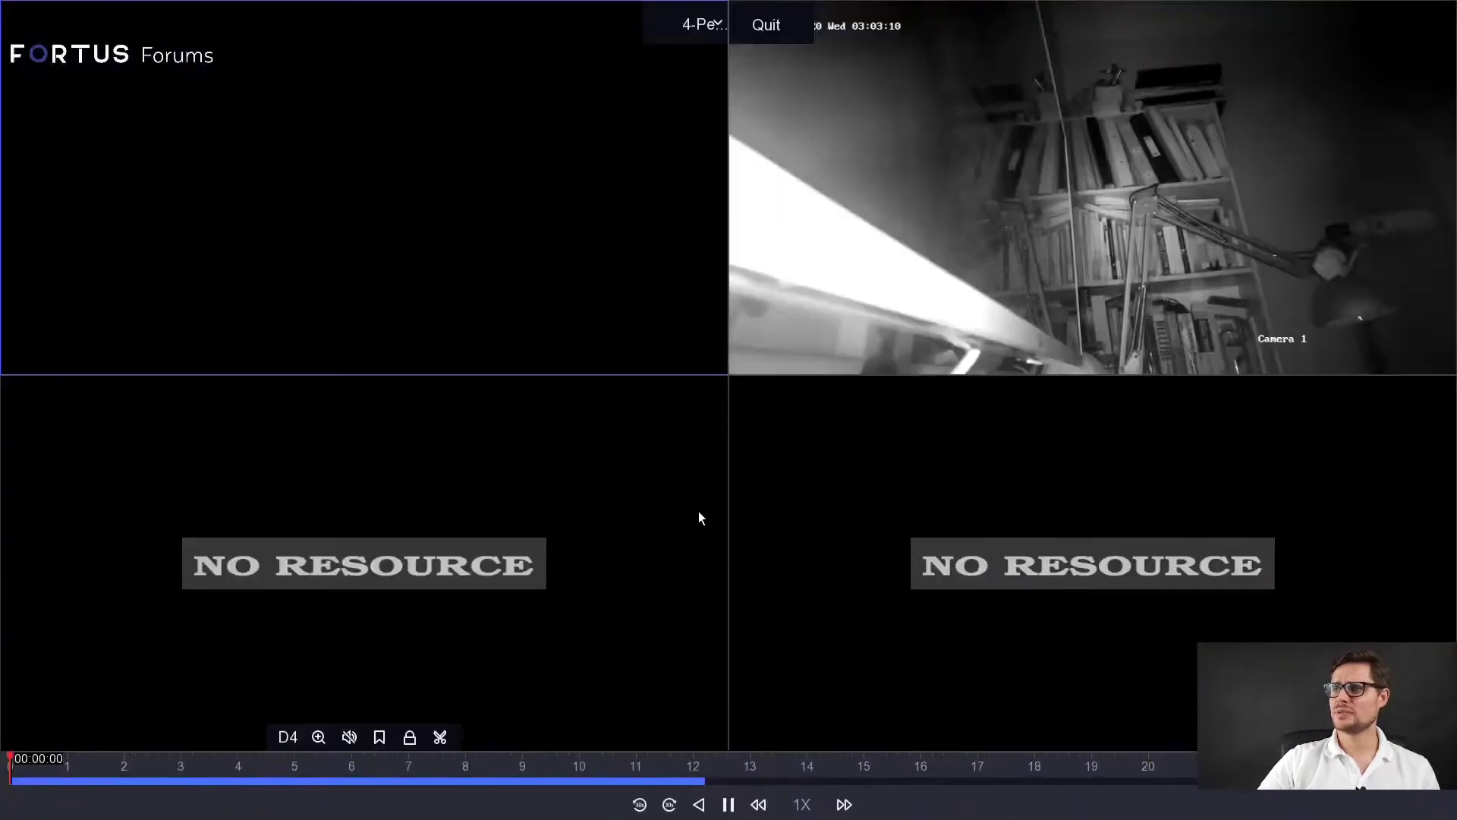
# Select the second, third and fourth periods in turn, and quit the split playback
pyautogui.click(789, 258)
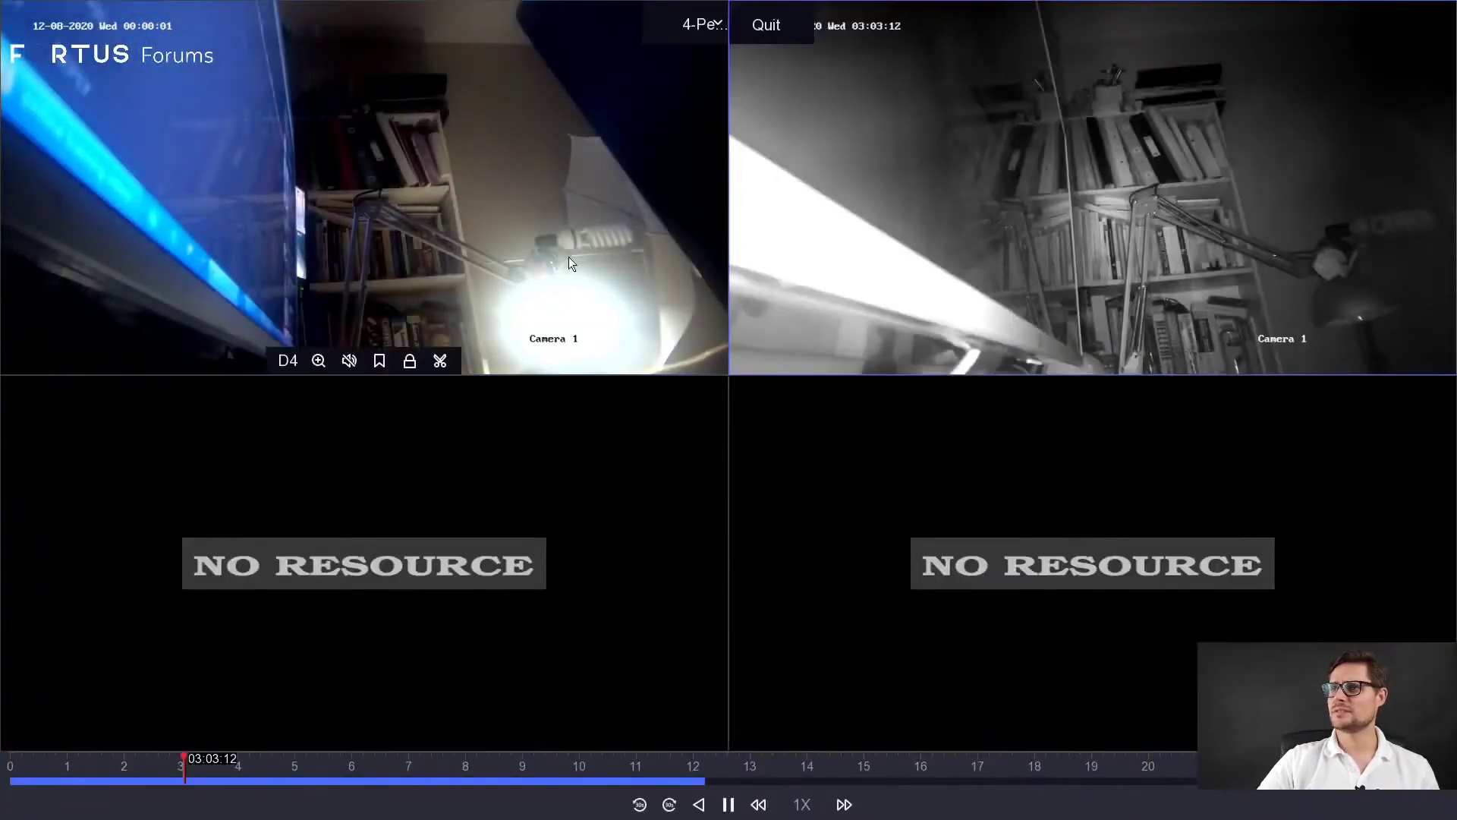
pyautogui.click(659, 434)
pyautogui.click(816, 483)
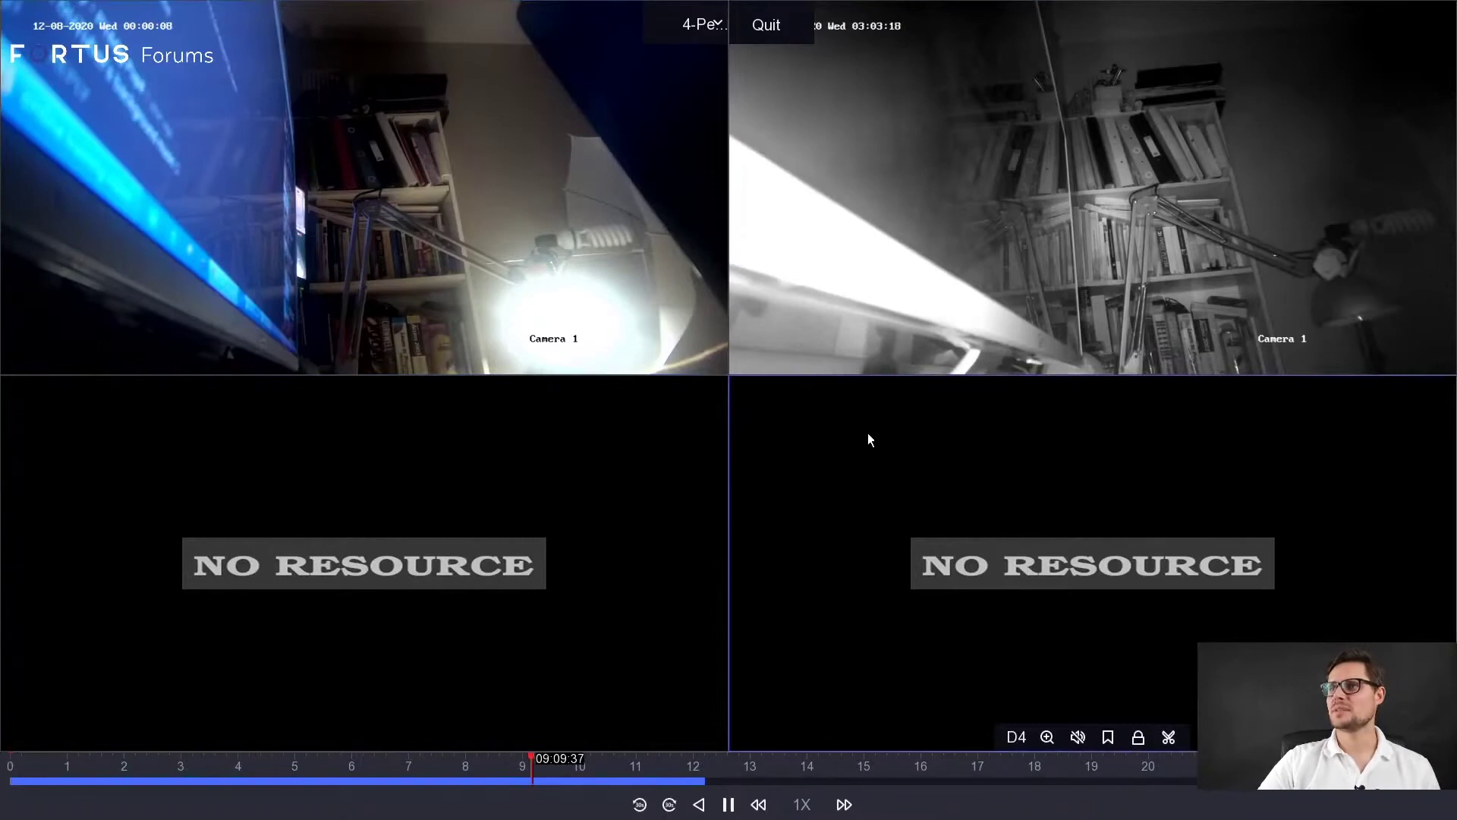
pyautogui.click(771, 29)
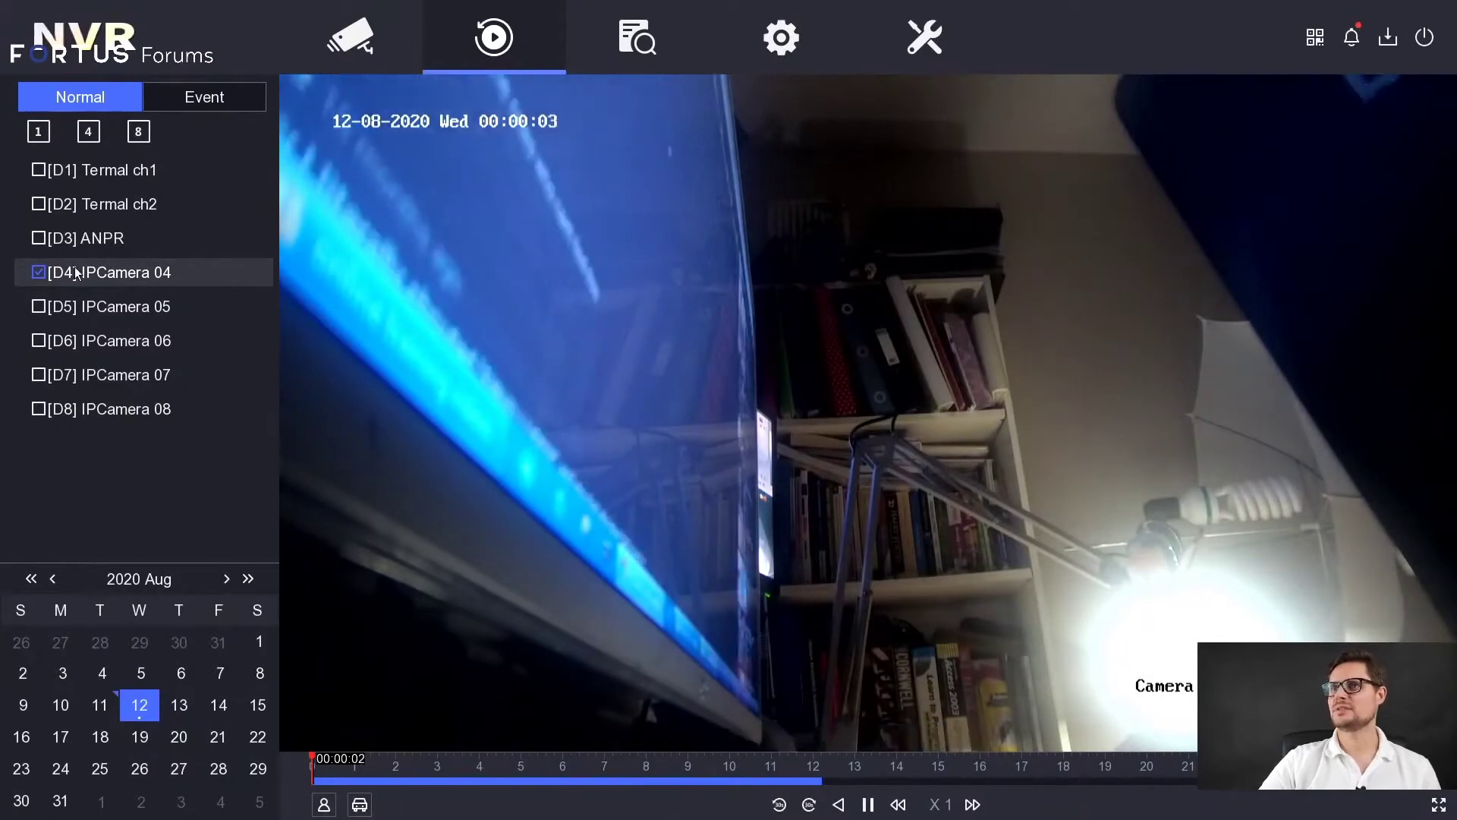
# Deselect IPCamera 04 in normal playback, and switch briefly to event playback and back
pyautogui.click(39, 272)
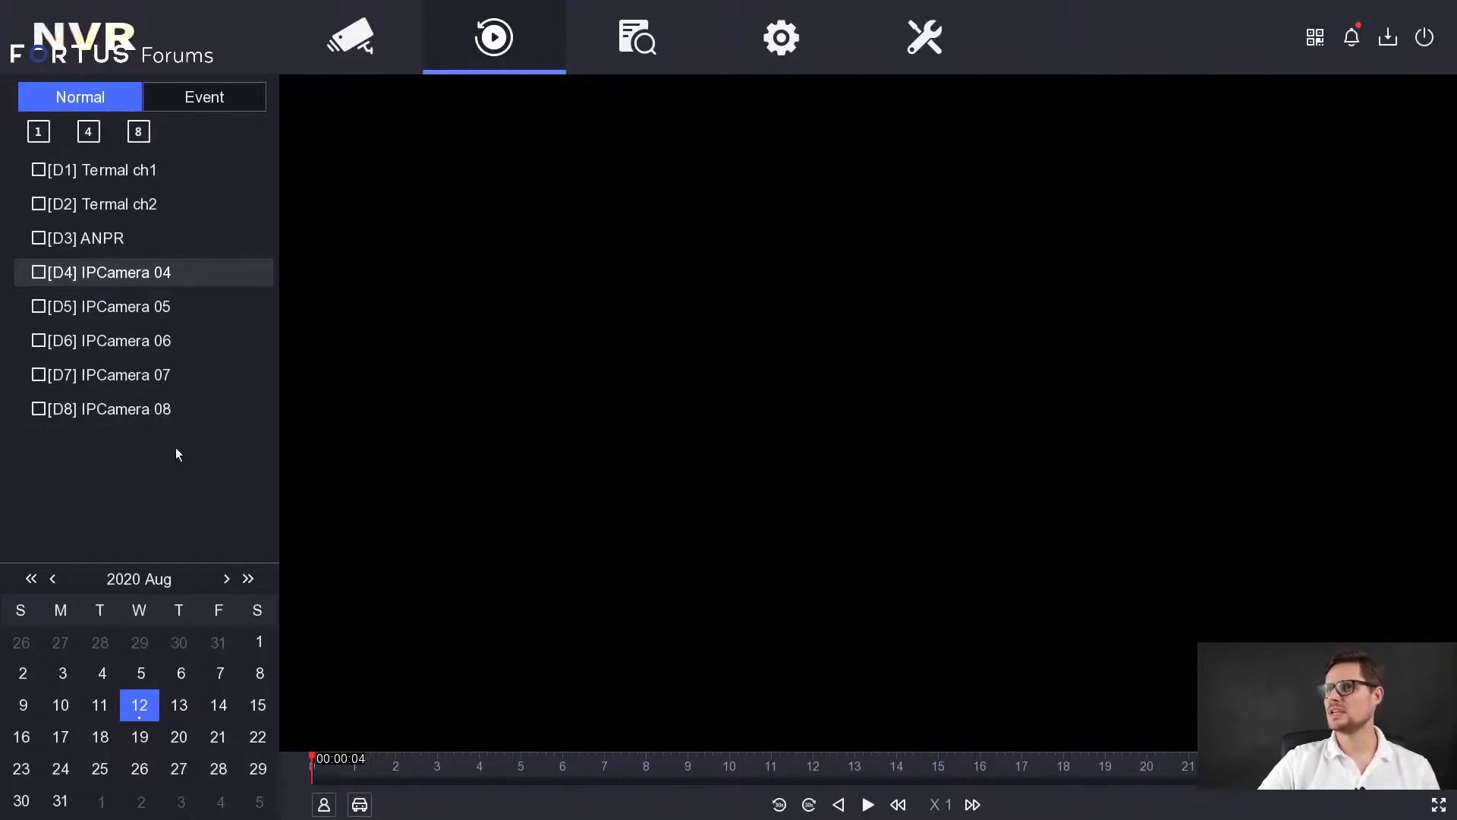
pyautogui.click(183, 94)
pyautogui.click(86, 97)
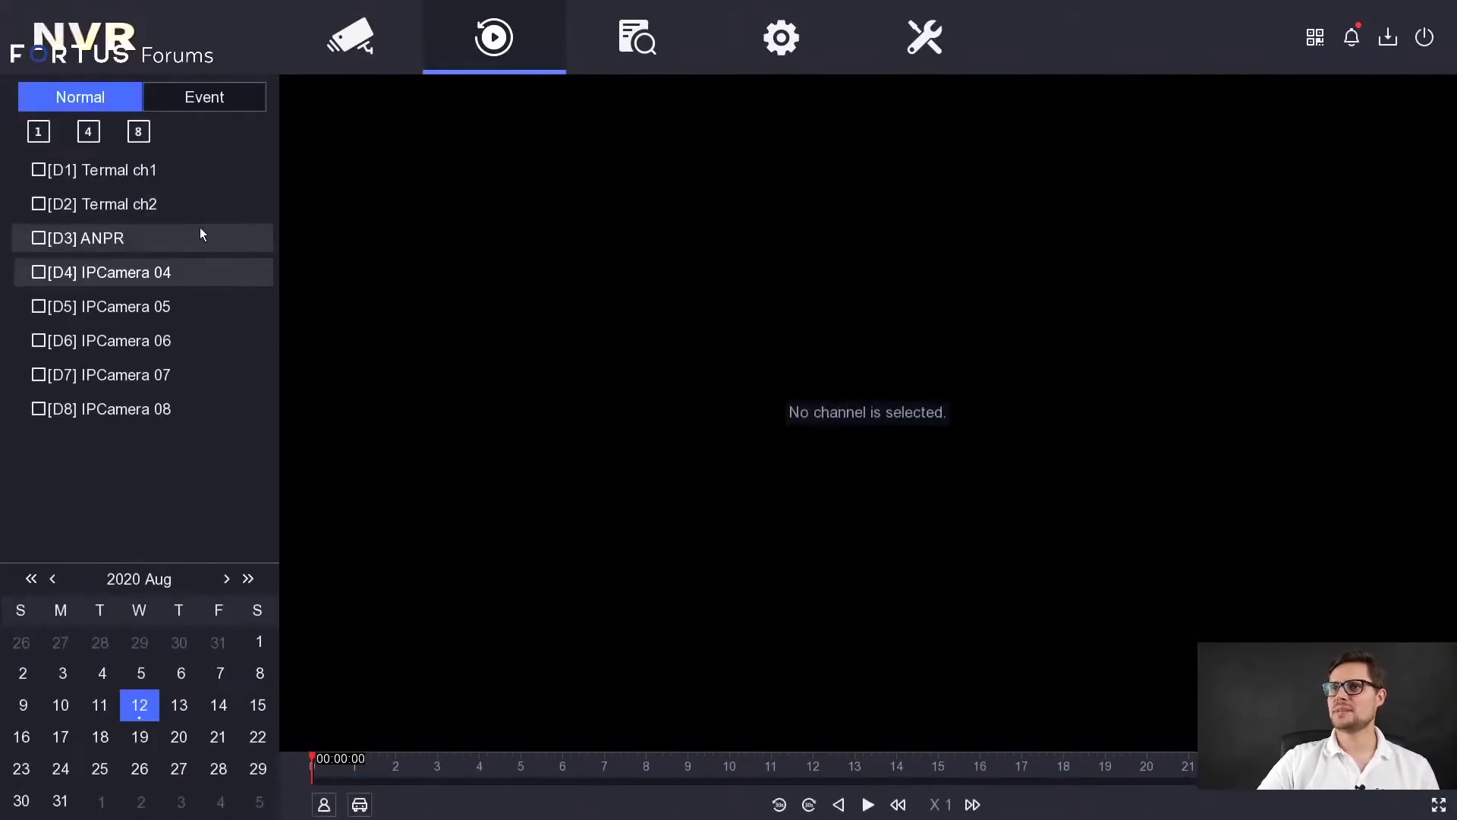
# Open the video search and limit its channels to D3
pyautogui.click(615, 37)
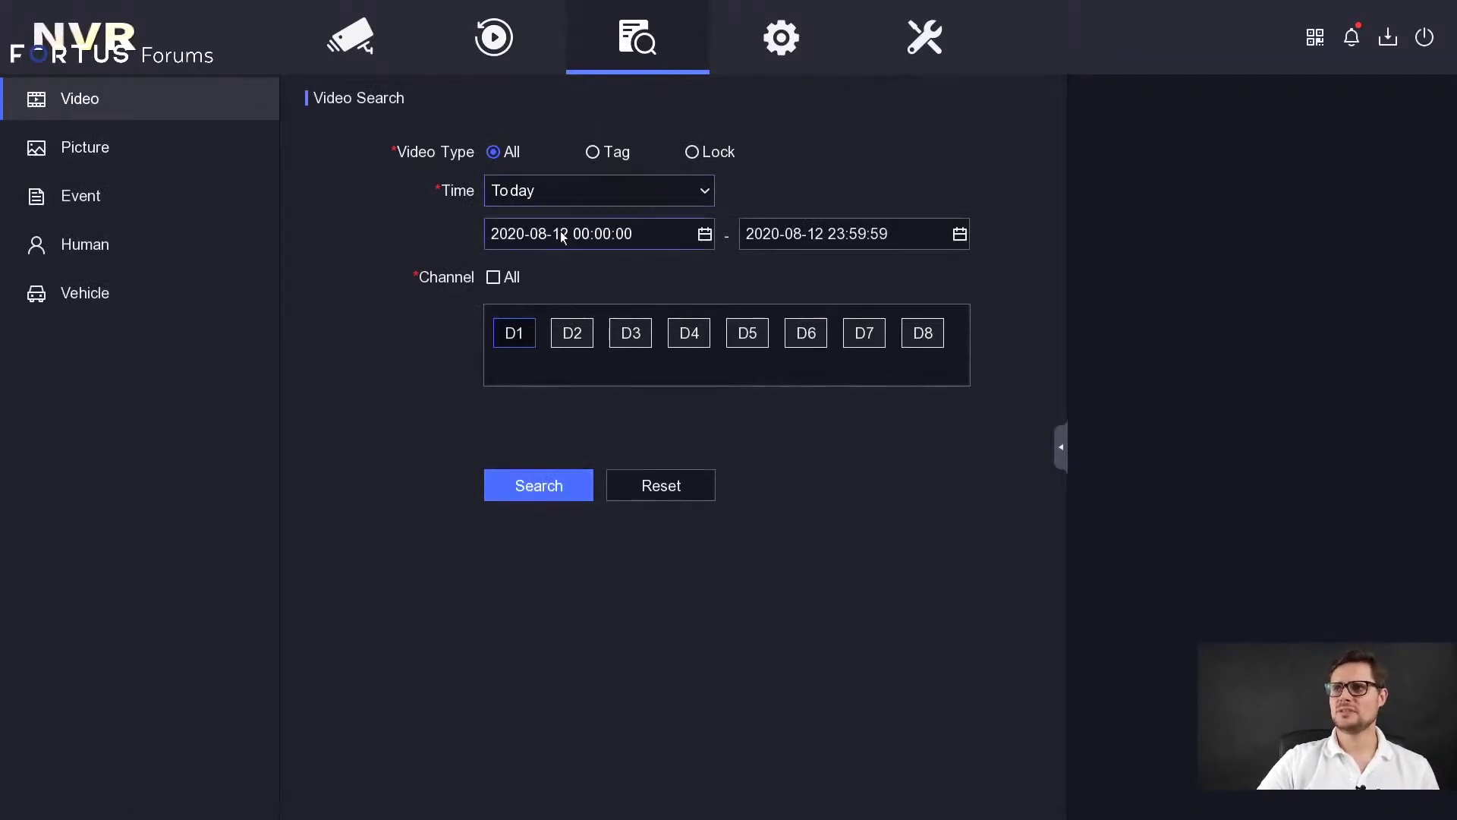
pyautogui.click(494, 277)
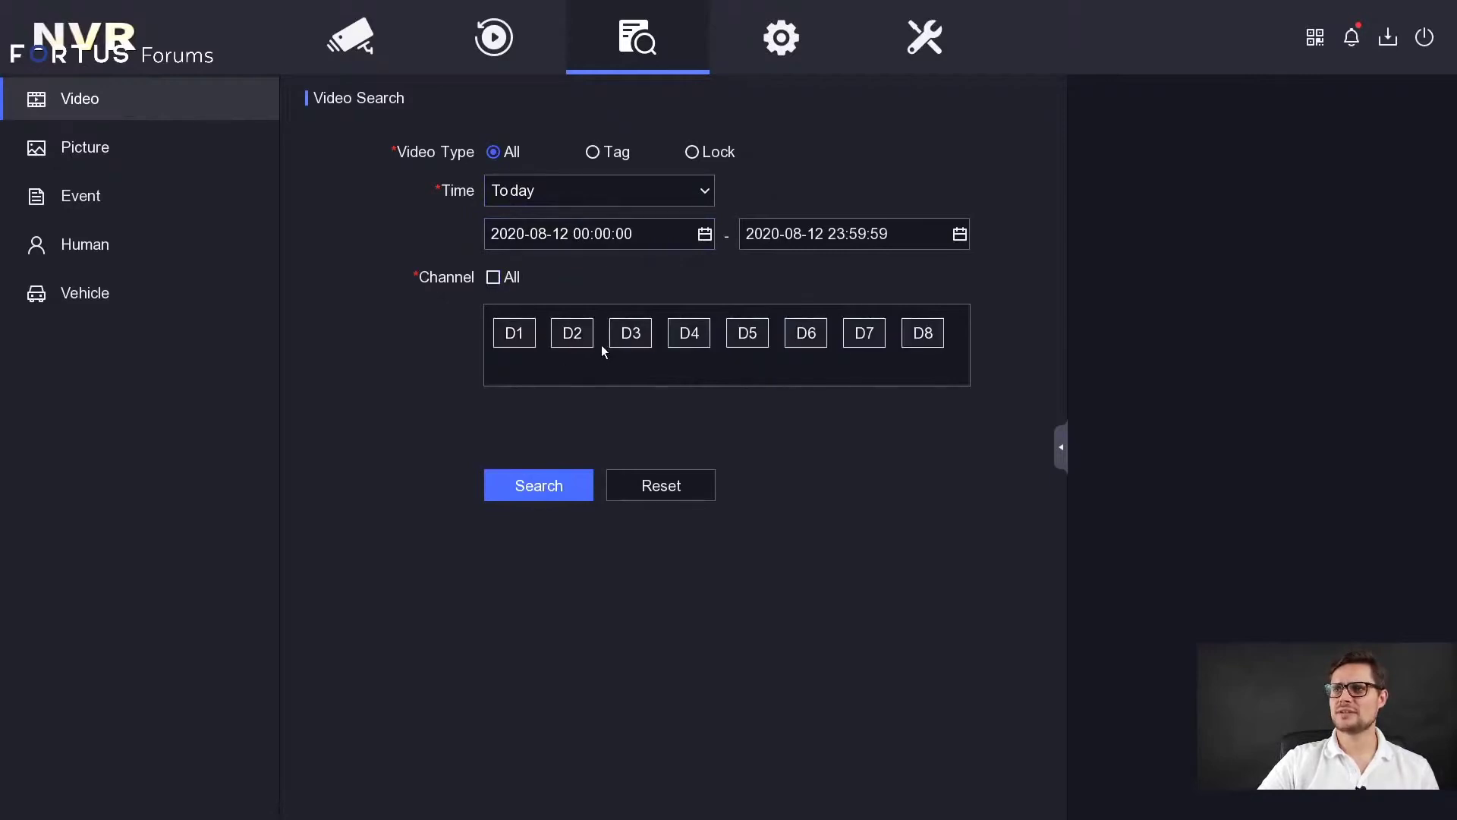
pyautogui.click(571, 335)
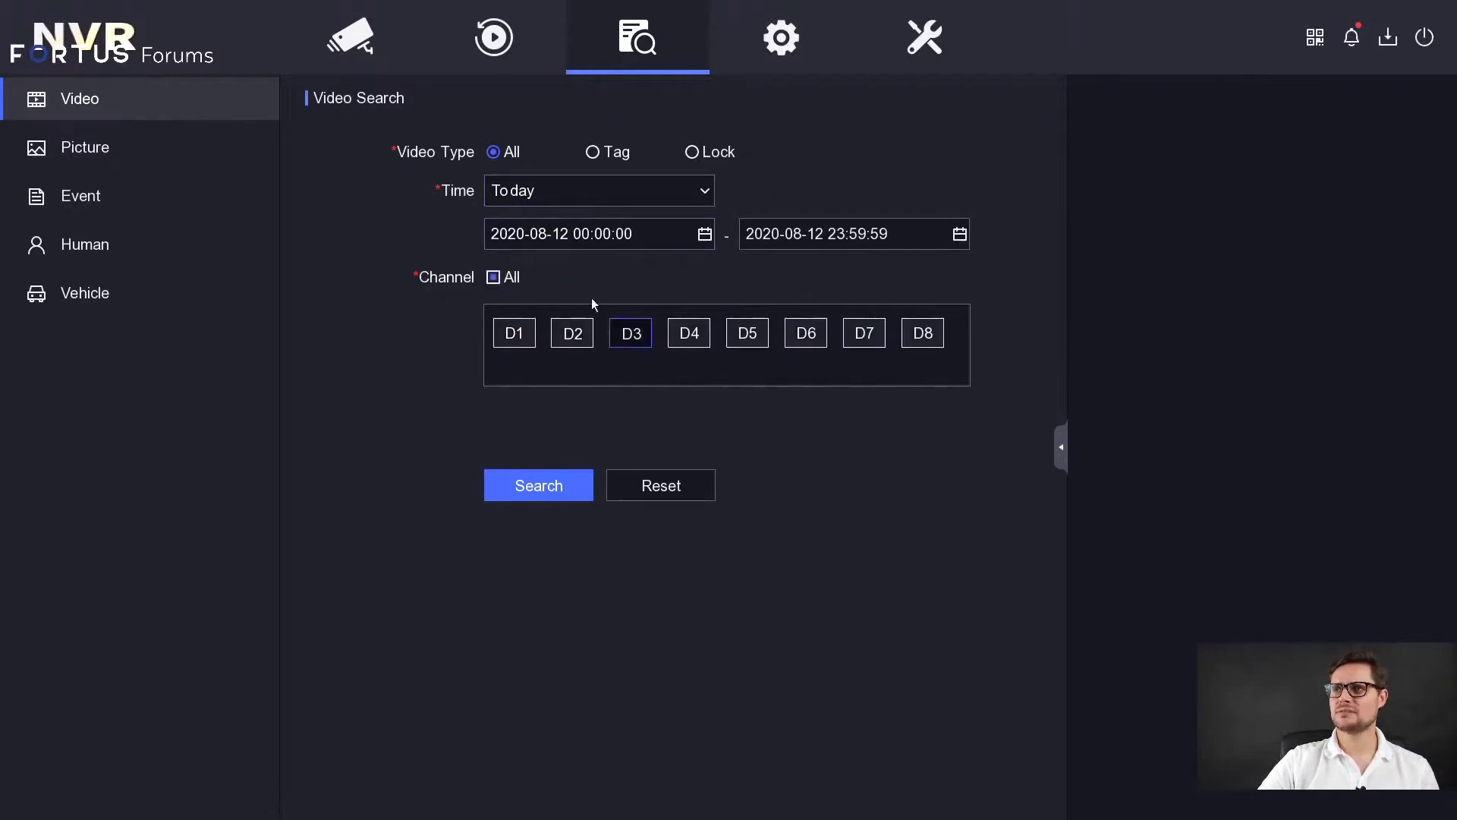
pyautogui.click(704, 234)
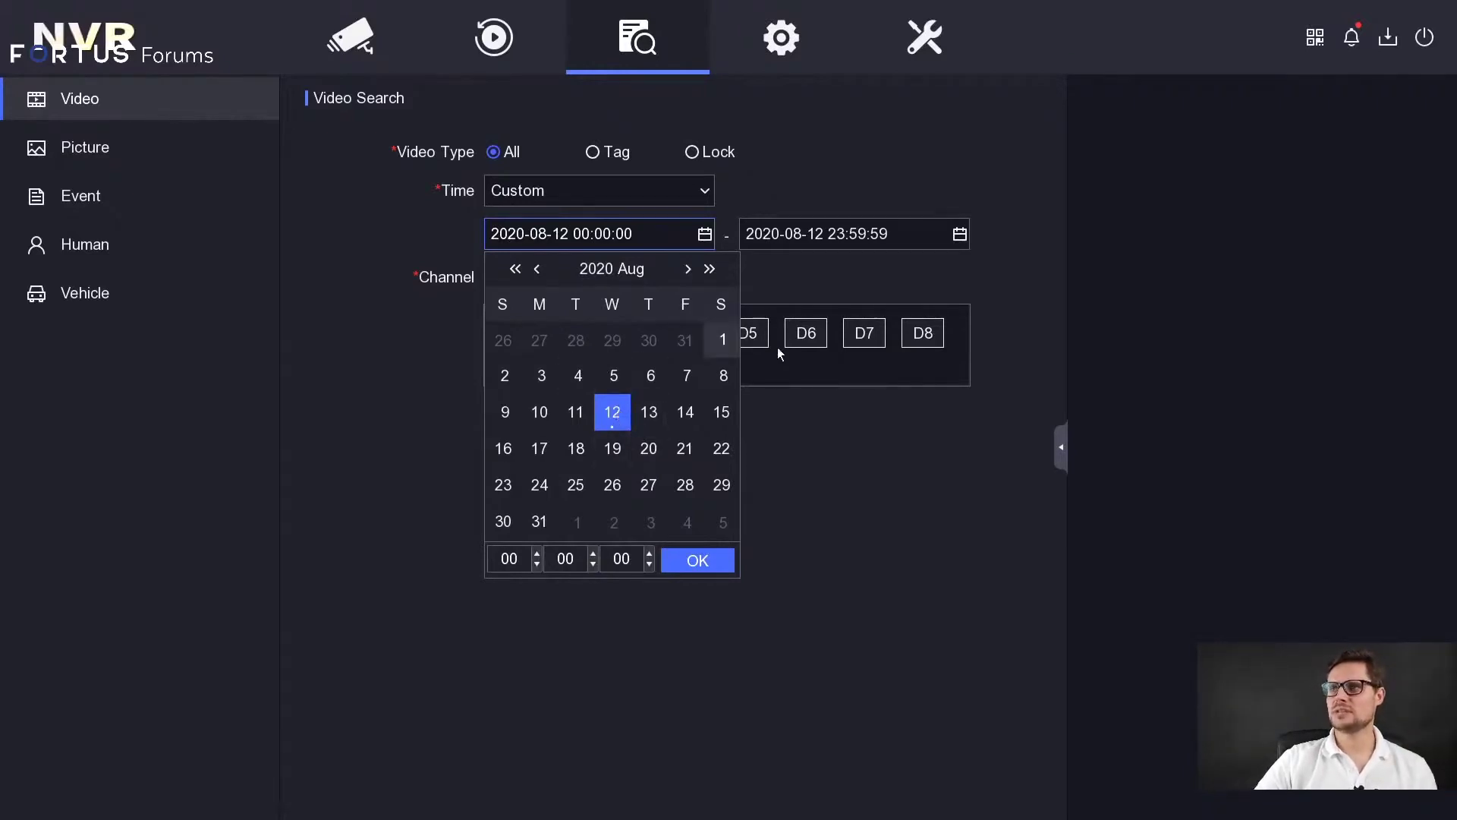
pyautogui.click(765, 469)
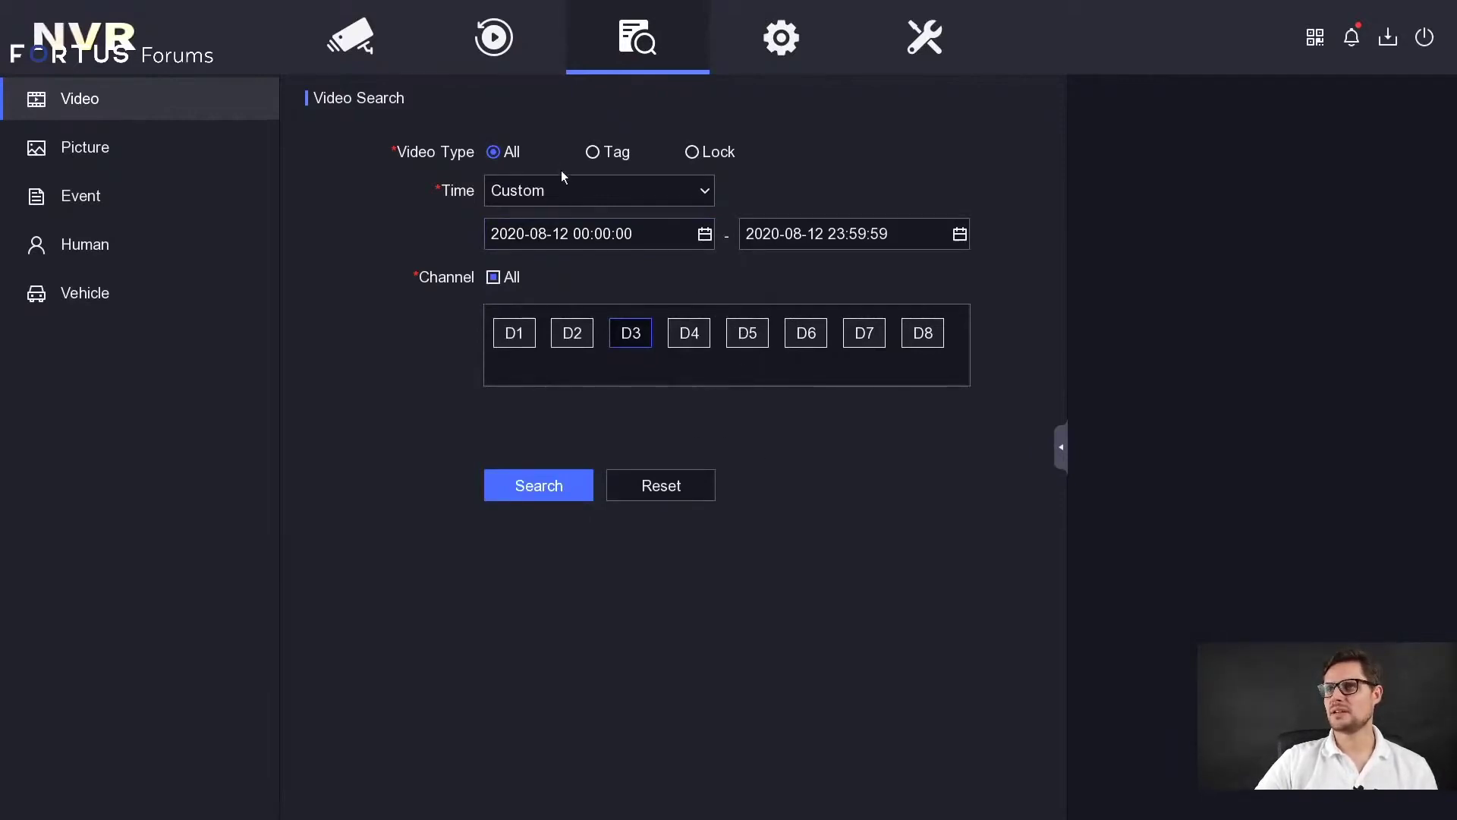
pyautogui.click(689, 237)
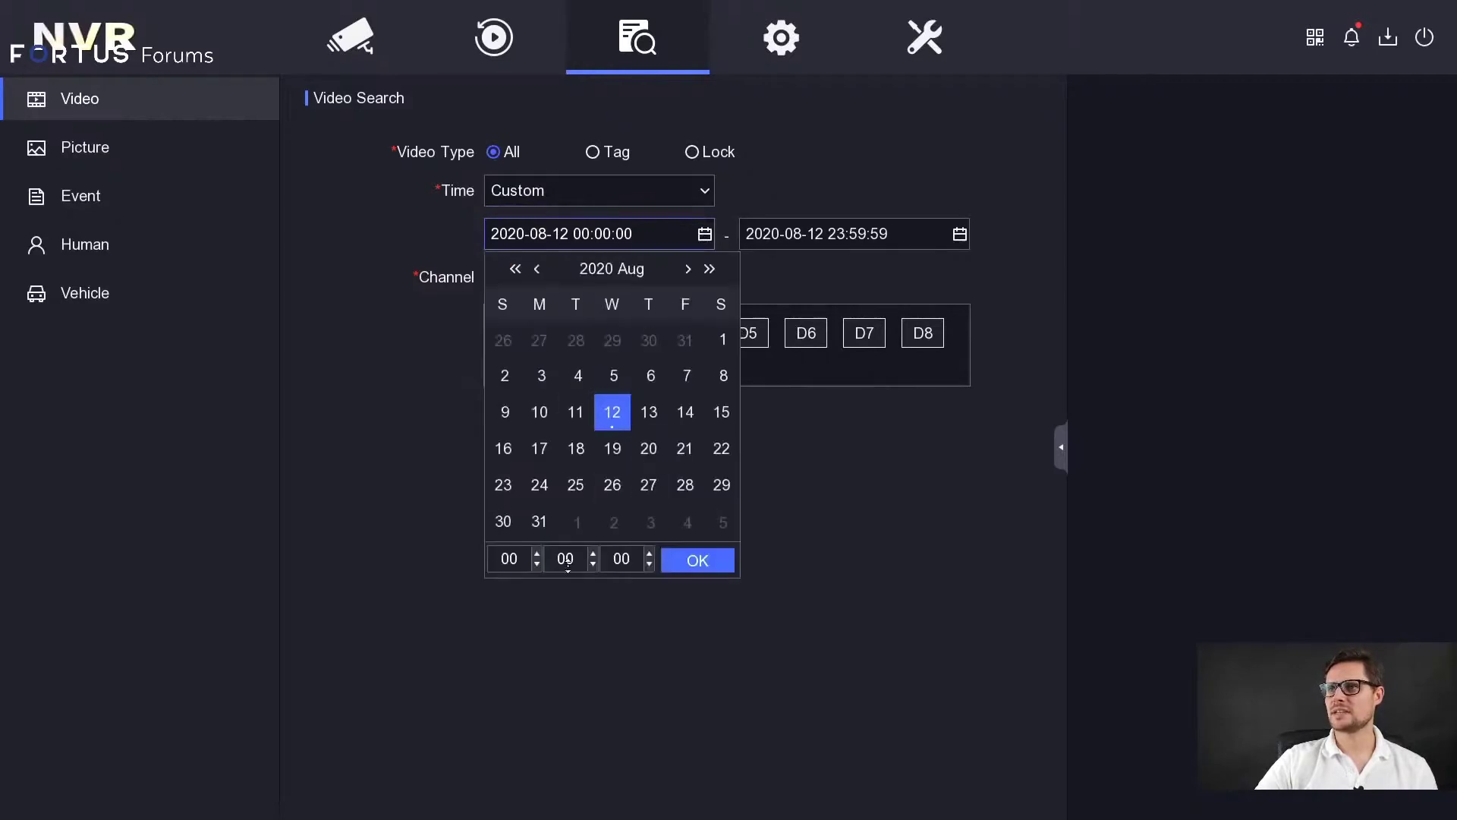
pyautogui.click(838, 504)
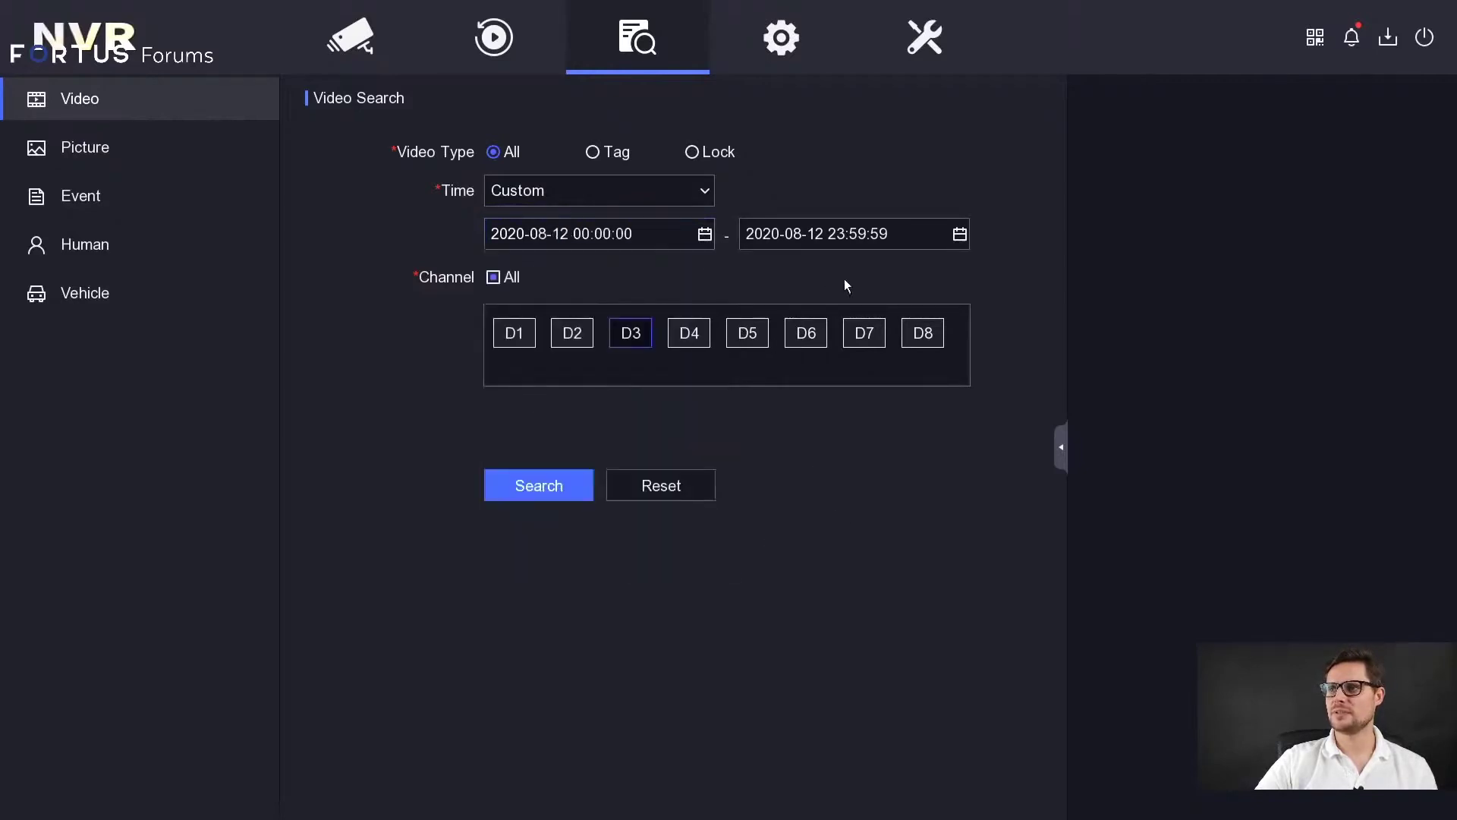
pyautogui.click(556, 484)
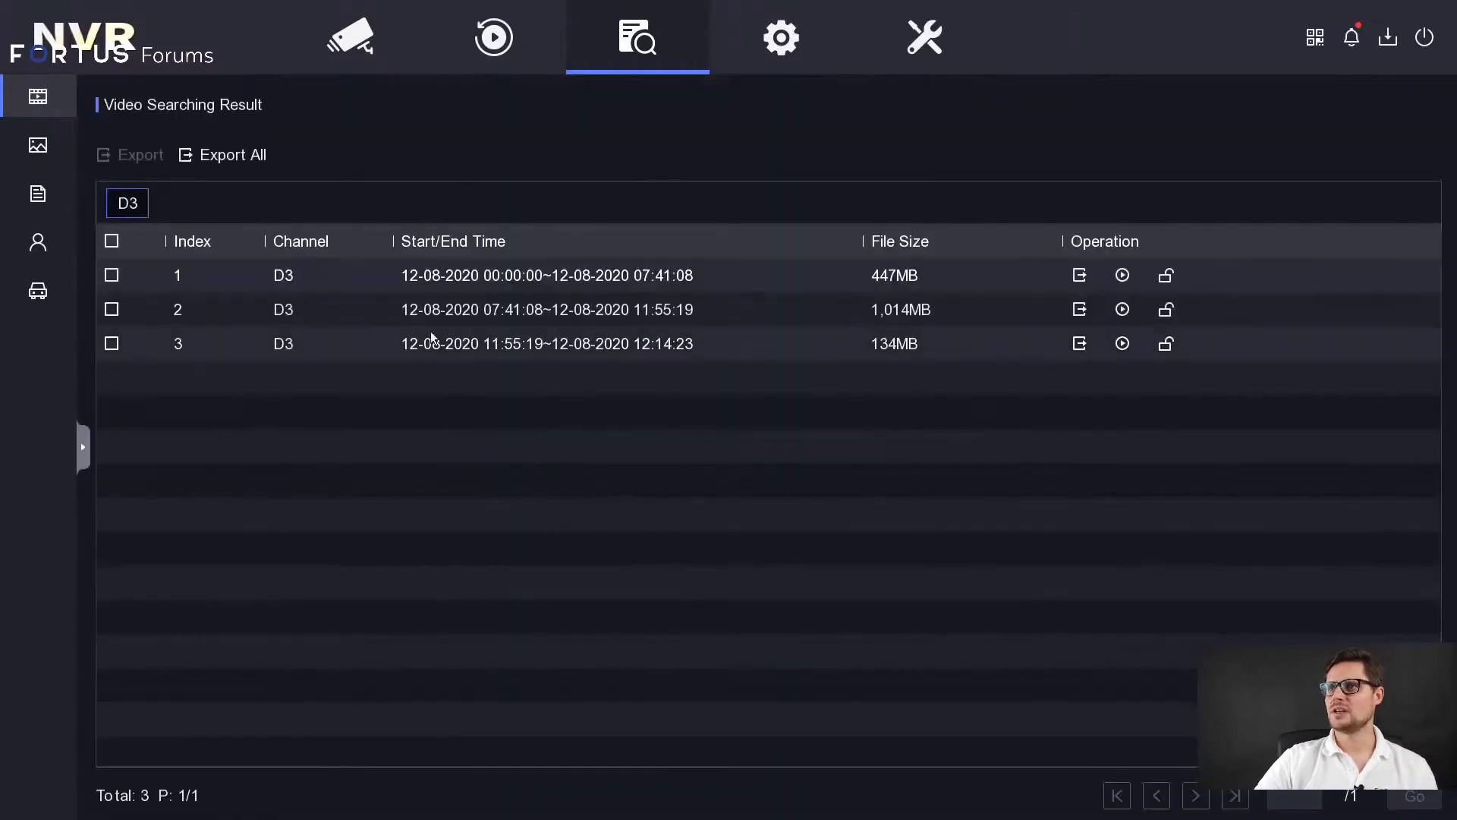
# Select D3 recordings 2 and 3 in the search results and start exporting them as Video and log
pyautogui.click(110, 310)
pyautogui.click(112, 343)
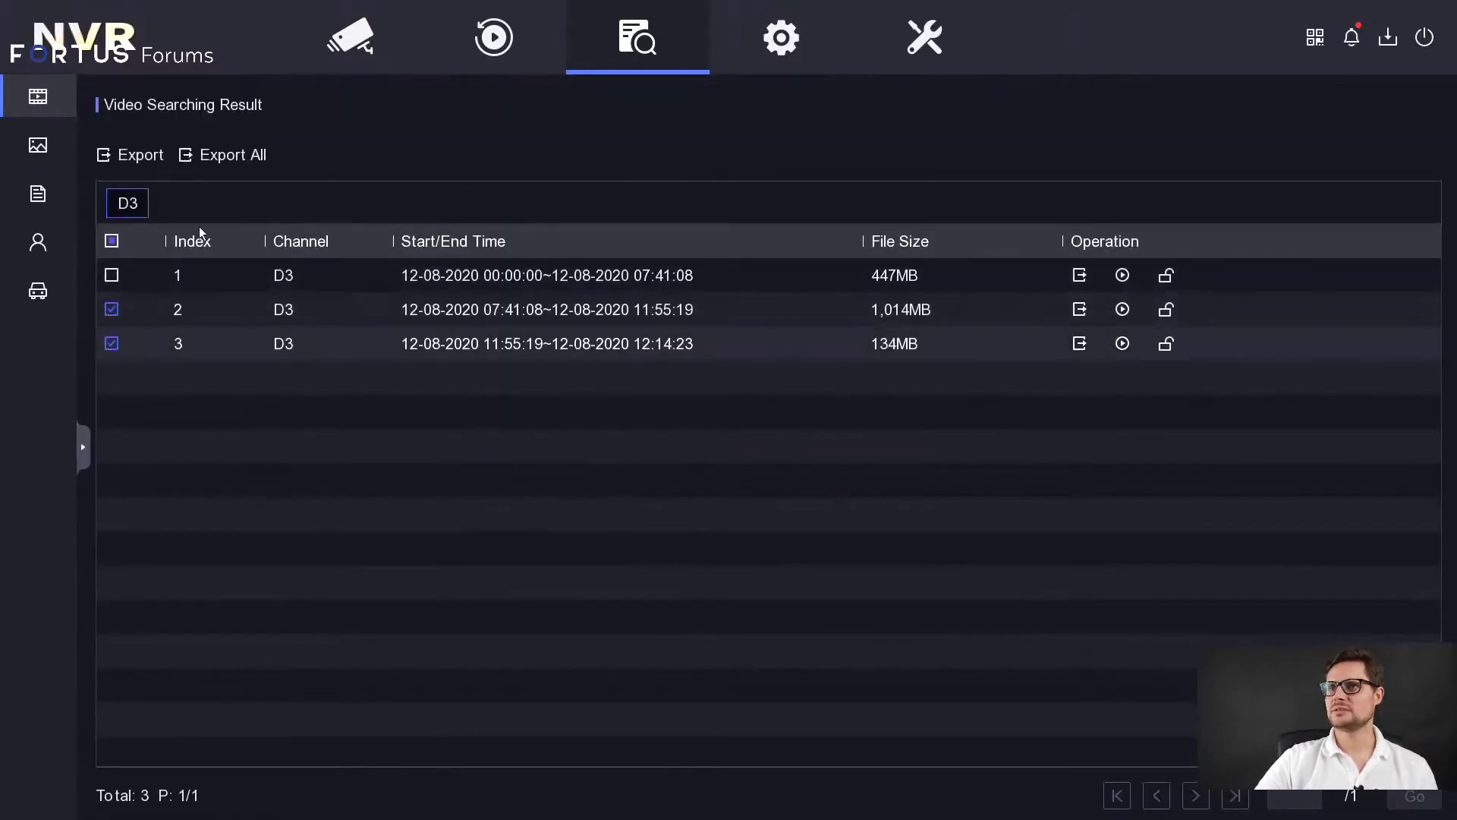
pyautogui.click(133, 155)
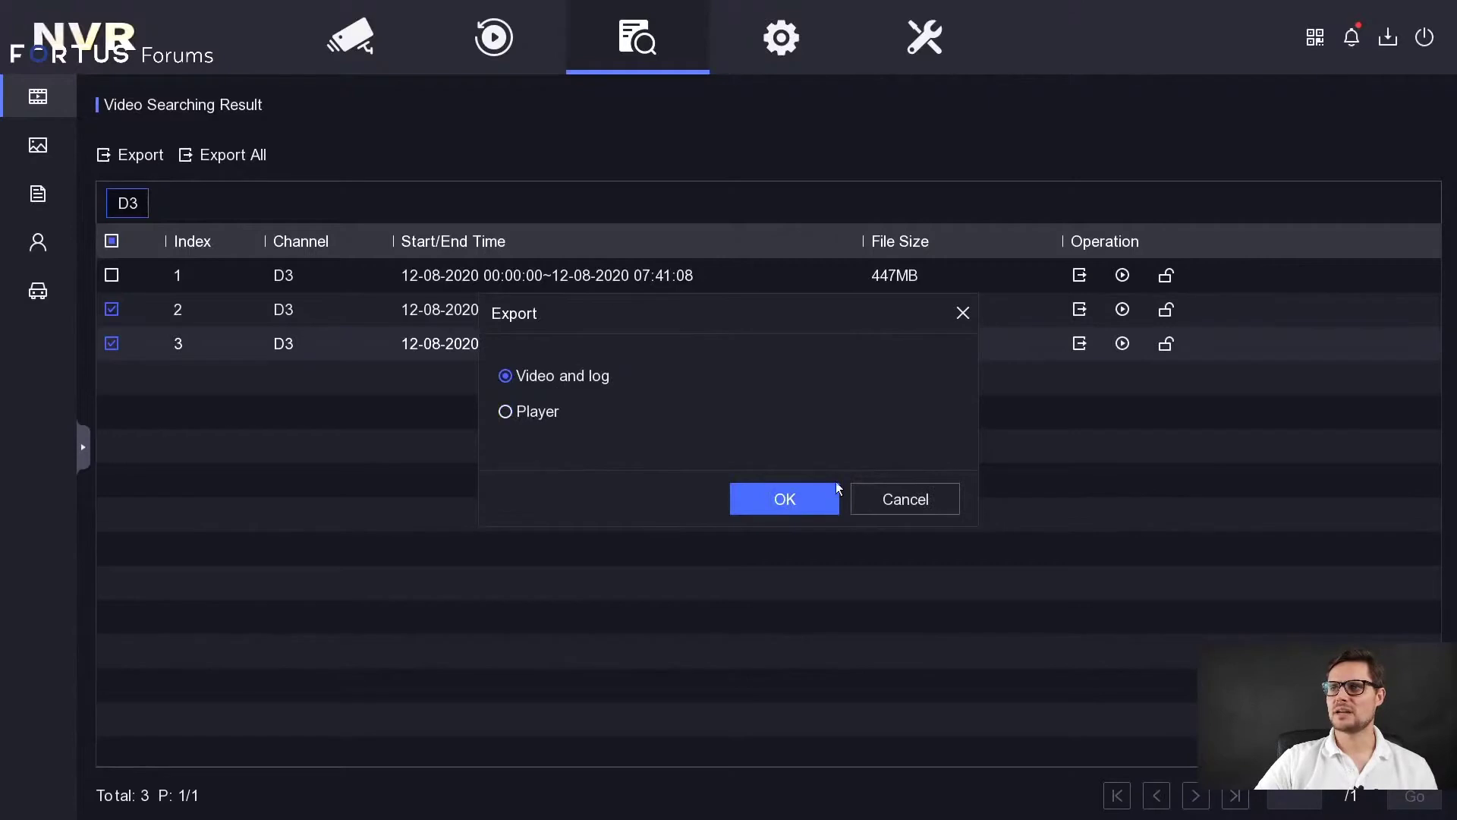
pyautogui.click(791, 498)
# View the available device names for the export destination, and cancel the export
pyautogui.click(825, 212)
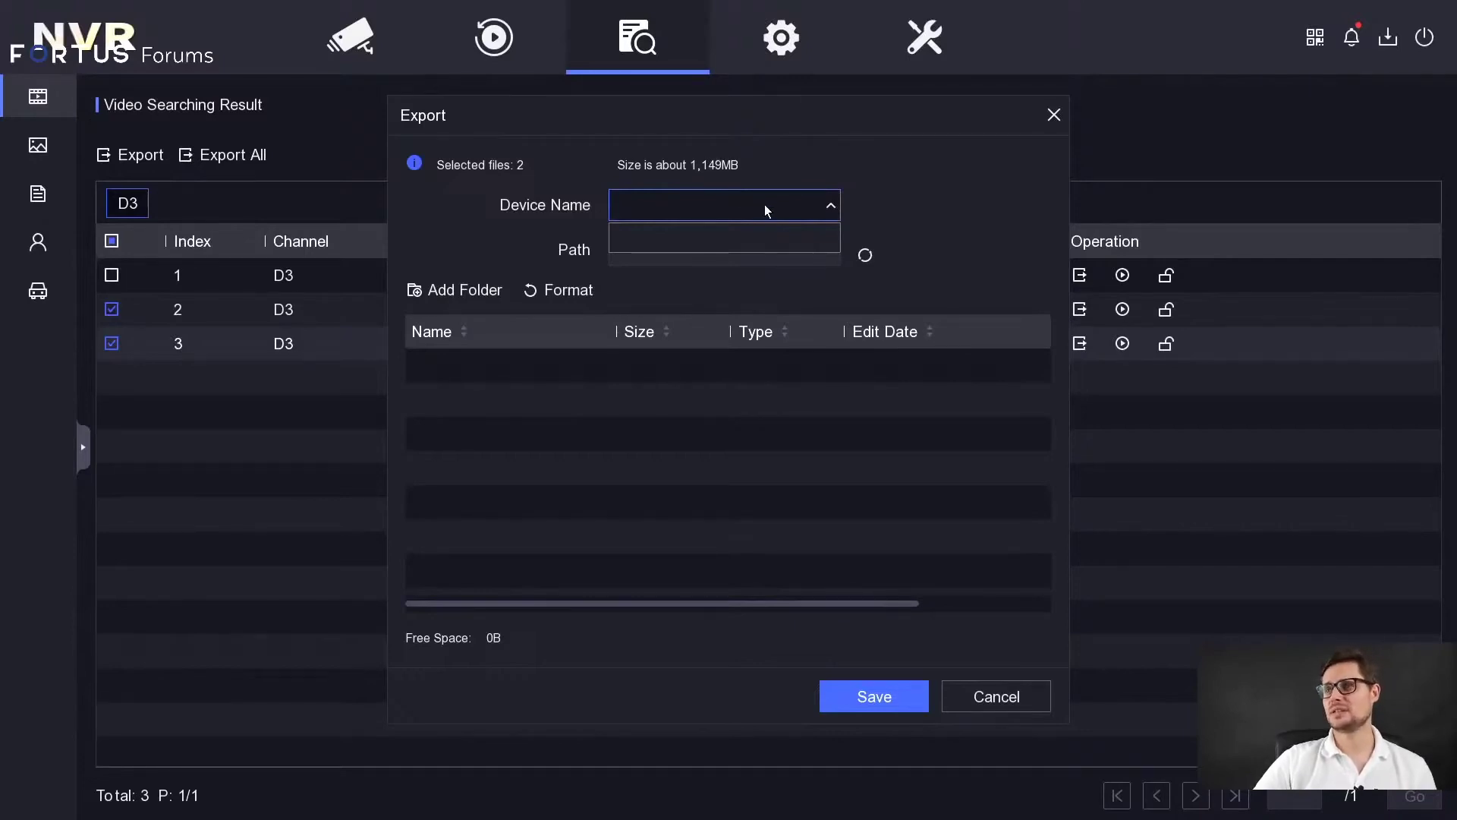
pyautogui.click(689, 196)
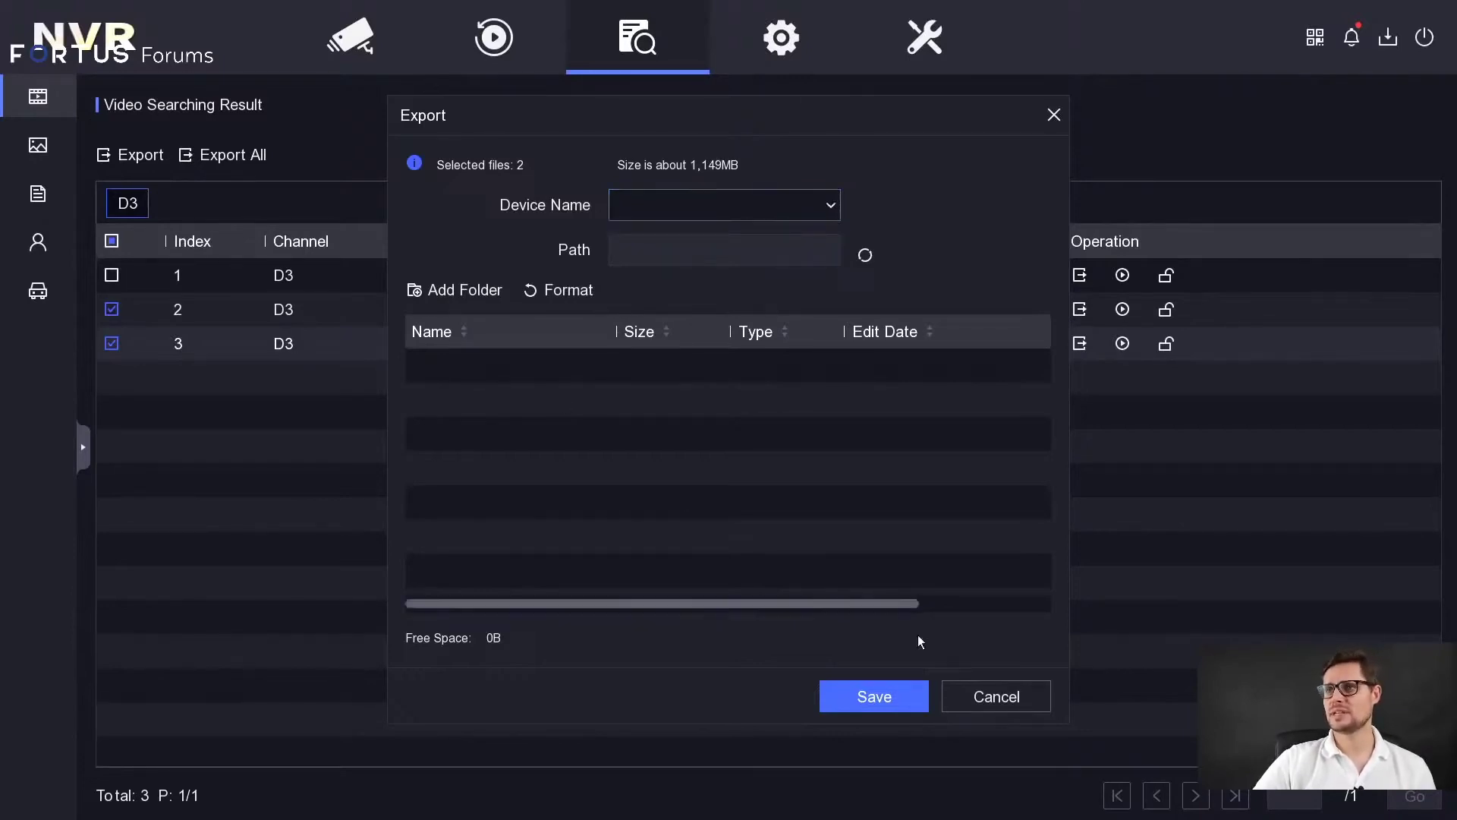
pyautogui.click(994, 701)
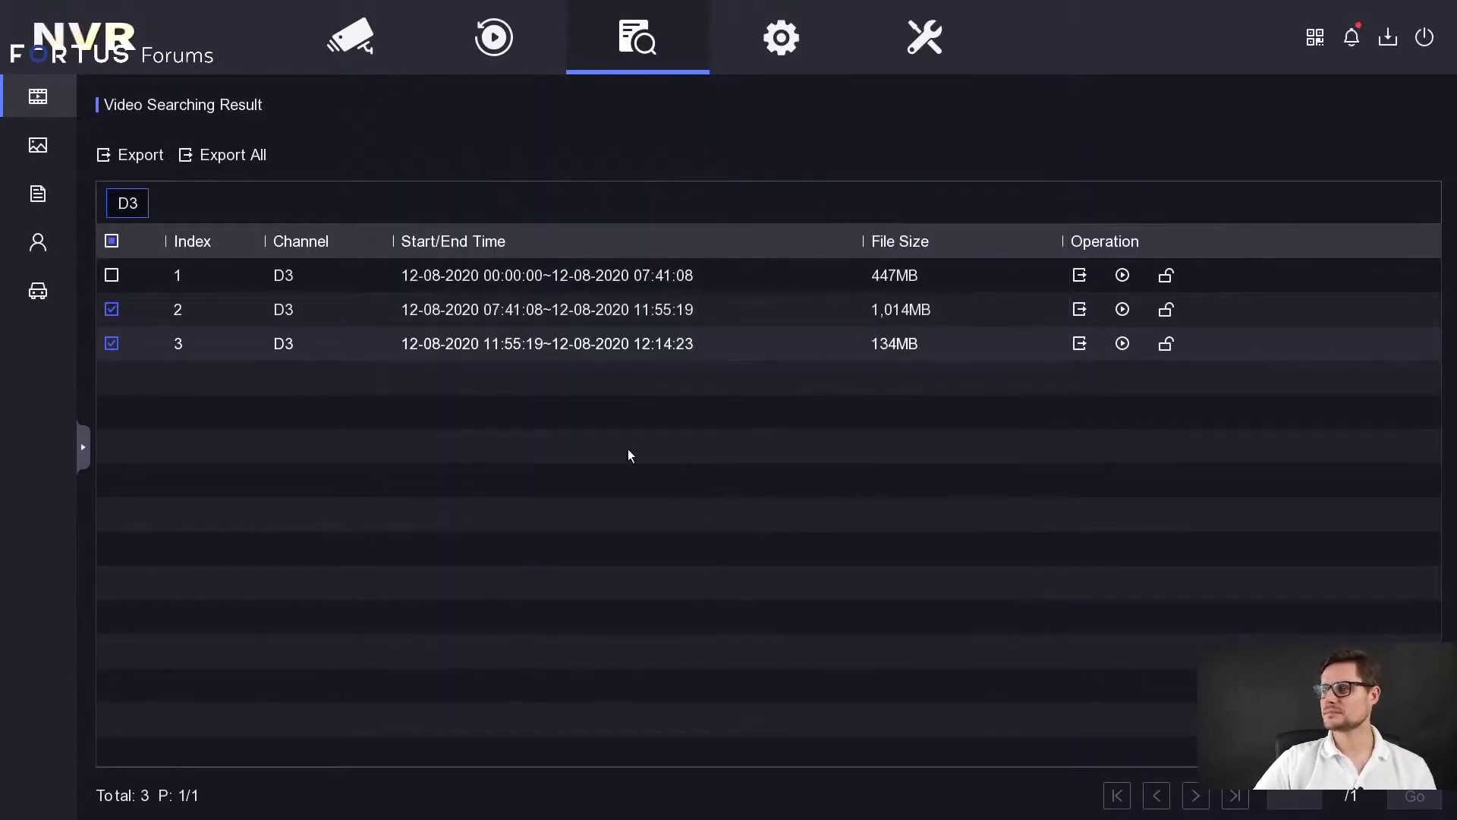
# Search for today's pictures from channel D2 and preview pictures 3 and 8 in the results
pyautogui.click(38, 150)
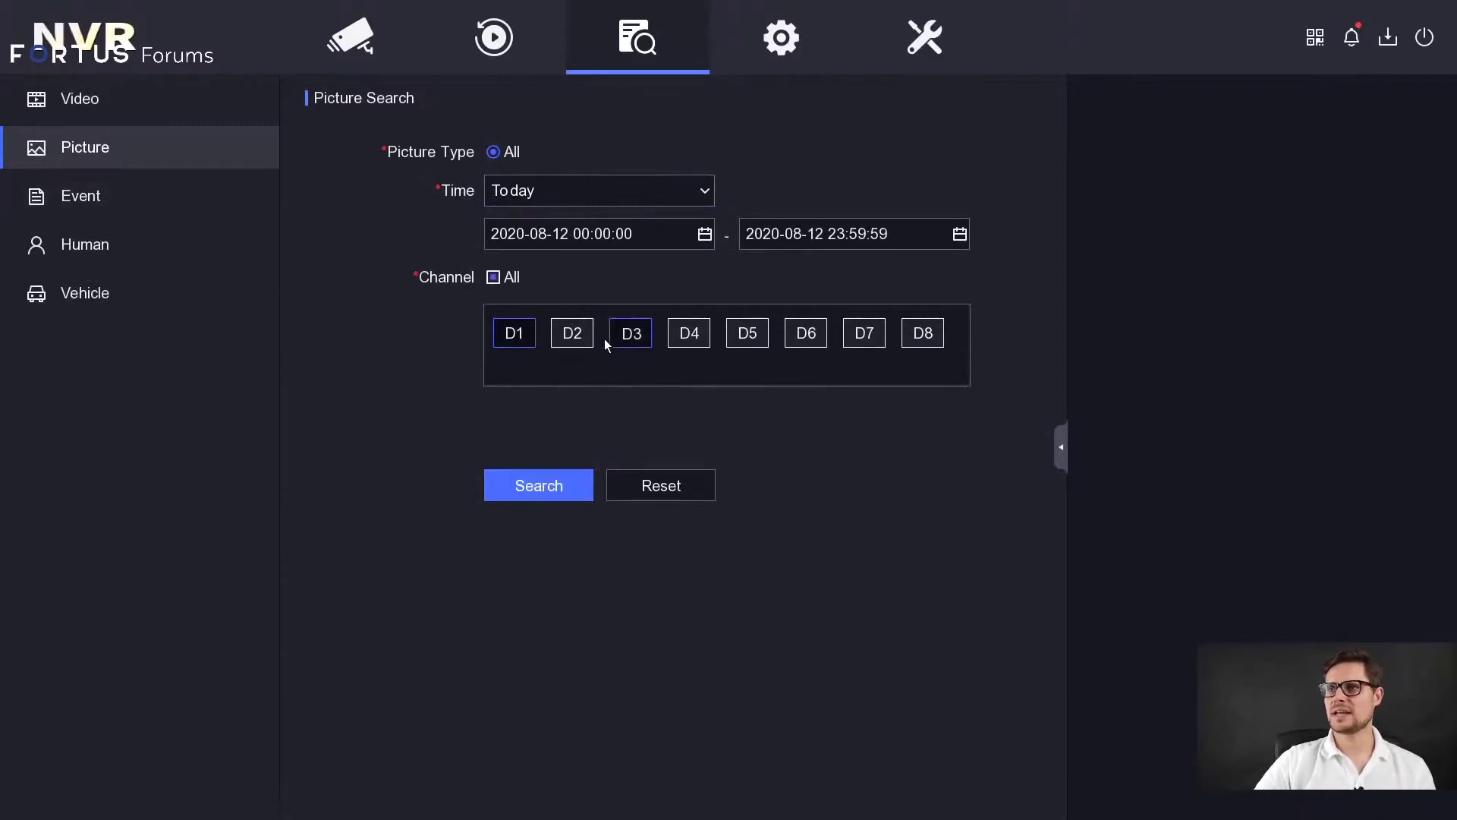
pyautogui.click(539, 485)
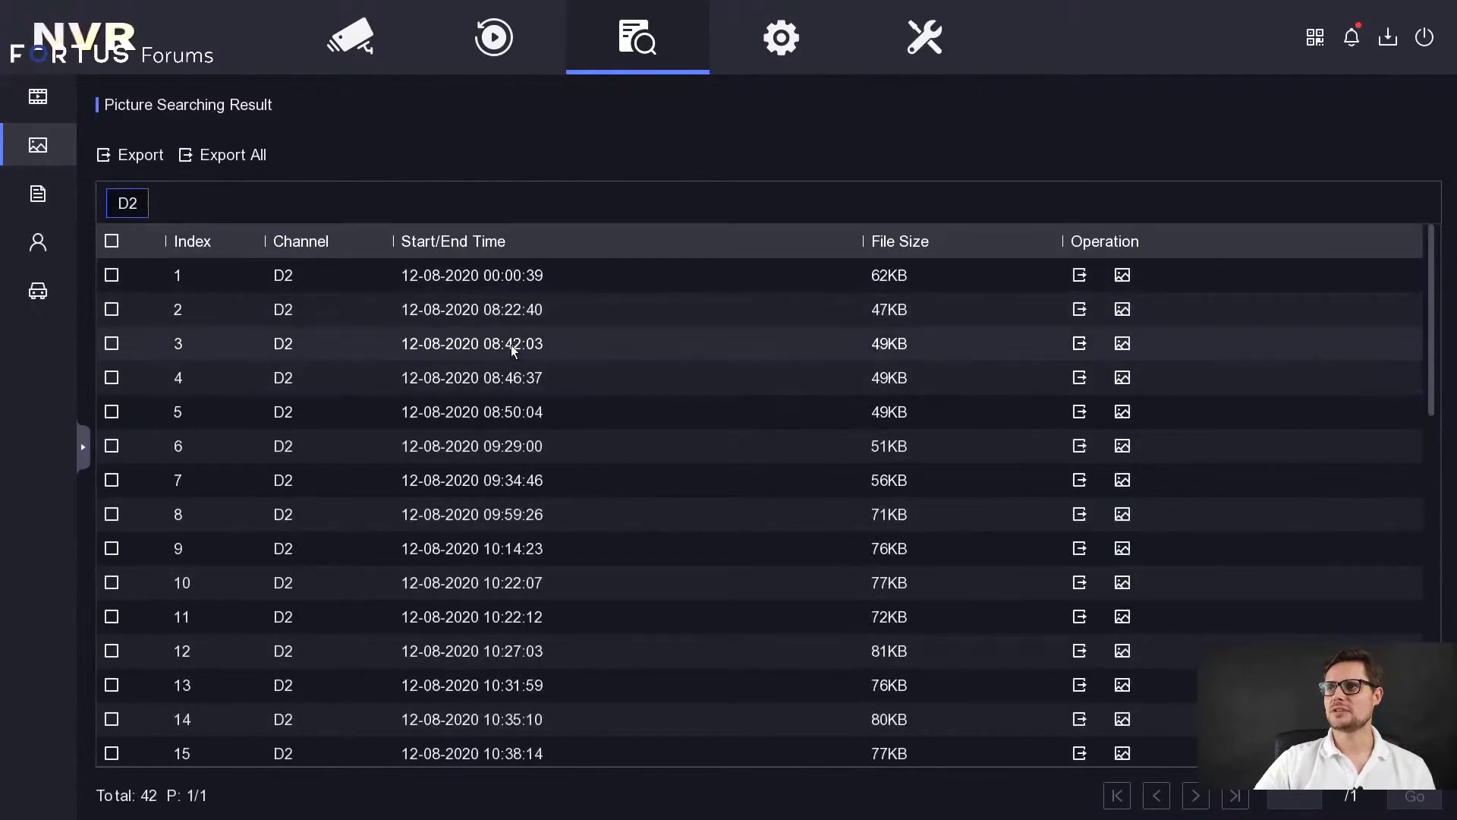
pyautogui.click(1125, 345)
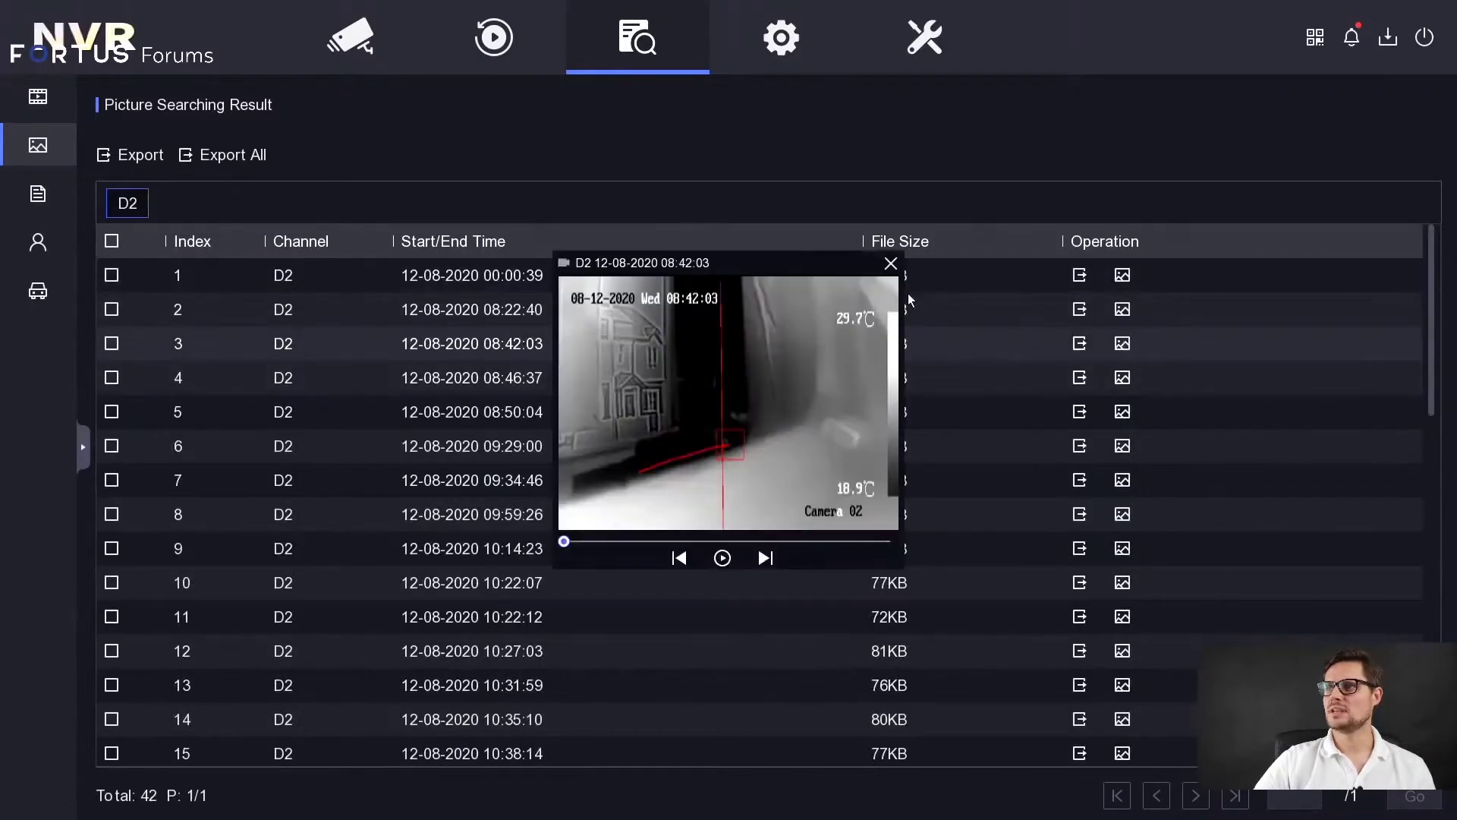
pyautogui.rightClick(927, 367)
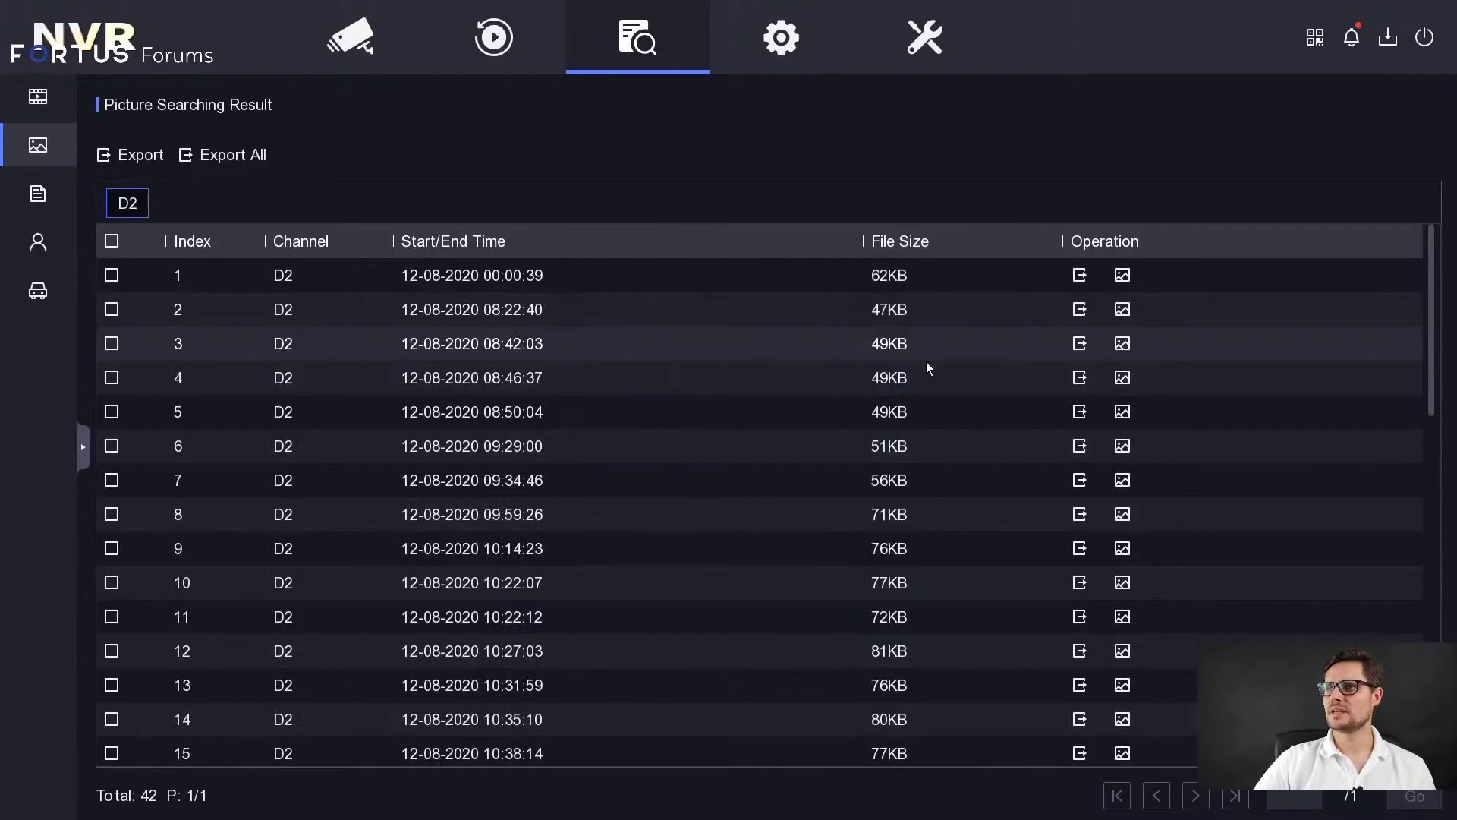
pyautogui.click(1122, 514)
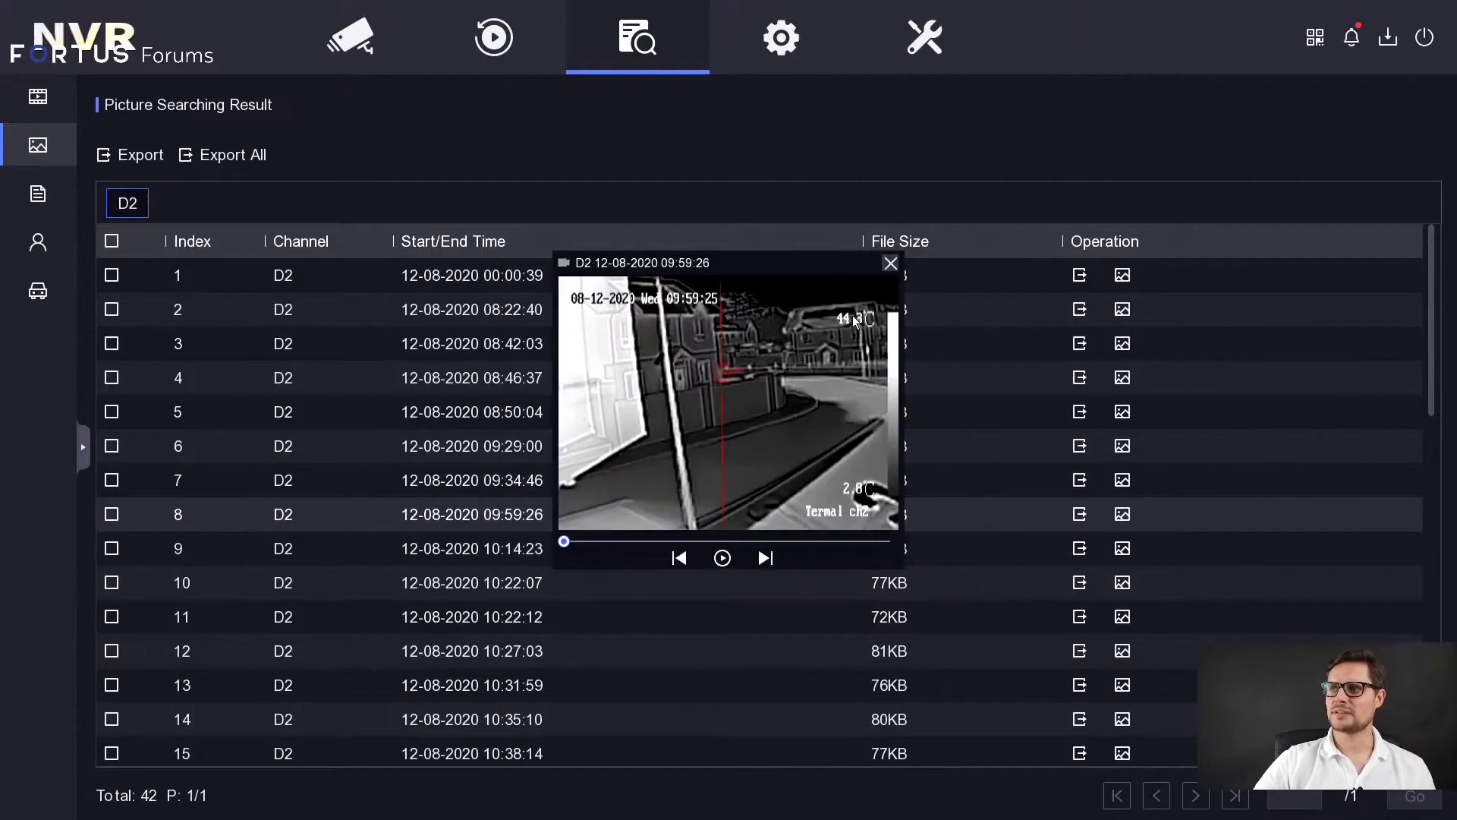
pyautogui.click(891, 264)
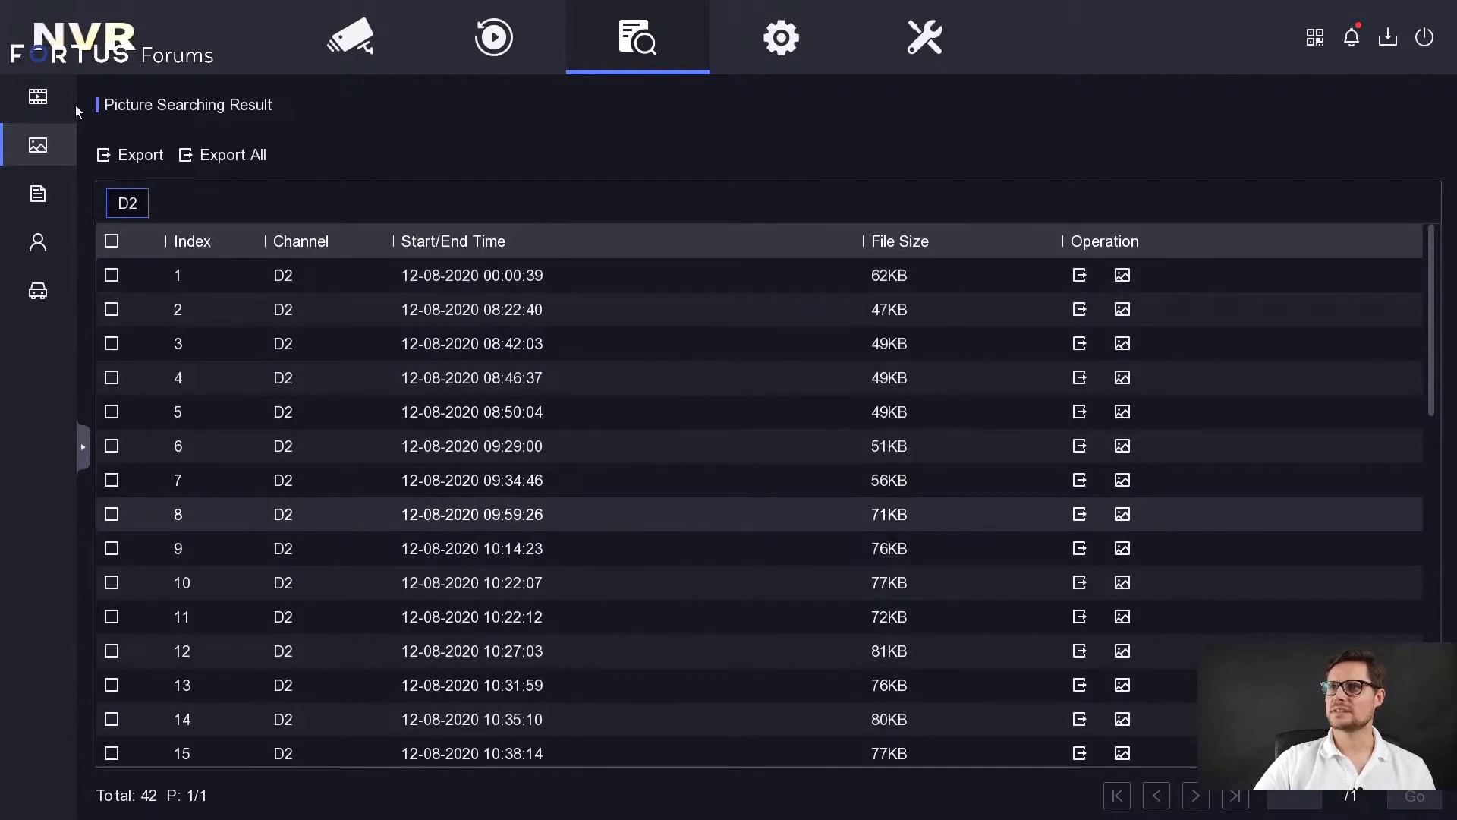
# Search for today's events on channel D2 with the event type set to All
pyautogui.click(38, 95)
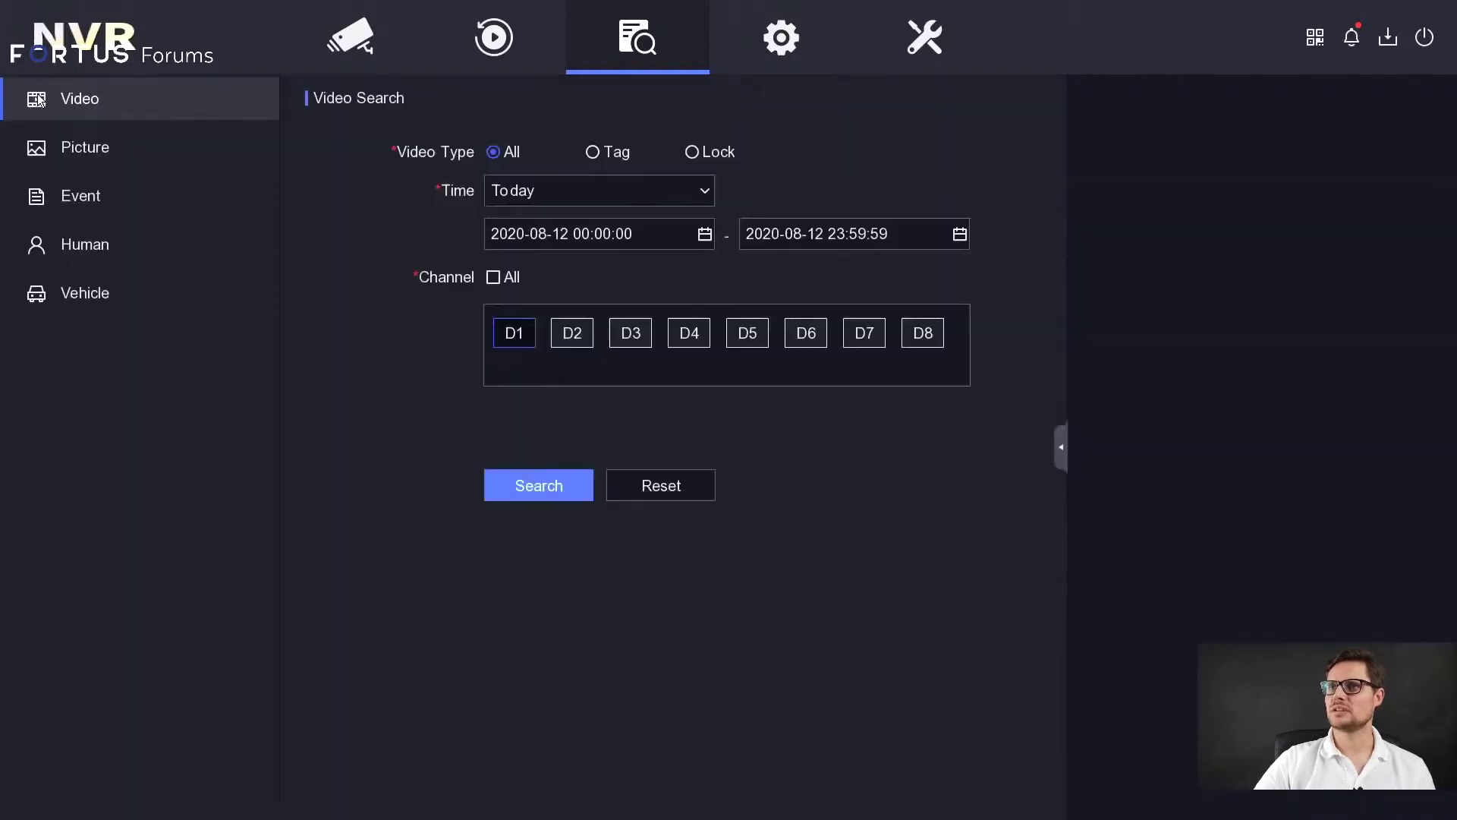
pyautogui.click(107, 196)
pyautogui.click(546, 158)
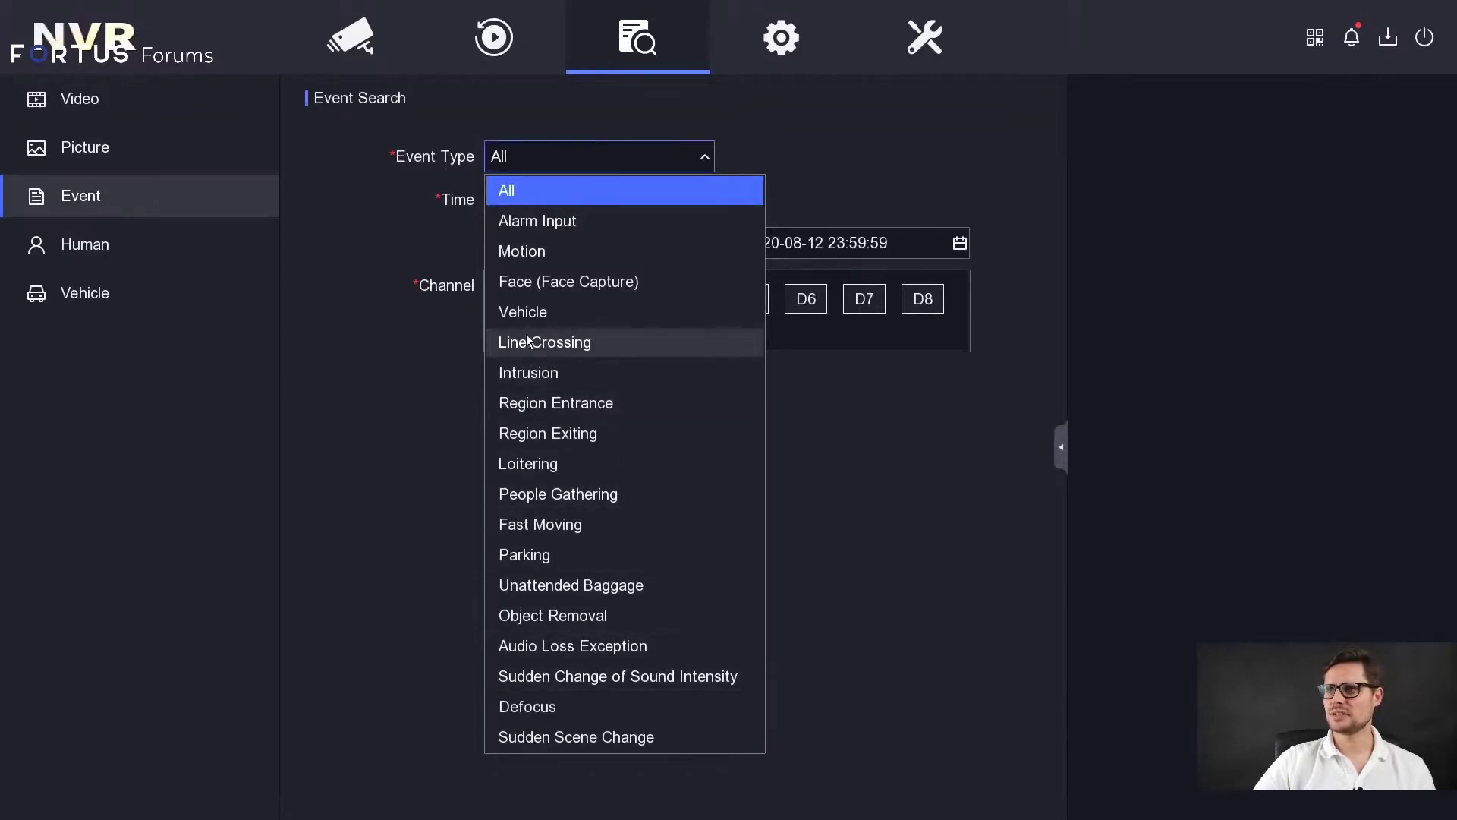
pyautogui.click(588, 344)
pyautogui.click(554, 157)
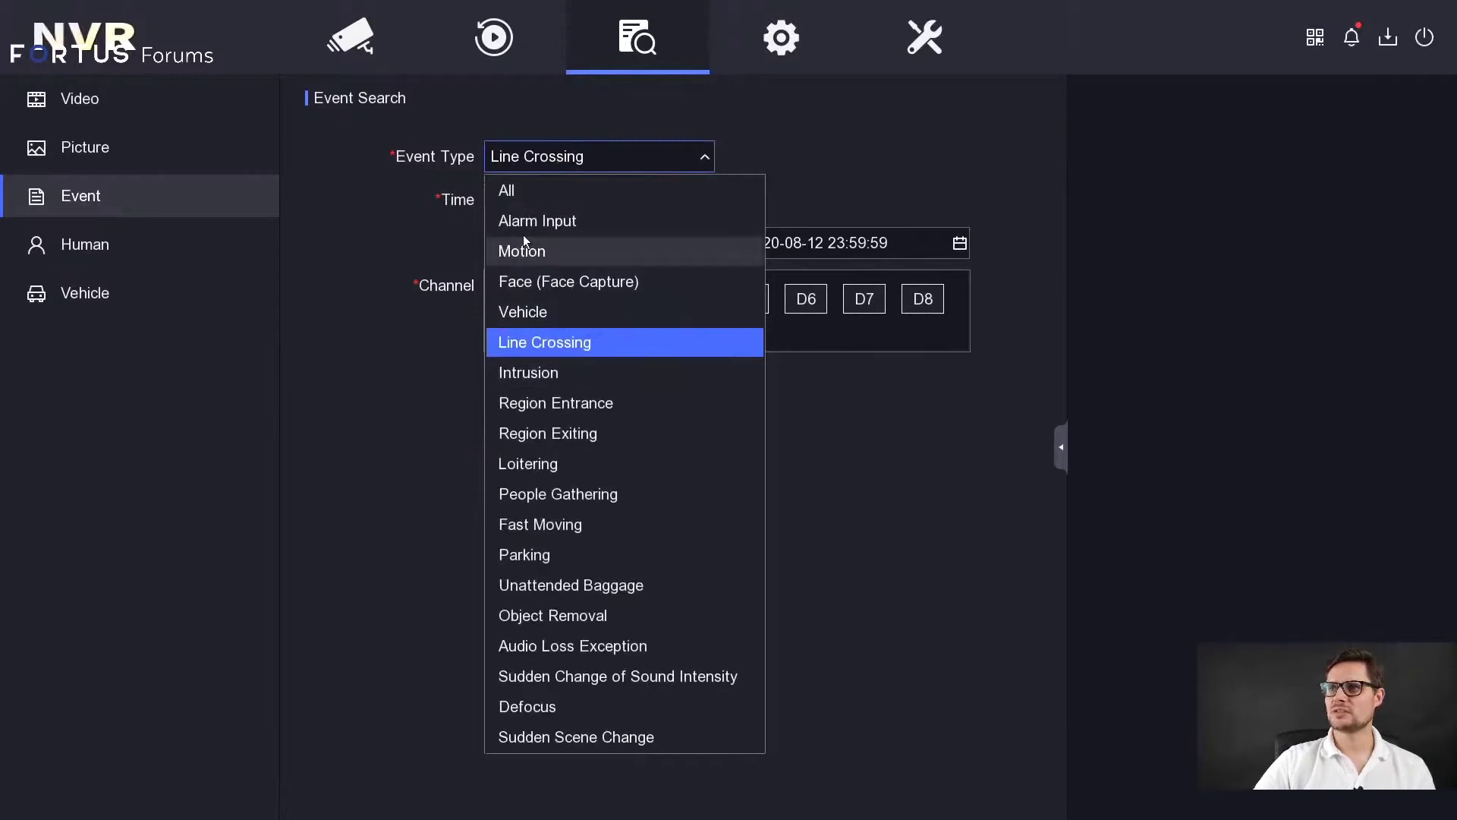
pyautogui.click(577, 190)
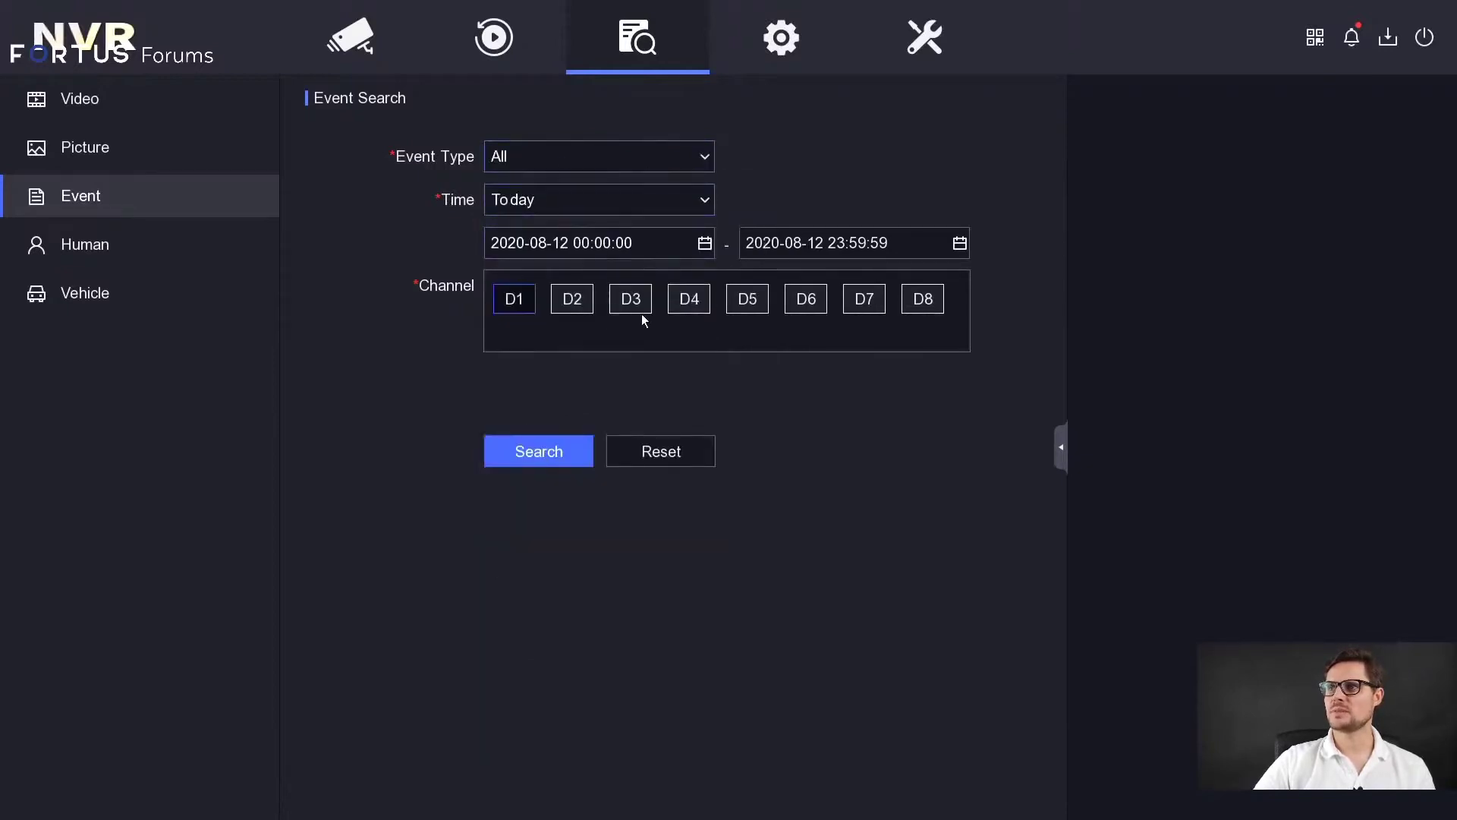
pyautogui.click(573, 303)
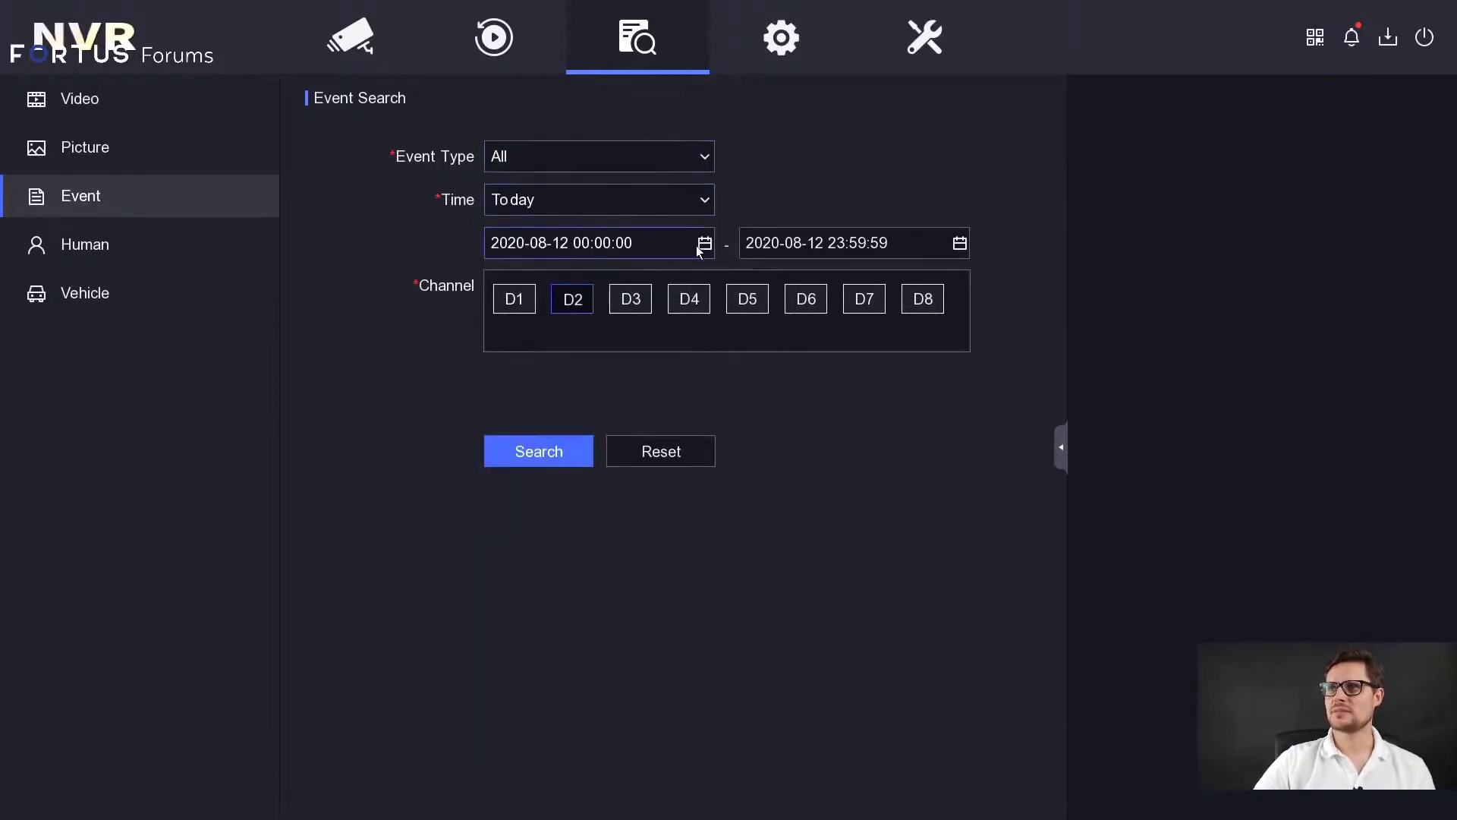
pyautogui.click(544, 450)
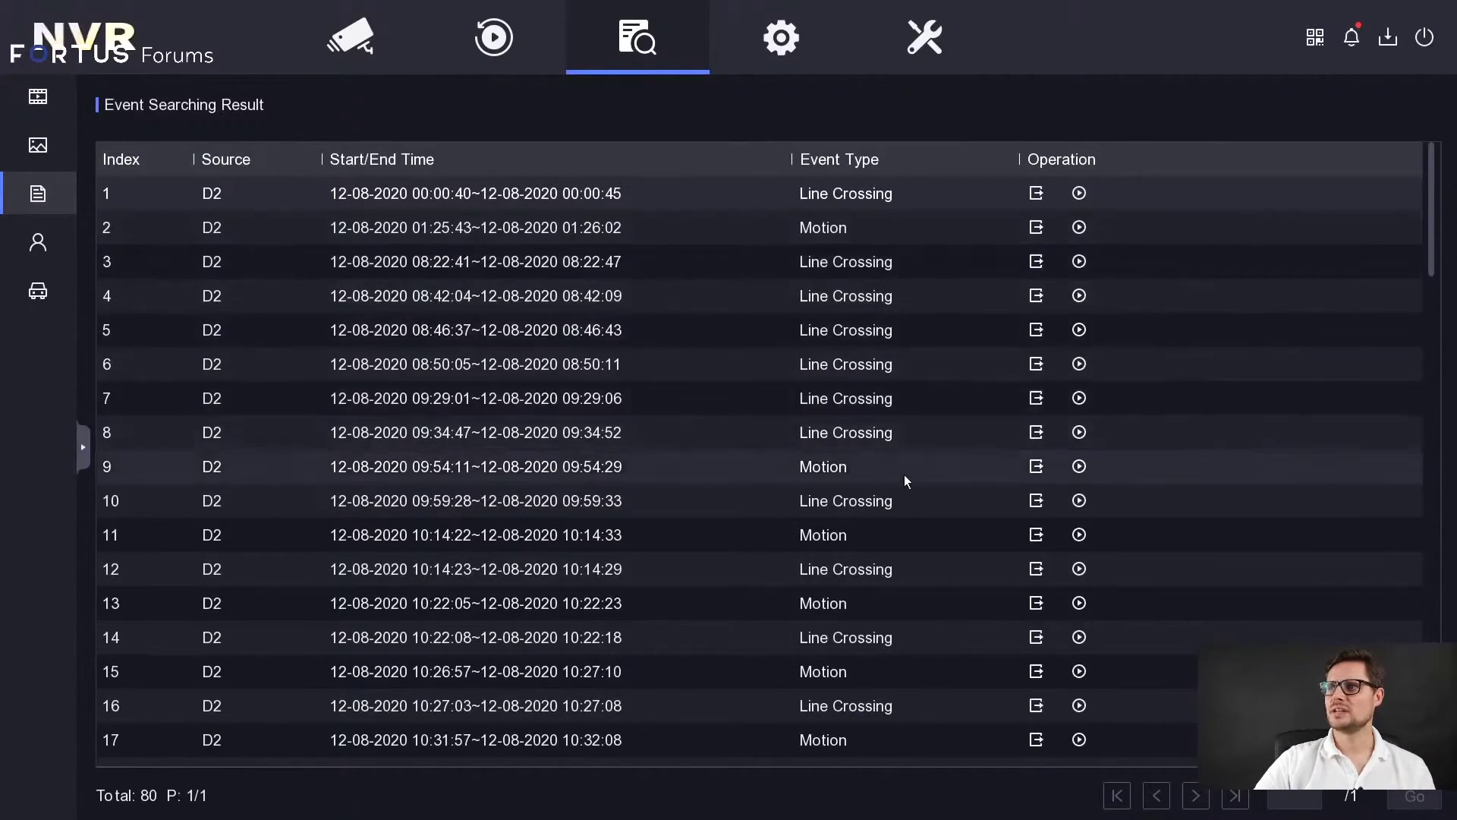
# Play the clips of line crossing events 10 and 12 in the results, closing each preview
pyautogui.click(1079, 501)
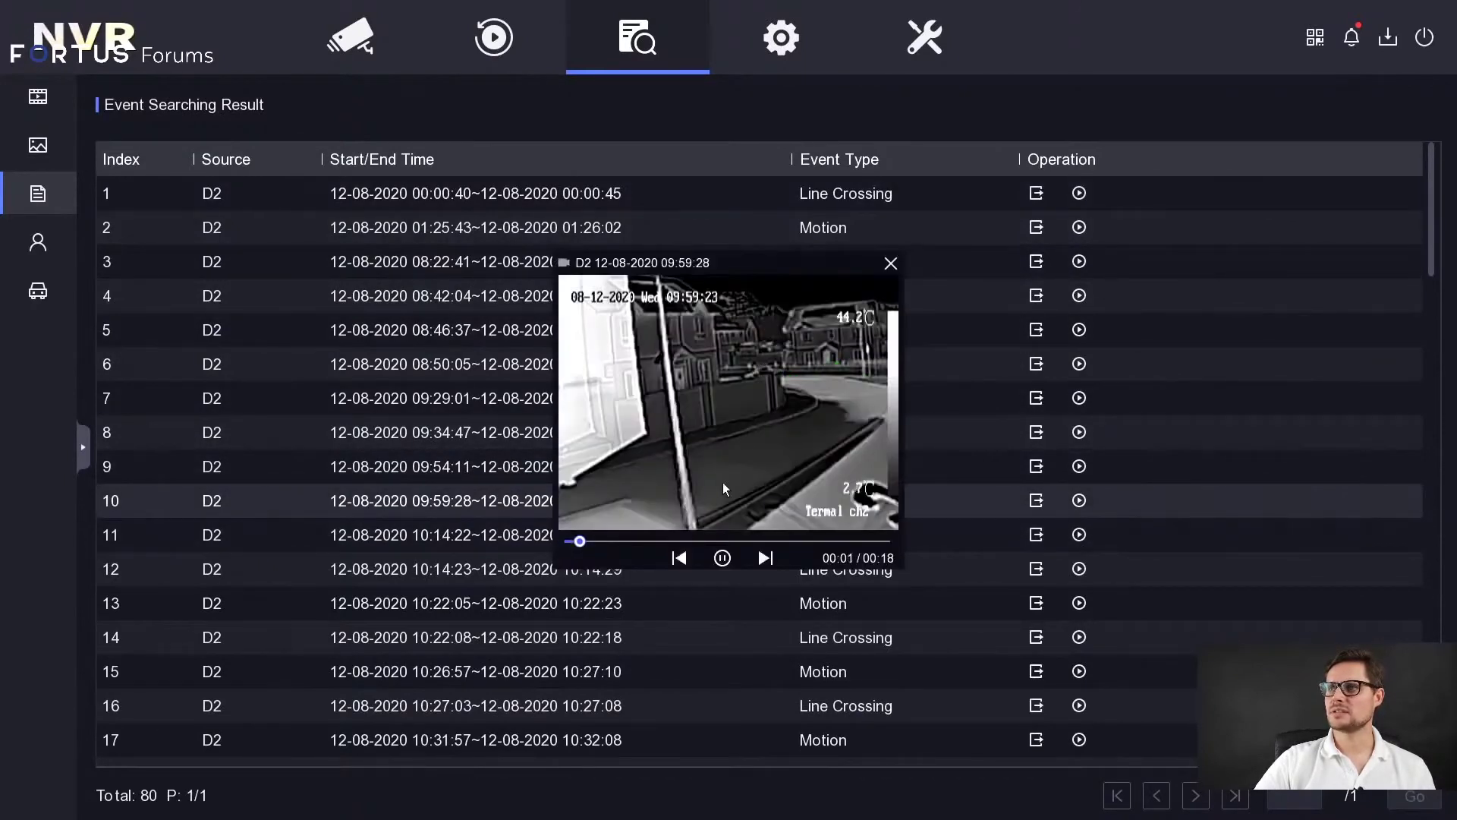
pyautogui.click(891, 263)
pyautogui.click(1079, 570)
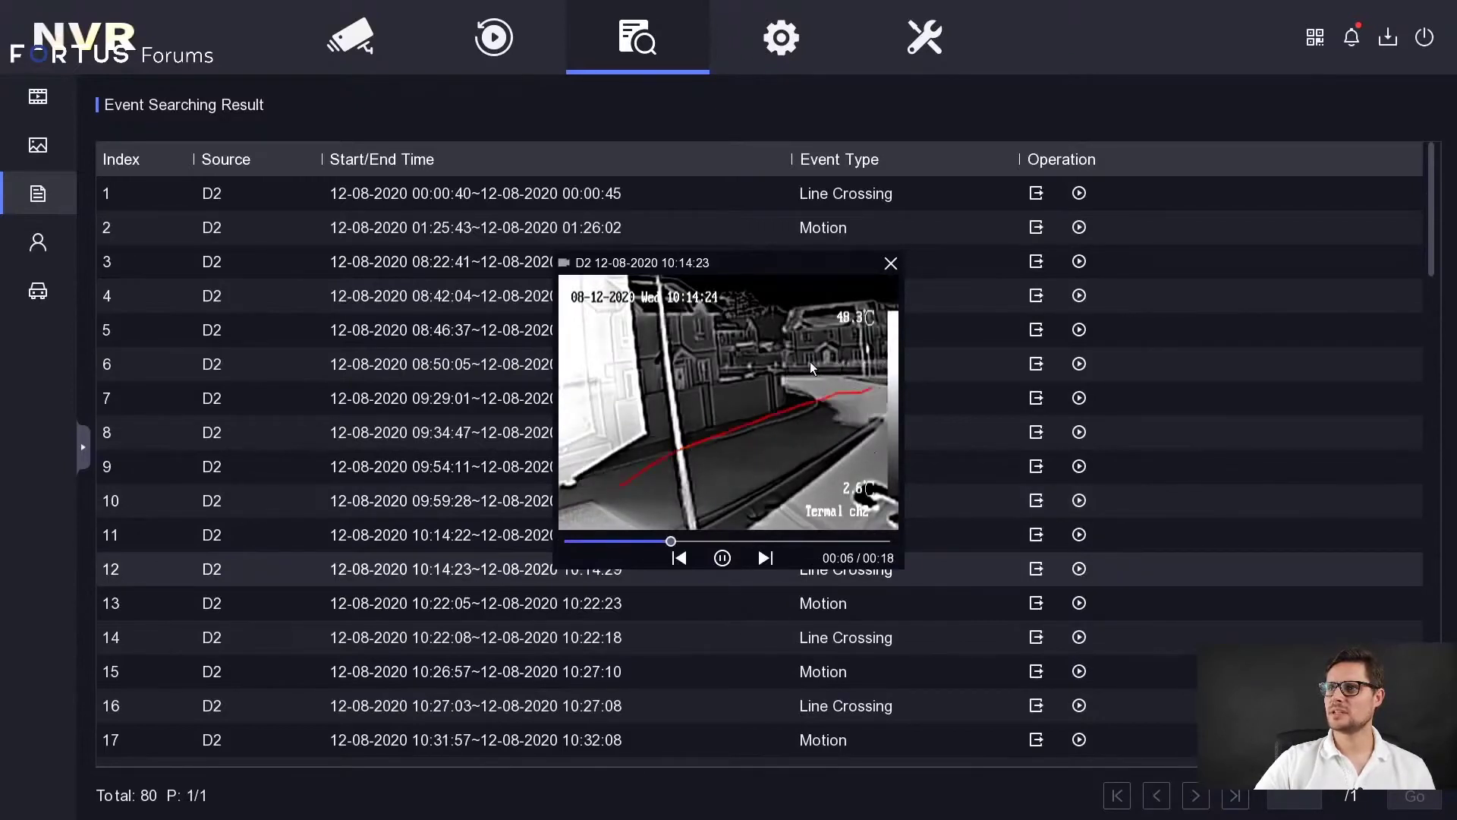
pyautogui.click(887, 263)
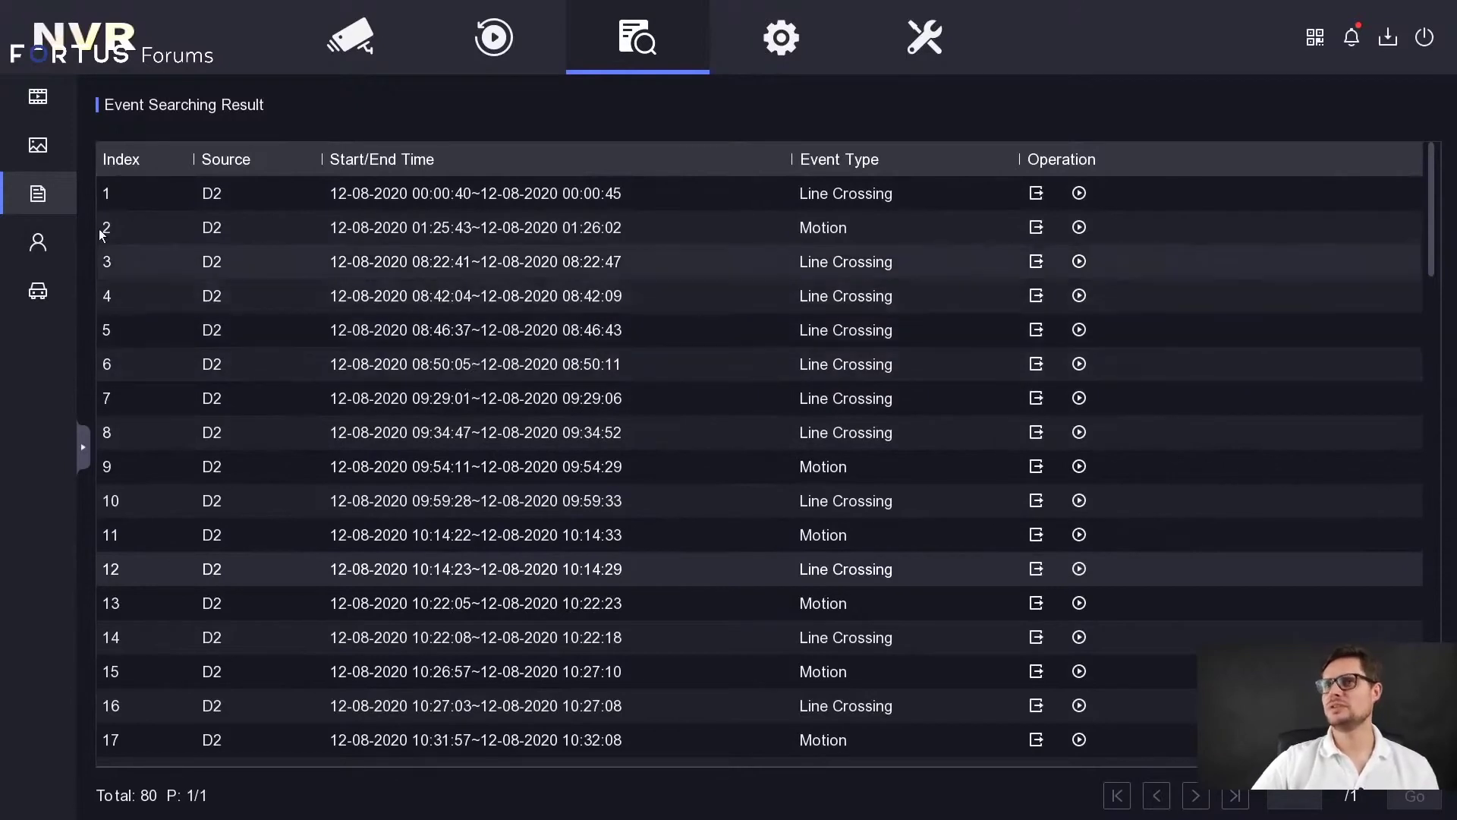
# Open the human search and set its channel to D1
pyautogui.click(38, 241)
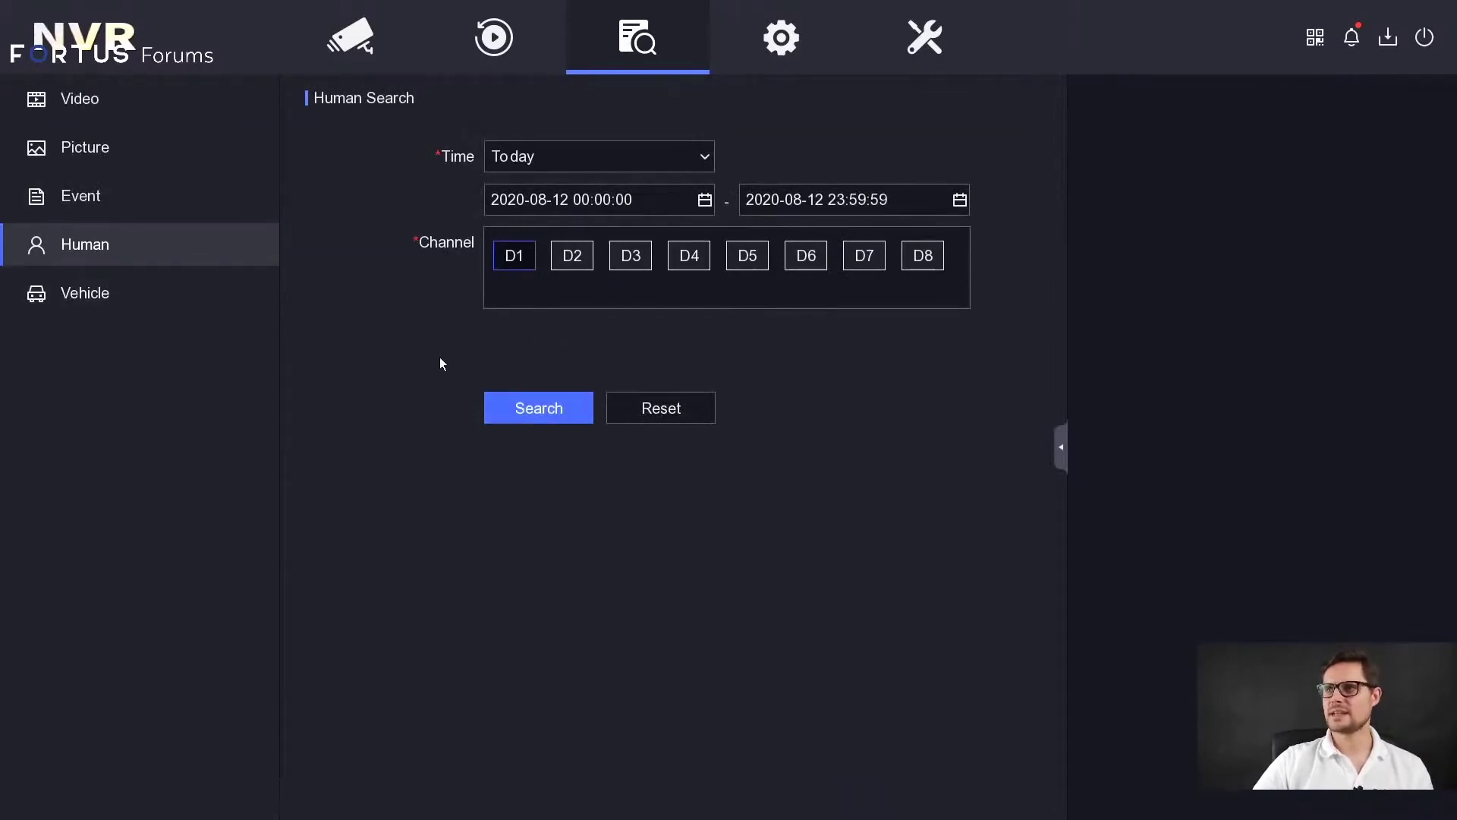
pyautogui.click(592, 258)
pyautogui.click(513, 261)
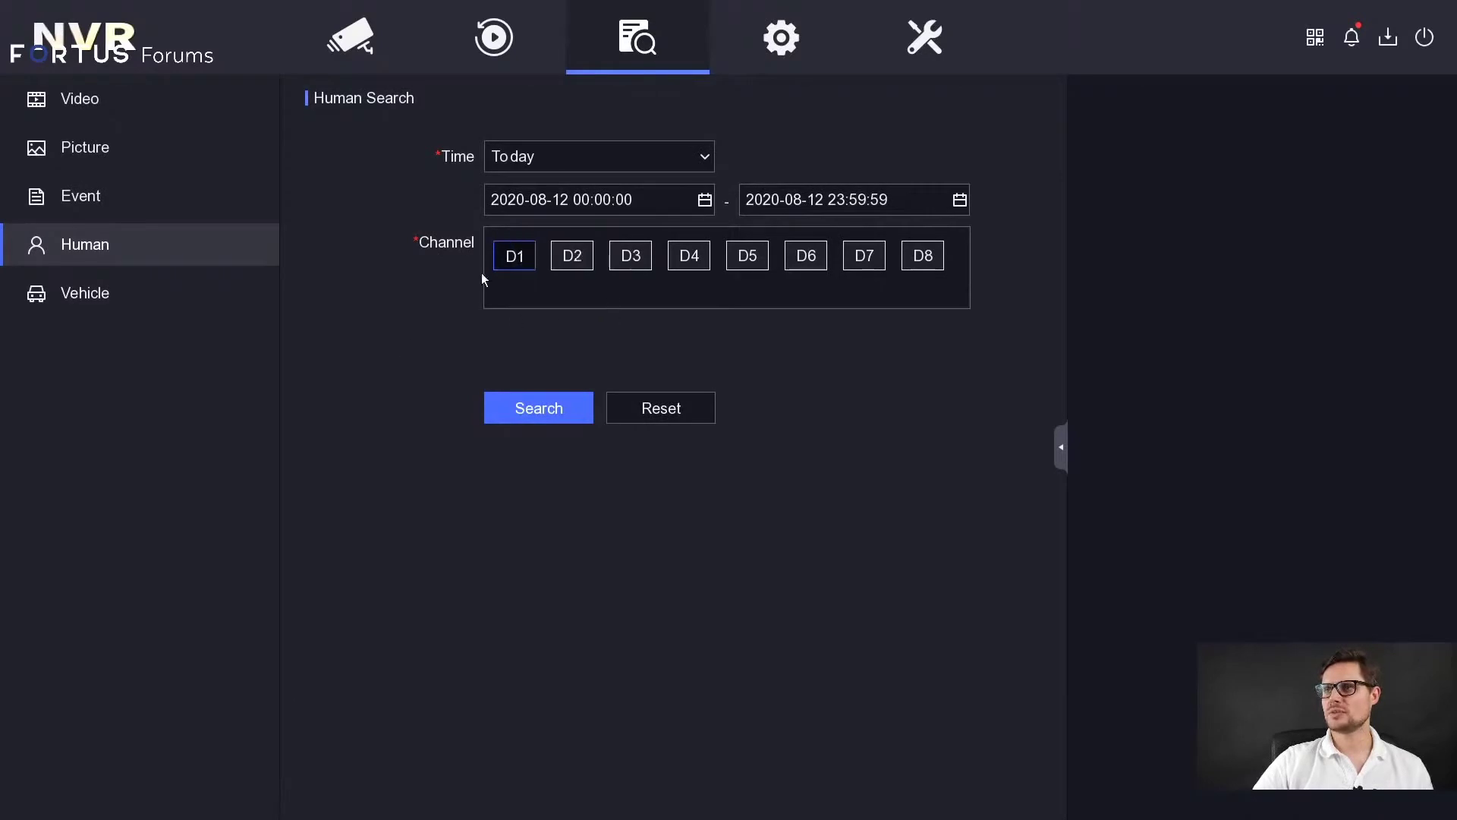
# Search for today's vehicles on channel D4, leaving the license plate number empty
pyautogui.click(104, 293)
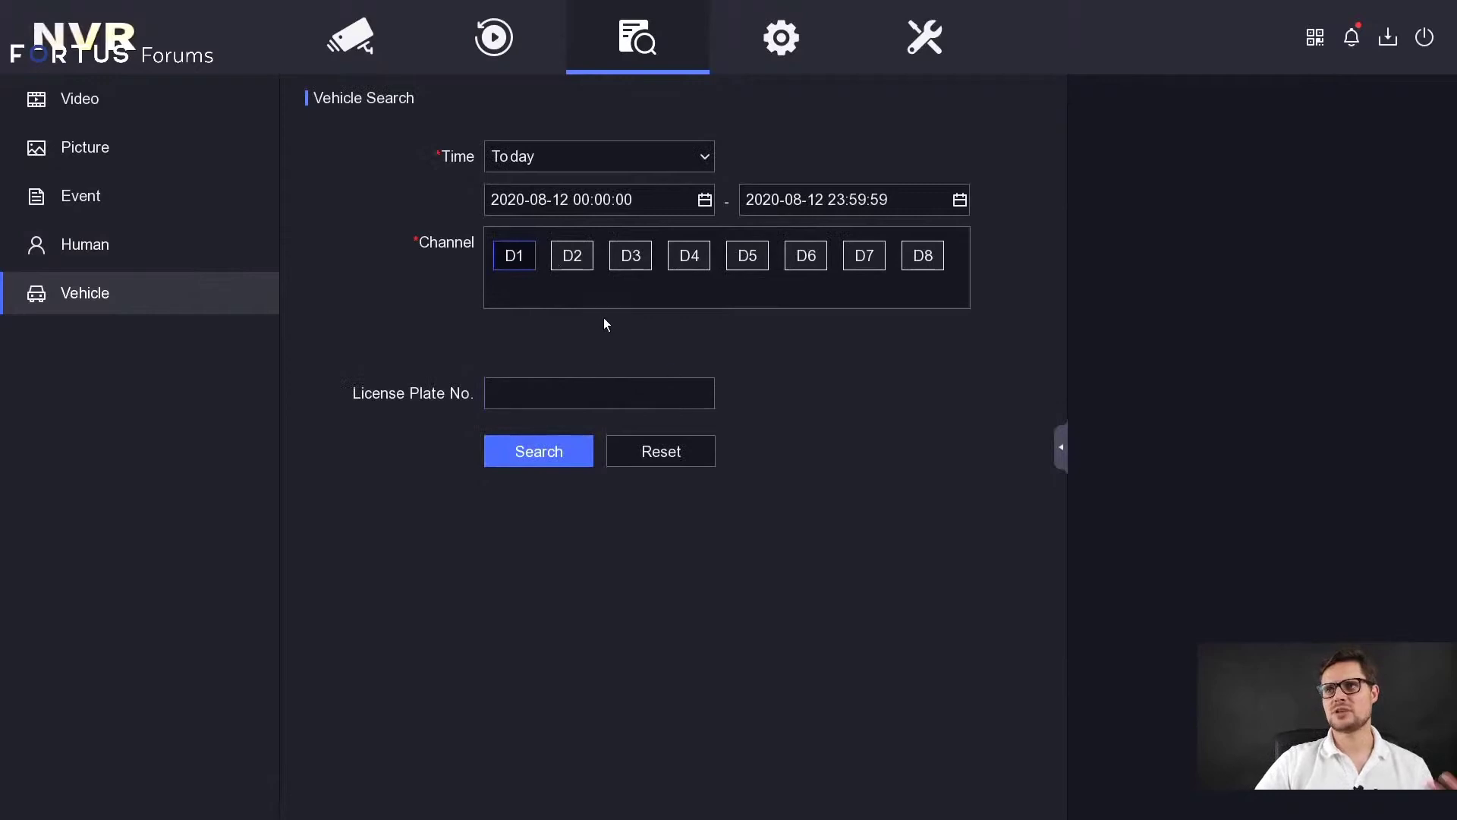
pyautogui.click(685, 263)
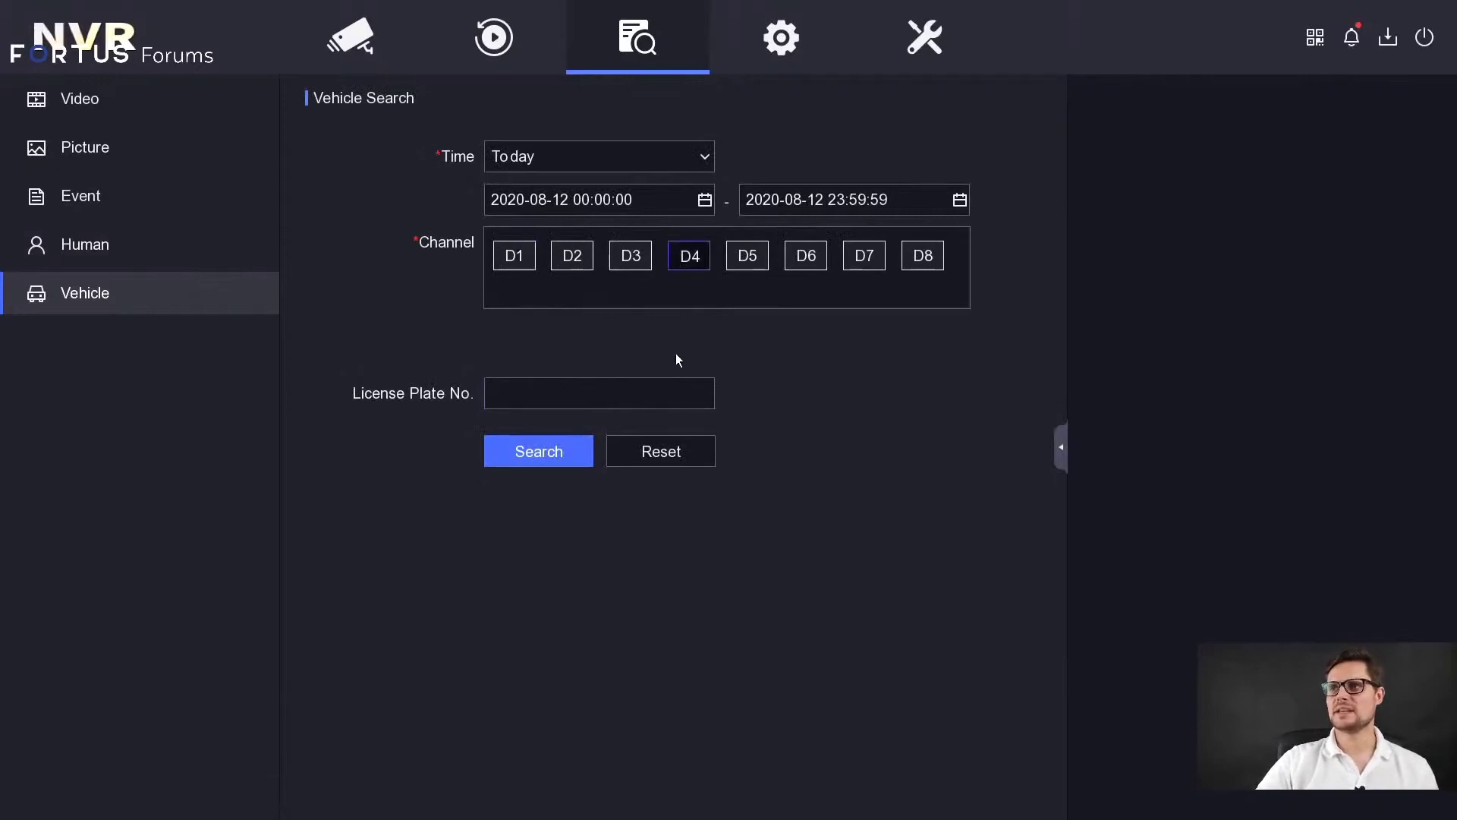
pyautogui.click(539, 385)
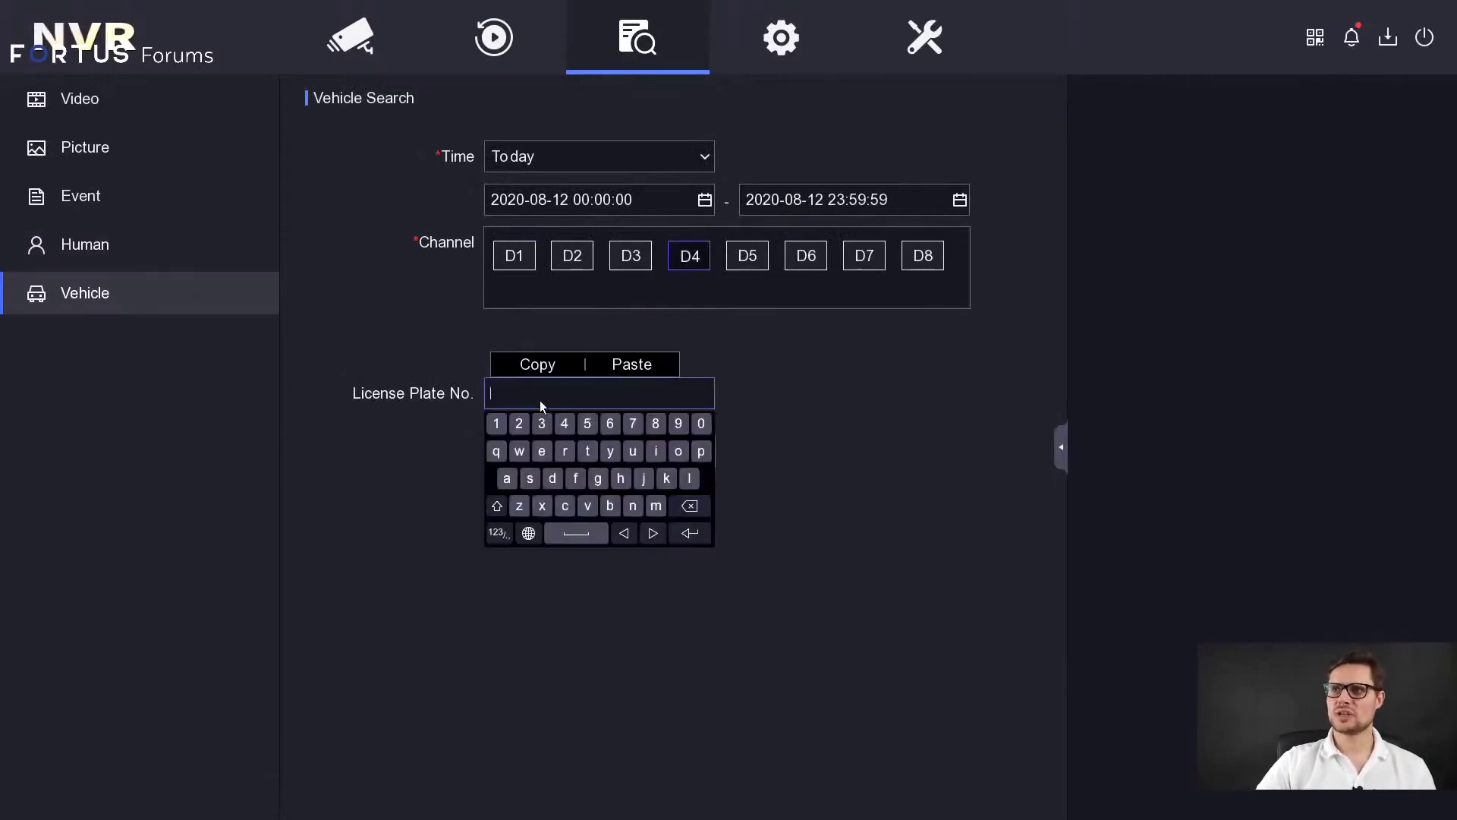
pyautogui.click(457, 399)
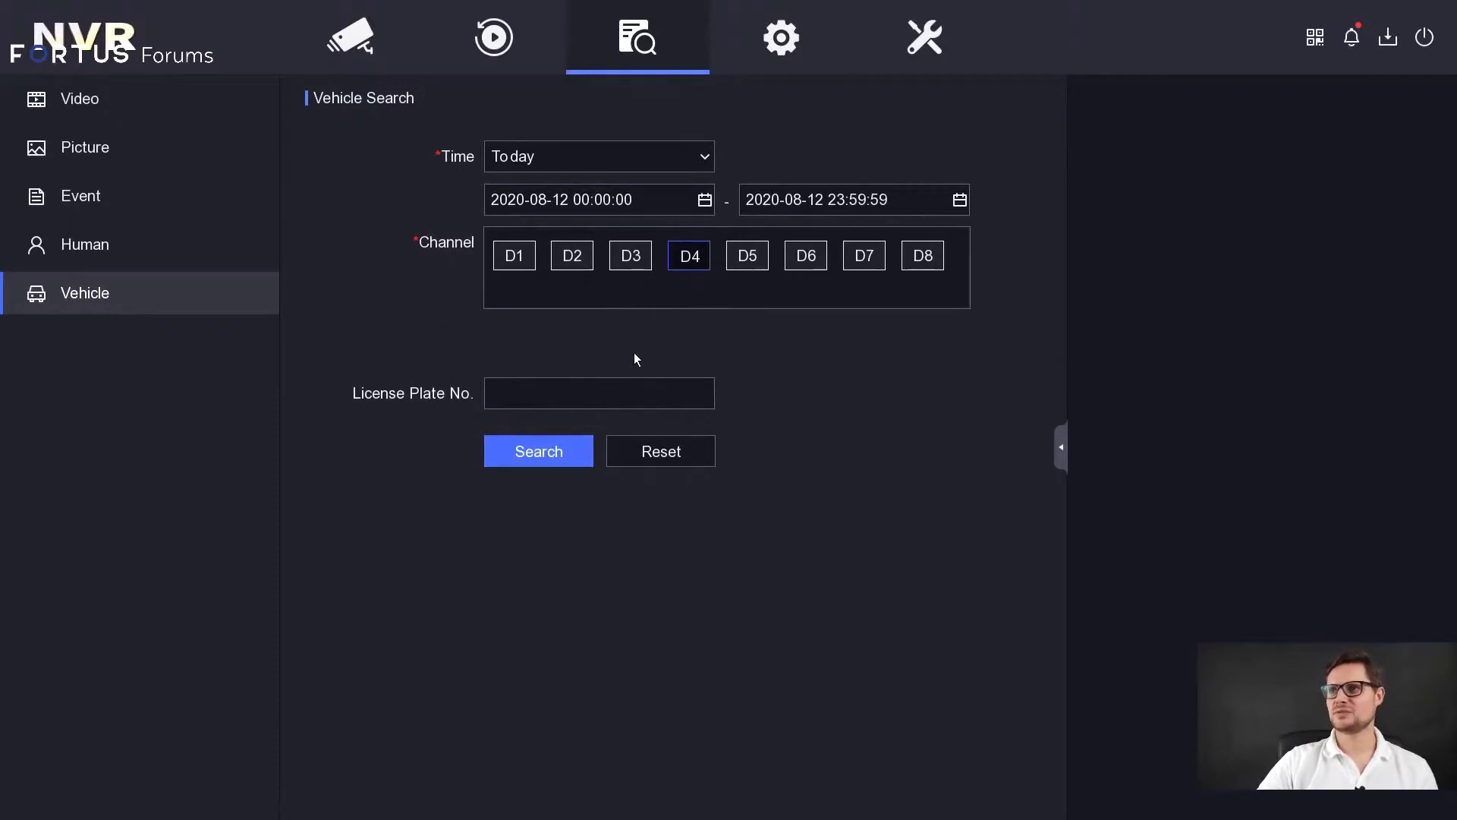
pyautogui.click(557, 455)
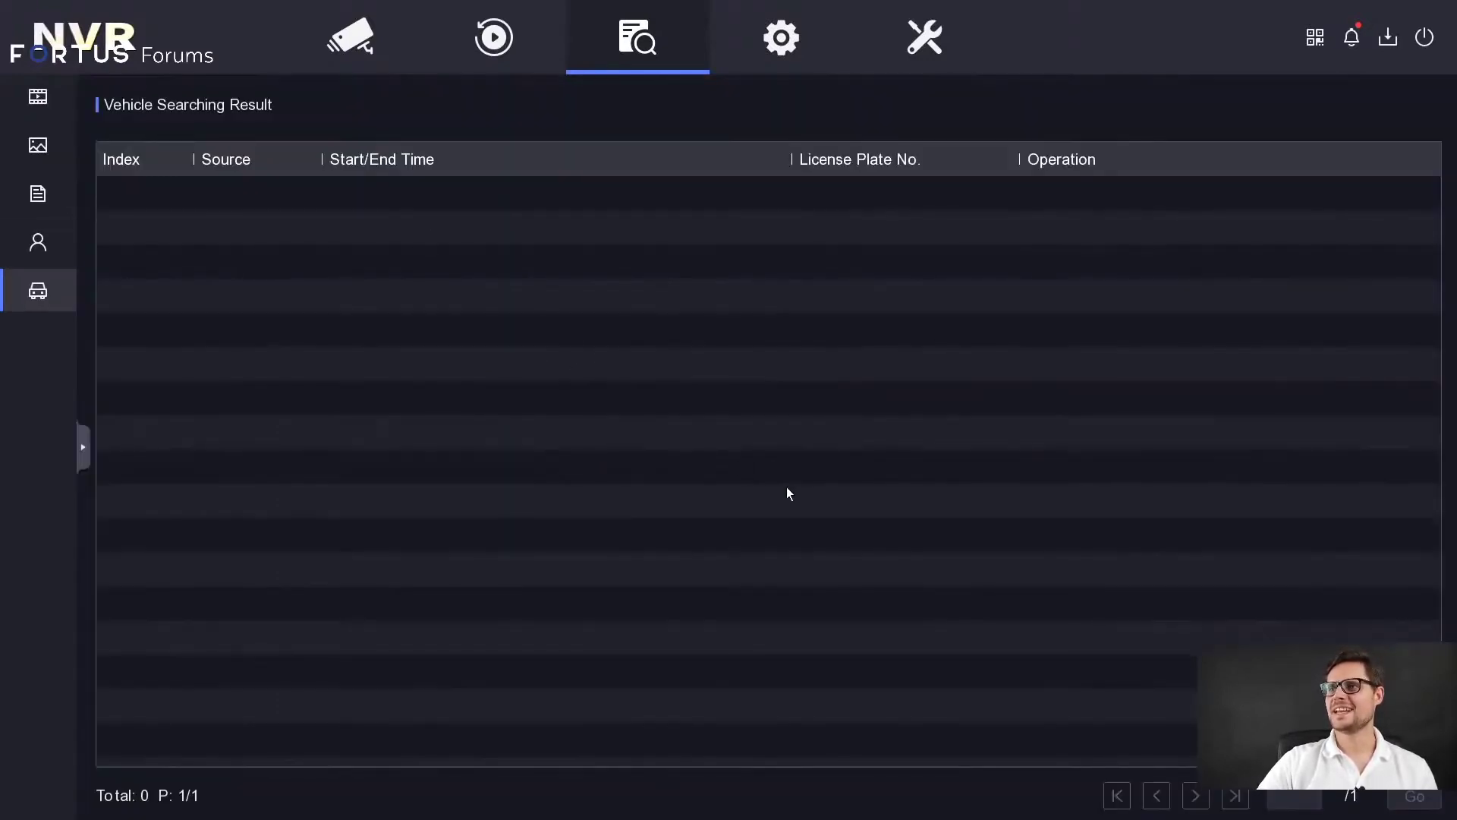
# View the resolution options and the NTP Time Sync fields in the general system settings, leaving NTP Time Sync off
pyautogui.click(34, 98)
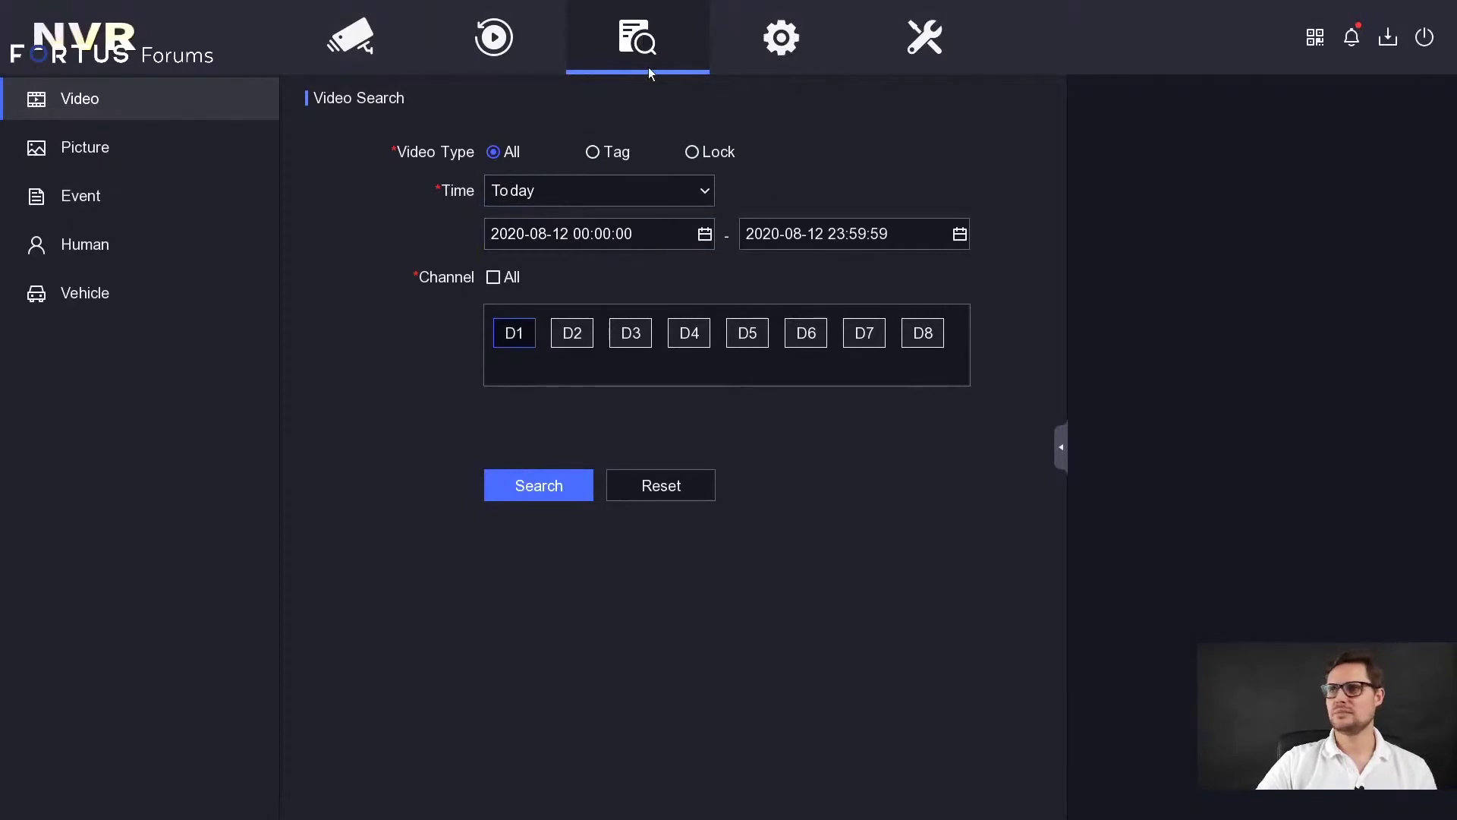
pyautogui.click(785, 47)
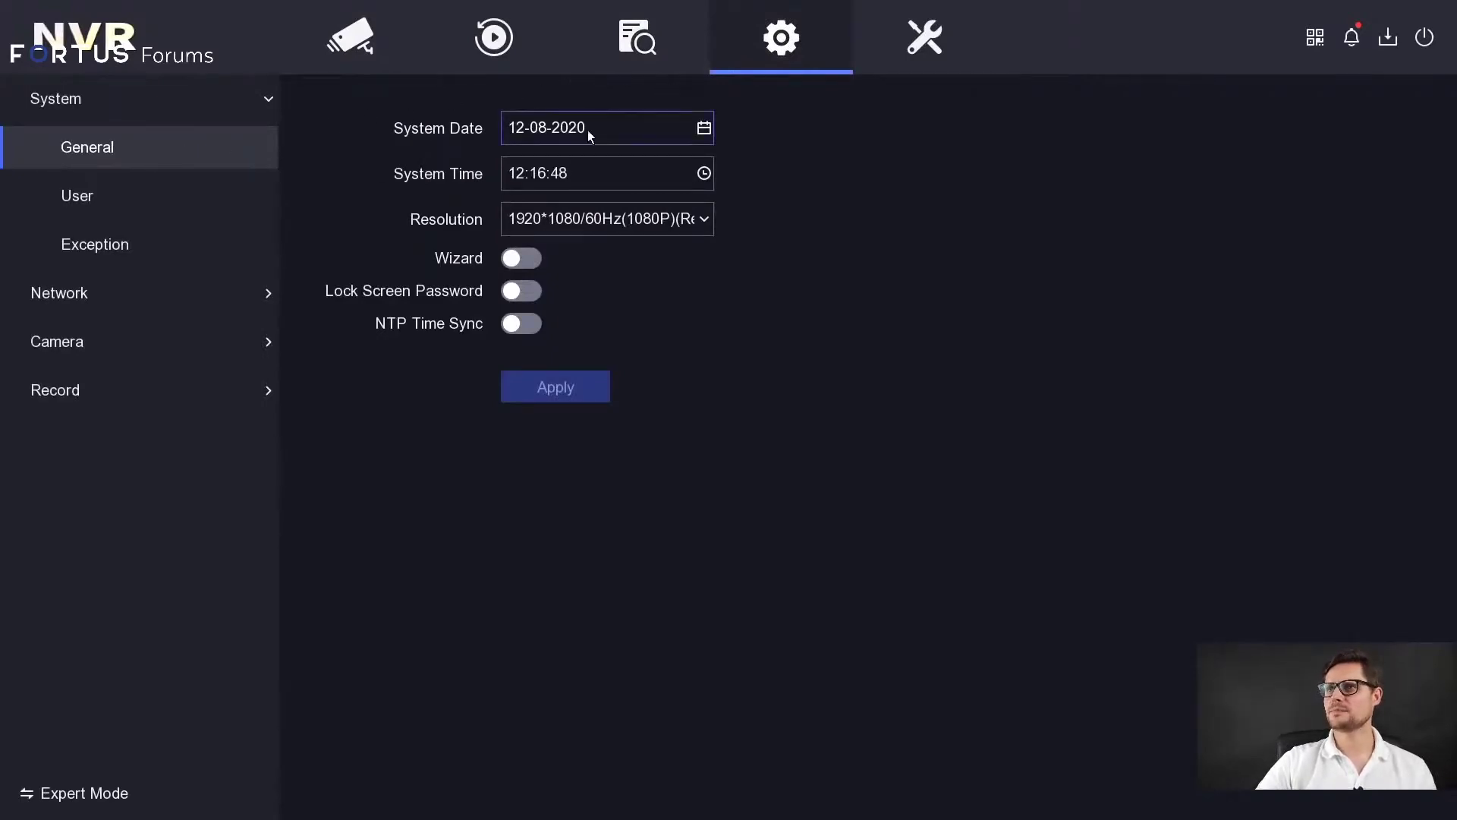
pyautogui.click(576, 222)
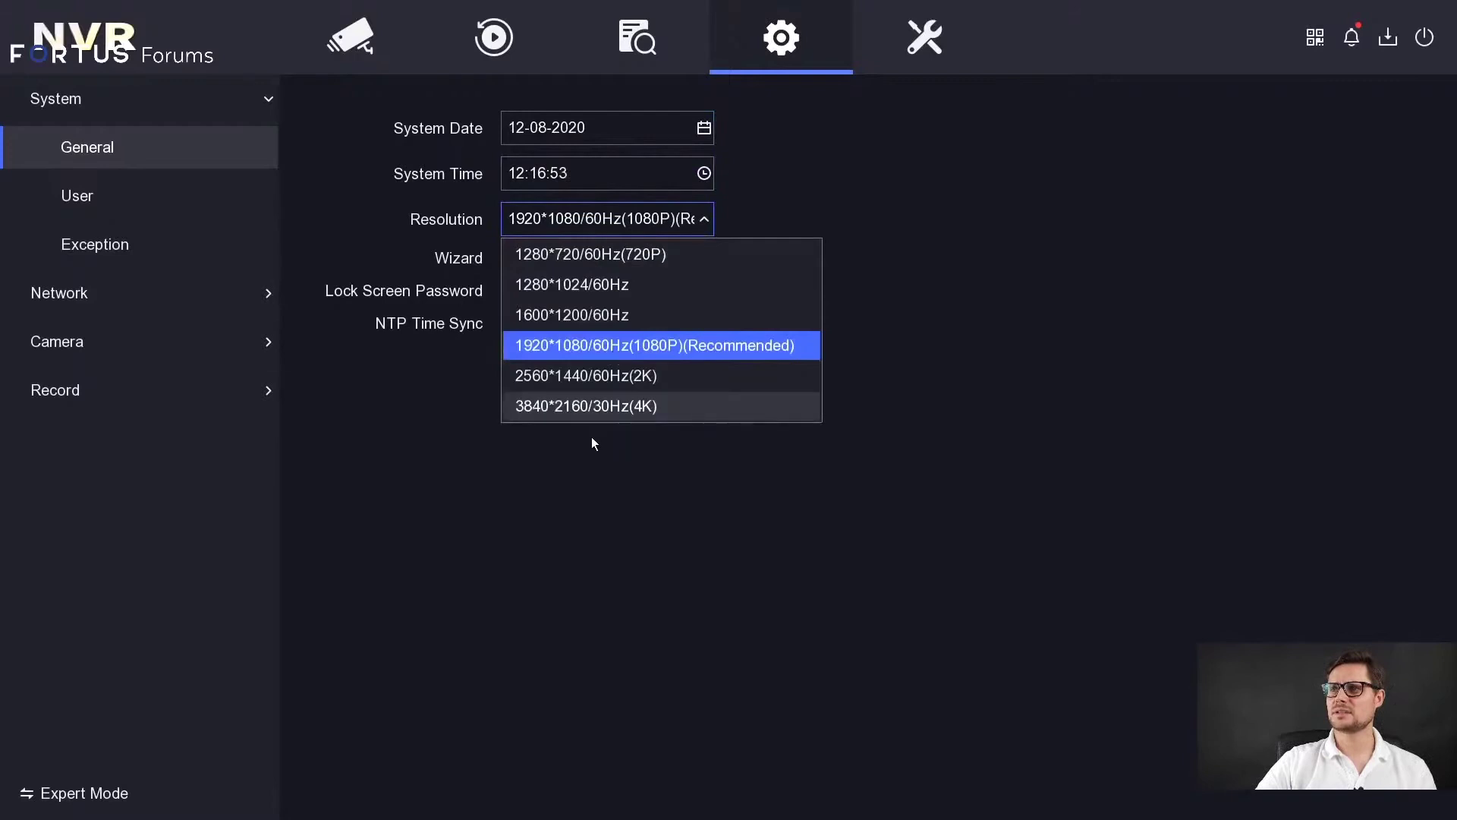
pyautogui.click(636, 453)
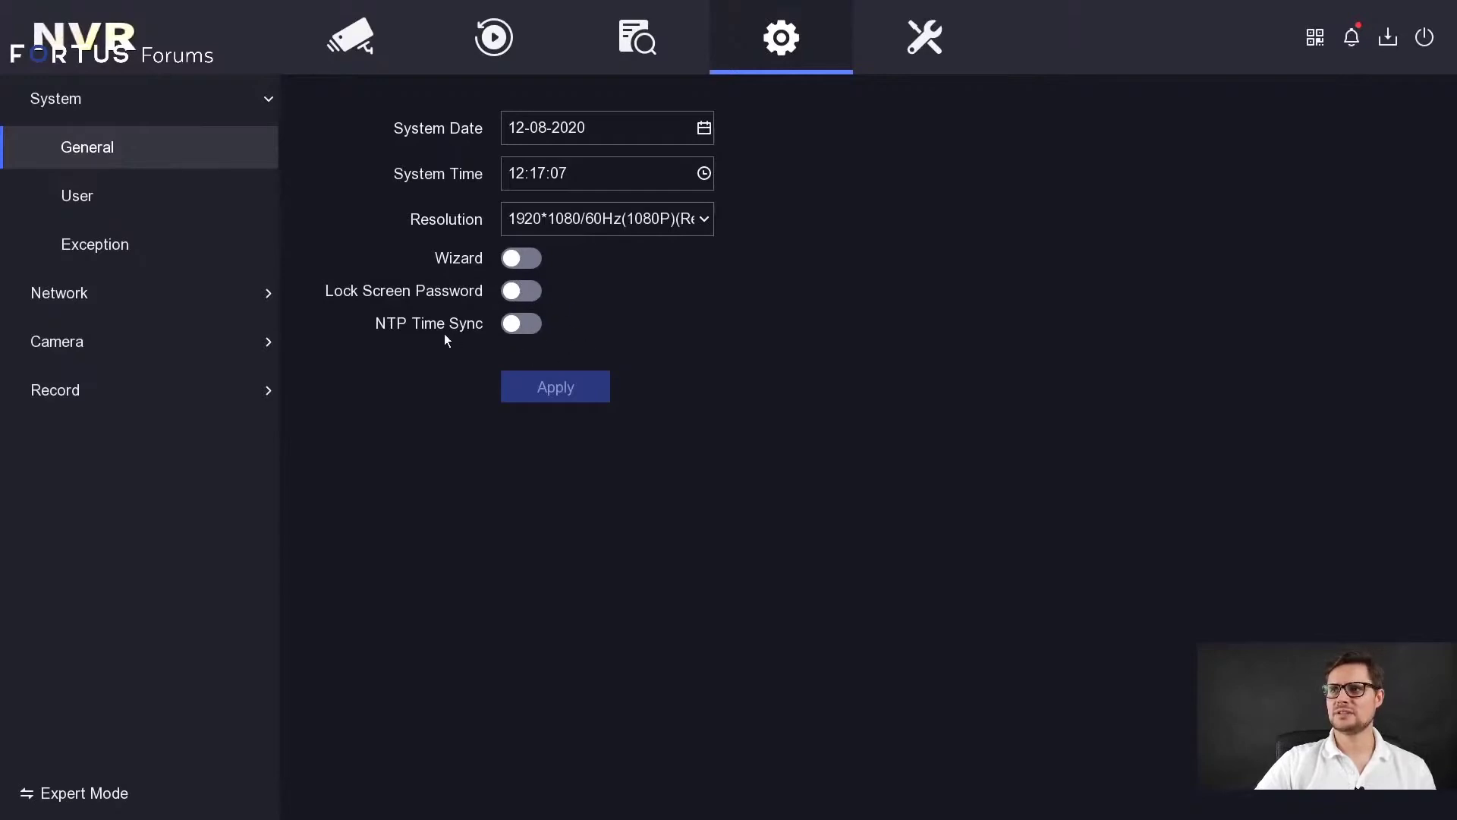
pyautogui.click(521, 325)
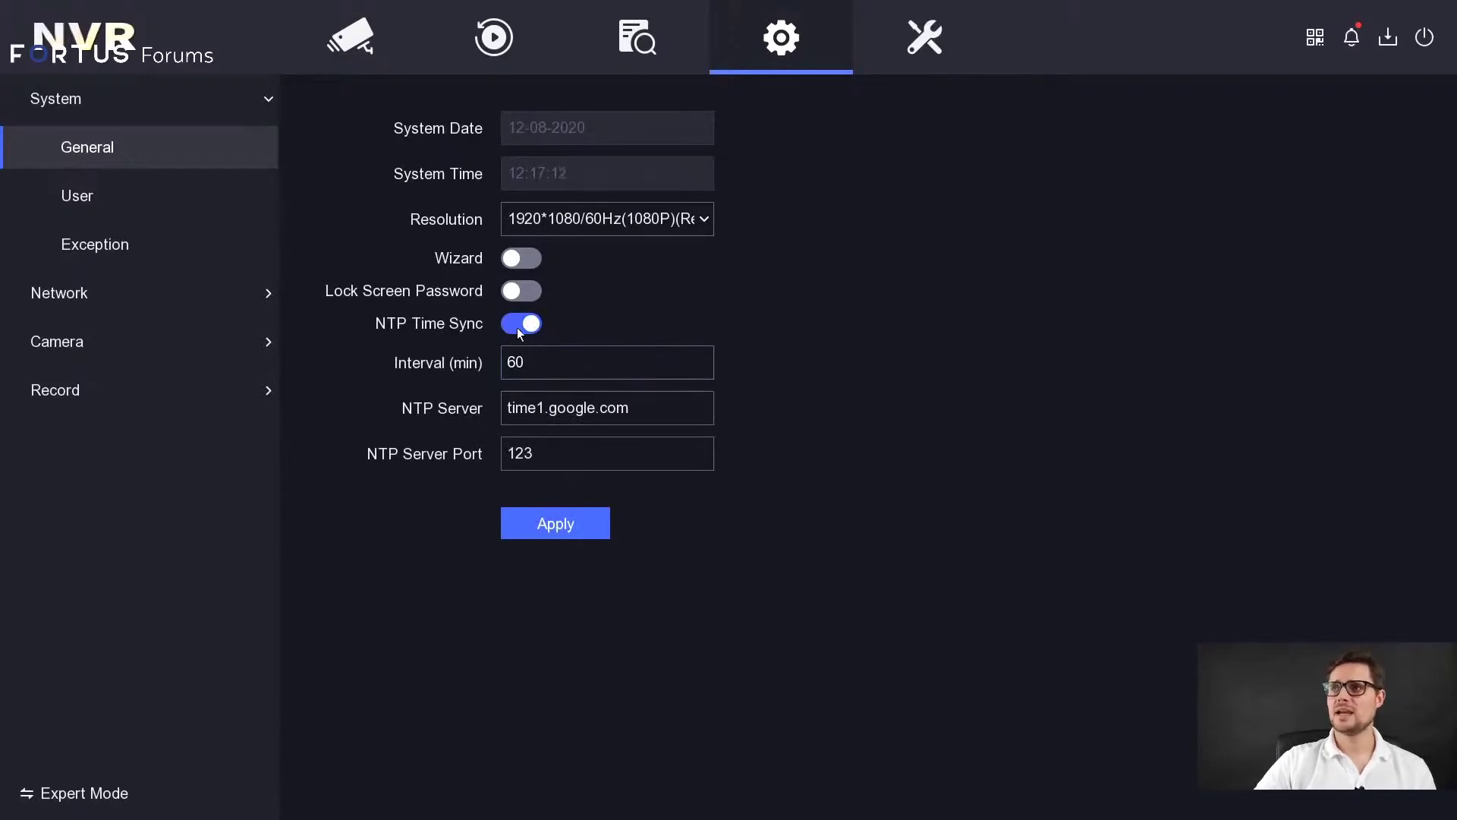
pyautogui.click(520, 325)
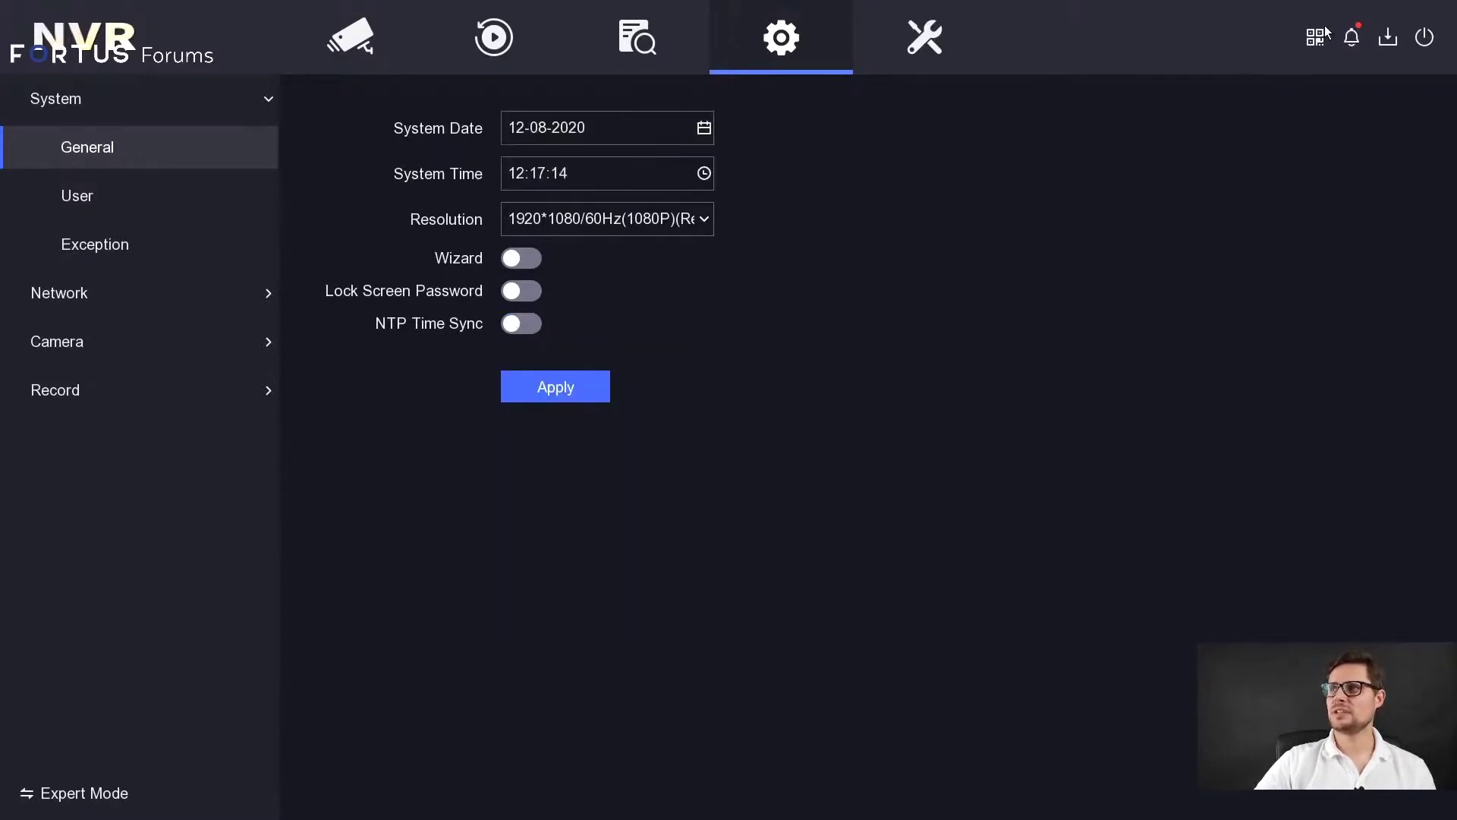
# Open the user settings, start adding a user, and cancel at the admin password confirmation
pyautogui.click(203, 196)
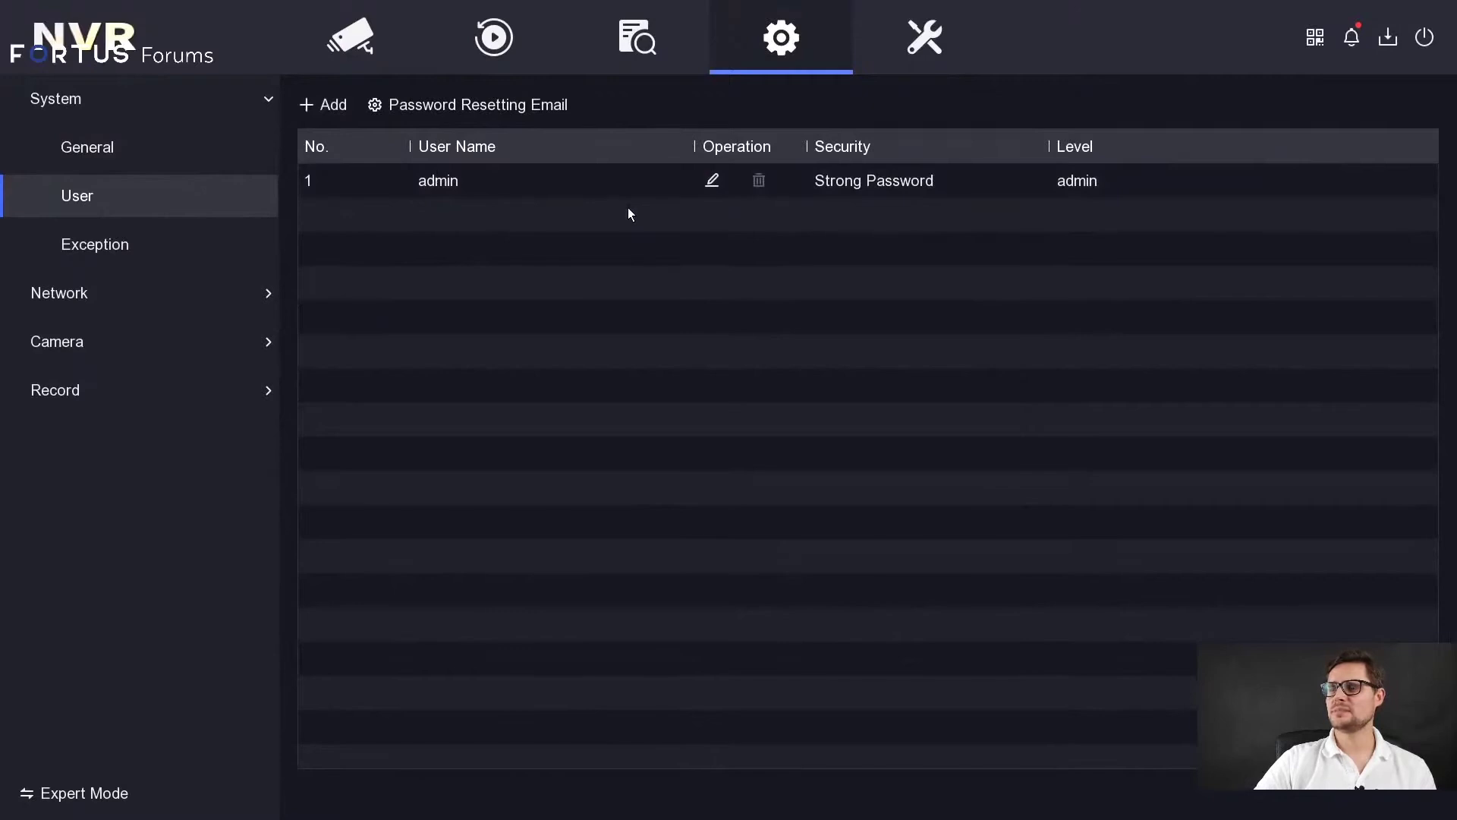
pyautogui.click(332, 111)
pyautogui.click(730, 390)
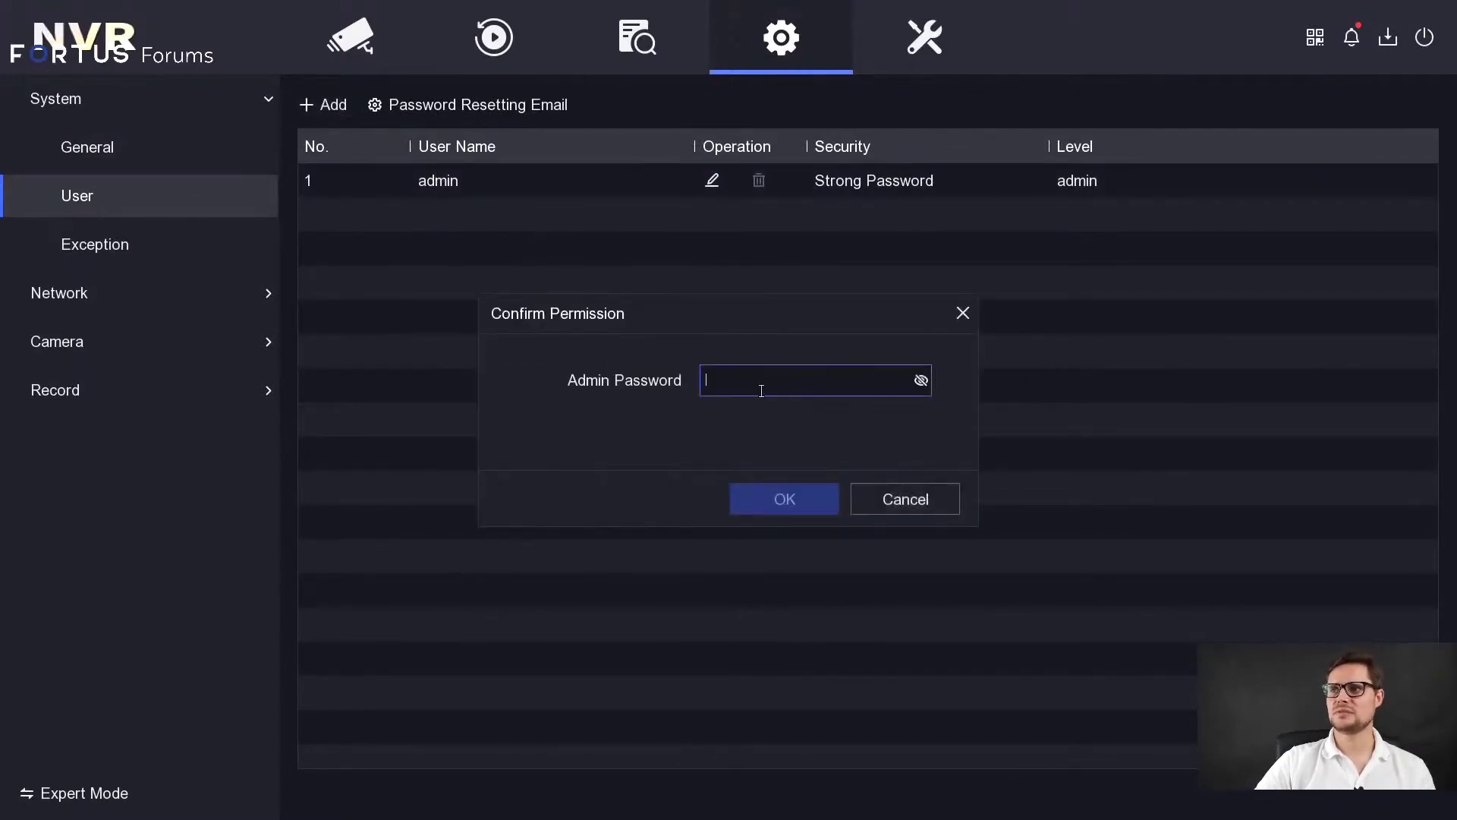
pyautogui.click(761, 390)
pyautogui.click(630, 452)
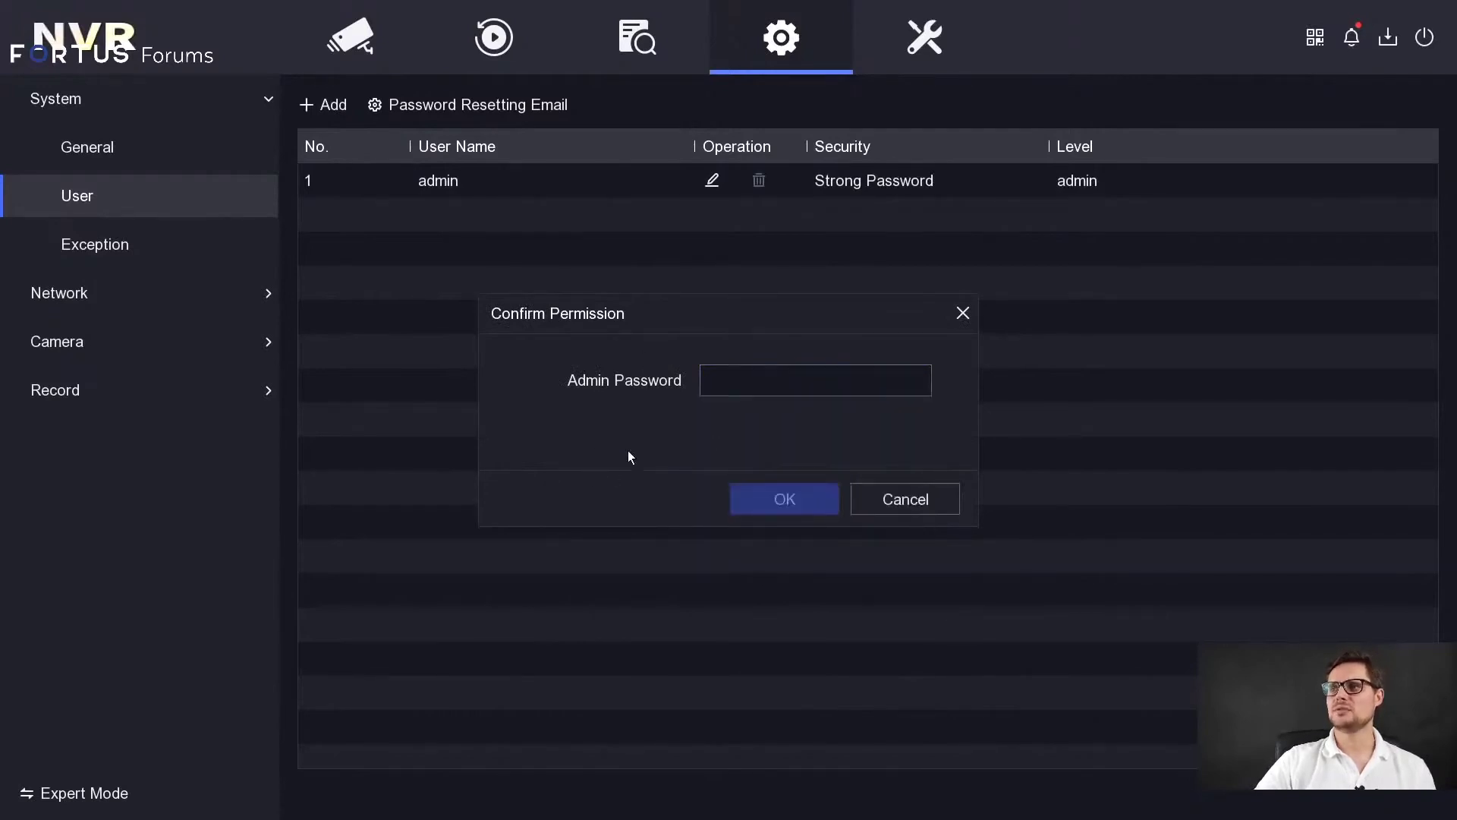
pyautogui.click(912, 506)
# Open the system exception settings and choose Network Disconnected as the exception type
pyautogui.click(188, 247)
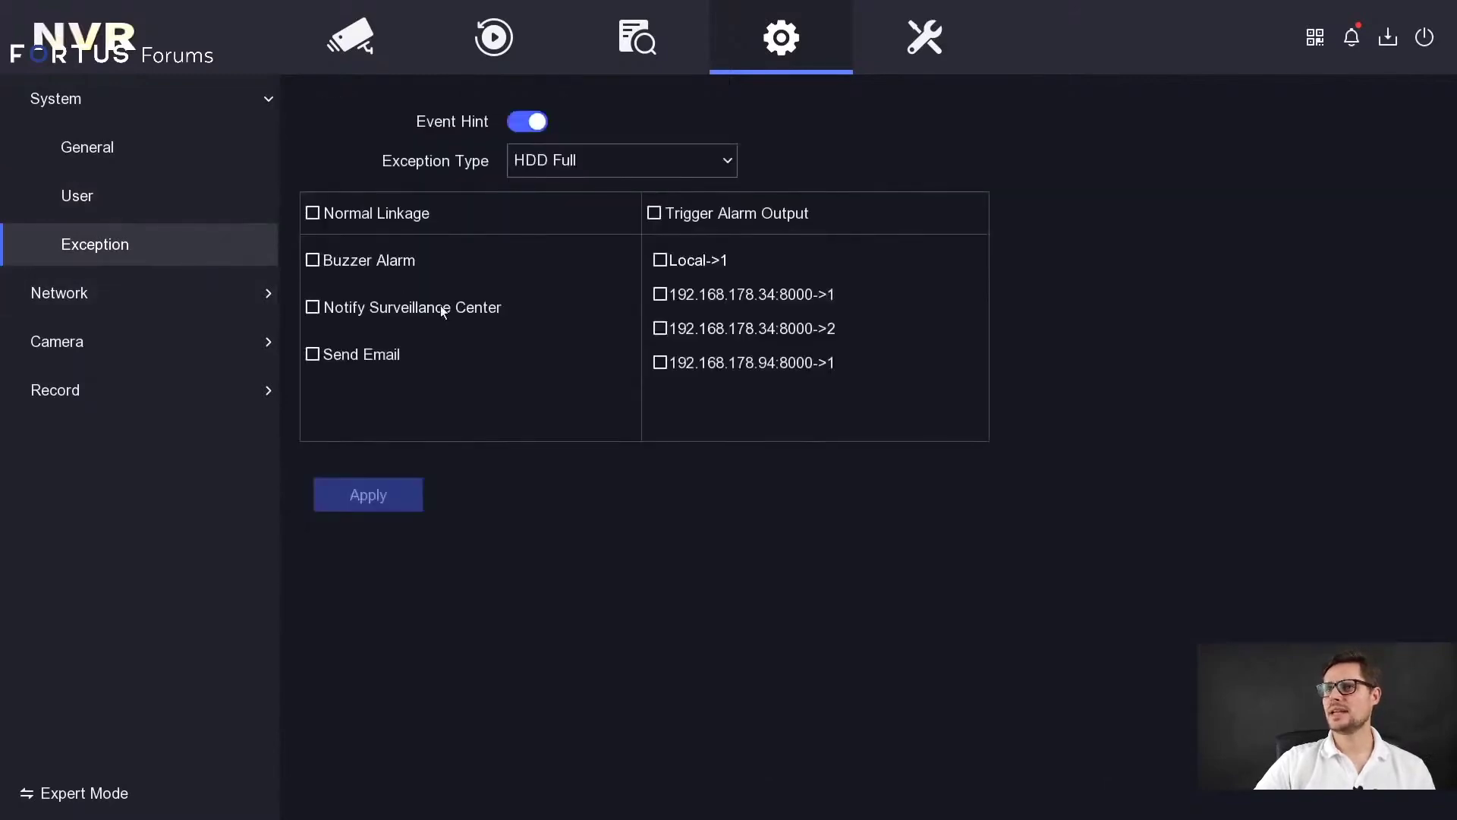
pyautogui.click(584, 162)
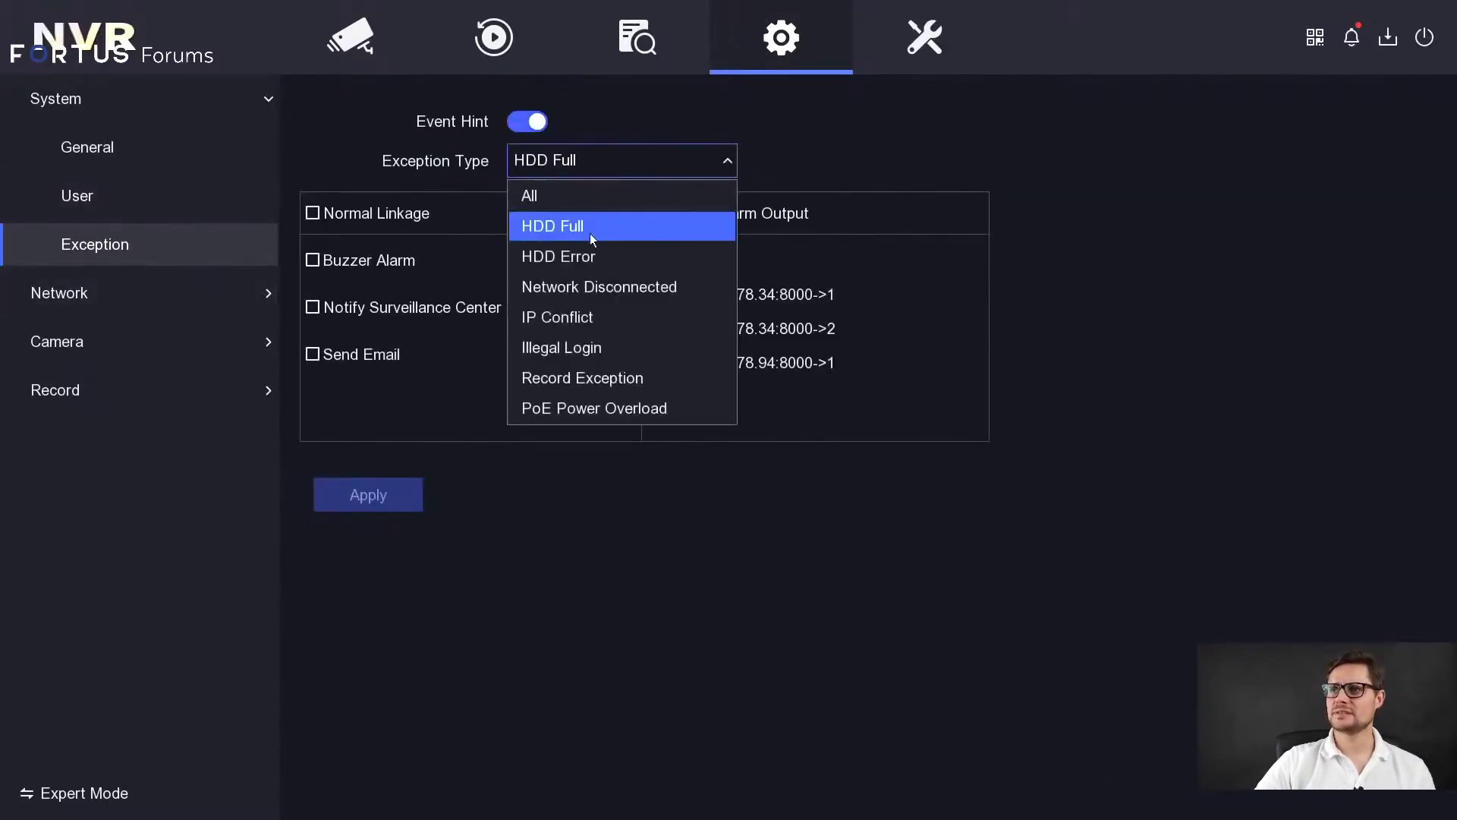
pyautogui.click(630, 258)
pyautogui.click(611, 164)
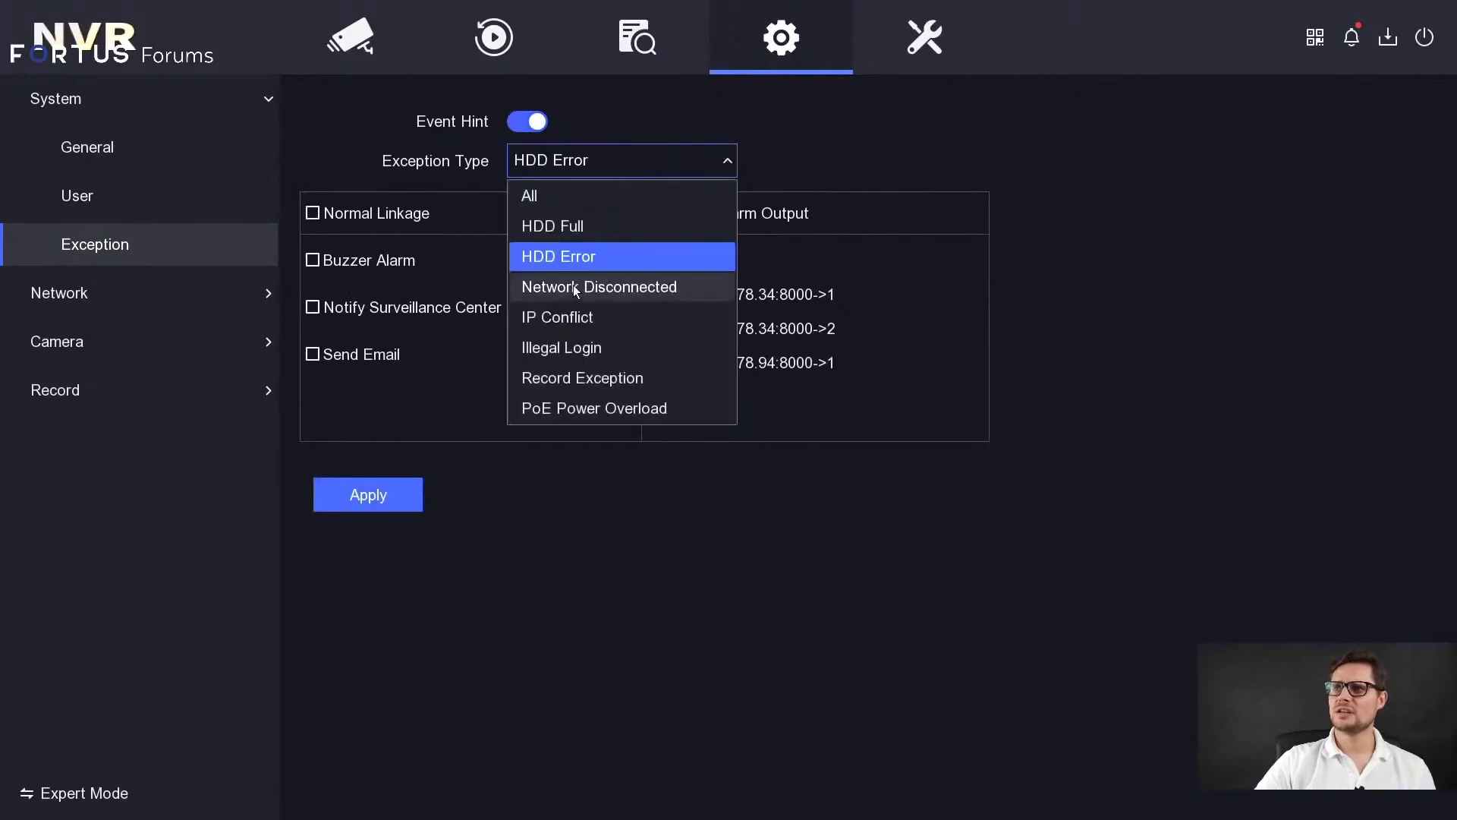
pyautogui.click(575, 288)
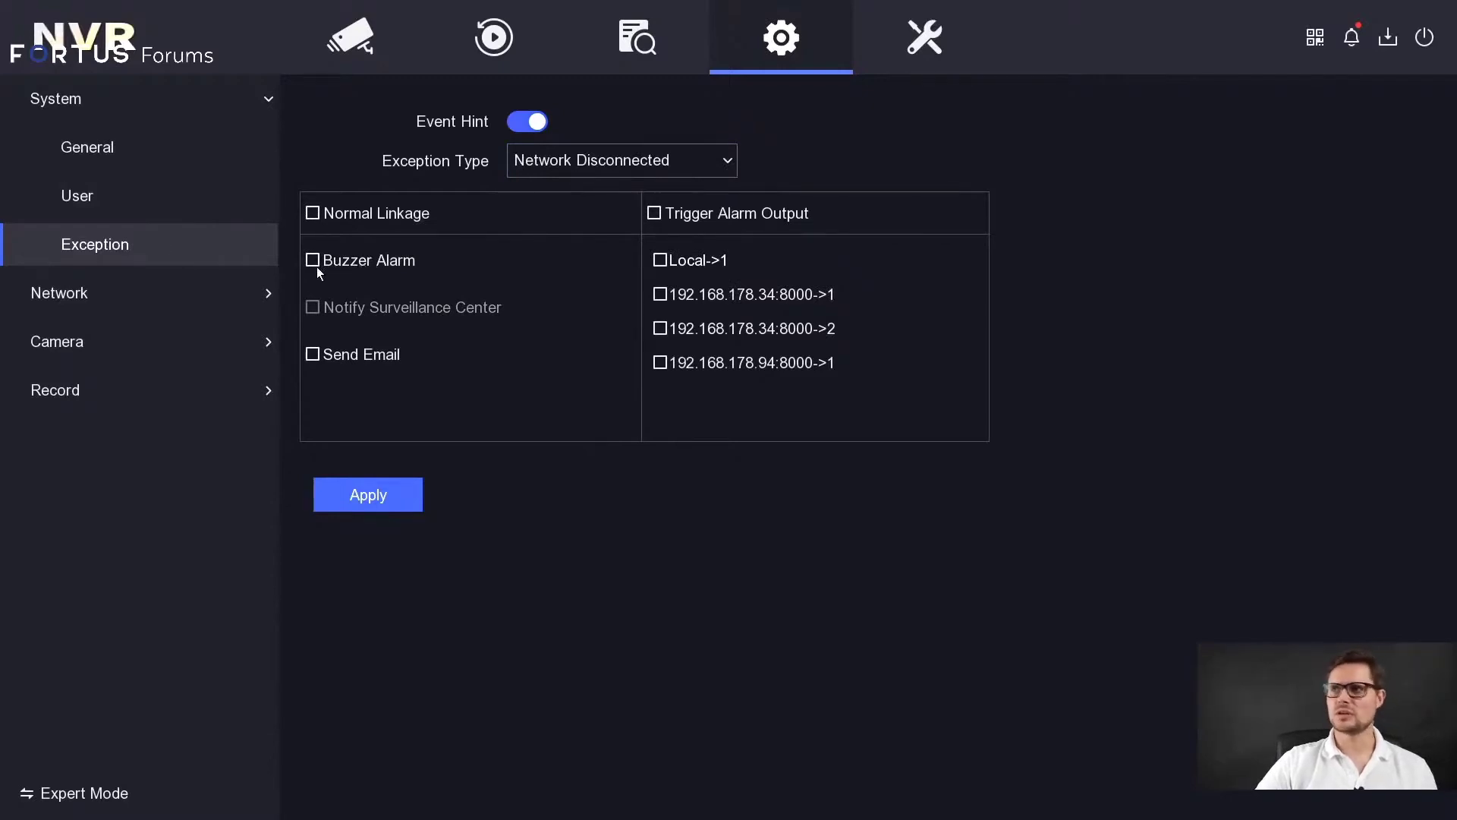
# Look through the exception types and choose HDD Error to view its linkage options
pyautogui.click(577, 162)
pyautogui.click(610, 222)
pyautogui.click(594, 154)
pyautogui.click(583, 256)
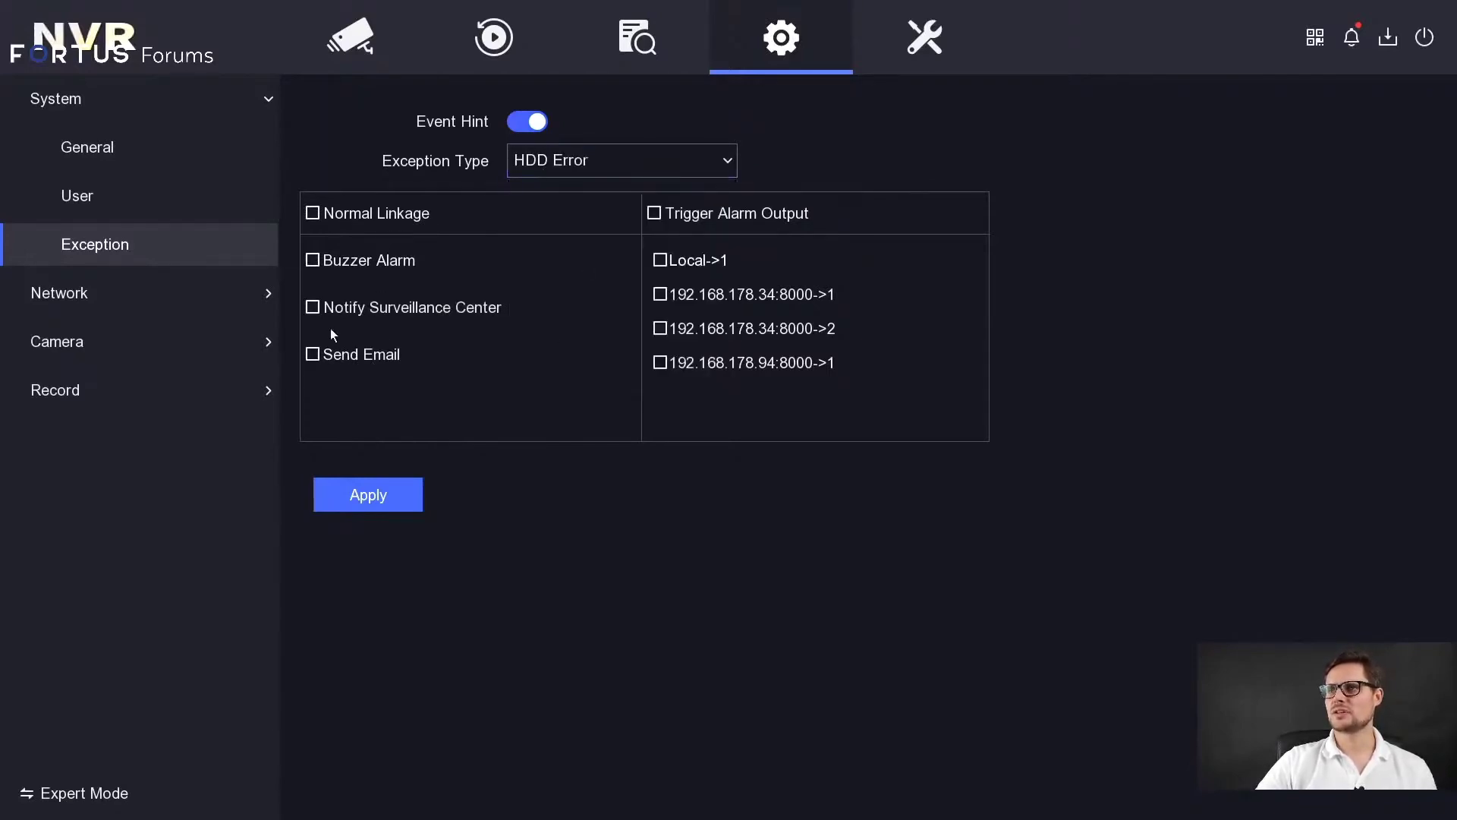
# Open the general network settings, switch DHCP (IPv4) off and back on, and reload the page without applying
pyautogui.click(138, 293)
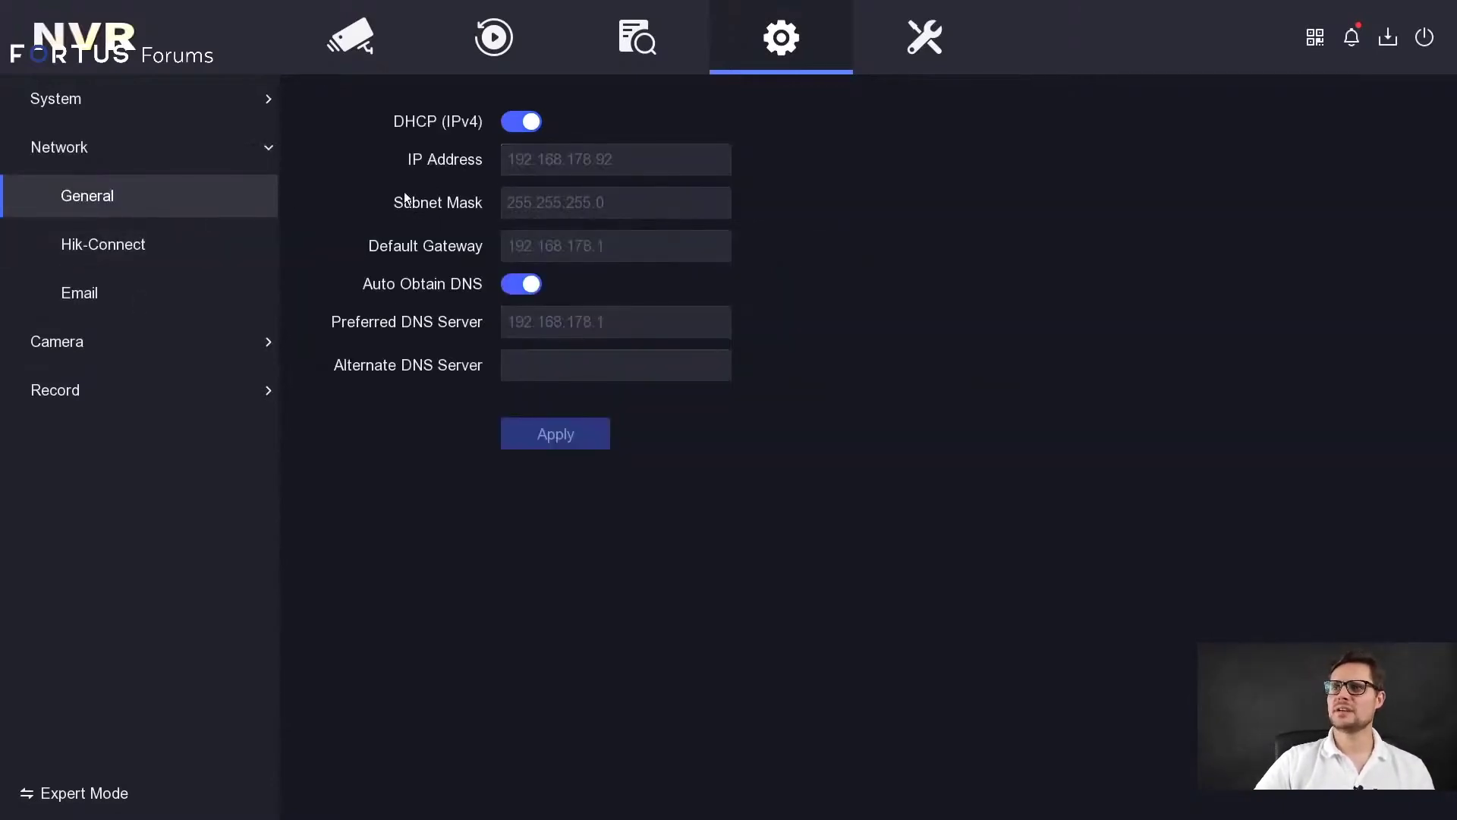
pyautogui.click(523, 124)
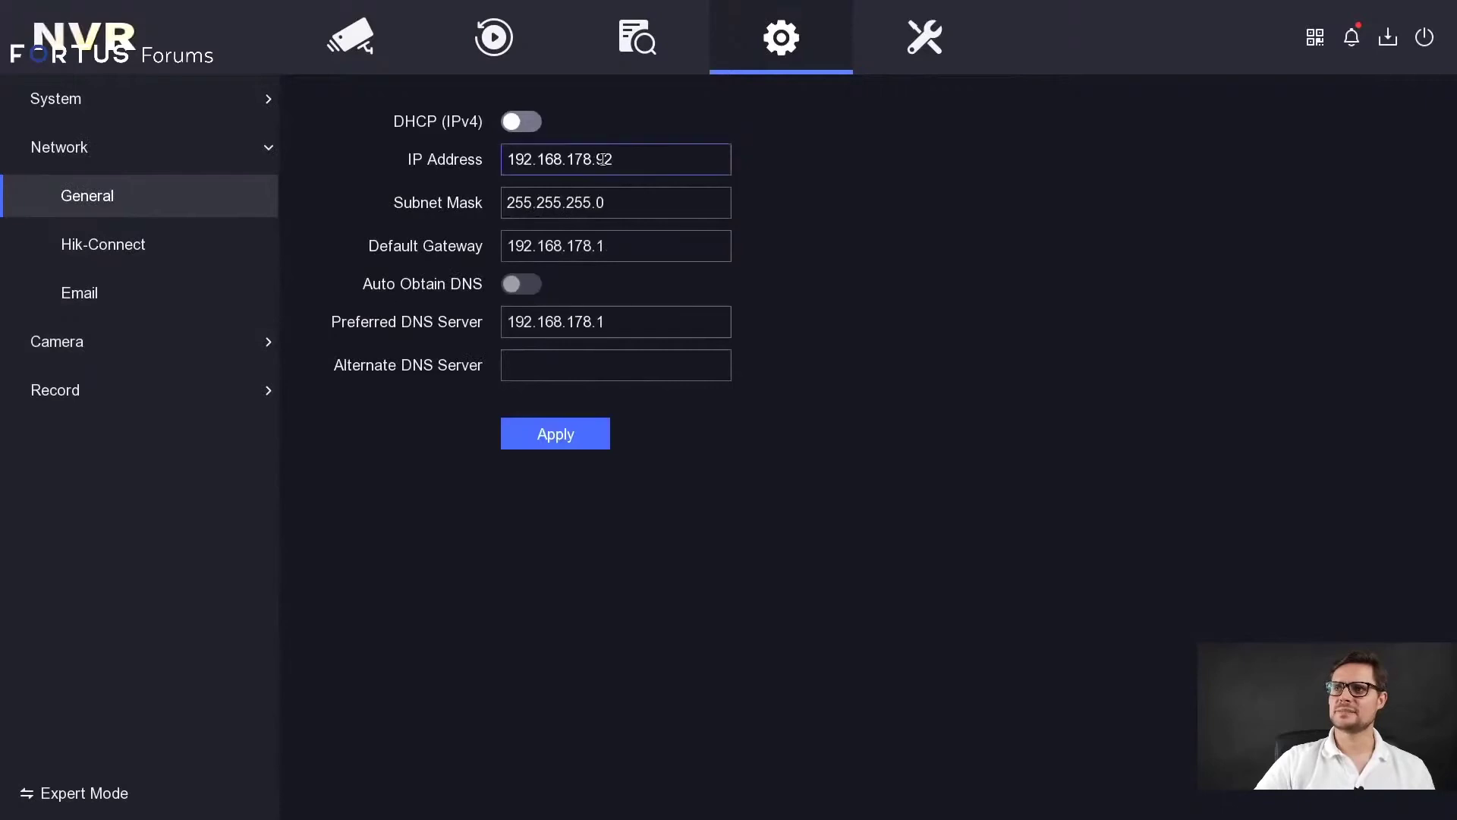
pyautogui.click(535, 122)
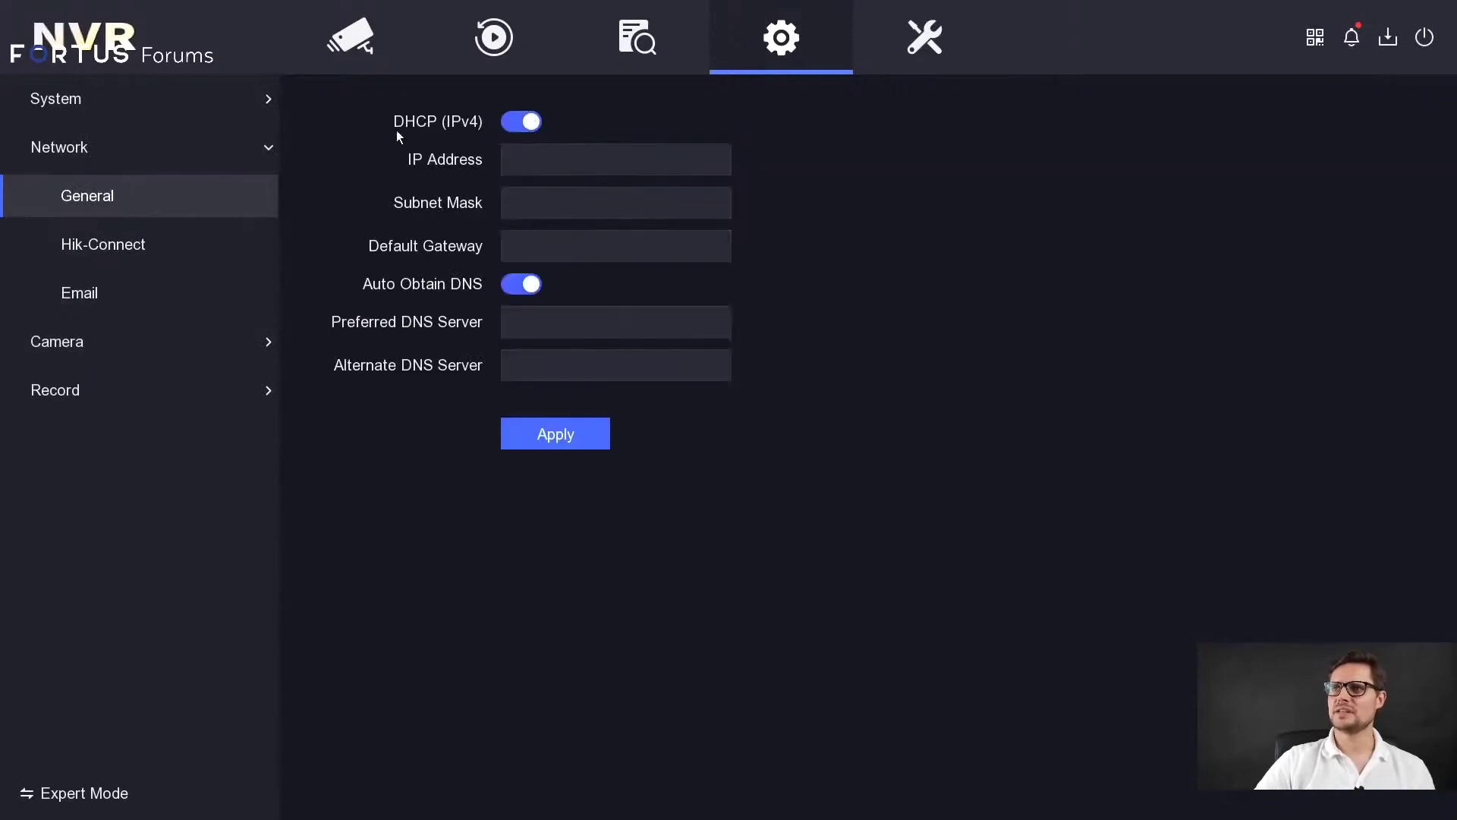
pyautogui.click(155, 237)
pyautogui.click(147, 201)
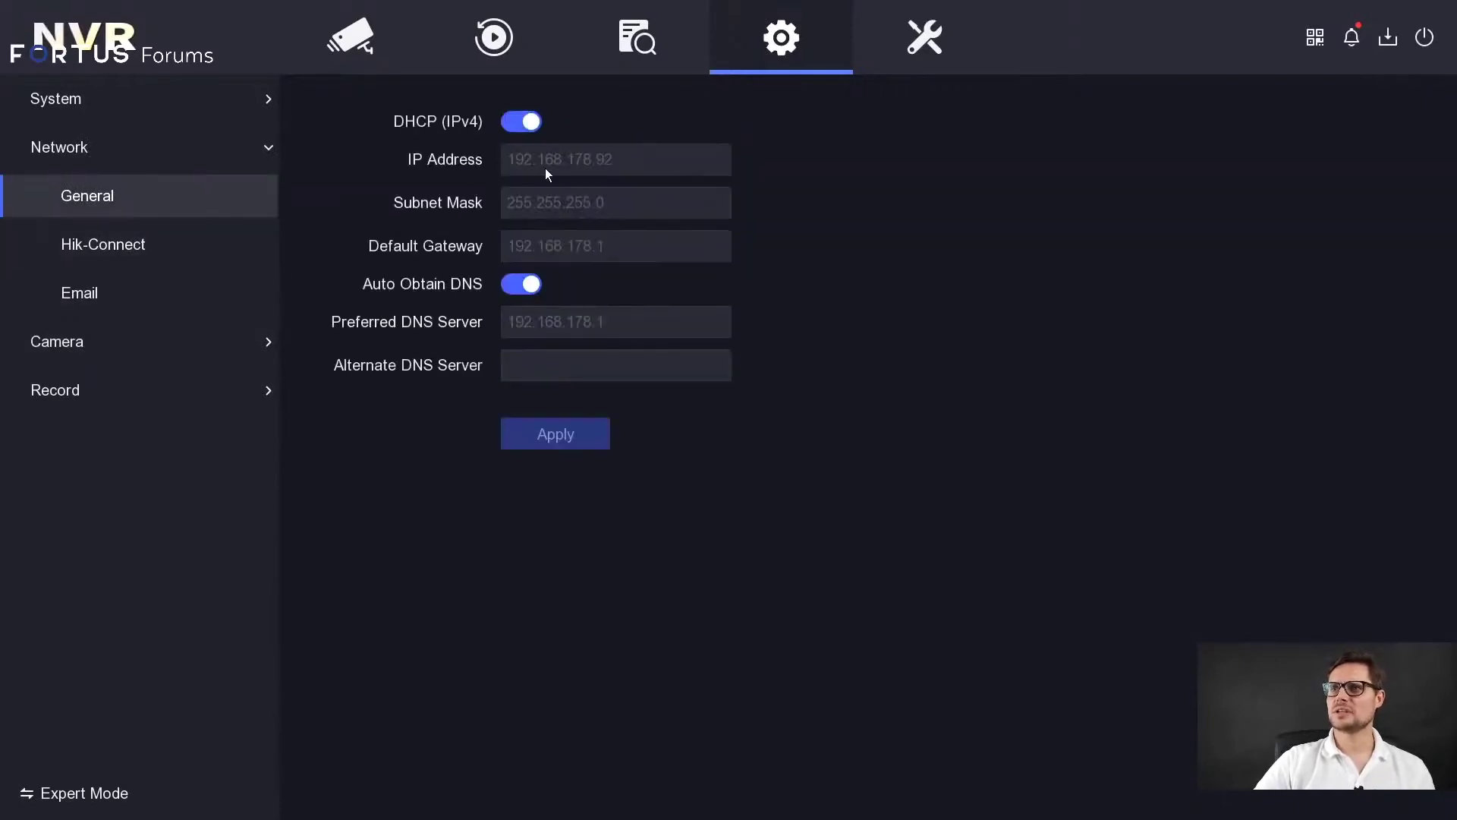
# Turn off Auto Obtain DNS and set the preferred DNS server to 8.8.8.8
pyautogui.click(531, 284)
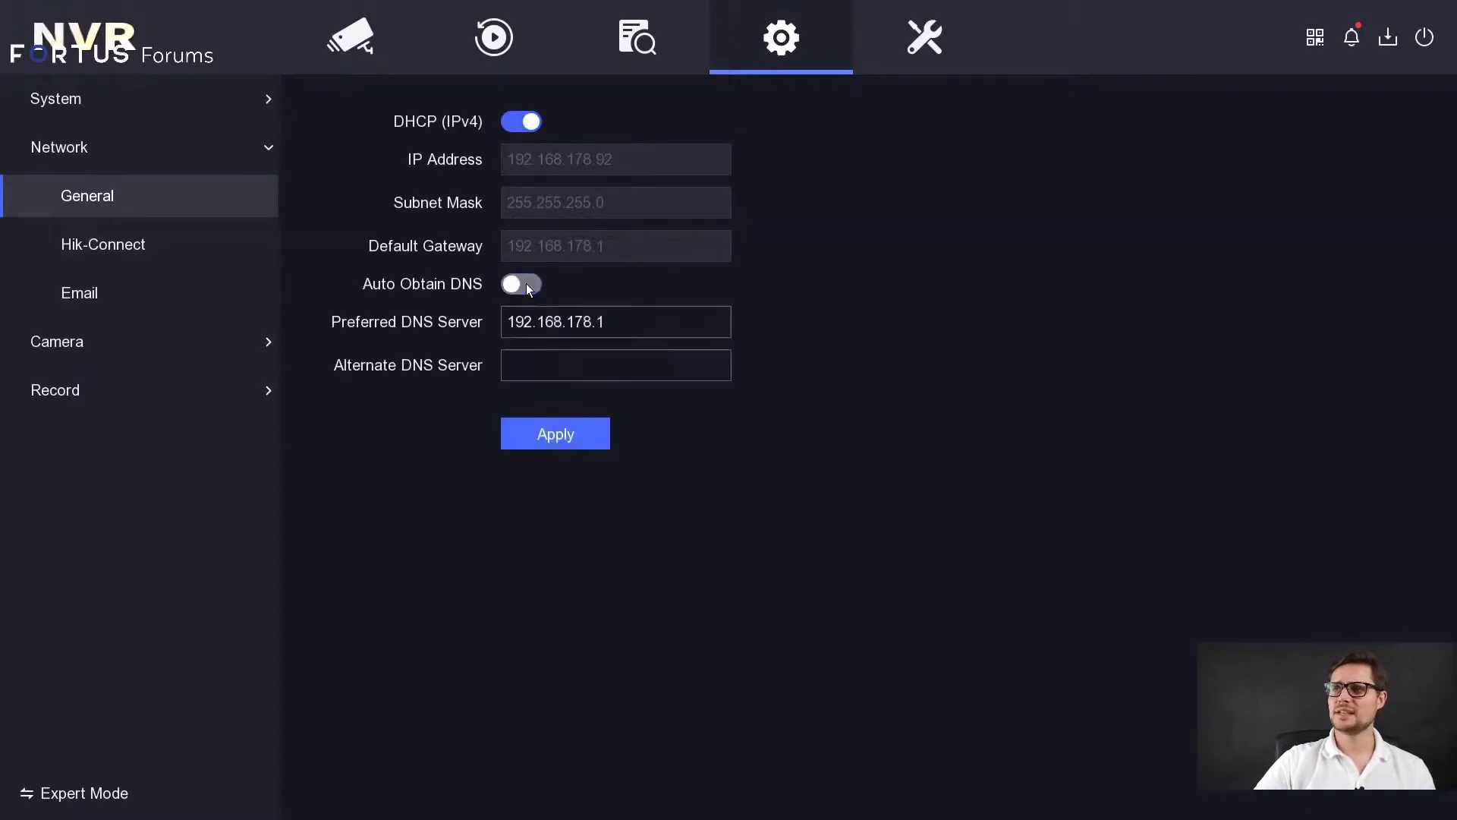
pyautogui.click(645, 322)
pyautogui.click(587, 410)
pyautogui.click(590, 406)
pyautogui.click(687, 352)
pyautogui.click(592, 407)
pyautogui.click(687, 352)
pyautogui.click(587, 407)
pyautogui.click(777, 370)
# Set the alternate DNS server to 8.8.4.4 and apply the network settings
pyautogui.click(619, 365)
pyautogui.click(607, 453)
pyautogui.click(645, 396)
pyautogui.click(587, 449)
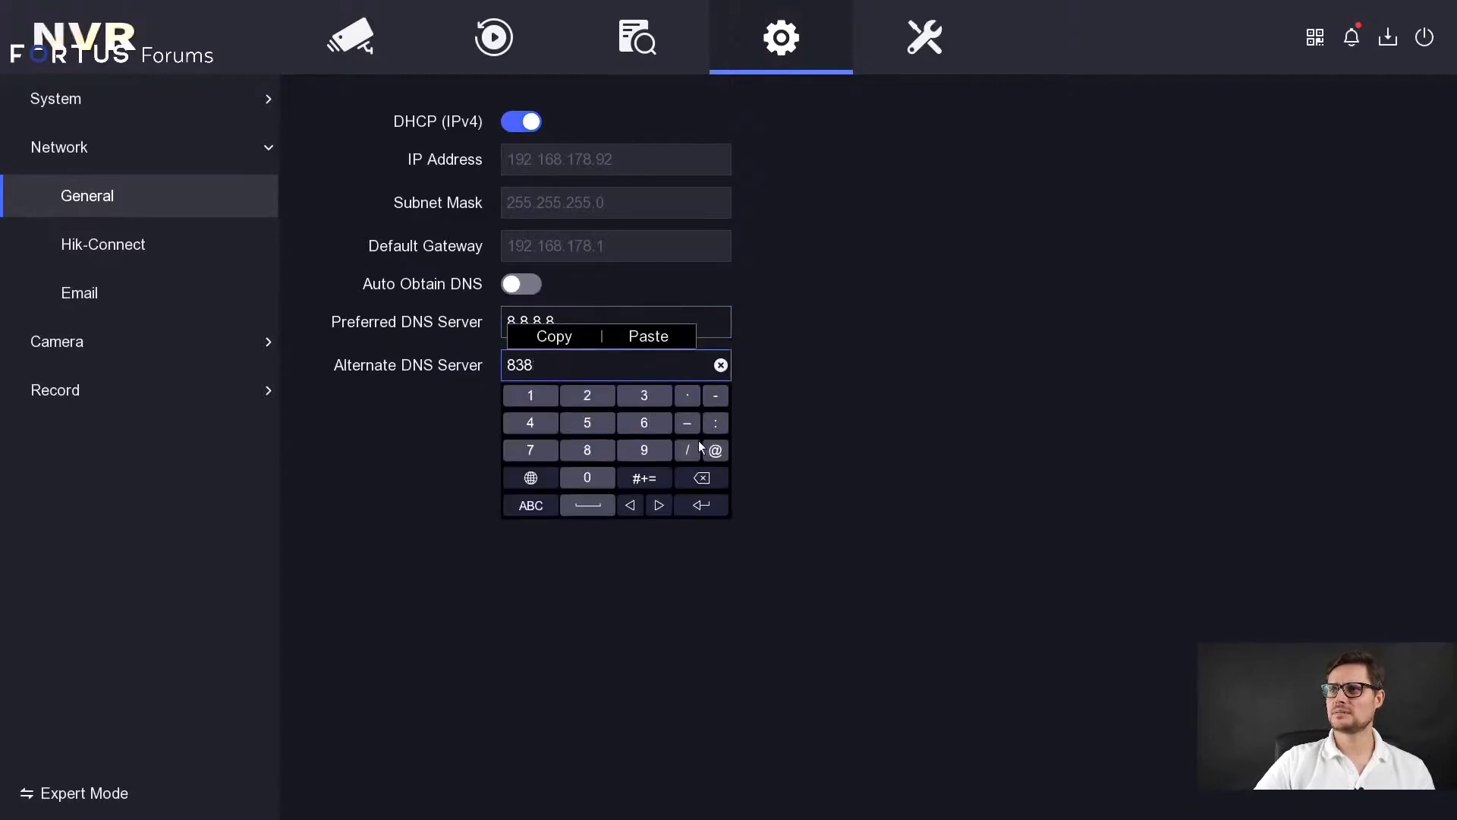
pyautogui.click(701, 477)
pyautogui.click(702, 478)
pyautogui.click(591, 454)
pyautogui.click(689, 394)
pyautogui.click(596, 453)
pyautogui.click(535, 422)
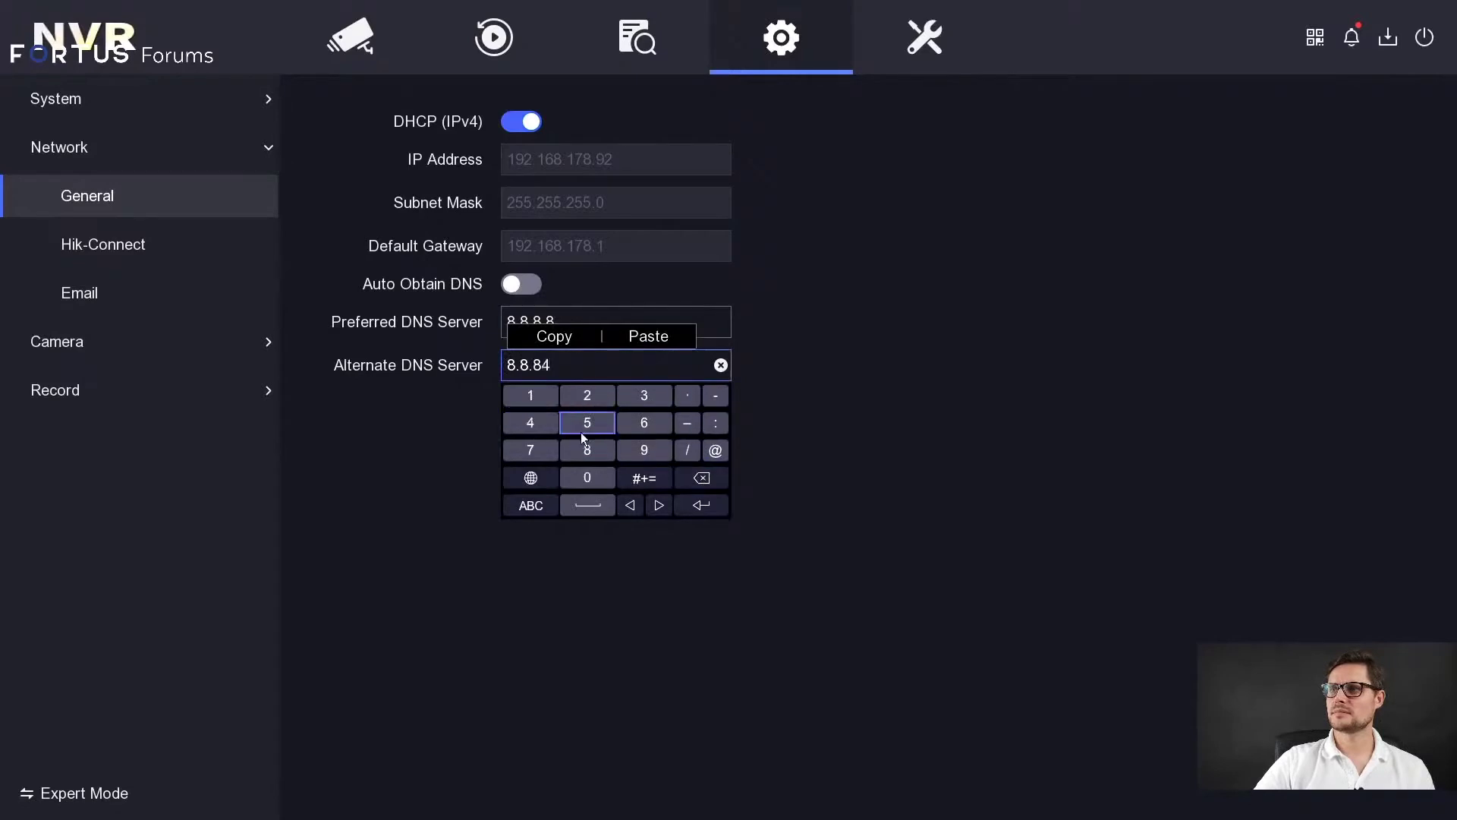
pyautogui.click(701, 478)
pyautogui.click(701, 477)
pyautogui.click(531, 422)
pyautogui.click(685, 396)
pyautogui.click(519, 425)
pyautogui.click(698, 502)
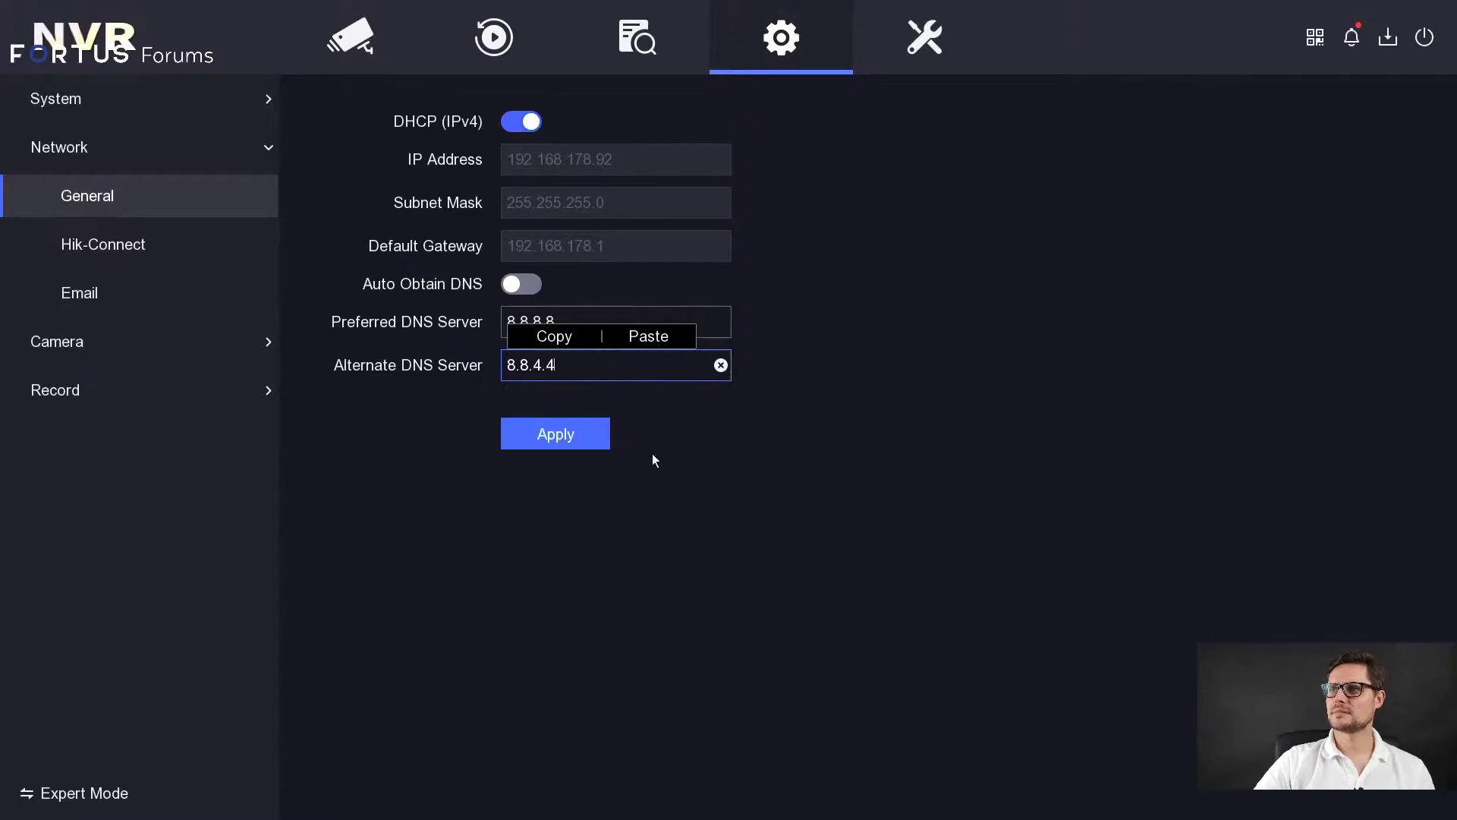
pyautogui.click(586, 446)
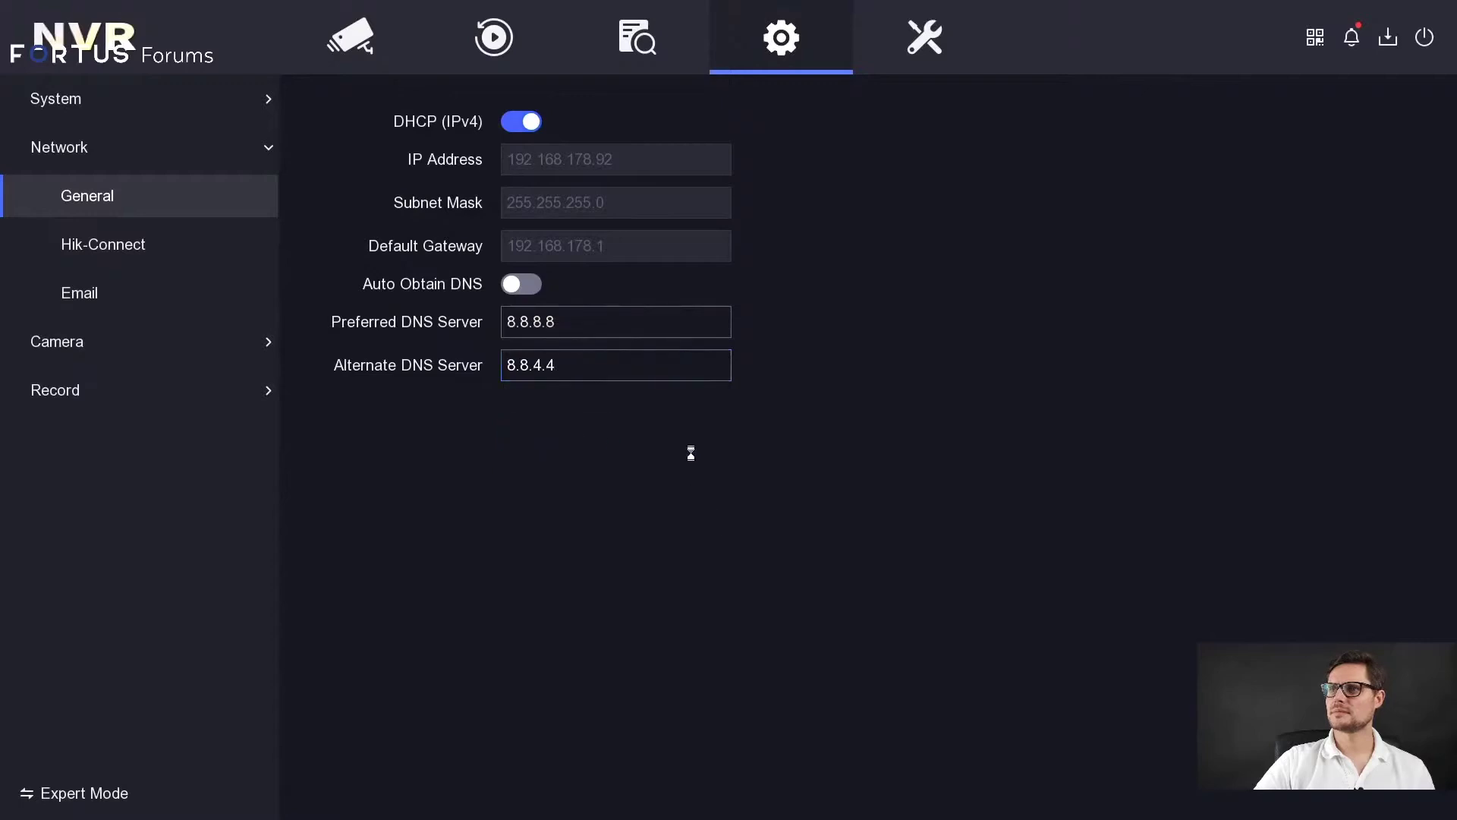
# View the Hik-Connect settings, then try the Attached Picture and Server Authentication options in the email settings, leaving both off
pyautogui.click(148, 244)
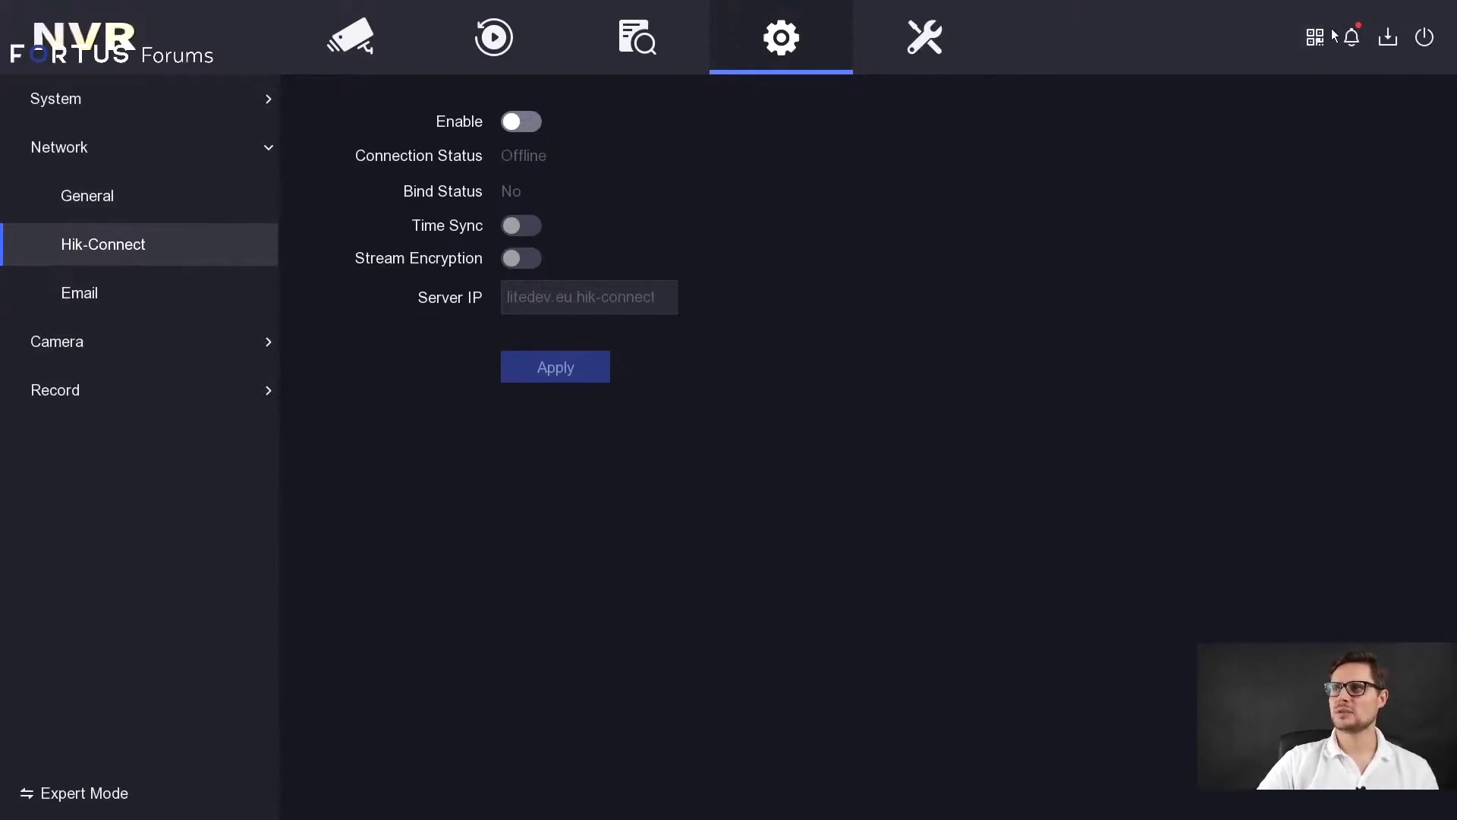
pyautogui.click(139, 294)
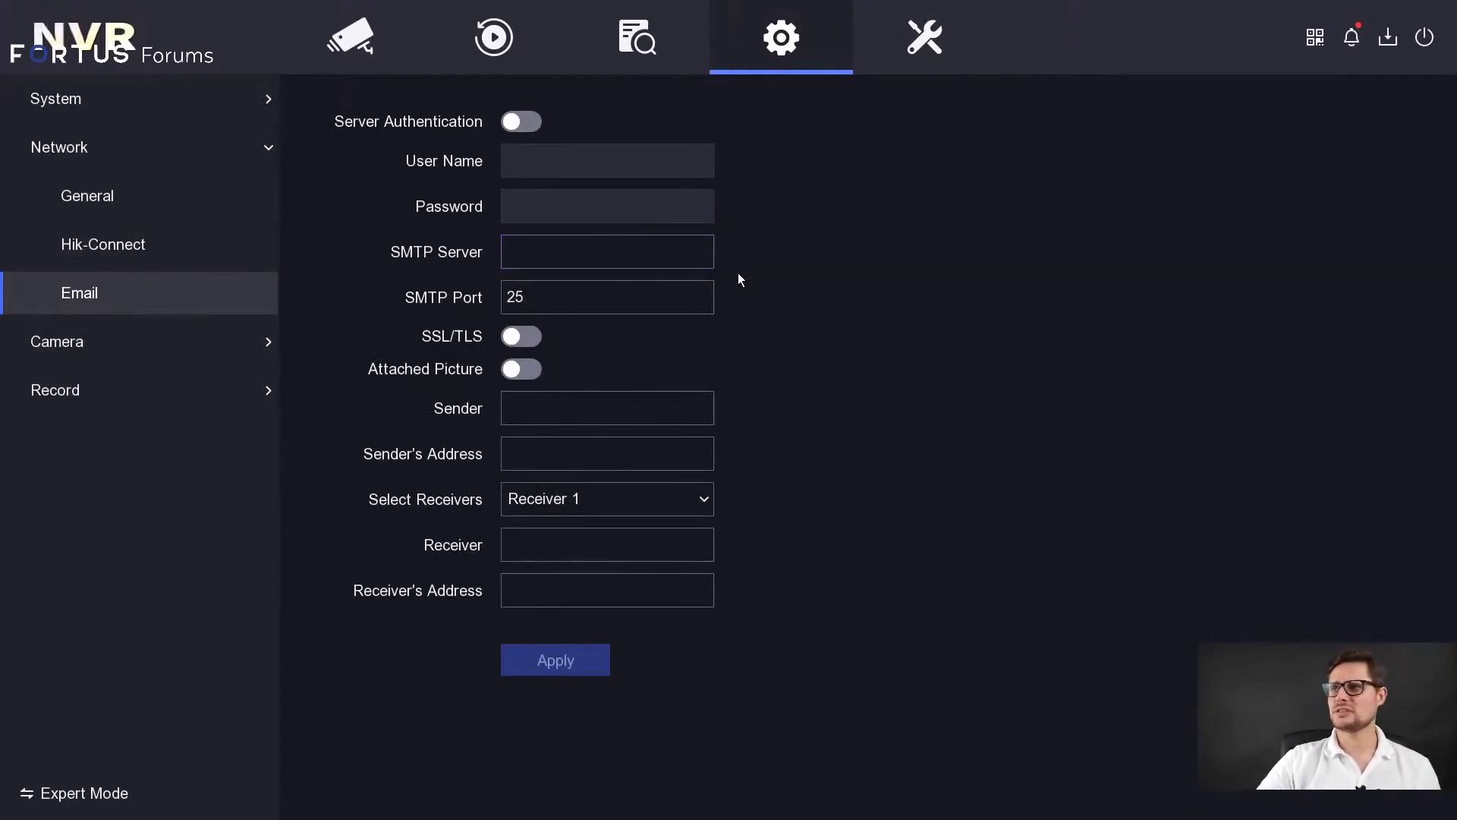
pyautogui.click(519, 367)
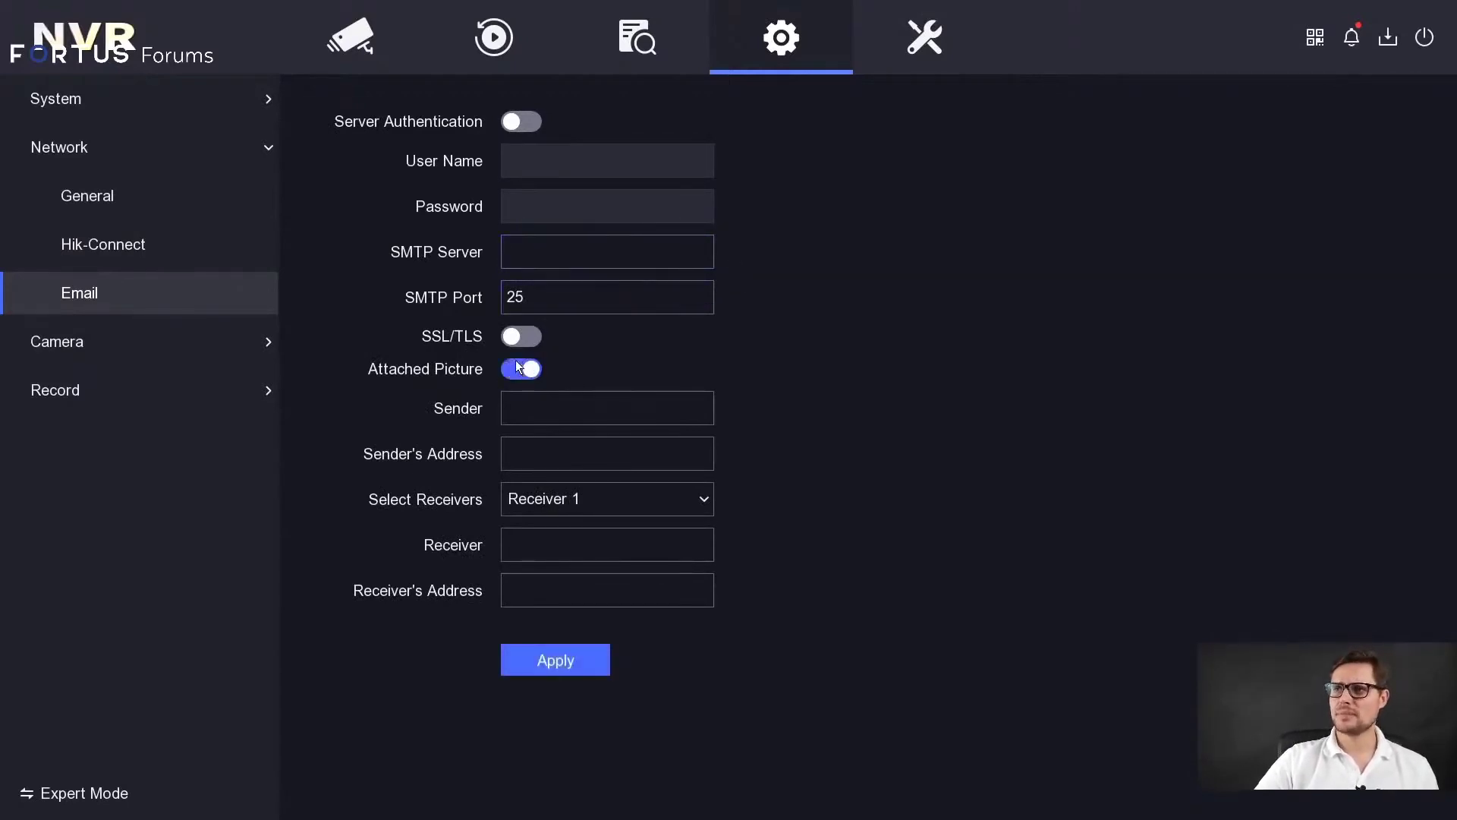
pyautogui.click(528, 121)
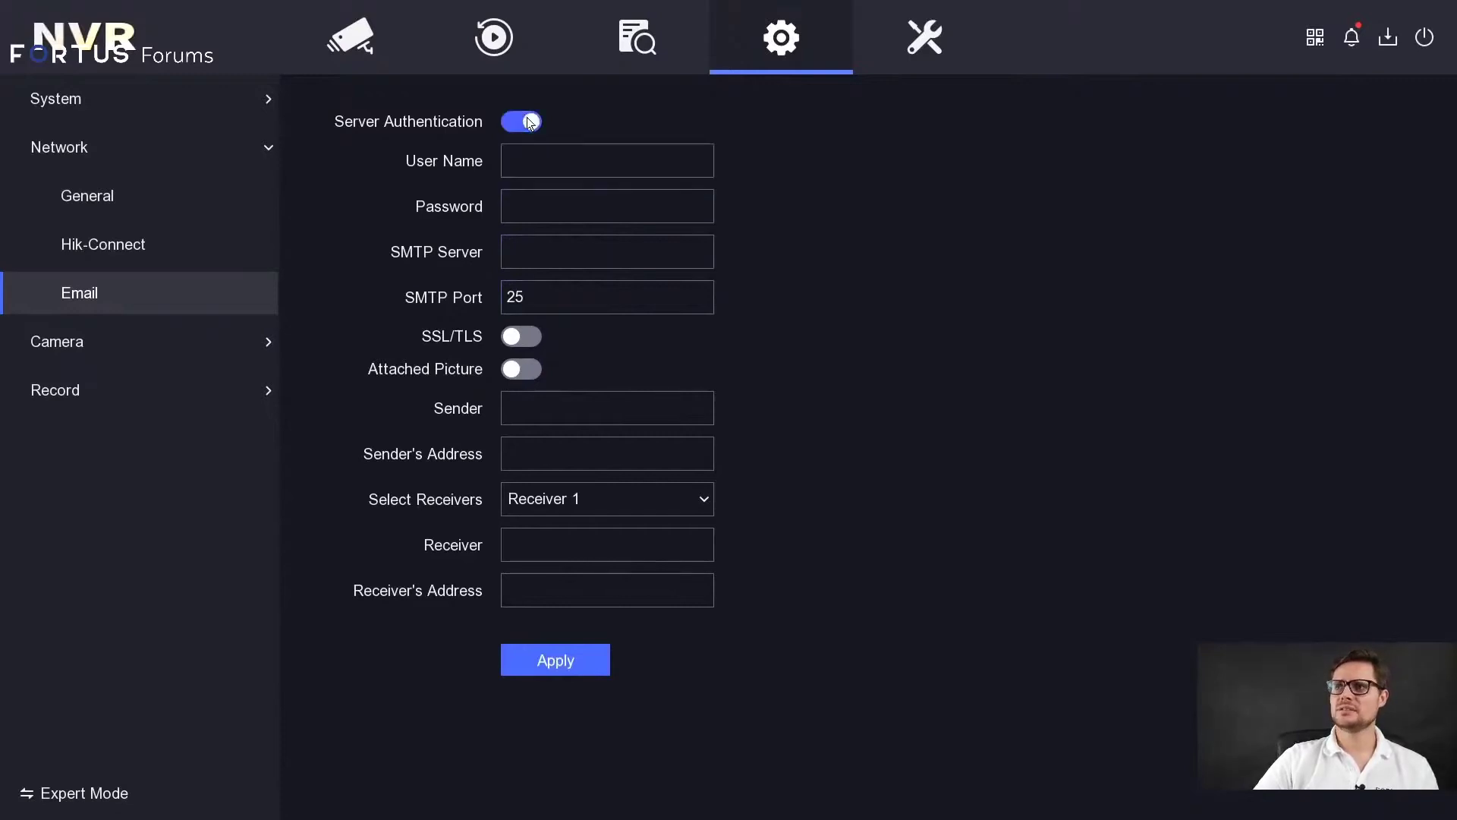
pyautogui.click(530, 122)
pyautogui.click(526, 122)
pyautogui.click(569, 158)
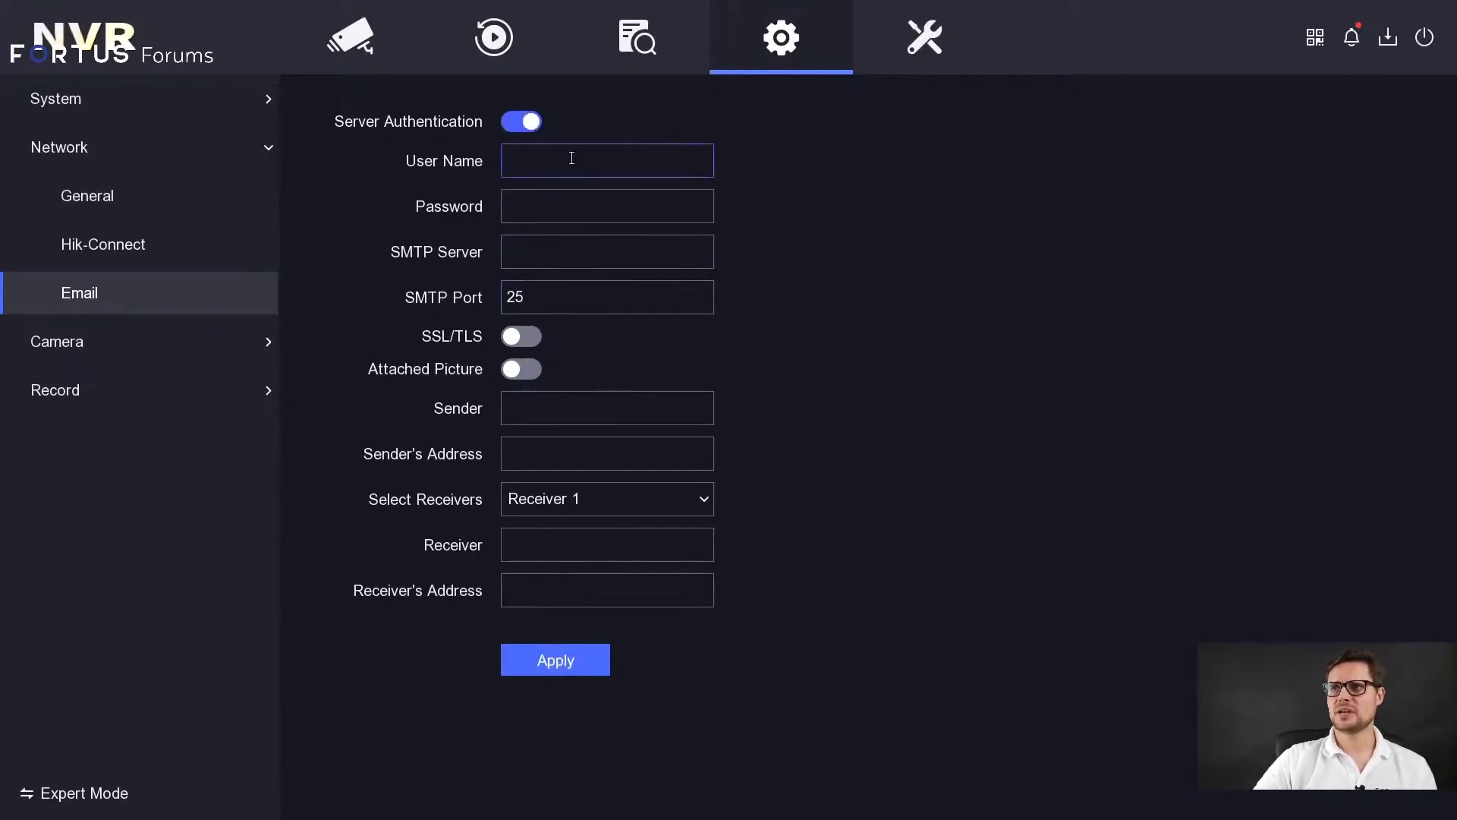
pyautogui.click(522, 124)
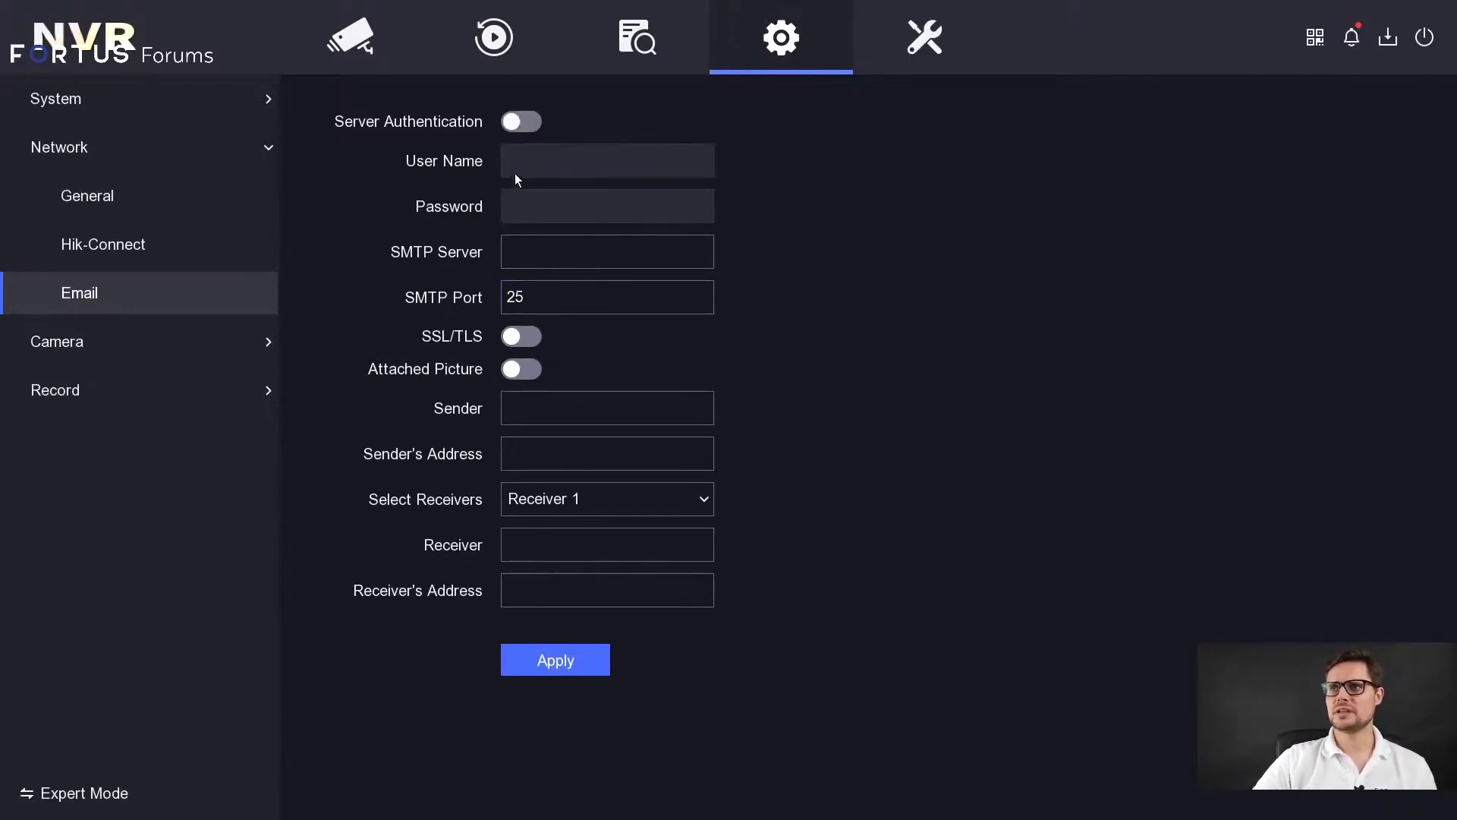
# Examine the SMTP server and port fields and the list of selectable receivers in the email settings
pyautogui.click(564, 294)
pyautogui.click(569, 249)
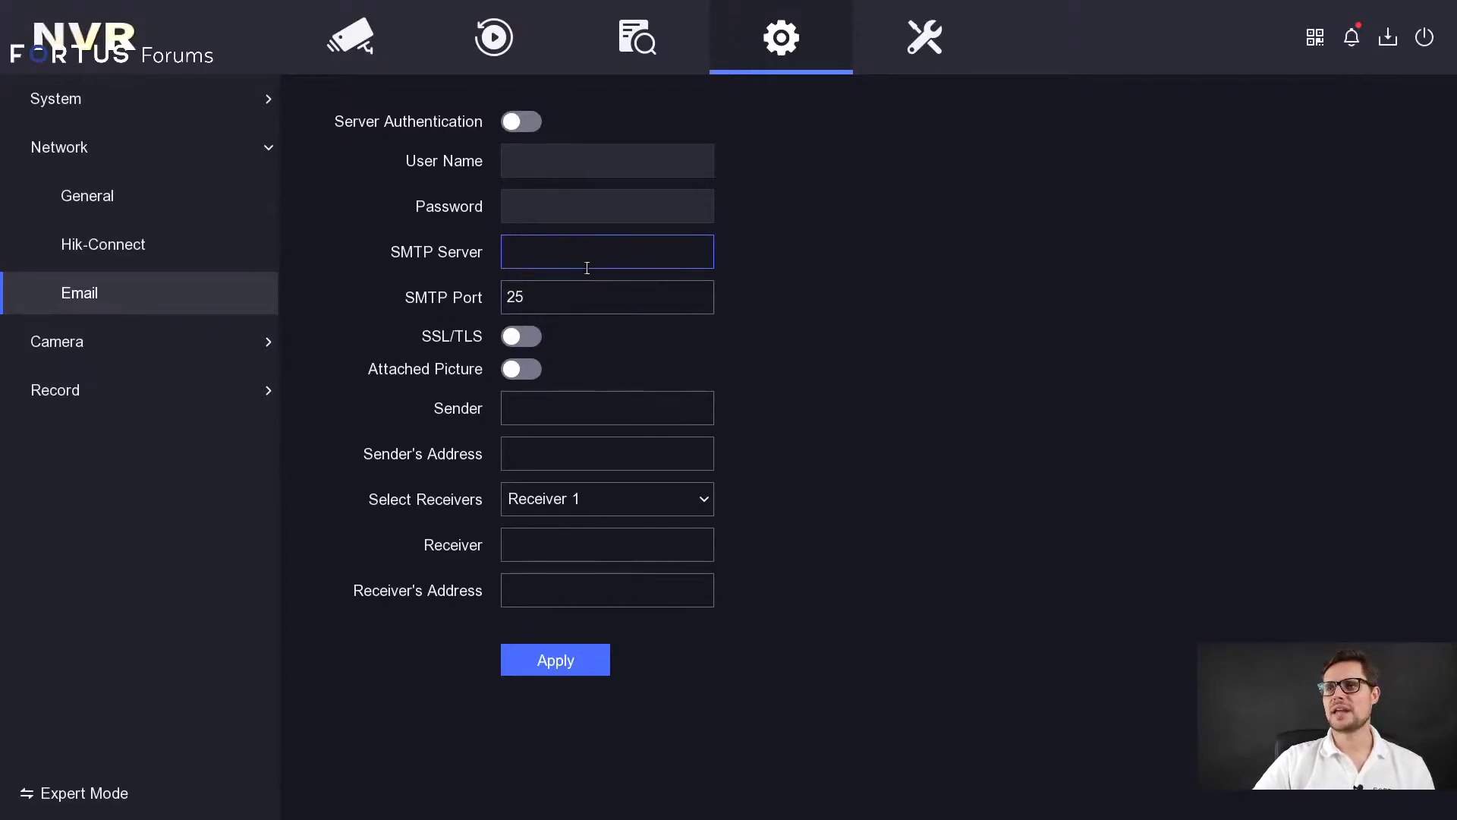
pyautogui.click(570, 310)
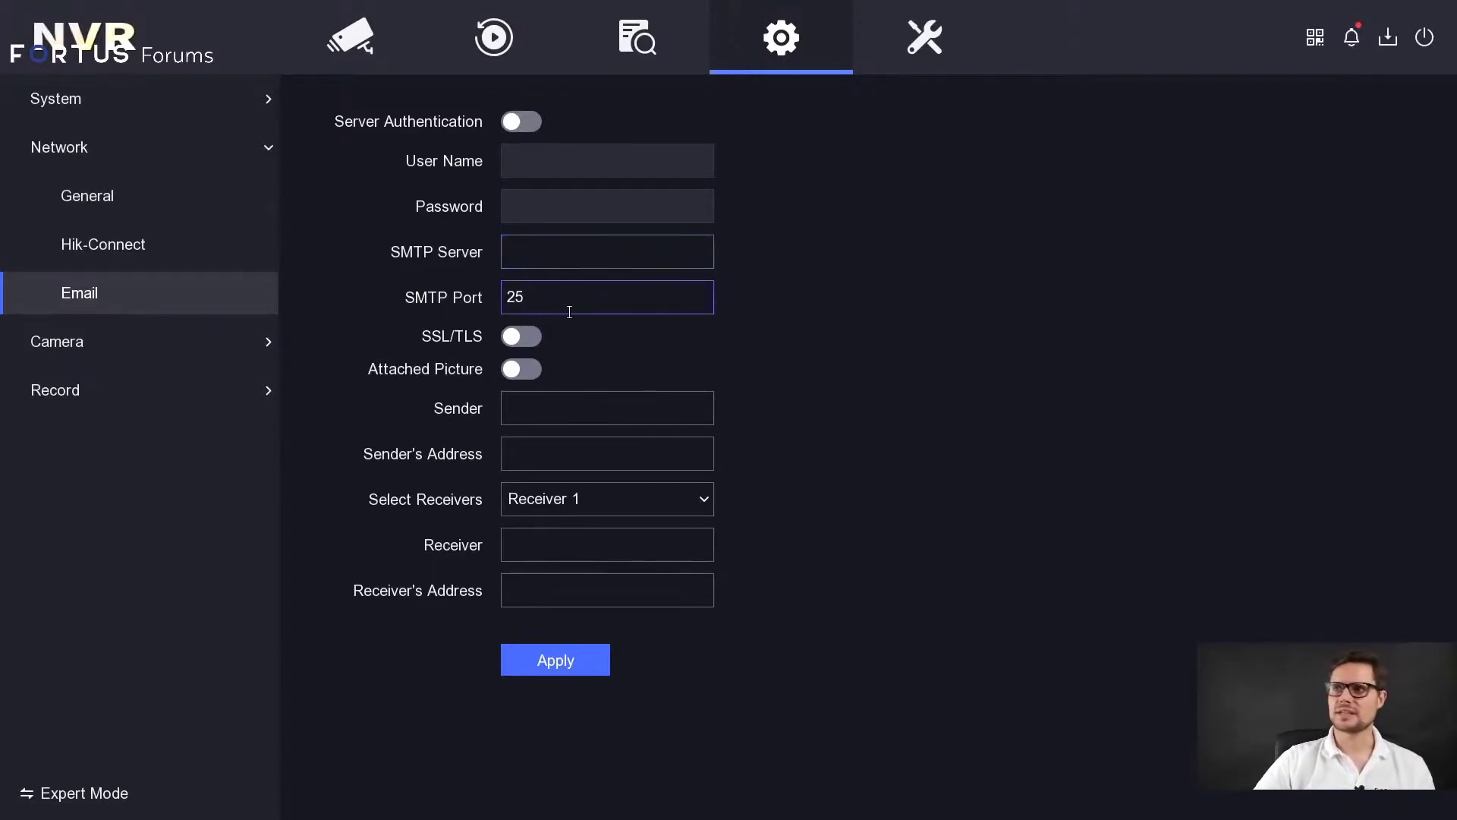
pyautogui.doubleClick(573, 301)
pyautogui.click(573, 299)
pyautogui.doubleClick(600, 301)
pyautogui.click(766, 297)
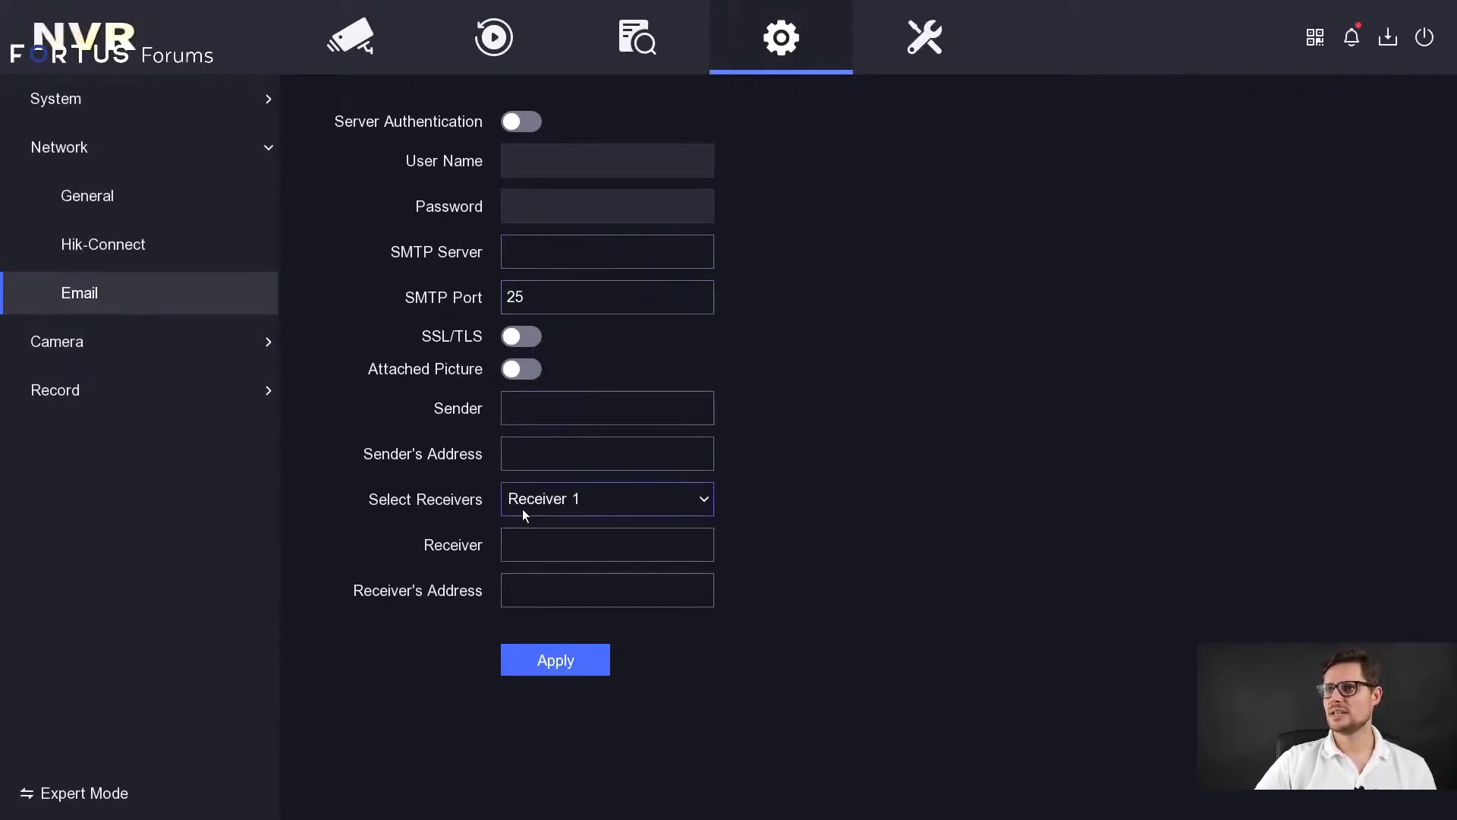
pyautogui.click(573, 507)
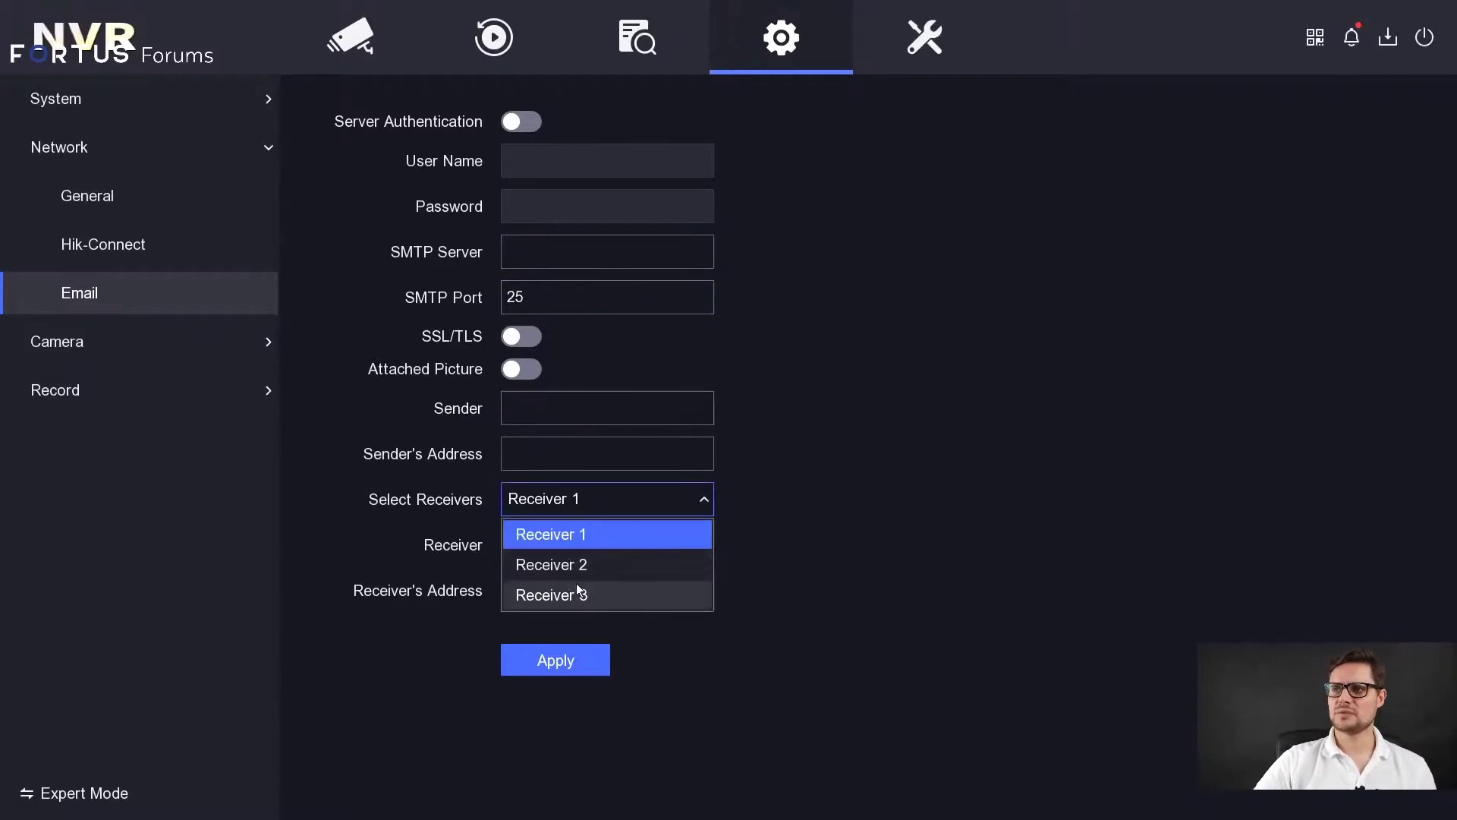
pyautogui.click(596, 495)
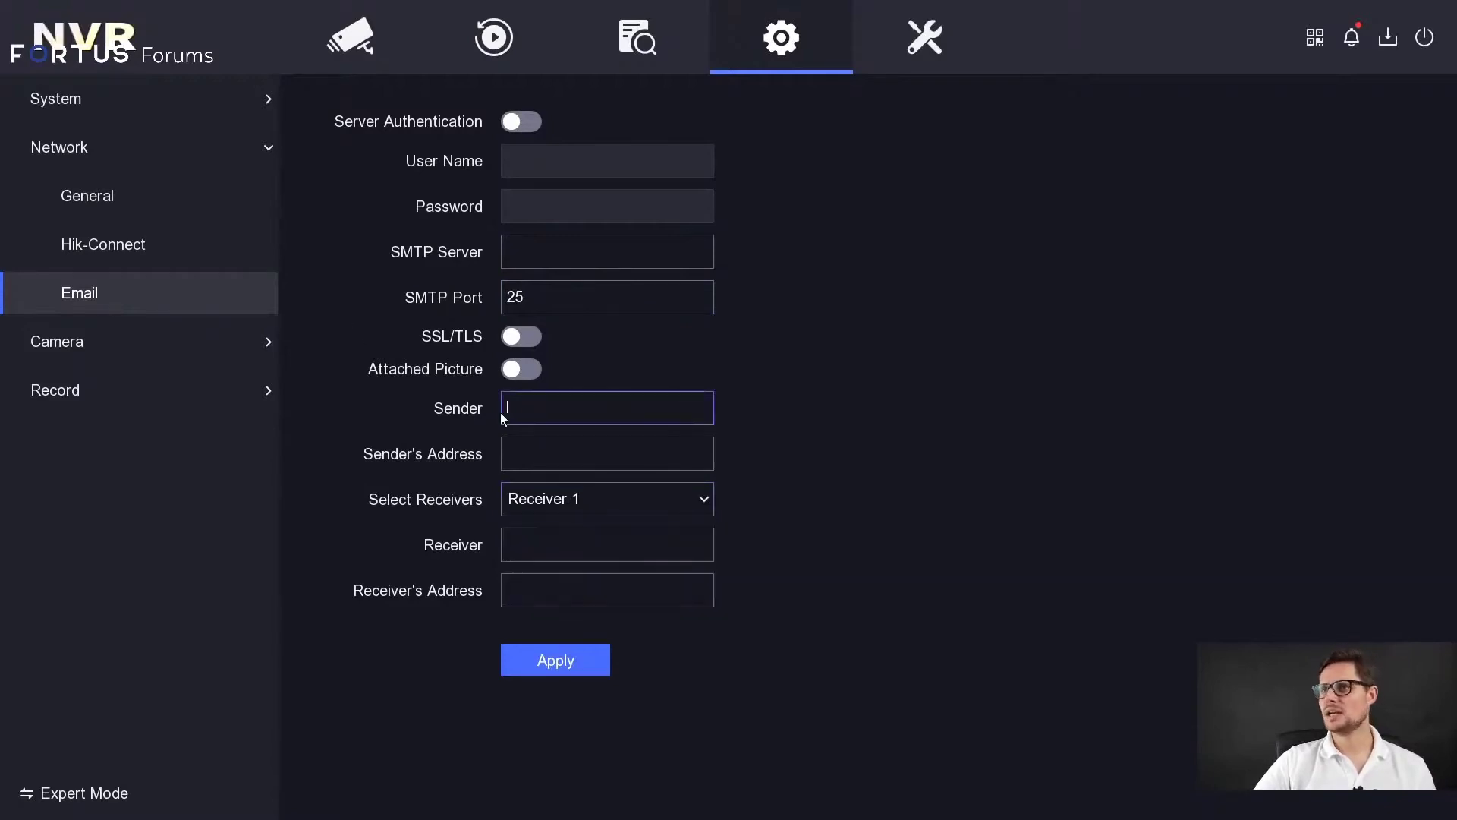
# Open the IP camera list, request to show the camera passwords, and cancel at the admin password confirmation
pyautogui.click(103, 353)
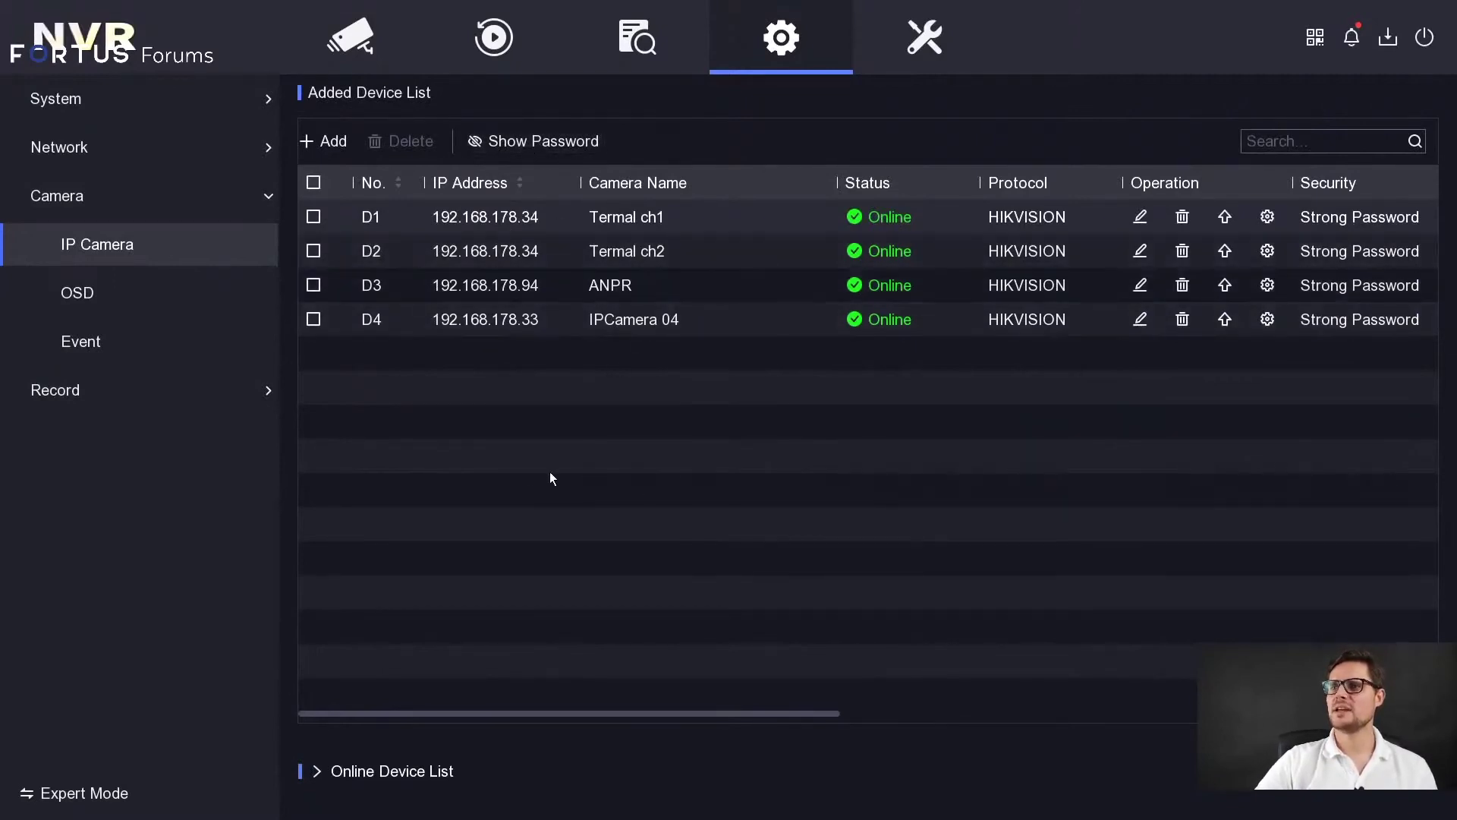
pyautogui.click(527, 141)
pyautogui.click(716, 377)
pyautogui.click(636, 425)
pyautogui.click(722, 381)
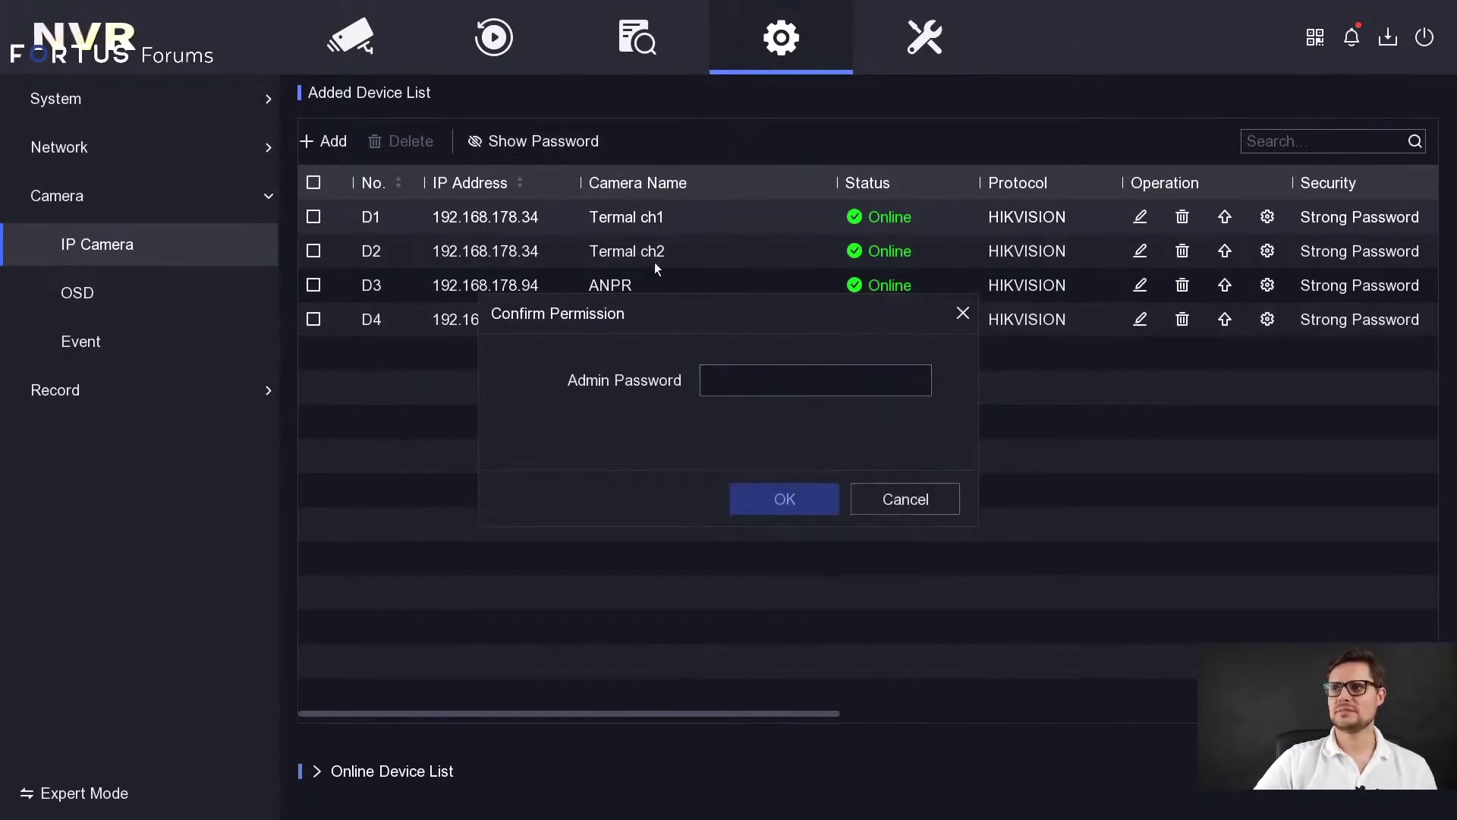
pyautogui.click(902, 504)
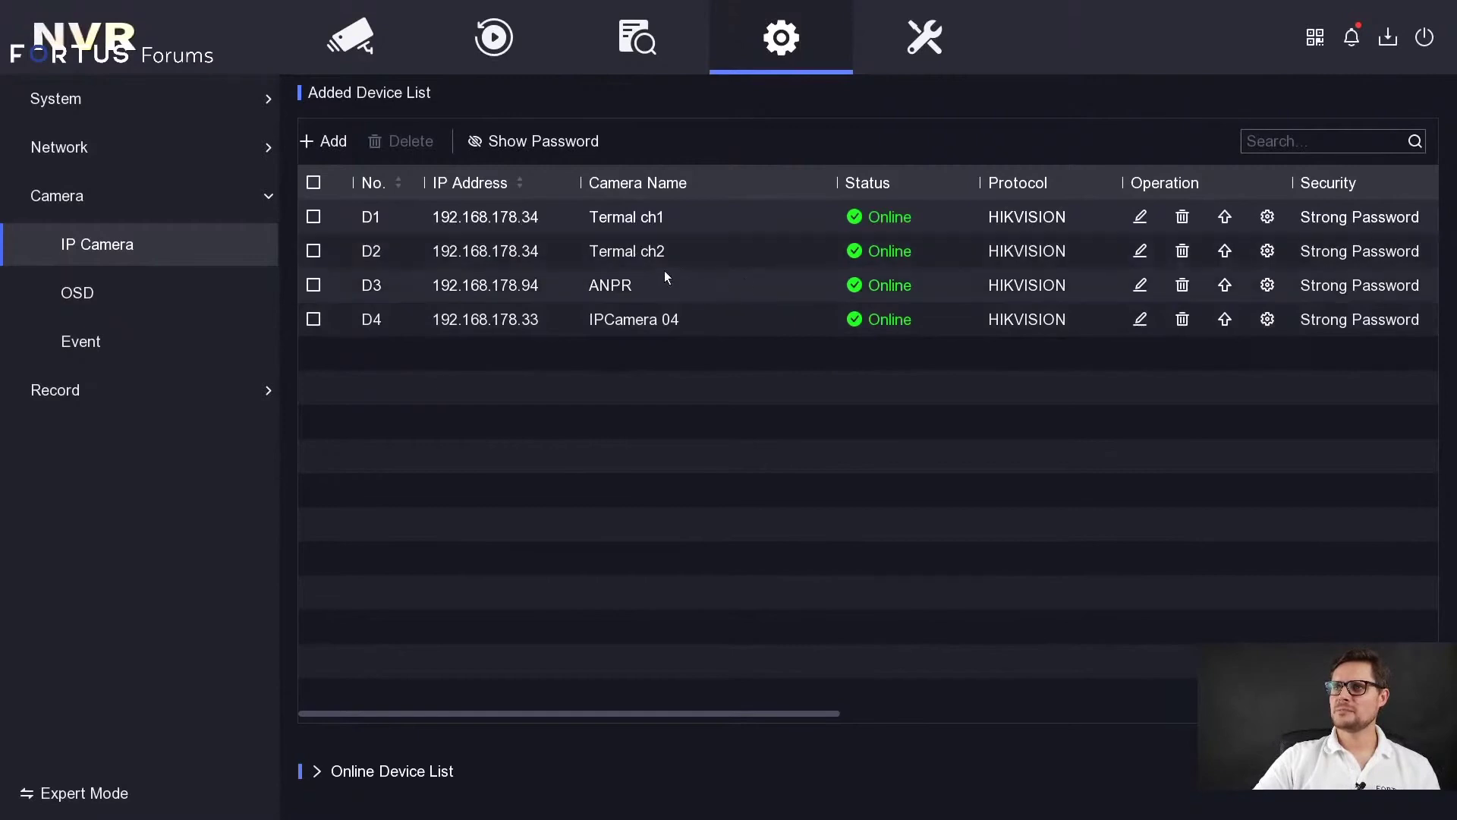
# Open camera D1 for editing, view its protocol options, try enabling the camera activation password, and cancel
pyautogui.click(1140, 218)
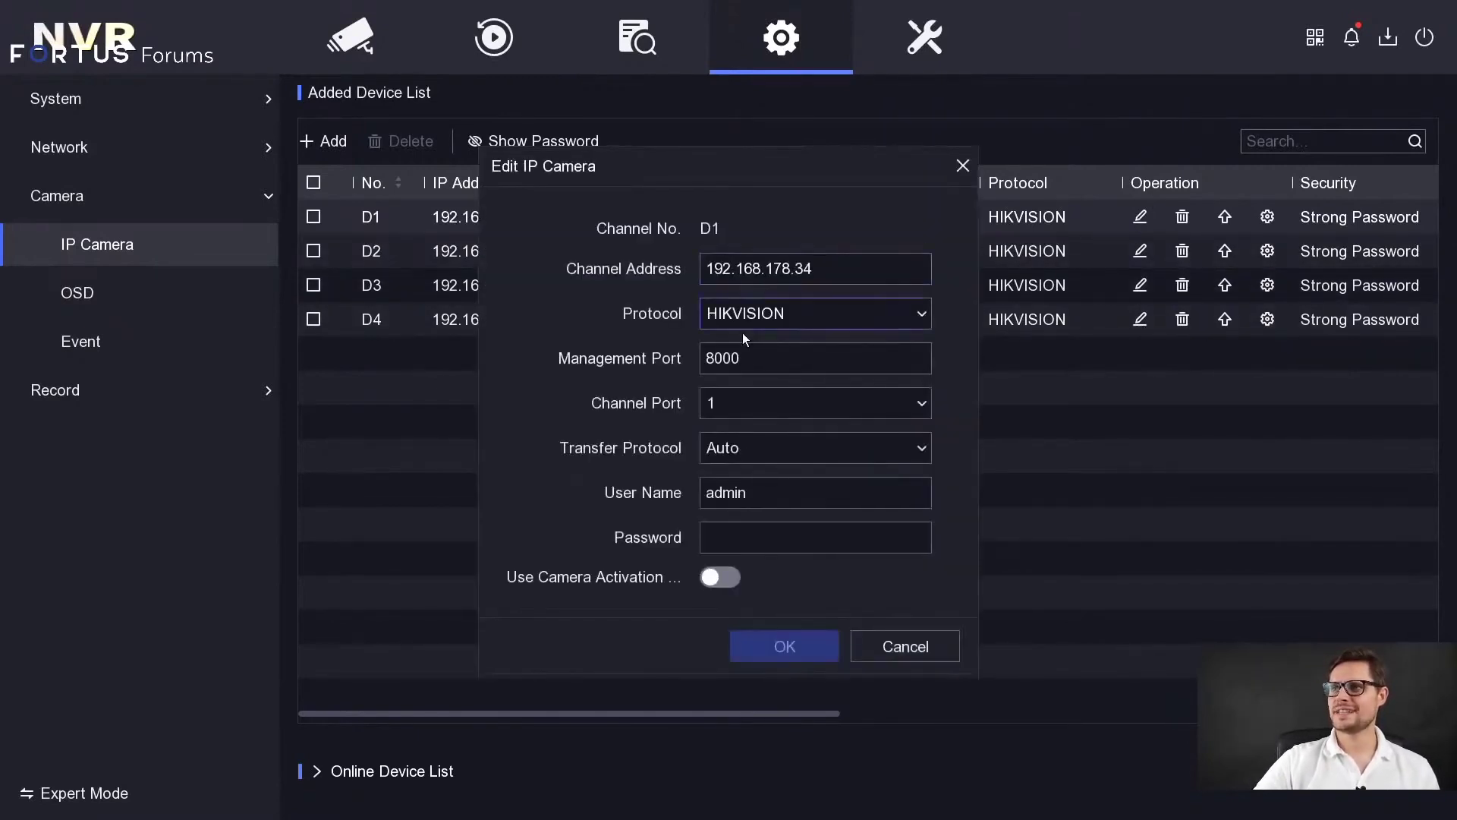
pyautogui.click(765, 324)
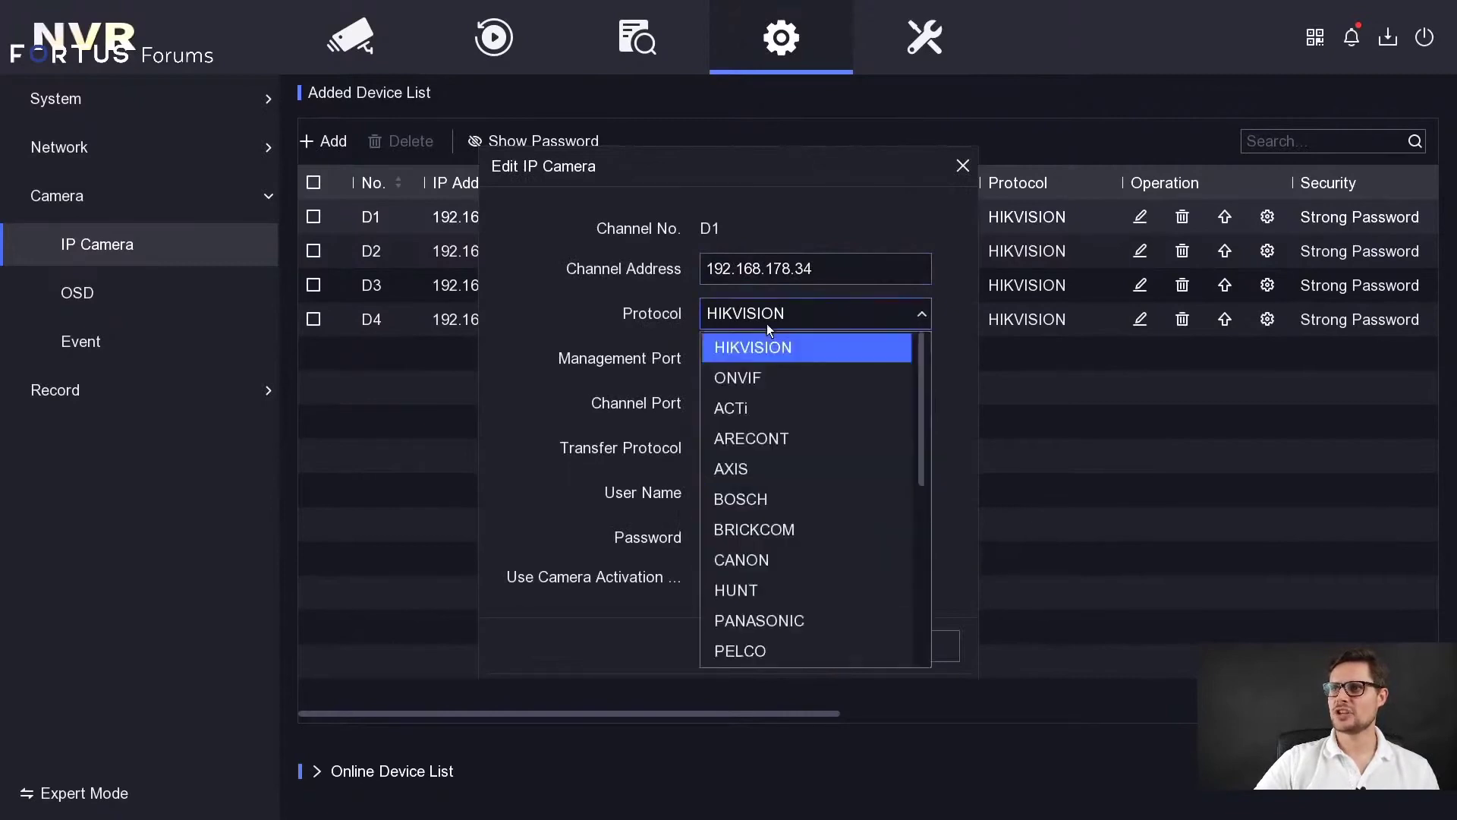
pyautogui.click(639, 604)
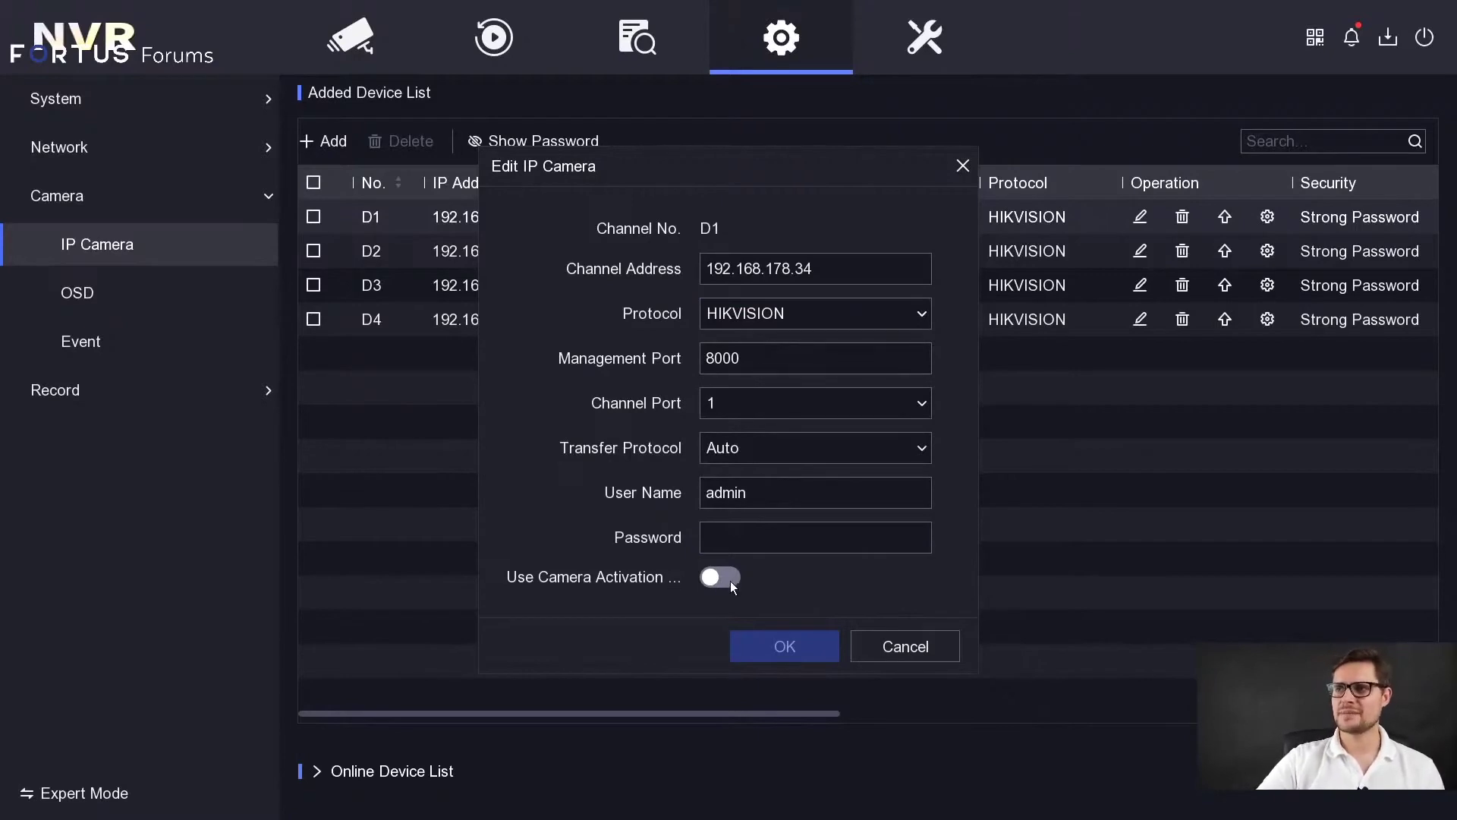
pyautogui.click(742, 538)
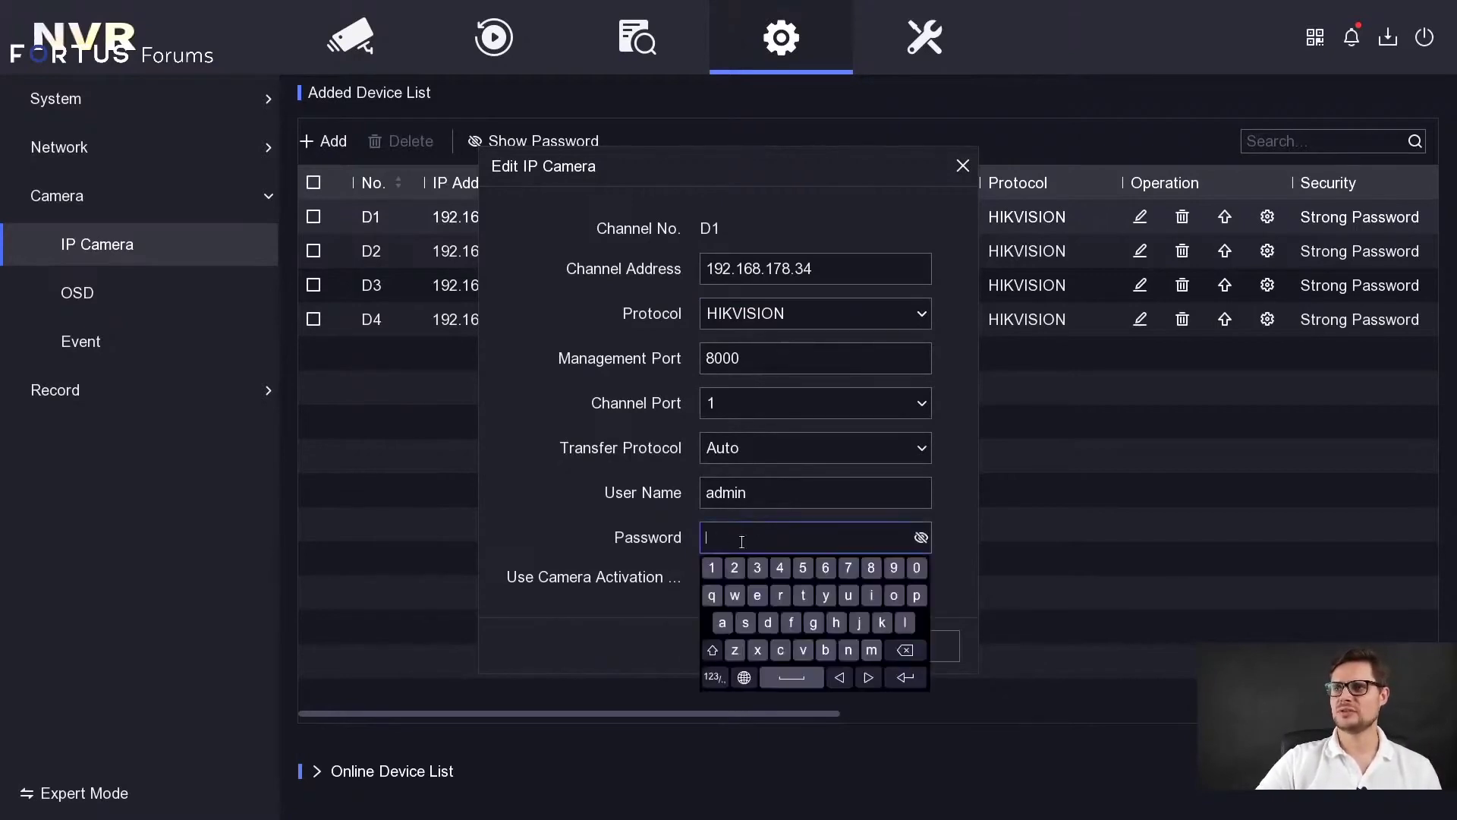
pyautogui.click(642, 548)
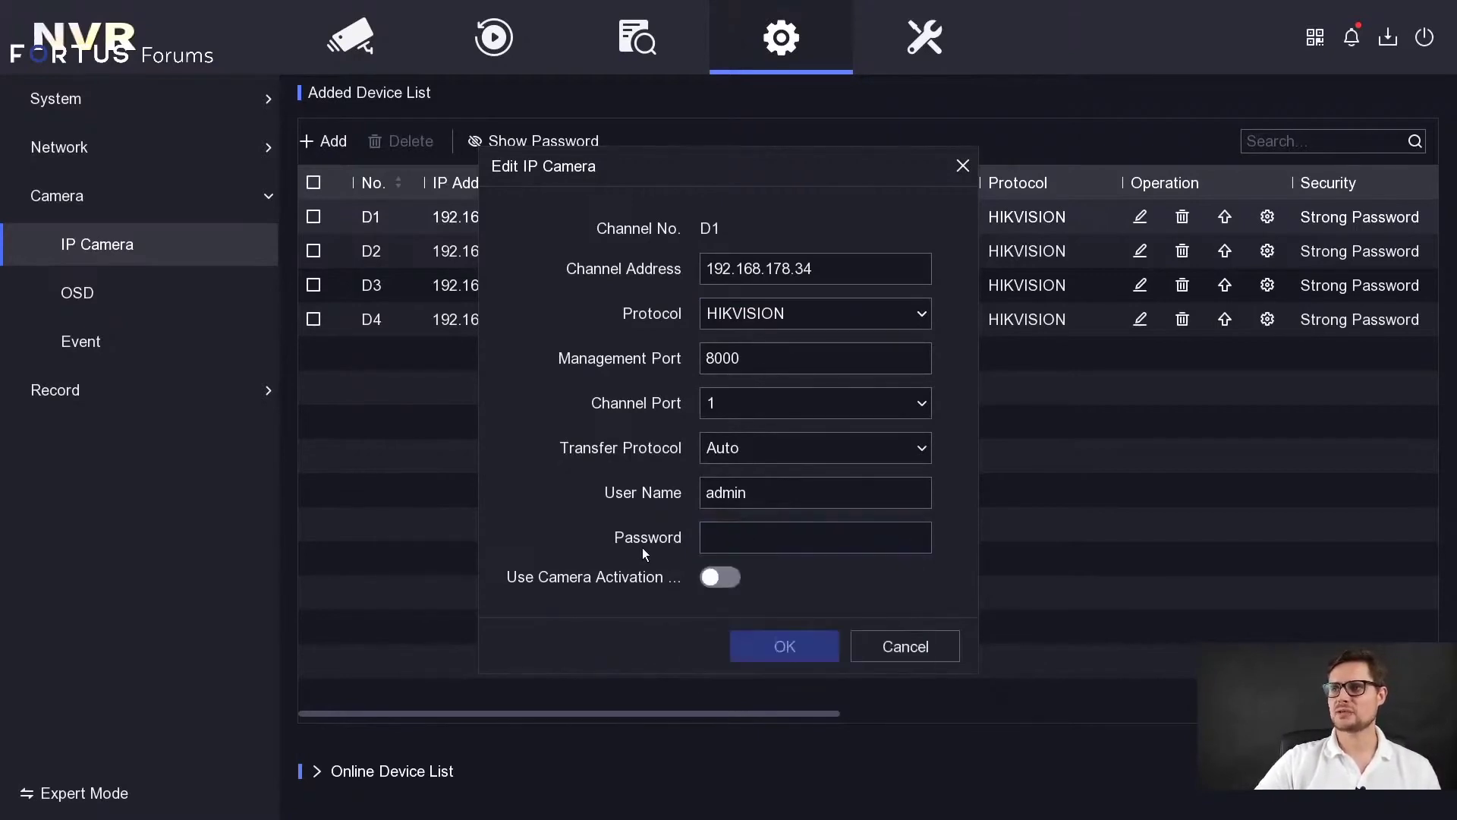
pyautogui.click(717, 579)
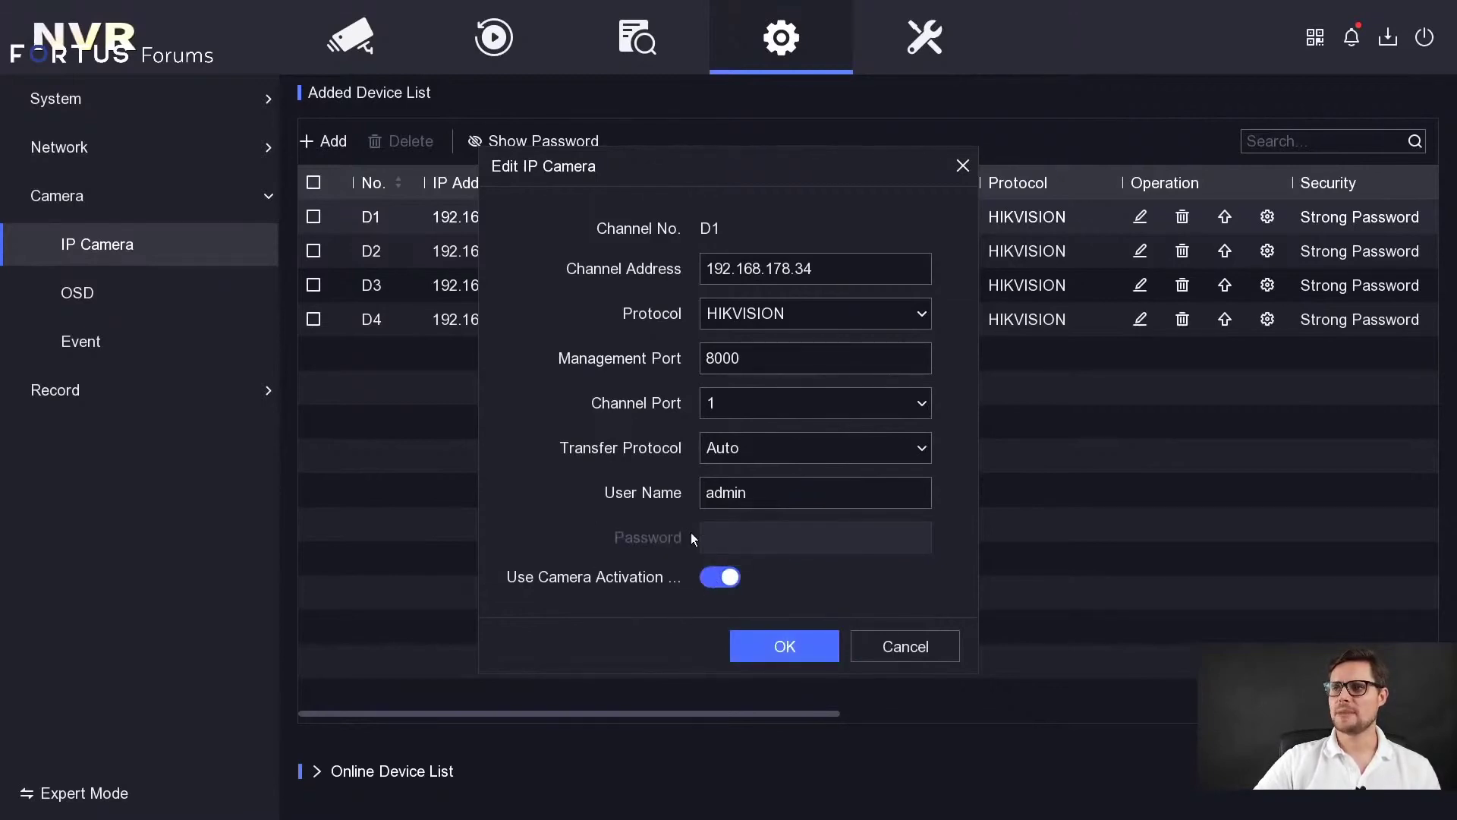
pyautogui.click(878, 646)
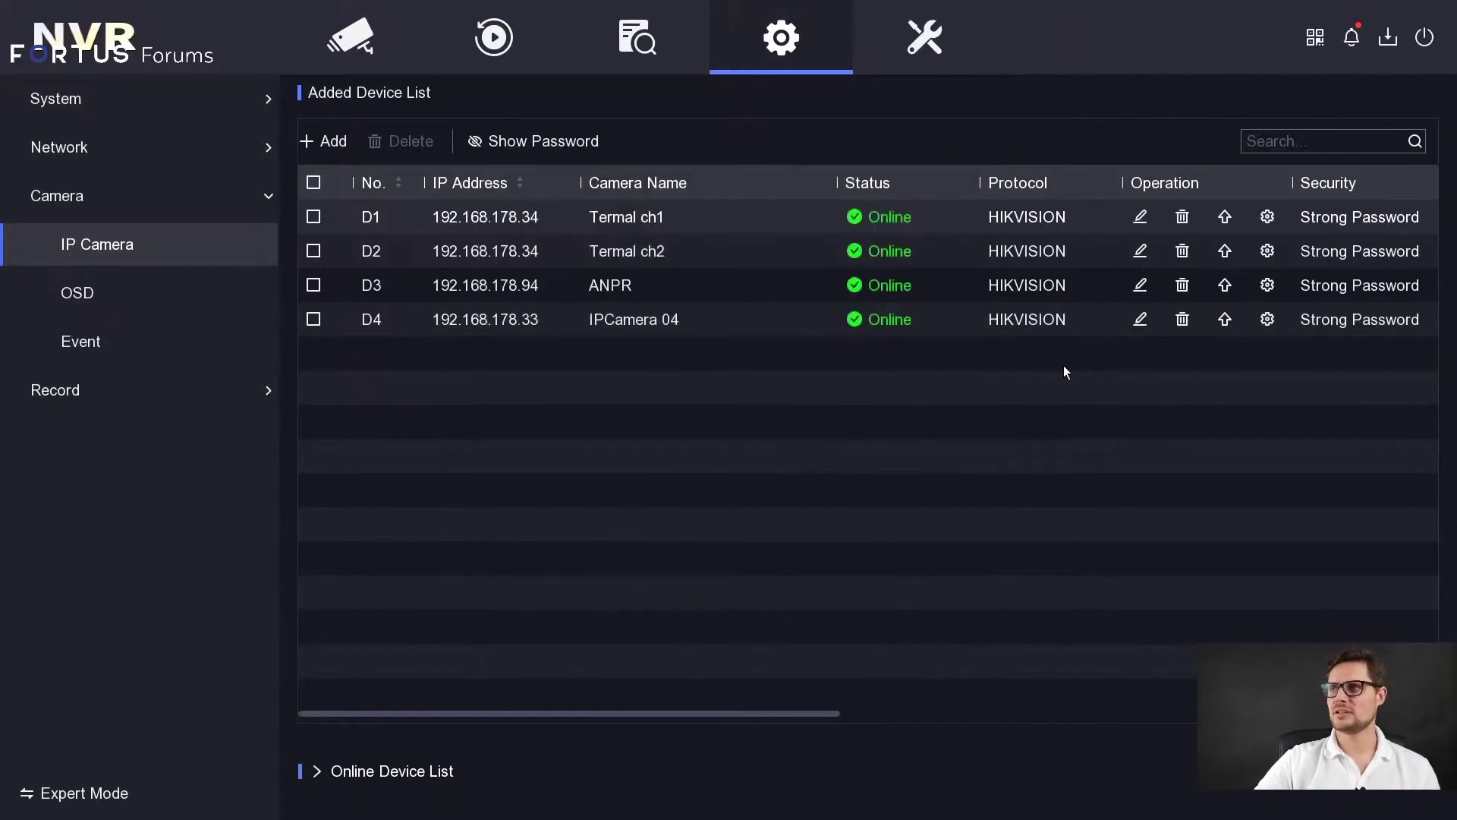
# Start a firmware upgrade for camera D1, accept the reboot notice, and cancel at the file selection
pyautogui.click(1226, 217)
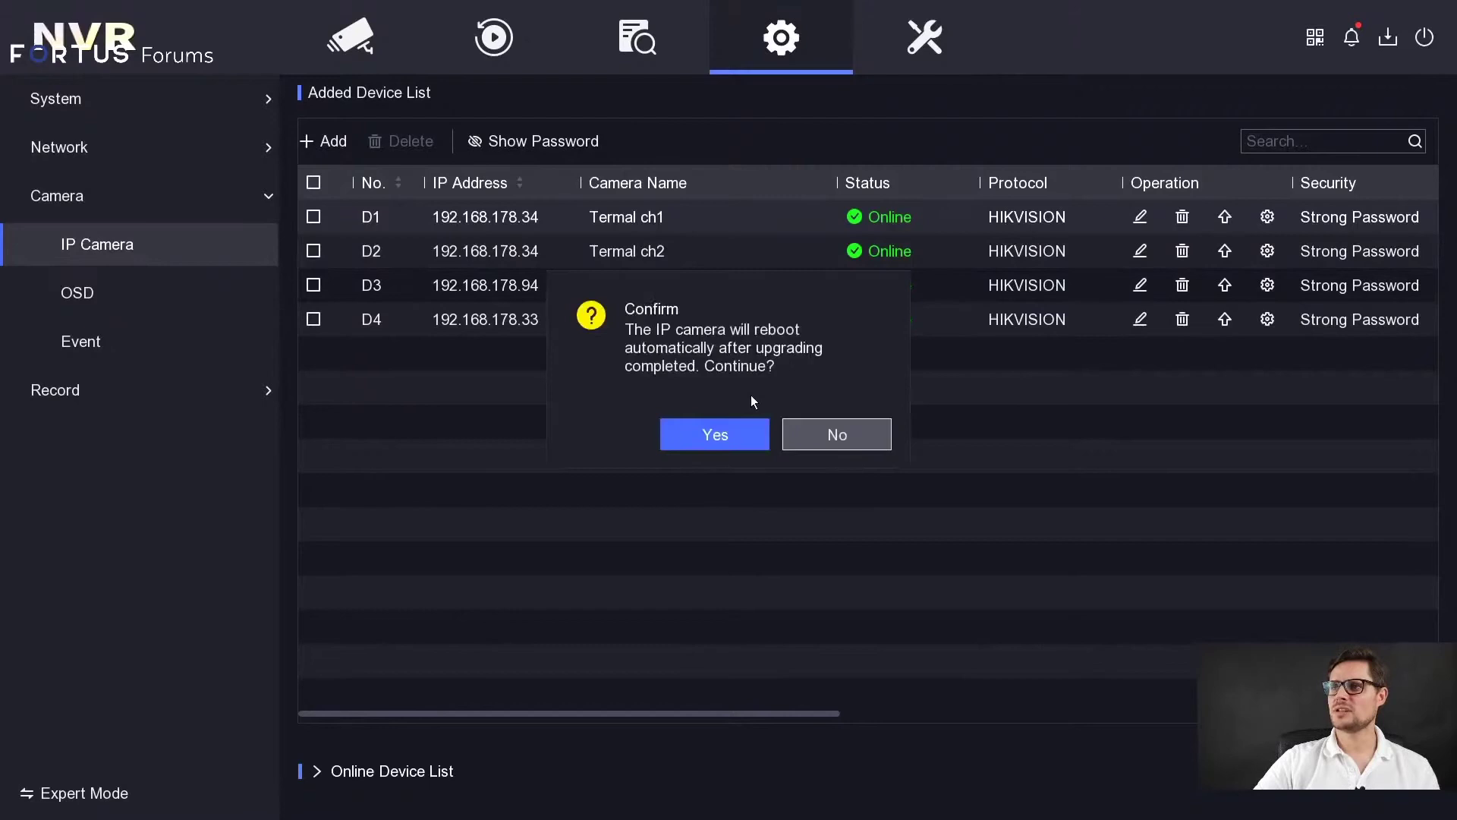
pyautogui.click(746, 436)
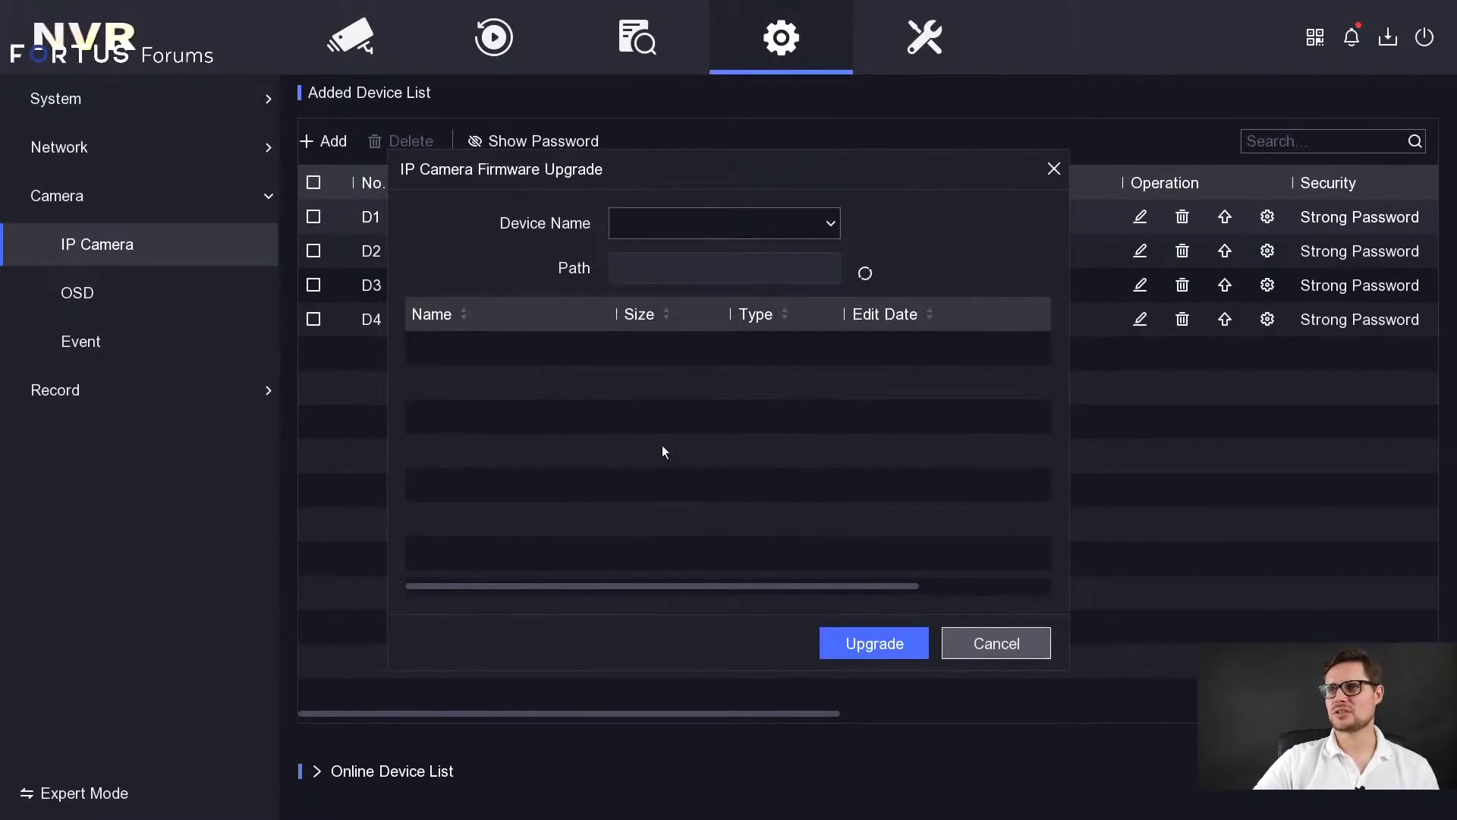
pyautogui.click(999, 657)
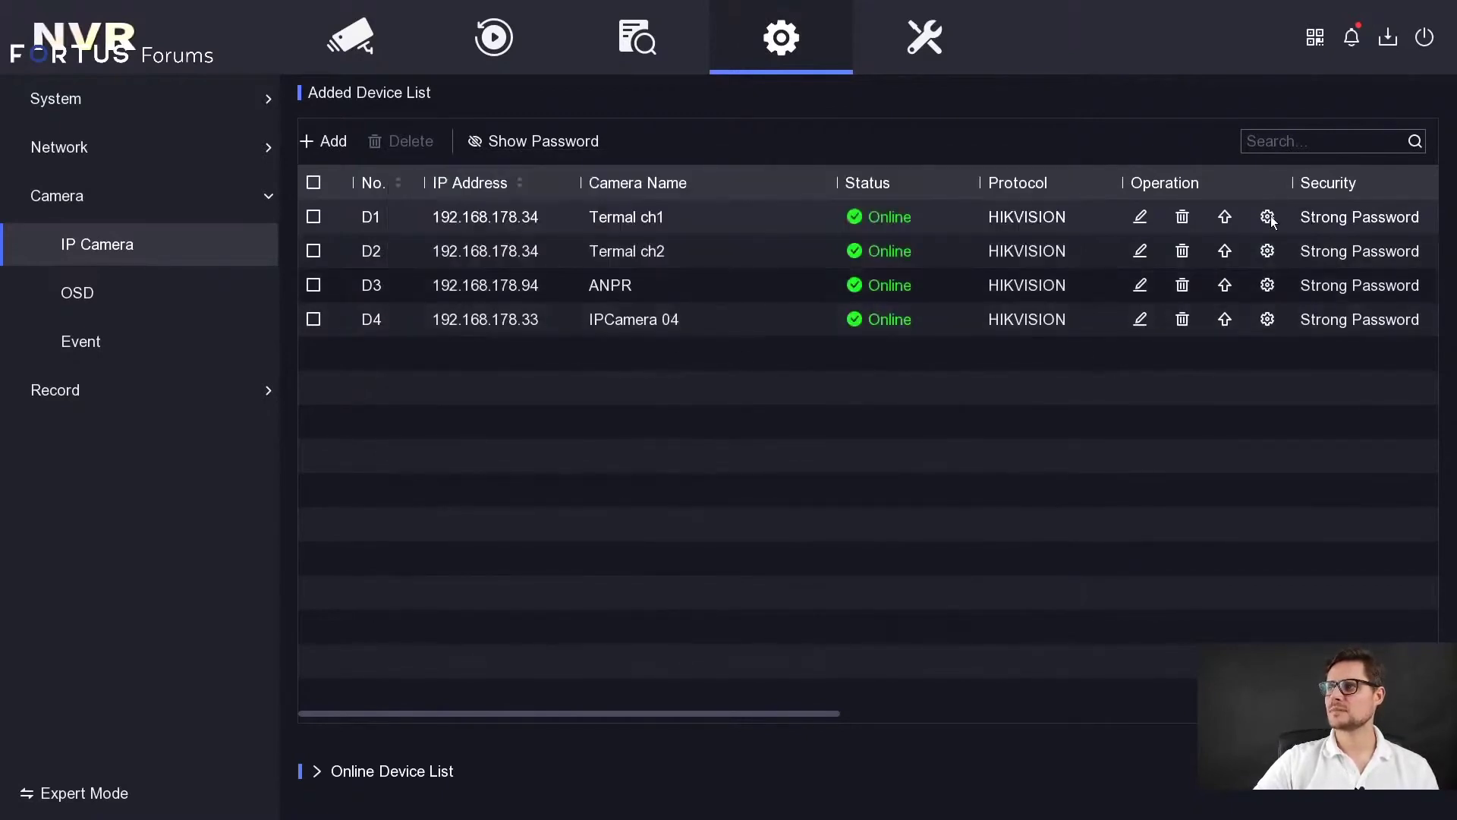
# Open camera D1's advanced settings, view its channel address and password change fields, and cancel without changes
pyautogui.click(1268, 218)
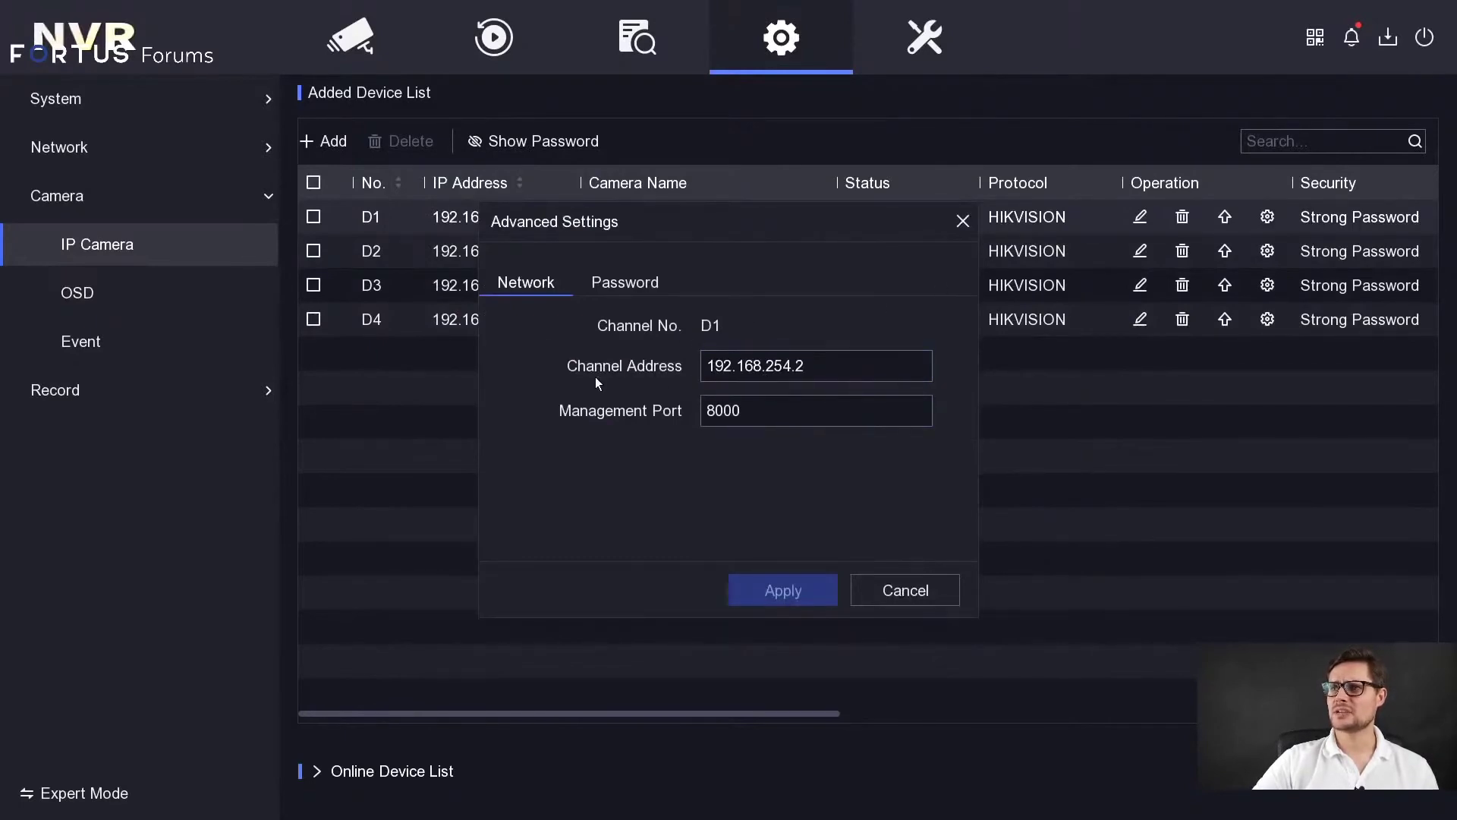
pyautogui.click(797, 375)
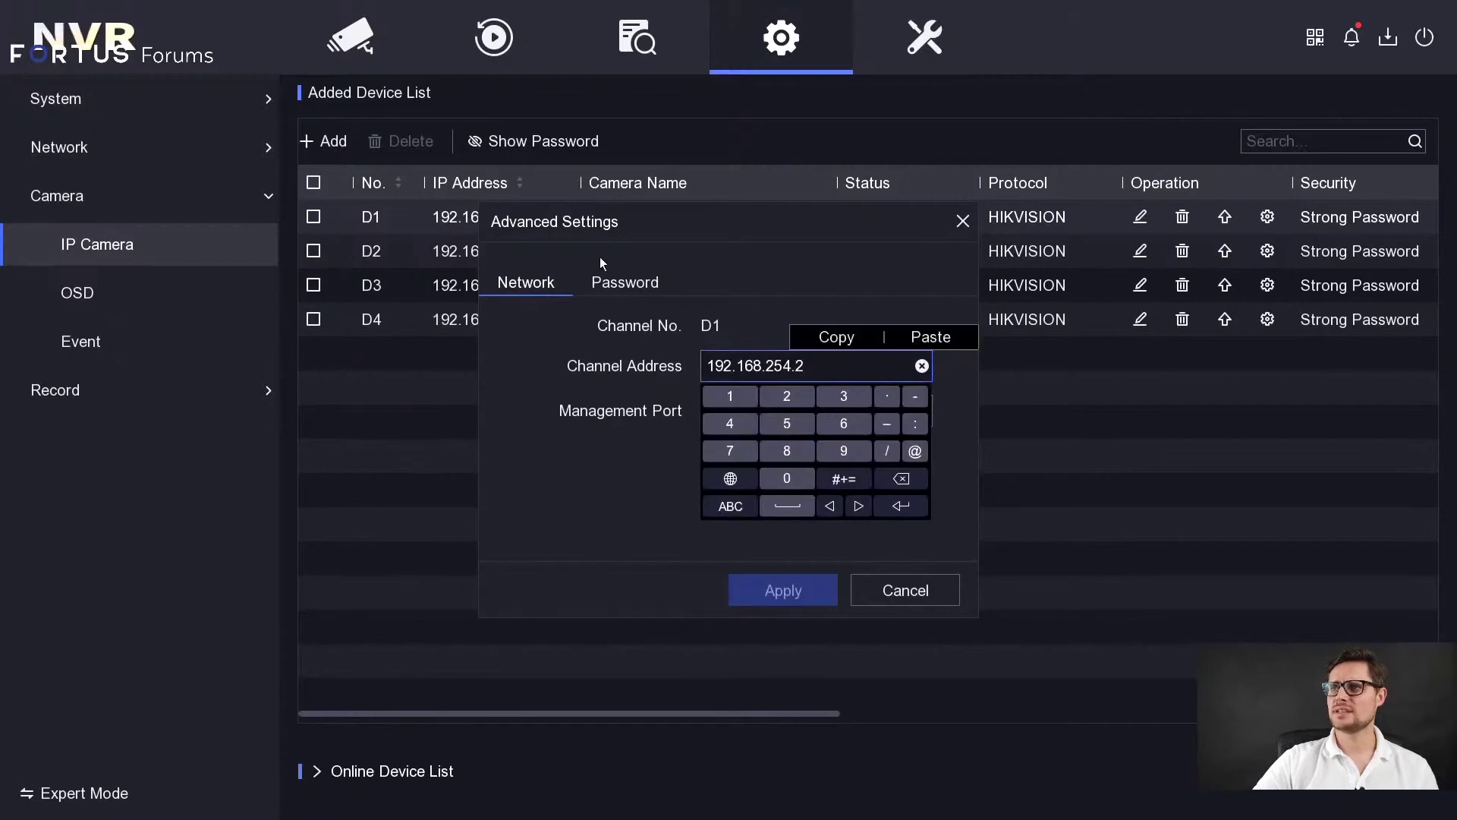
pyautogui.click(630, 286)
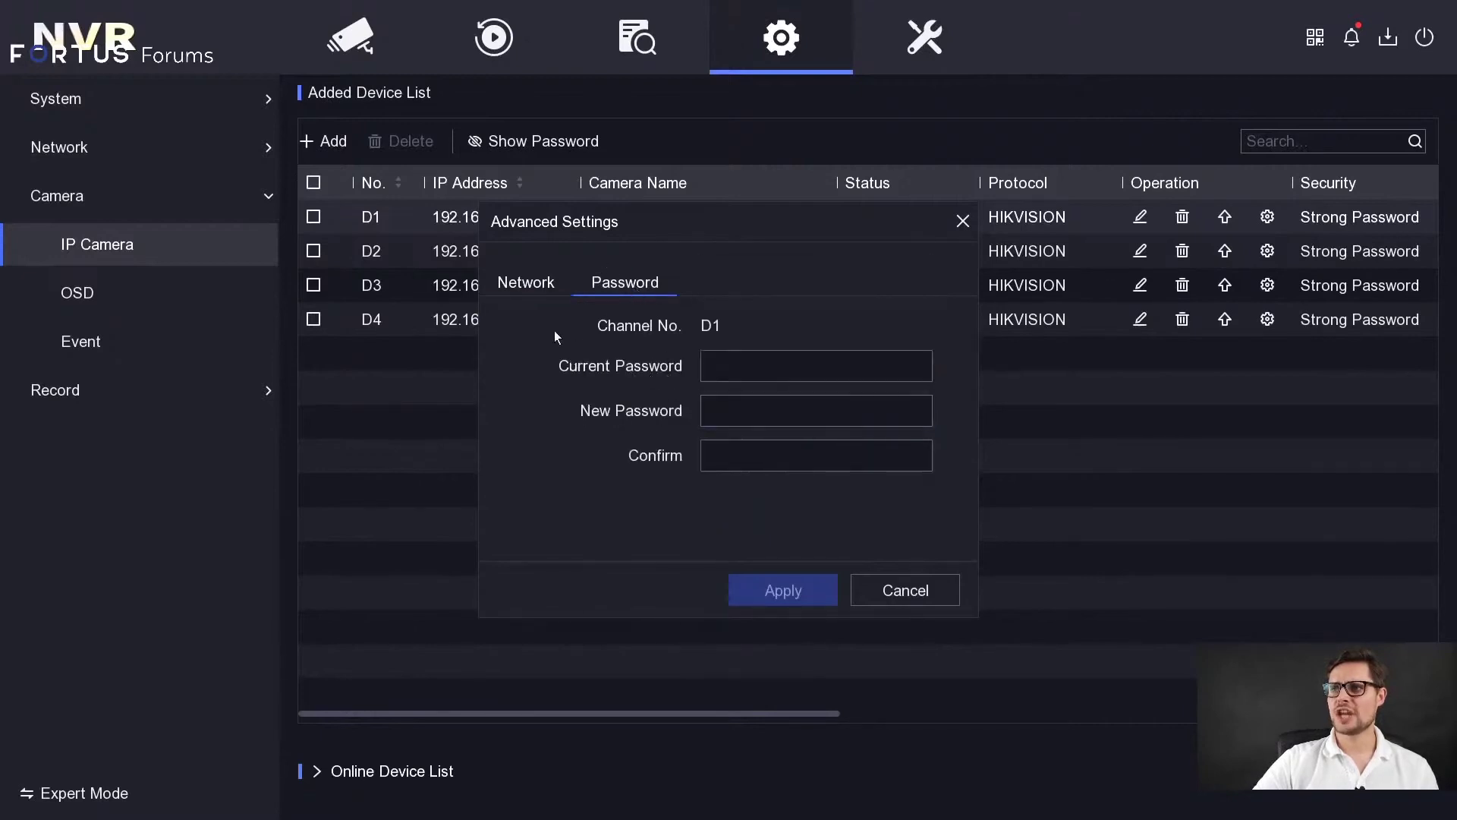
pyautogui.click(527, 282)
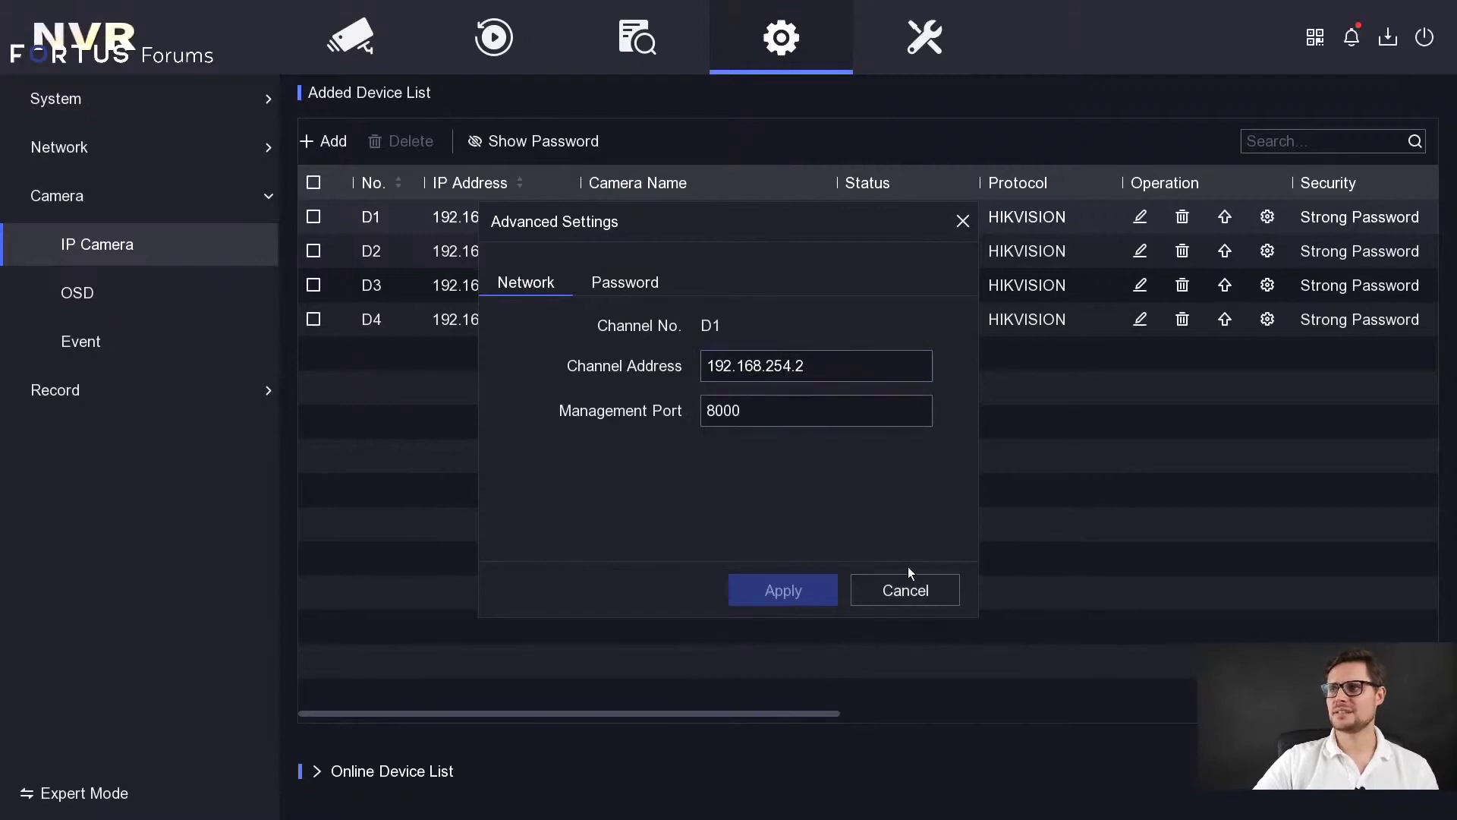
pyautogui.click(806, 375)
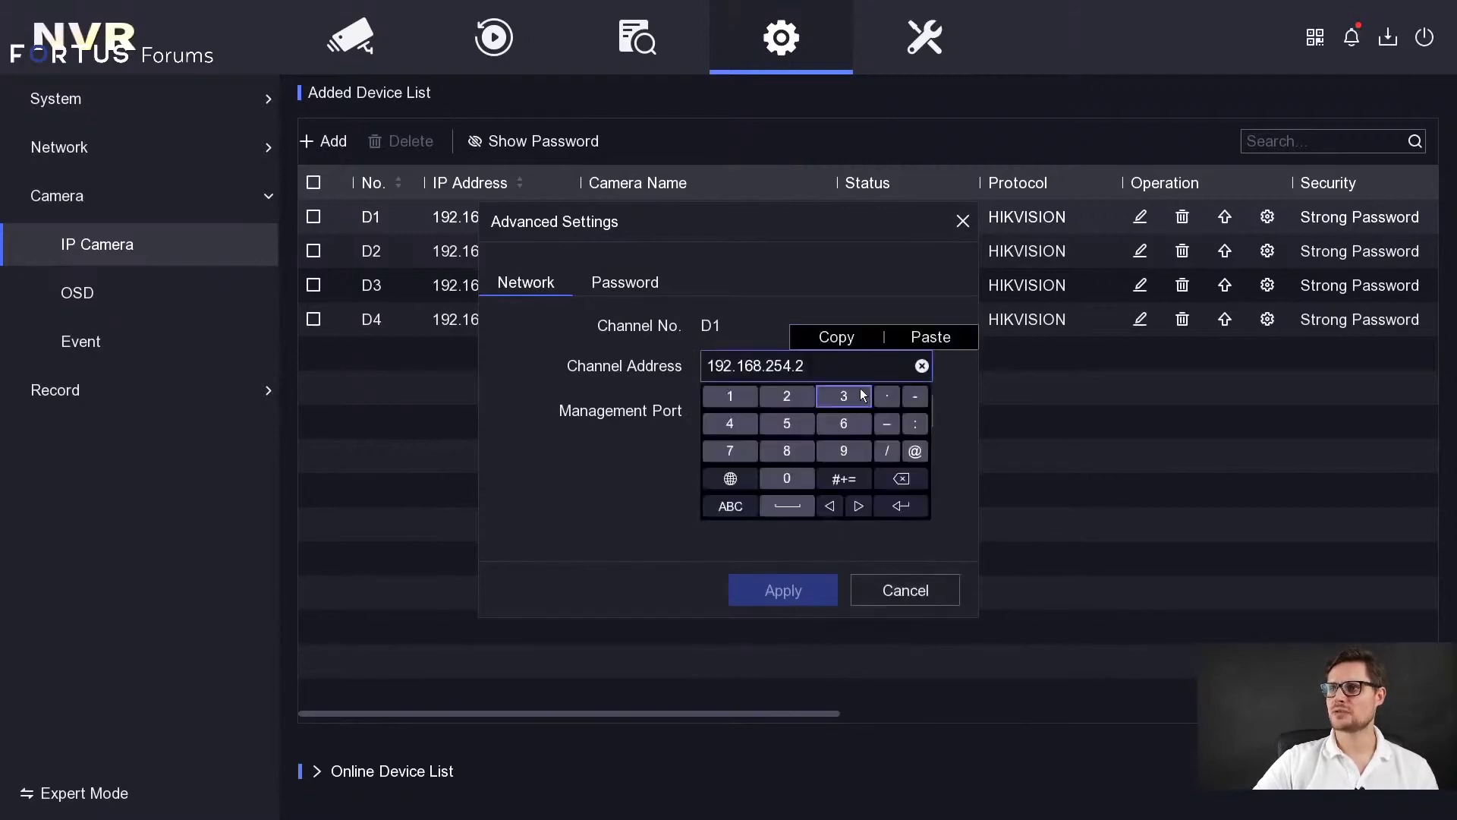
pyautogui.click(917, 596)
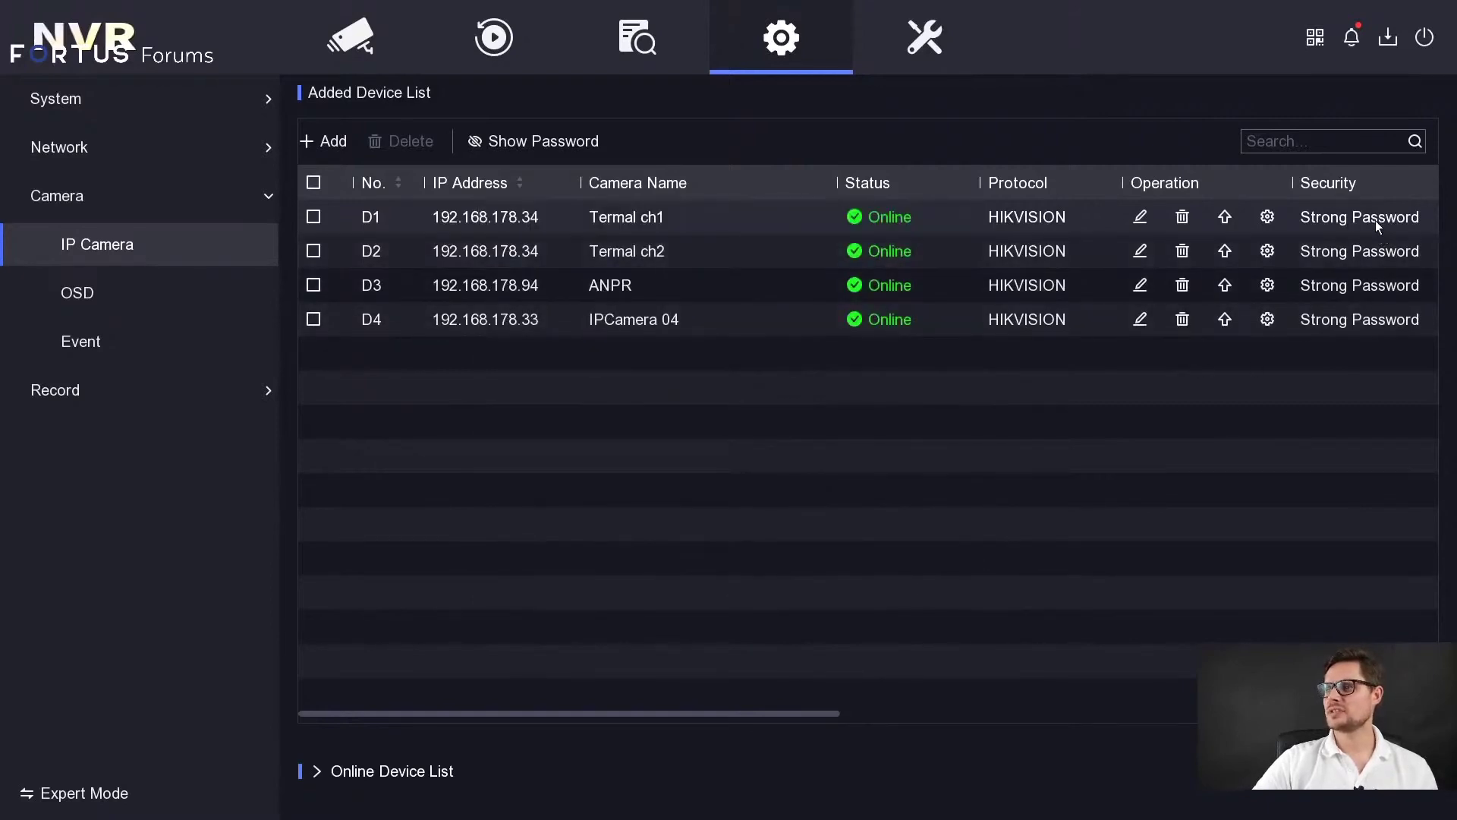
# Set the OSD date format of camera D1 to DD-MM-YYYY and apply it
pyautogui.click(148, 292)
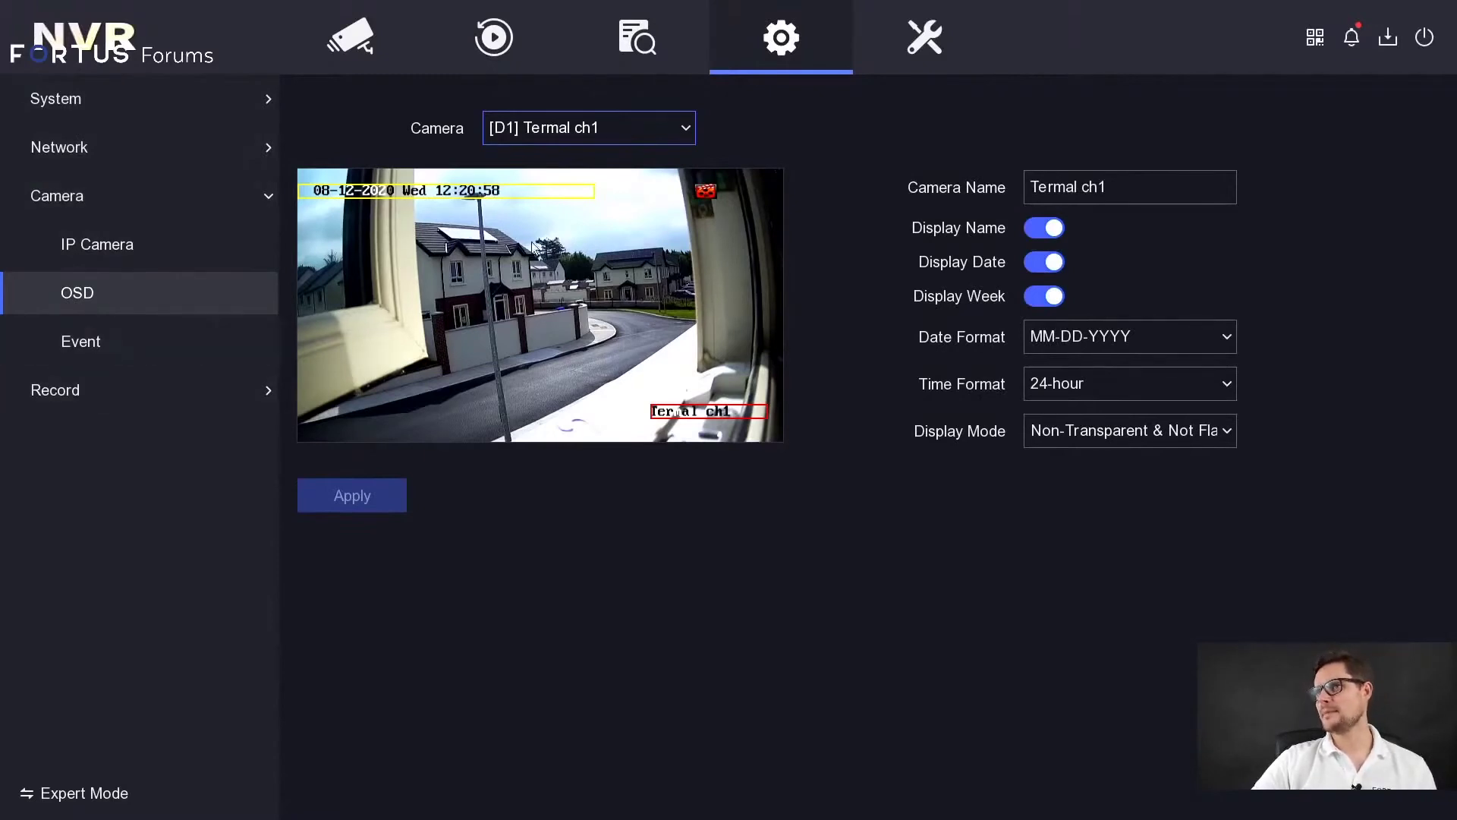
pyautogui.click(570, 139)
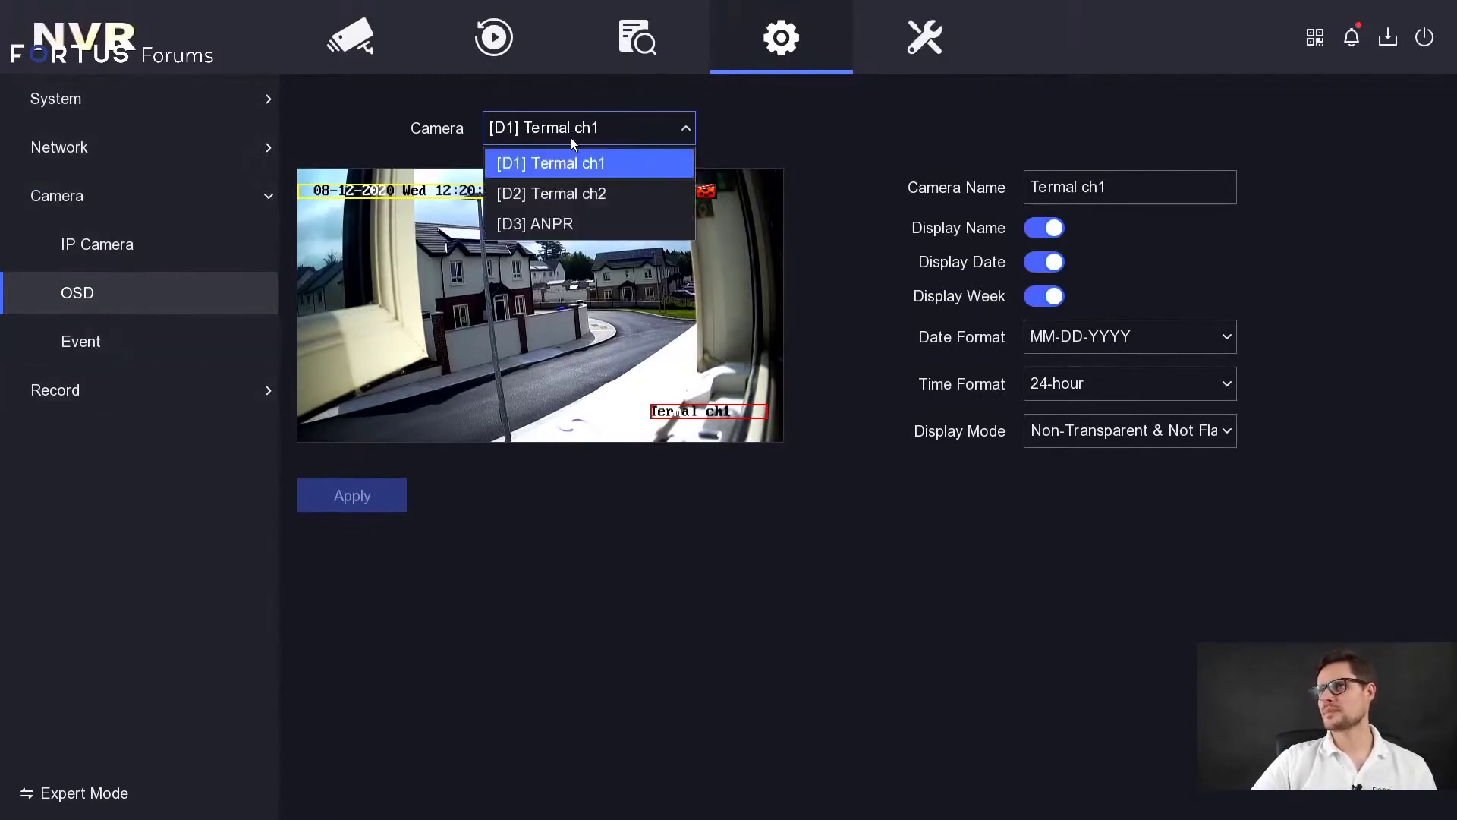
pyautogui.click(747, 145)
pyautogui.click(1078, 338)
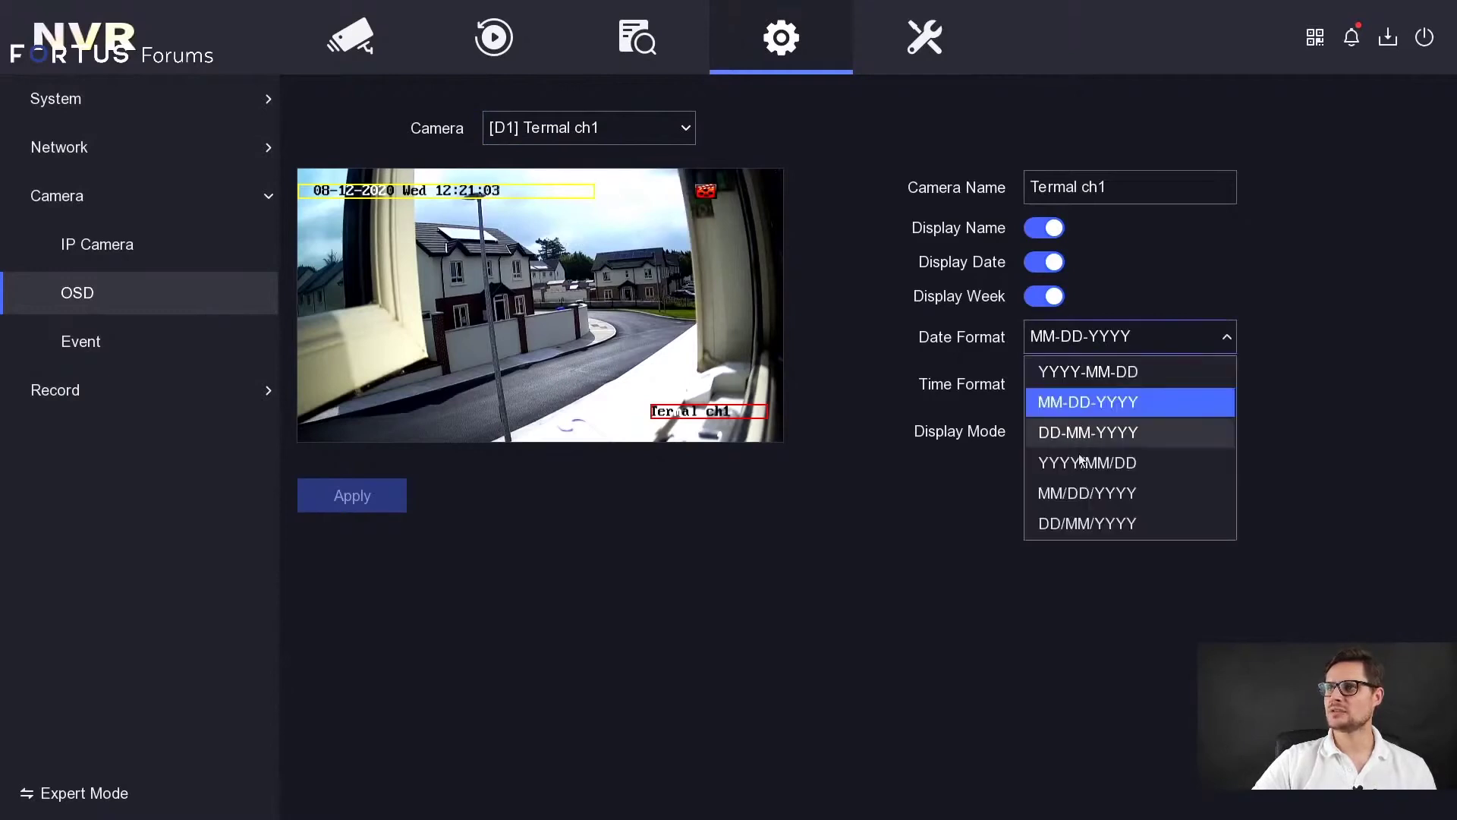
pyautogui.click(1096, 433)
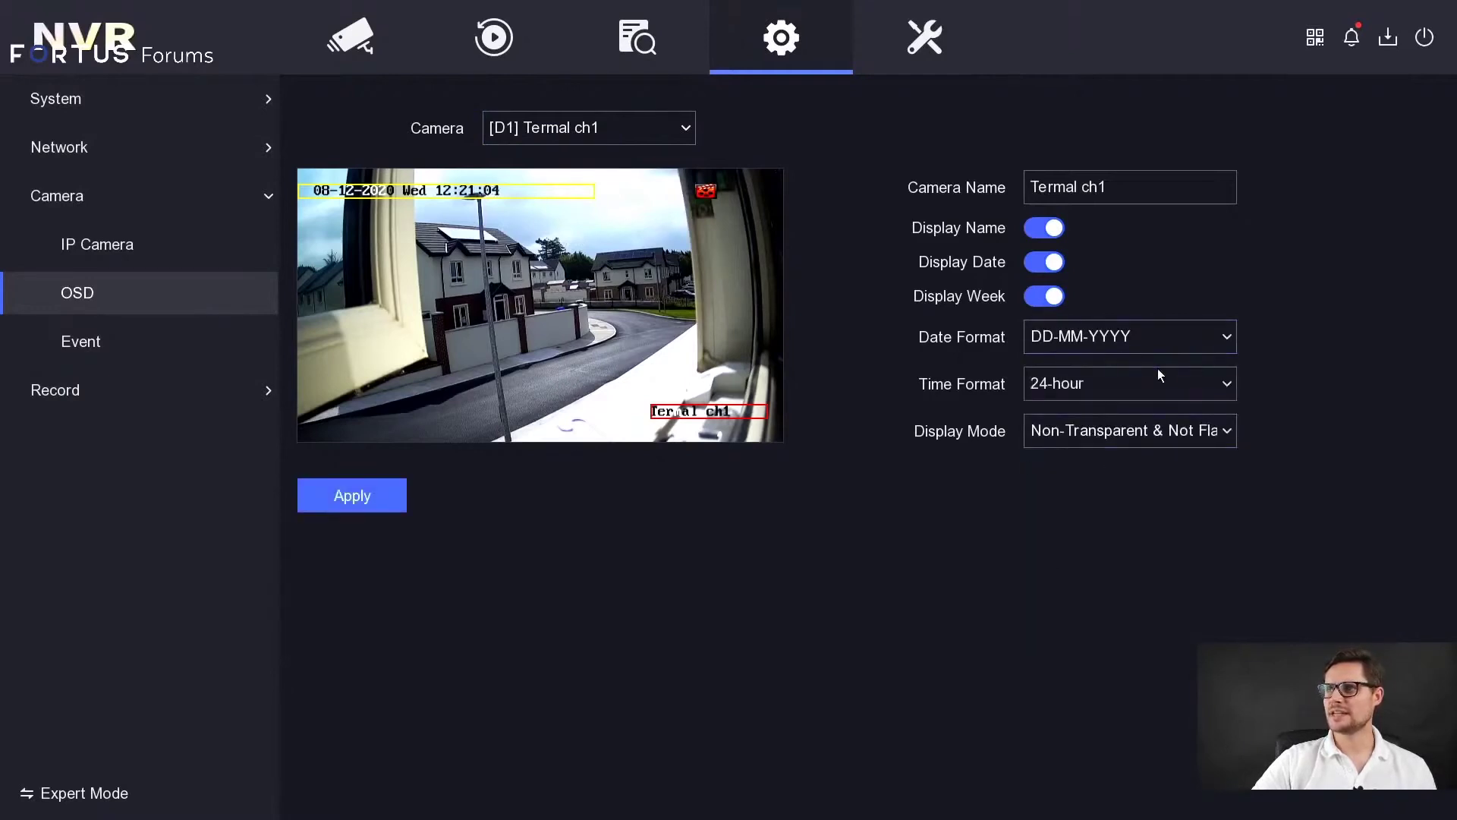
pyautogui.click(404, 486)
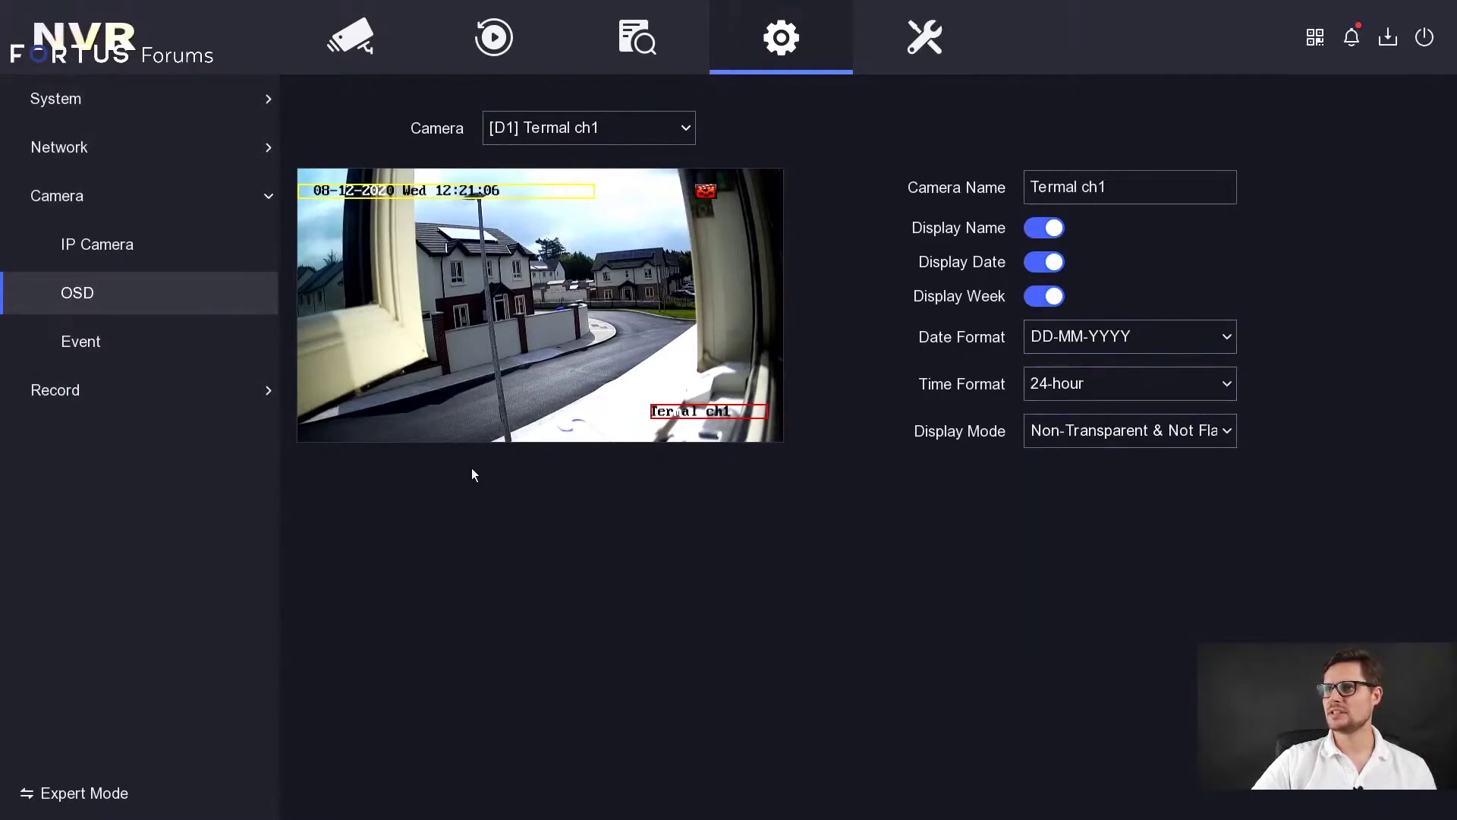
# Examine camera D1's motion detection area, arming schedule and linkage action settings
pyautogui.click(81, 342)
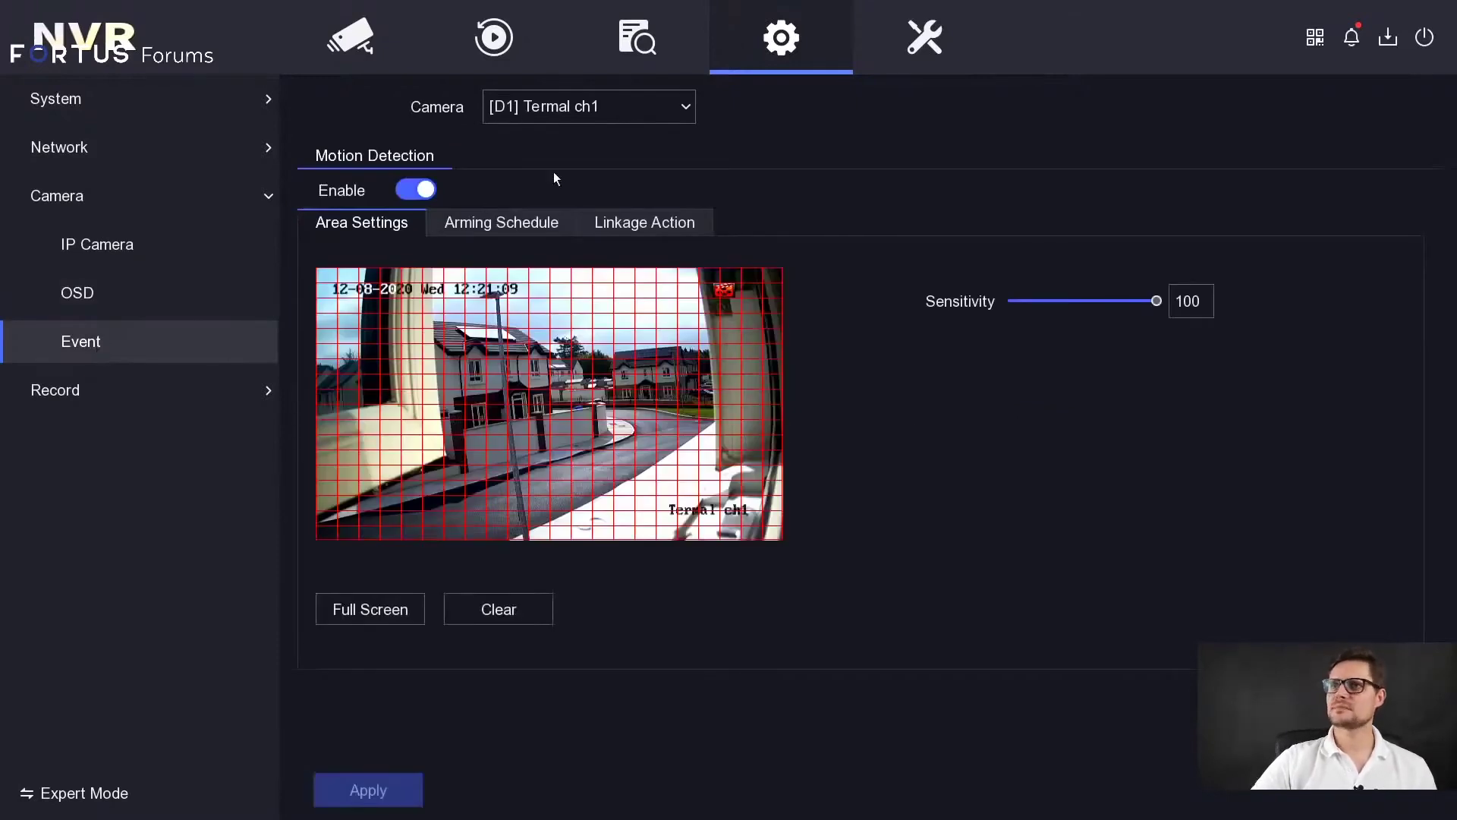
pyautogui.click(565, 106)
pyautogui.click(743, 155)
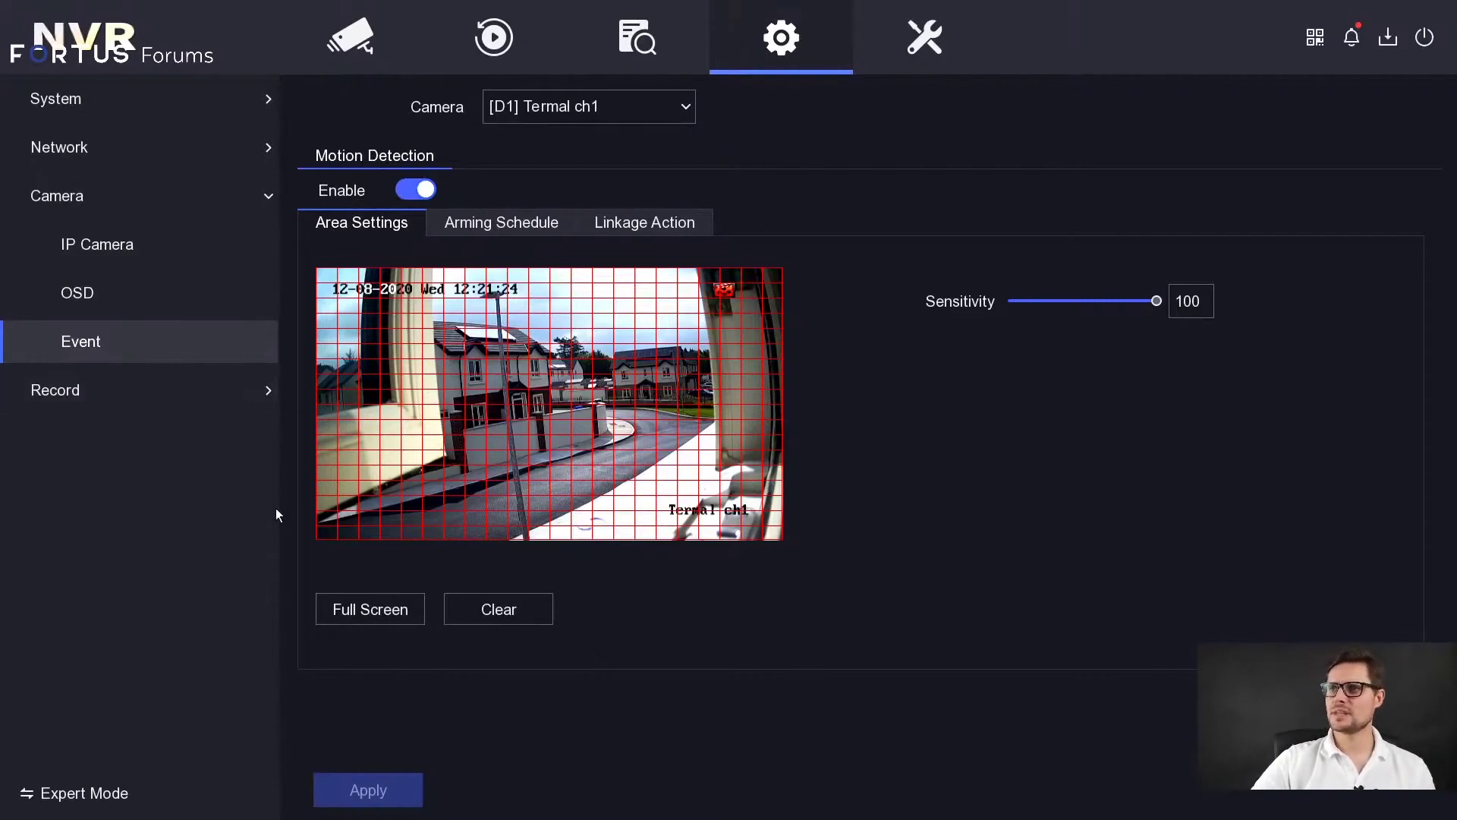
pyautogui.click(499, 224)
pyautogui.click(632, 227)
pyautogui.click(366, 223)
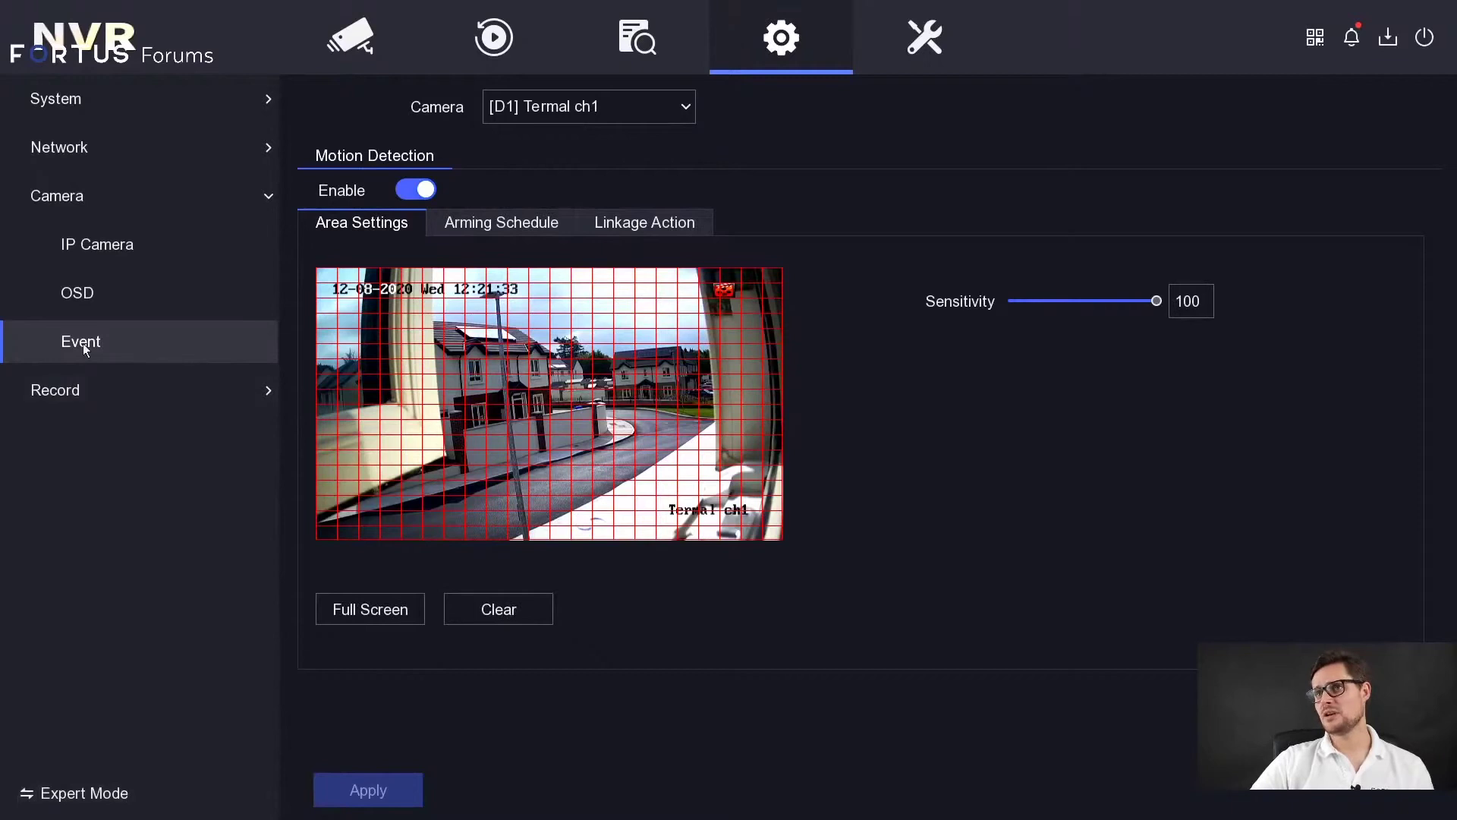
# Switch the configuration to Expert Mode and view the intrusion, region entrance and region exiting smart events
pyautogui.click(116, 793)
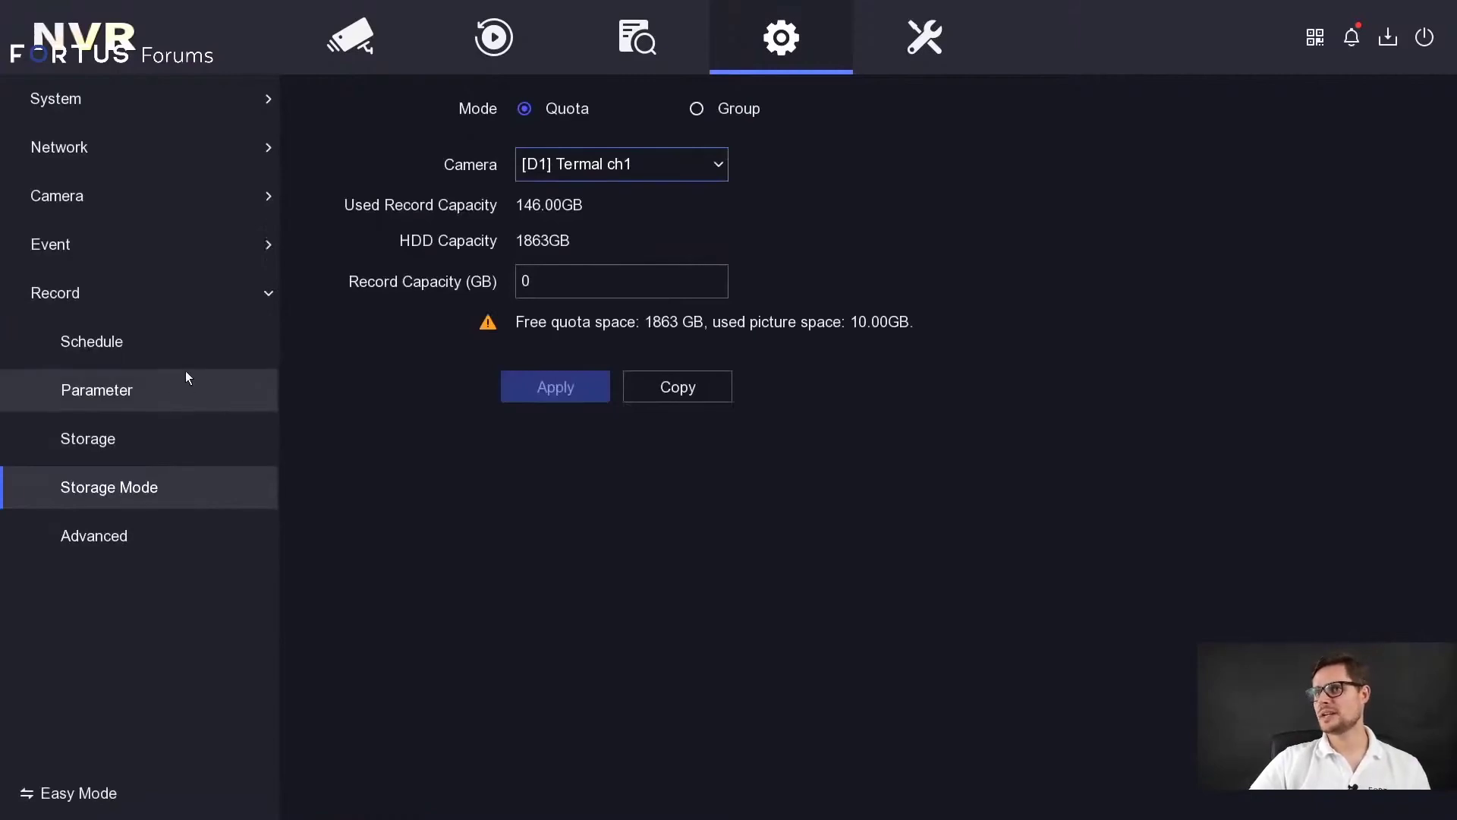
pyautogui.click(136, 248)
pyautogui.click(165, 336)
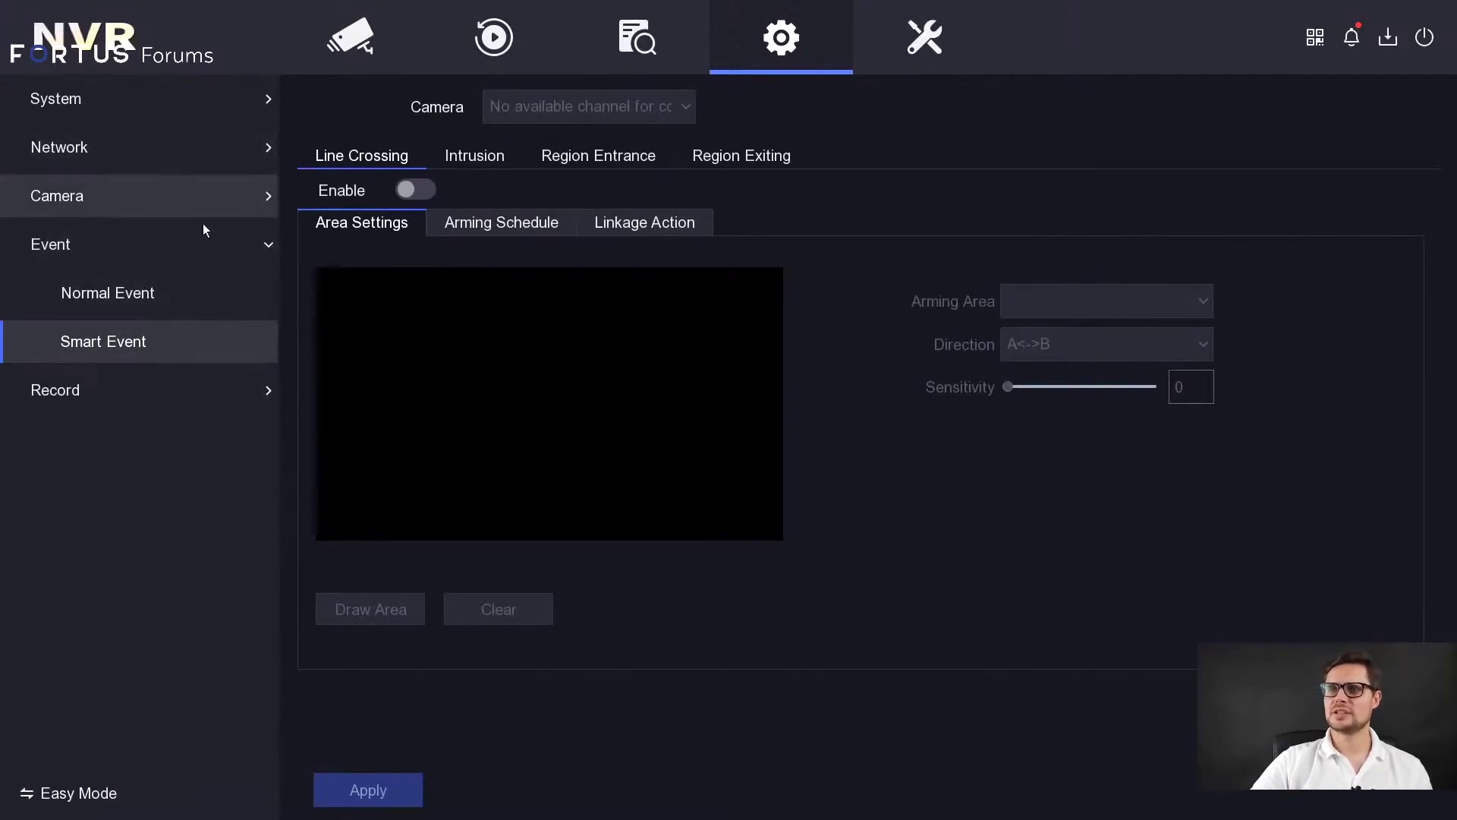
pyautogui.click(475, 157)
pyautogui.click(600, 158)
pyautogui.click(695, 163)
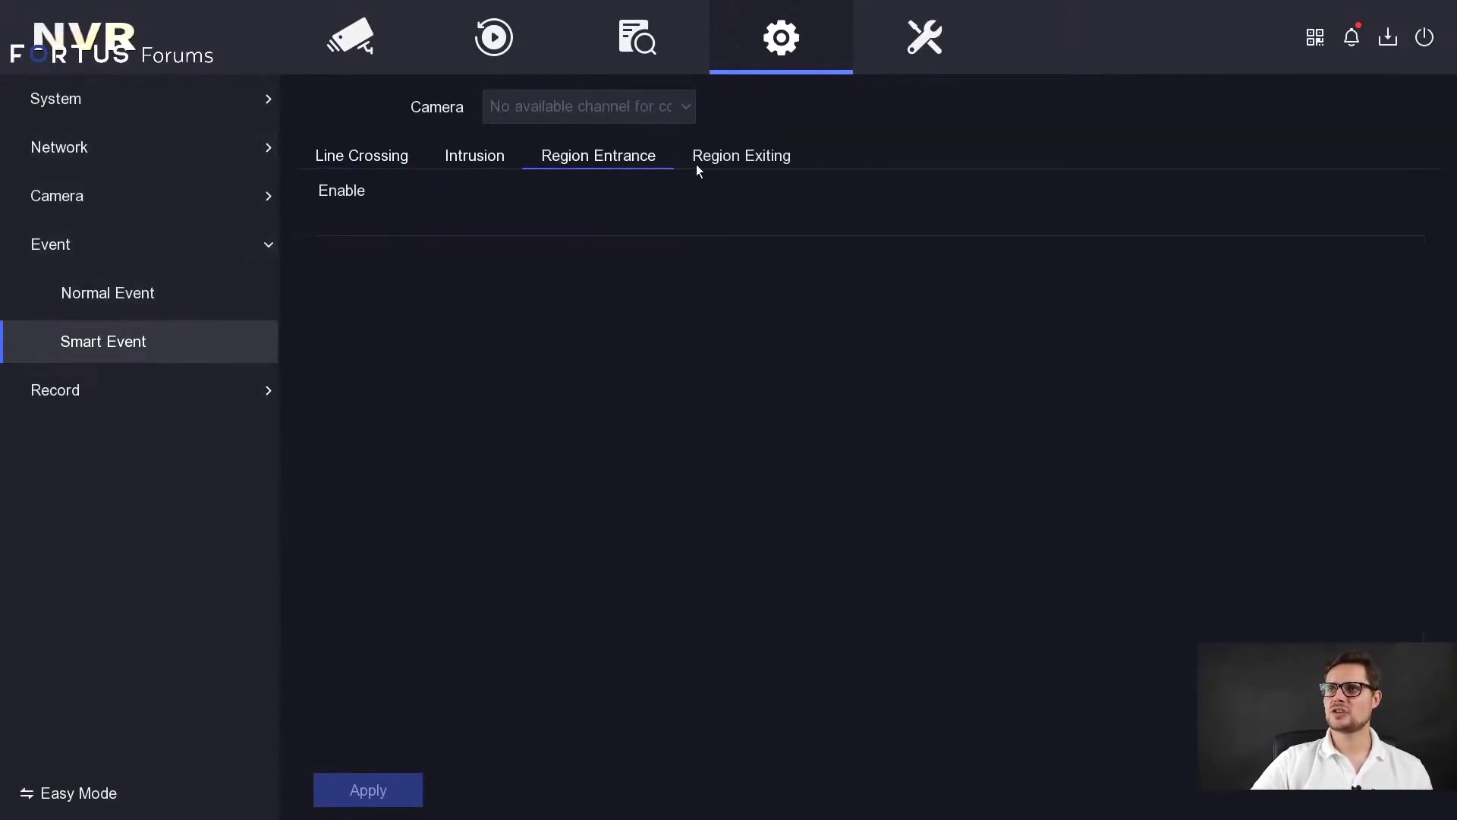
# Examine the line crossing event's area settings, arming schedule and linkage actions
pyautogui.click(392, 163)
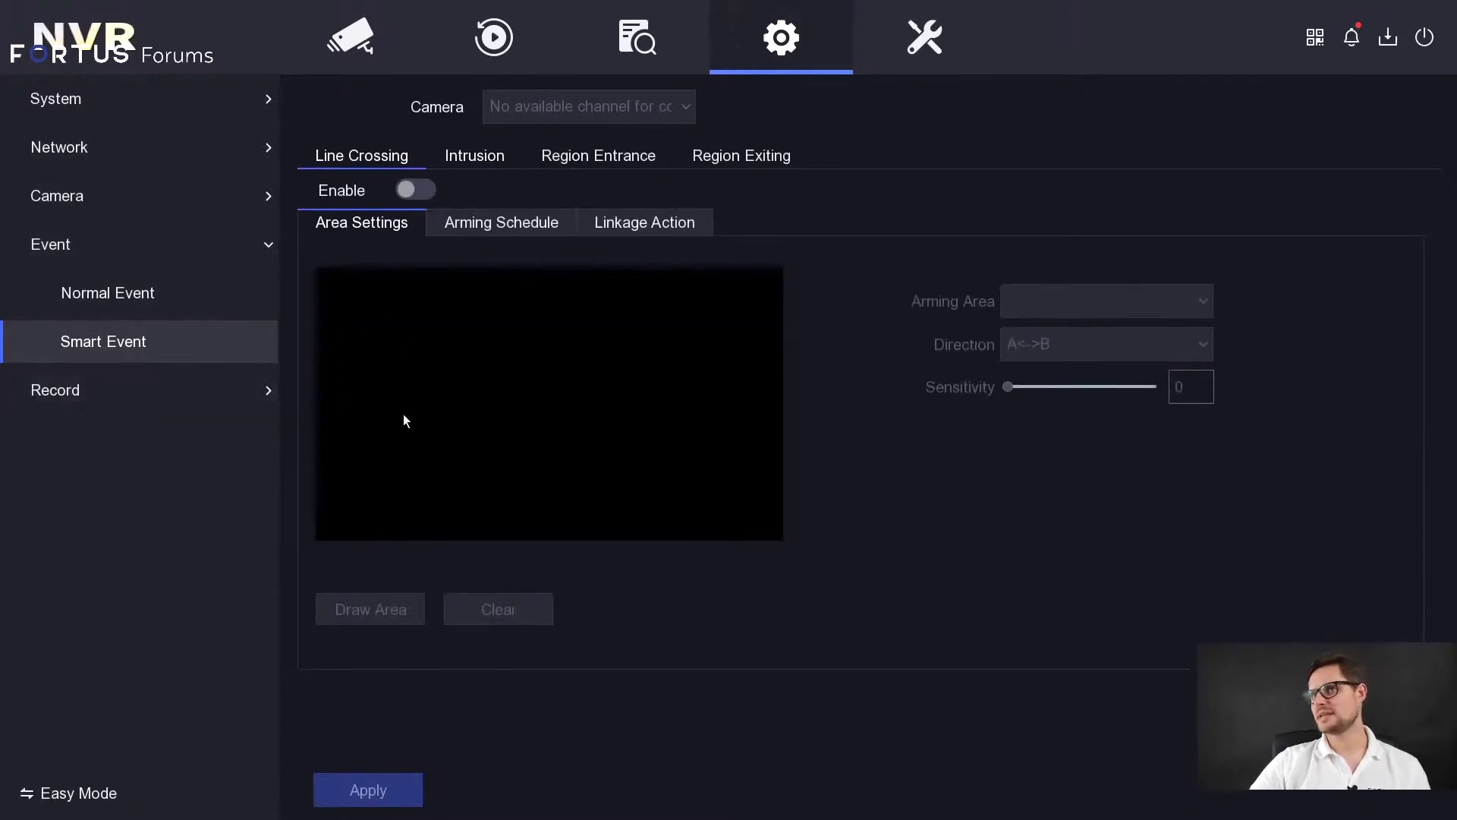
pyautogui.click(468, 220)
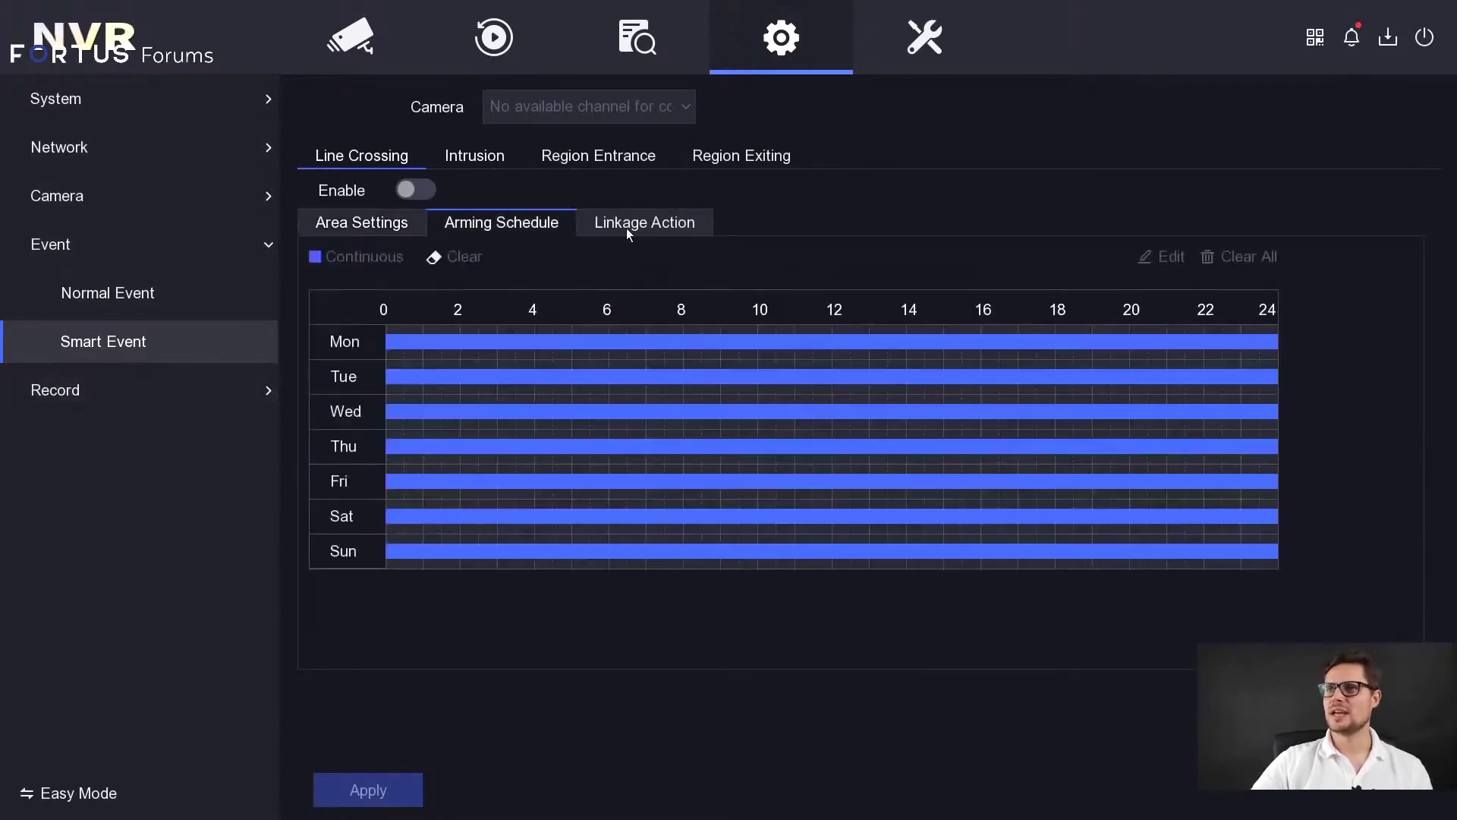
pyautogui.click(628, 227)
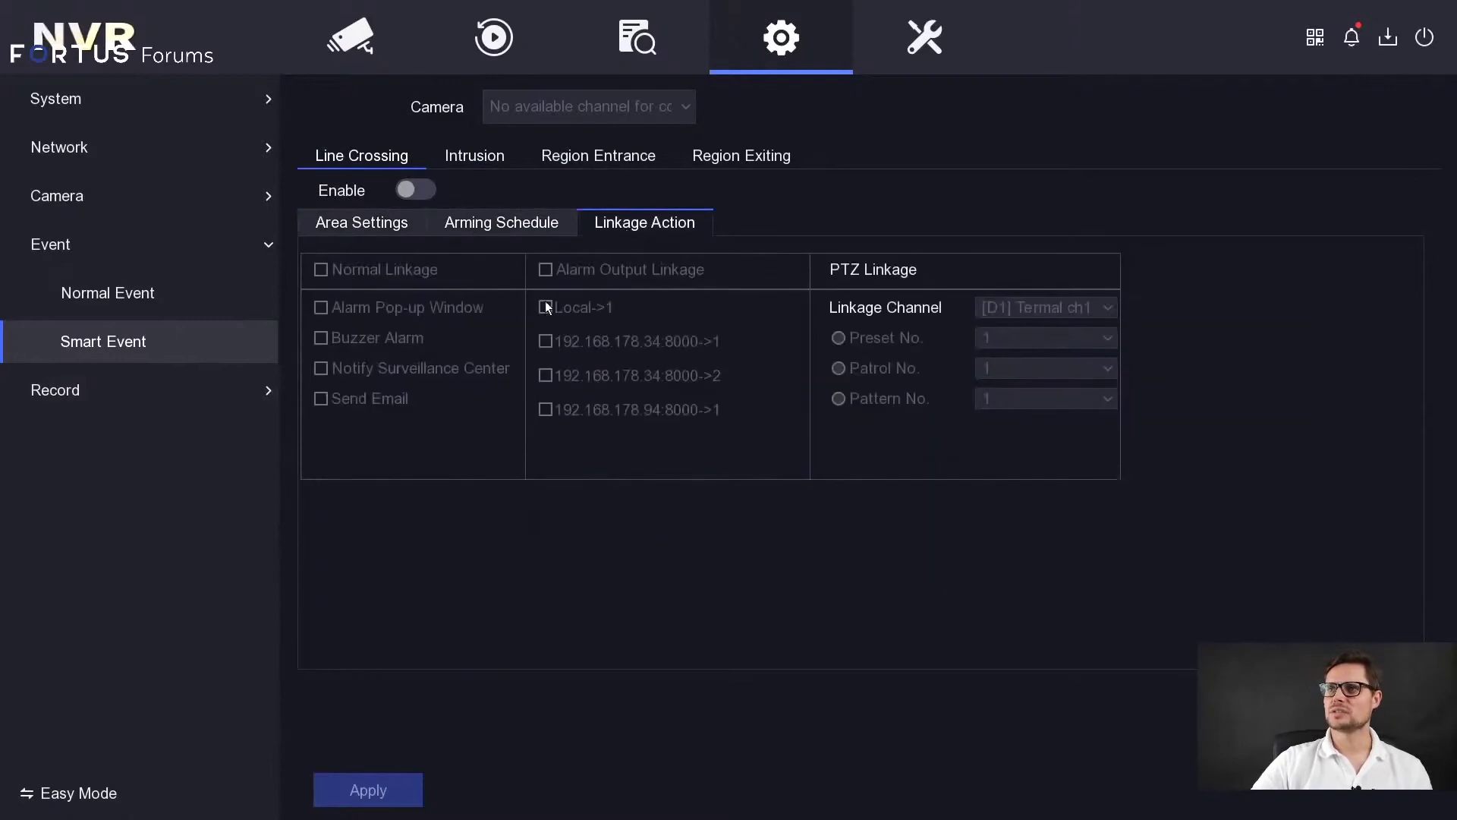
pyautogui.click(361, 223)
# View camera D1's recording schedule and its main stream and sub-stream parameters, including the stream type and resolution options
pyautogui.click(150, 399)
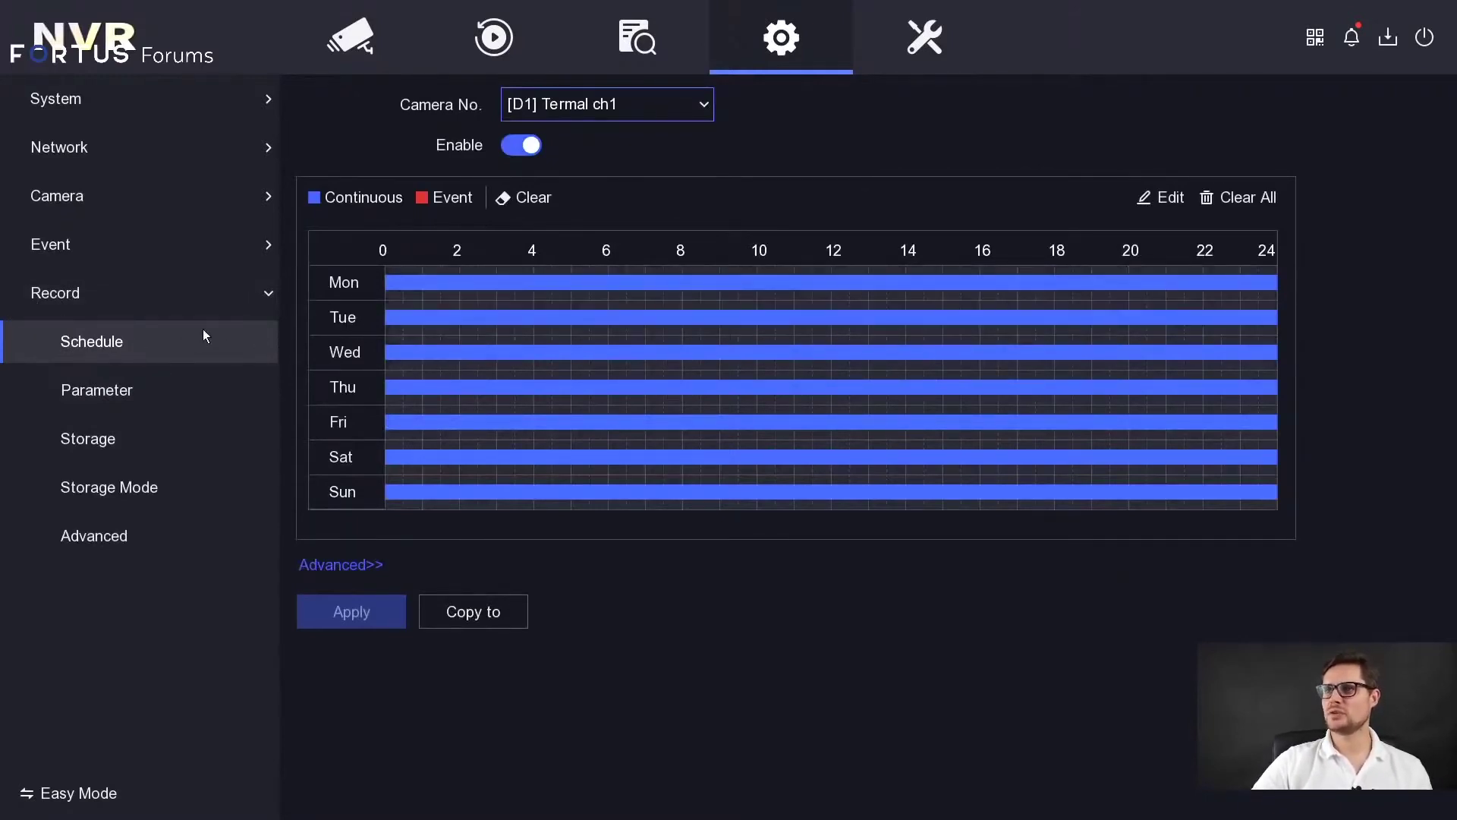
pyautogui.click(179, 395)
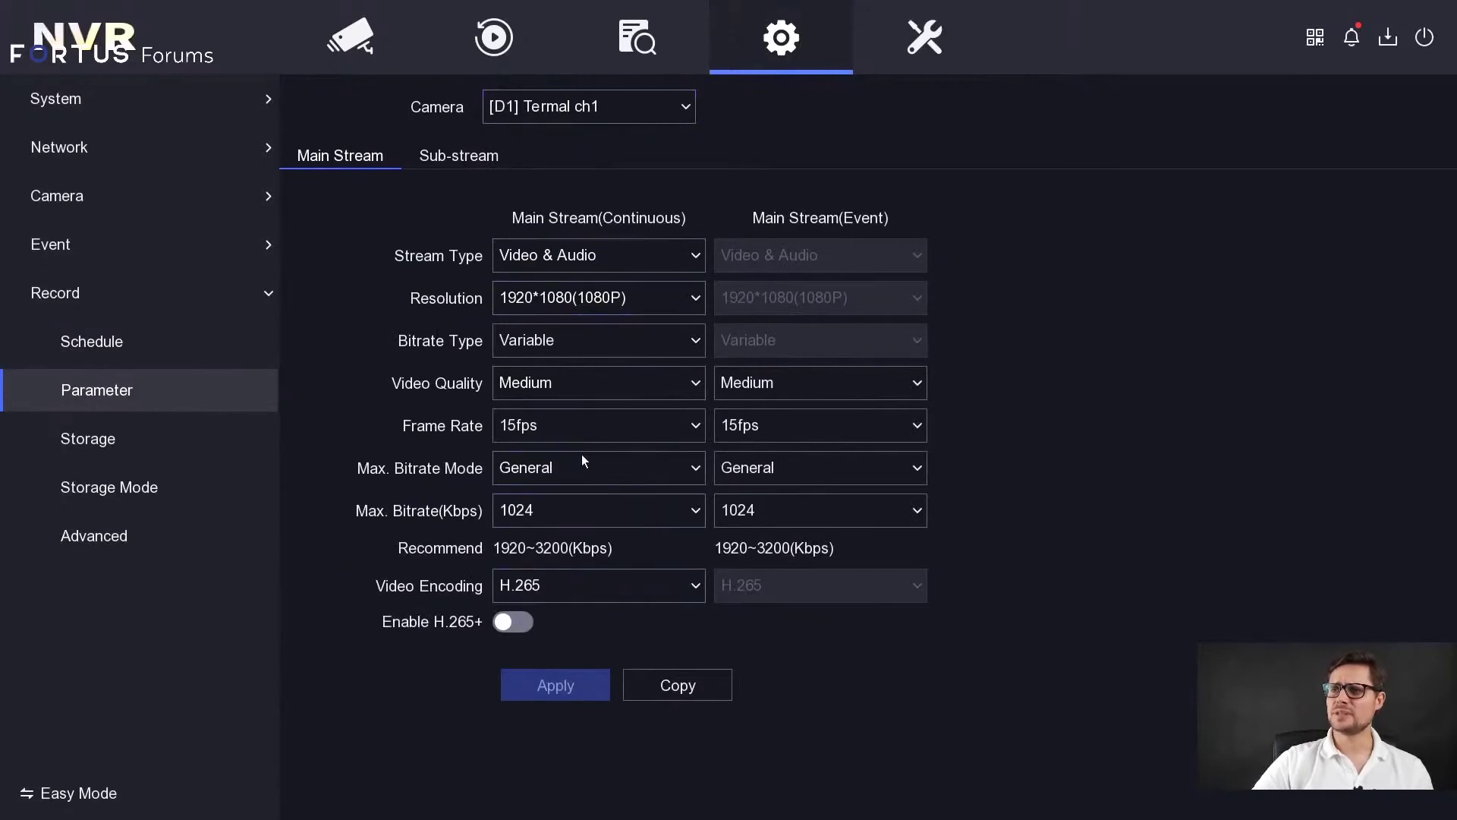
pyautogui.click(581, 258)
pyautogui.click(620, 171)
pyautogui.click(585, 296)
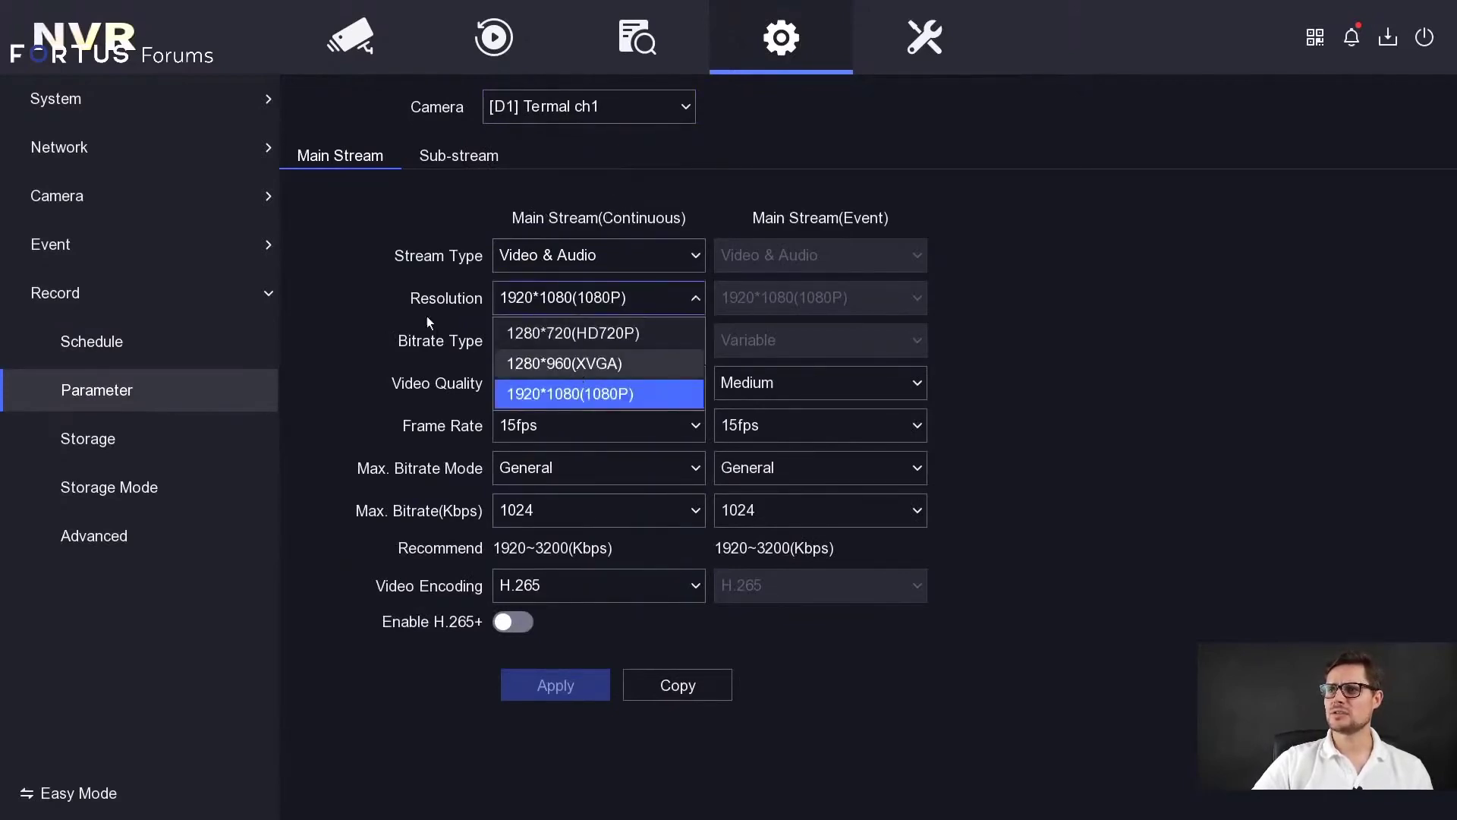
pyautogui.click(439, 194)
pyautogui.click(459, 156)
pyautogui.click(349, 157)
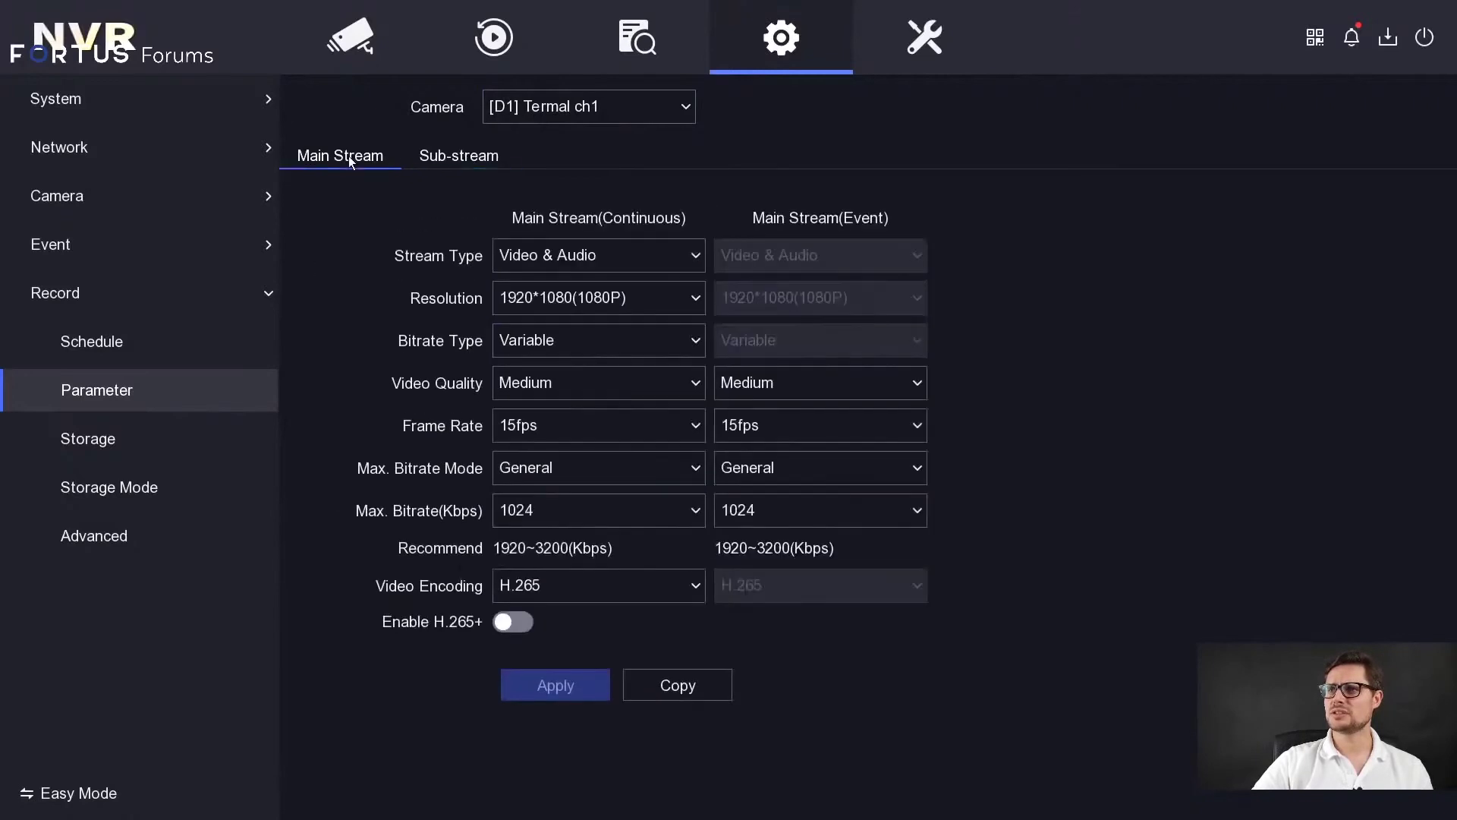
# Open the recording storage list, select the local hard drive to view its available operations, and deselect it
pyautogui.click(118, 446)
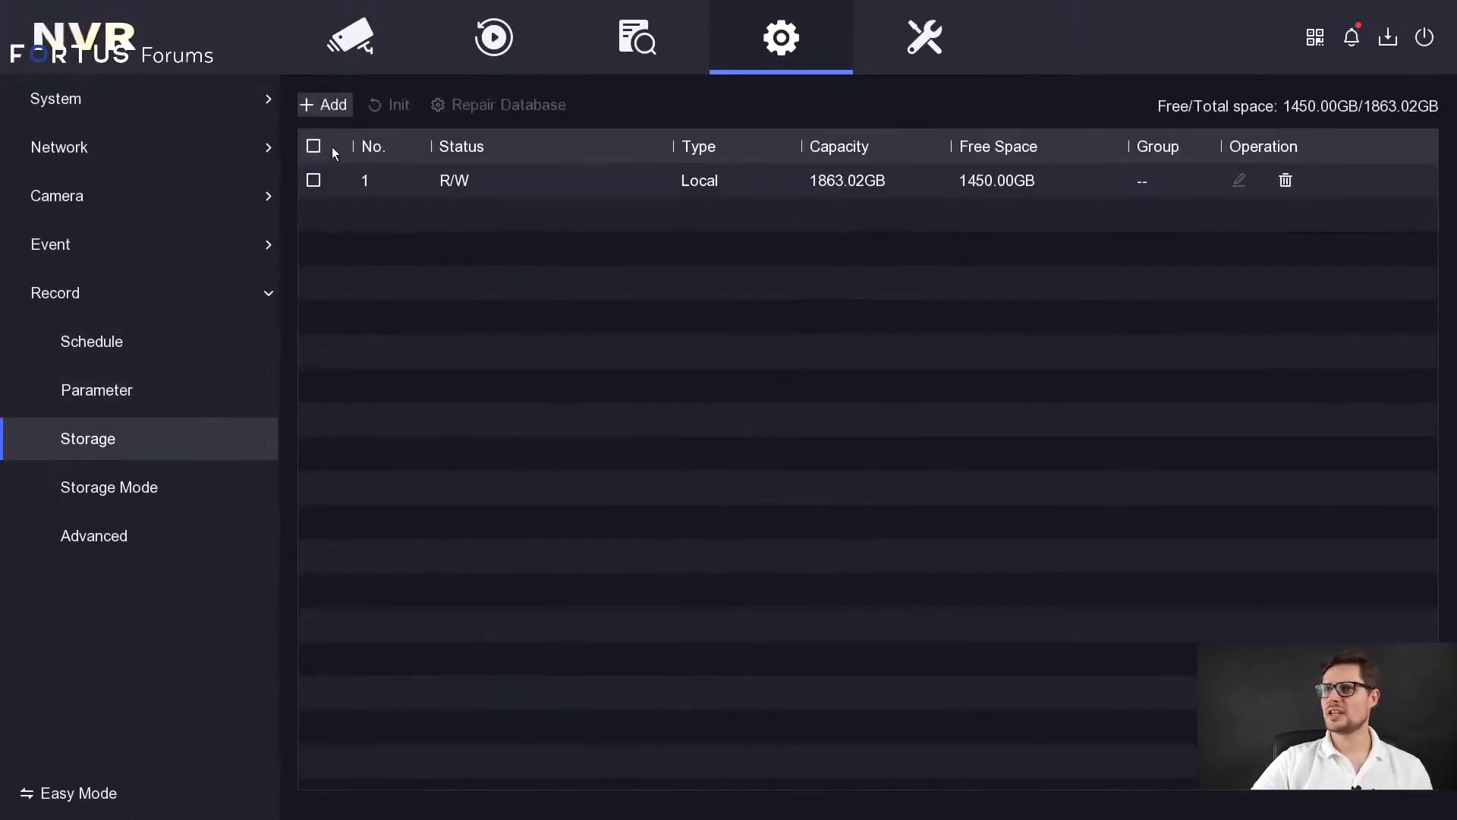
pyautogui.click(314, 181)
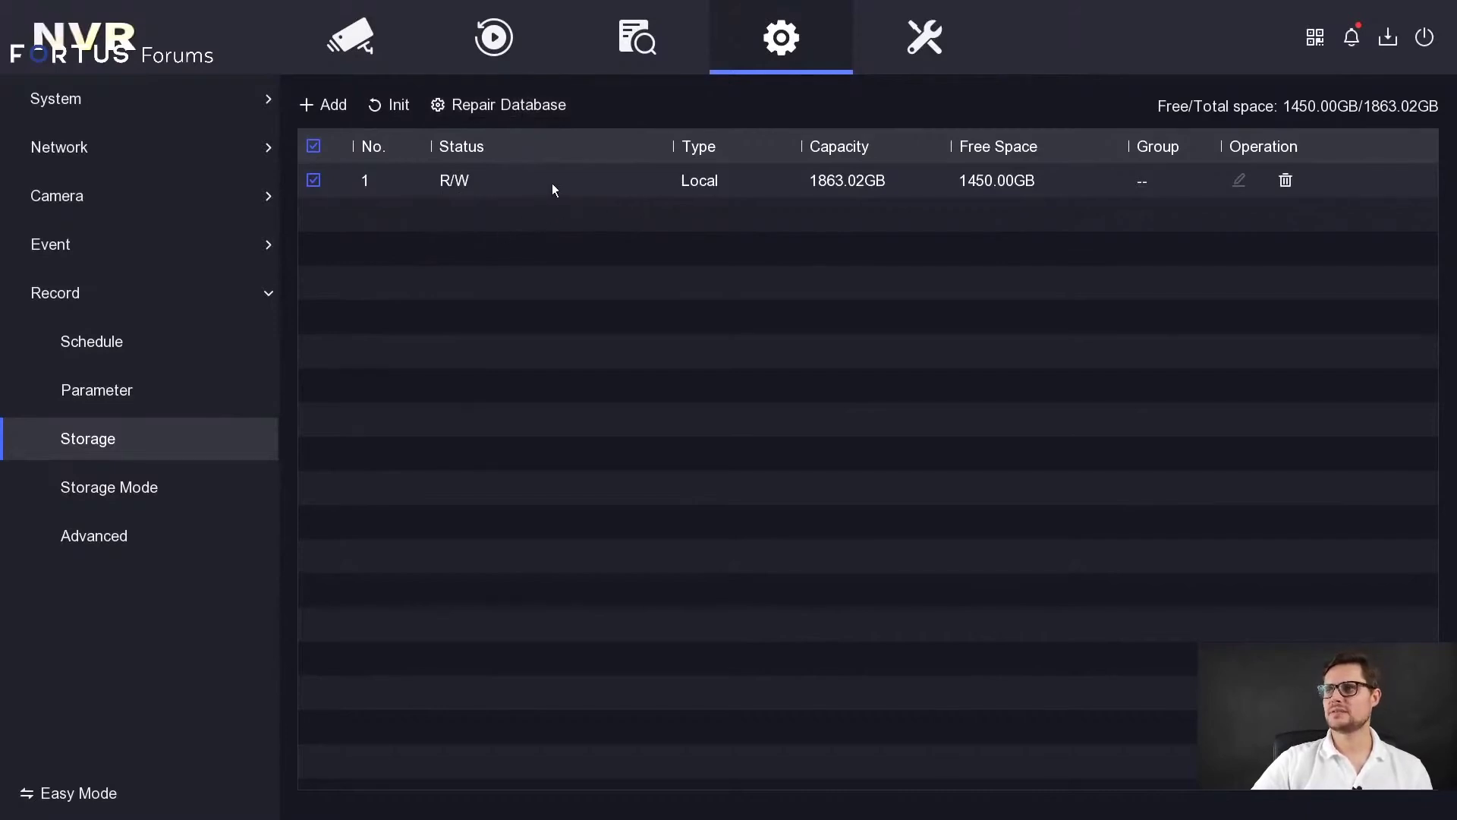
pyautogui.click(315, 181)
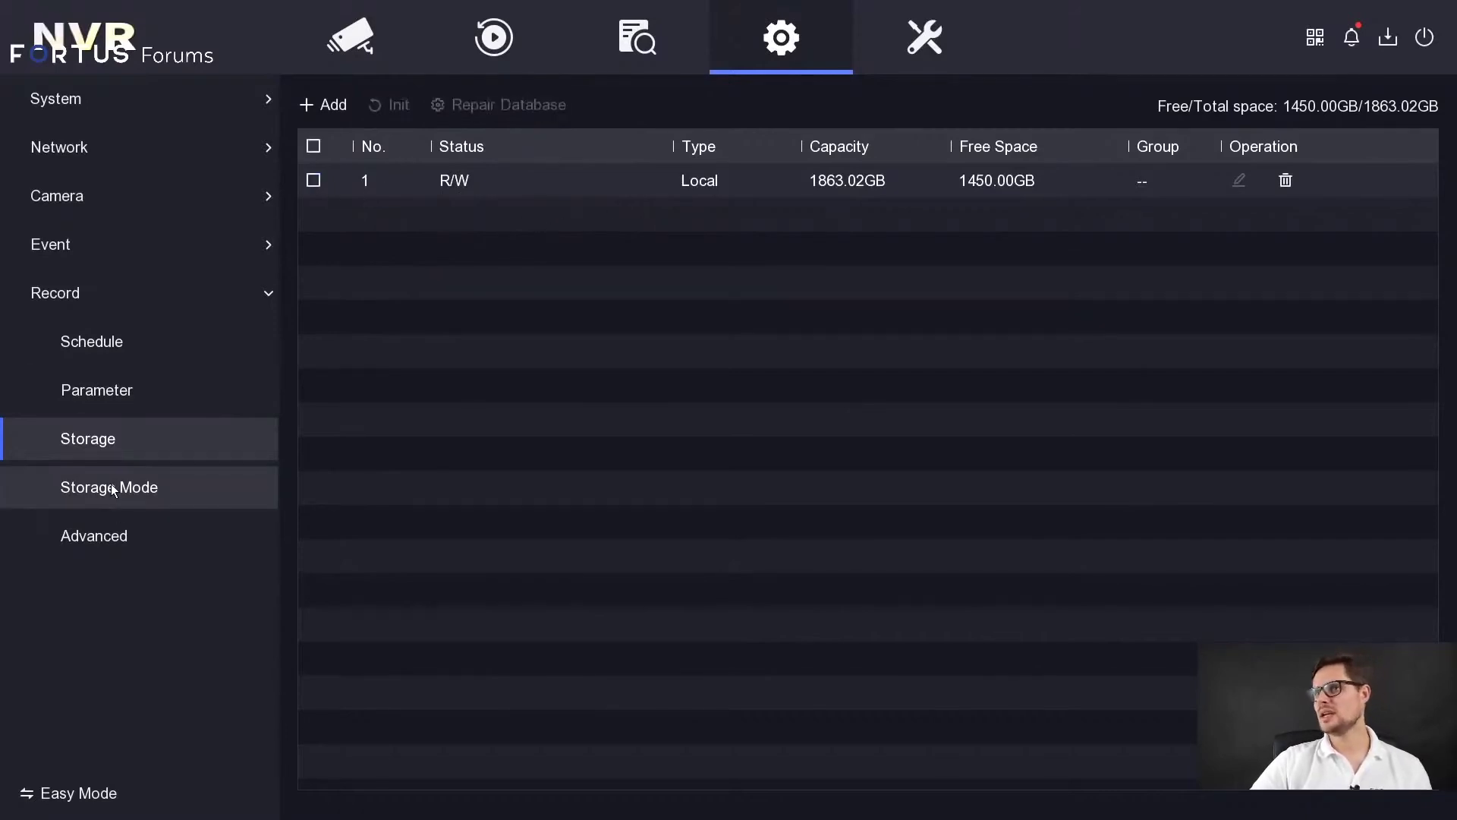
# Examine the storage mode's quota settings and list of cameras, and view the advanced recording options
pyautogui.click(110, 485)
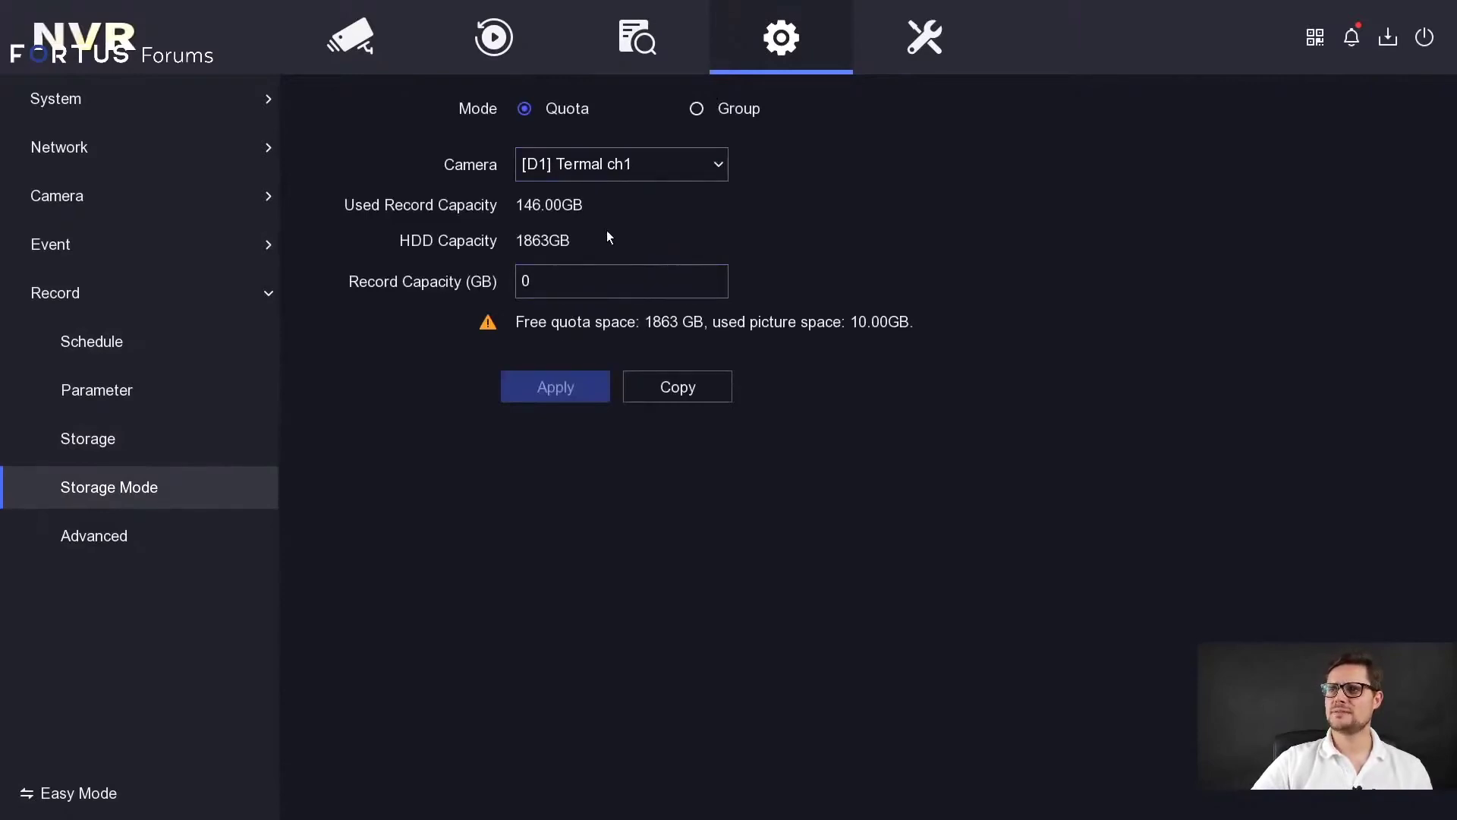
pyautogui.click(671, 170)
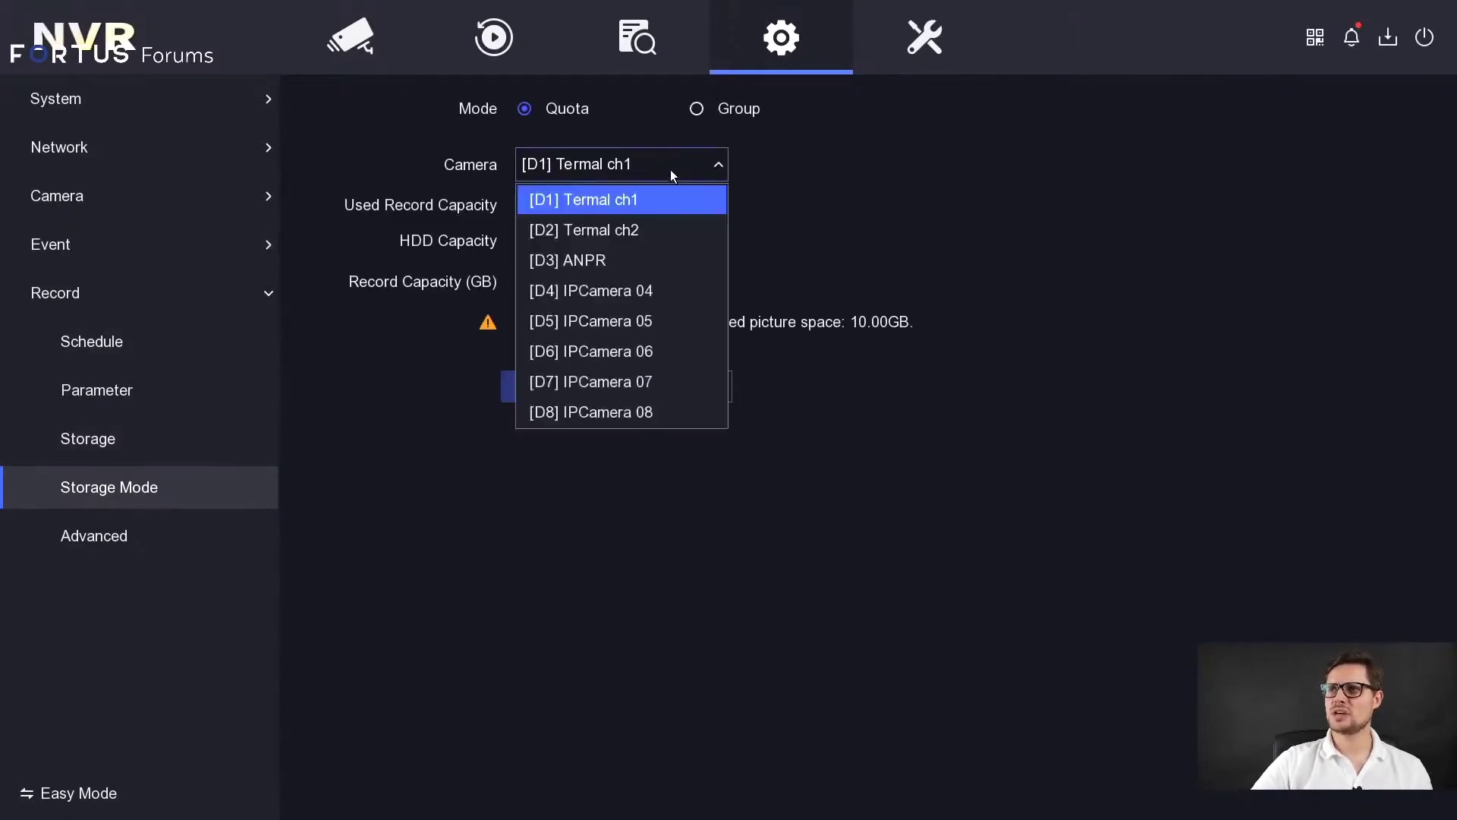
pyautogui.click(830, 207)
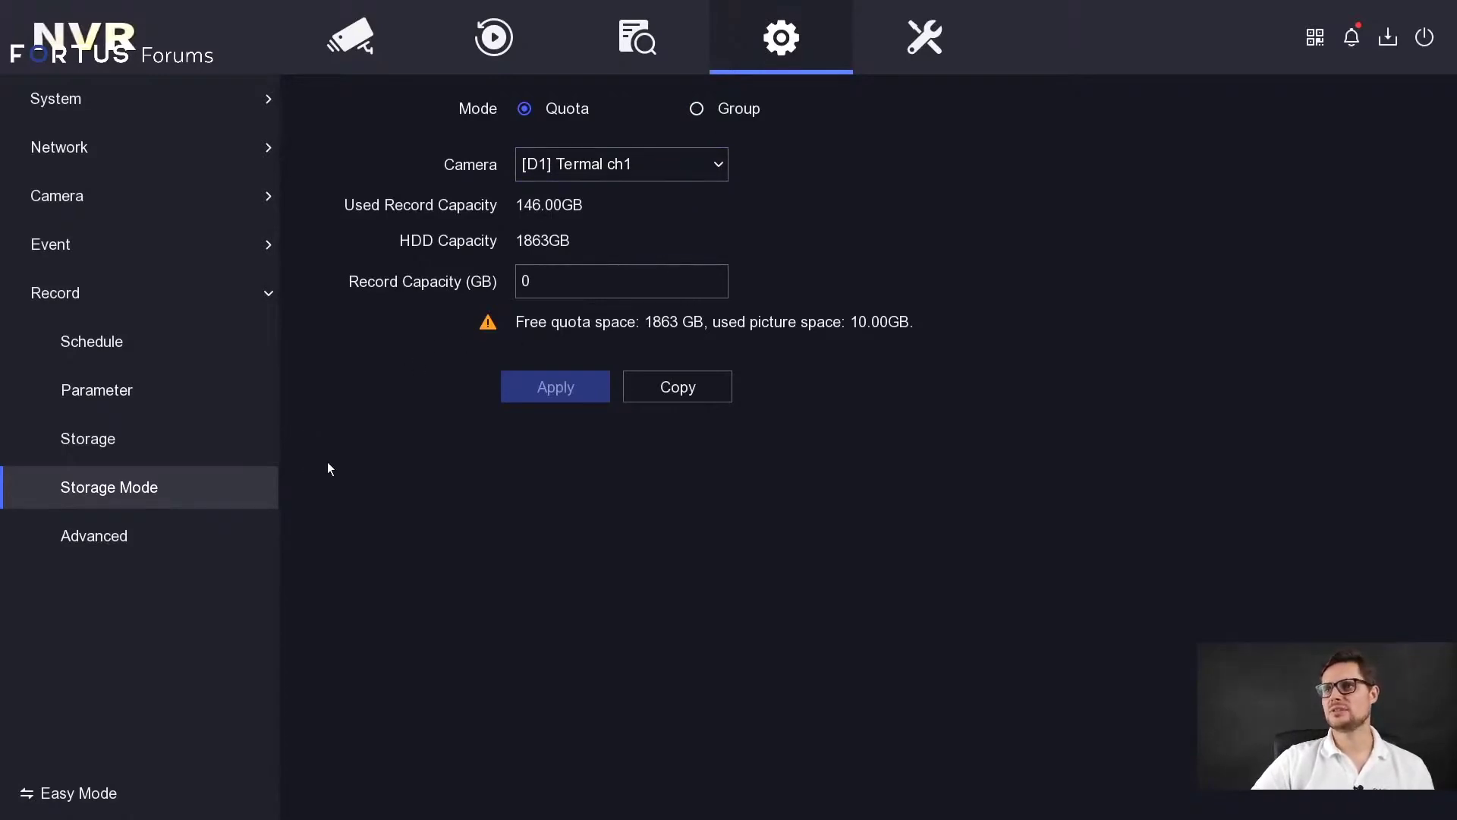
pyautogui.click(145, 538)
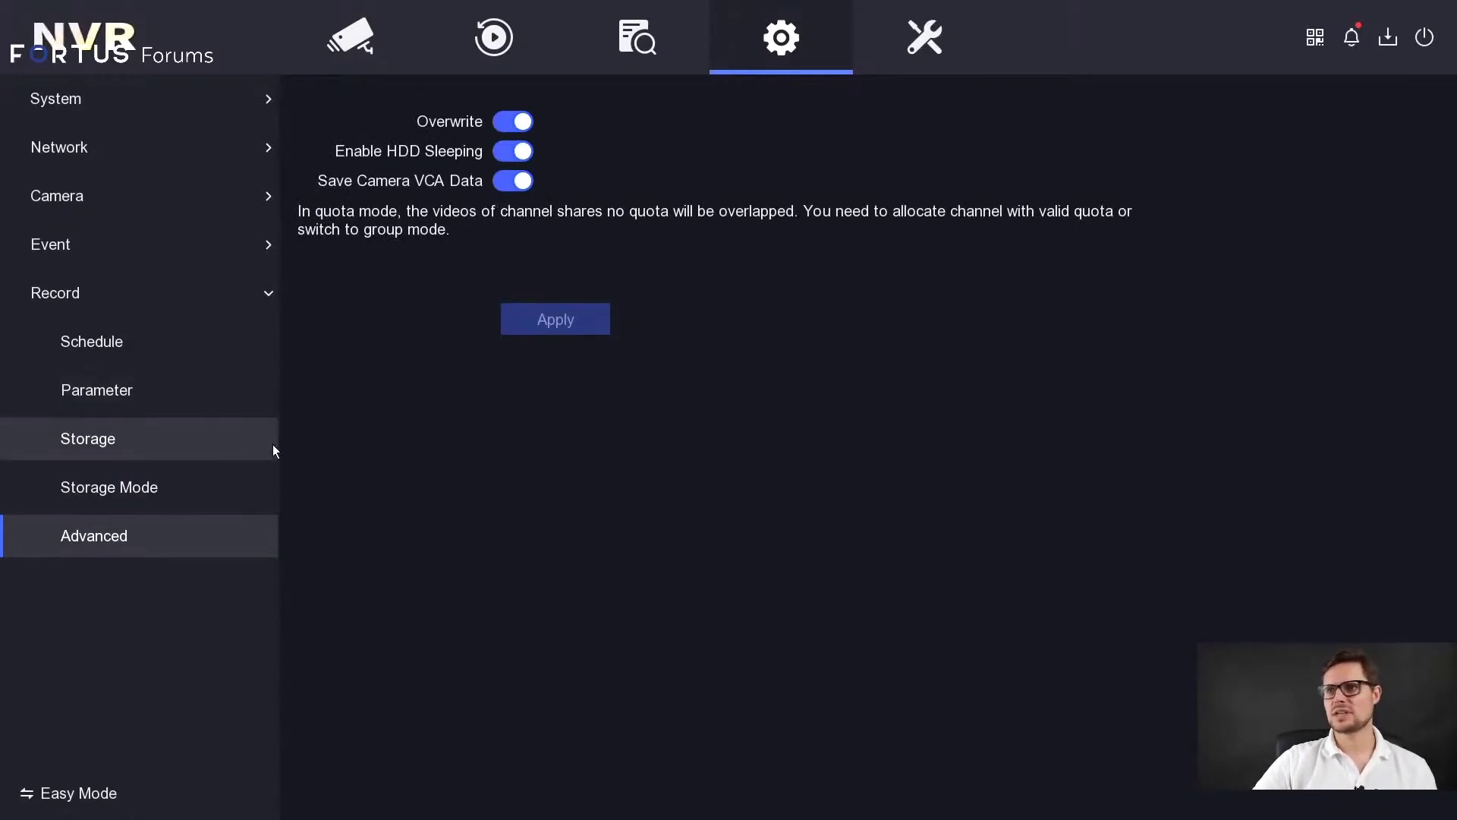
# Browse the expert System pages for general, live view and user settings, the Network pages, and the IP channel list
pyautogui.click(150, 107)
pyautogui.click(152, 195)
pyautogui.click(167, 249)
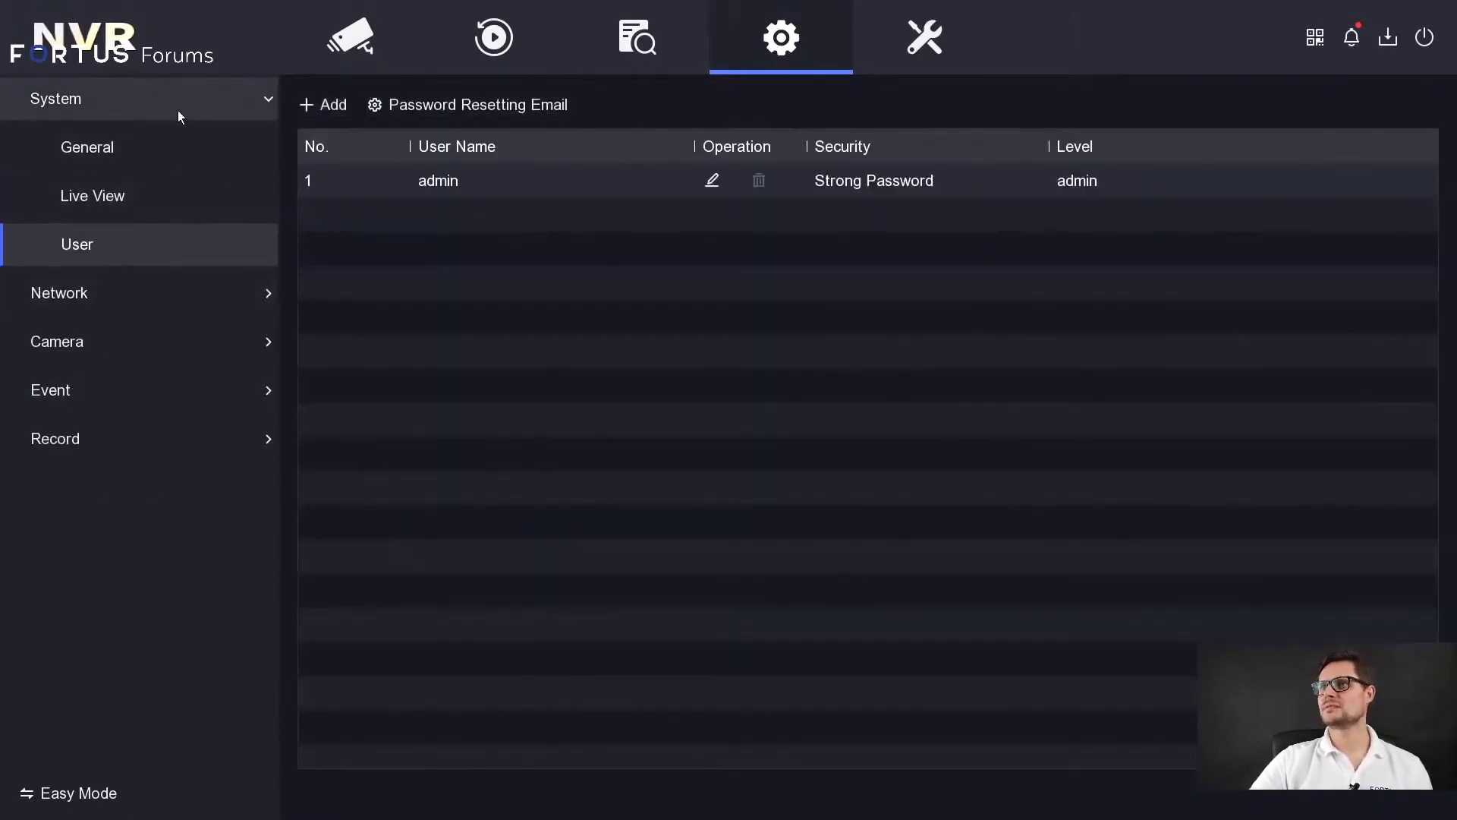
pyautogui.click(171, 147)
pyautogui.click(117, 311)
pyautogui.click(171, 244)
pyautogui.click(187, 302)
pyautogui.click(166, 340)
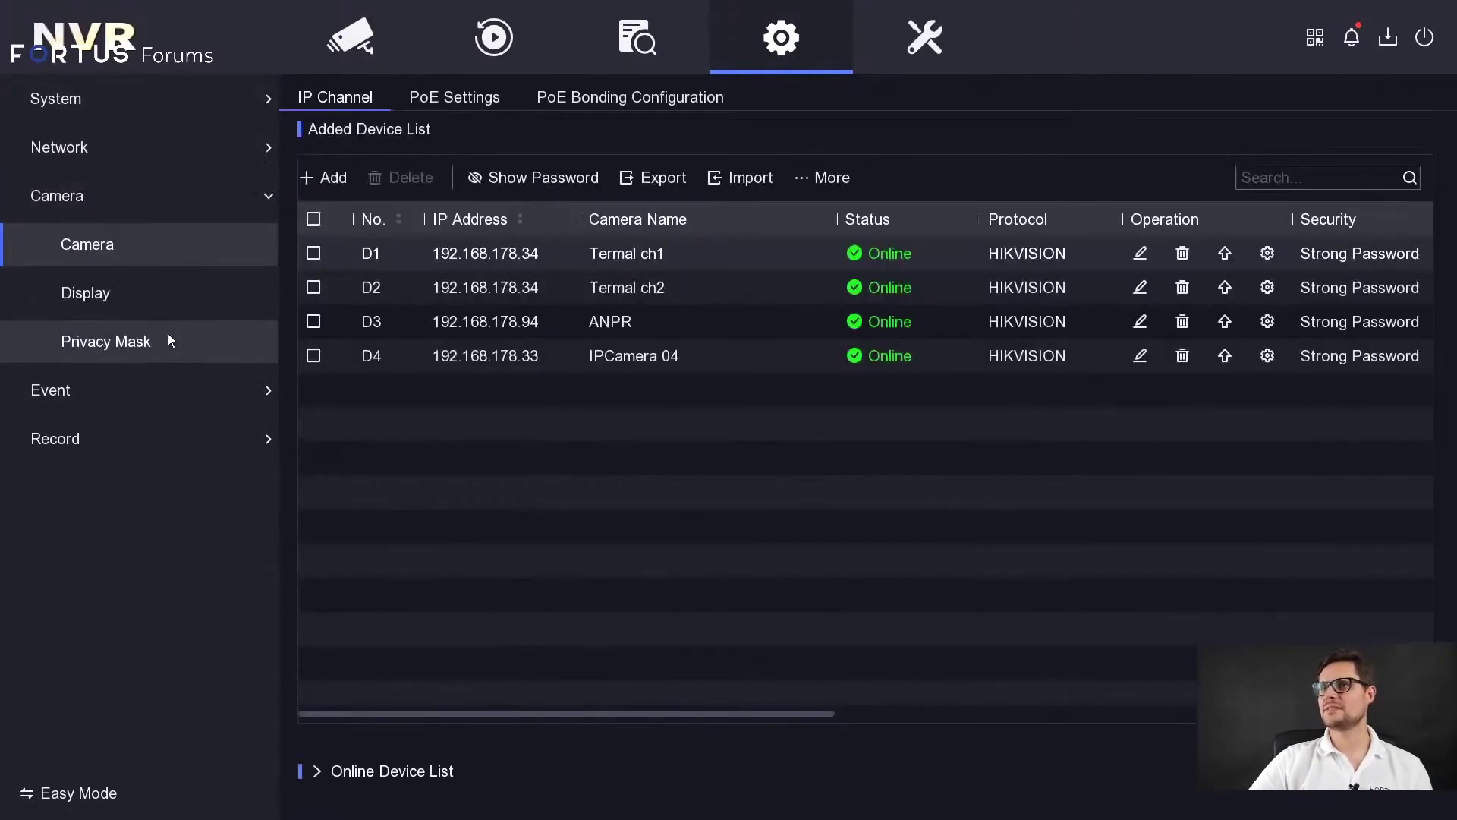
# Browse the camera privacy mask, event and recording storage pages, and return to the recording schedule
pyautogui.click(169, 342)
pyautogui.click(89, 402)
pyautogui.click(167, 379)
pyautogui.click(141, 402)
pyautogui.click(155, 438)
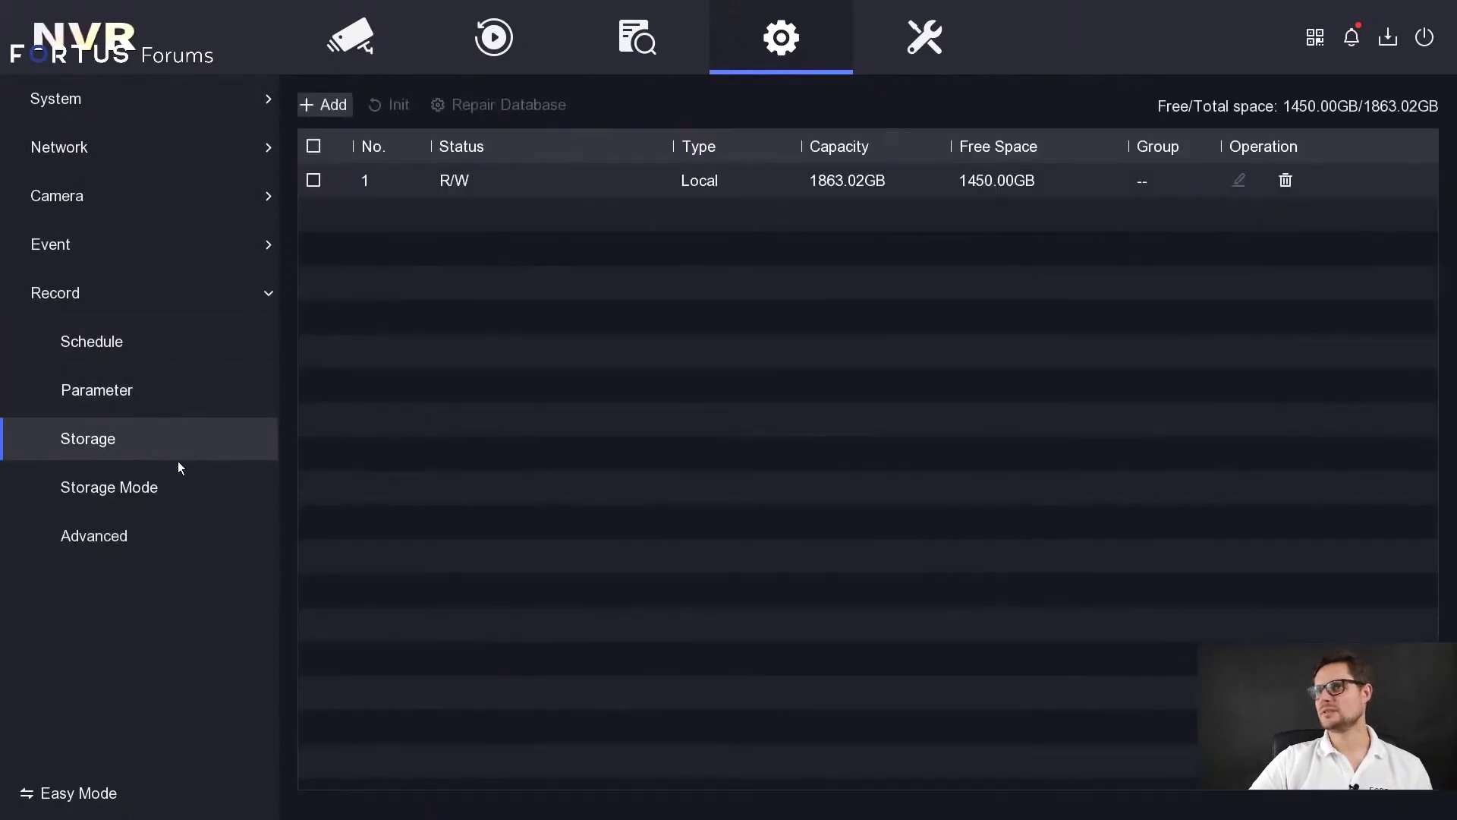
pyautogui.click(152, 489)
pyautogui.click(151, 338)
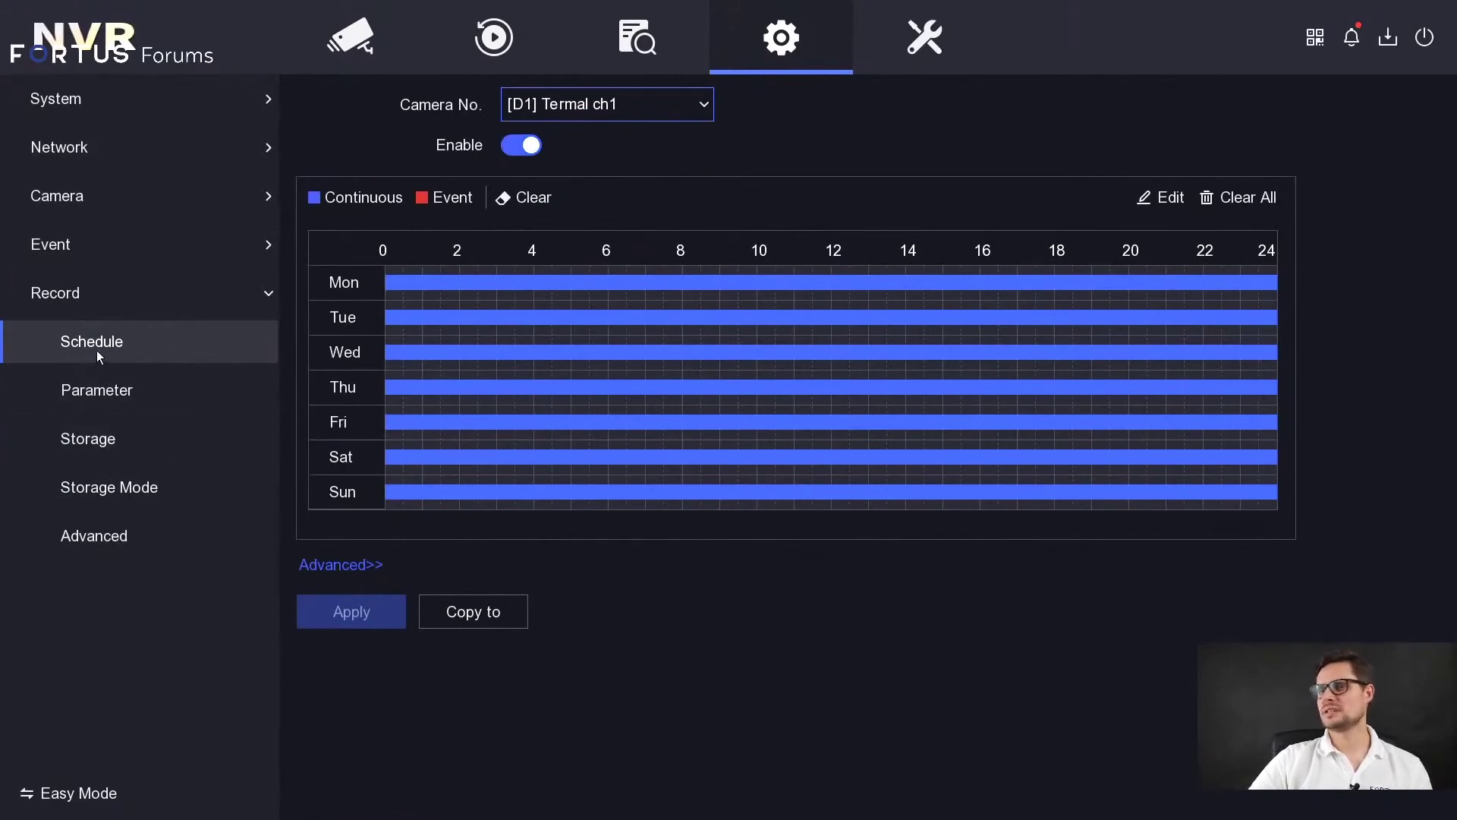
# Open the recording schedule's advanced parameters for camera D1 and set the video/picture expiry time to 30 days
pyautogui.click(341, 565)
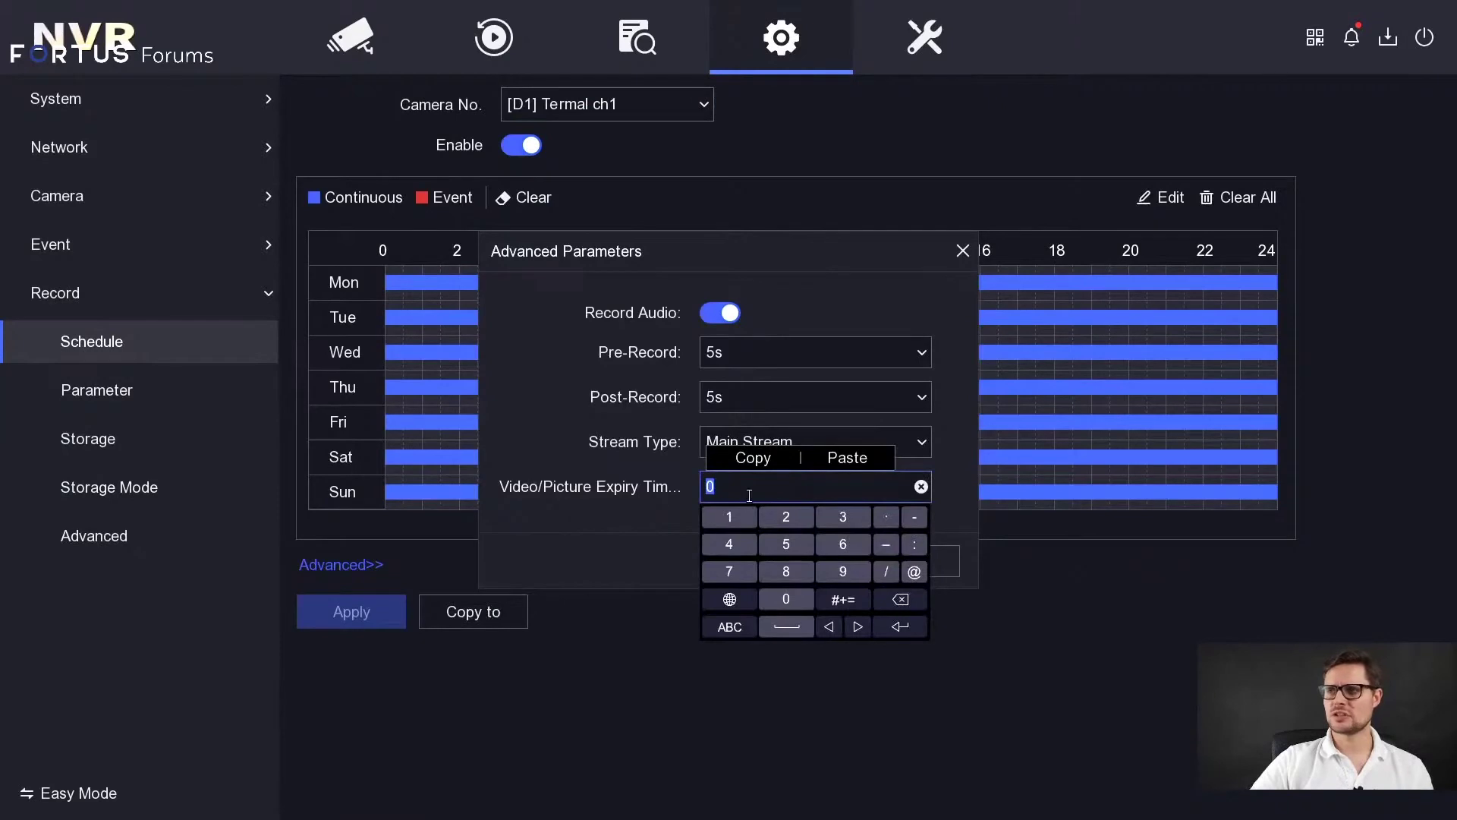
pyautogui.click(552, 521)
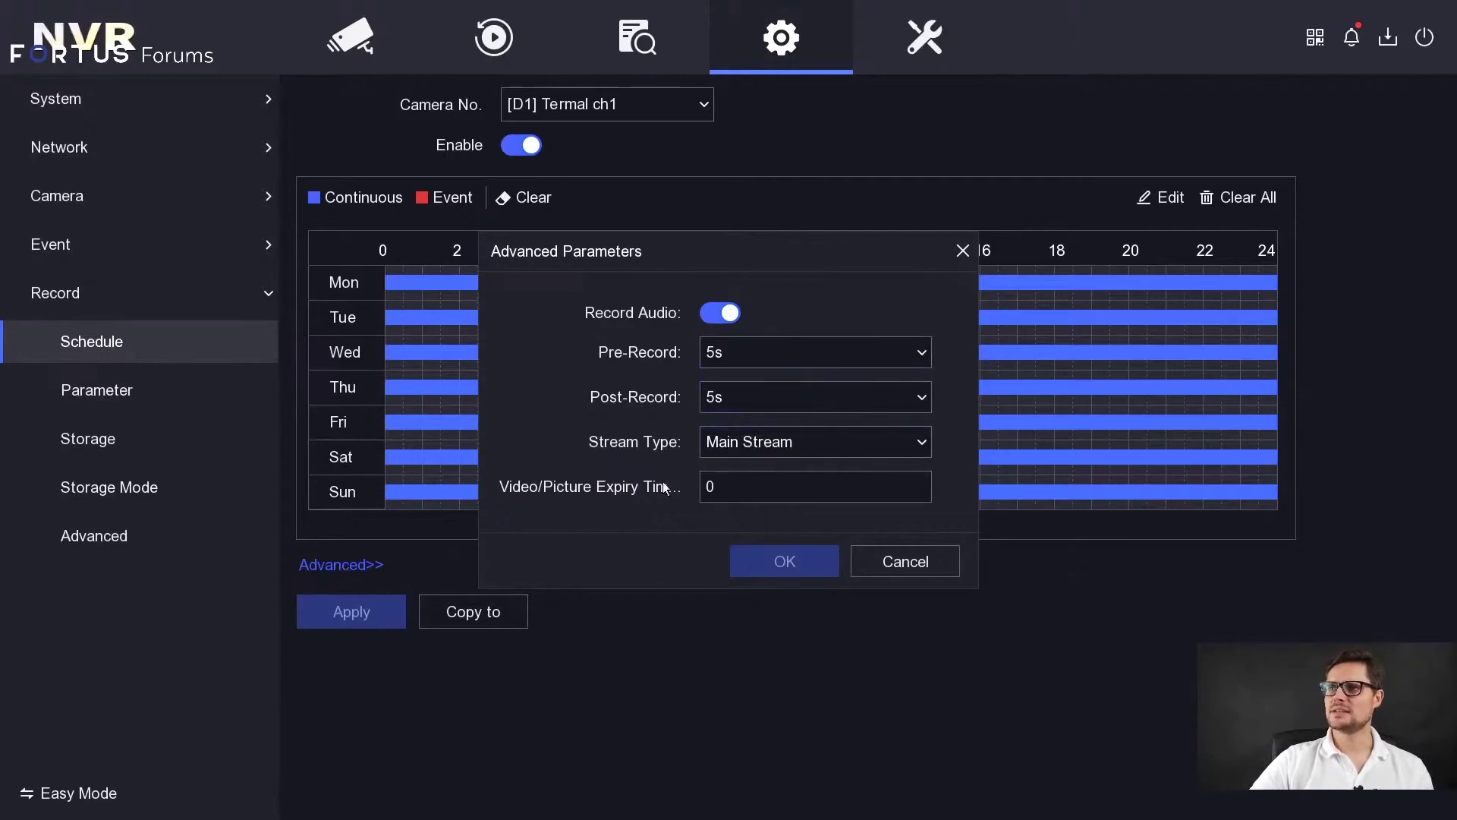
pyautogui.click(717, 489)
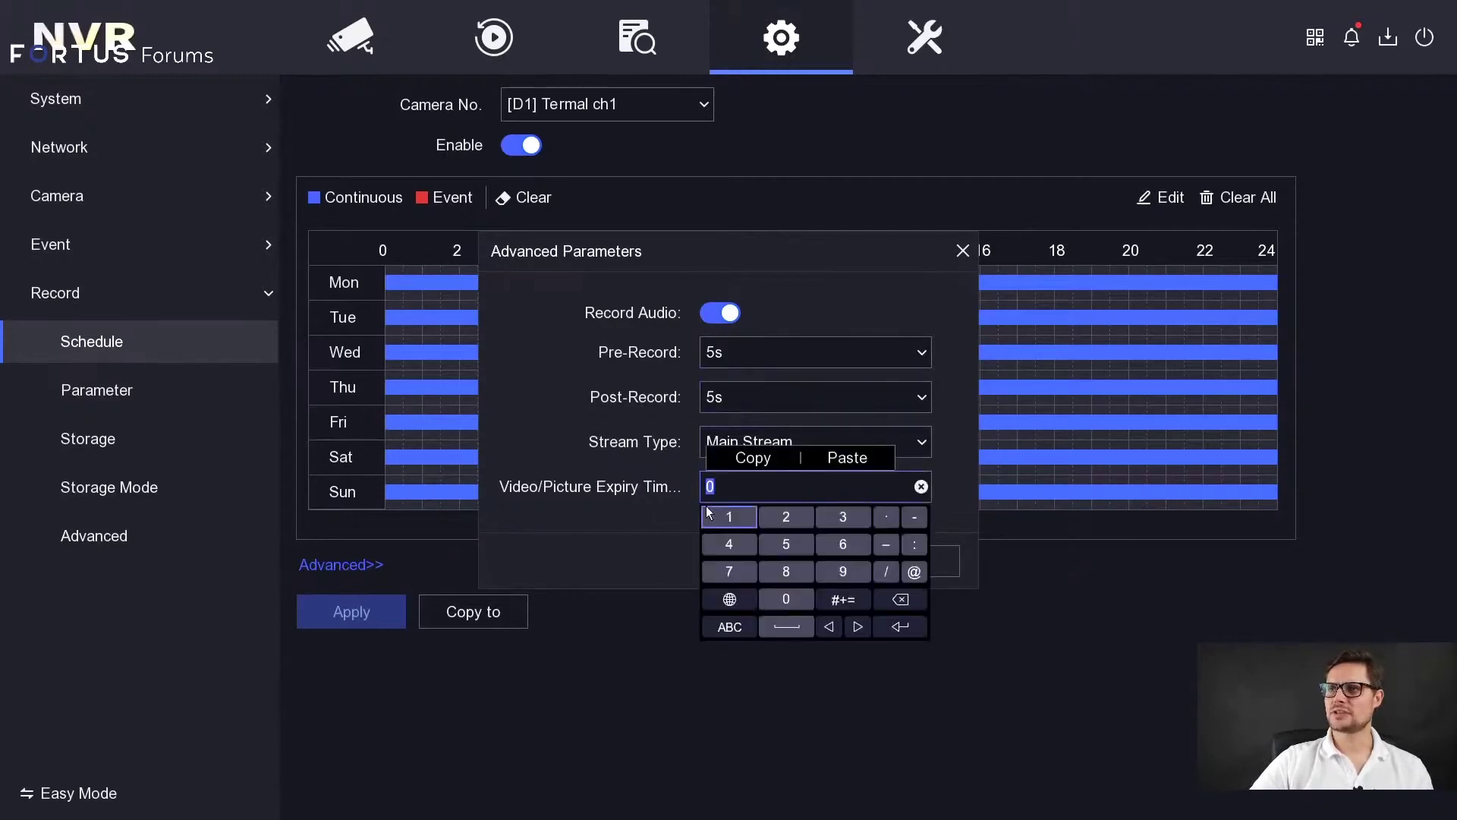
pyautogui.click(840, 516)
pyautogui.click(786, 600)
pyautogui.click(645, 531)
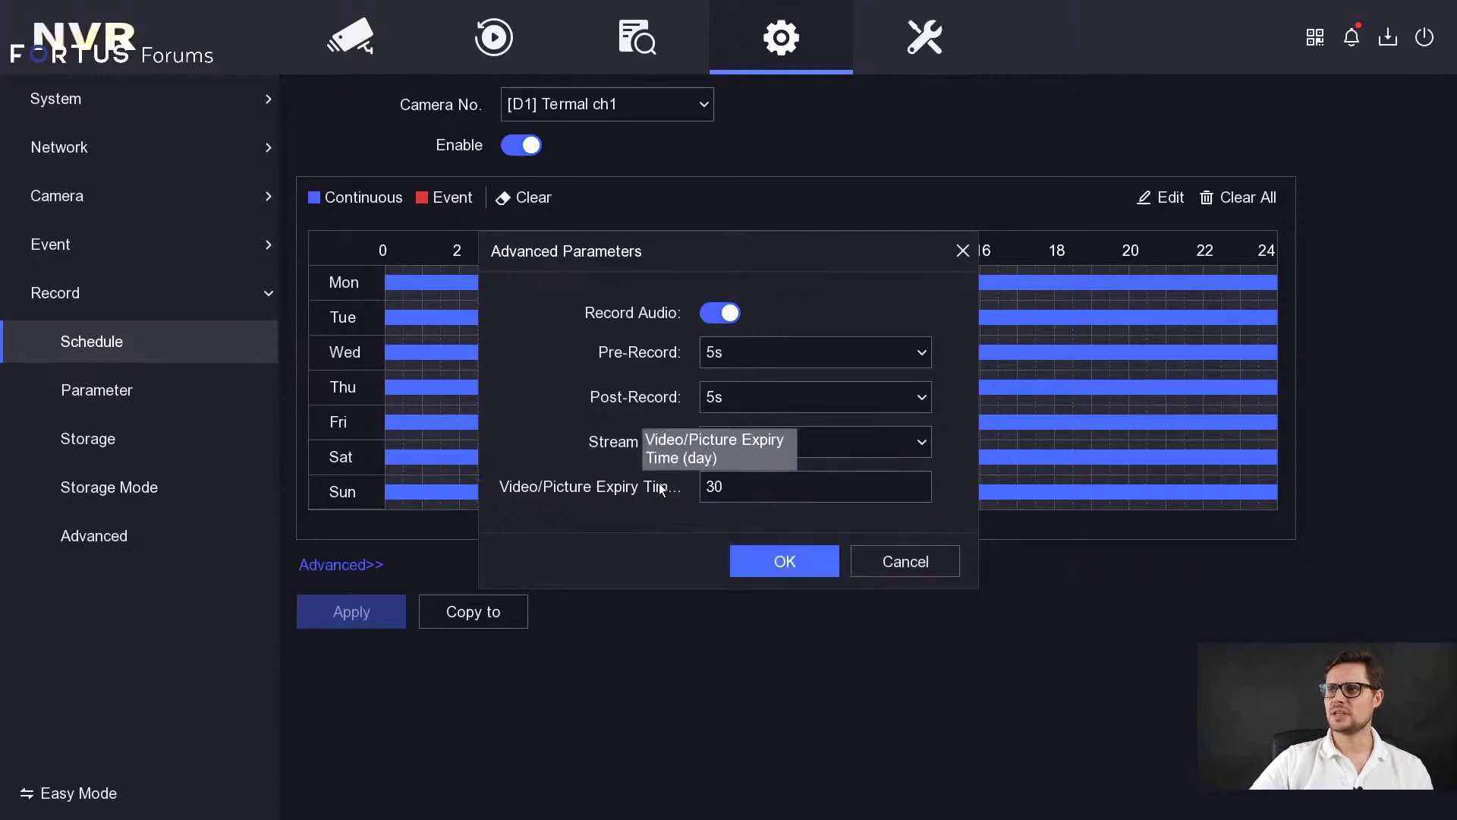
pyautogui.click(721, 486)
pyautogui.click(676, 499)
pyautogui.click(766, 489)
pyautogui.click(651, 491)
pyautogui.click(663, 490)
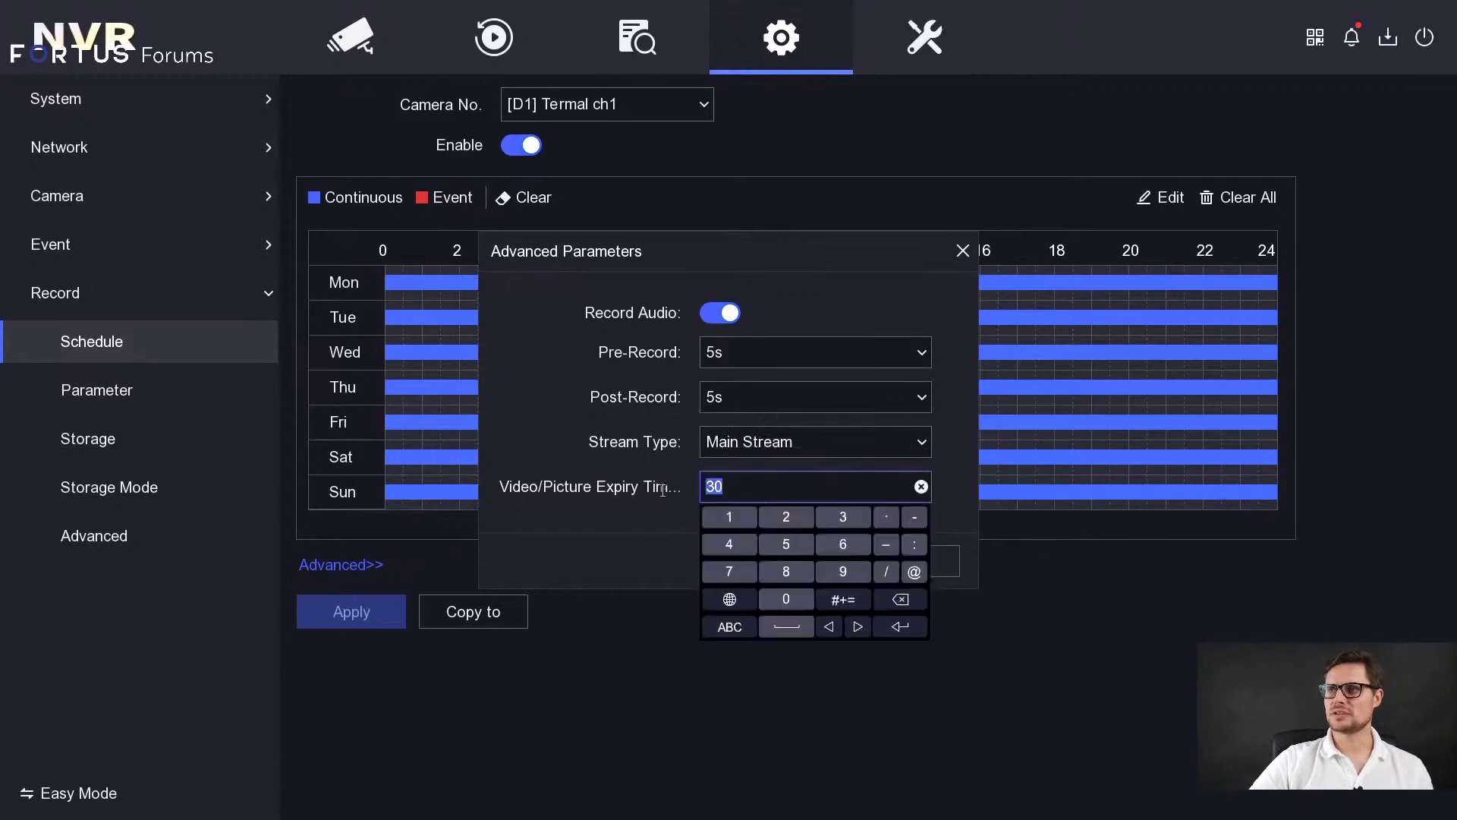
# Check the stream type choices, select Main Stream, and cancel the advanced recording parameters
pyautogui.click(790, 435)
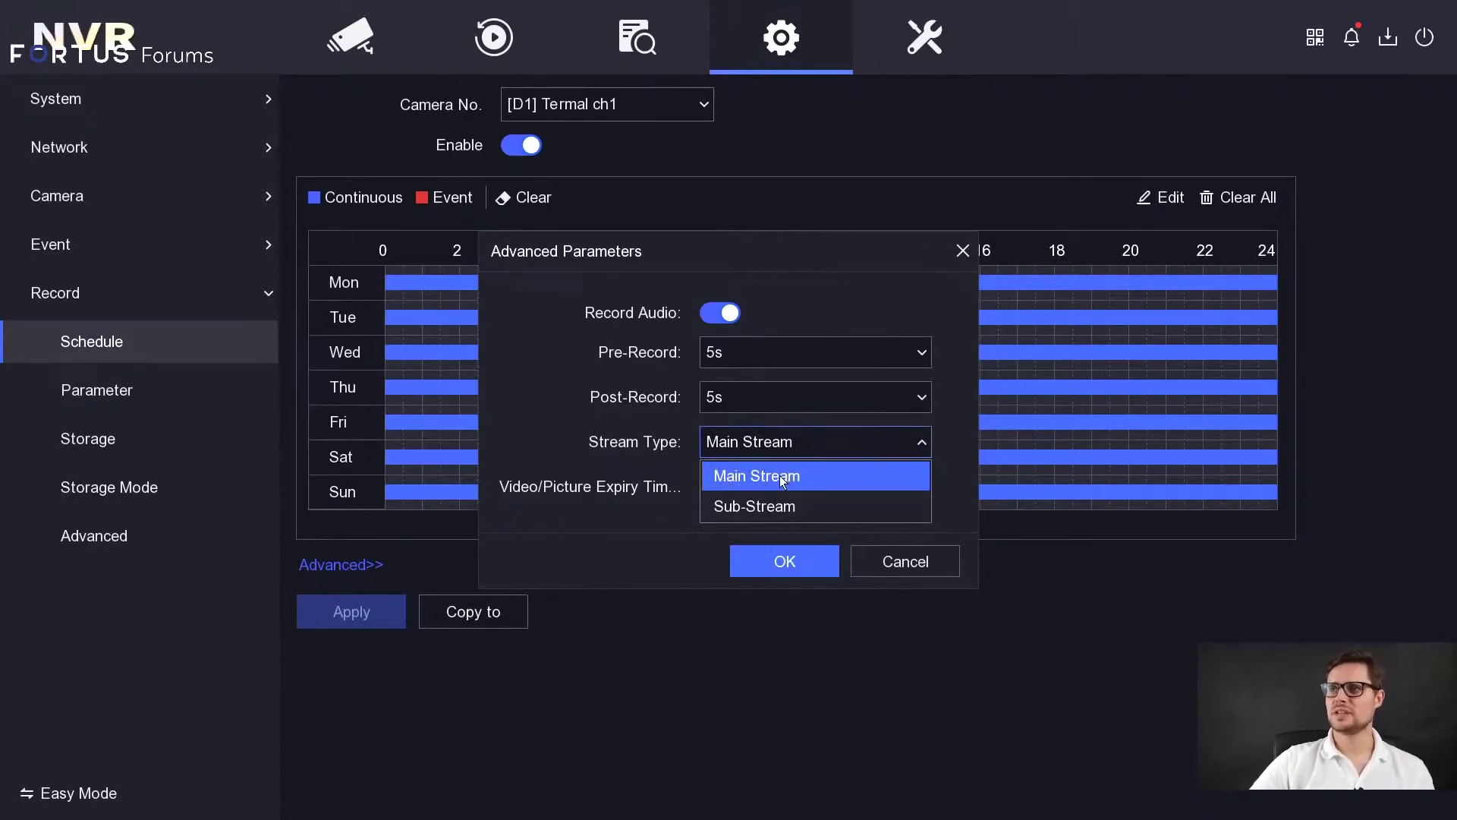
pyautogui.click(780, 475)
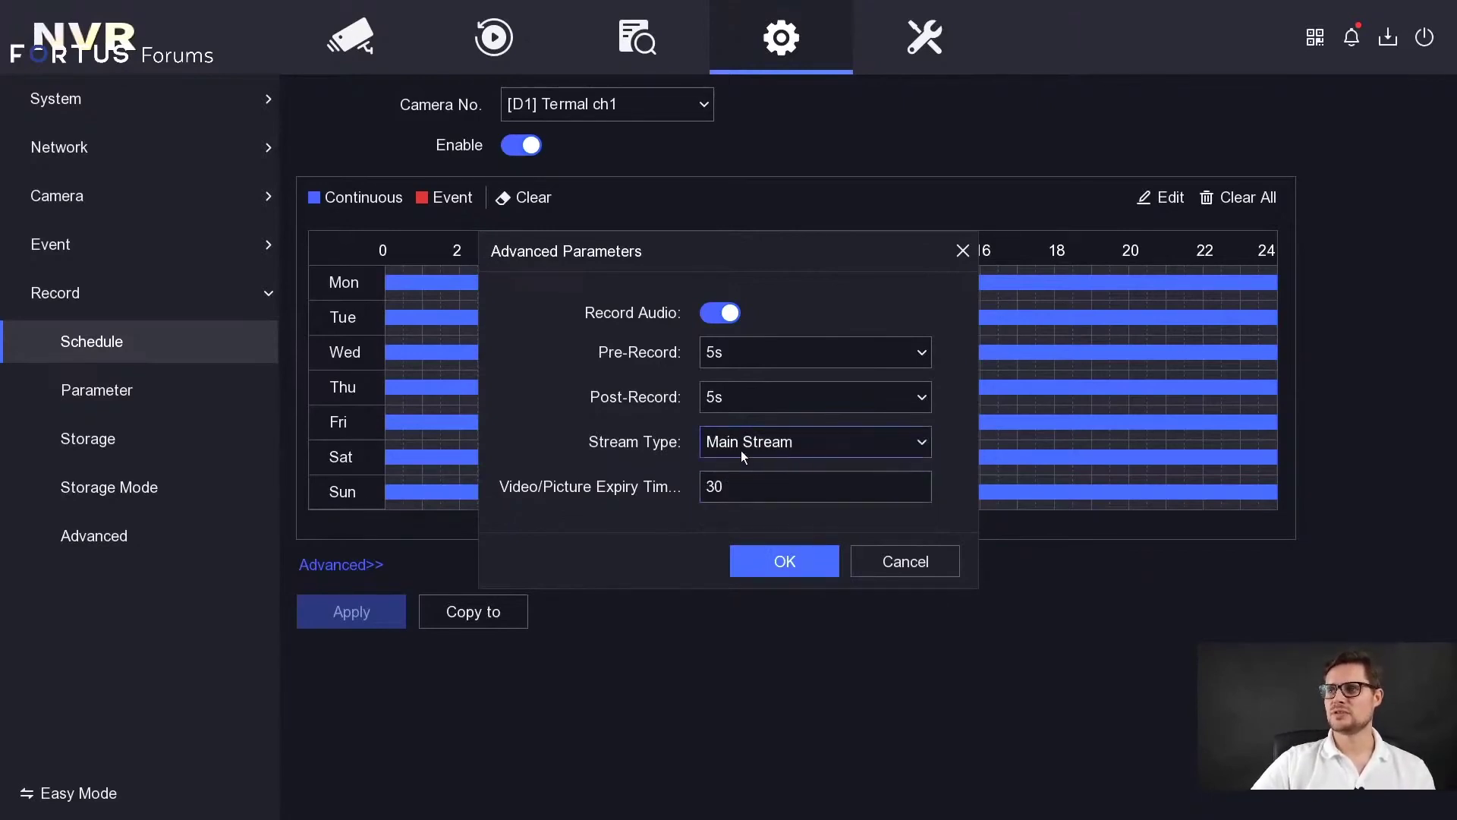
pyautogui.click(871, 557)
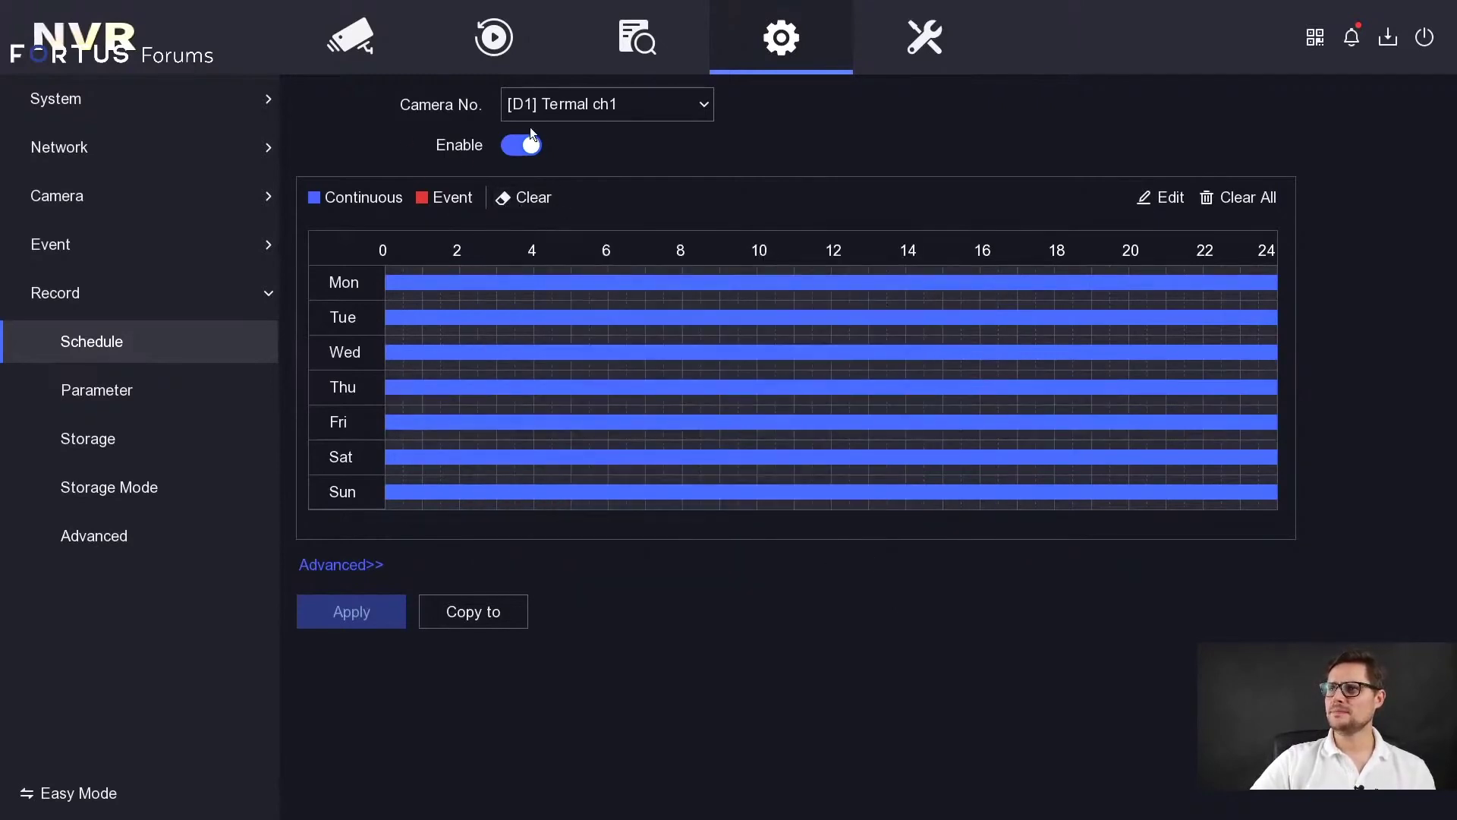
# Search the maintenance logs for the Exception major type, view the system service settings, and return to the maintenance page
pyautogui.click(929, 36)
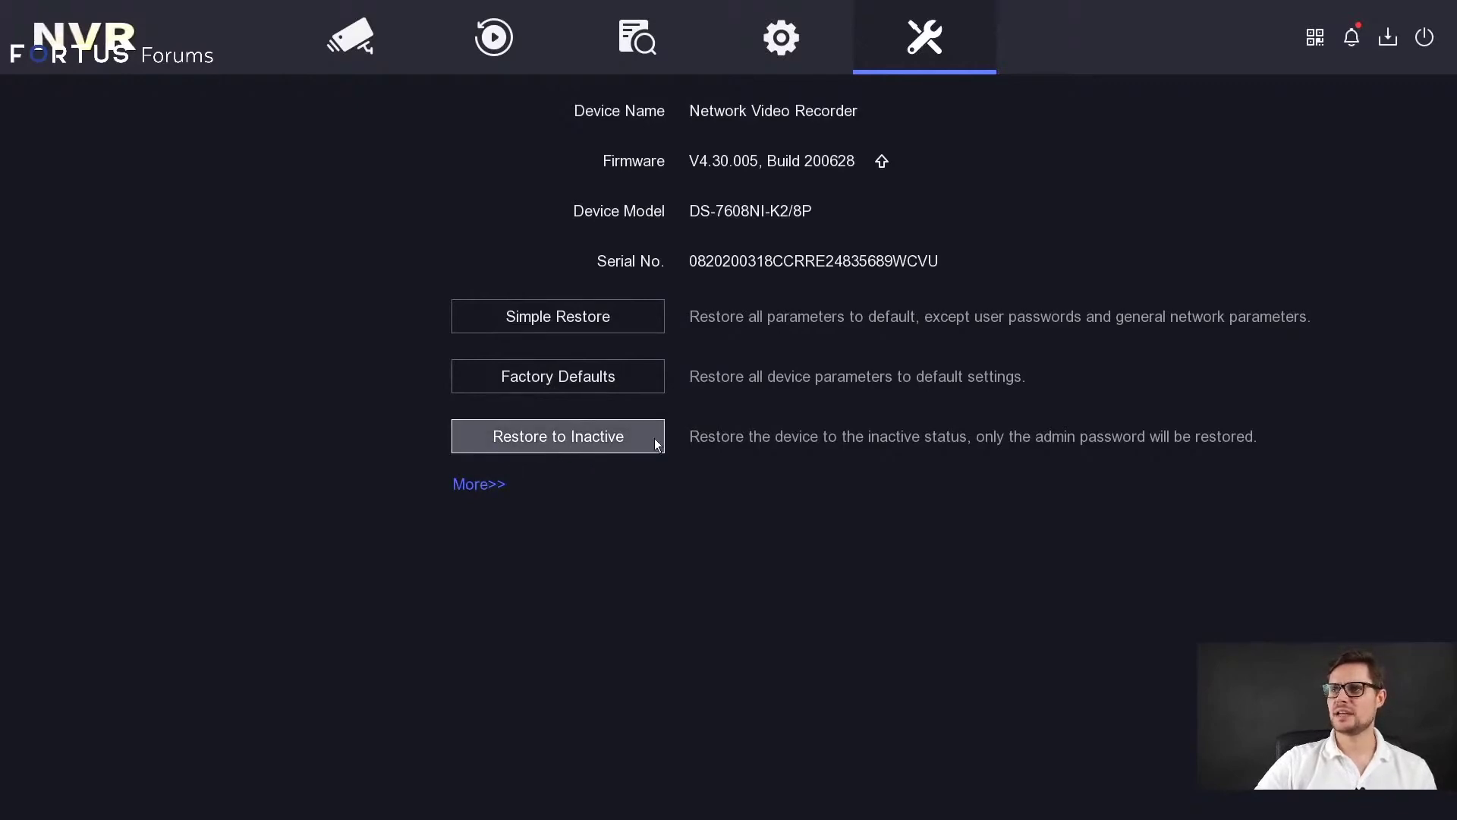
pyautogui.click(476, 490)
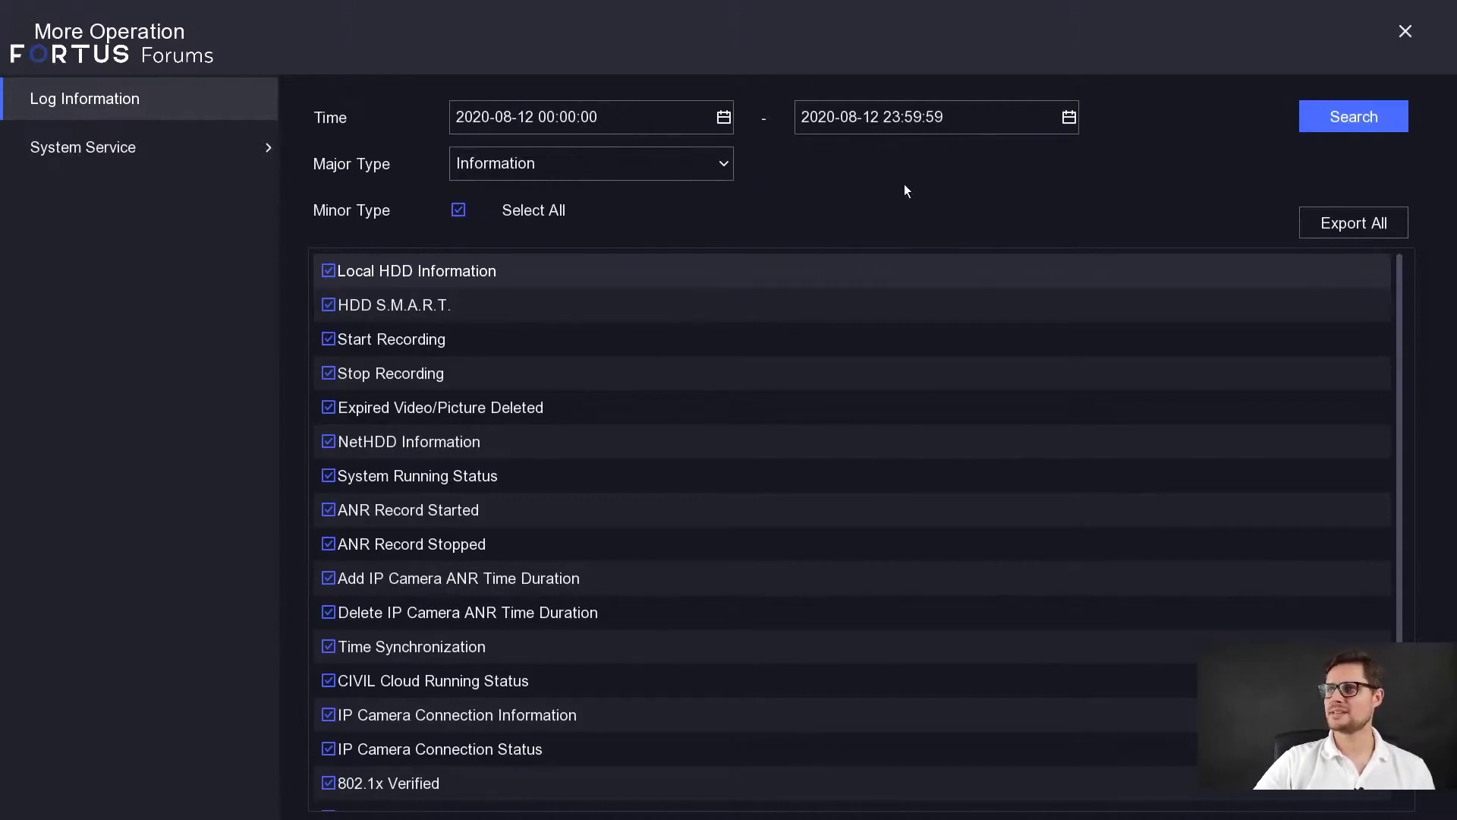
pyautogui.click(508, 166)
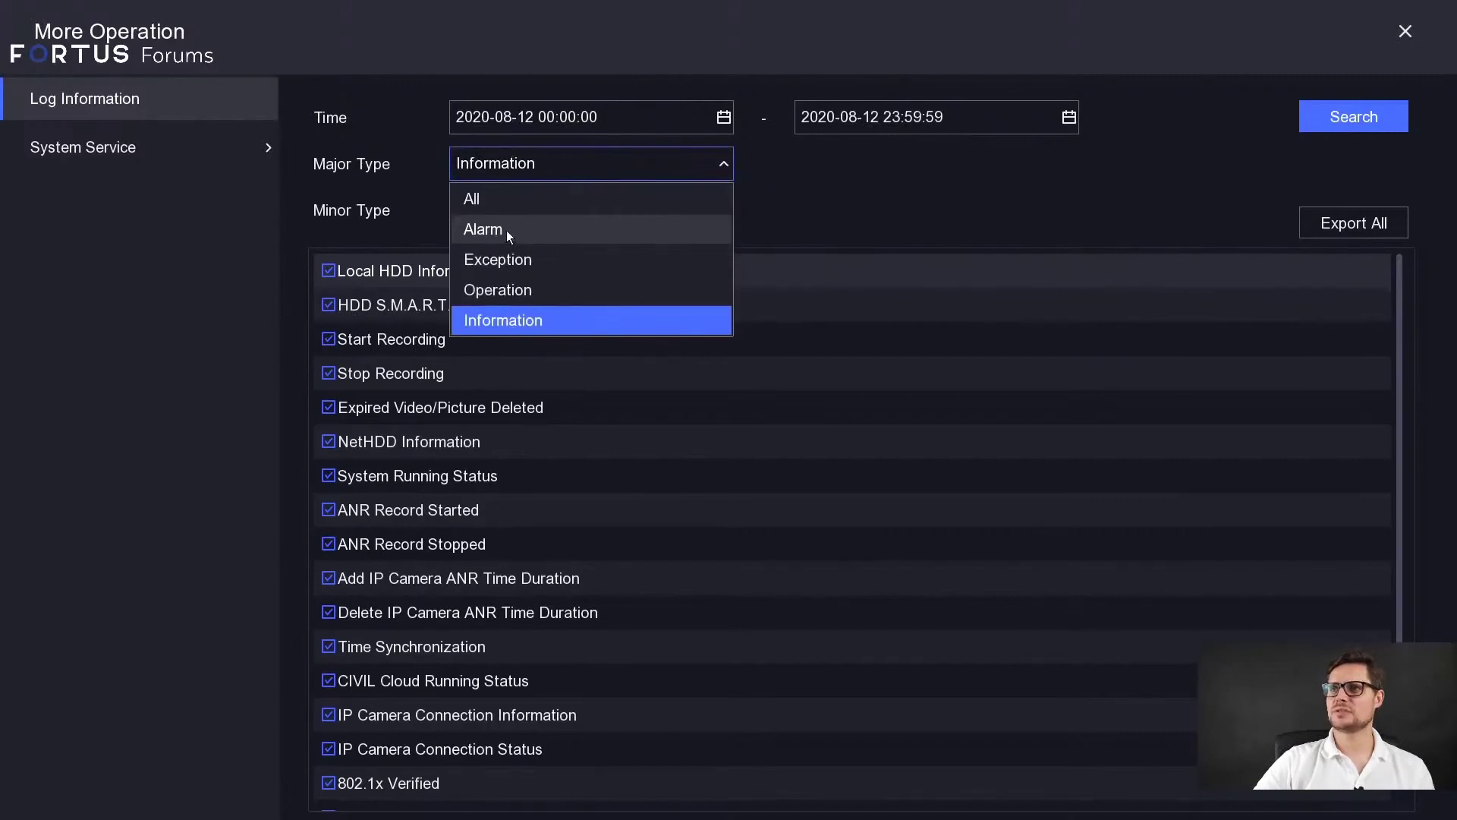
pyautogui.click(497, 259)
pyautogui.click(1349, 127)
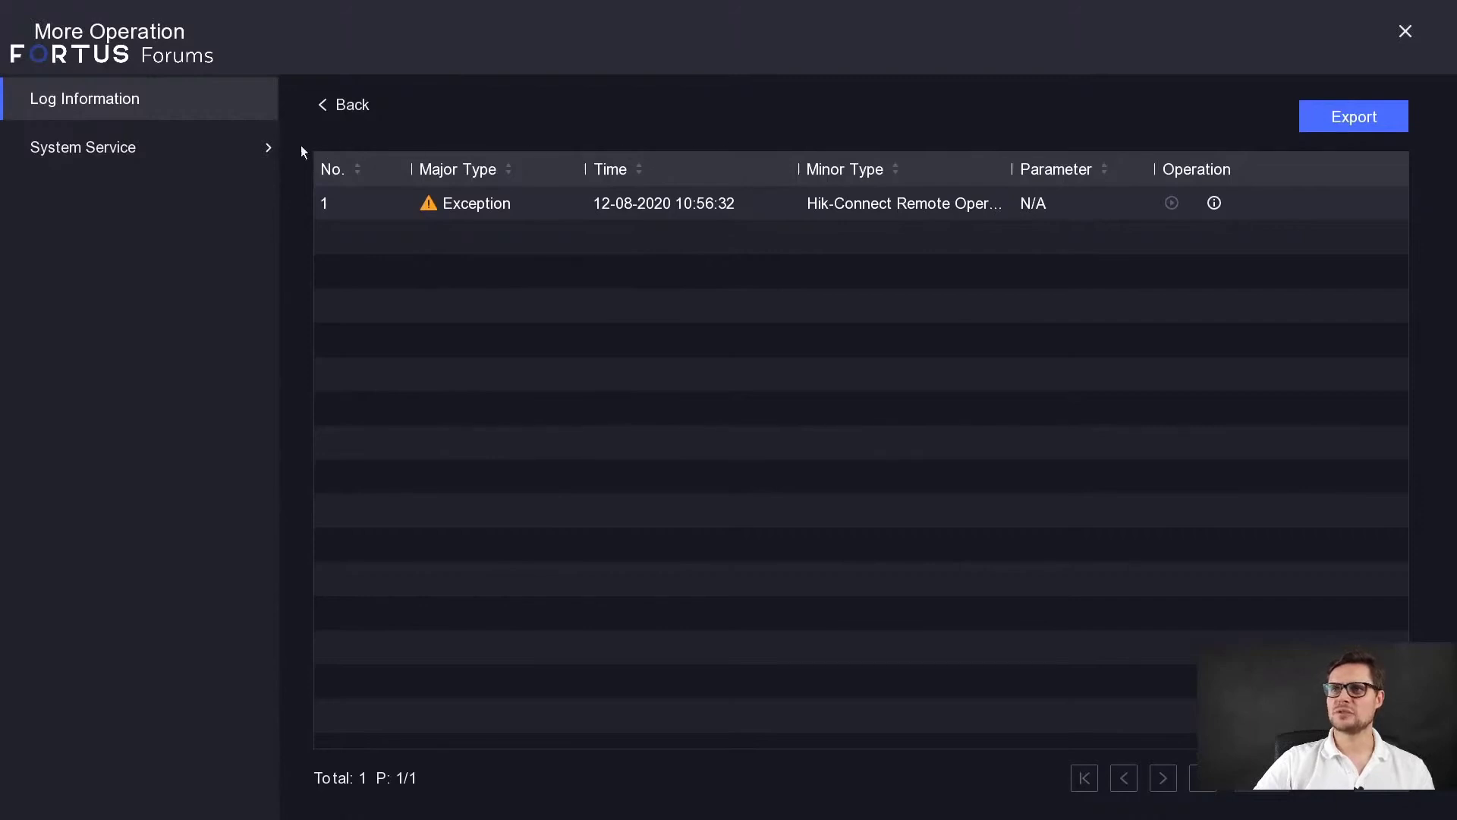
pyautogui.click(179, 146)
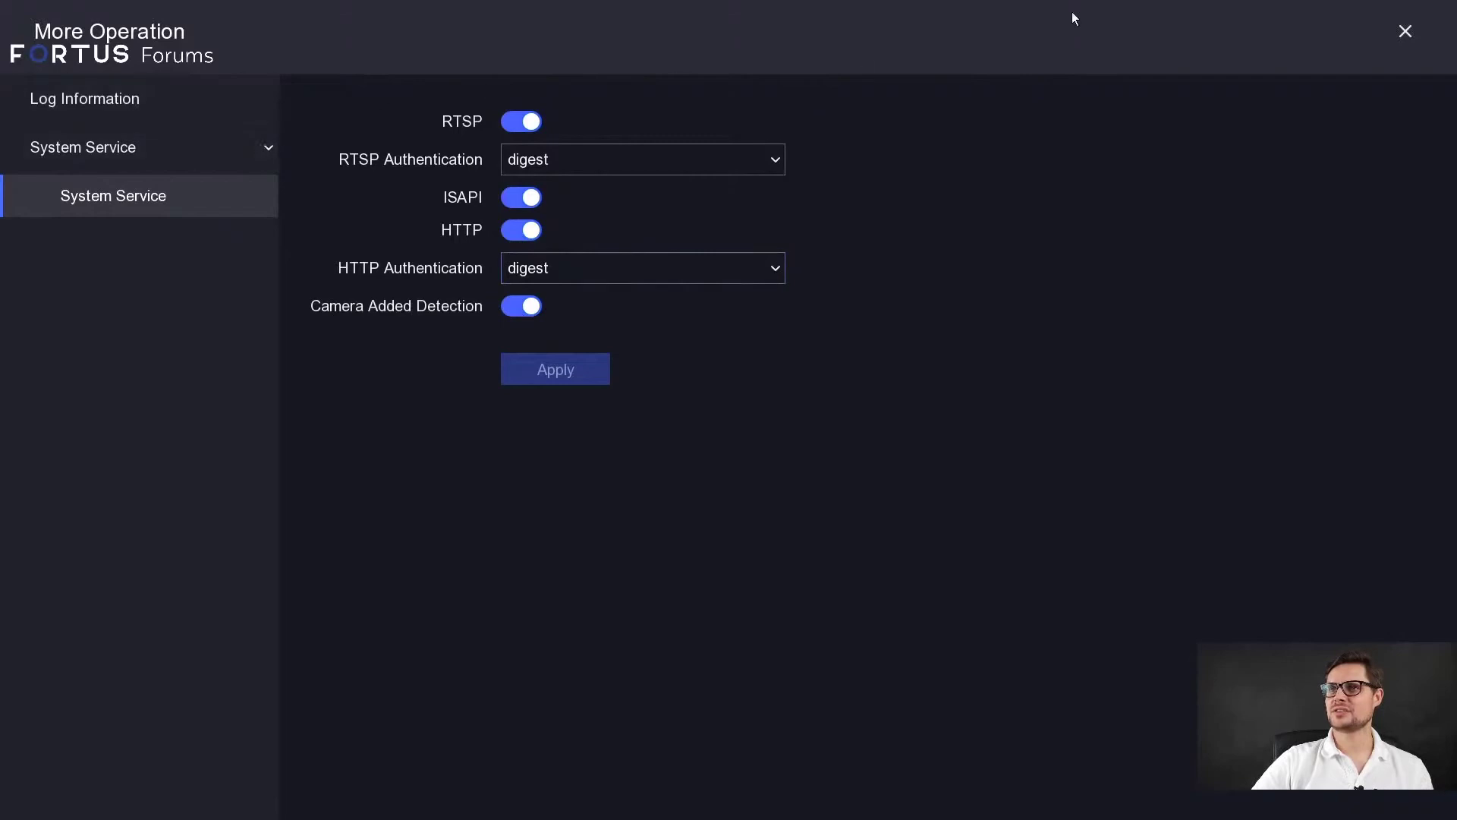
pyautogui.click(1406, 31)
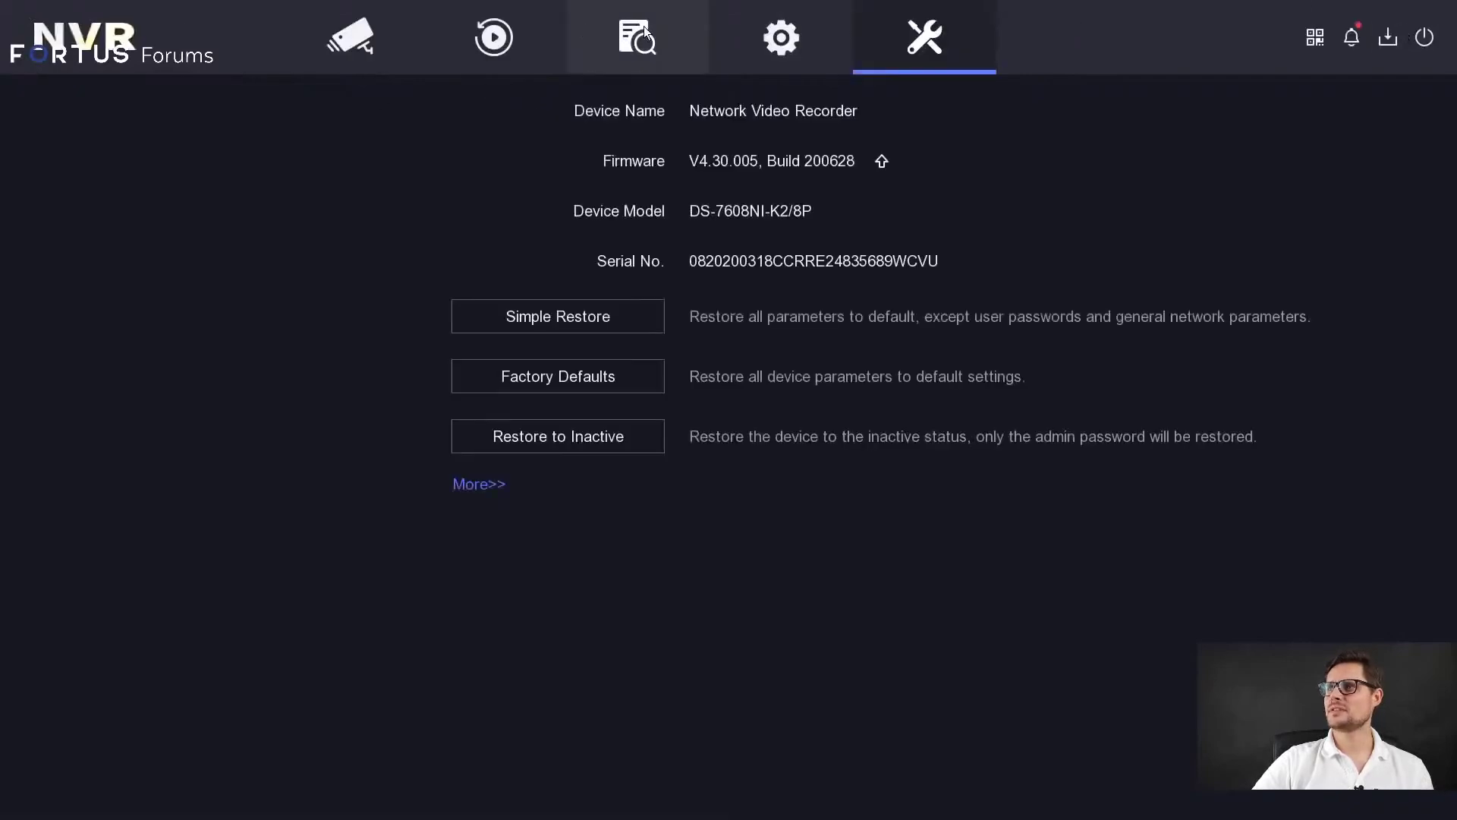
# Open the camera configuration, view the PoE settings and PoE bonding configuration, and return to the IP channel list
pyautogui.click(773, 39)
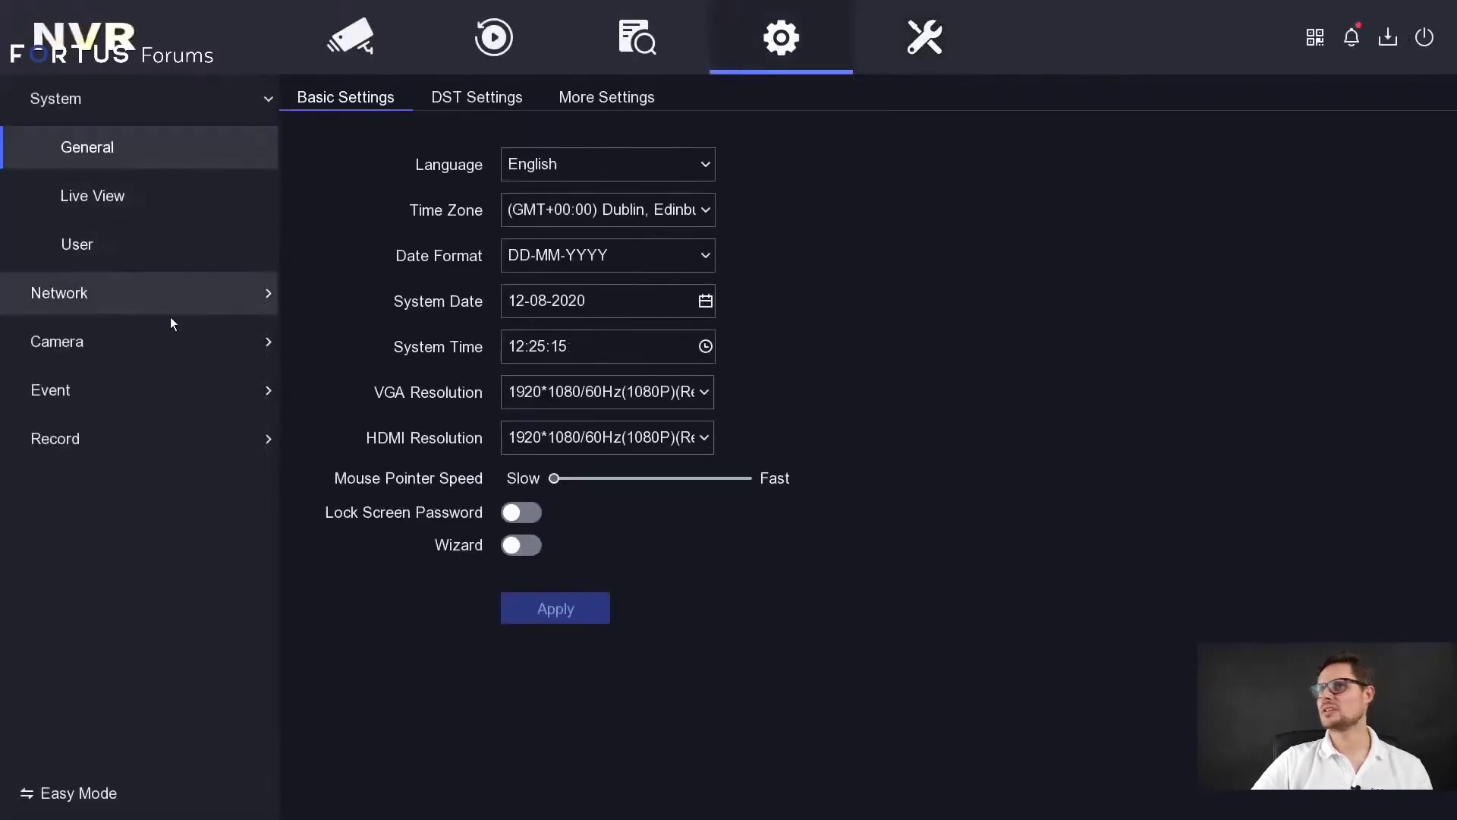
pyautogui.click(161, 342)
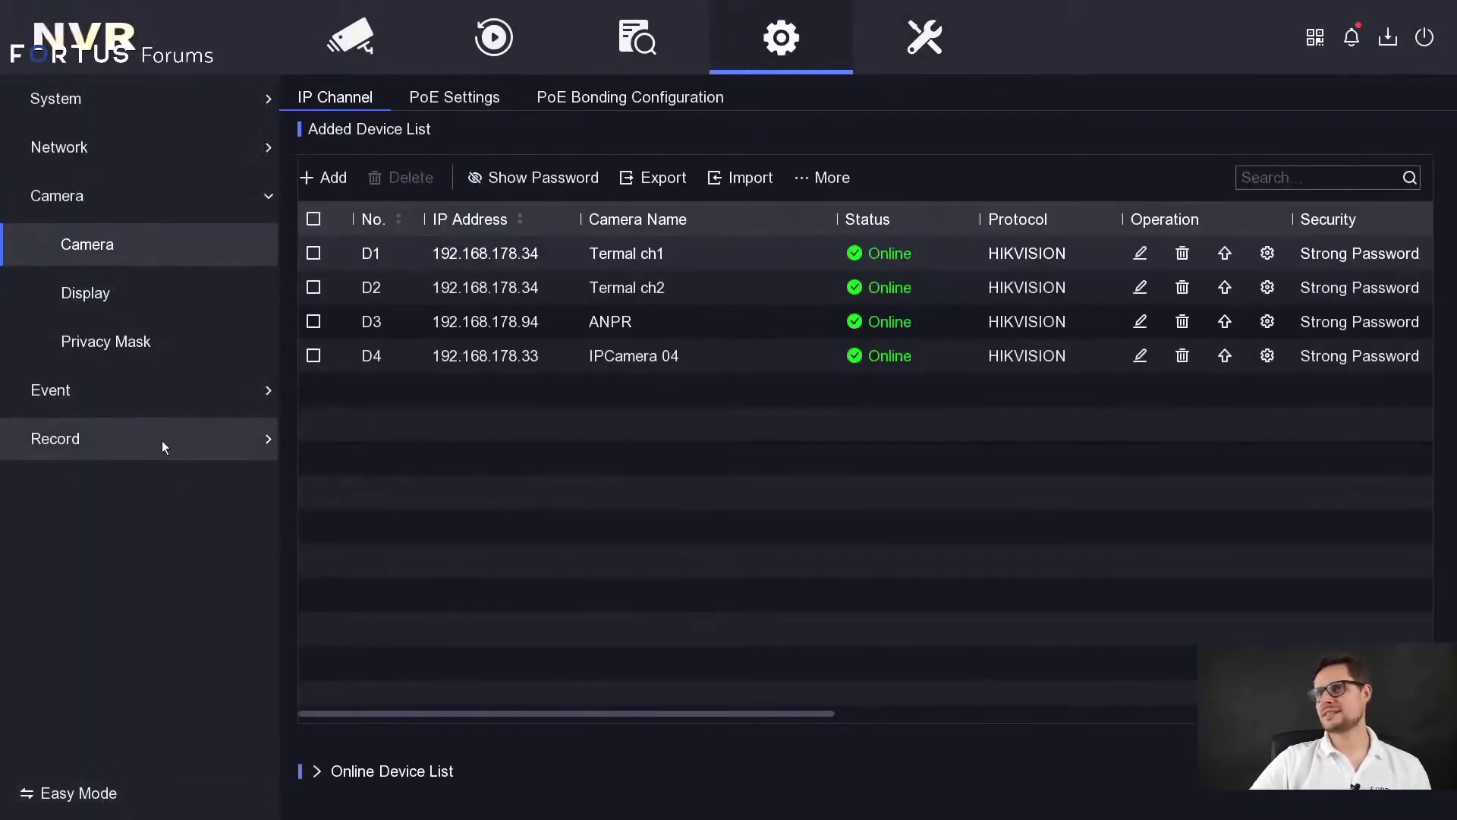
pyautogui.click(456, 100)
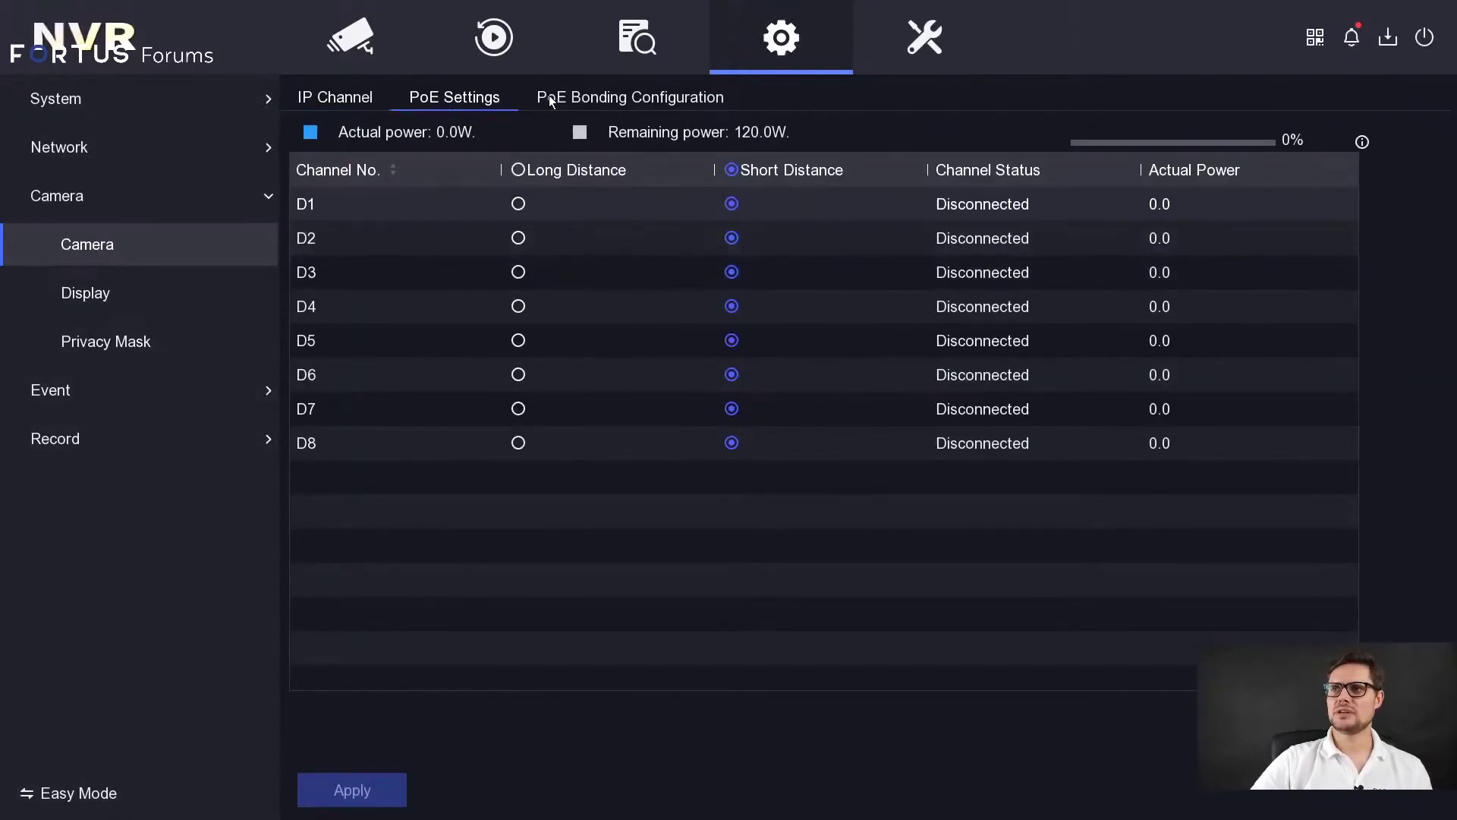
pyautogui.click(580, 99)
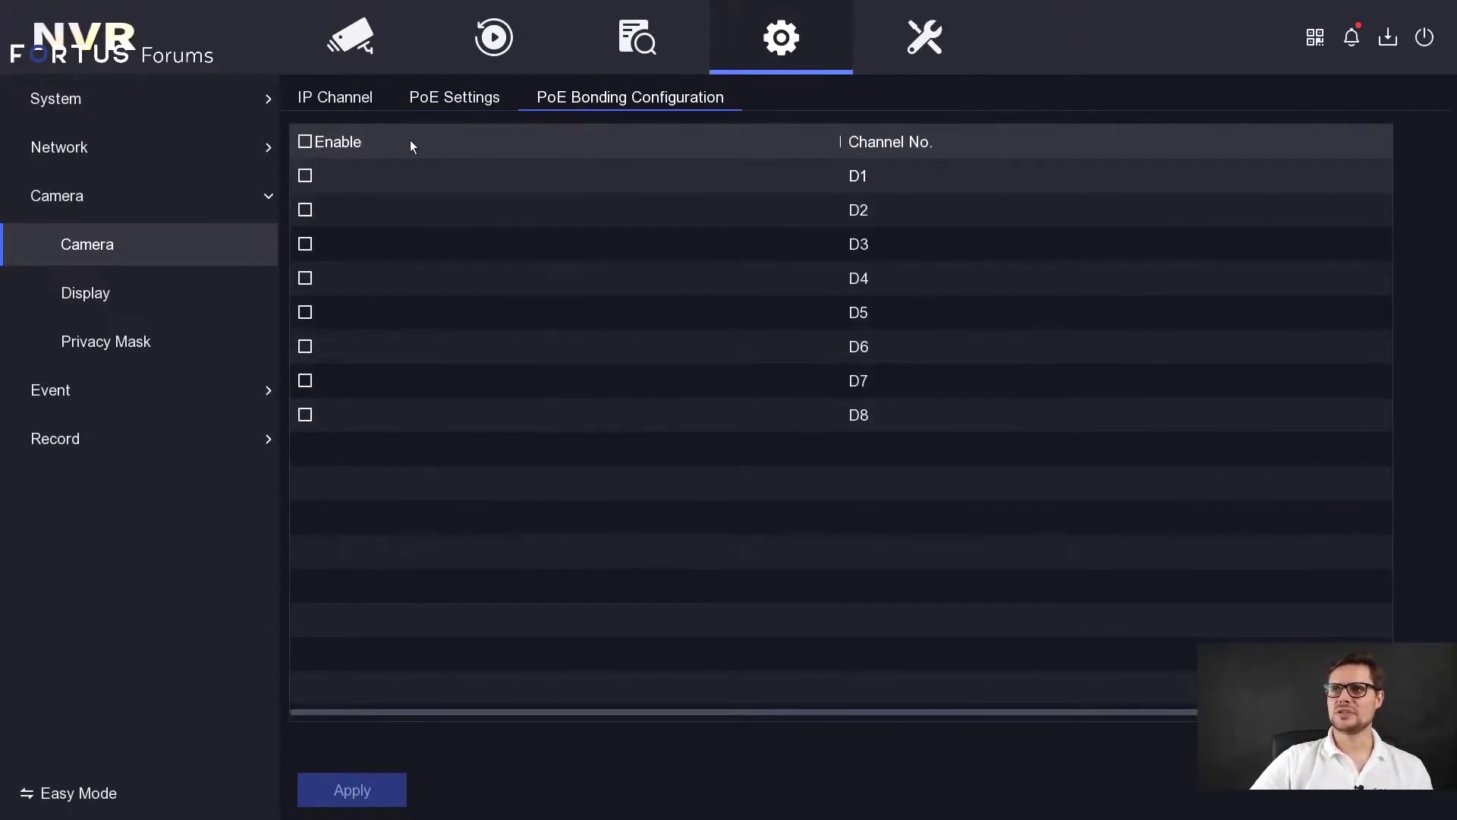
pyautogui.click(468, 103)
pyautogui.click(340, 94)
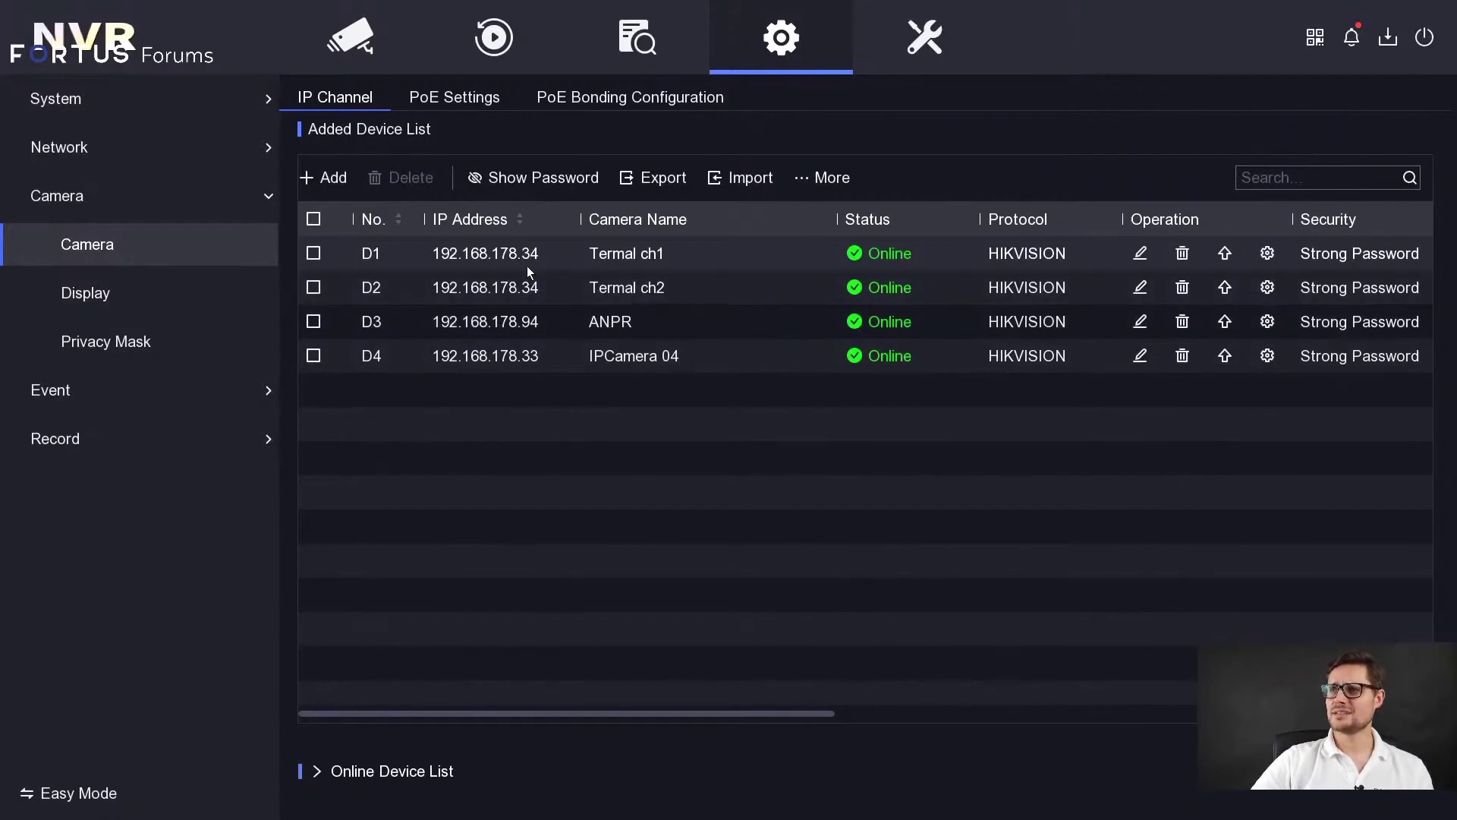
# Delete the two thermal camera channels D1 and D2 from the added device list
pyautogui.click(313, 254)
pyautogui.click(313, 287)
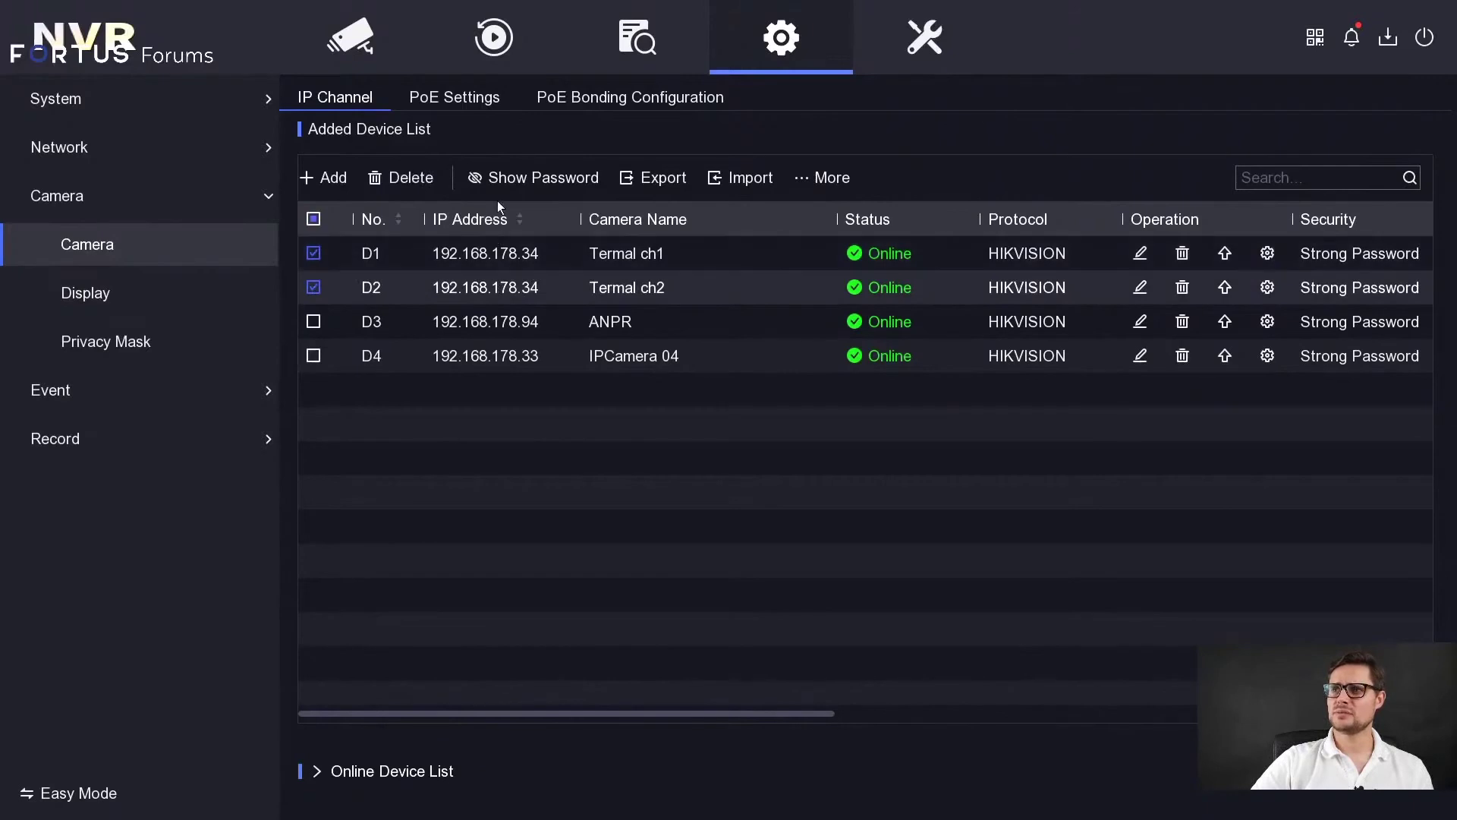
pyautogui.click(411, 178)
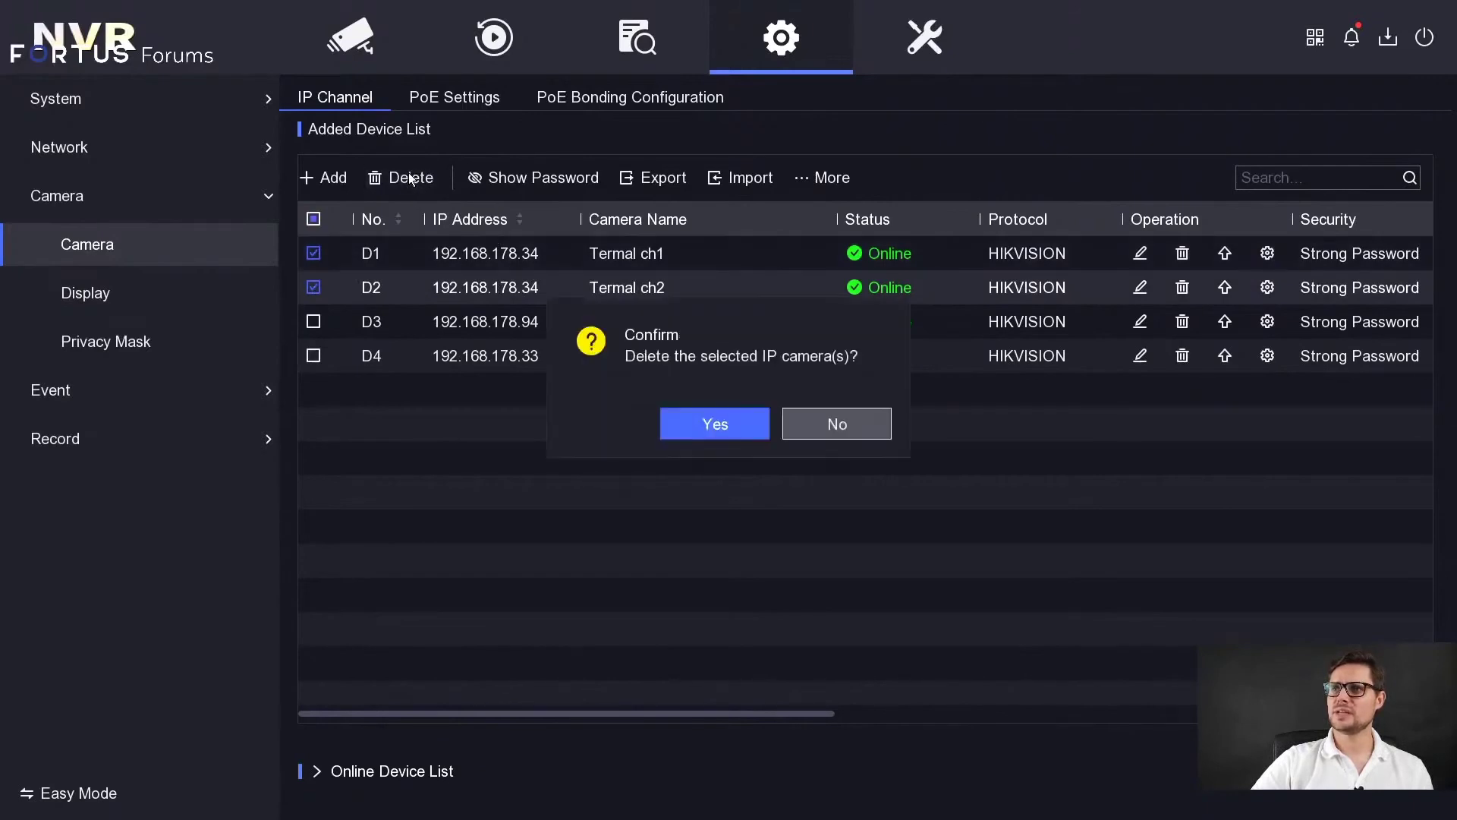
pyautogui.click(703, 419)
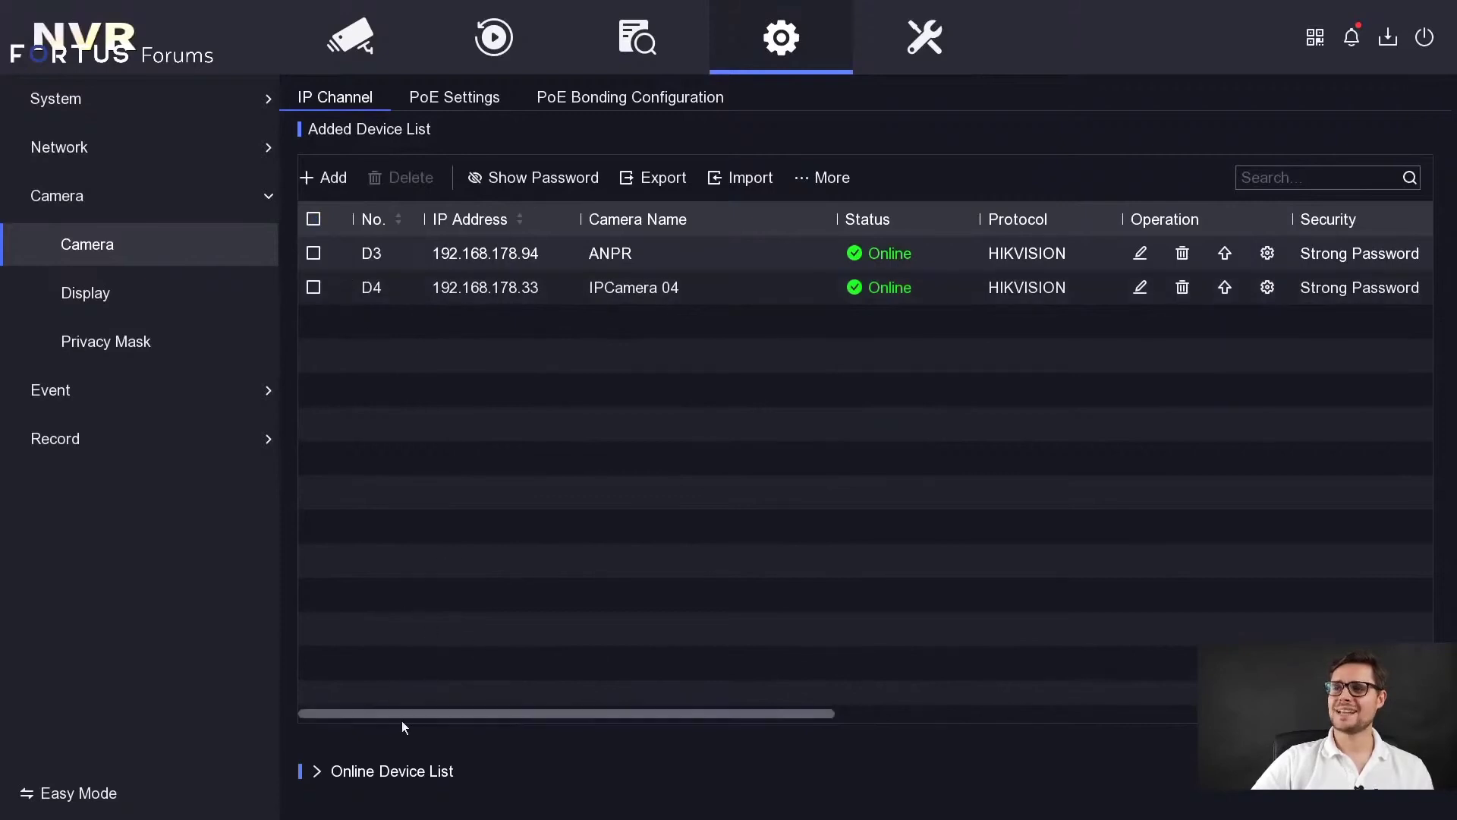
# Add the camera at 192.168.178.34 from the online device list and collapse that list
pyautogui.click(399, 772)
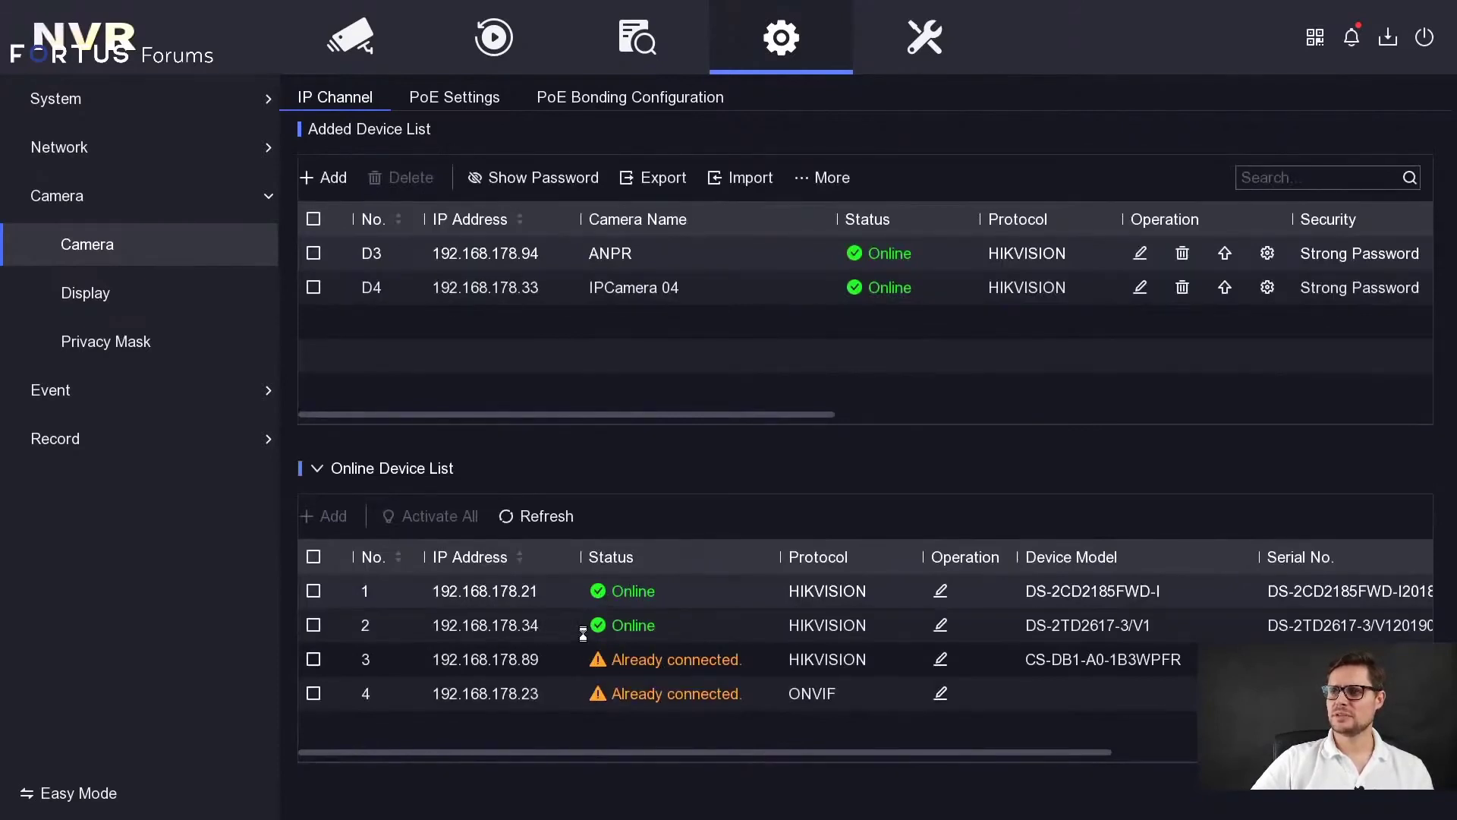
pyautogui.click(313, 625)
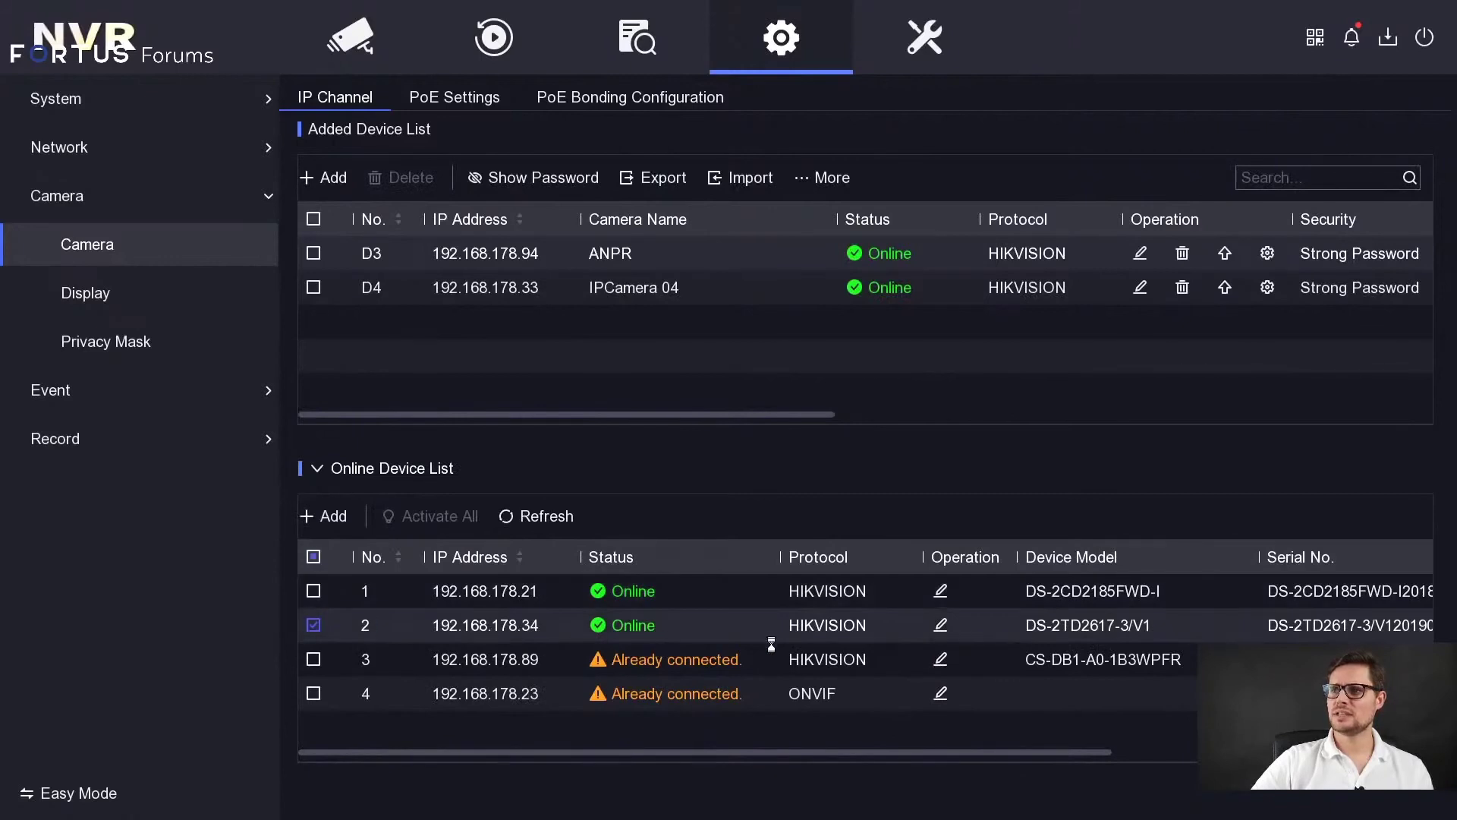
pyautogui.click(325, 516)
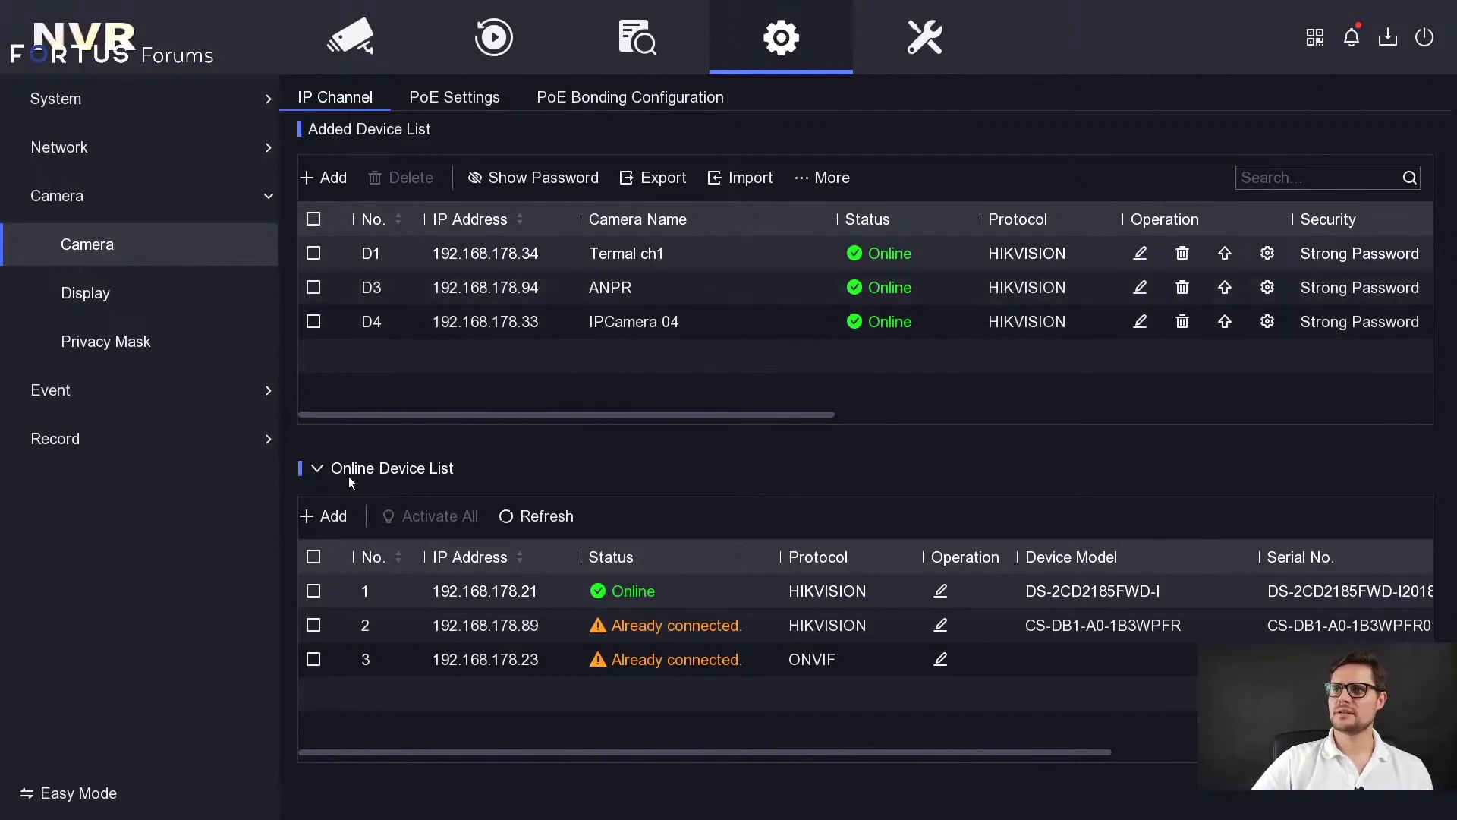
pyautogui.click(314, 470)
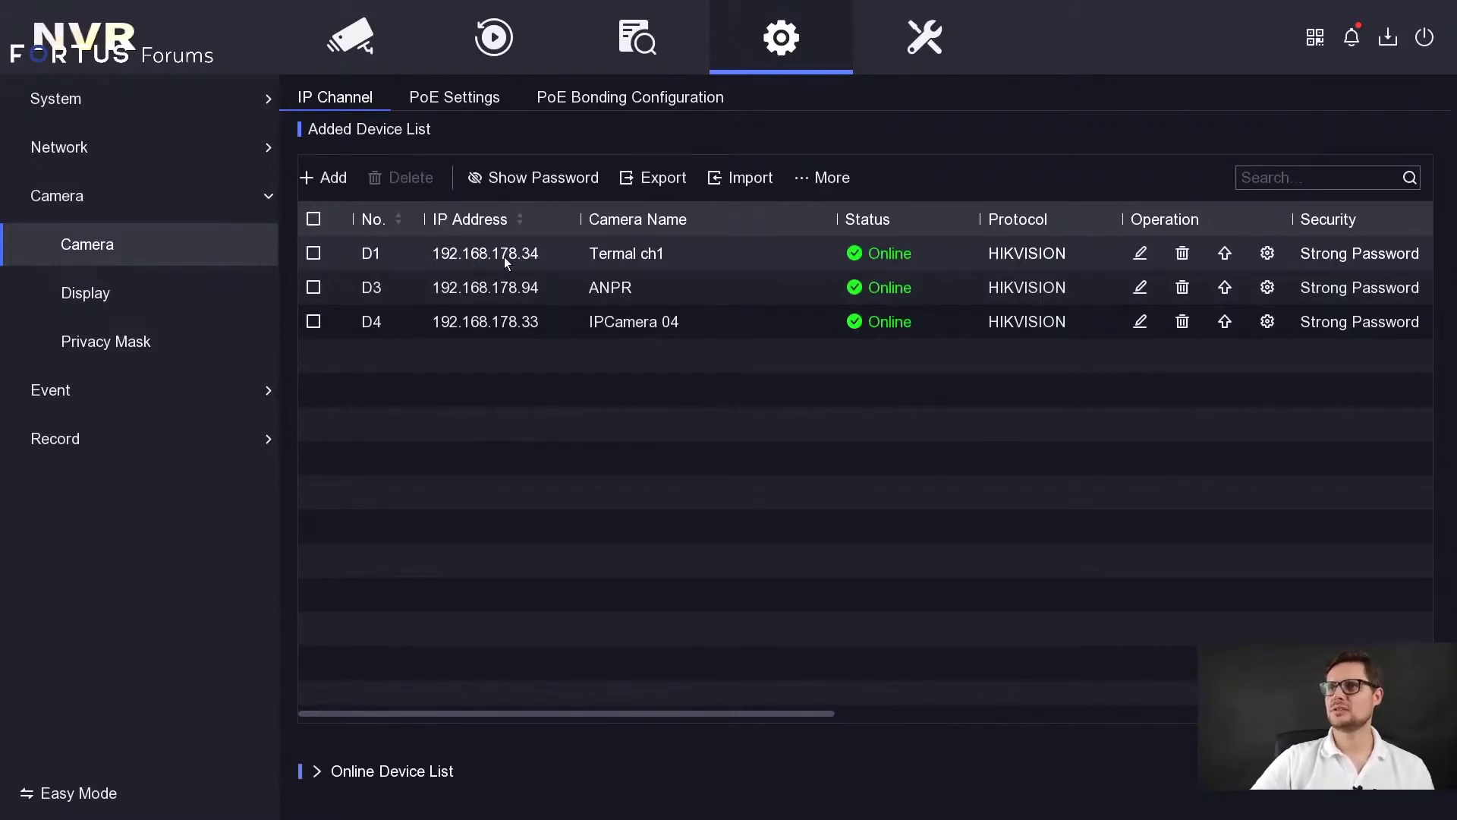
# Delete the thermal camera on channel D1 from the added device list
pyautogui.click(319, 250)
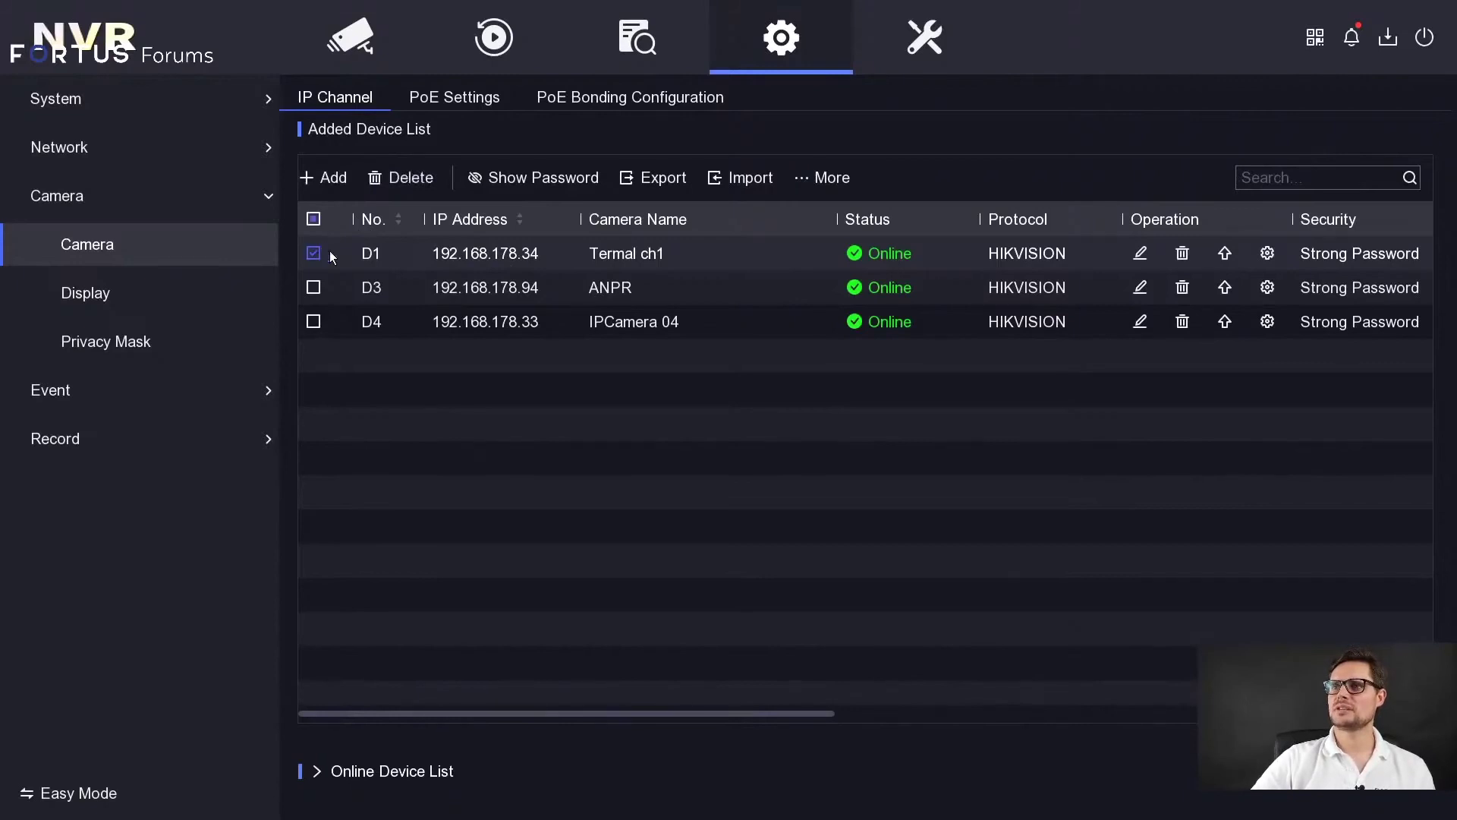
pyautogui.click(416, 183)
pyautogui.click(698, 429)
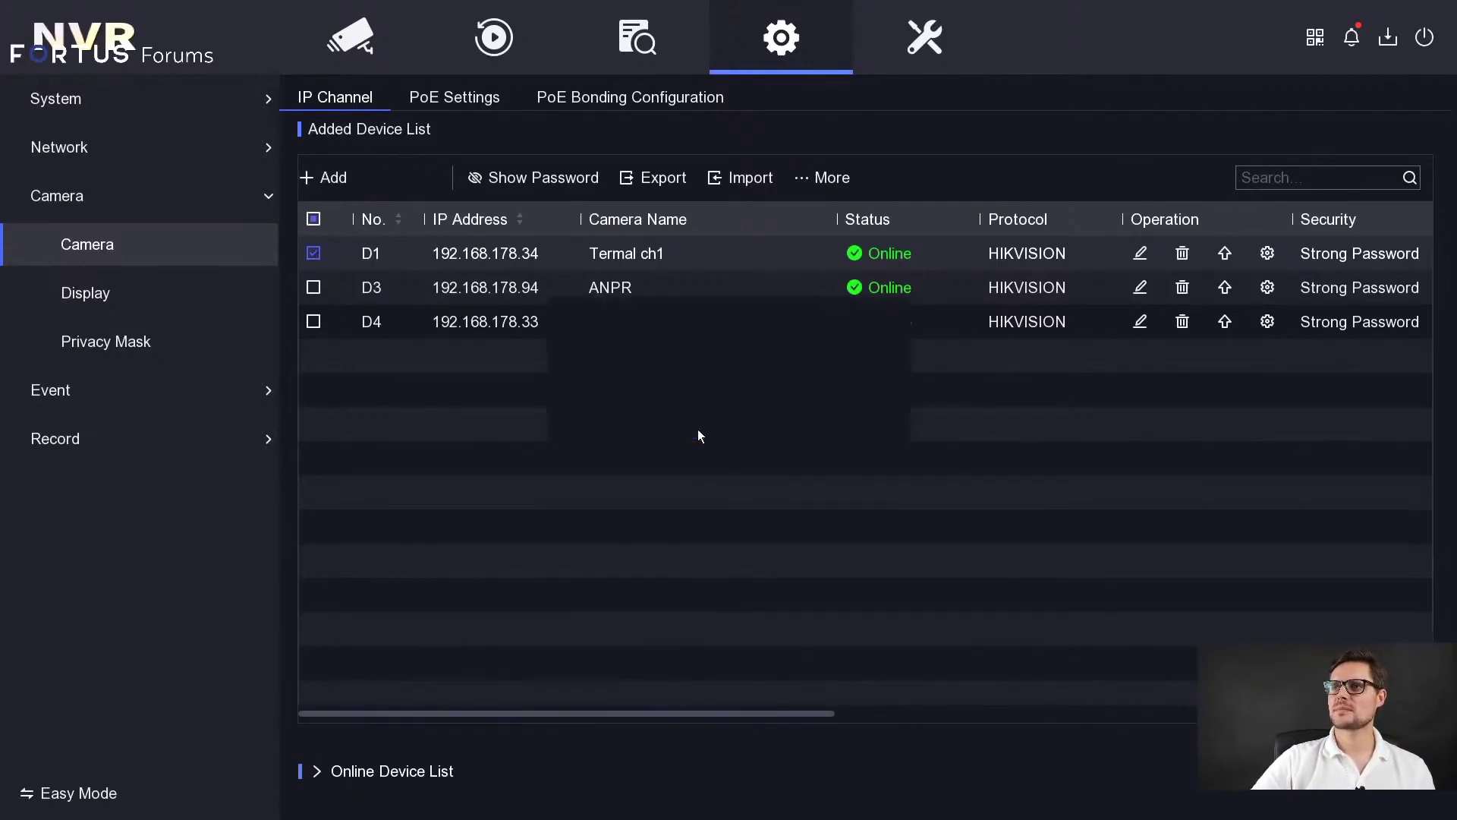
# Add the camera at 192.168.178.34 as a custom IP camera, using the camera activation password and channel ports 1 and 2
pyautogui.click(321, 179)
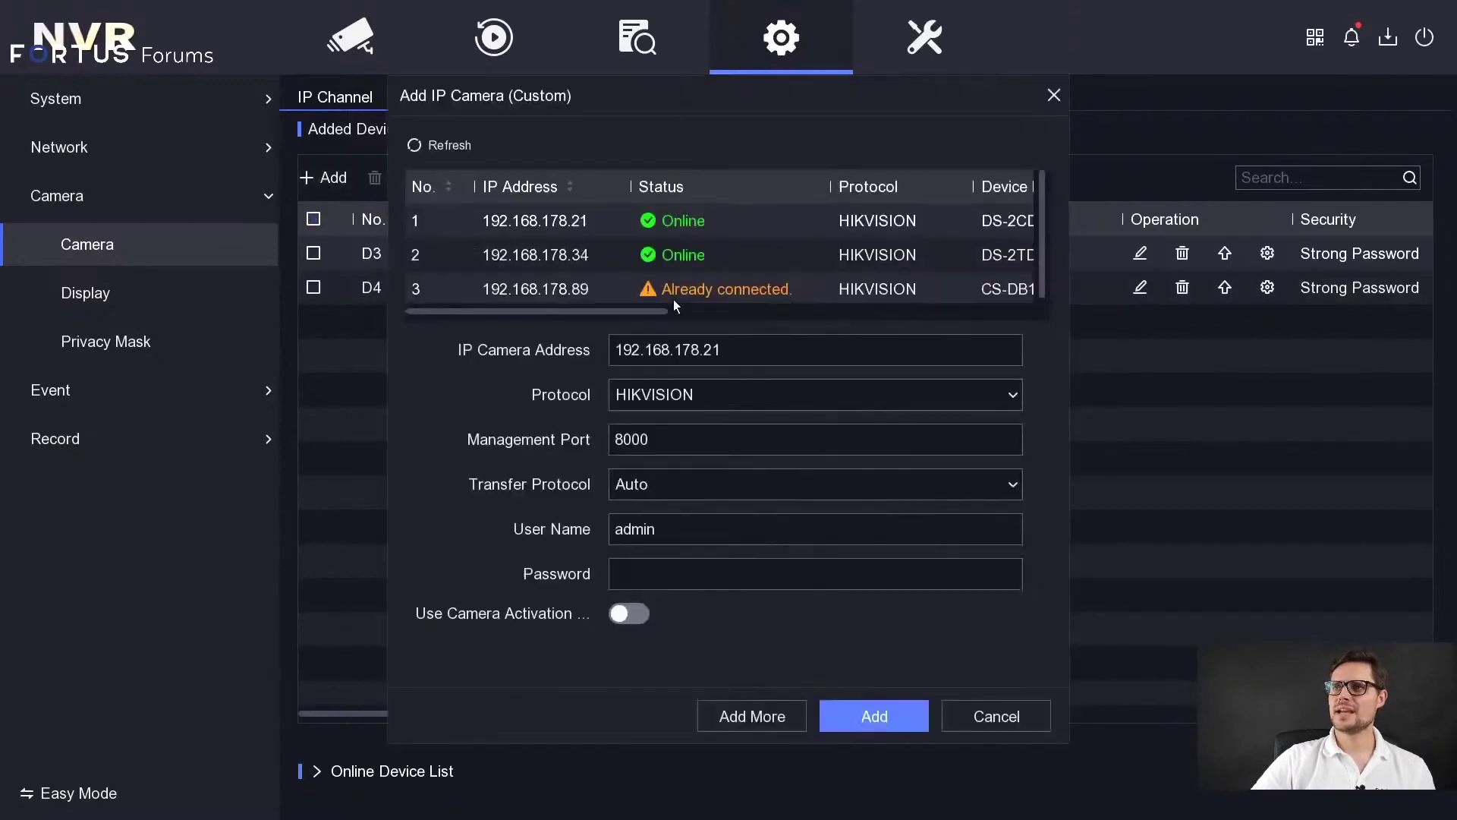
pyautogui.click(752, 352)
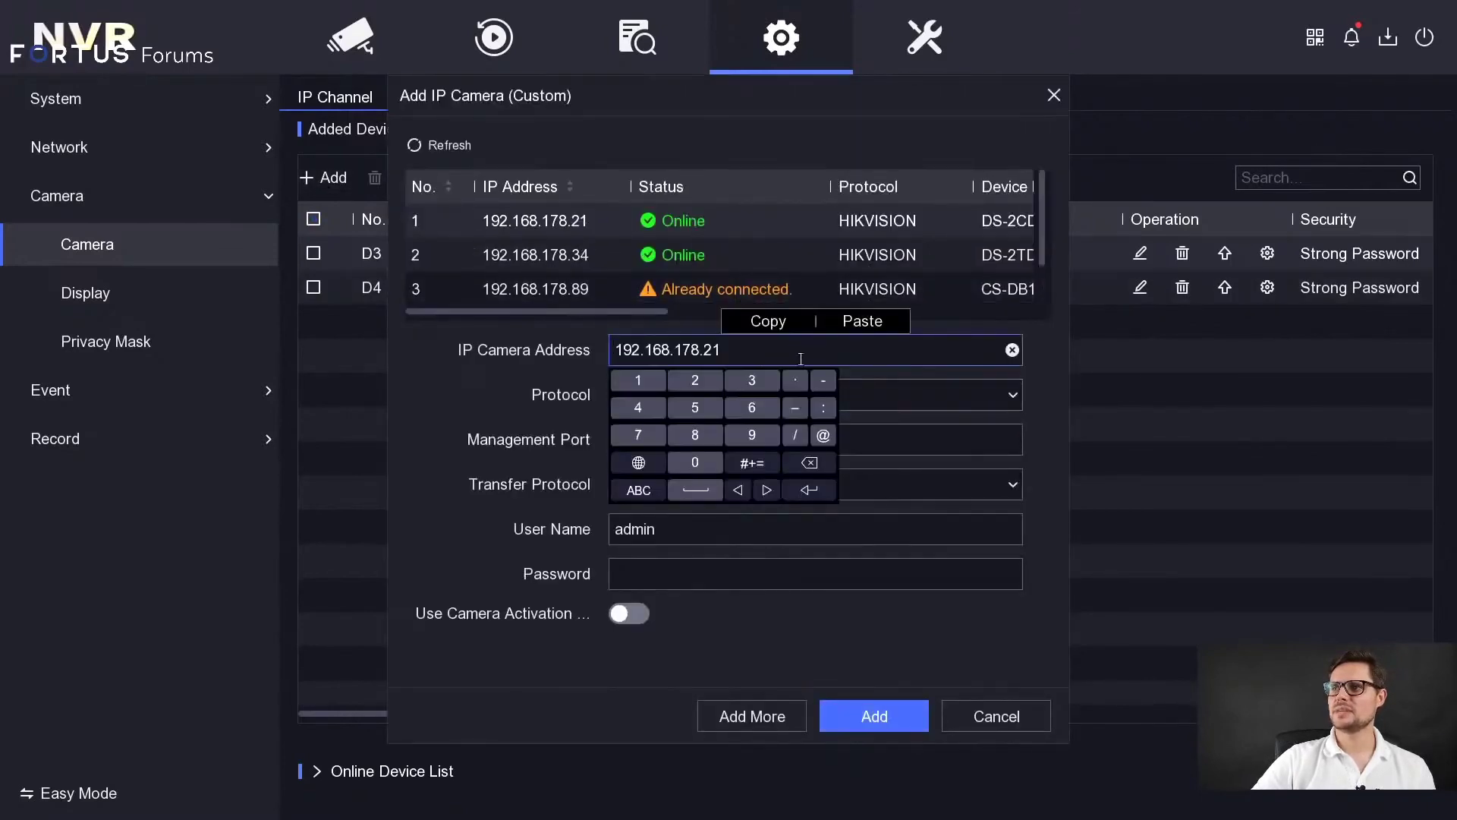
pyautogui.click(559, 255)
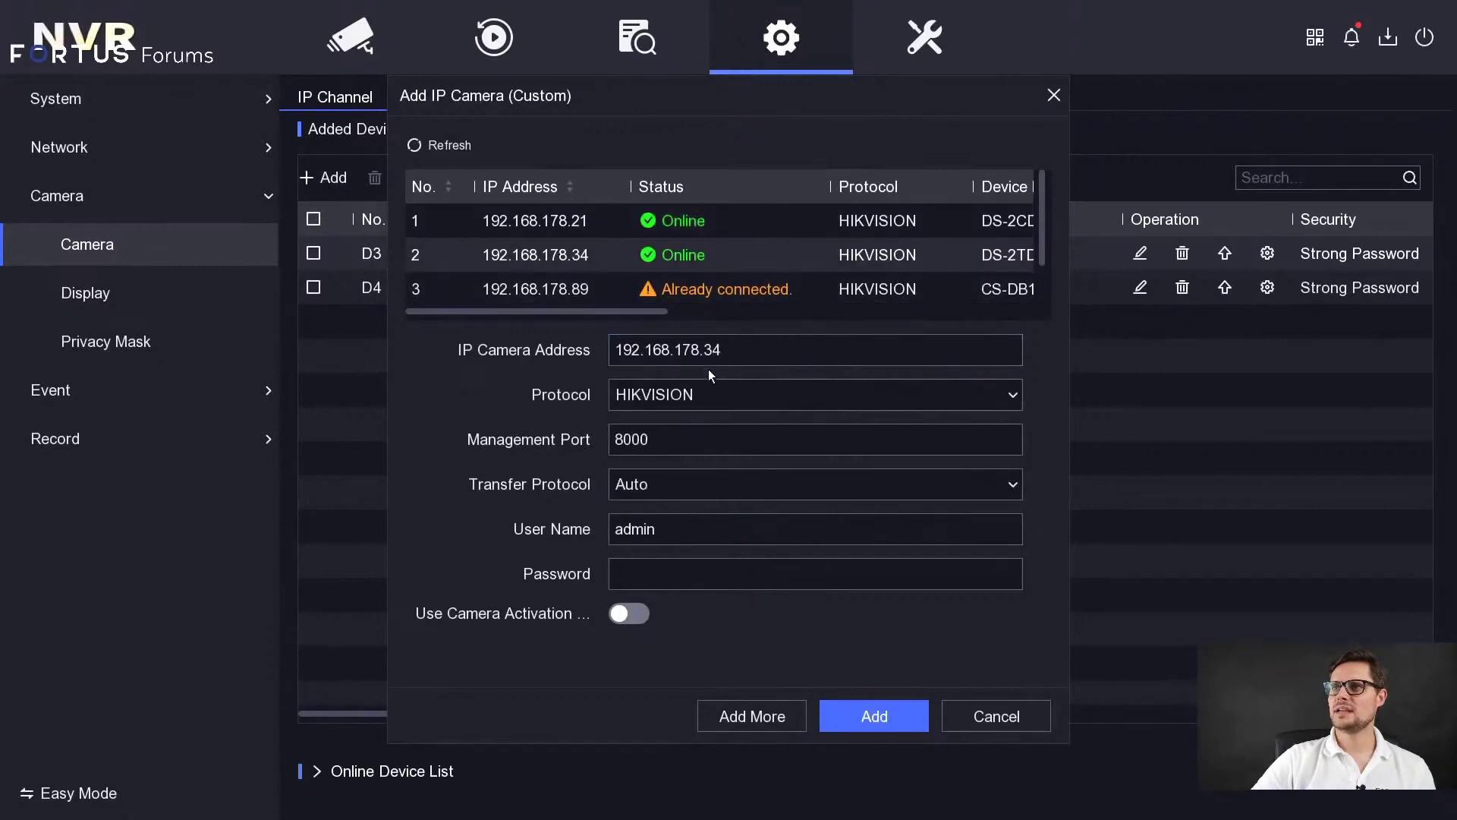
pyautogui.click(627, 614)
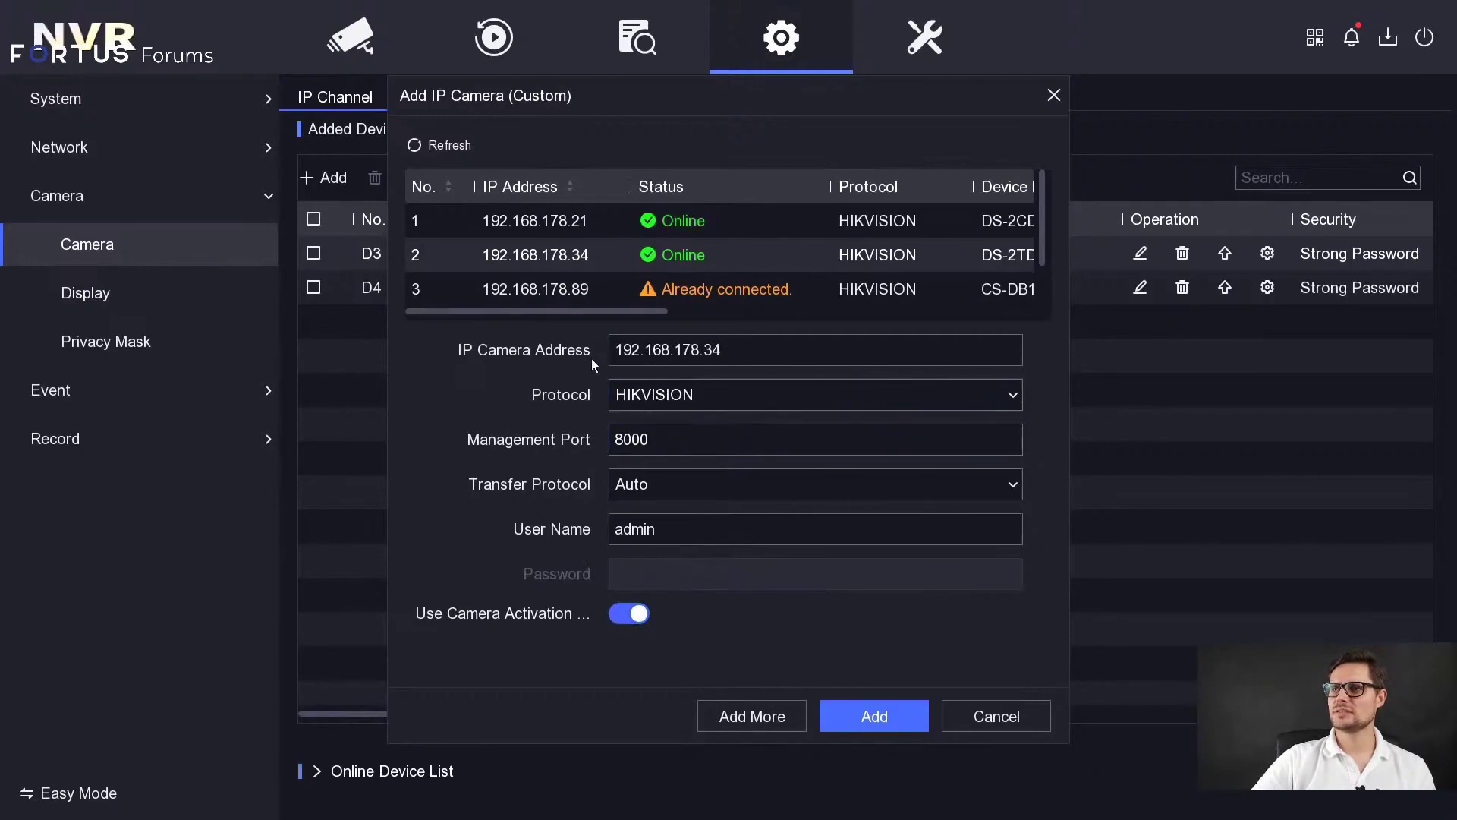
pyautogui.click(885, 717)
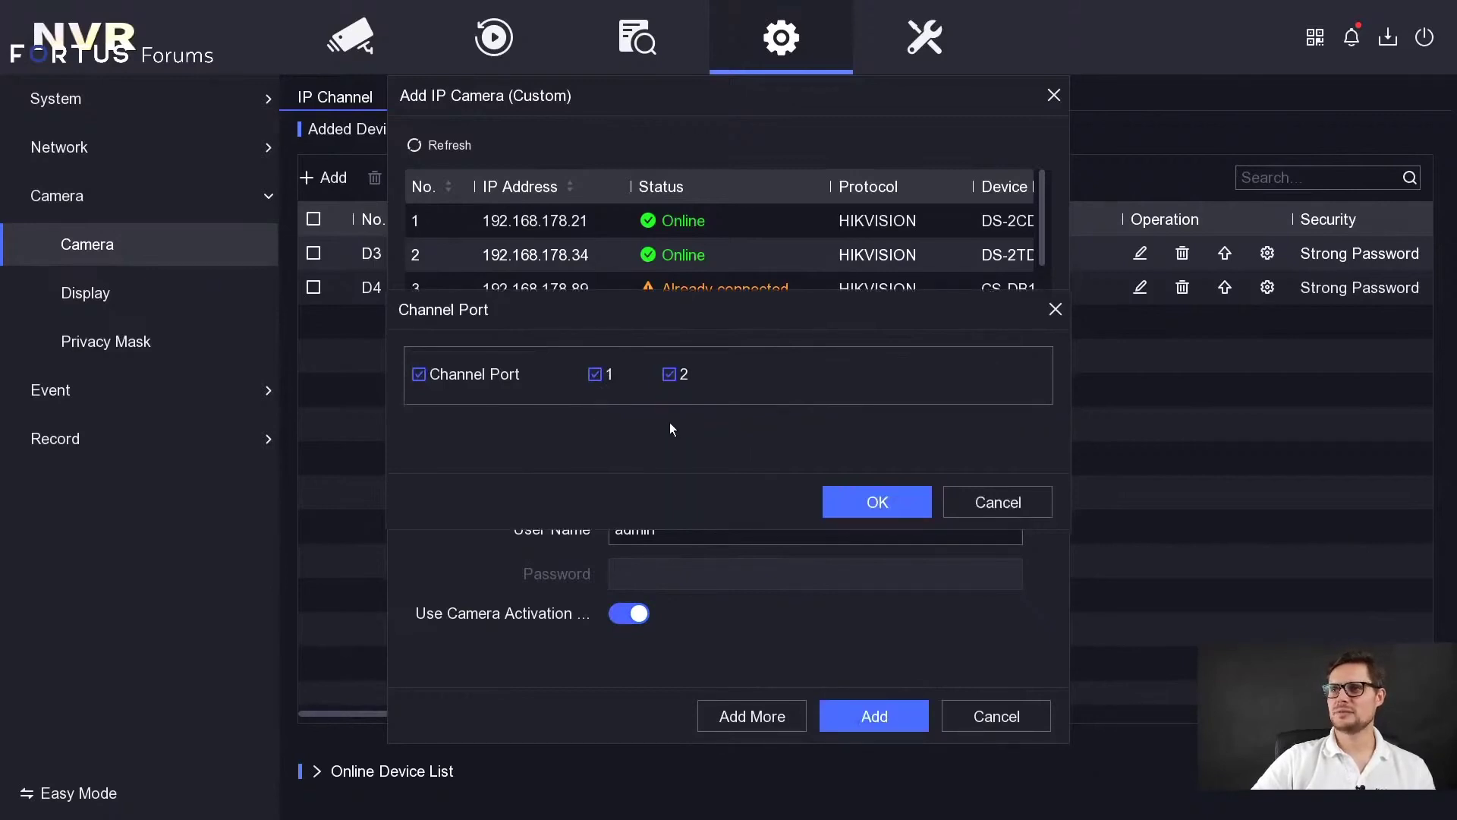
pyautogui.click(865, 503)
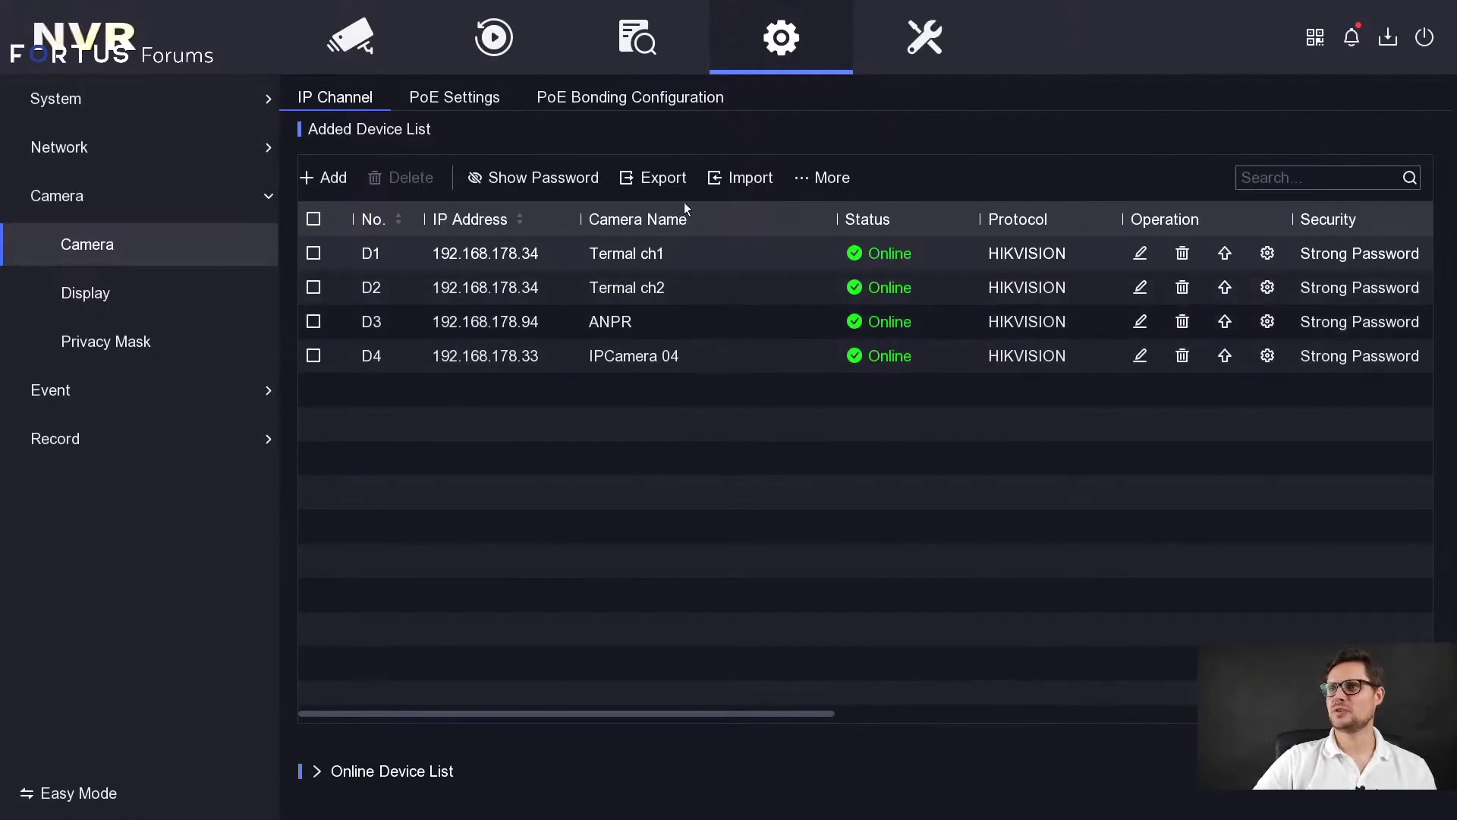
# View the IP camera export options for the added devices and leave without exporting
pyautogui.click(659, 179)
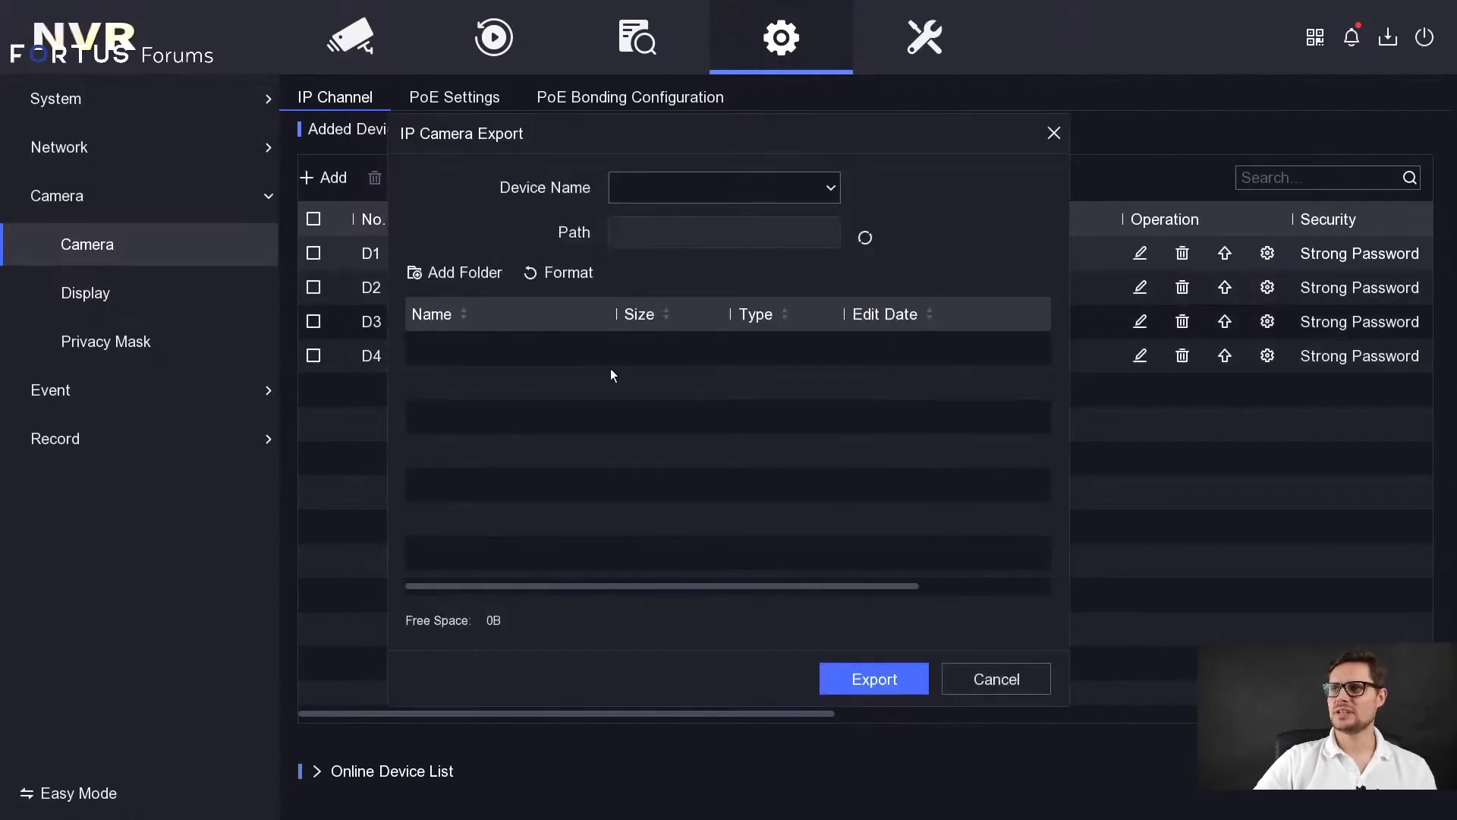
pyautogui.click(997, 677)
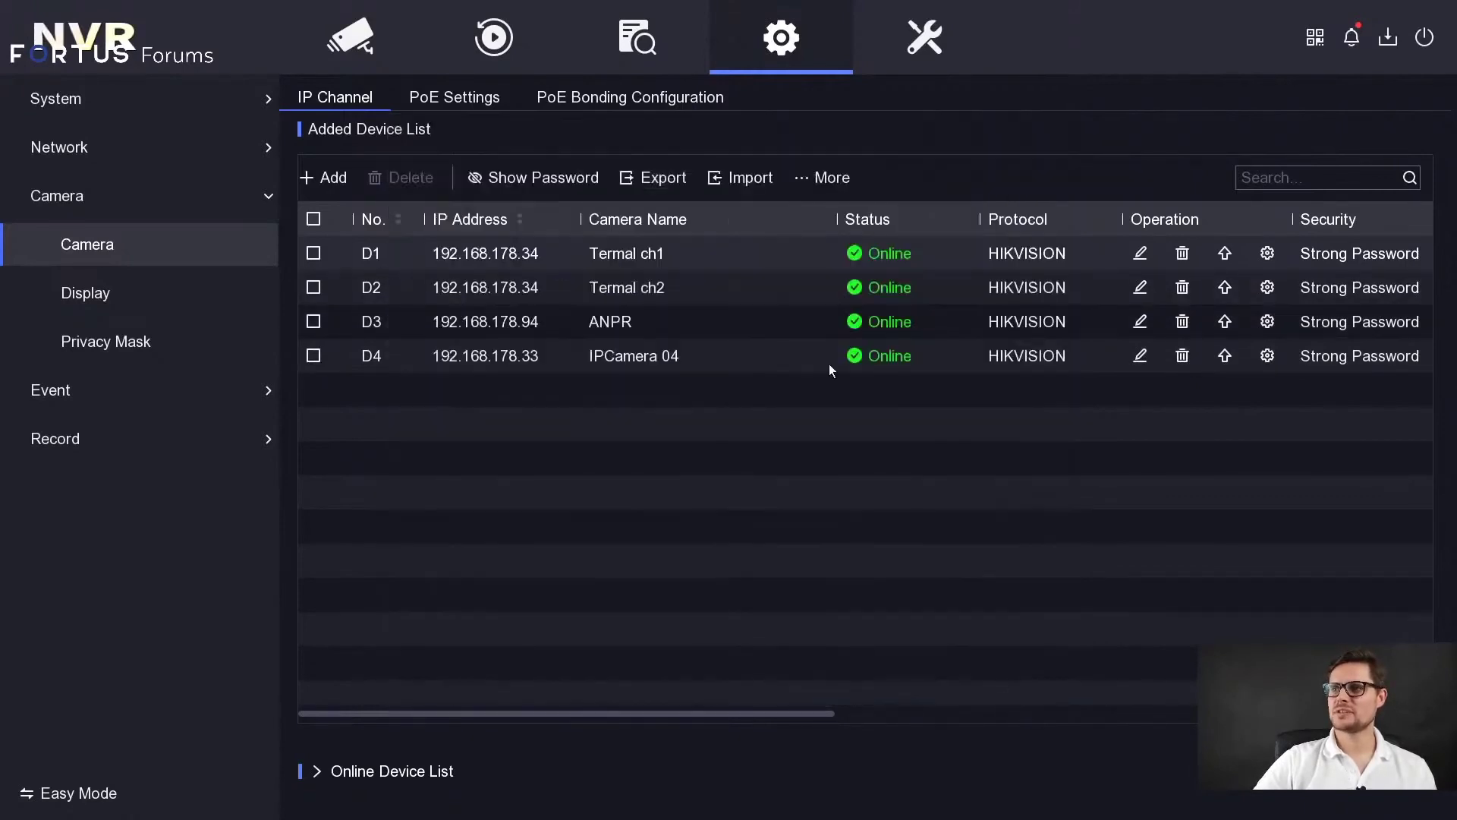
# View the camera activation password settings, entering the admin password to confirm permission, and close them without changes
pyautogui.click(825, 178)
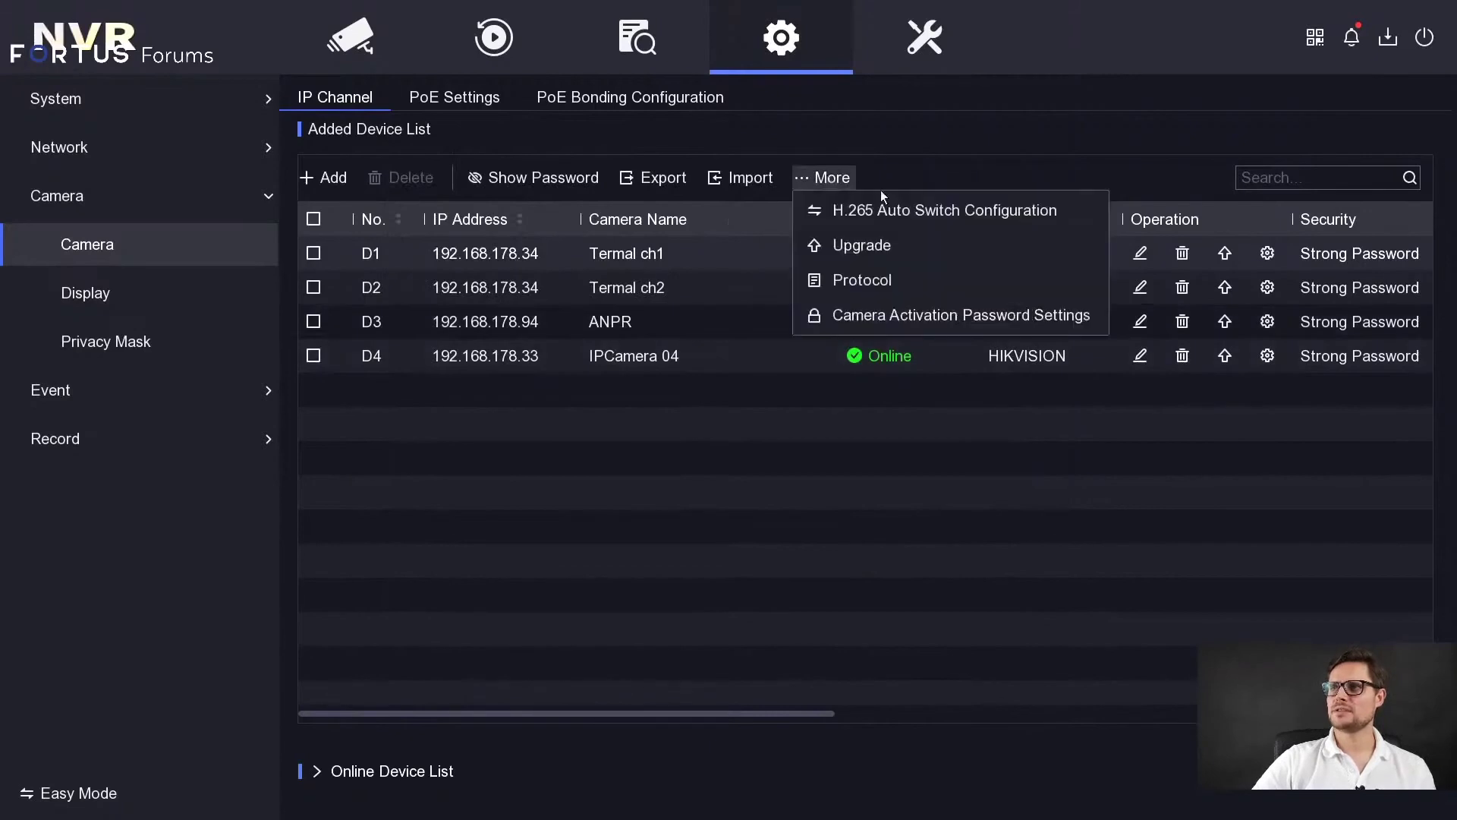
pyautogui.click(894, 317)
pyautogui.click(758, 378)
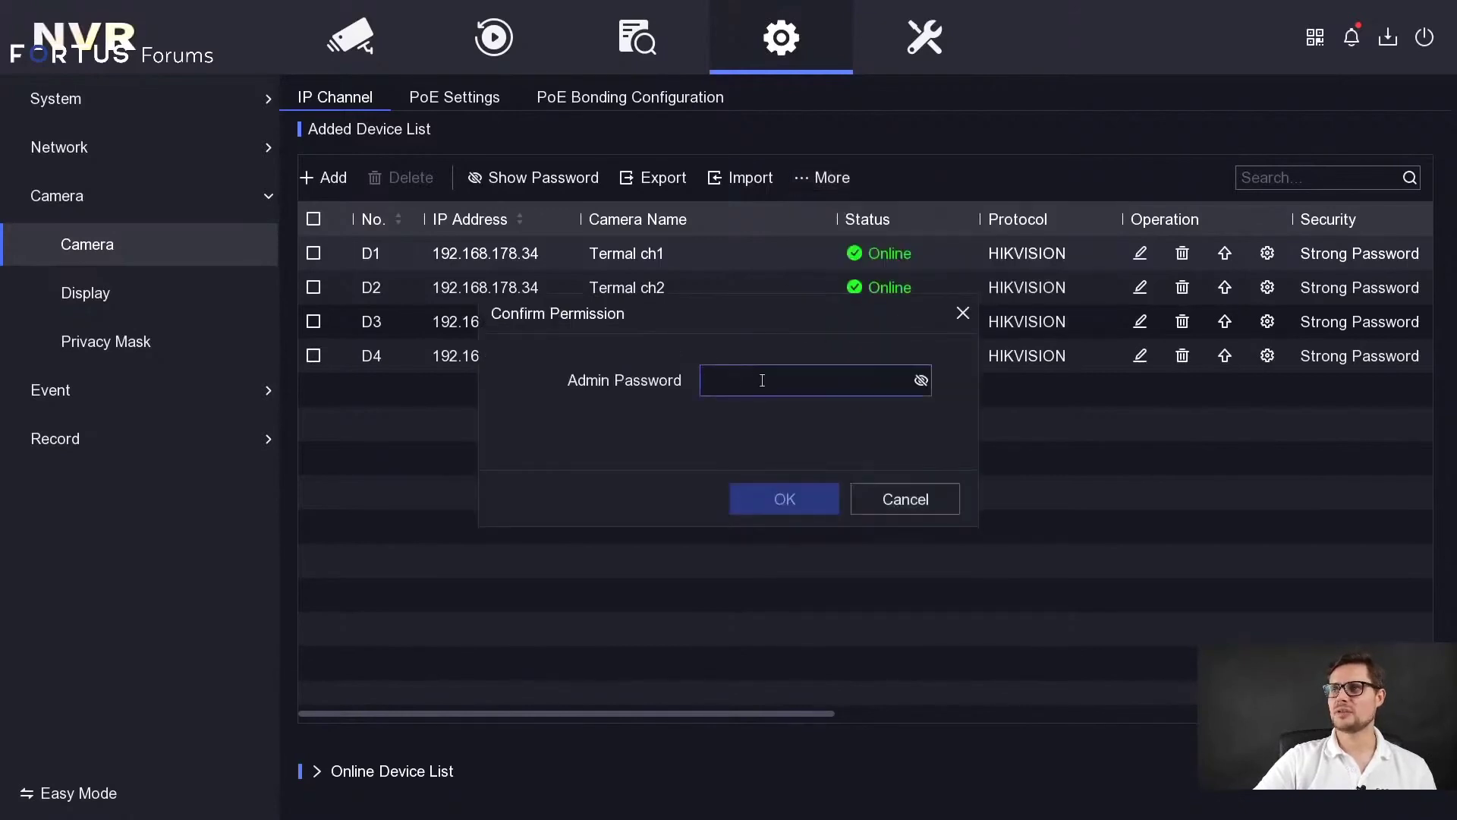
pyautogui.click(664, 413)
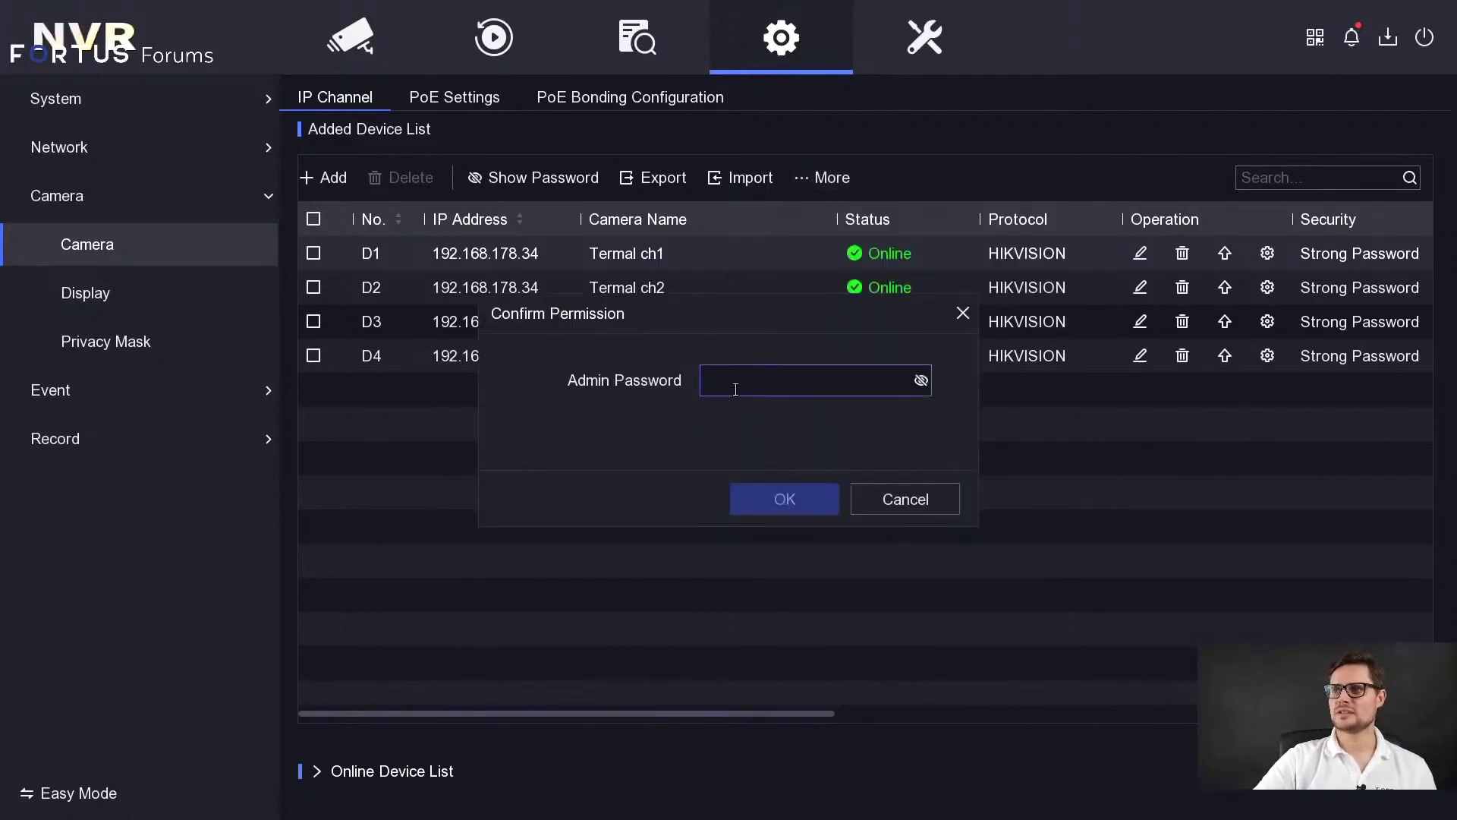
pyautogui.click(736, 384)
pyautogui.click(714, 494)
pyautogui.click(722, 466)
pyautogui.click(712, 494)
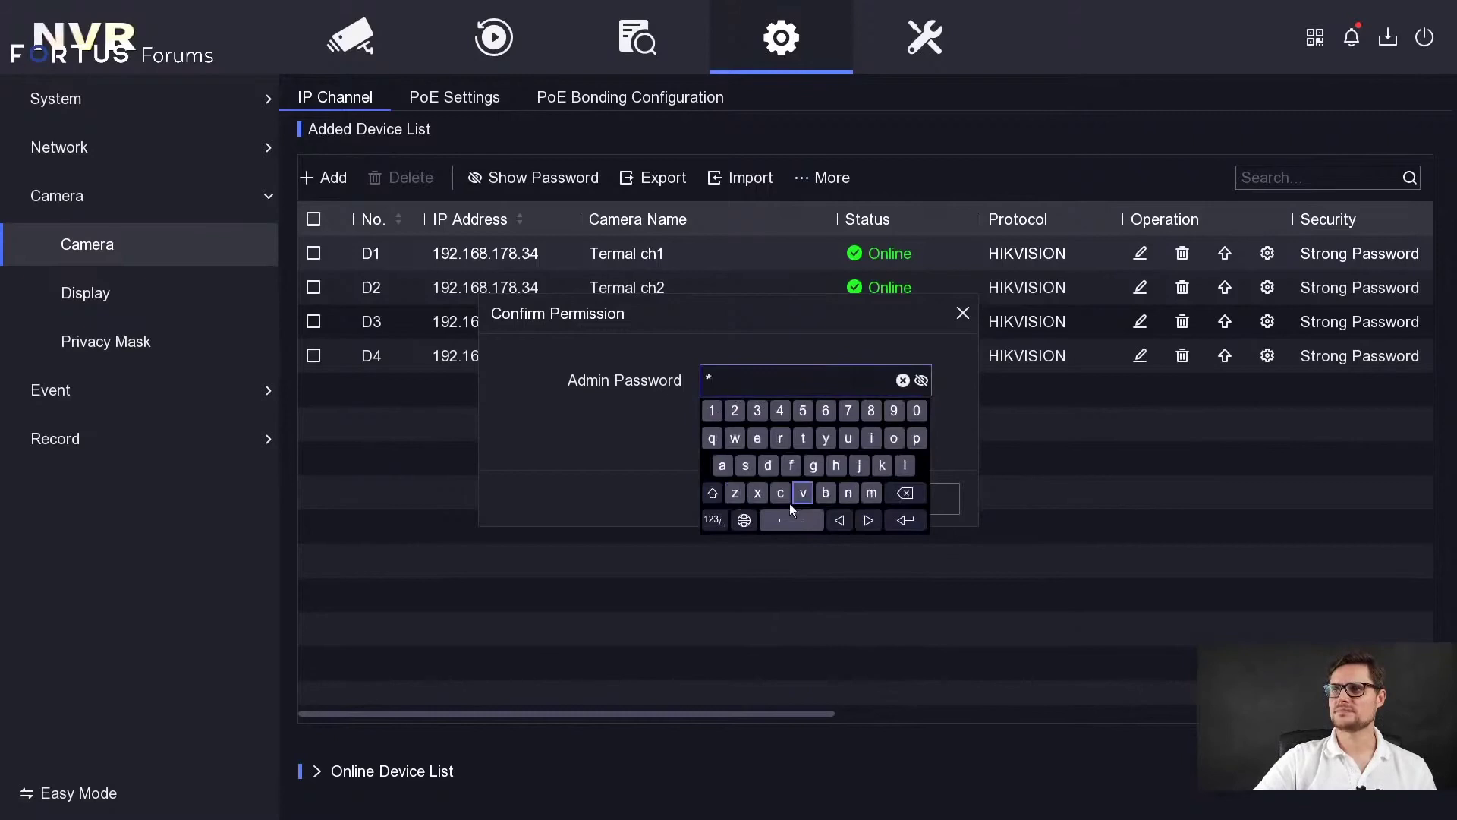
pyautogui.click(824, 497)
pyautogui.click(776, 502)
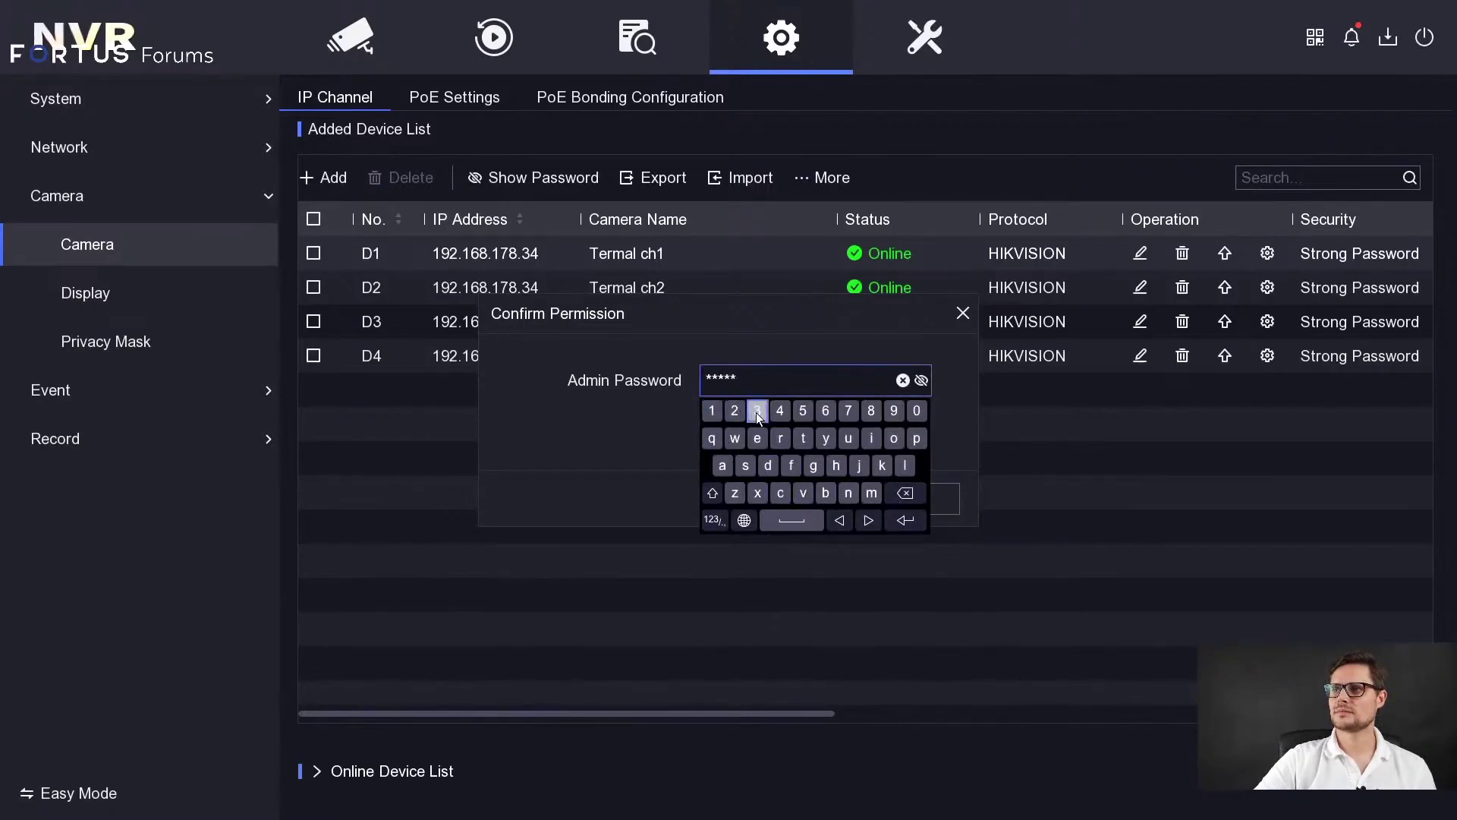
pyautogui.click(712, 494)
pyautogui.click(837, 464)
pyautogui.click(880, 466)
pyautogui.click(906, 520)
pyautogui.click(793, 498)
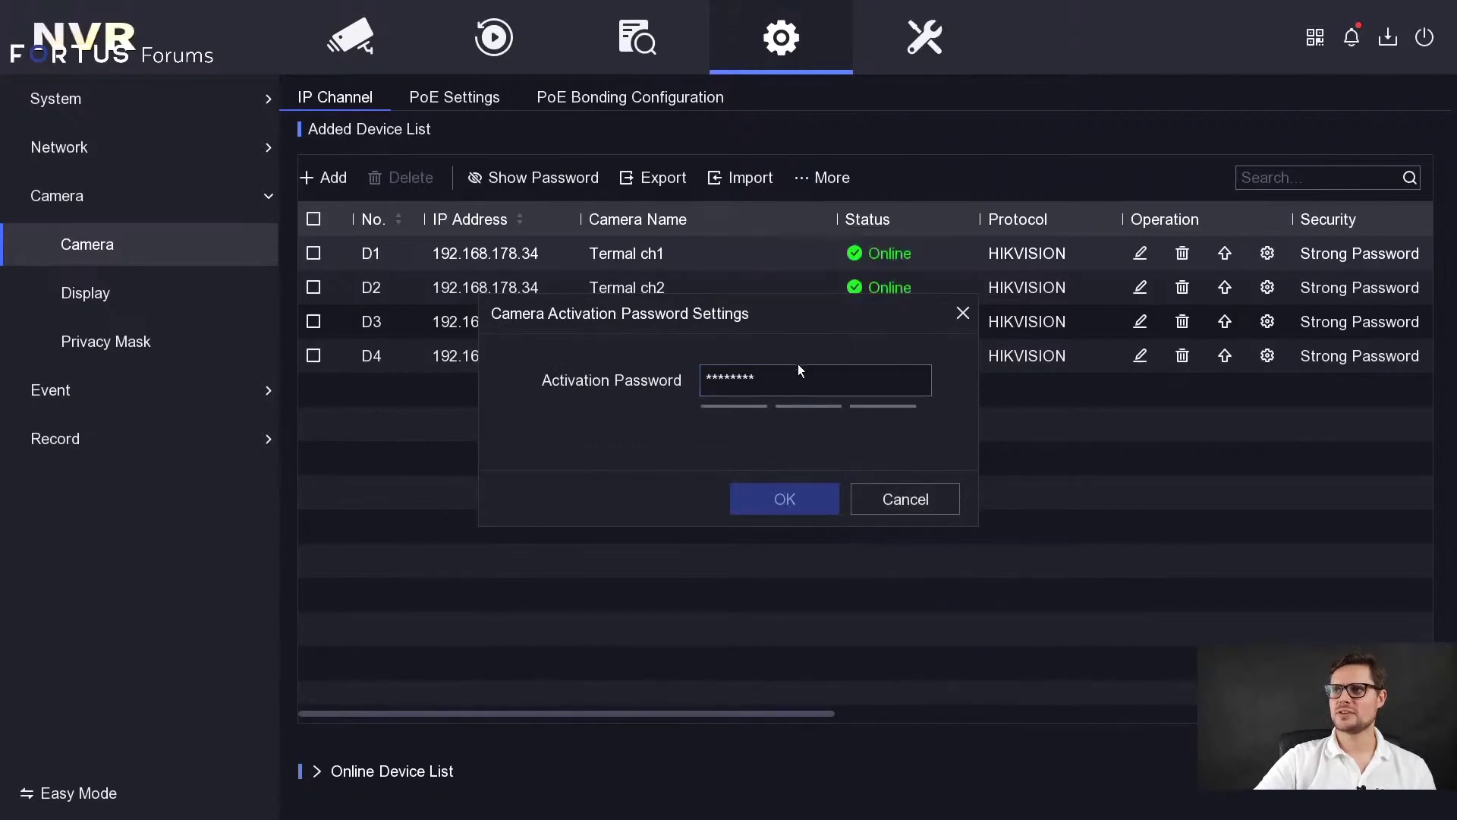
pyautogui.click(905, 499)
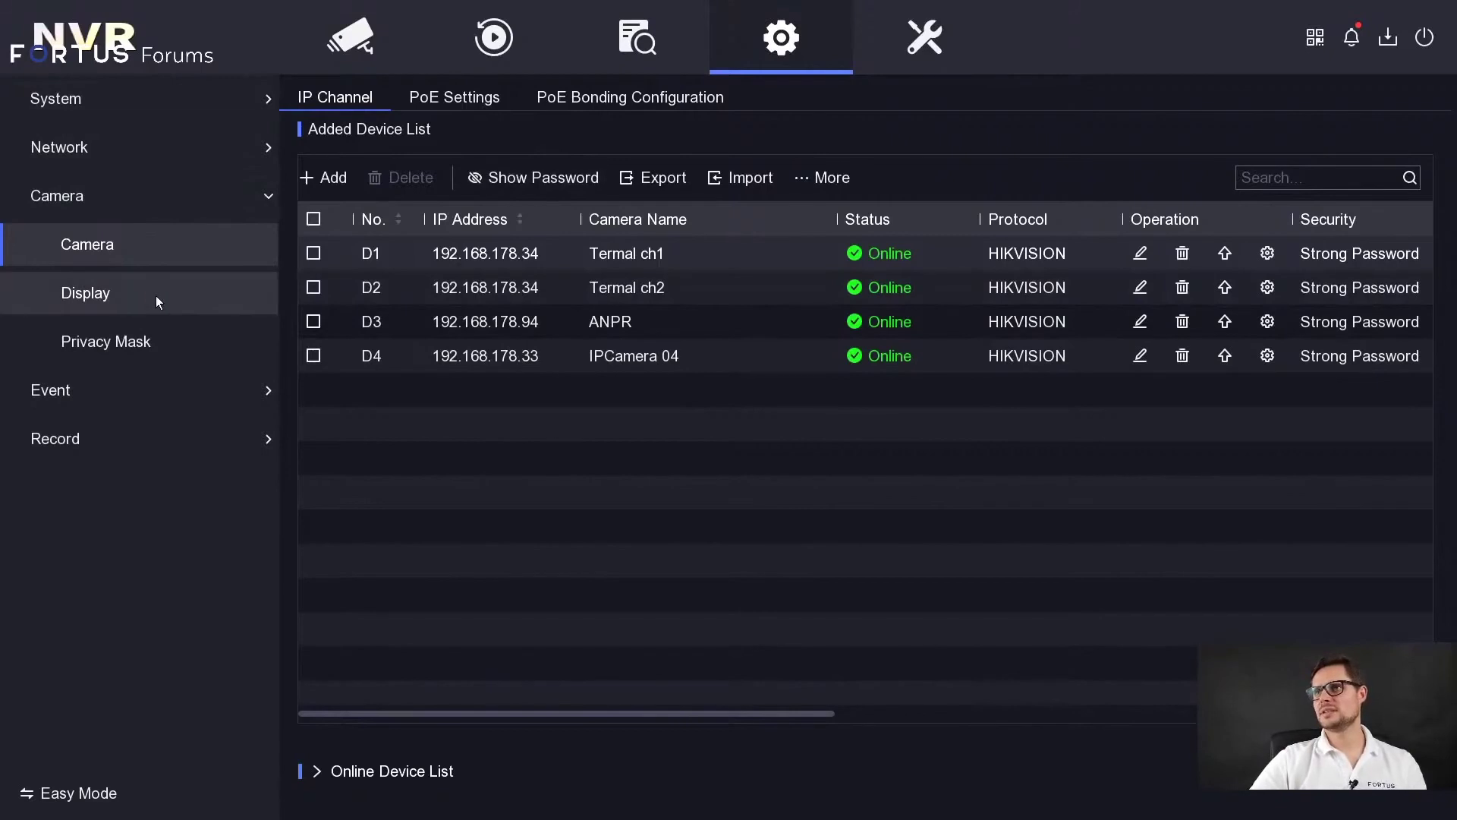
# Review the output interface and window division choices in the system's general live view settings
pyautogui.click(150, 104)
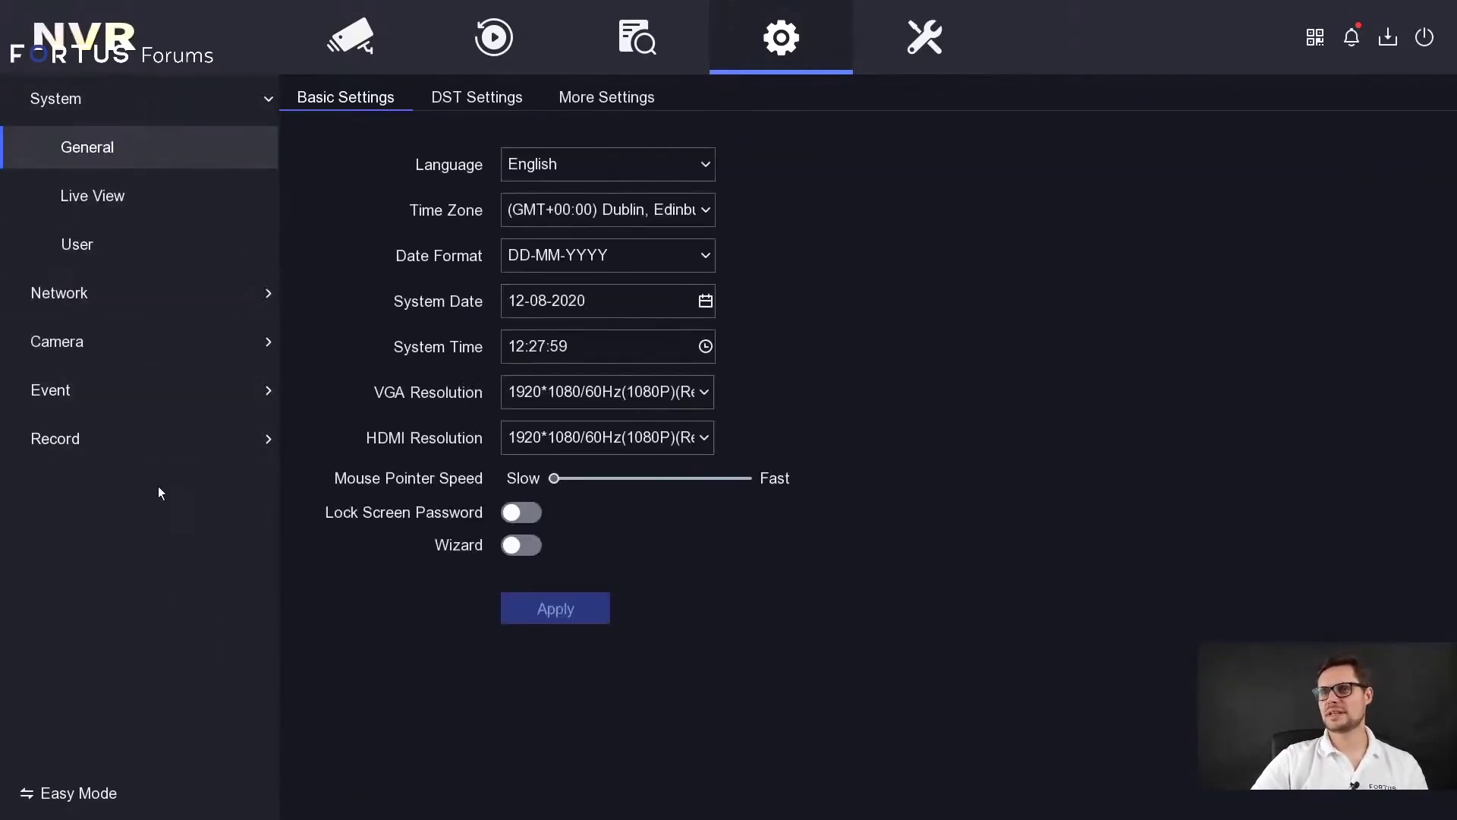
pyautogui.click(151, 195)
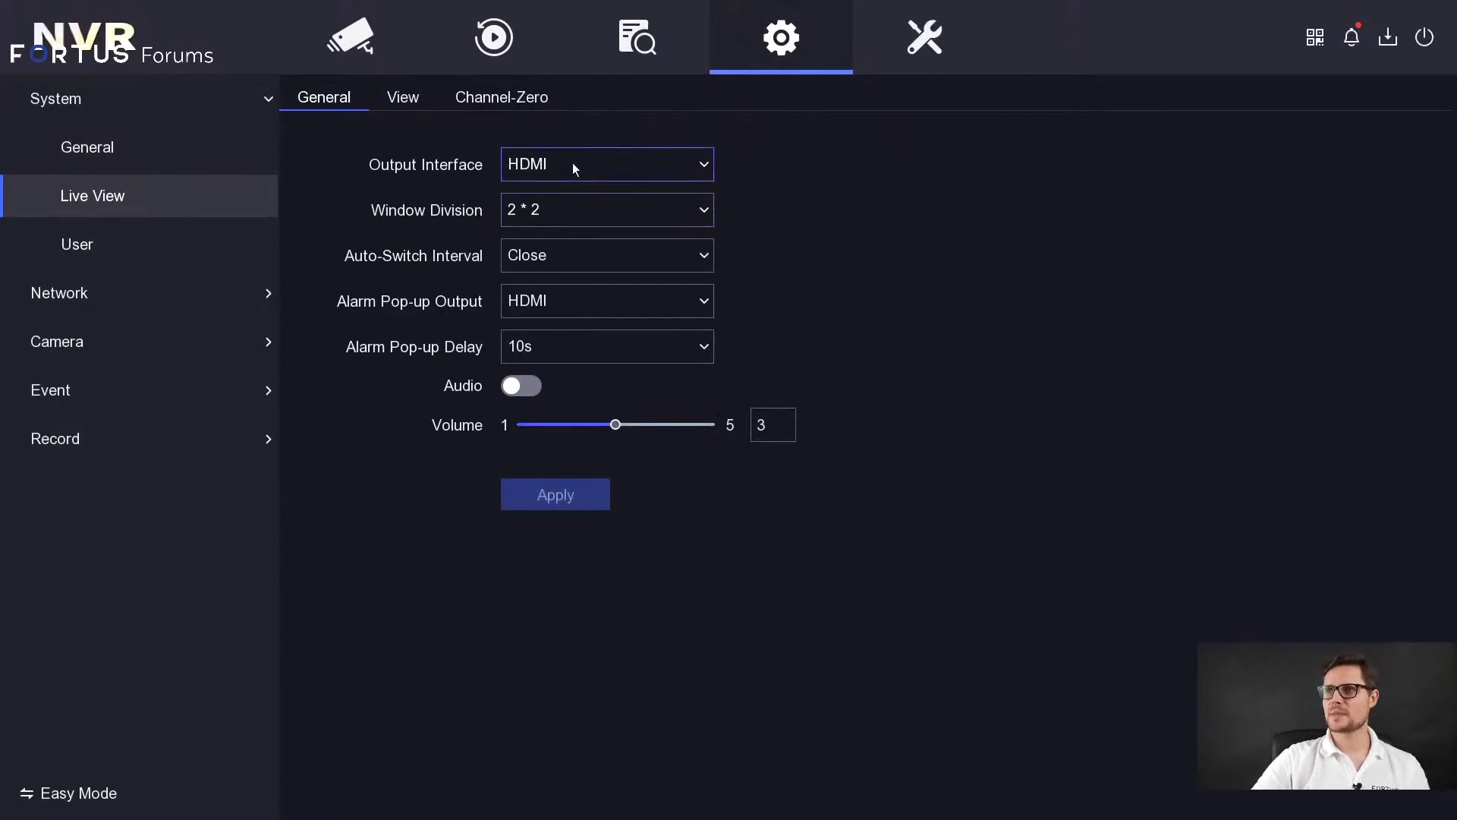
pyautogui.click(540, 164)
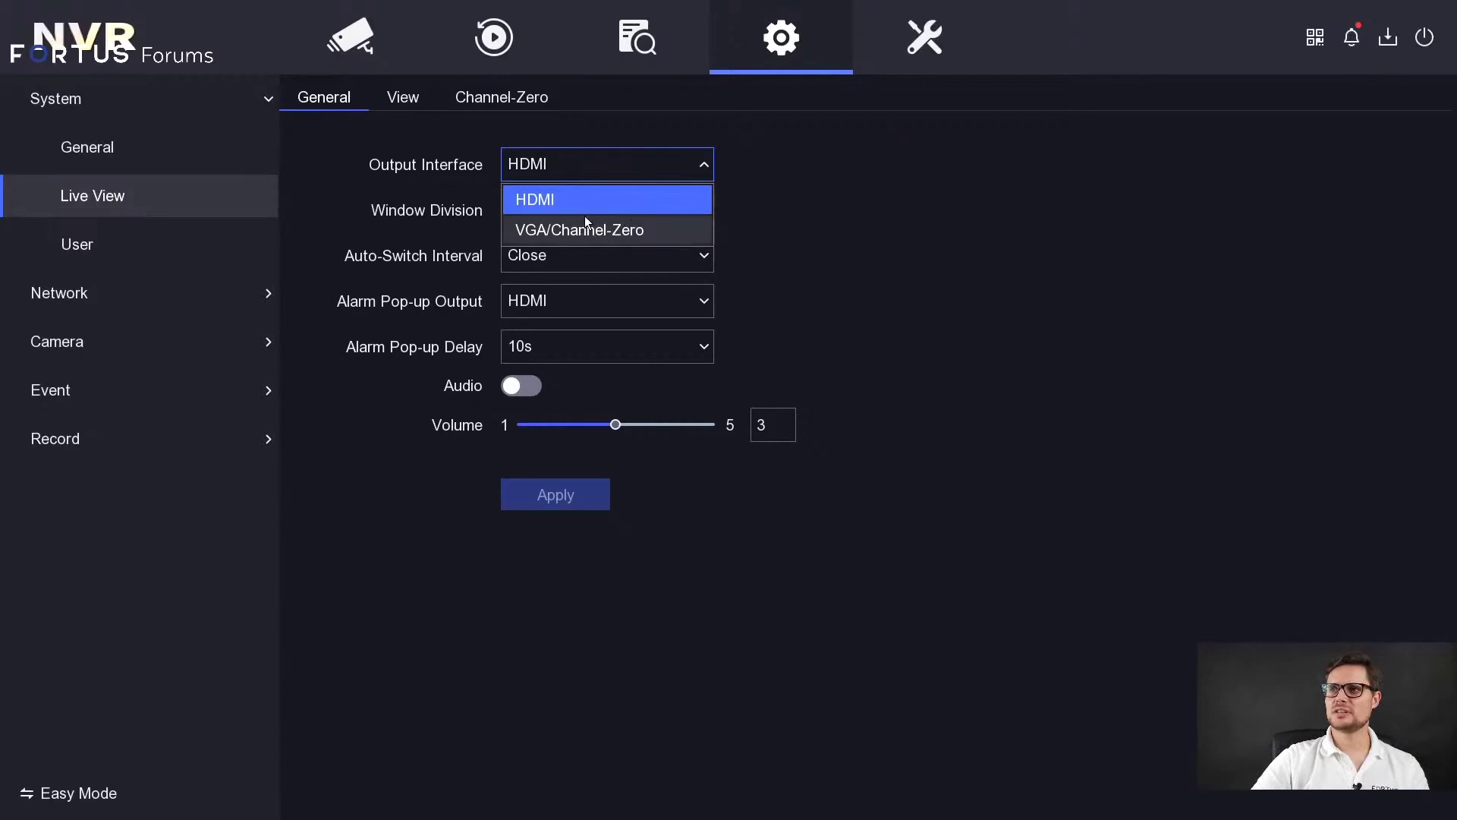
pyautogui.click(849, 239)
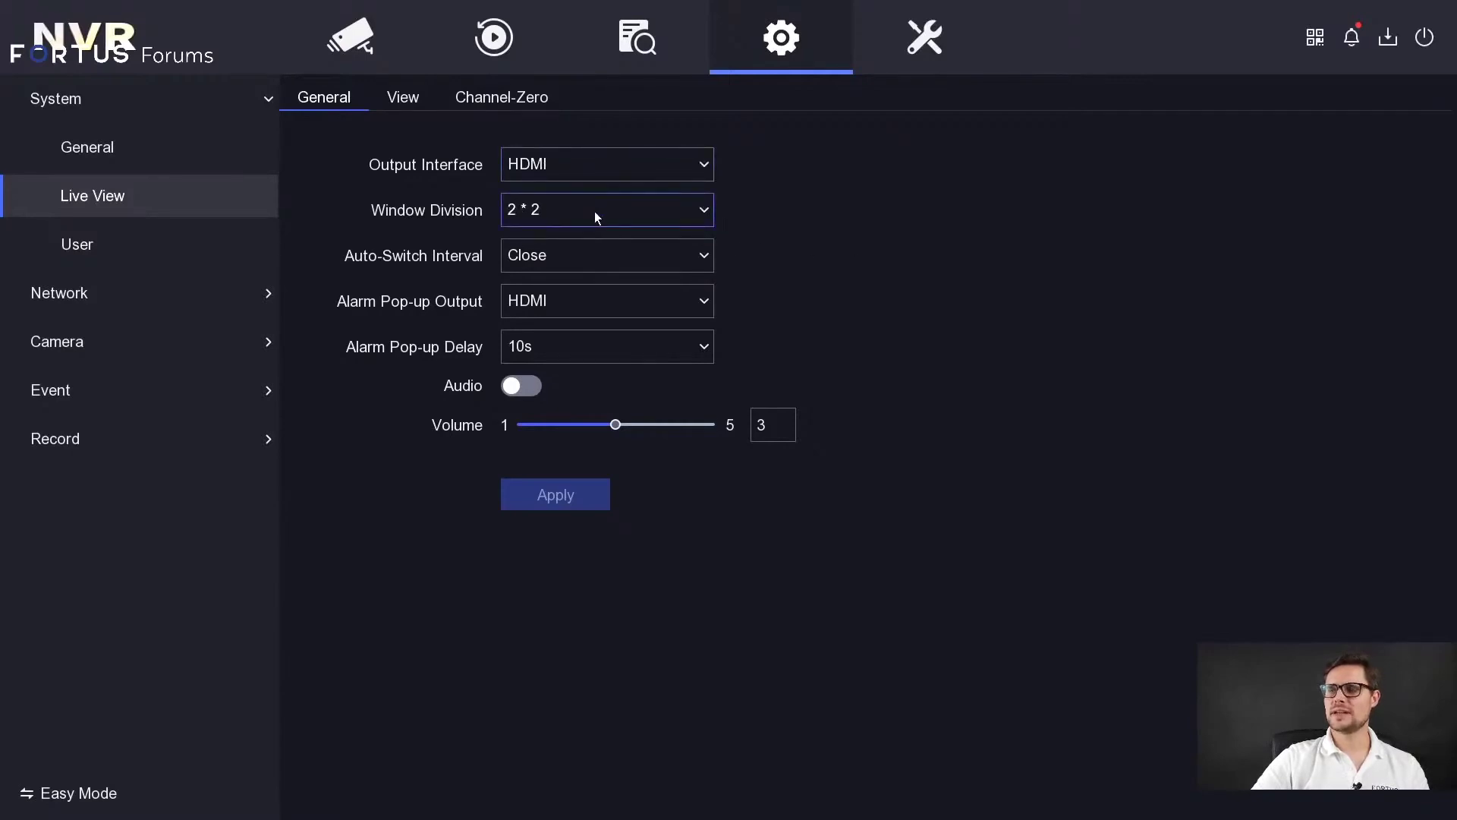
pyautogui.click(529, 226)
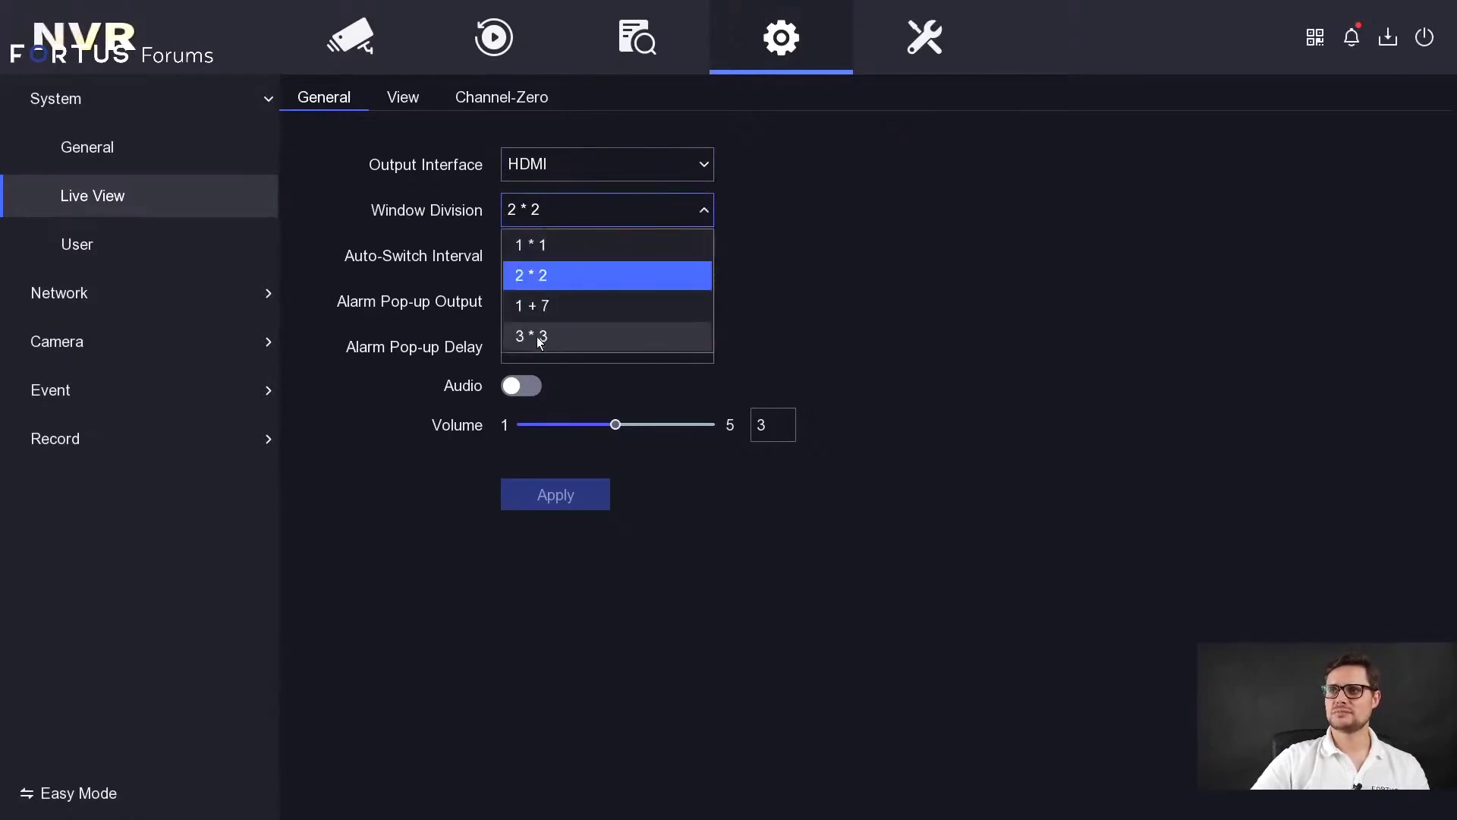
pyautogui.click(757, 258)
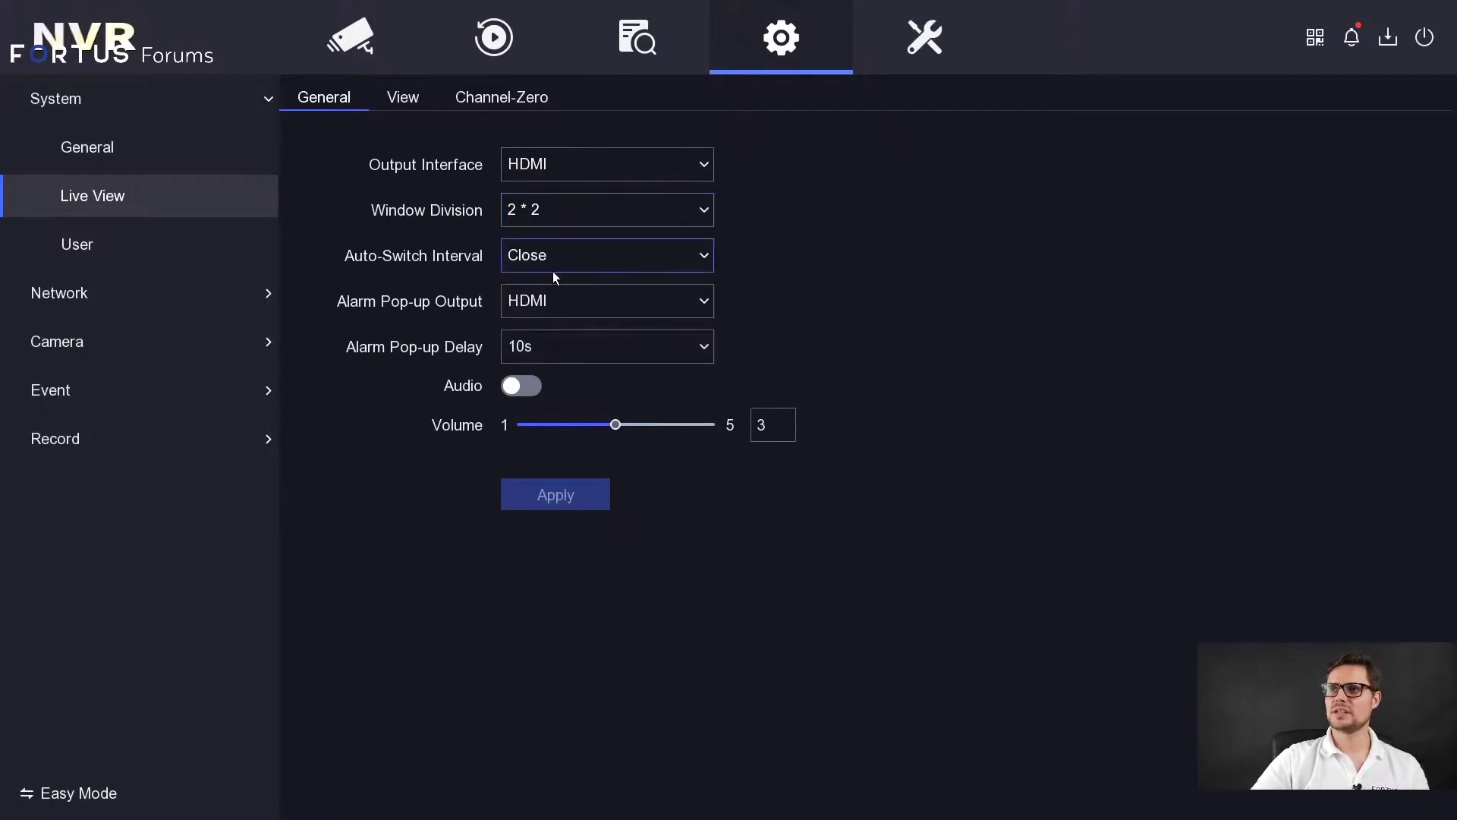
# Review the auto-switch interval choices, selecting 2 * 2 as the window division and Close as the interval
pyautogui.click(553, 255)
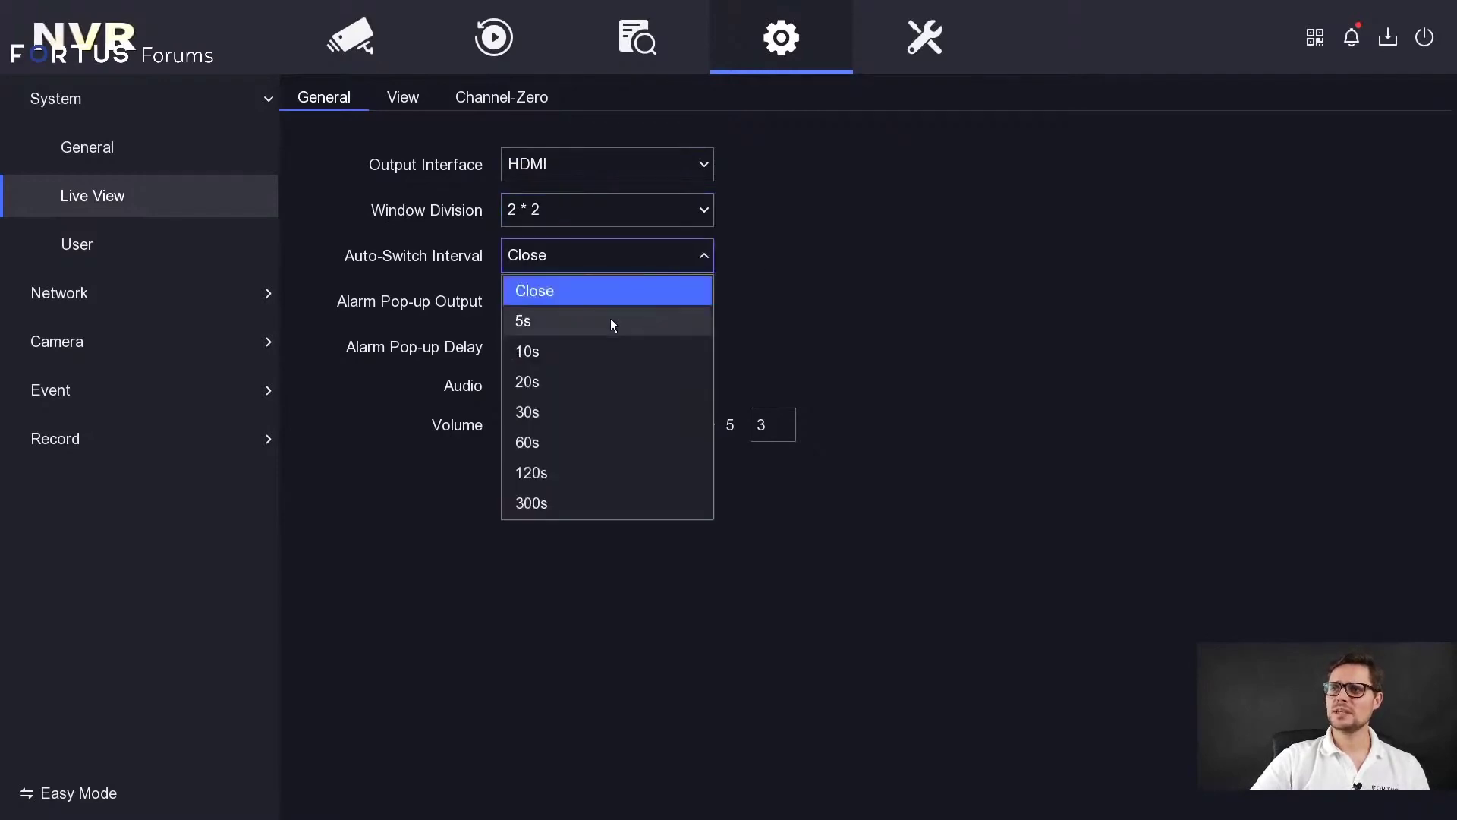
pyautogui.click(573, 213)
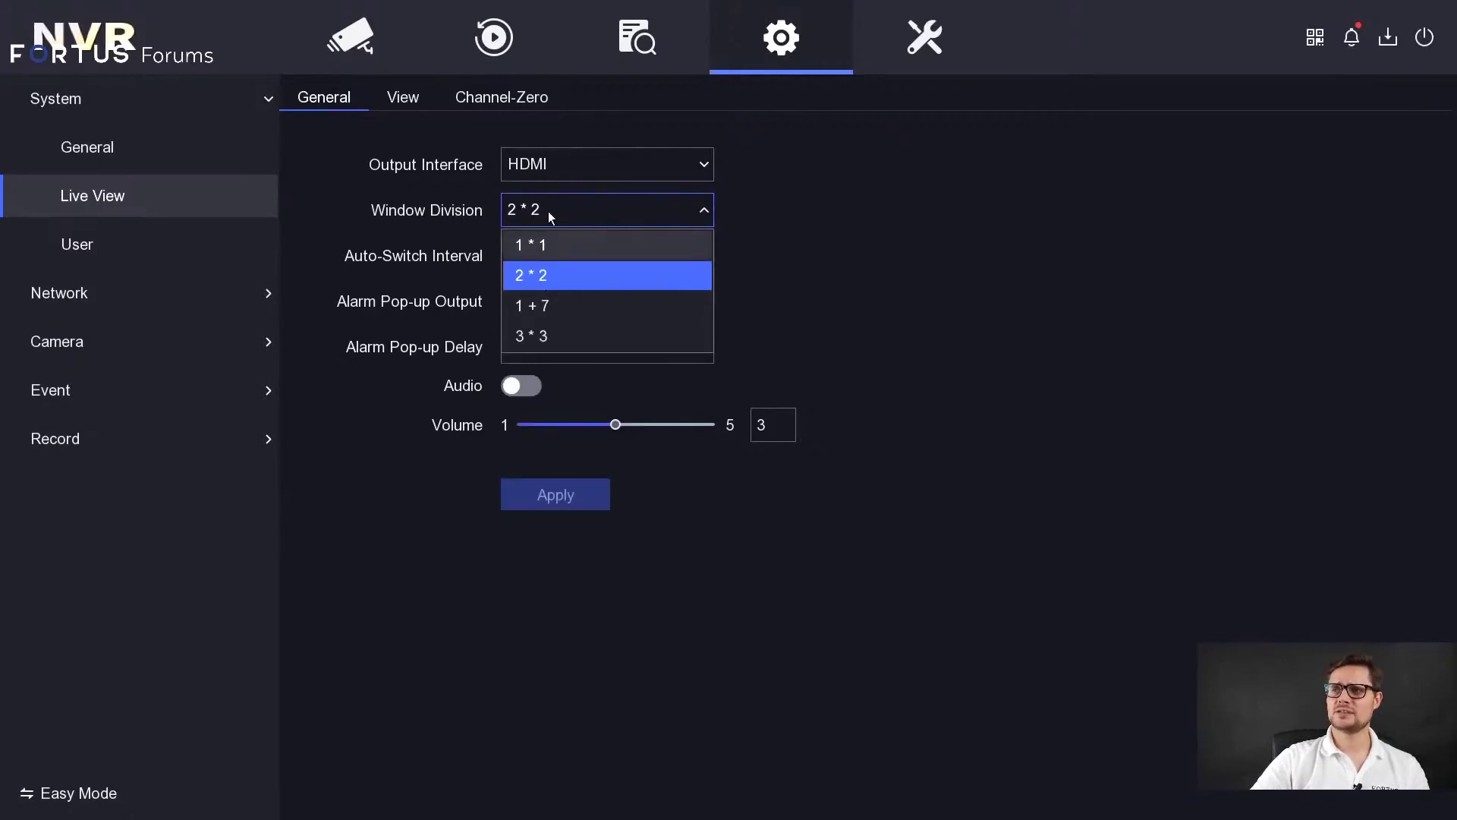
pyautogui.click(564, 278)
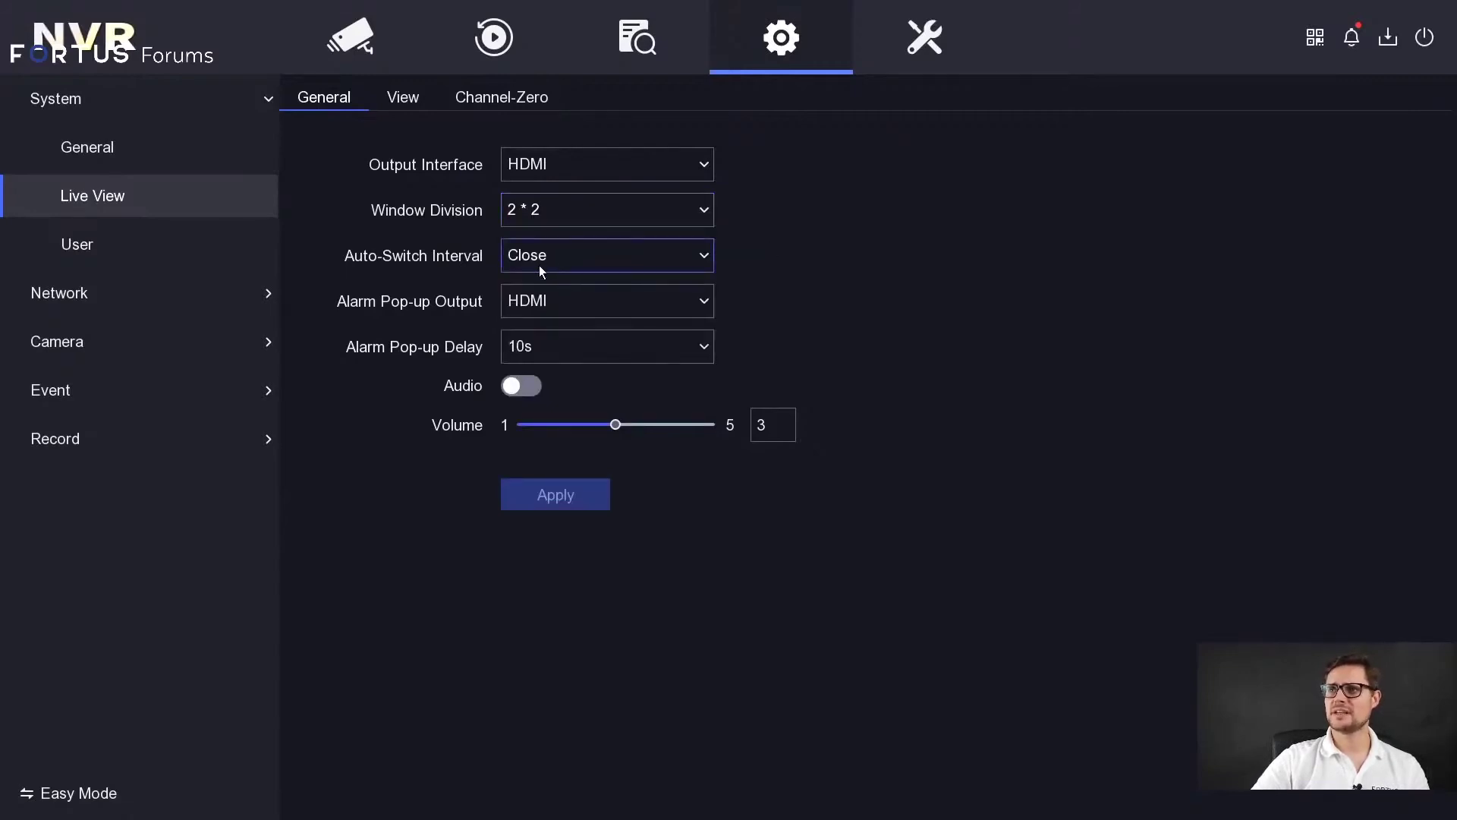
pyautogui.click(540, 267)
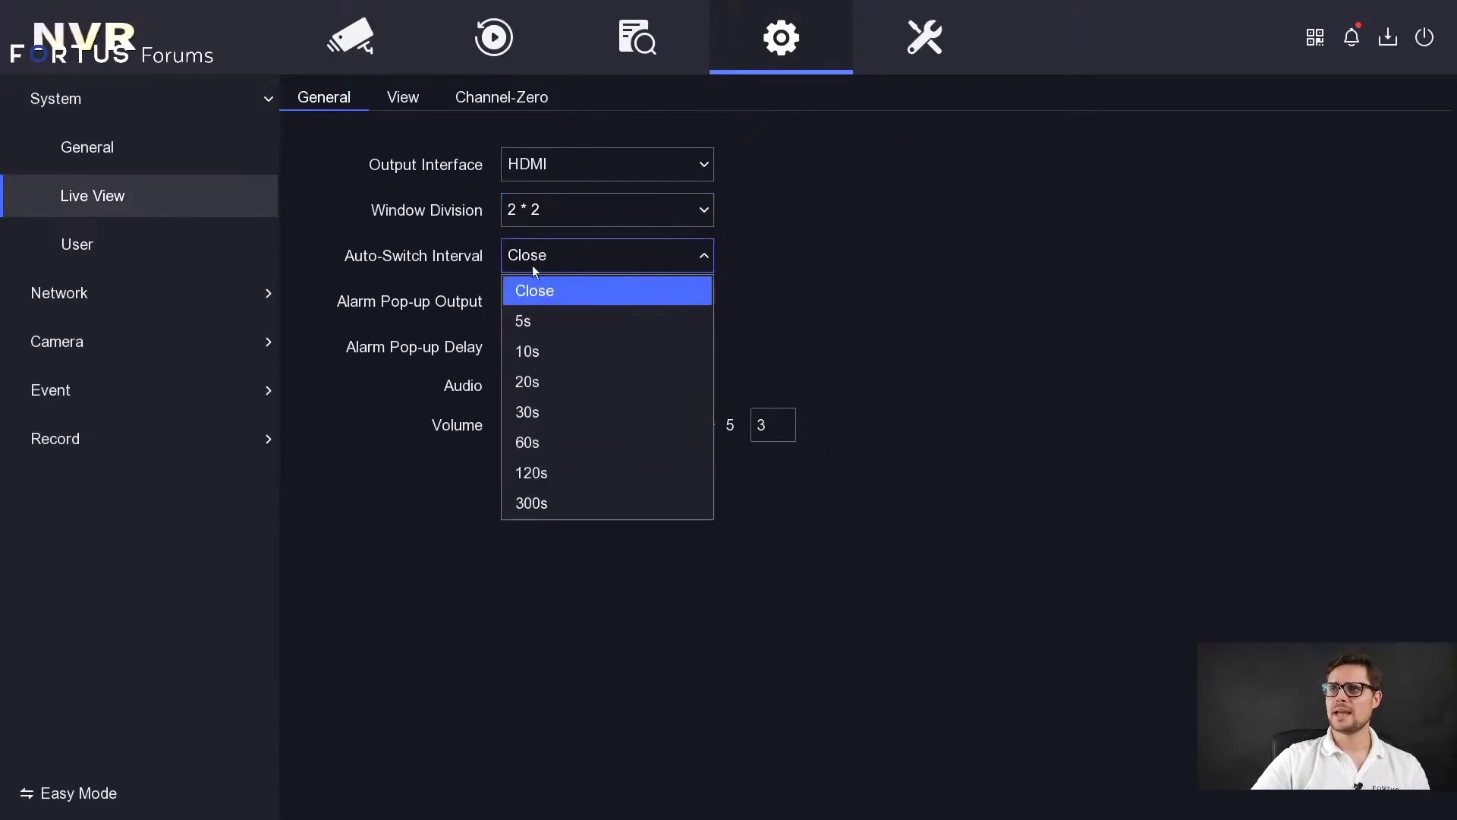
pyautogui.click(565, 295)
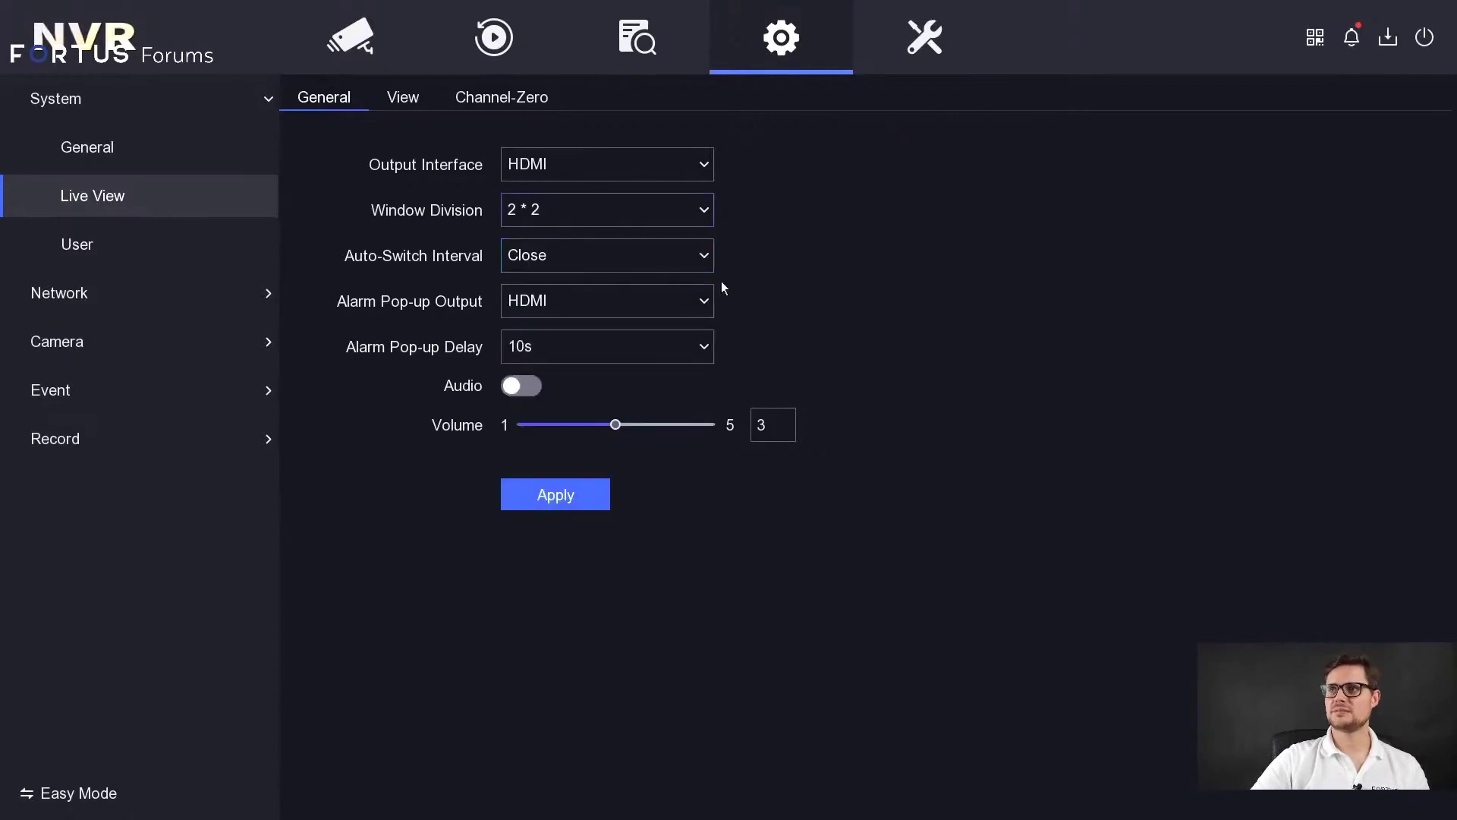
# Review the available choices for the alarm pop-up output and the alarm pop-up delay
pyautogui.click(581, 302)
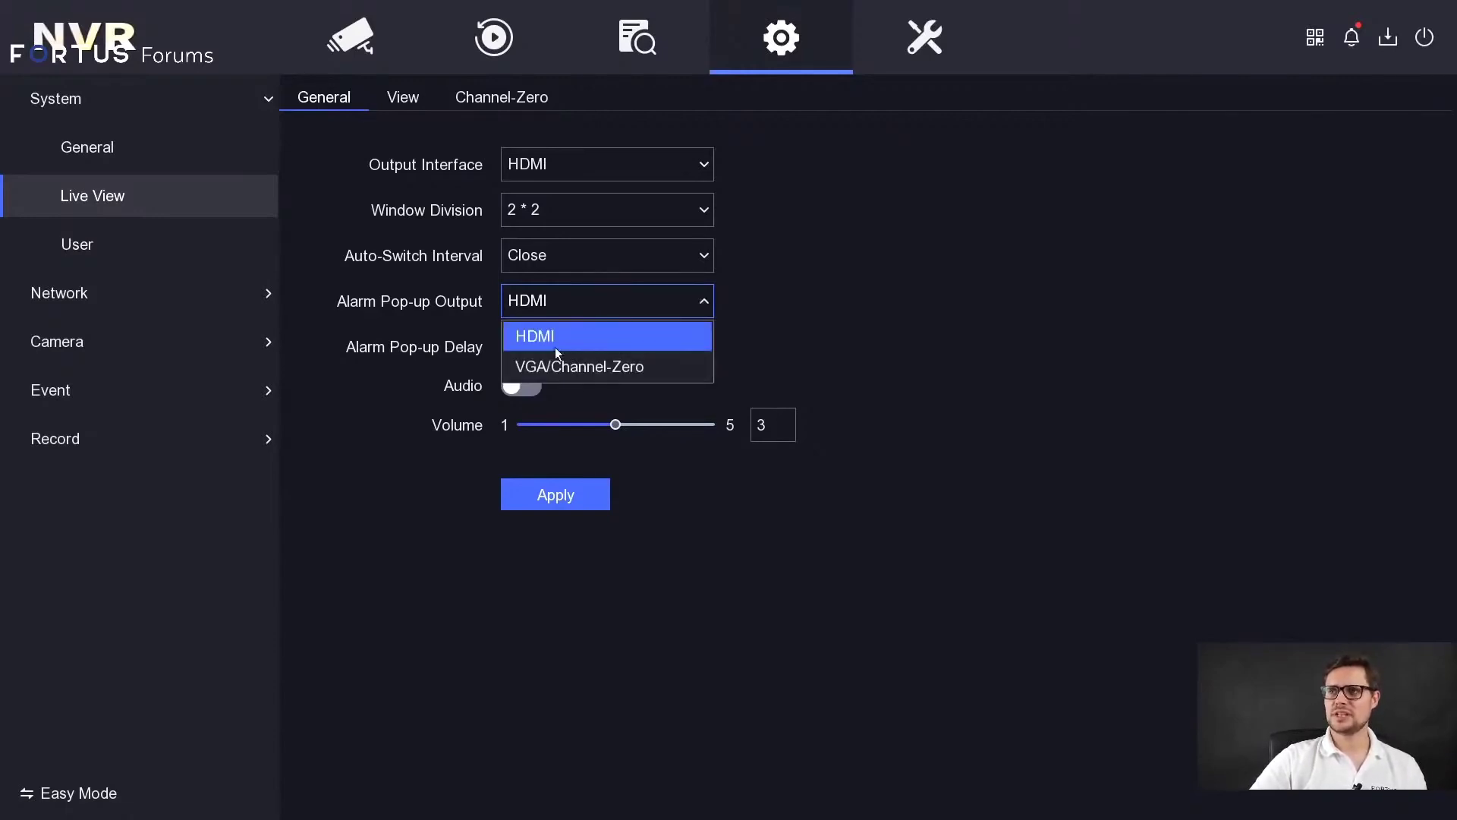
pyautogui.click(736, 343)
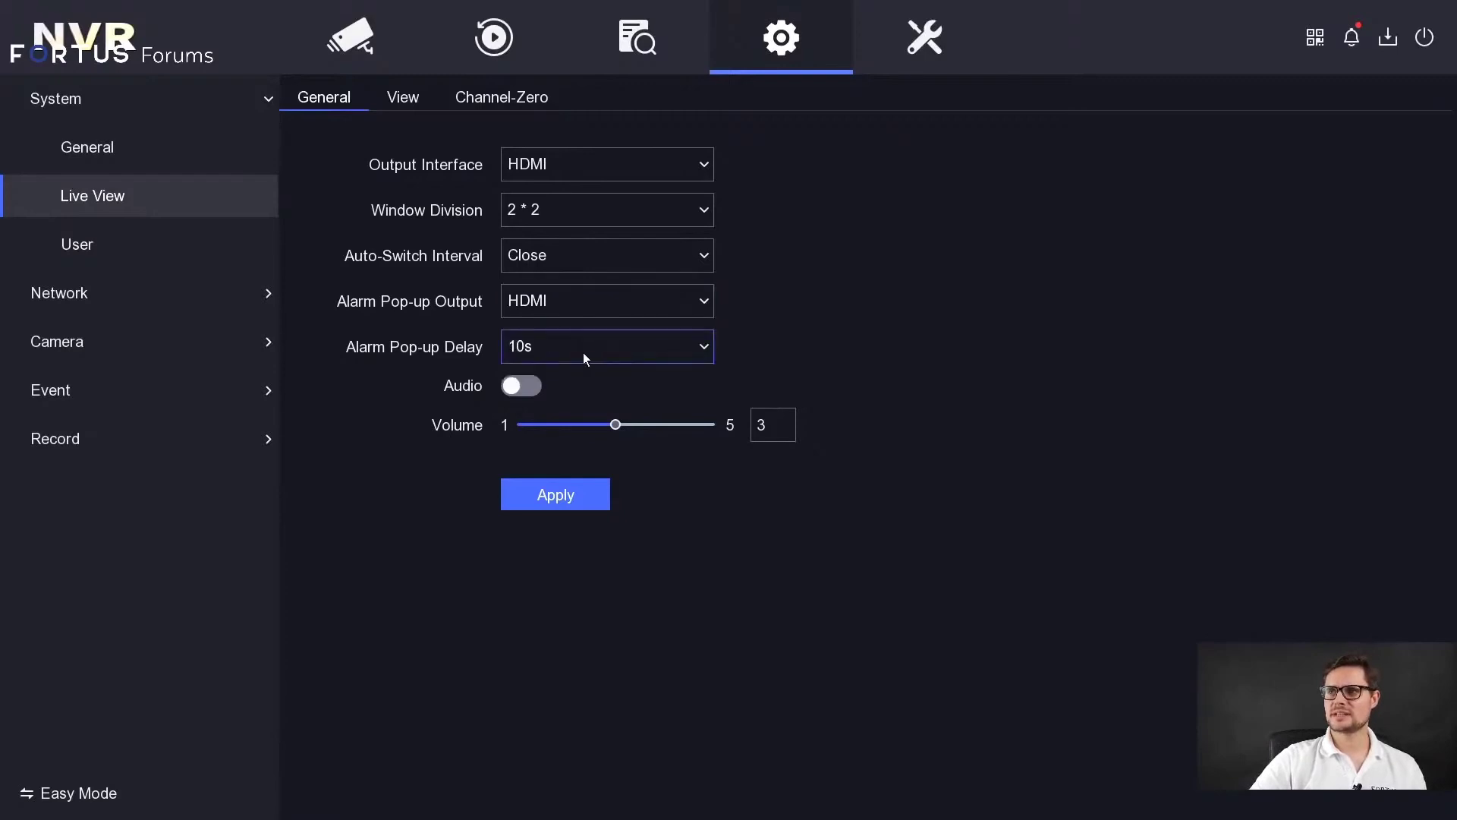
pyautogui.click(540, 357)
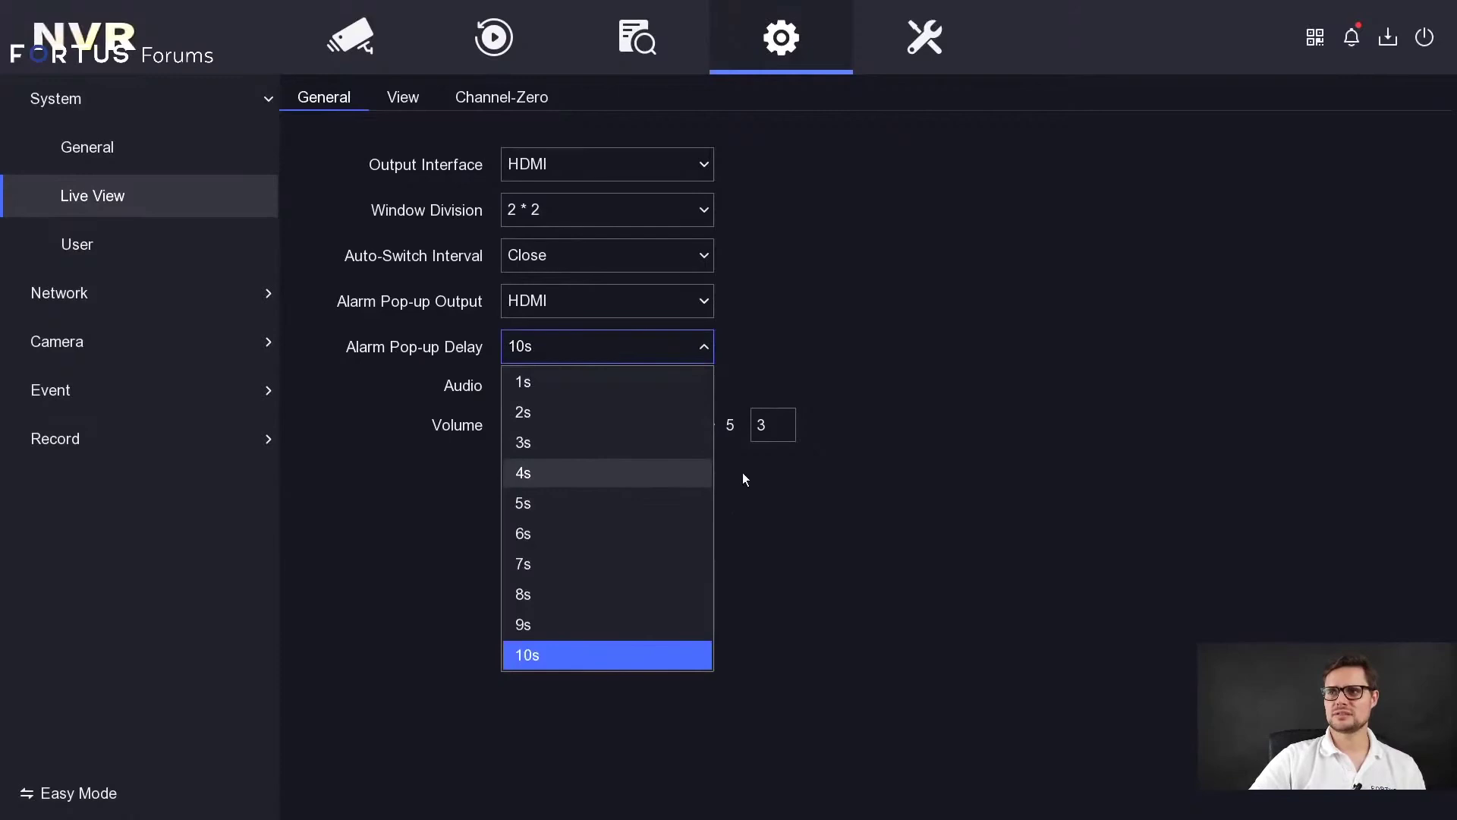
pyautogui.click(831, 513)
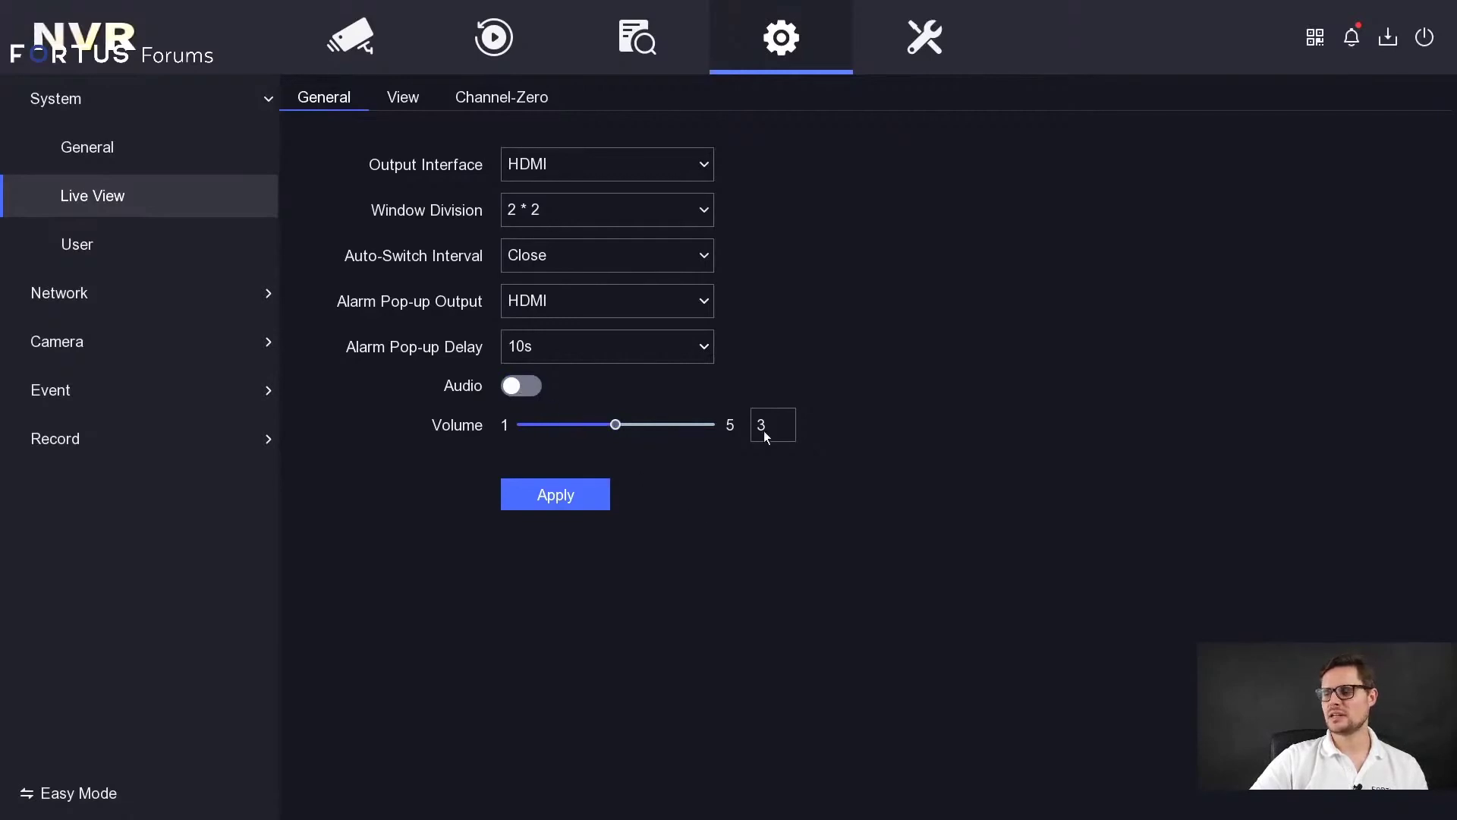
# Clear the camera assignments from the four windows of the HDMI live view layout
pyautogui.click(408, 99)
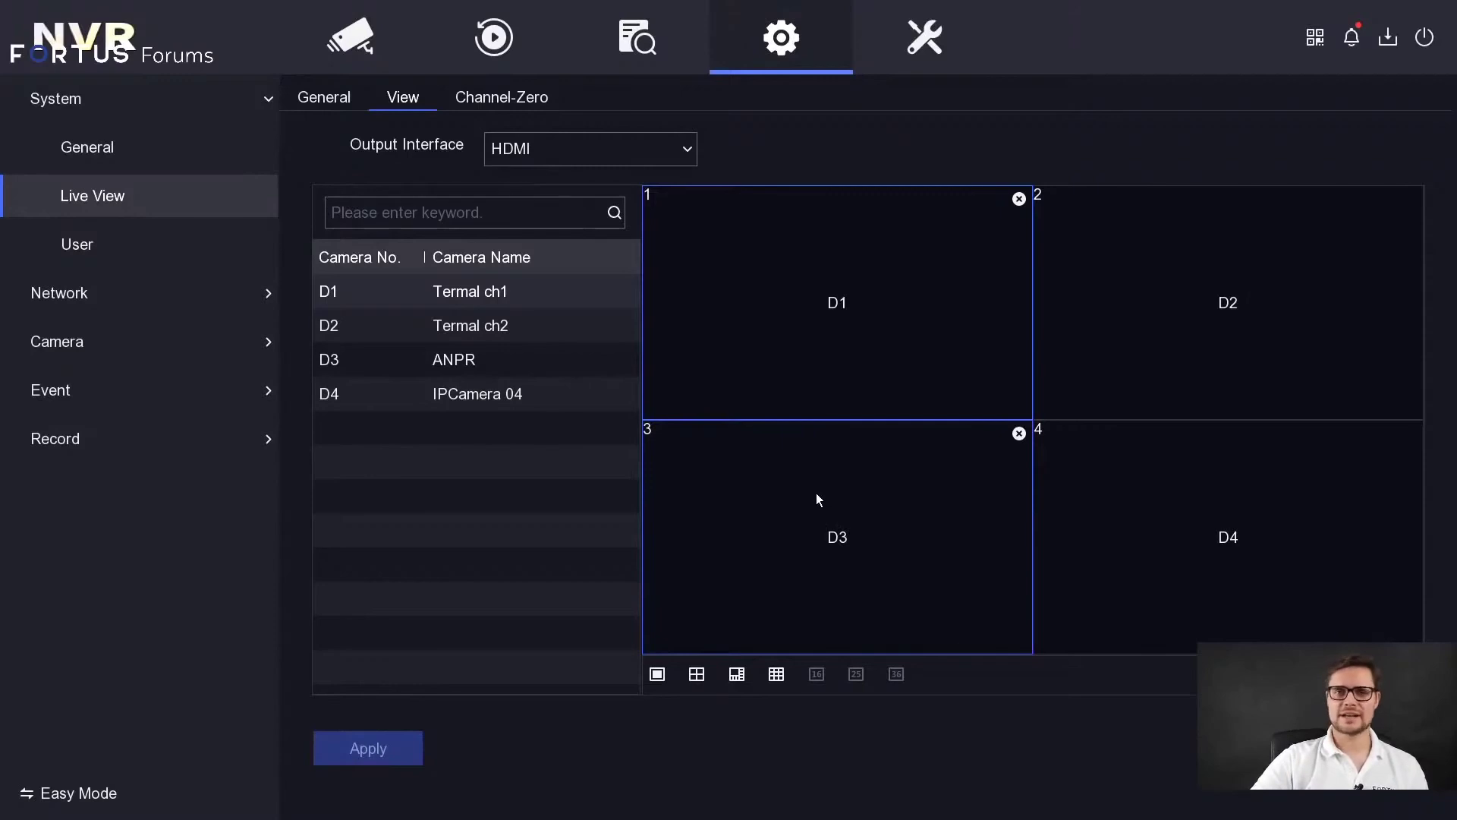
pyautogui.click(945, 482)
pyautogui.click(885, 341)
pyautogui.click(1178, 351)
pyautogui.click(721, 384)
pyautogui.click(845, 569)
pyautogui.click(835, 342)
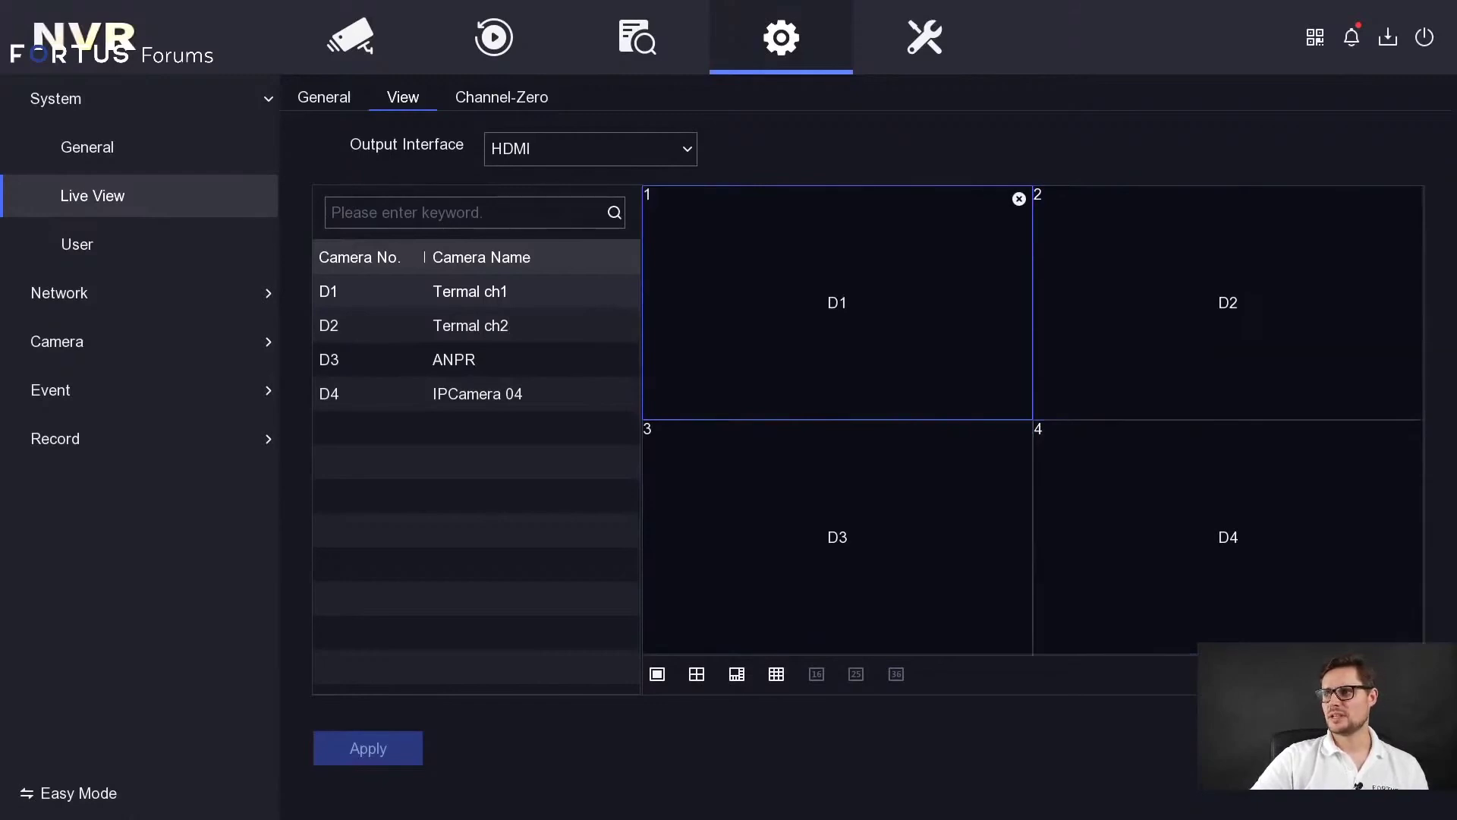
pyautogui.click(1018, 198)
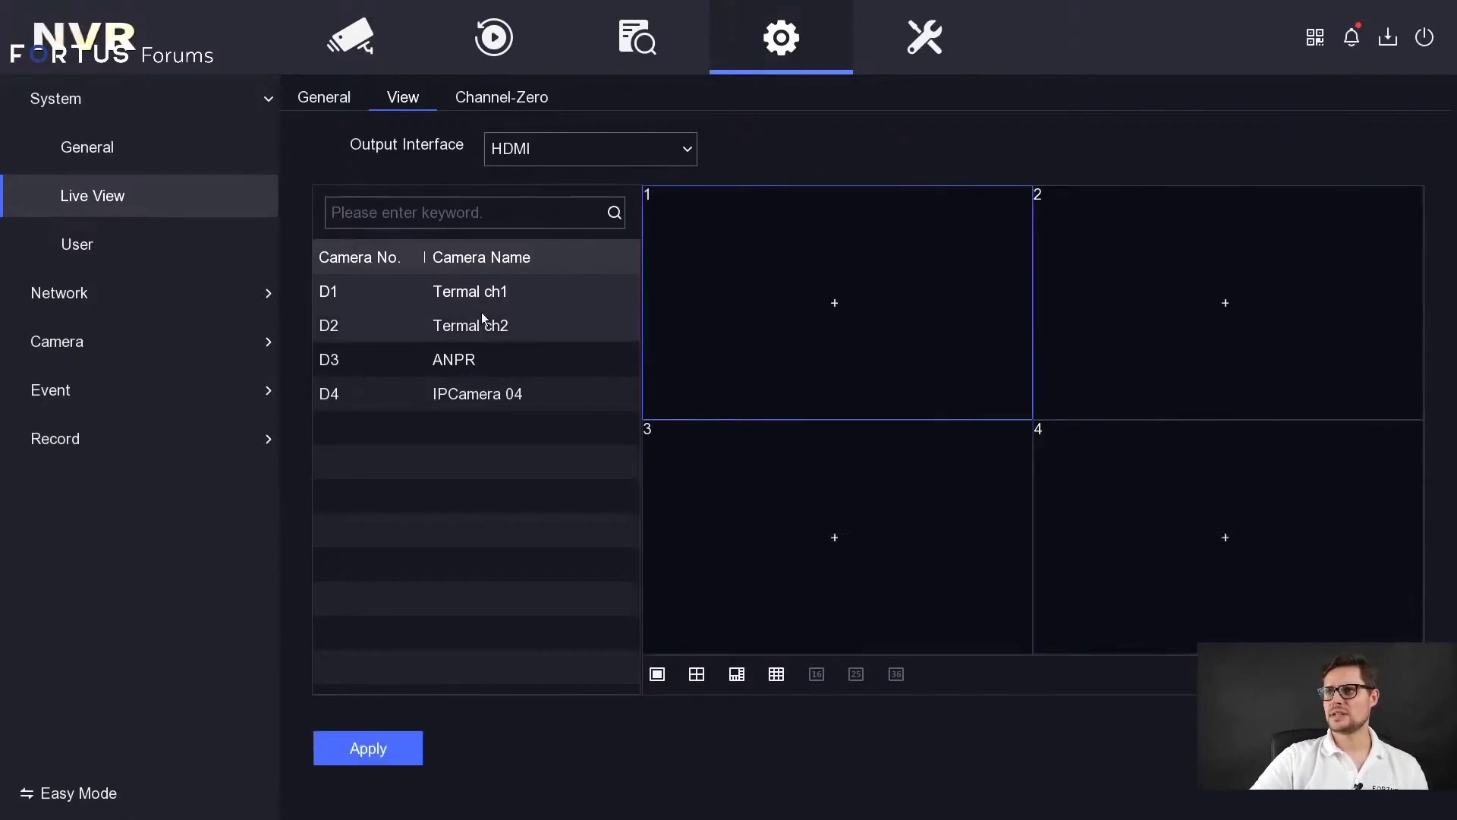
# Assign cameras D3, D4, D1 and D2 to live view windows 1 to 4 in that order and apply the layout
pyautogui.doubleClick(468, 361)
pyautogui.click(1113, 352)
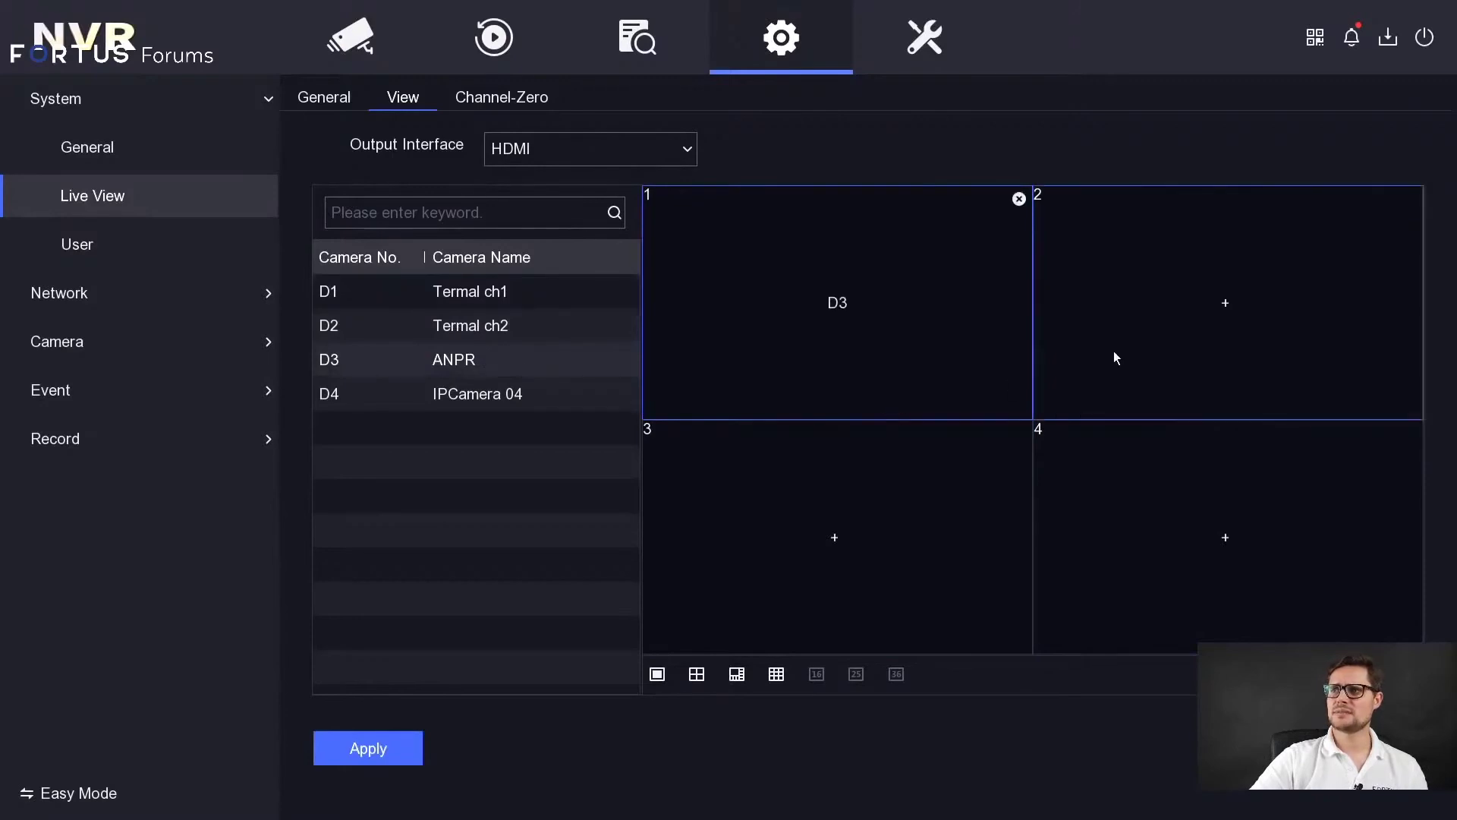
pyautogui.doubleClick(494, 397)
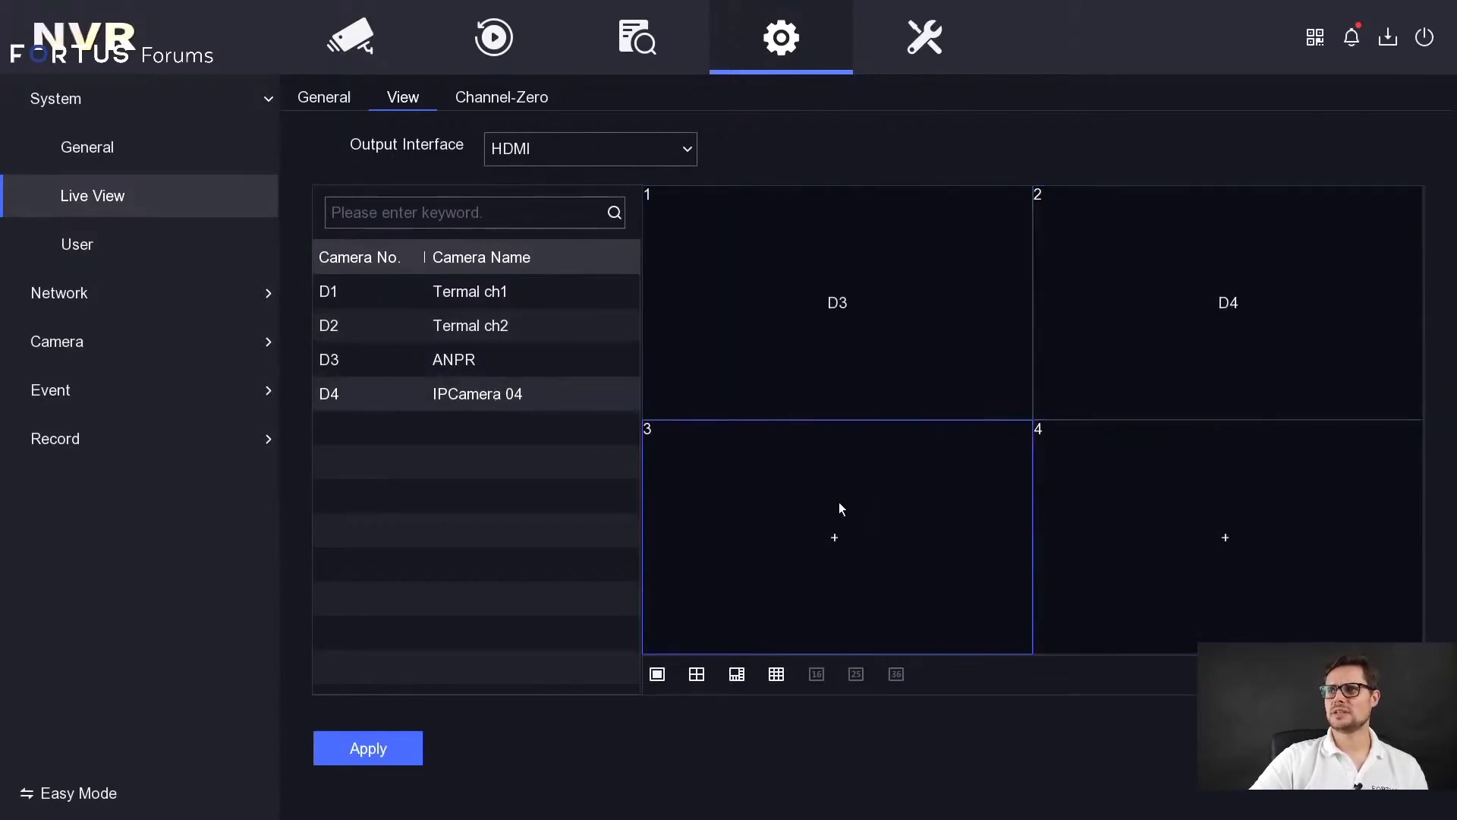
pyautogui.doubleClick(494, 293)
pyautogui.click(1077, 513)
pyautogui.doubleClick(495, 326)
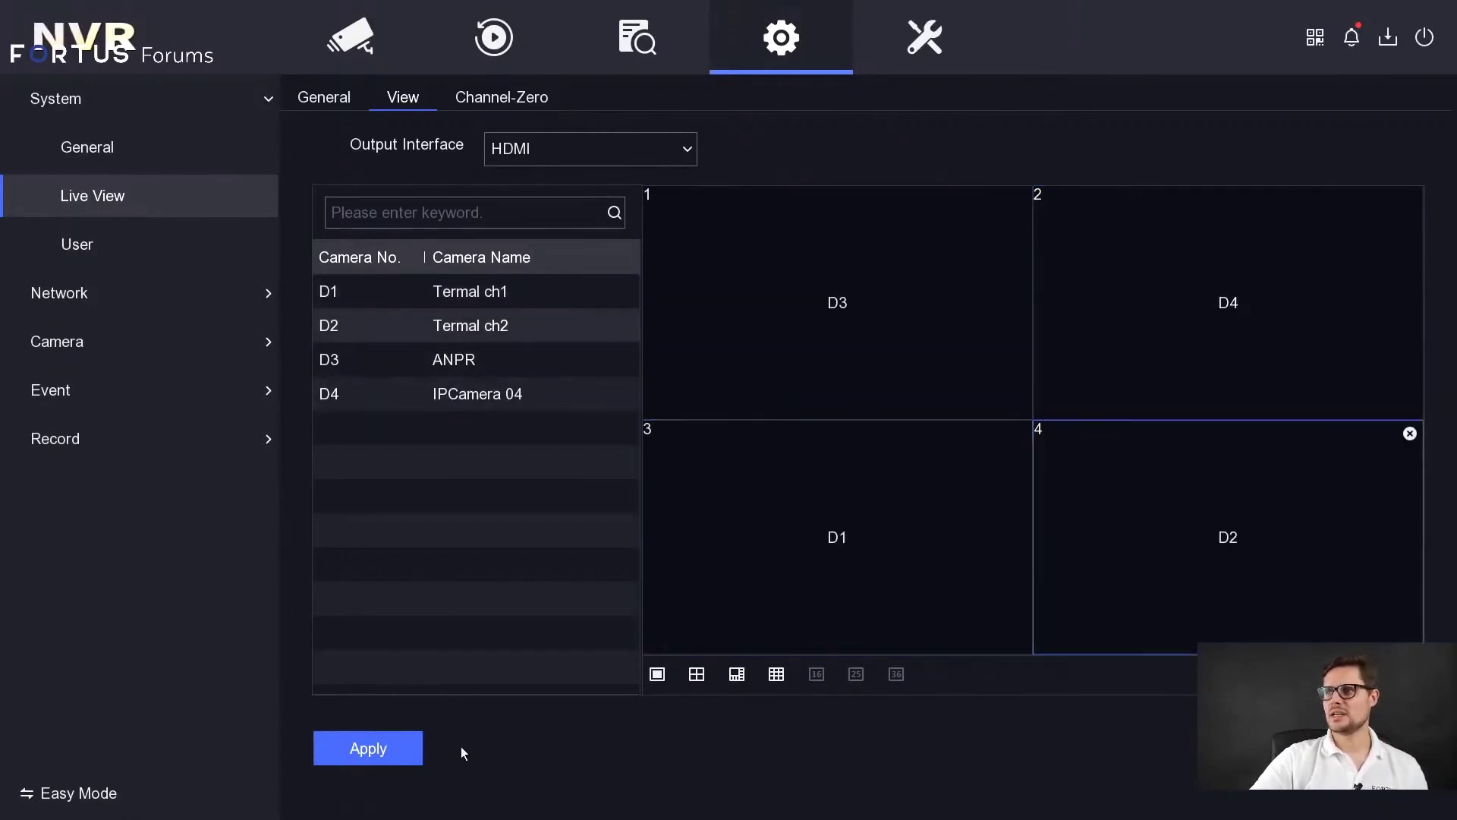
pyautogui.click(370, 744)
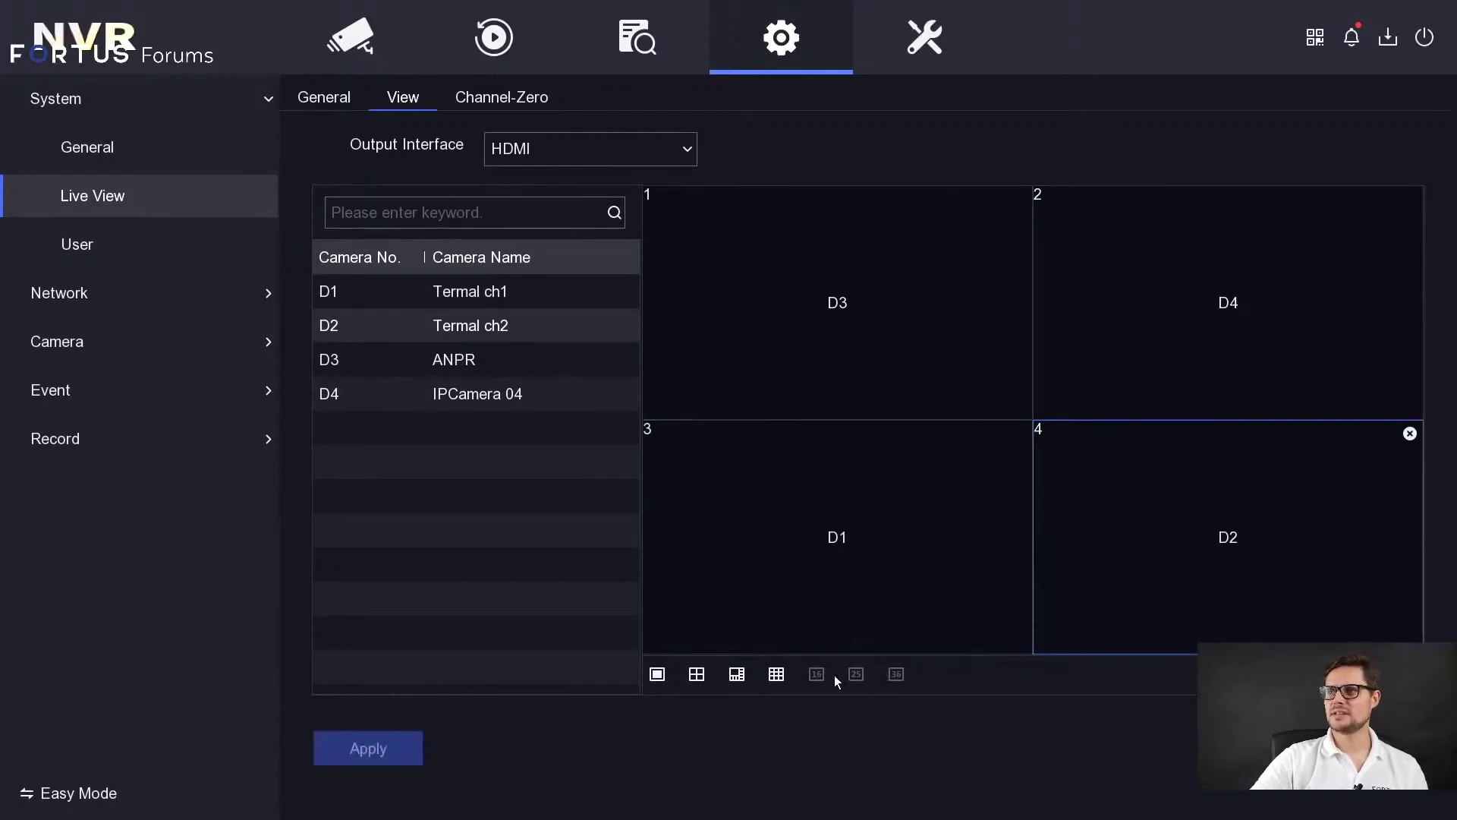
# Preview the nine-window division for HDMI, then show the view layout of the VGA/Channel-Zero output
pyautogui.click(775, 674)
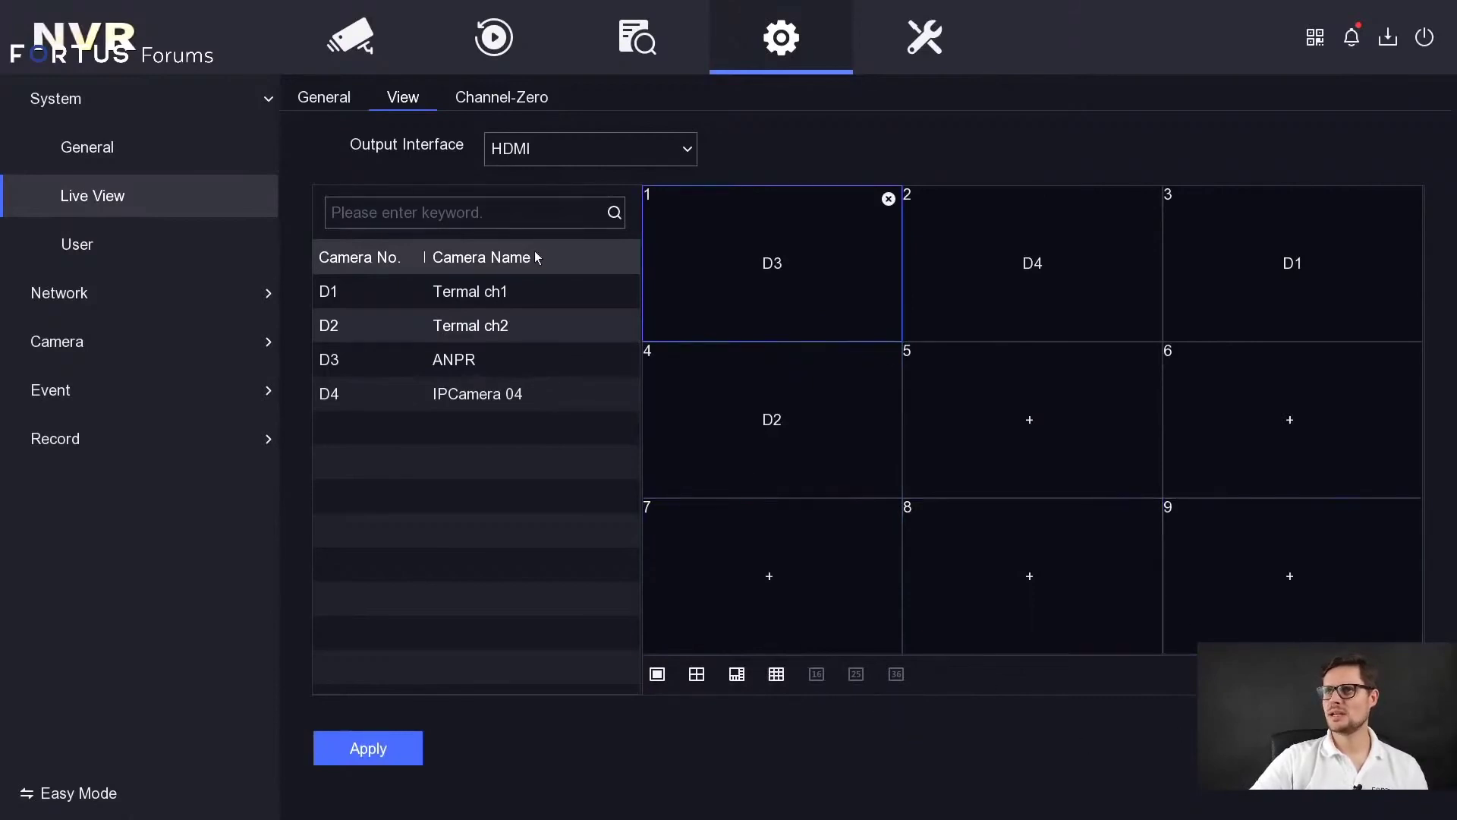
pyautogui.click(545, 148)
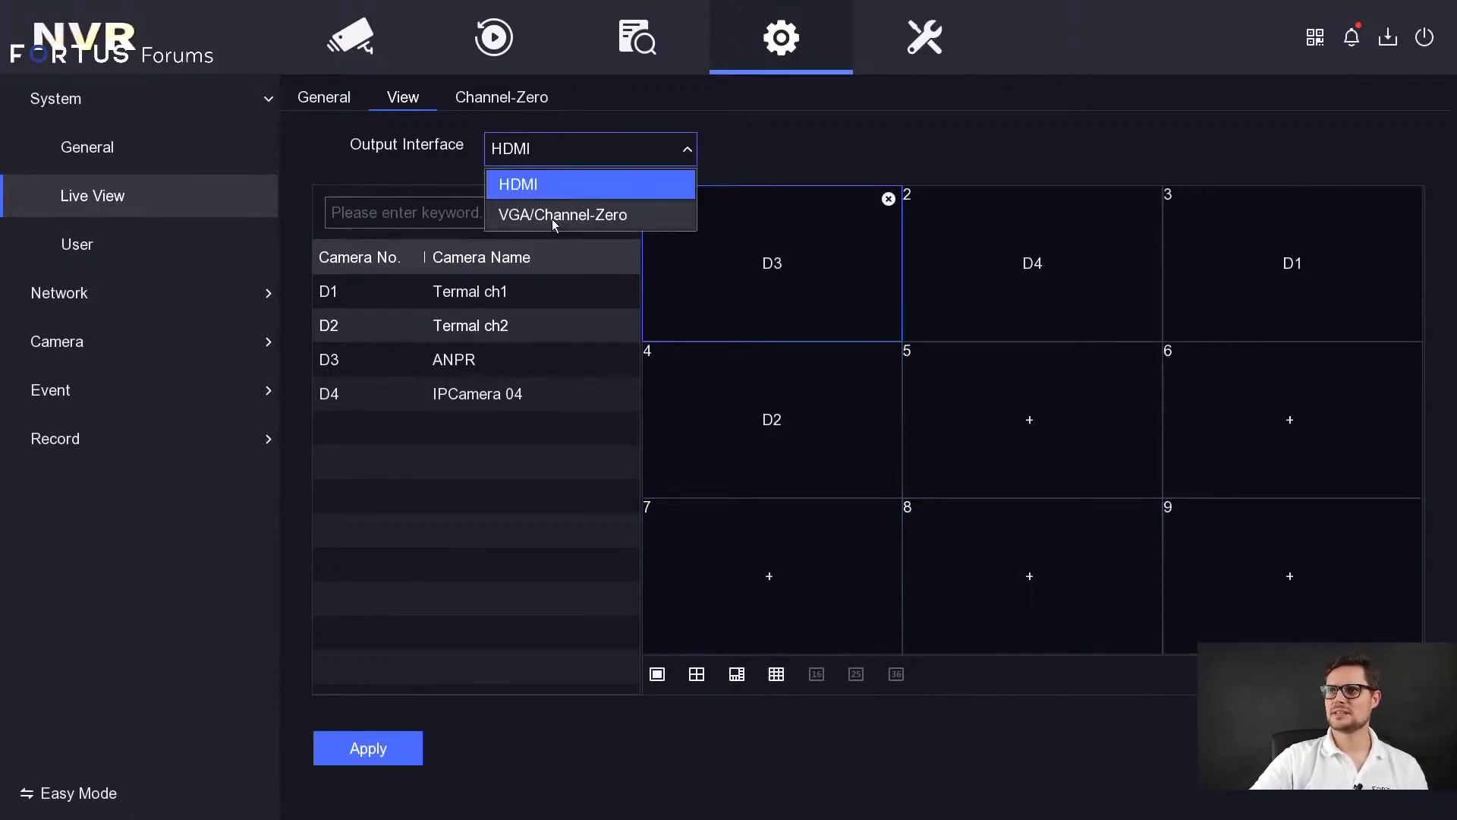
pyautogui.click(552, 217)
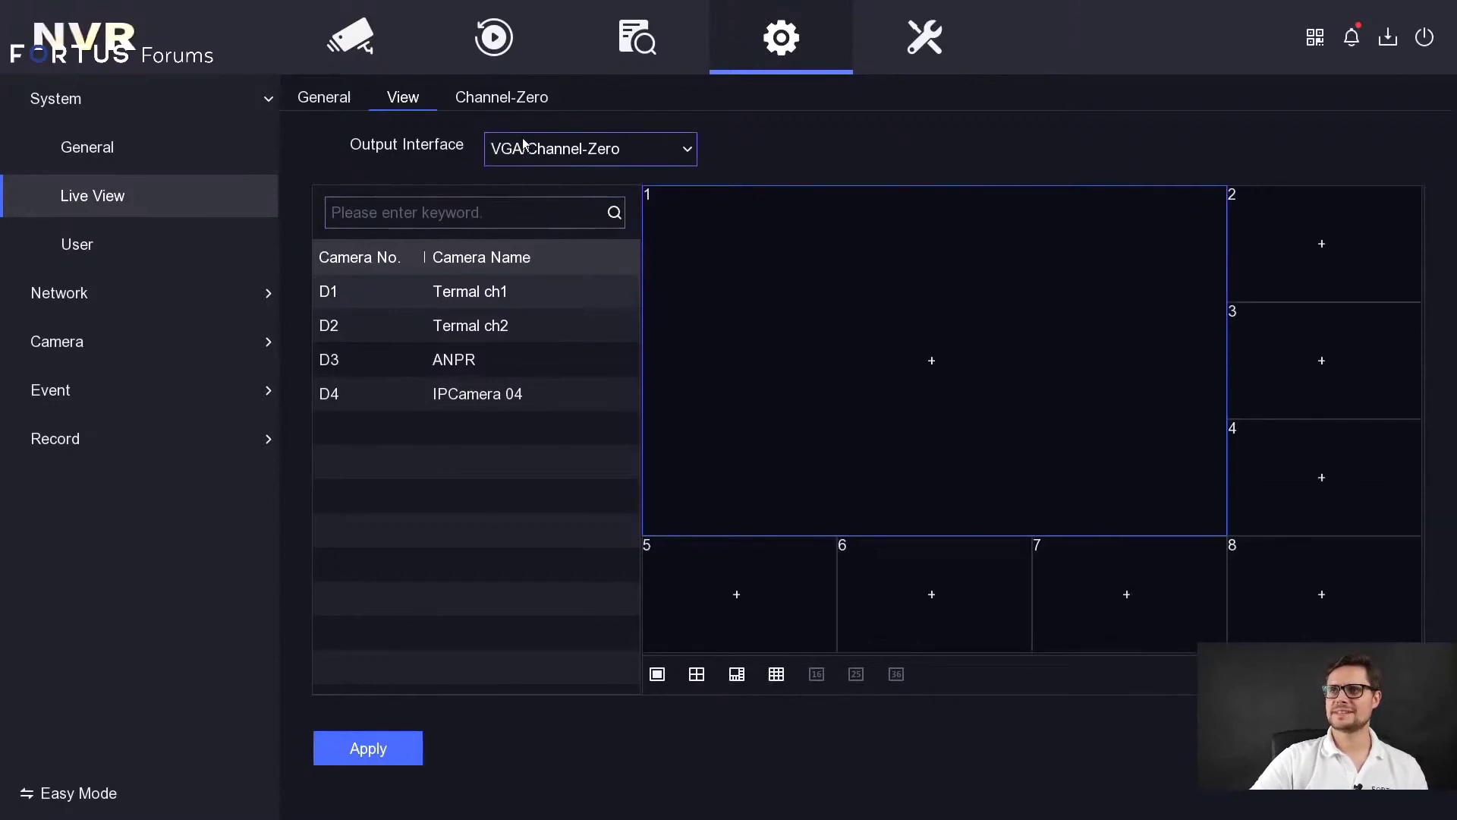
# Look over the Channel-Zero settings, then return to the general live view settings
pyautogui.click(495, 97)
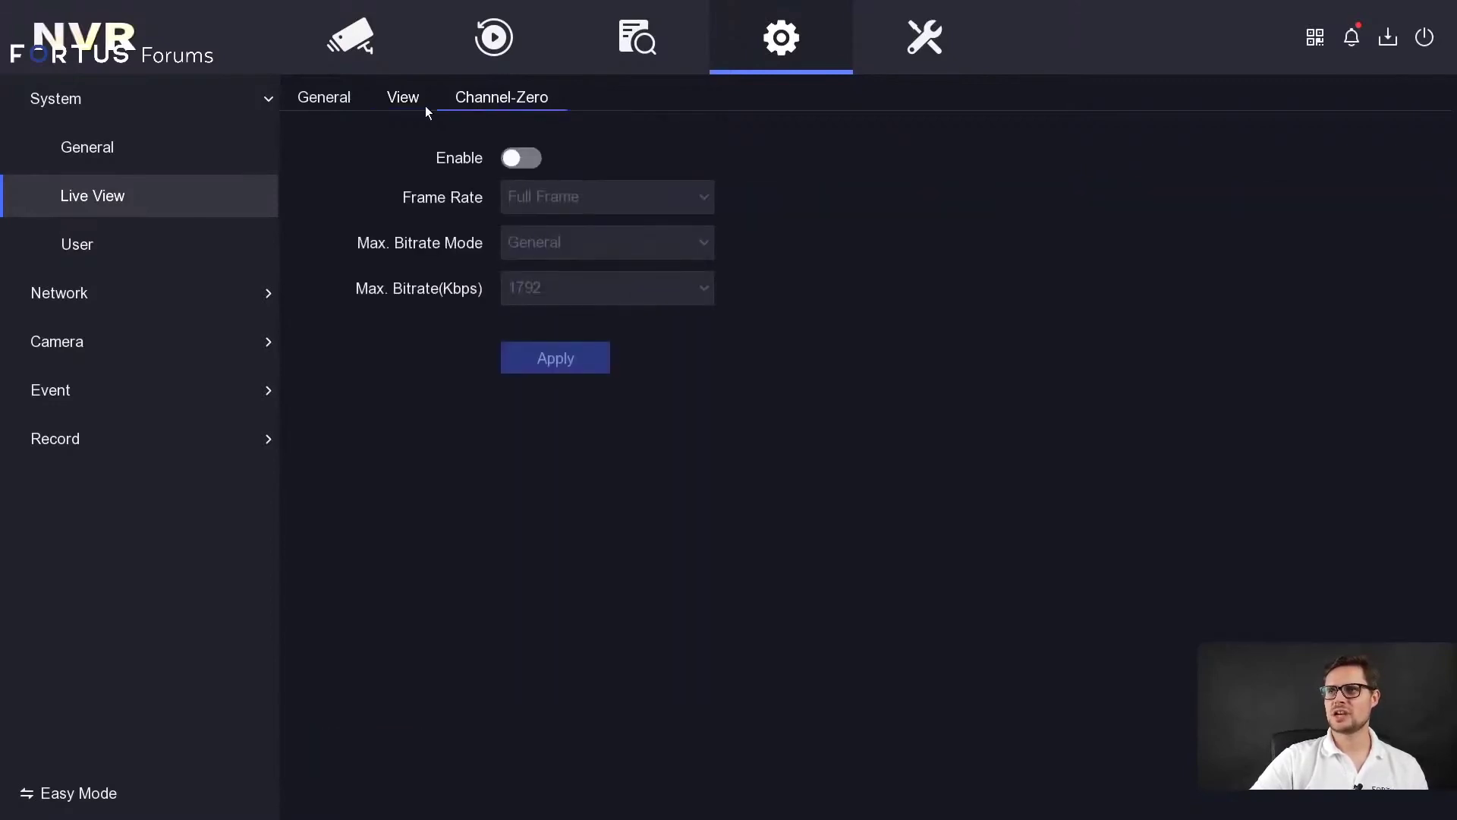
pyautogui.click(406, 105)
pyautogui.click(507, 88)
pyautogui.click(326, 111)
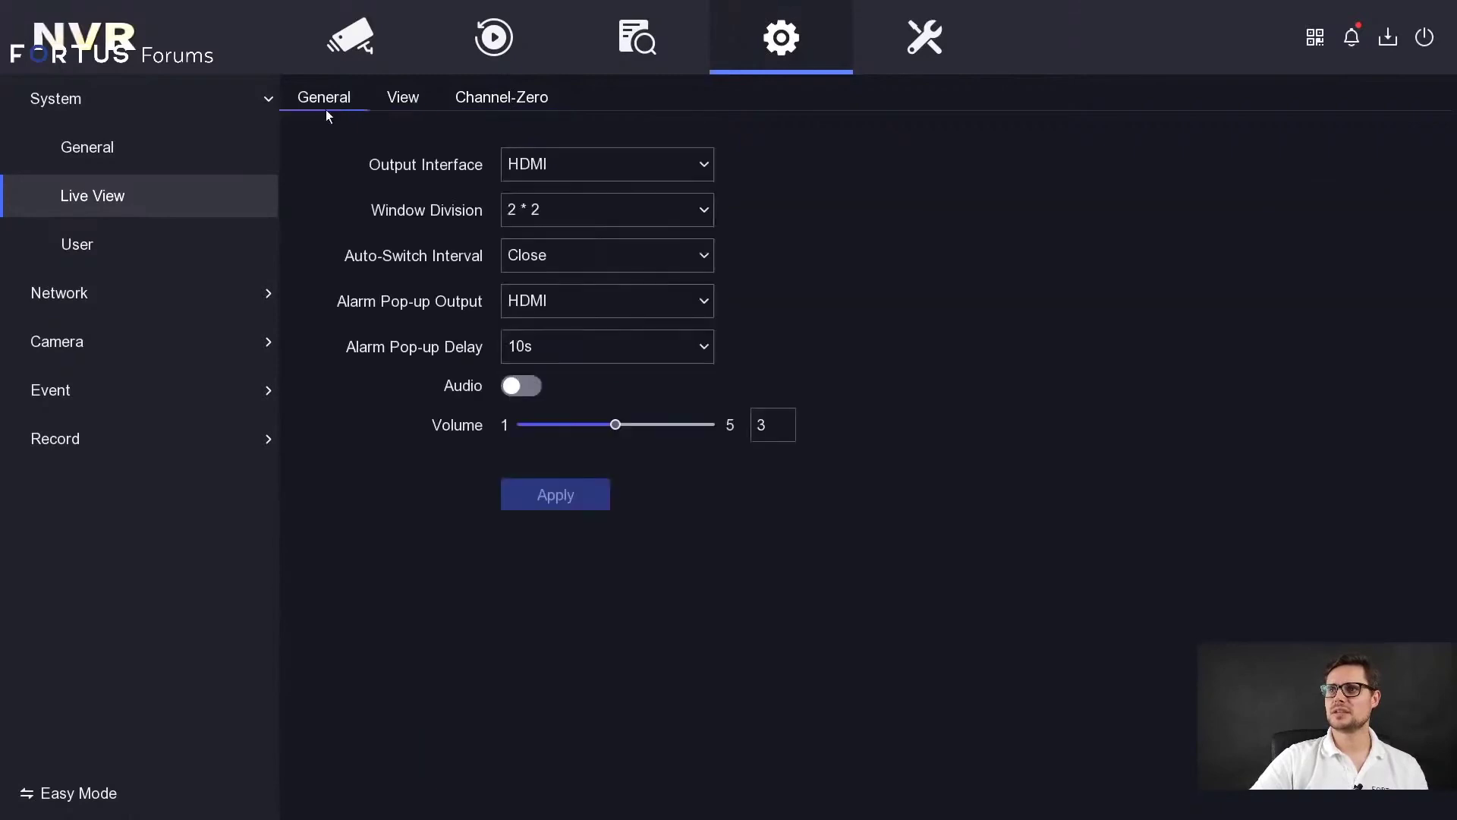
# Browse the user list and the network email, platform access and TCP/IP settings, then return to the general system settings
pyautogui.click(132, 243)
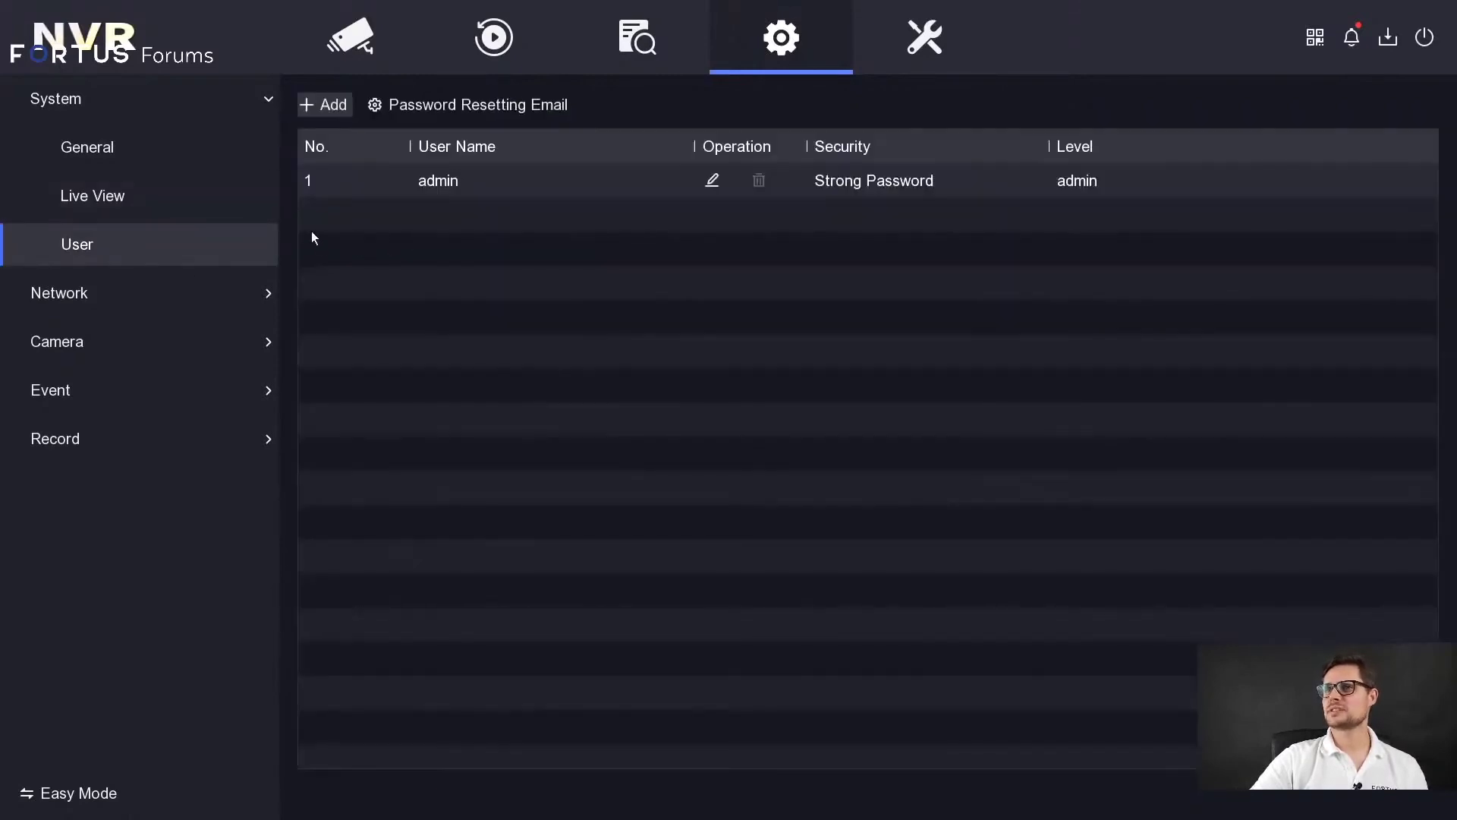
pyautogui.click(168, 293)
pyautogui.click(183, 244)
pyautogui.click(189, 298)
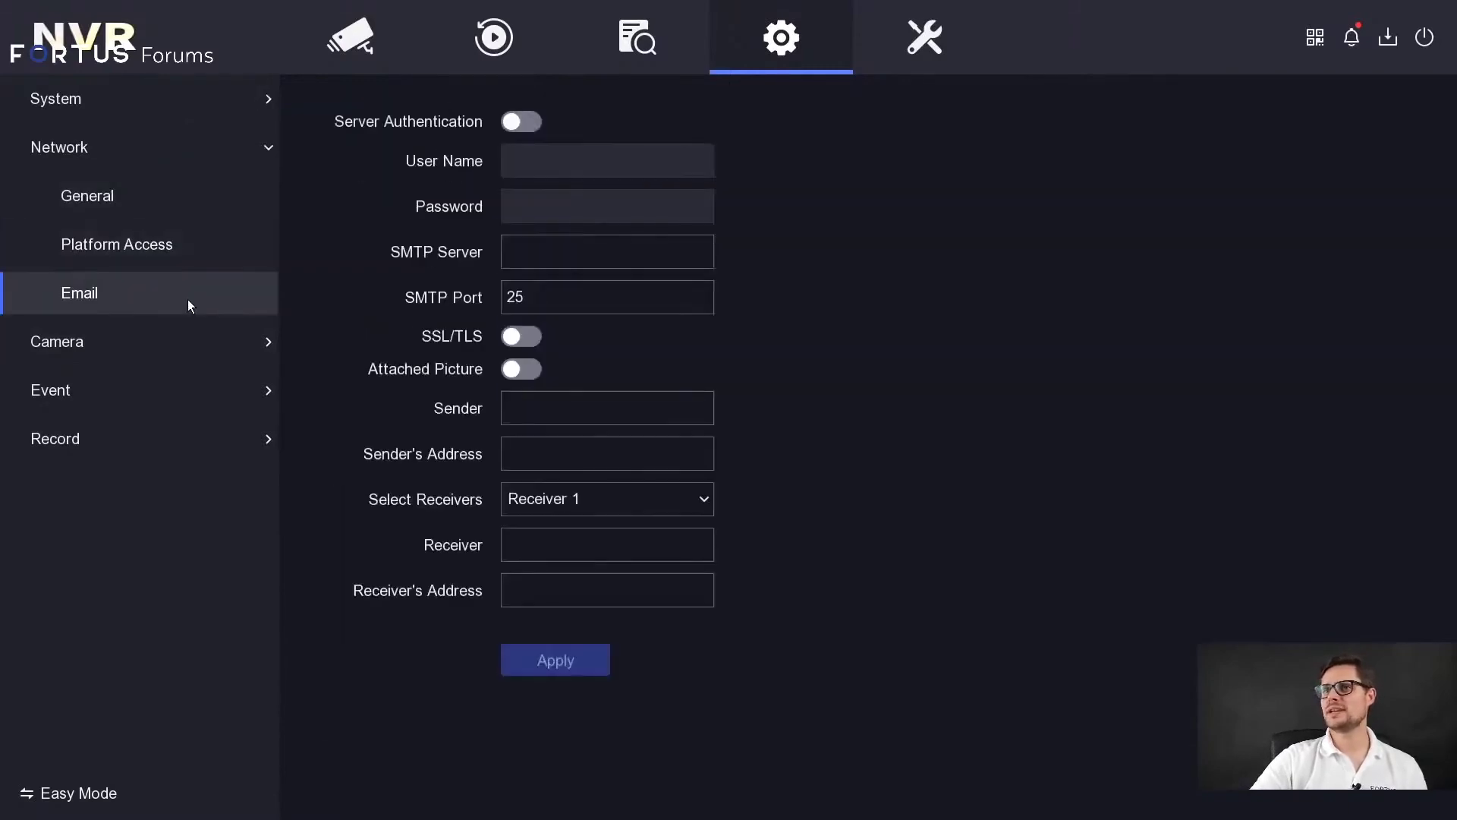
pyautogui.click(168, 195)
pyautogui.click(153, 157)
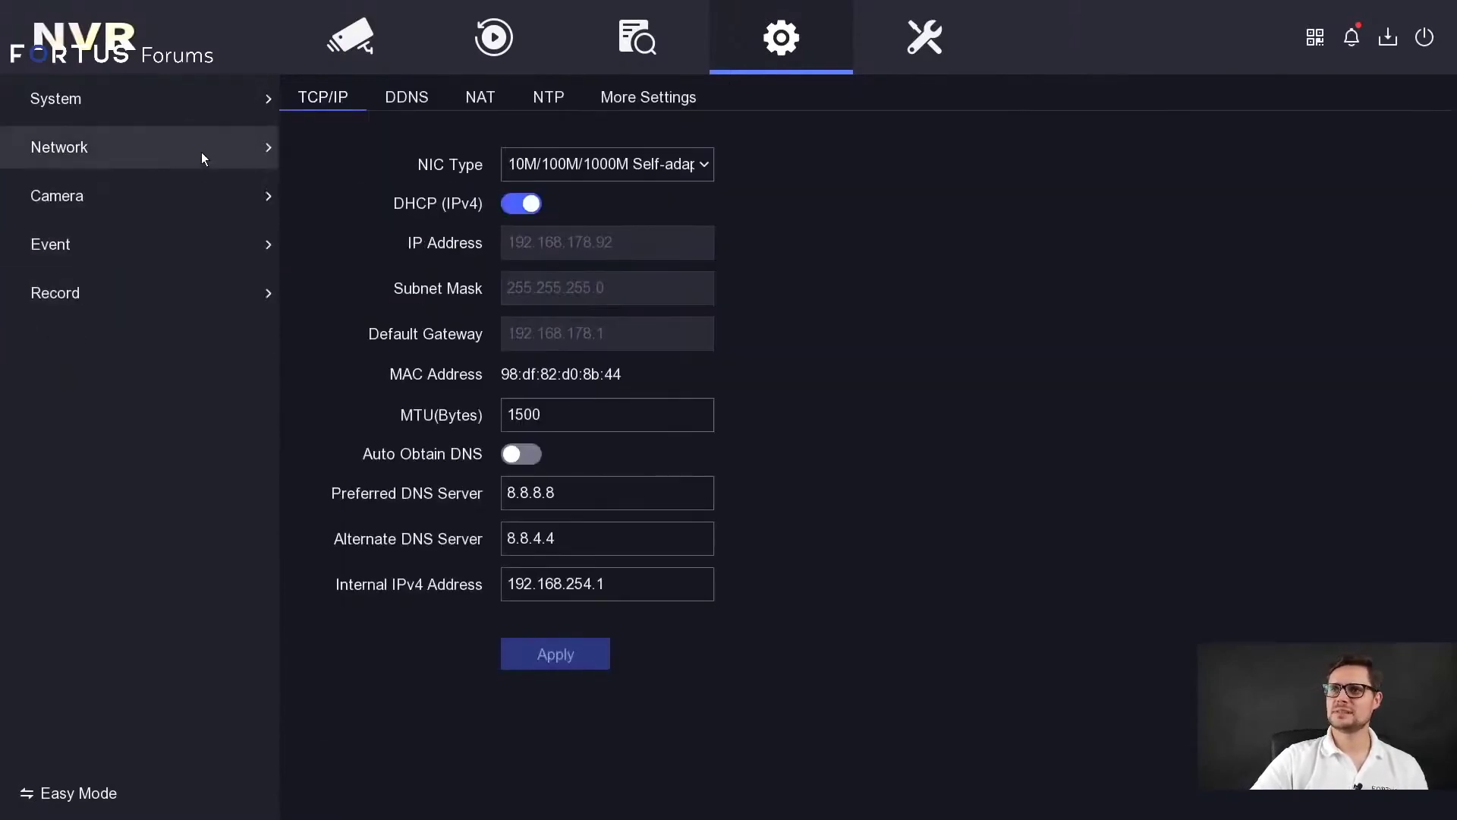
pyautogui.click(194, 97)
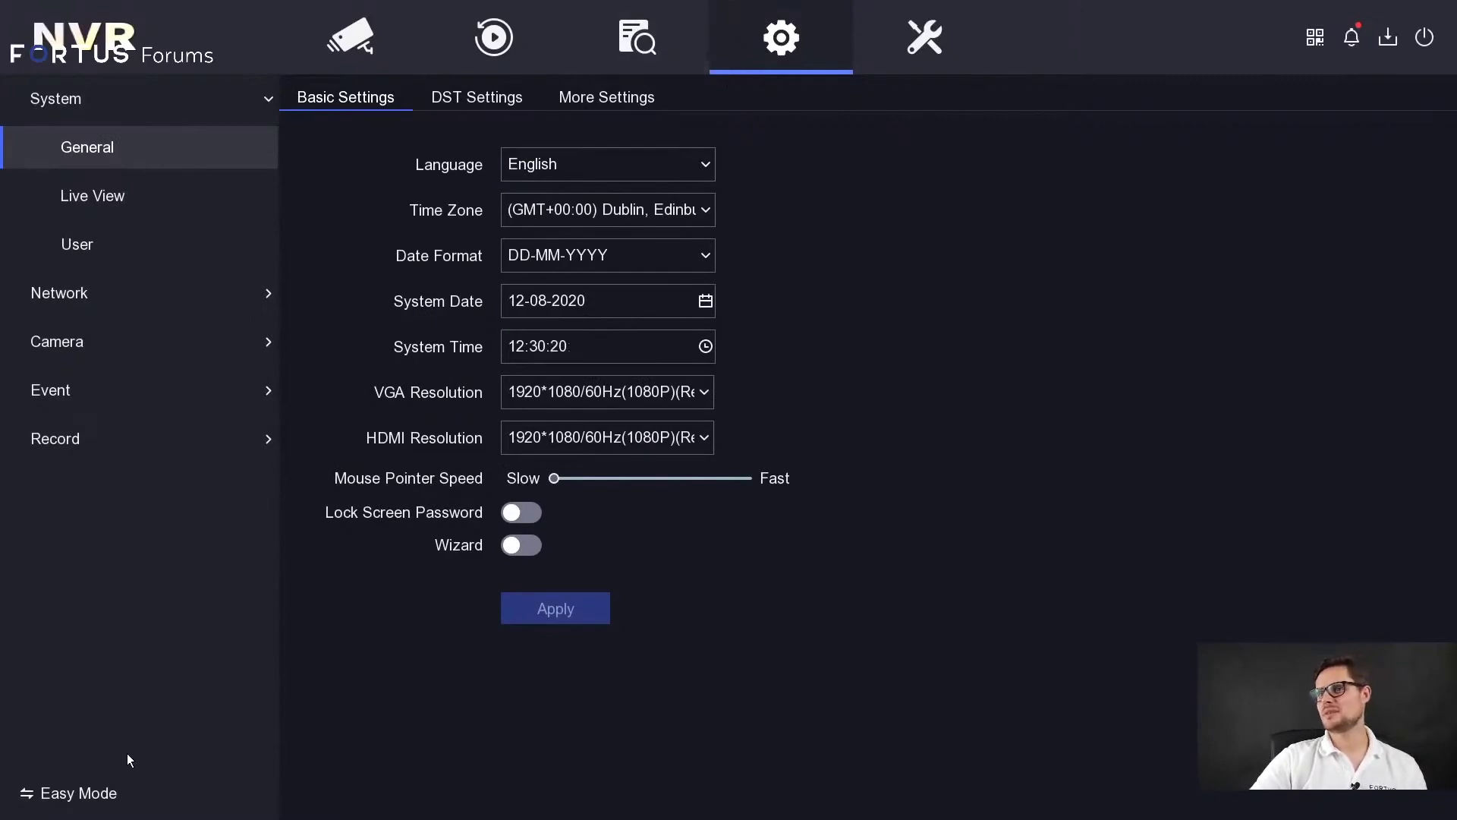
# Compare the Easy Mode and Expert Mode configuration menus, finishing in Easy Mode
pyautogui.click(94, 798)
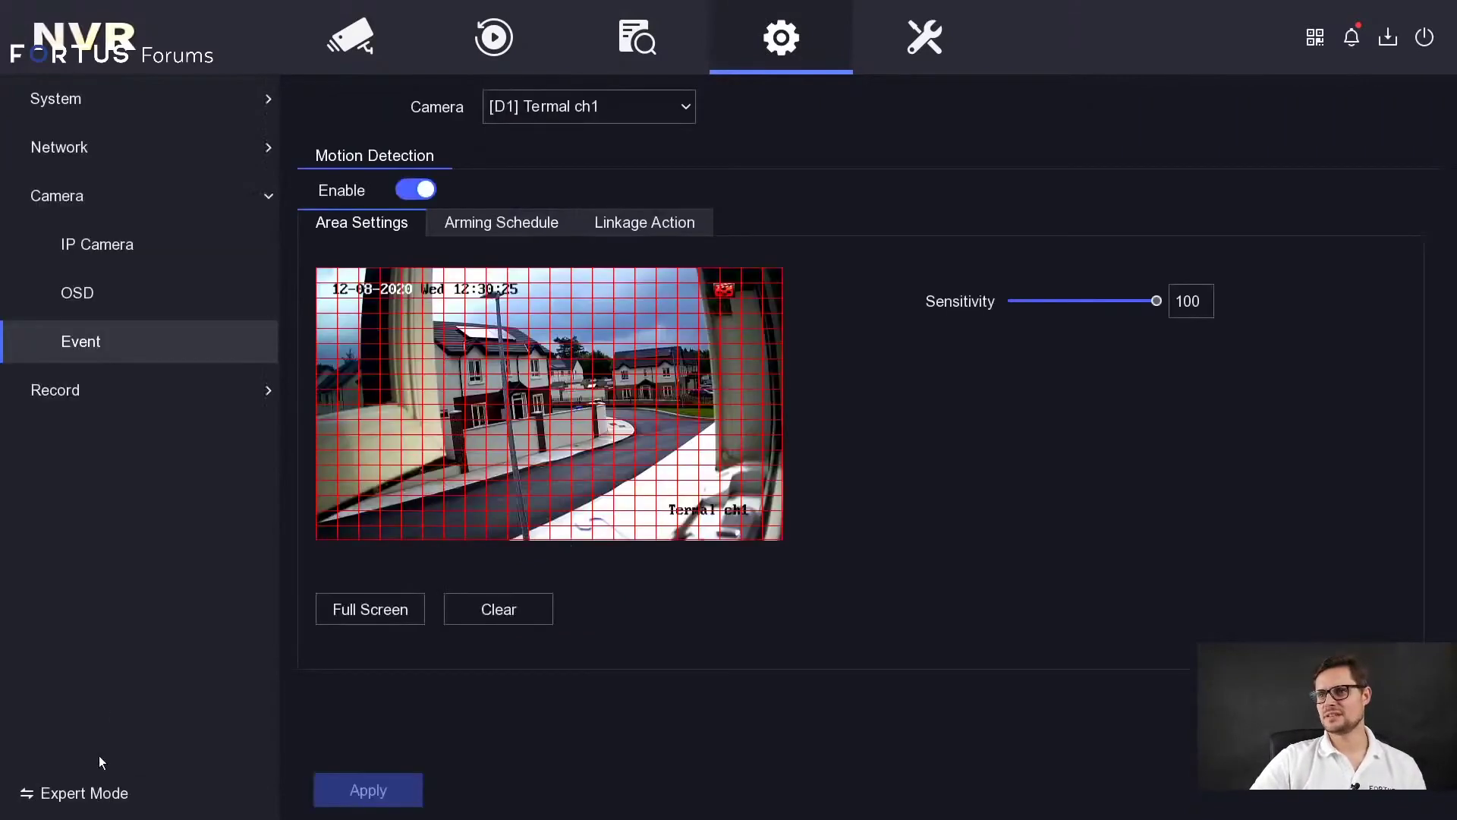
pyautogui.click(96, 805)
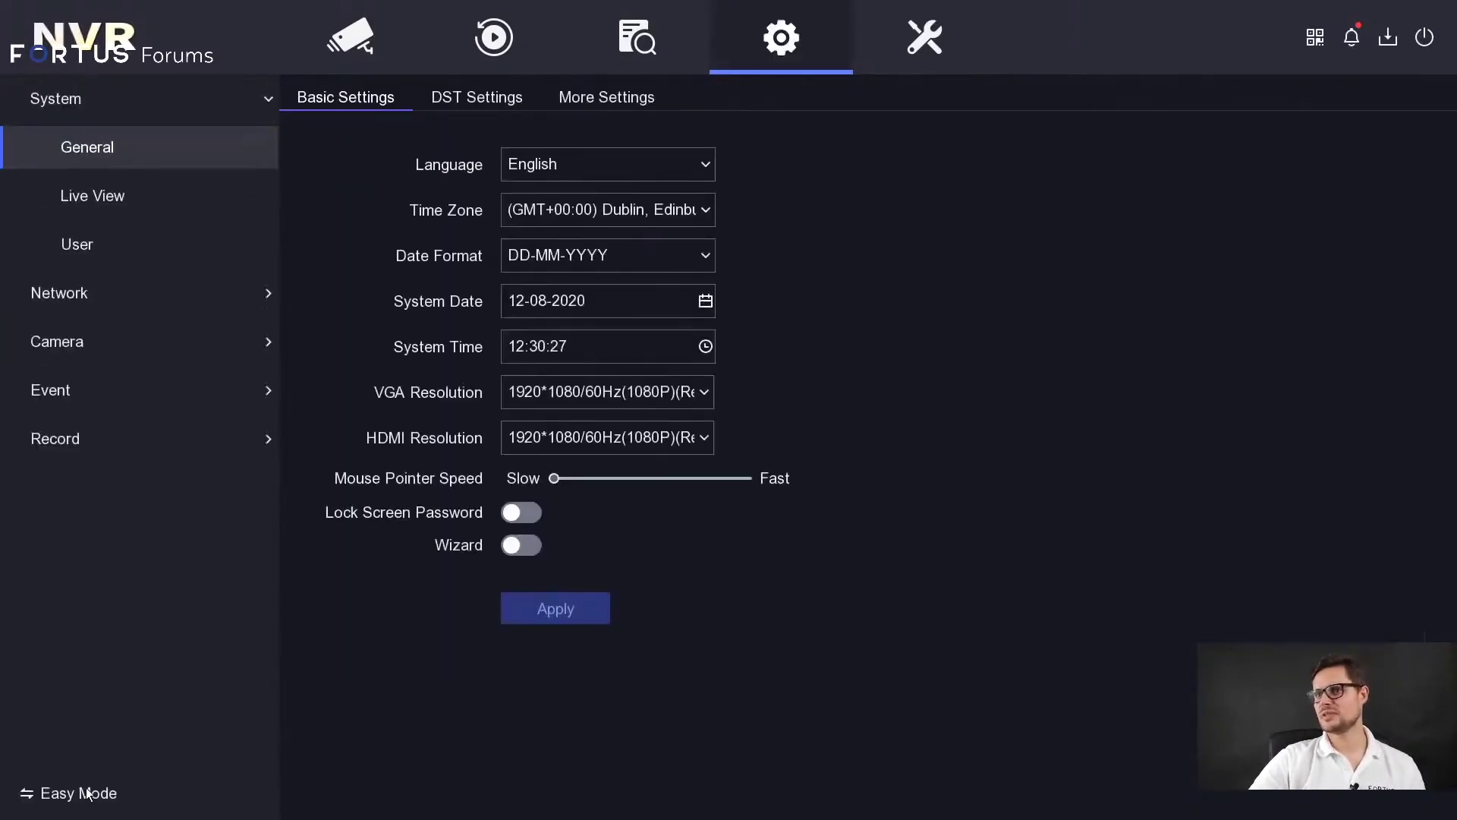
pyautogui.click(94, 794)
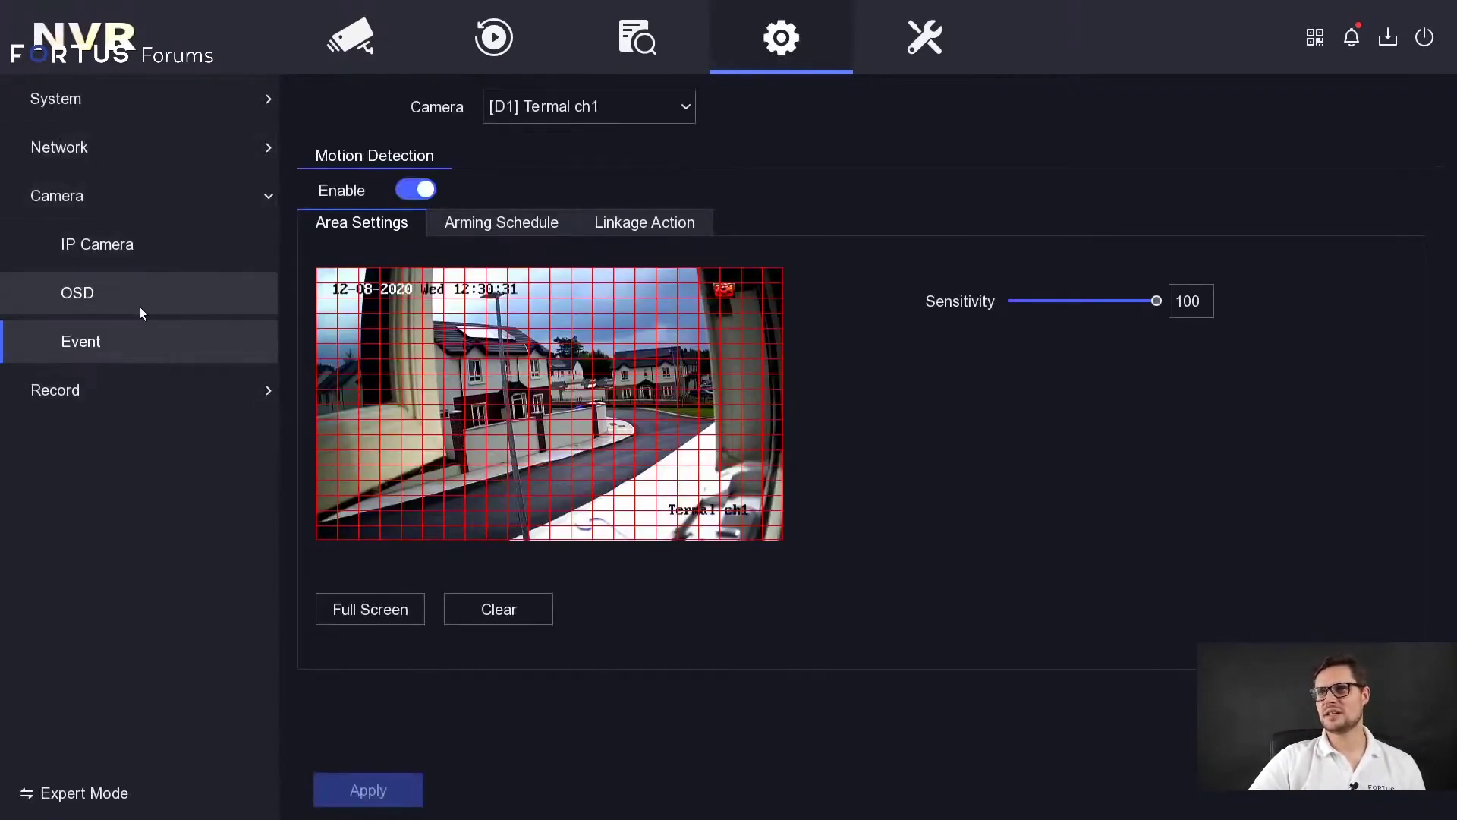
# Check the Easy Mode general network settings and the maintenance page, then return to live view
pyautogui.click(241, 205)
pyautogui.click(262, 150)
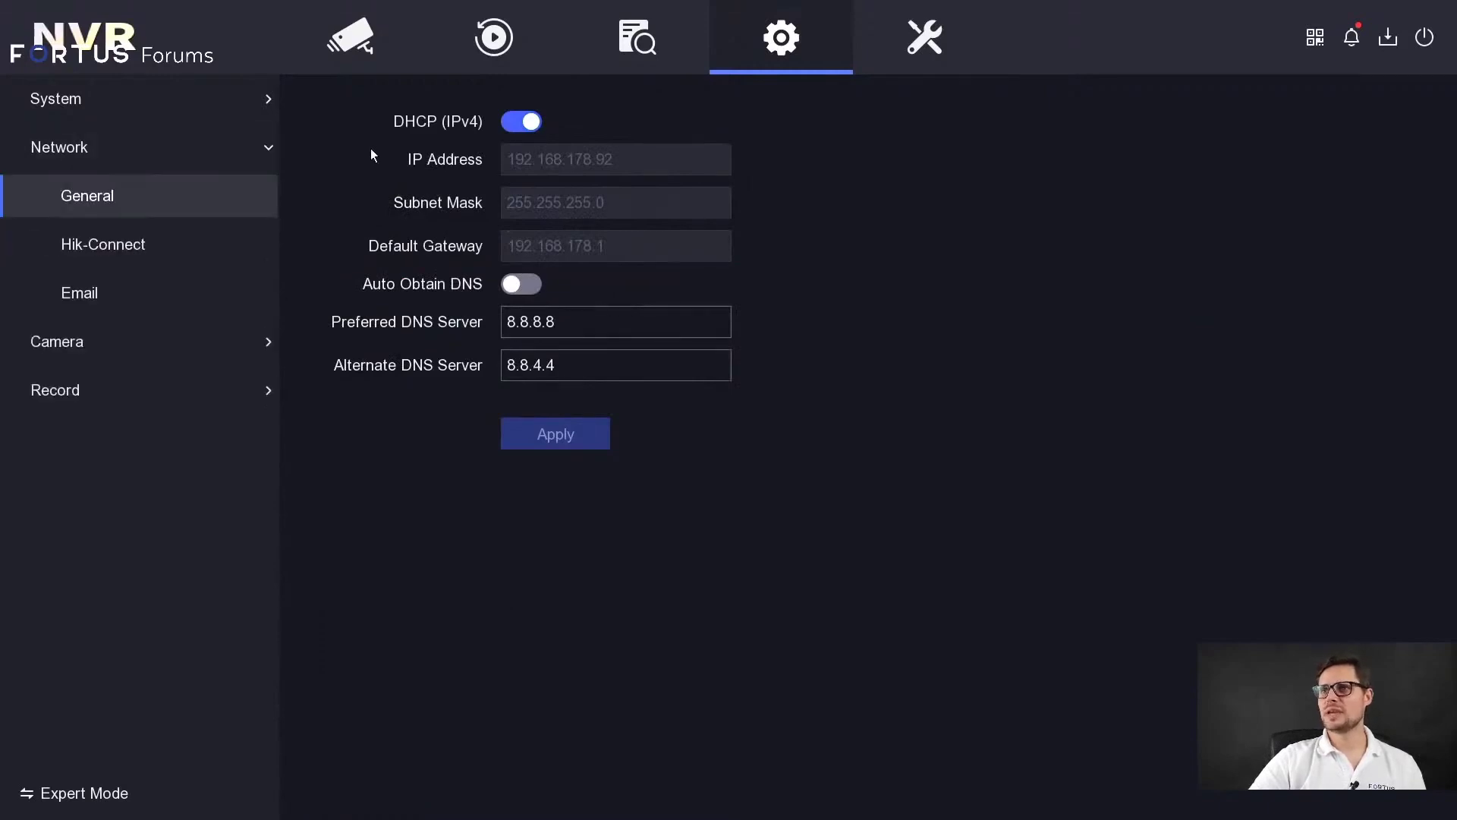
pyautogui.click(941, 31)
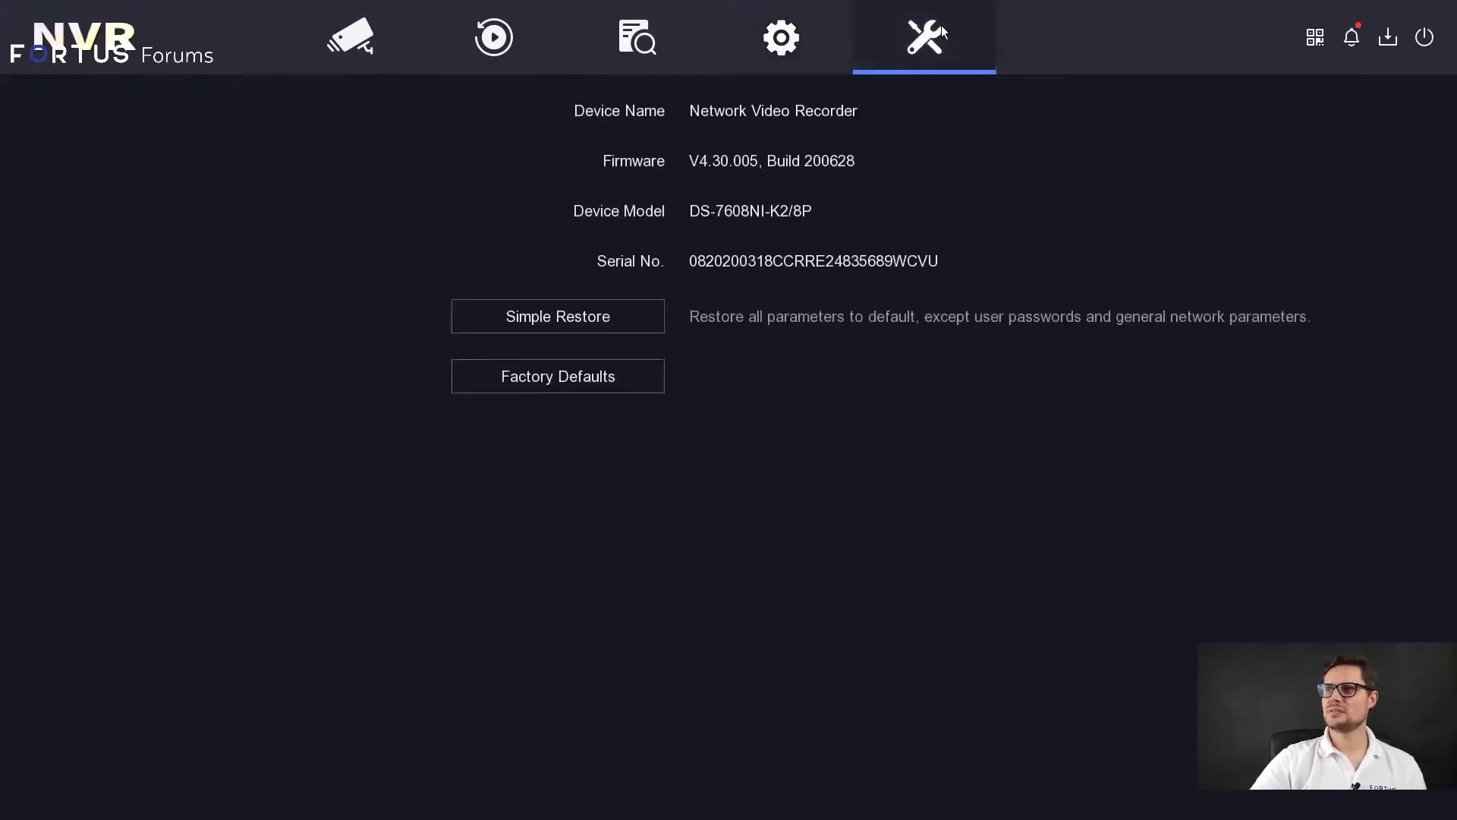
pyautogui.click(357, 32)
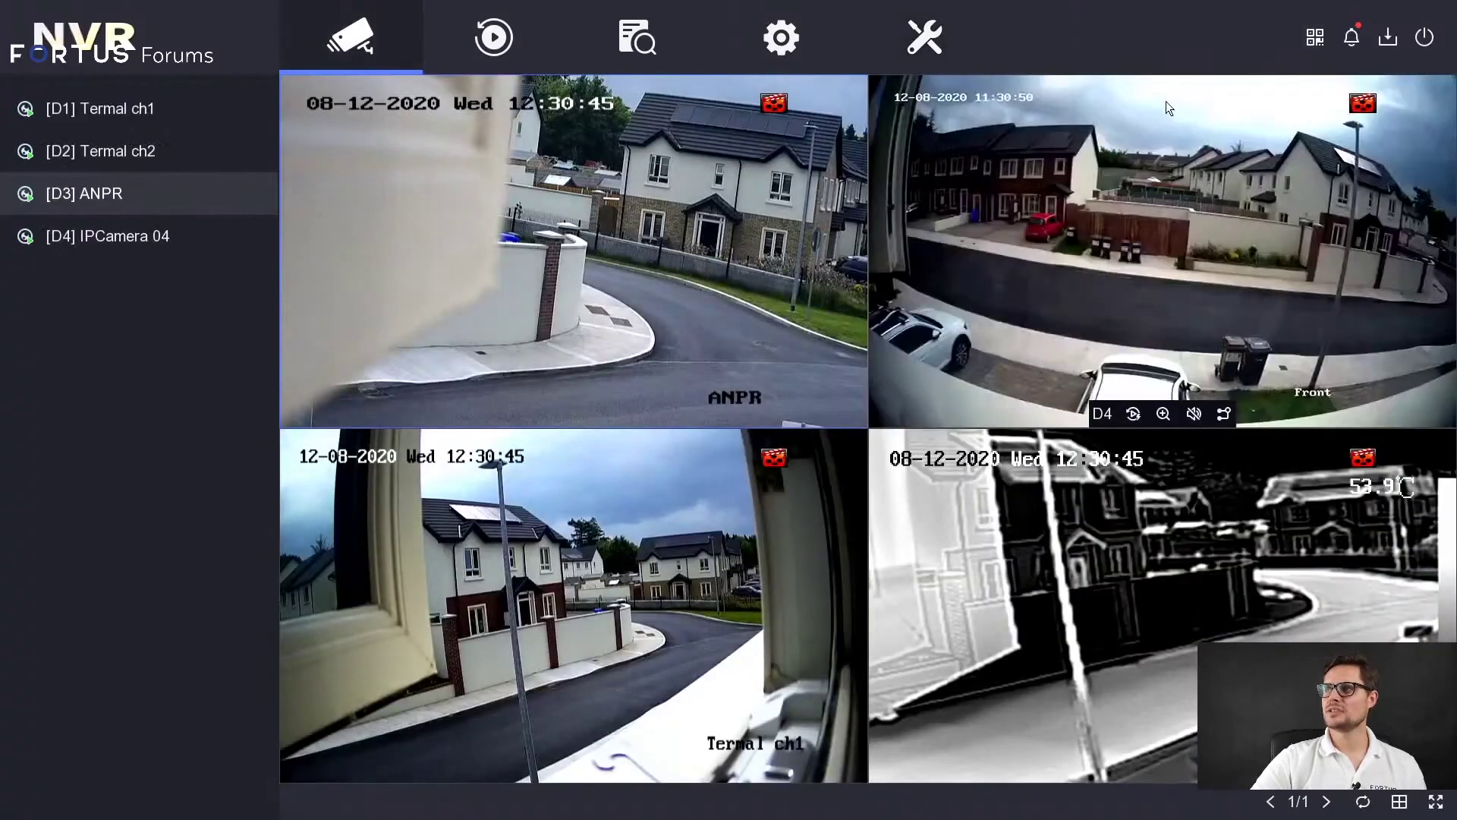
# Enable Hik-Connect starting from the QR code display, and accept the Service Terms and Privacy Statement
pyautogui.click(1307, 44)
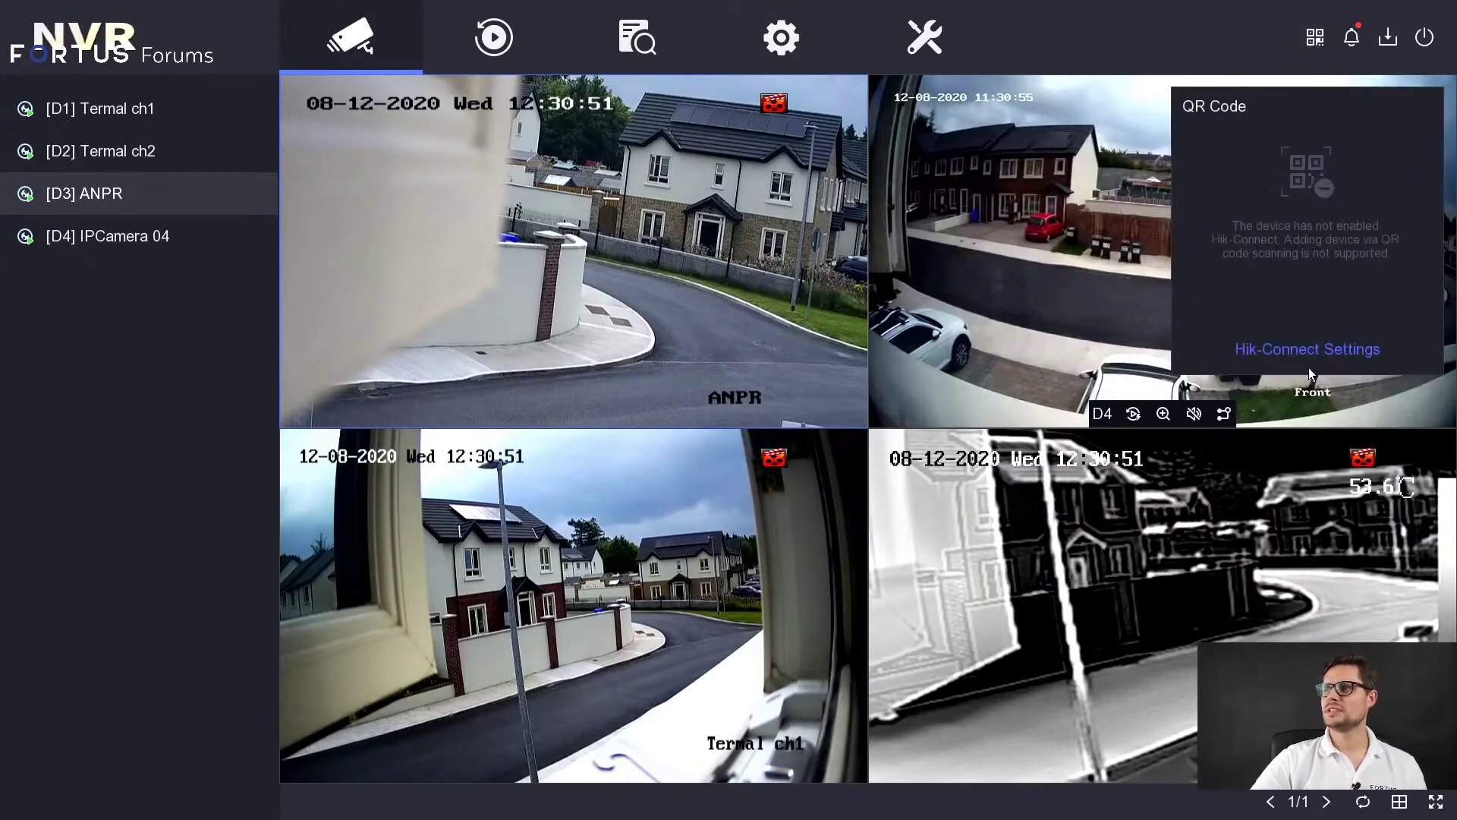
pyautogui.click(1309, 350)
pyautogui.click(575, 273)
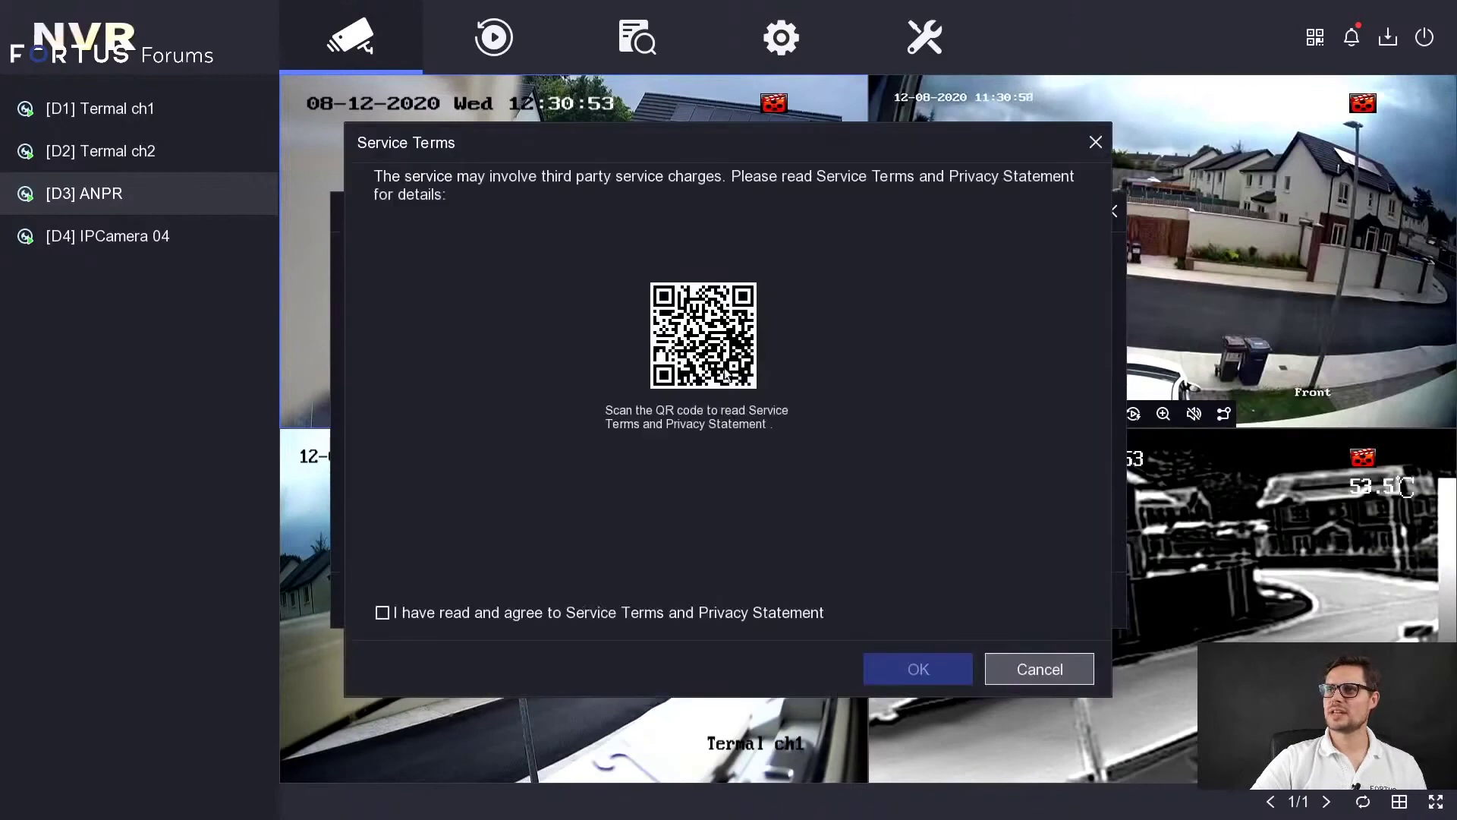
pyautogui.click(449, 615)
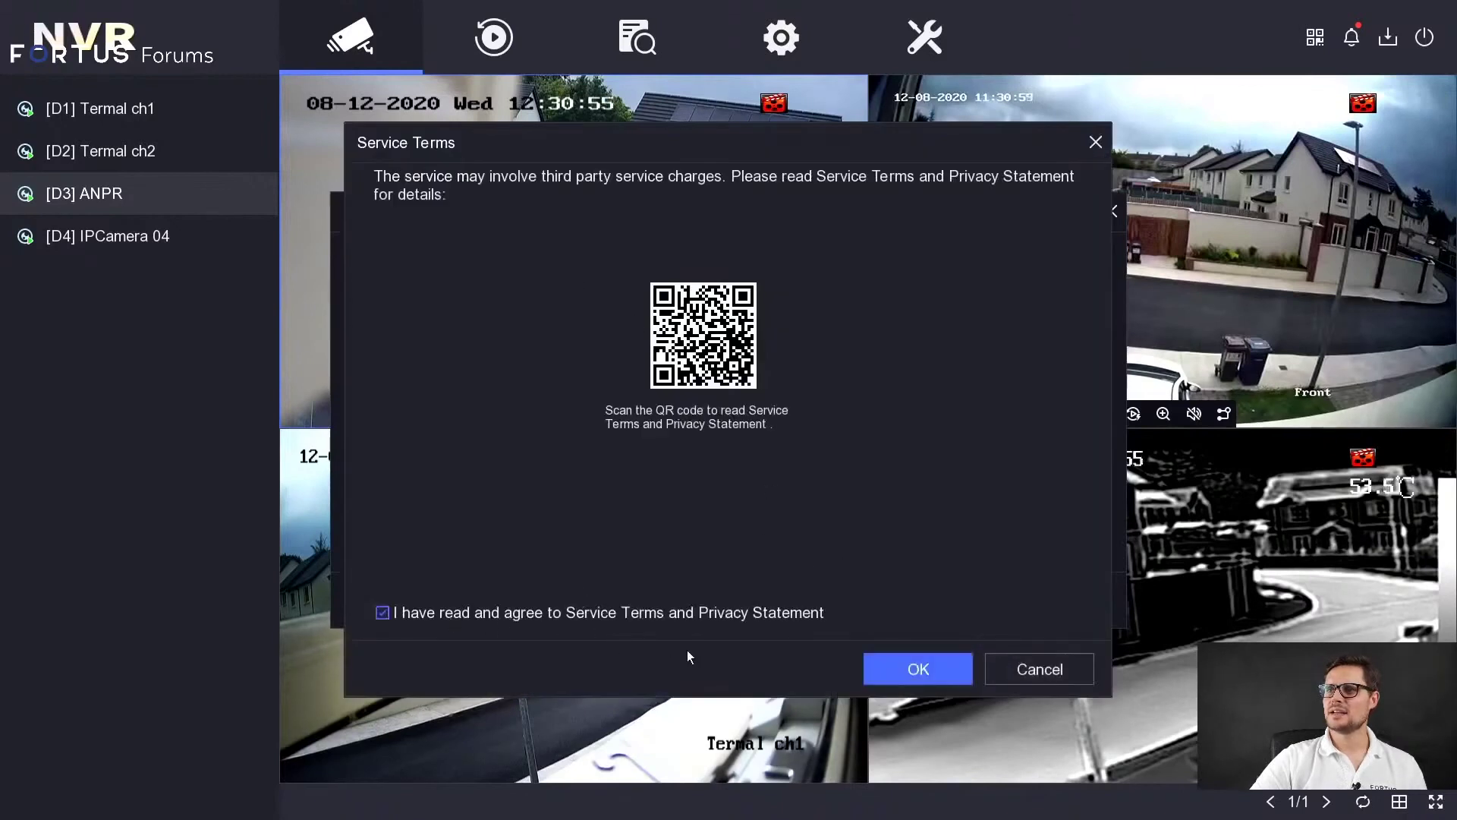
pyautogui.click(914, 669)
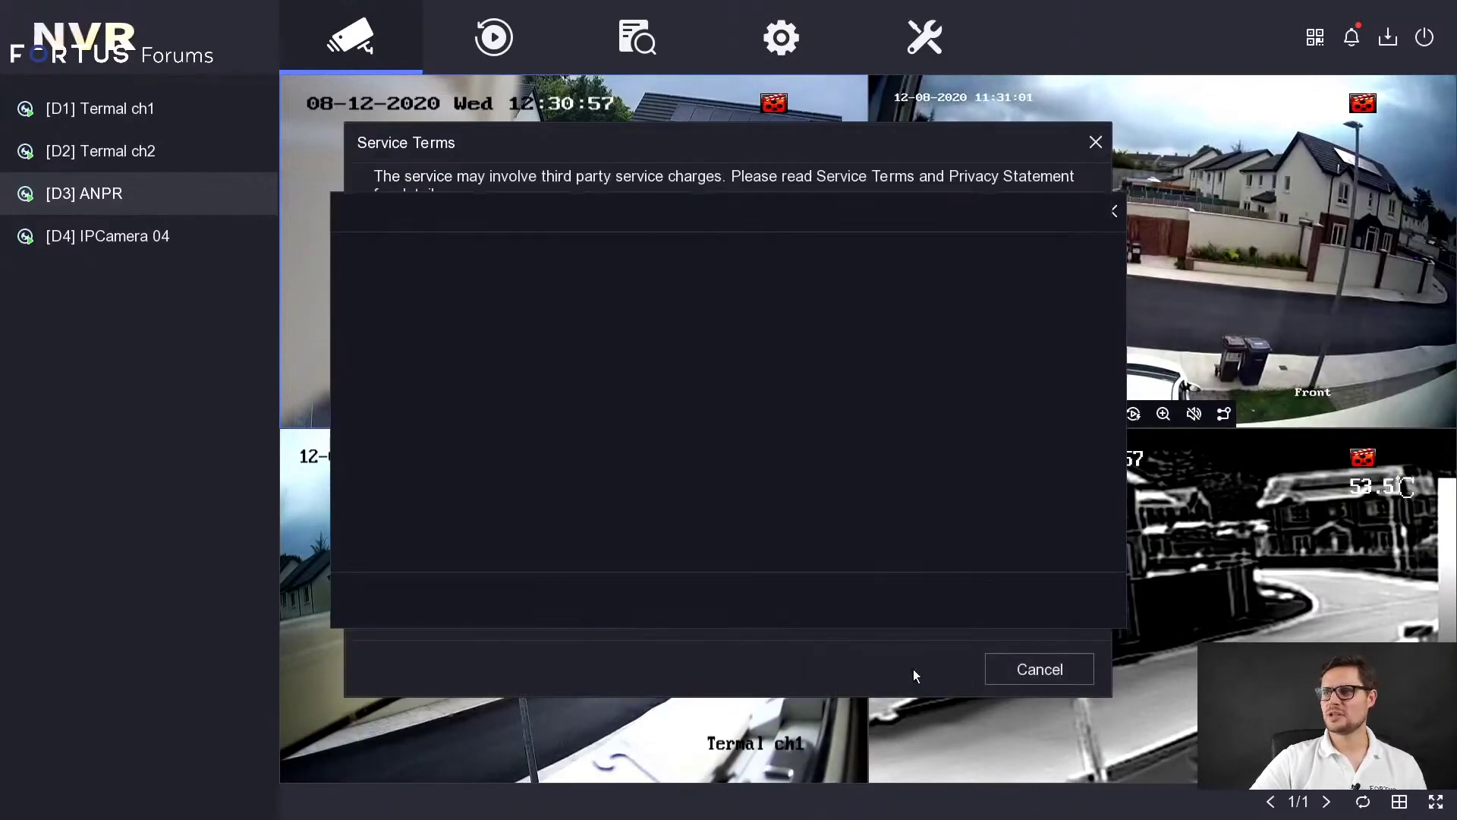
# Turn on Time Sync for Hik-Connect, apply the settings and close the dialog
pyautogui.click(578, 423)
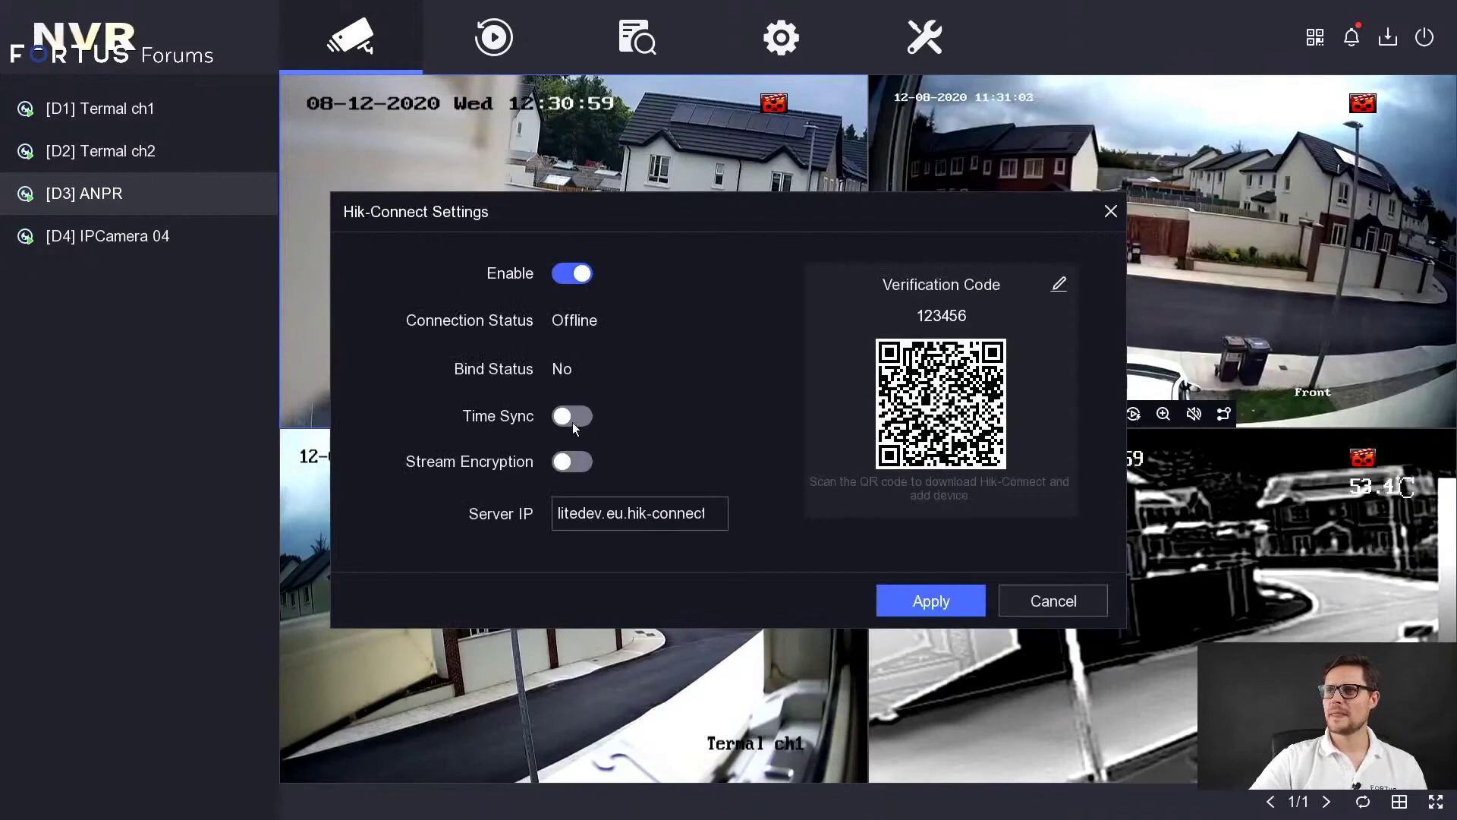
pyautogui.click(907, 603)
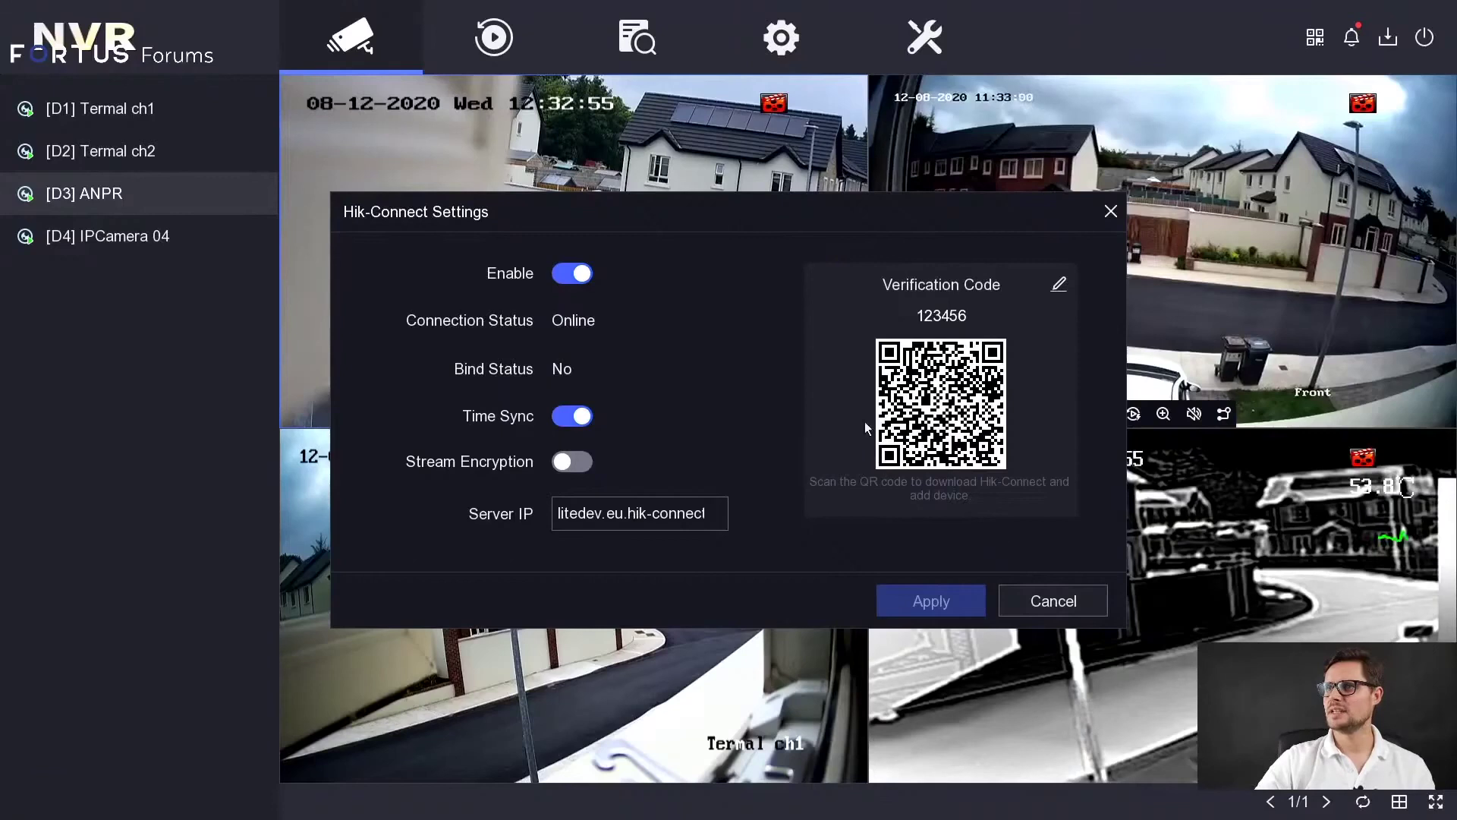
pyautogui.click(1111, 211)
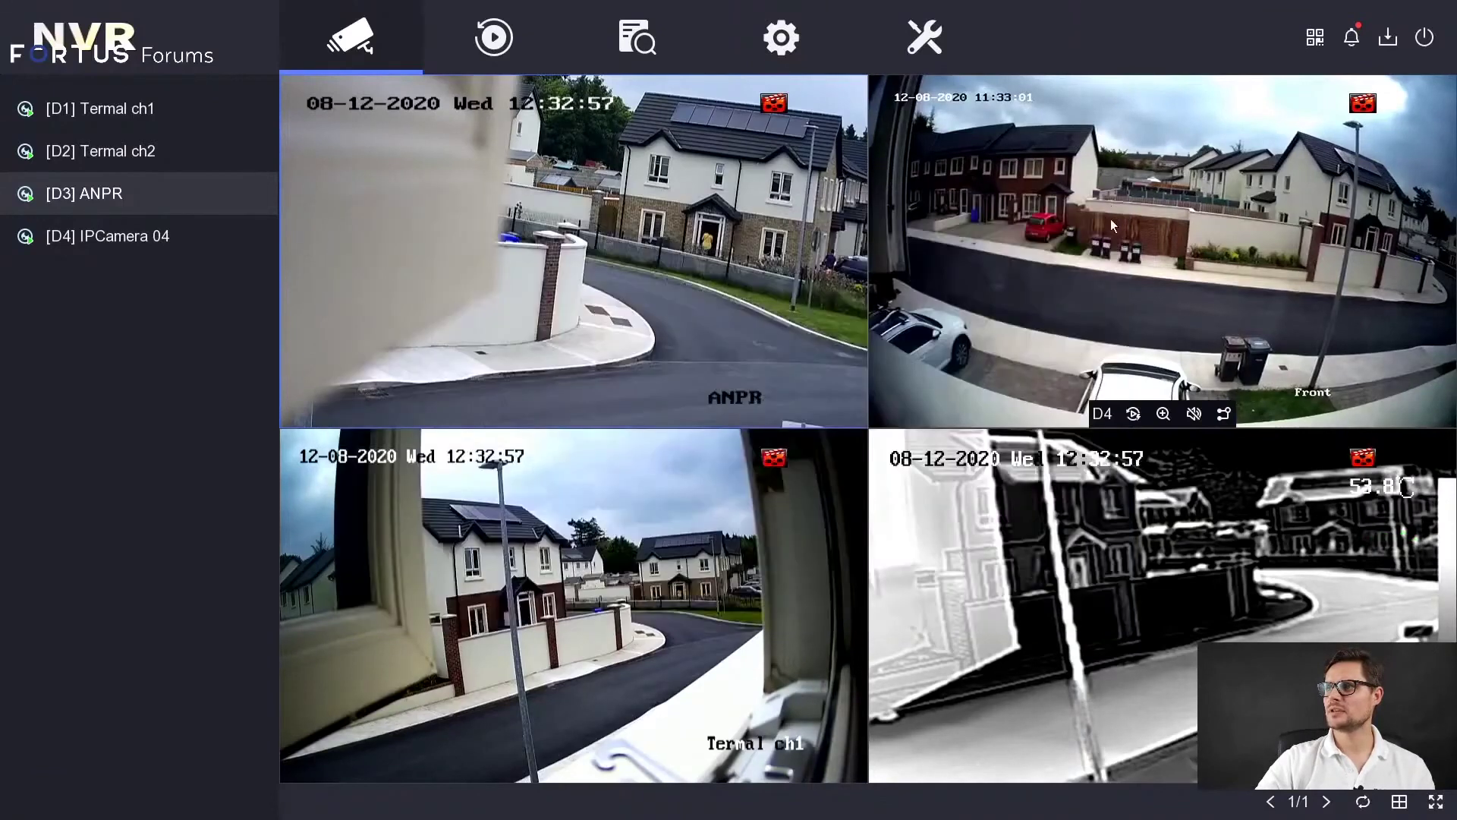
# Display the QR code for adding the device, then check the bind status in the Hik-Connect network settings
pyautogui.click(1315, 37)
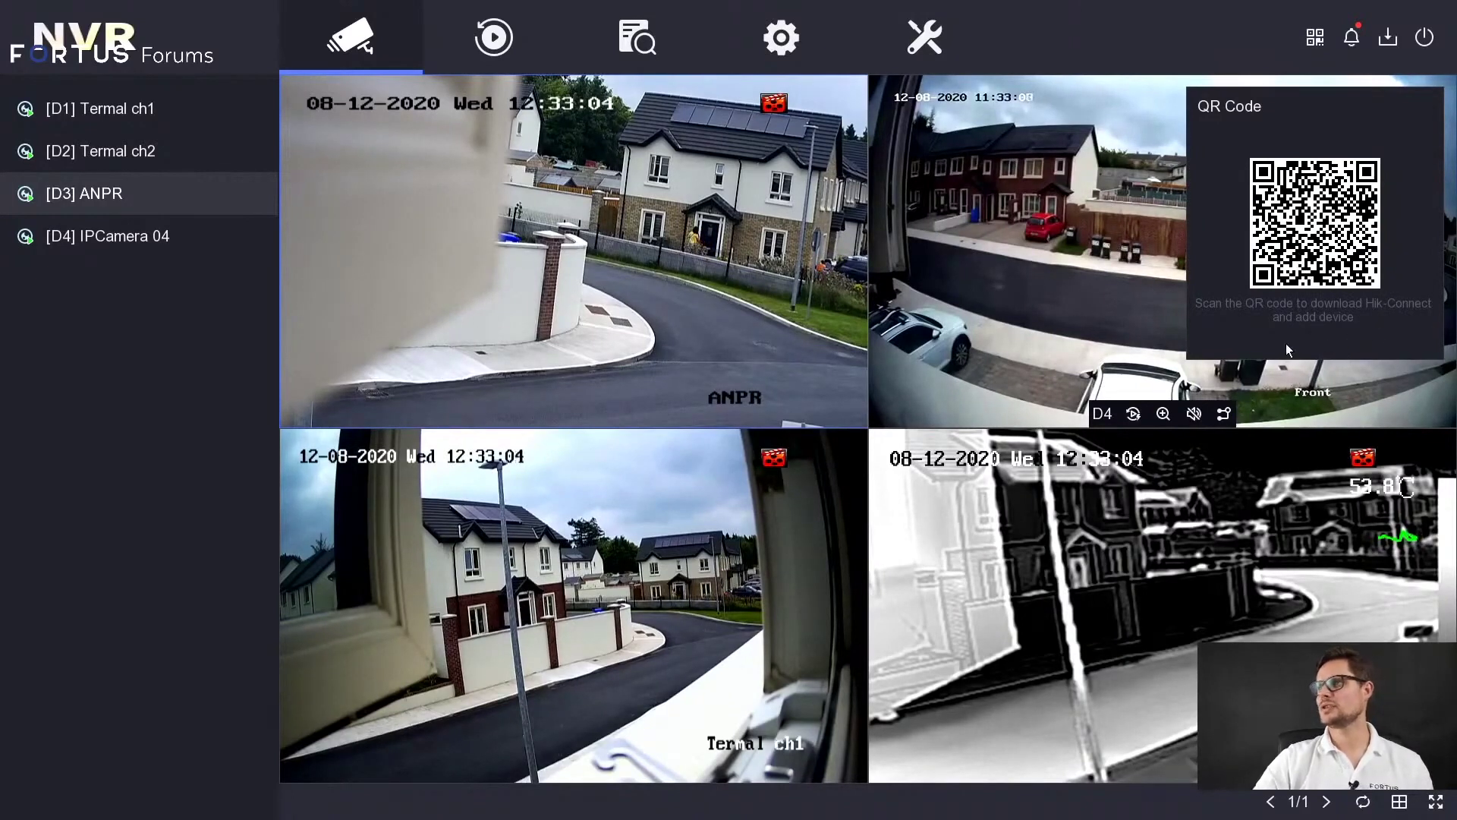
pyautogui.click(1145, 217)
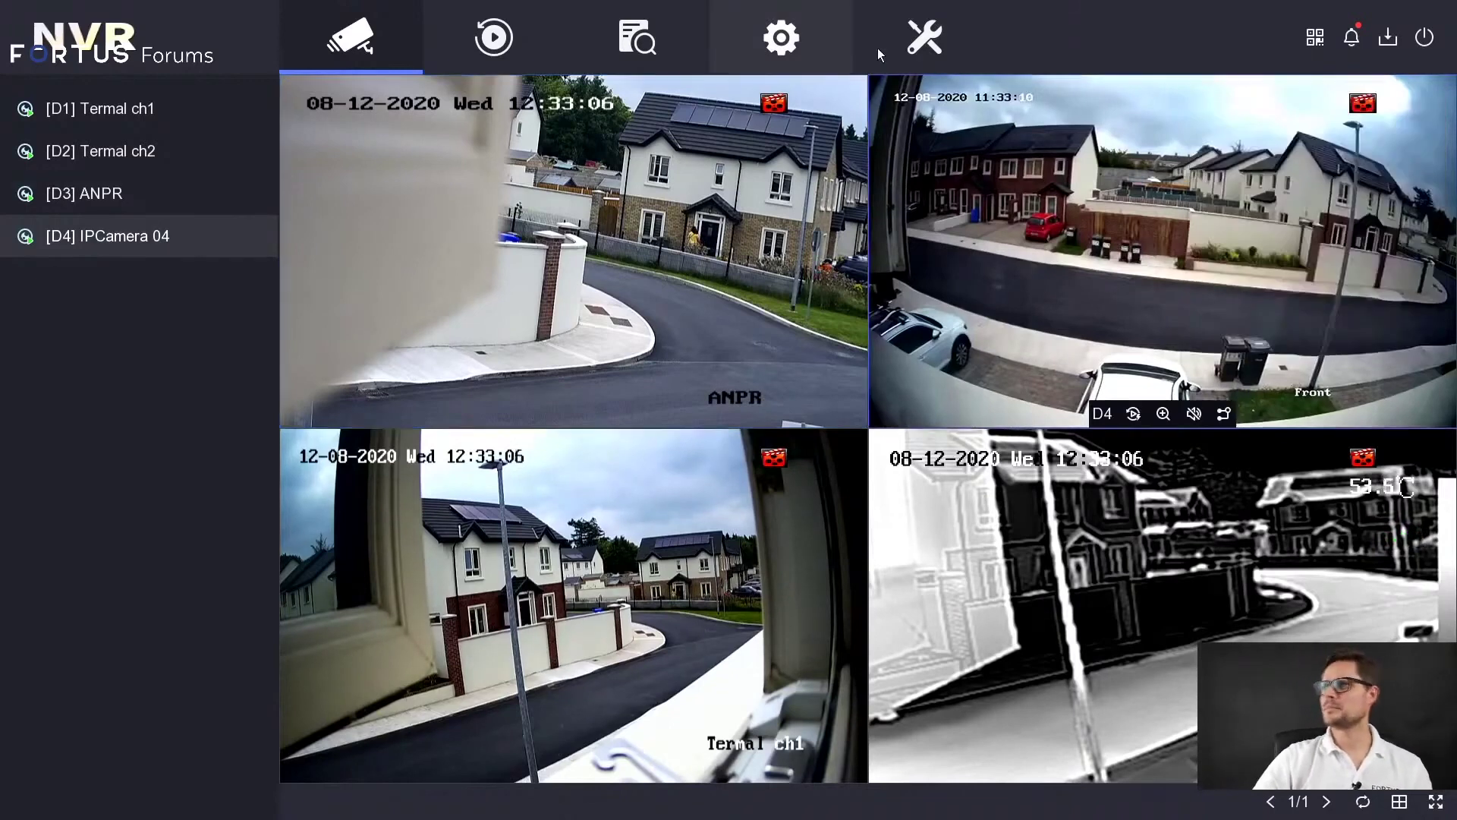
pyautogui.click(789, 41)
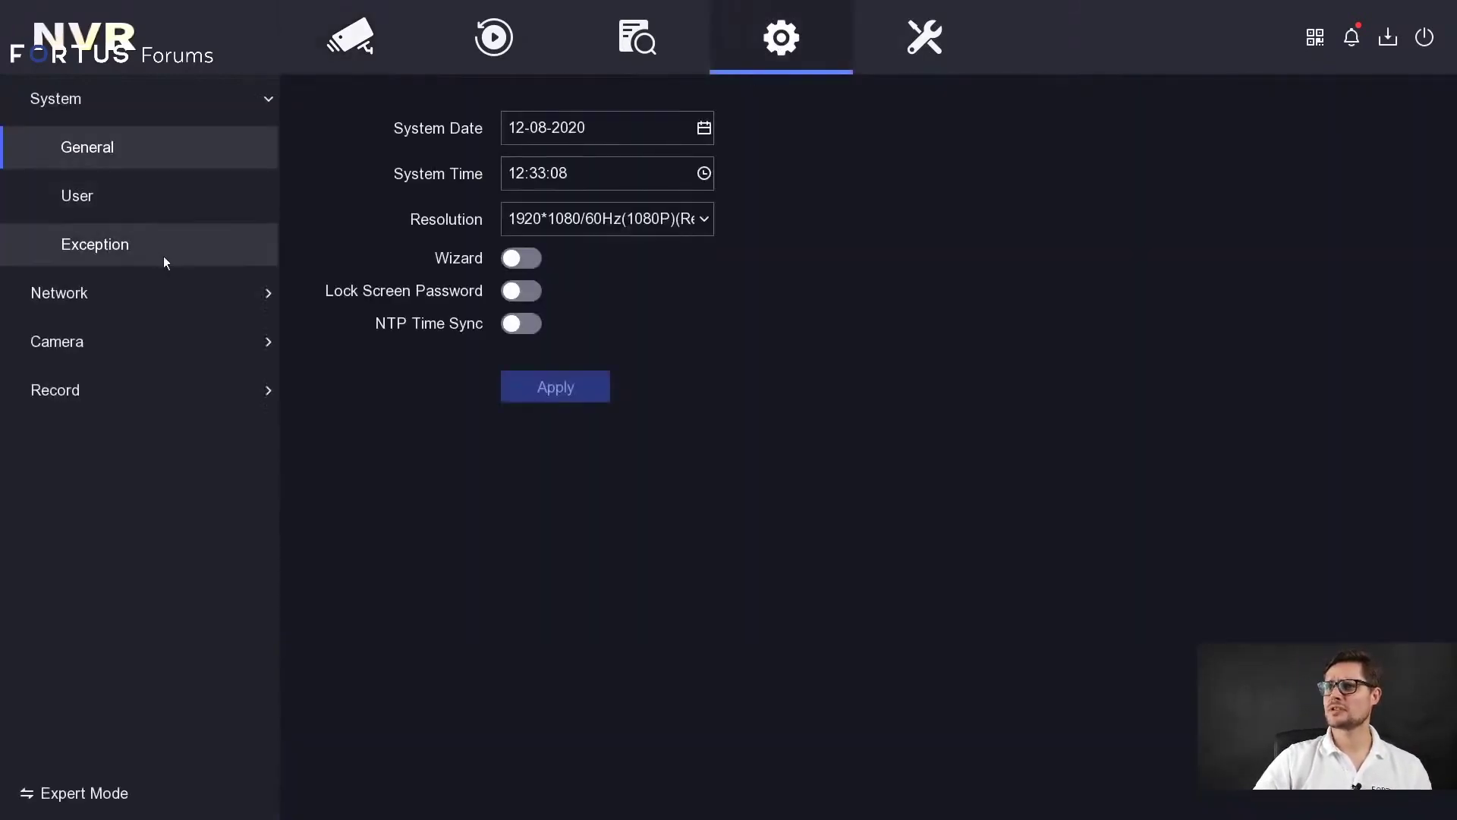
pyautogui.click(202, 294)
pyautogui.click(143, 259)
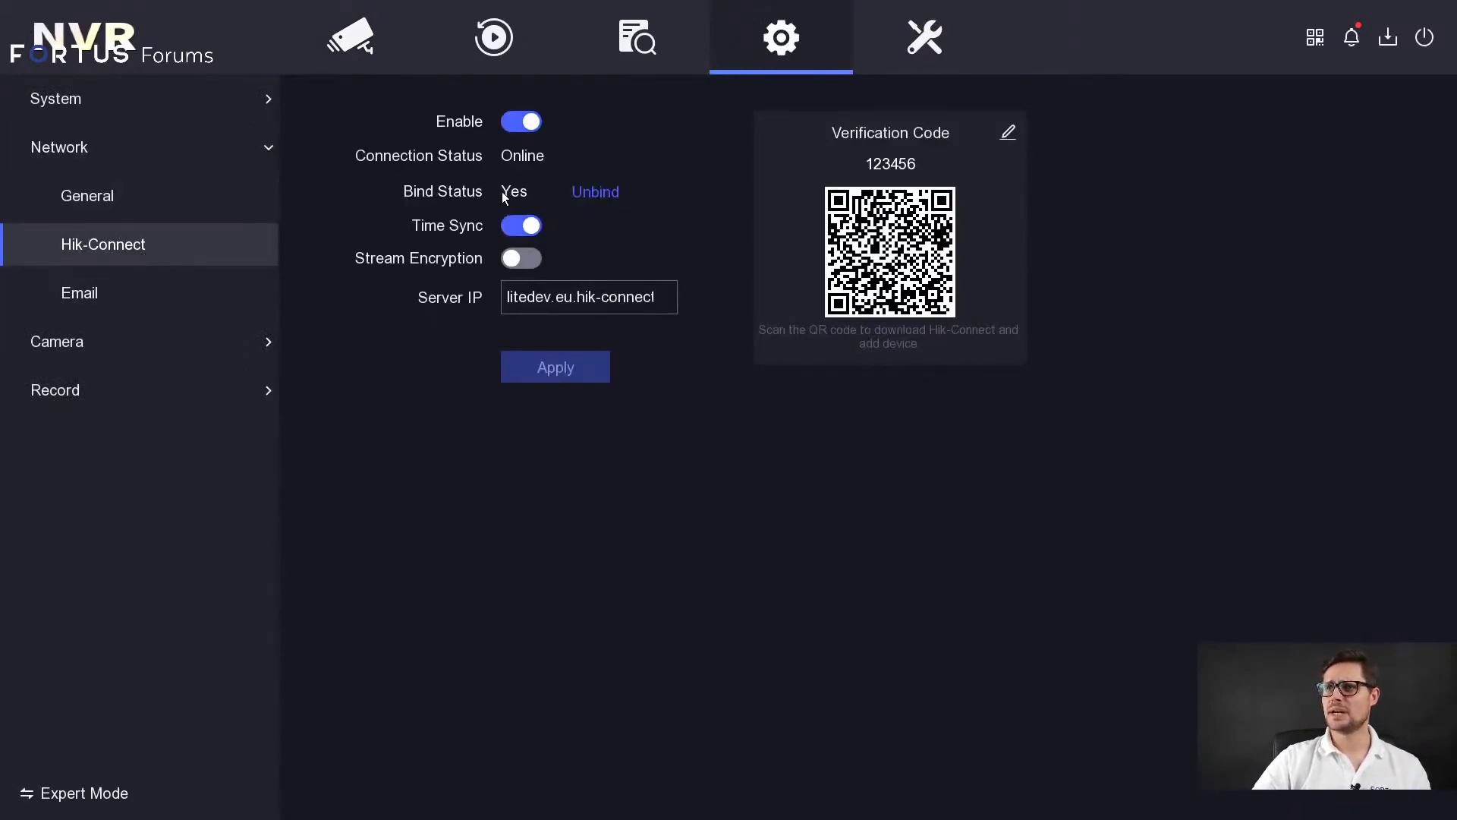
# Unbind the device from its Hik-Connect account by confirming with the admin password, then disable Hik-Connect
pyautogui.click(596, 192)
pyautogui.click(784, 367)
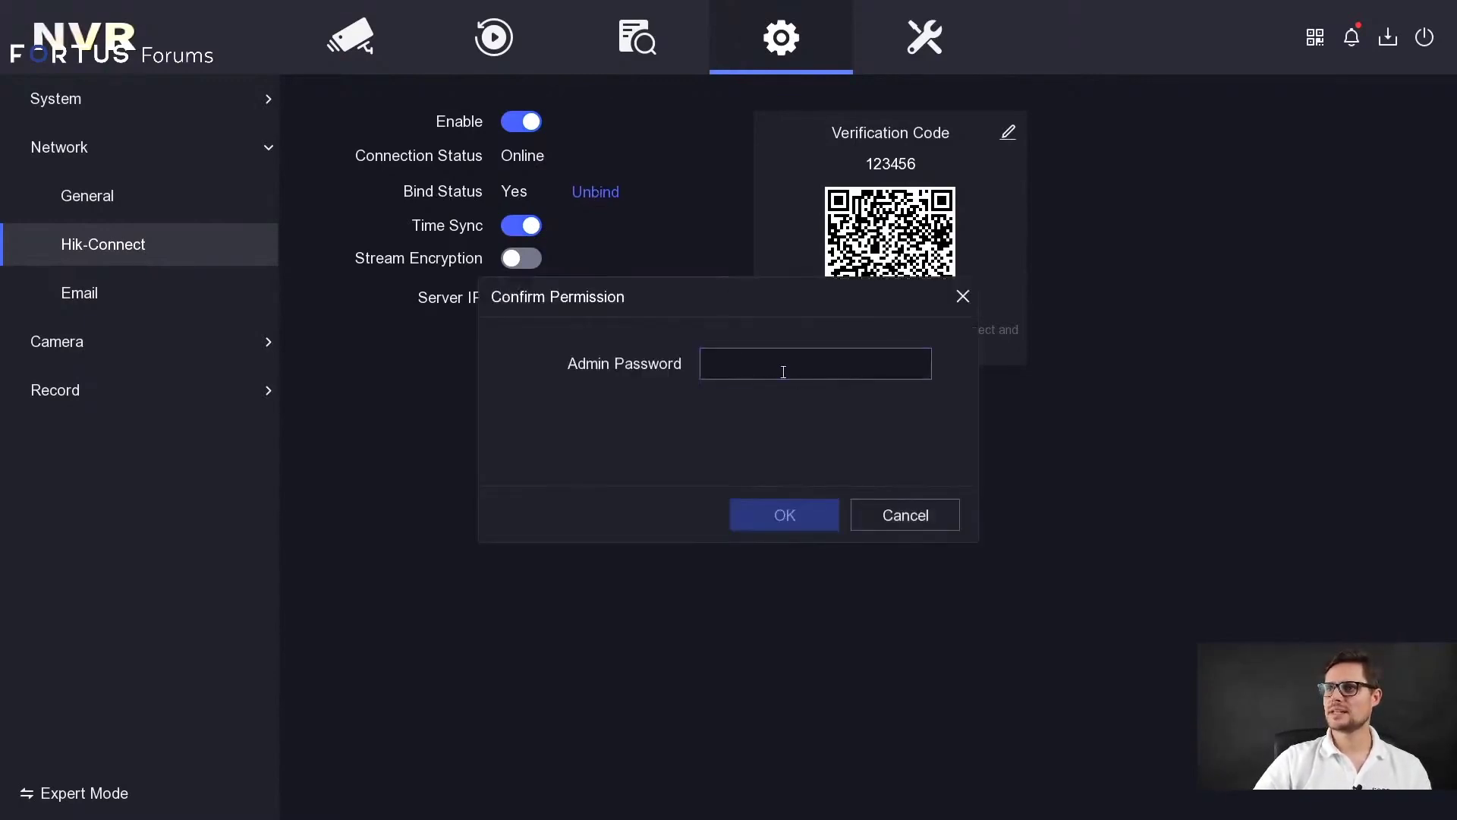
pyautogui.click(722, 449)
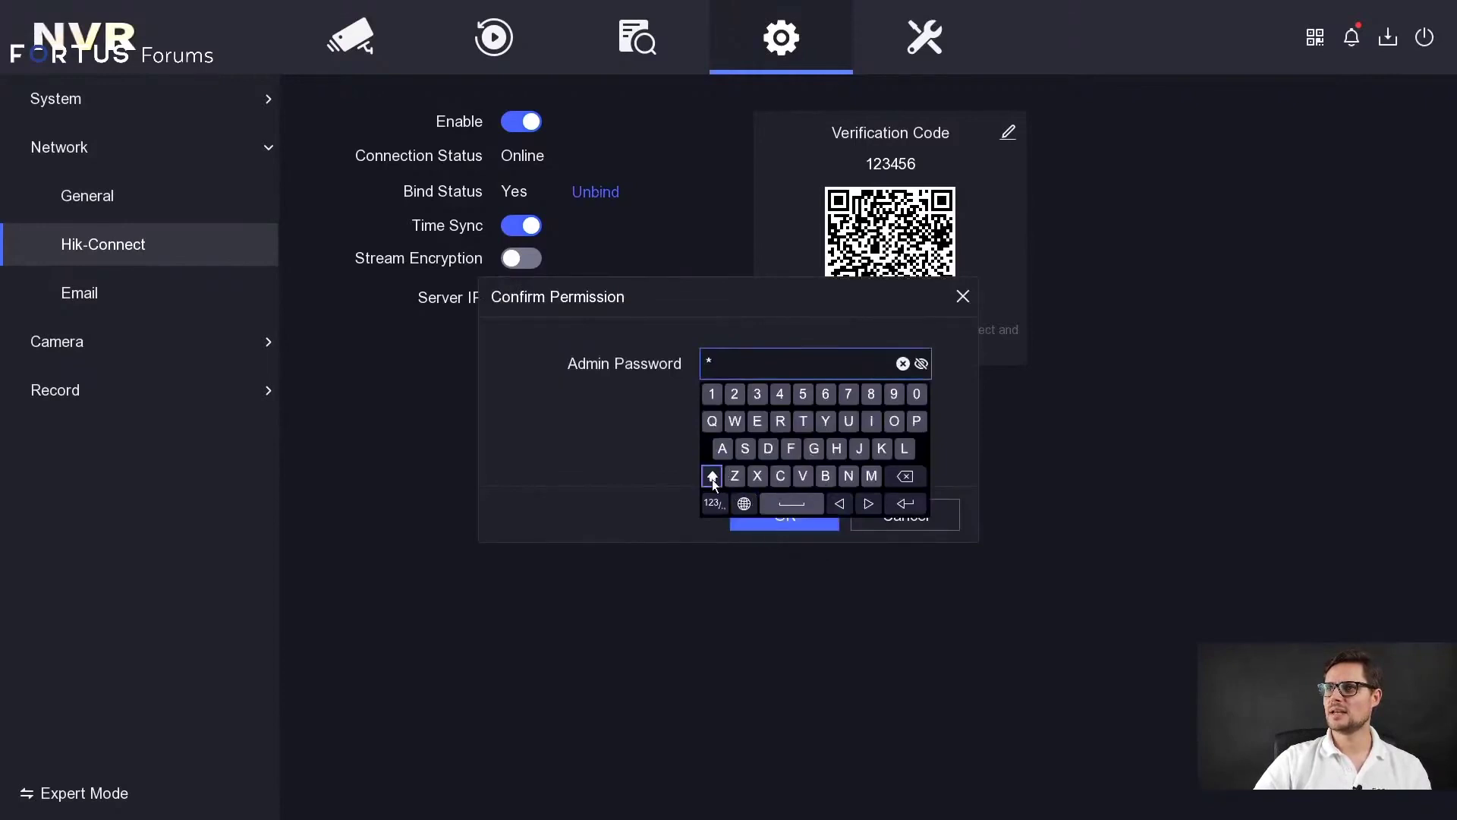
pyautogui.click(824, 477)
pyautogui.click(782, 477)
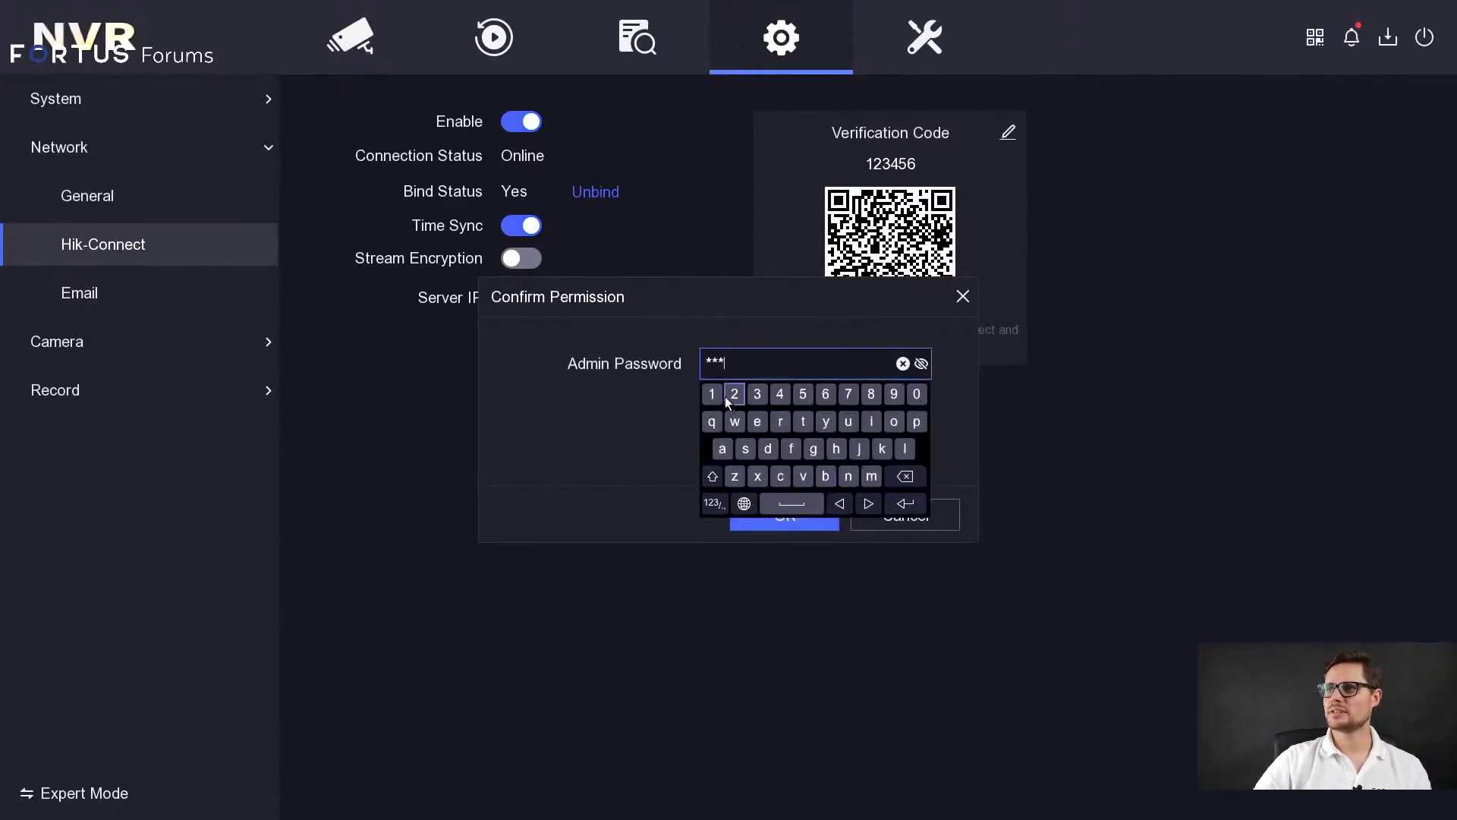
pyautogui.click(713, 476)
pyautogui.click(853, 446)
pyautogui.click(881, 449)
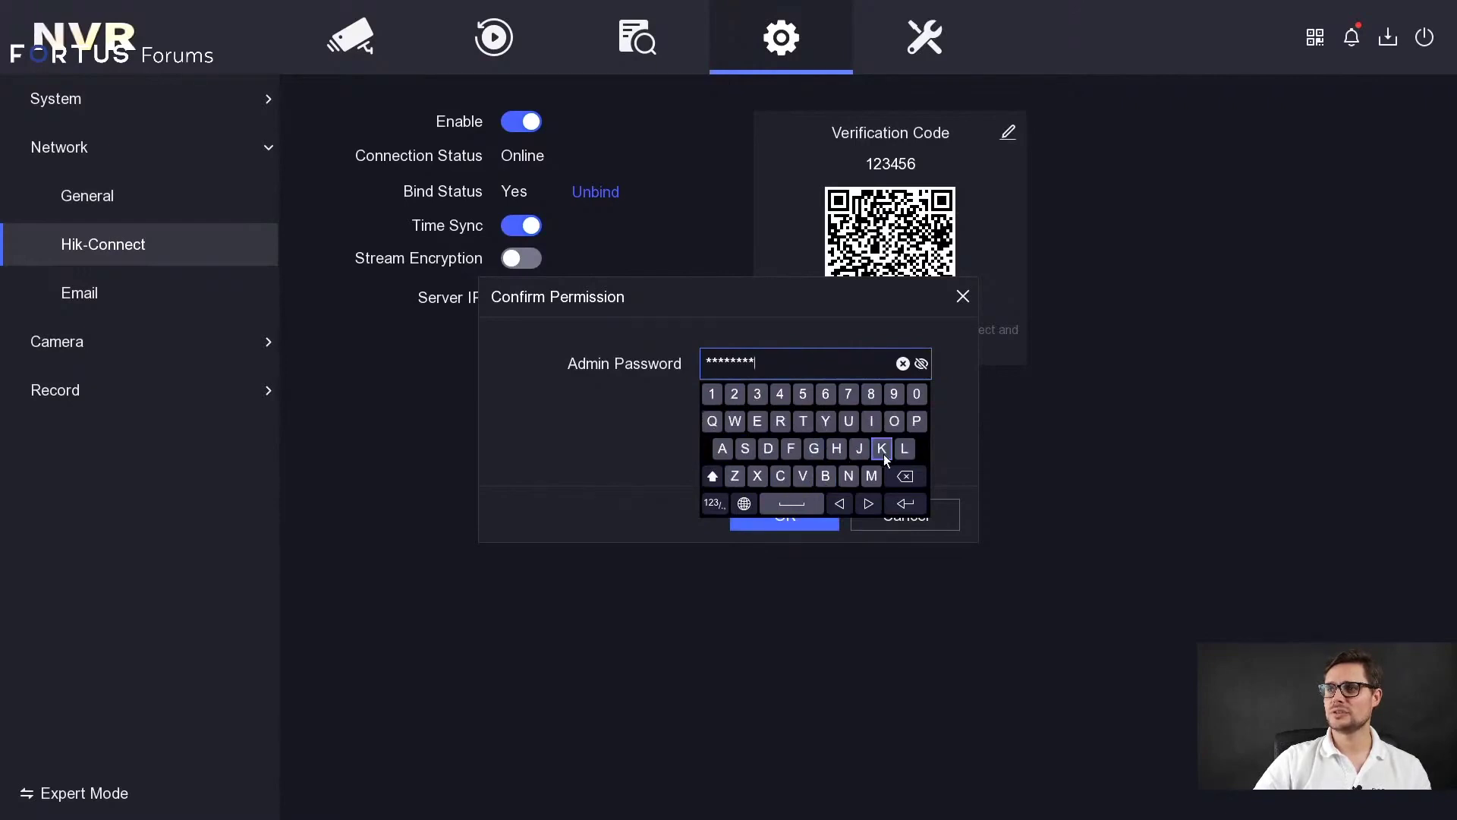
pyautogui.click(902, 504)
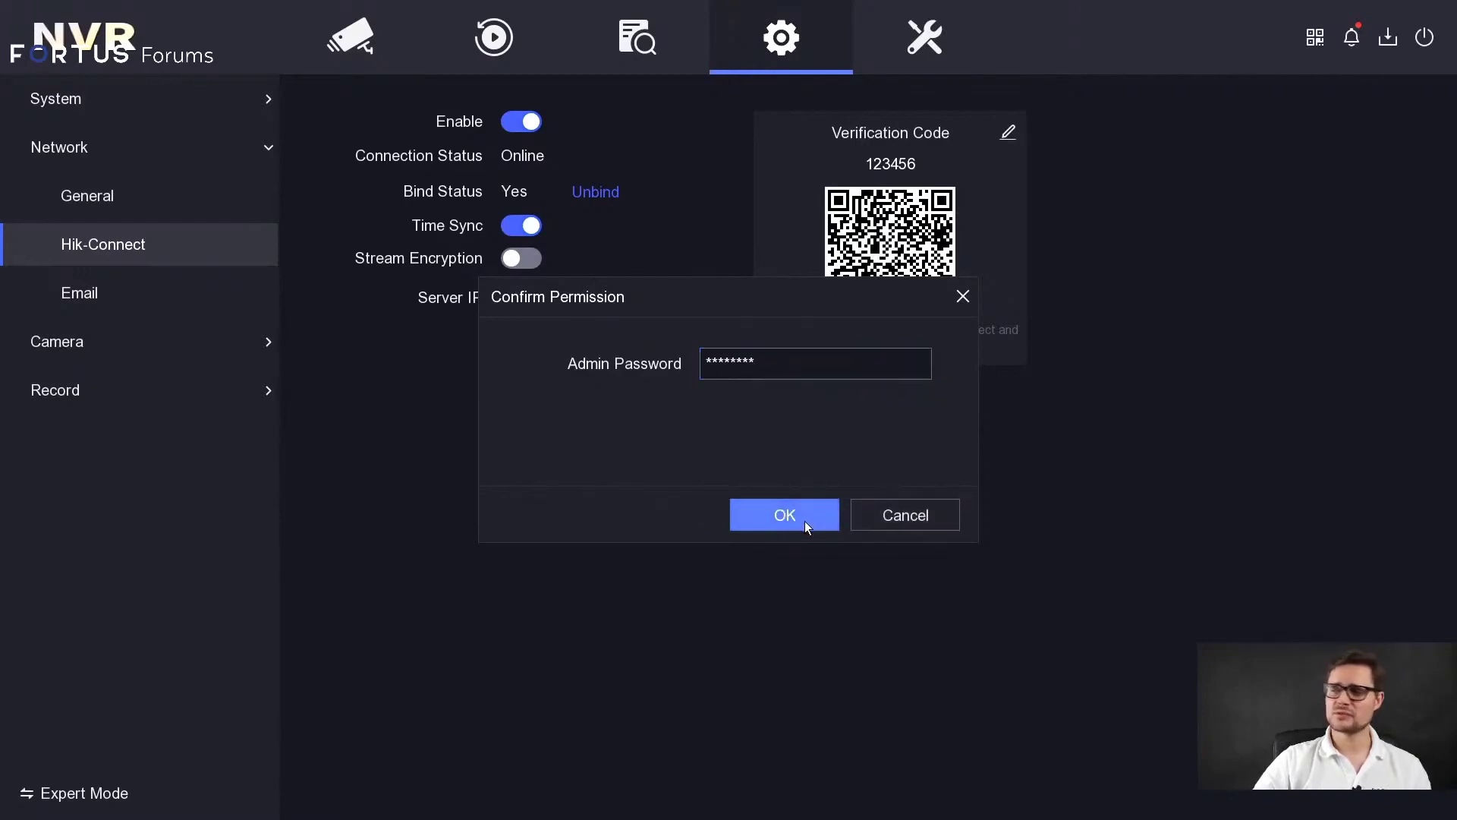
pyautogui.click(805, 521)
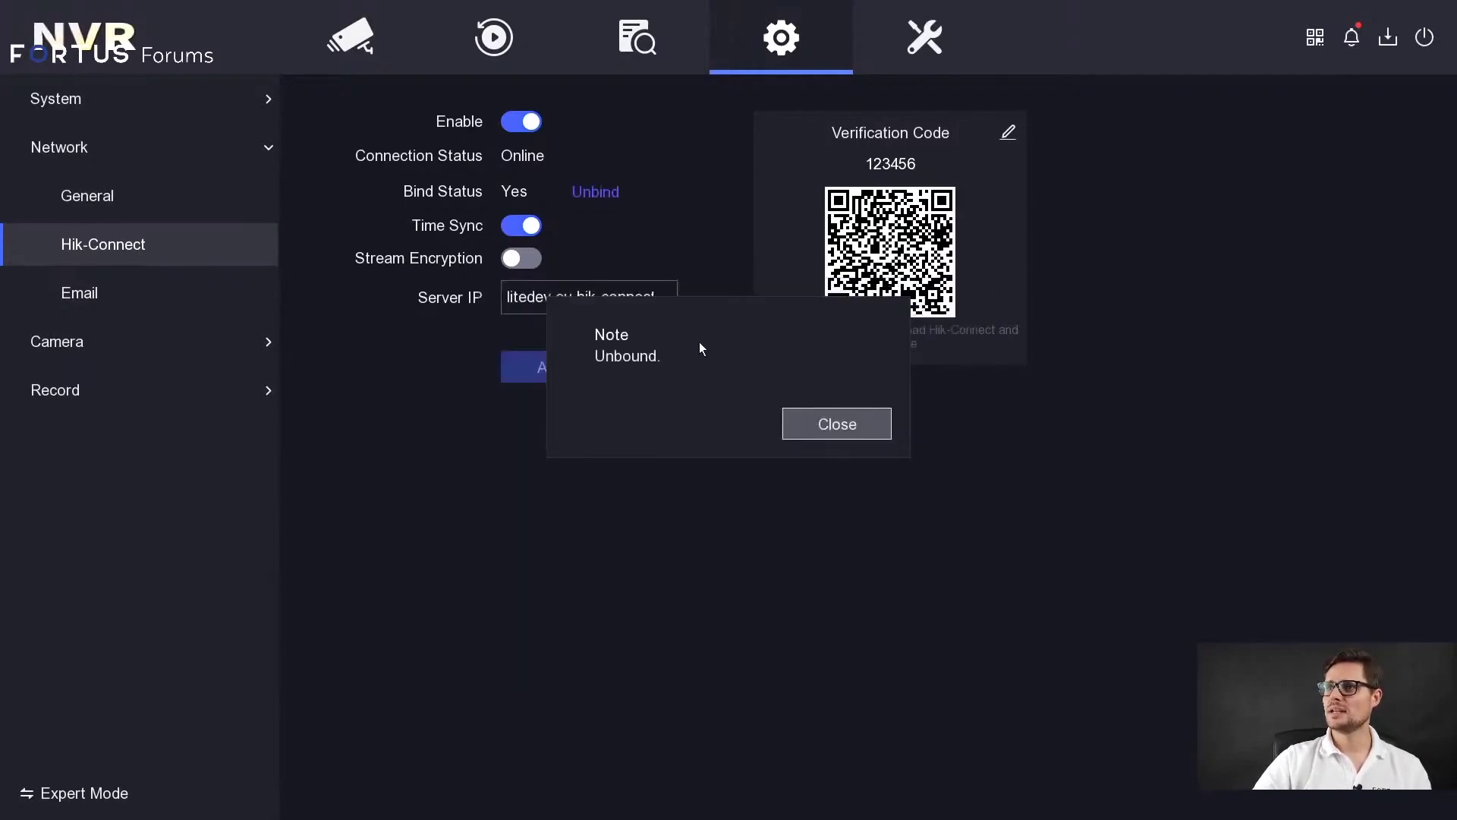
pyautogui.click(858, 426)
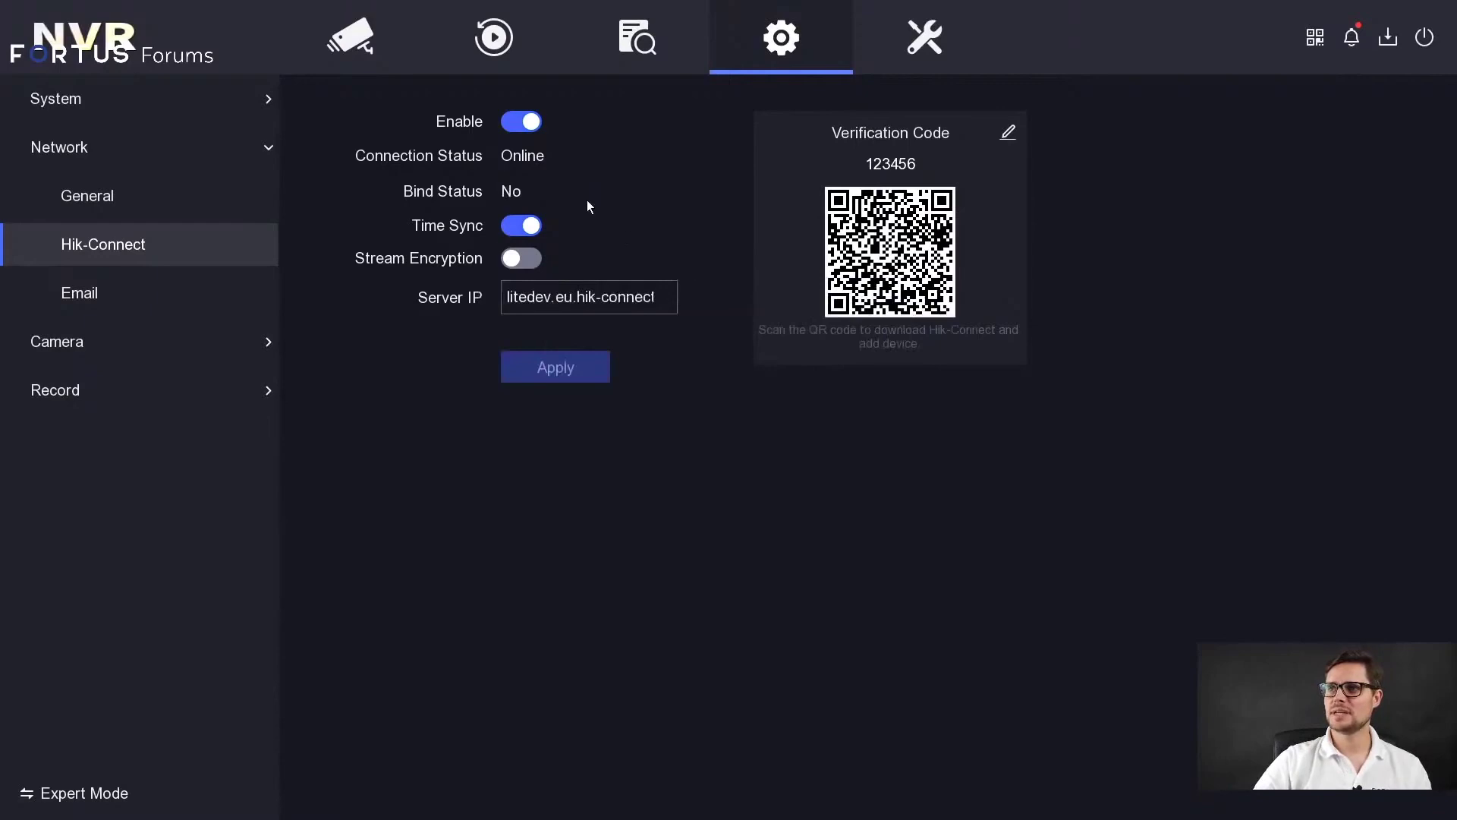
pyautogui.click(526, 122)
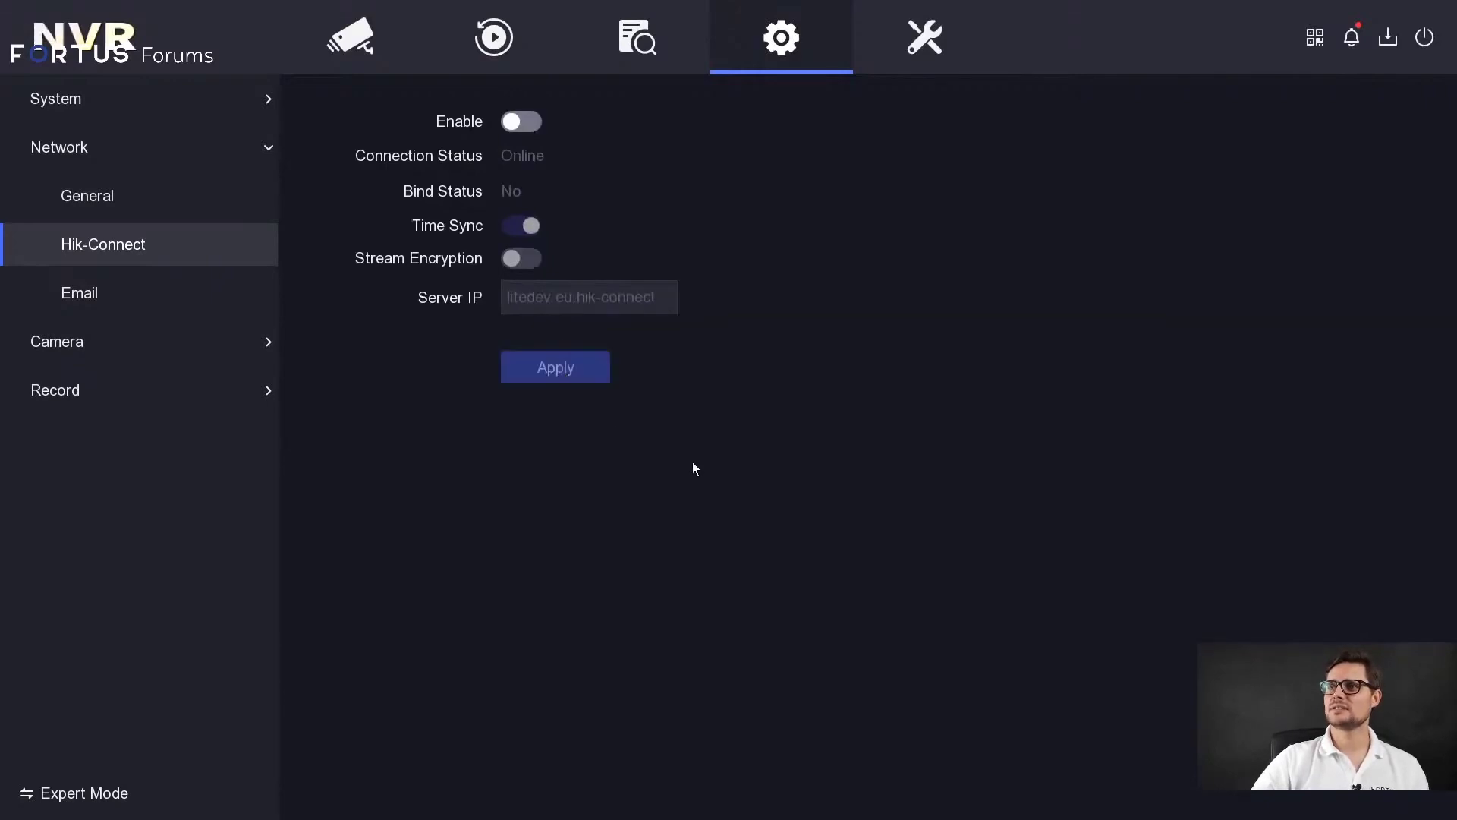
# Return to live view, review the shortcut options available for the ANPR camera window and dismiss them
pyautogui.click(332, 59)
pyautogui.rightClick(678, 351)
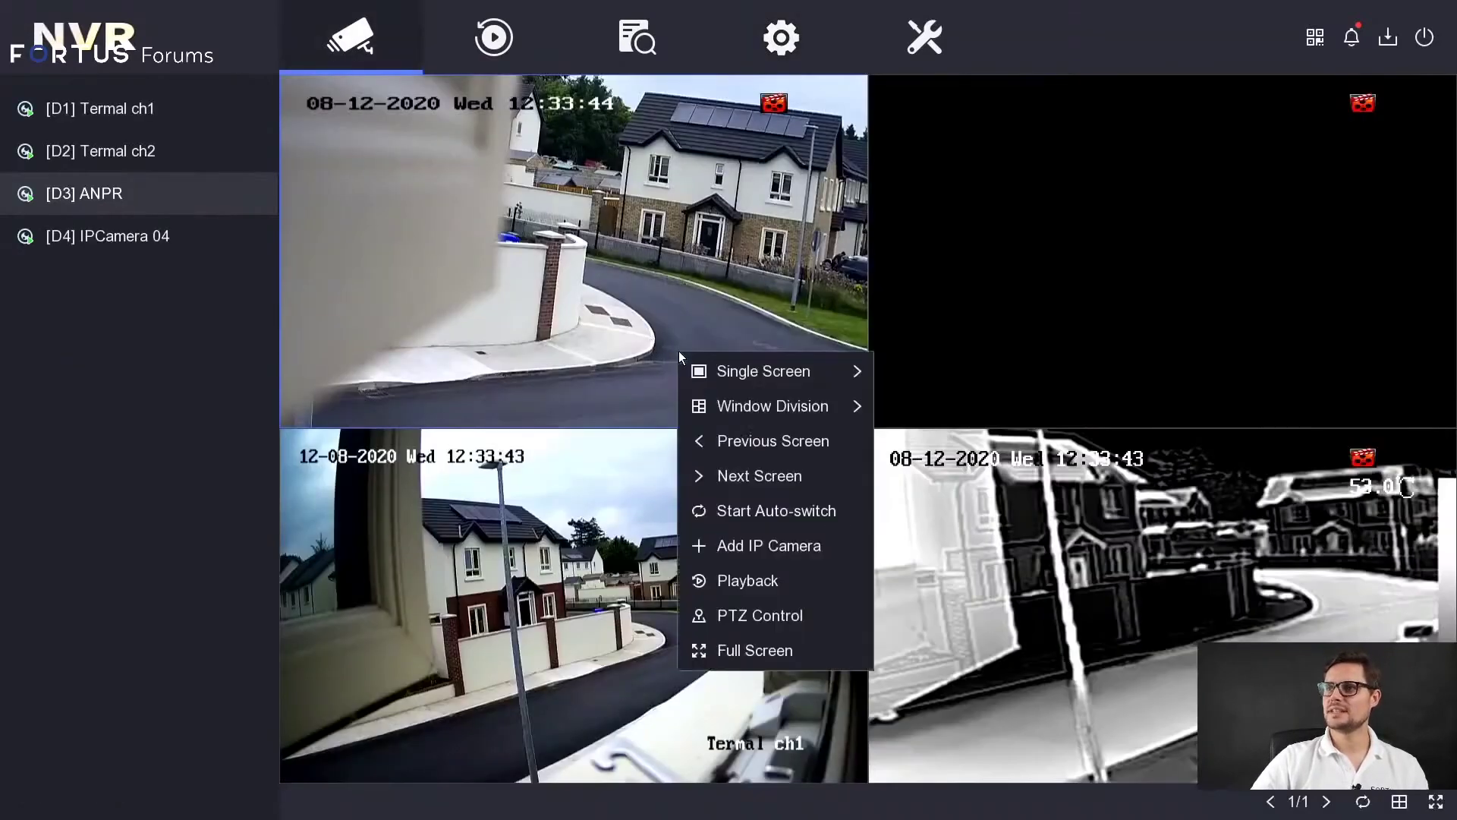
pyautogui.click(607, 316)
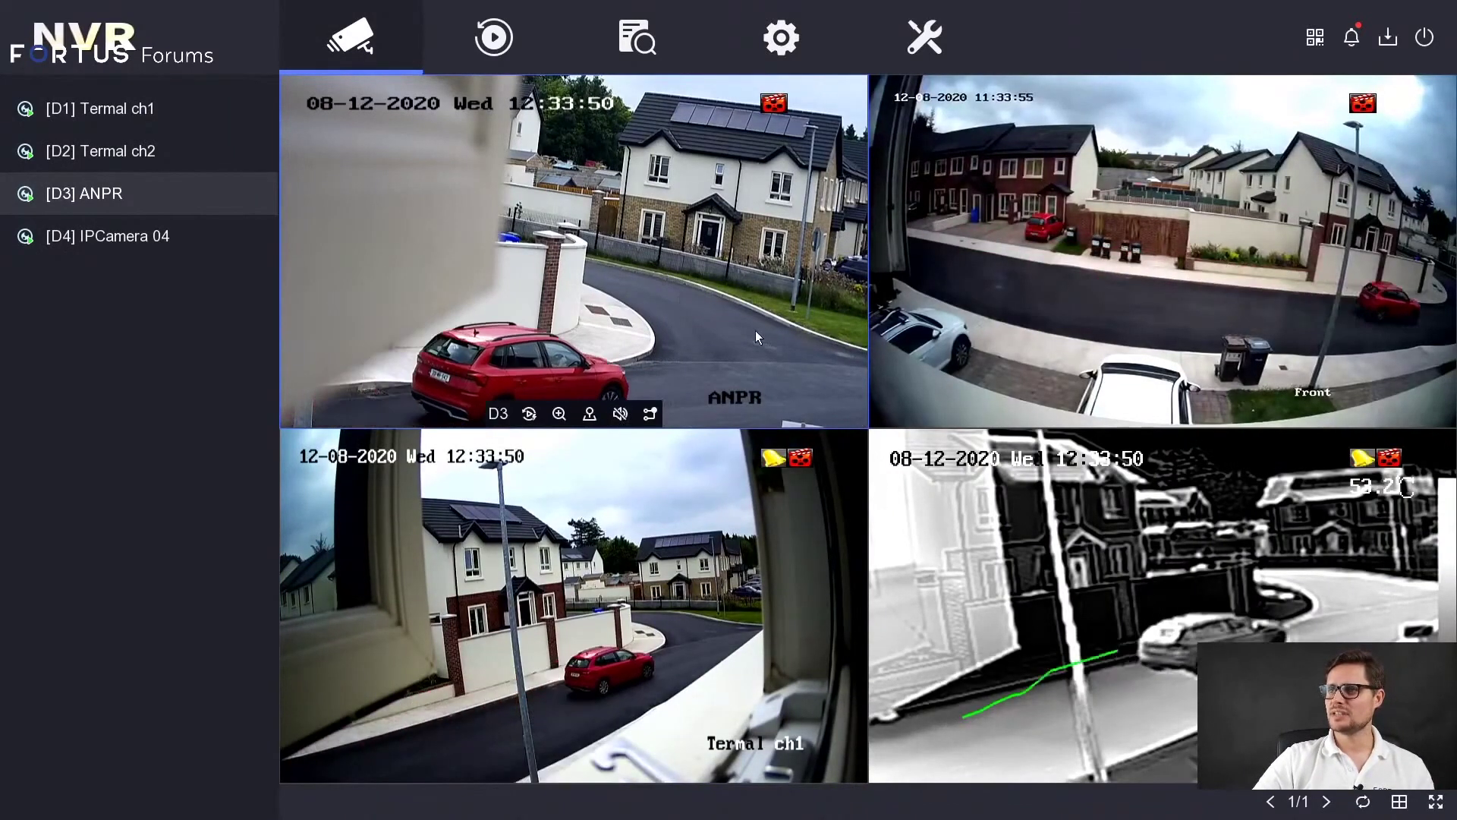
# Look through the playback, search, configuration and maintenance sections once more, then return to live view
pyautogui.click(493, 49)
pyautogui.click(634, 59)
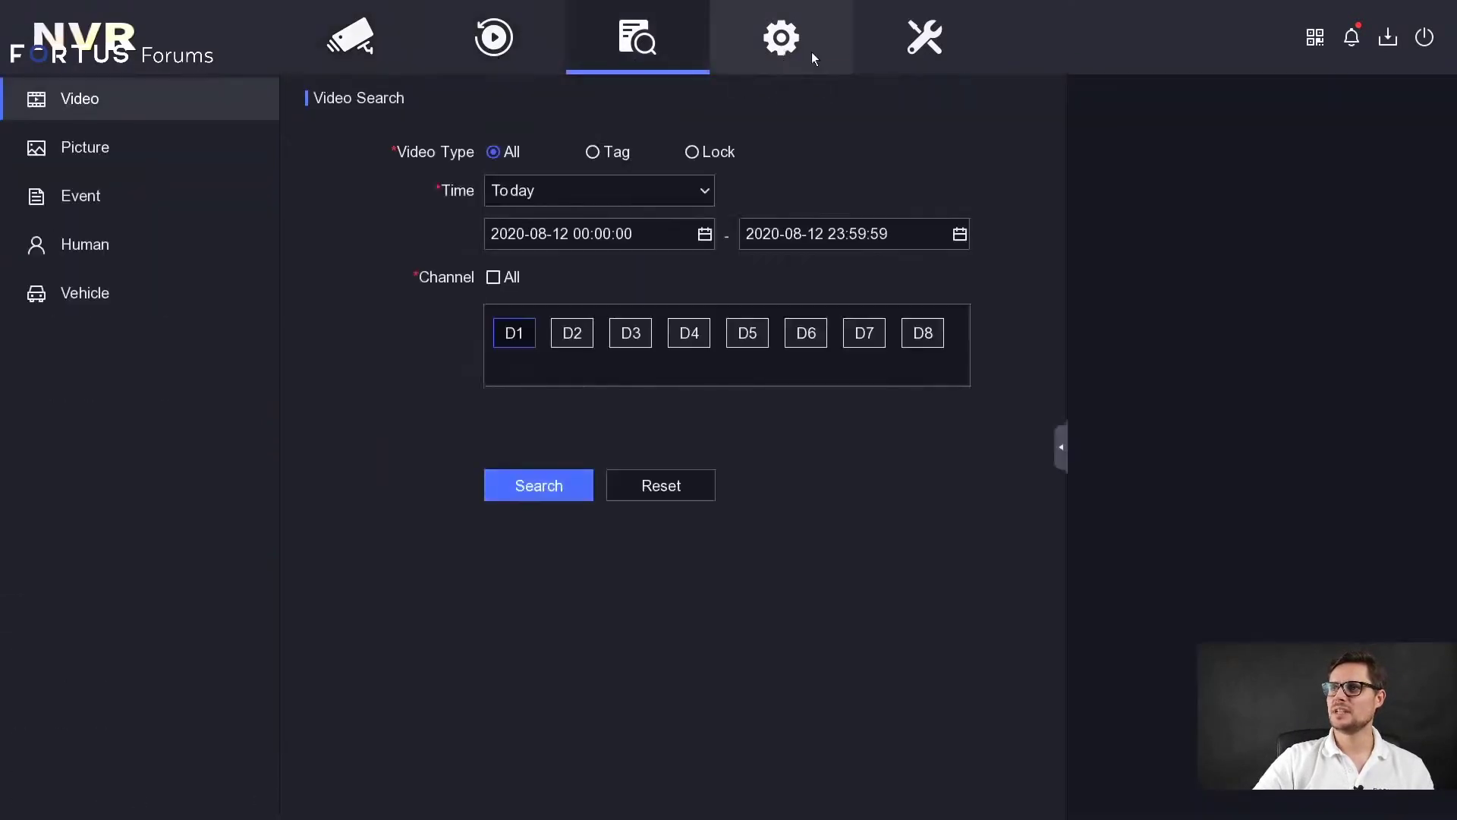
pyautogui.click(812, 52)
pyautogui.click(918, 51)
pyautogui.click(350, 41)
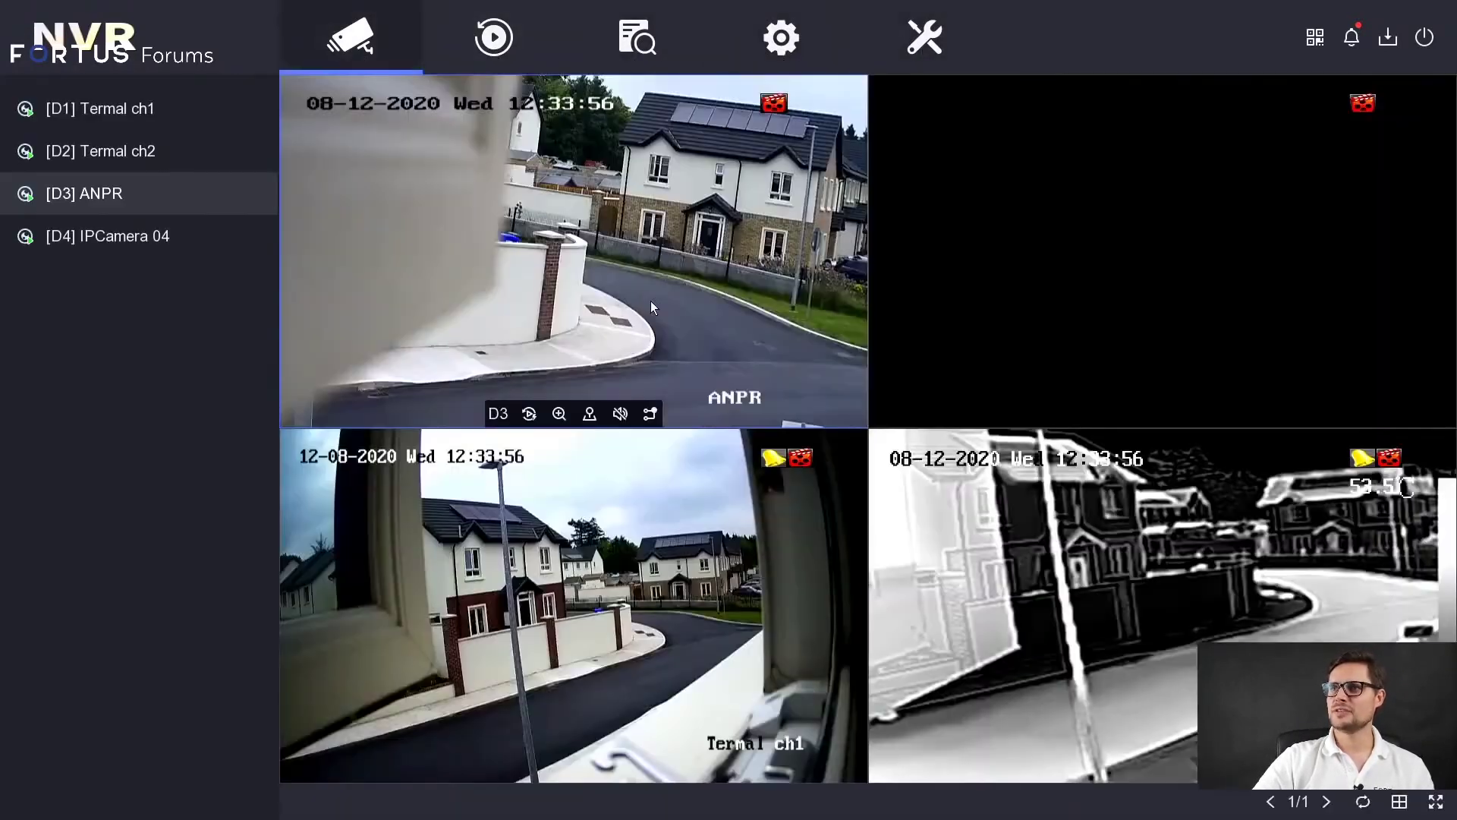
# Switch the four-camera live view to full screen
pyautogui.moveTo(690, 481)
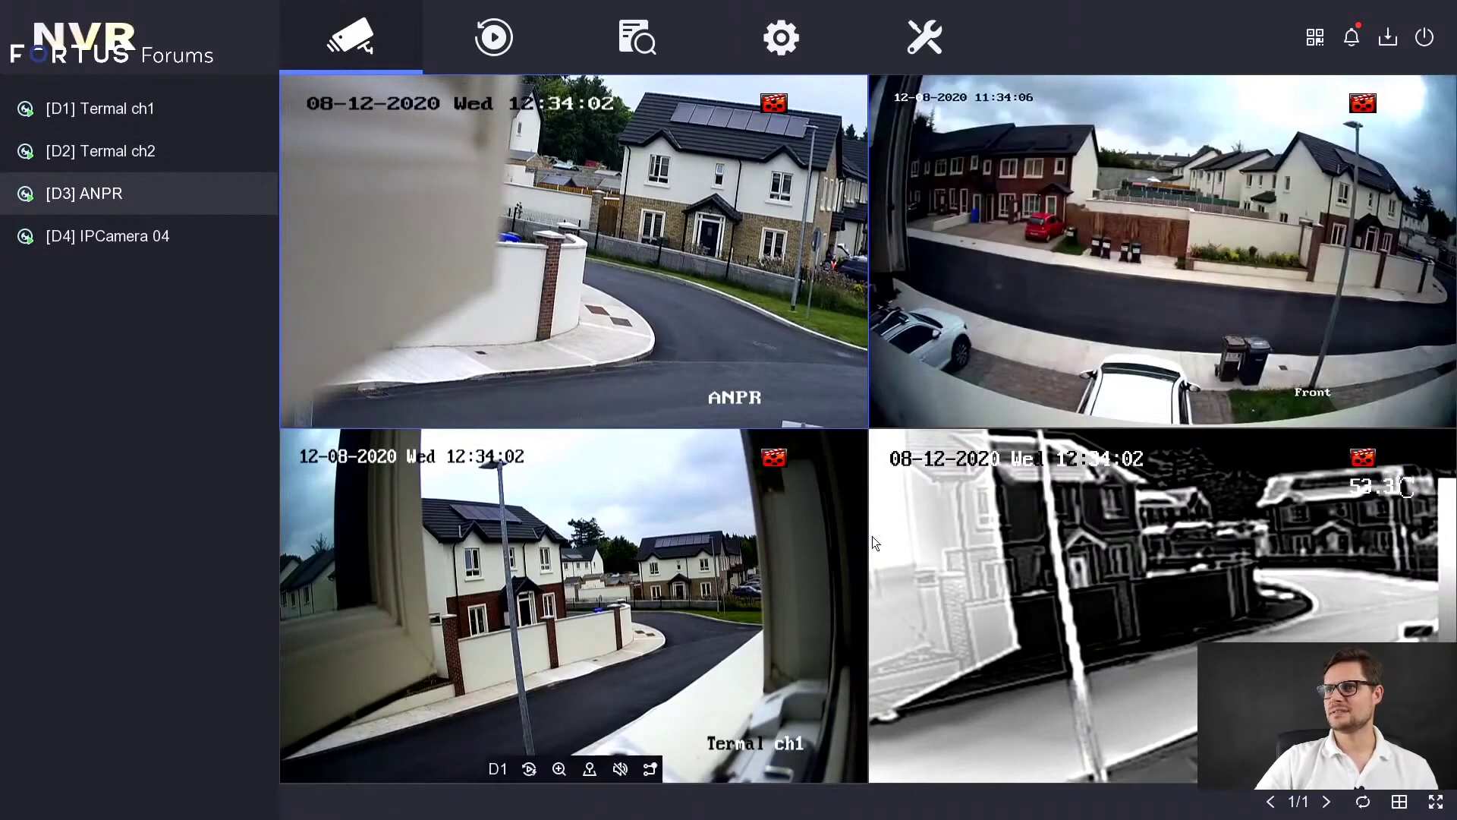
pyautogui.rightClick(604, 234)
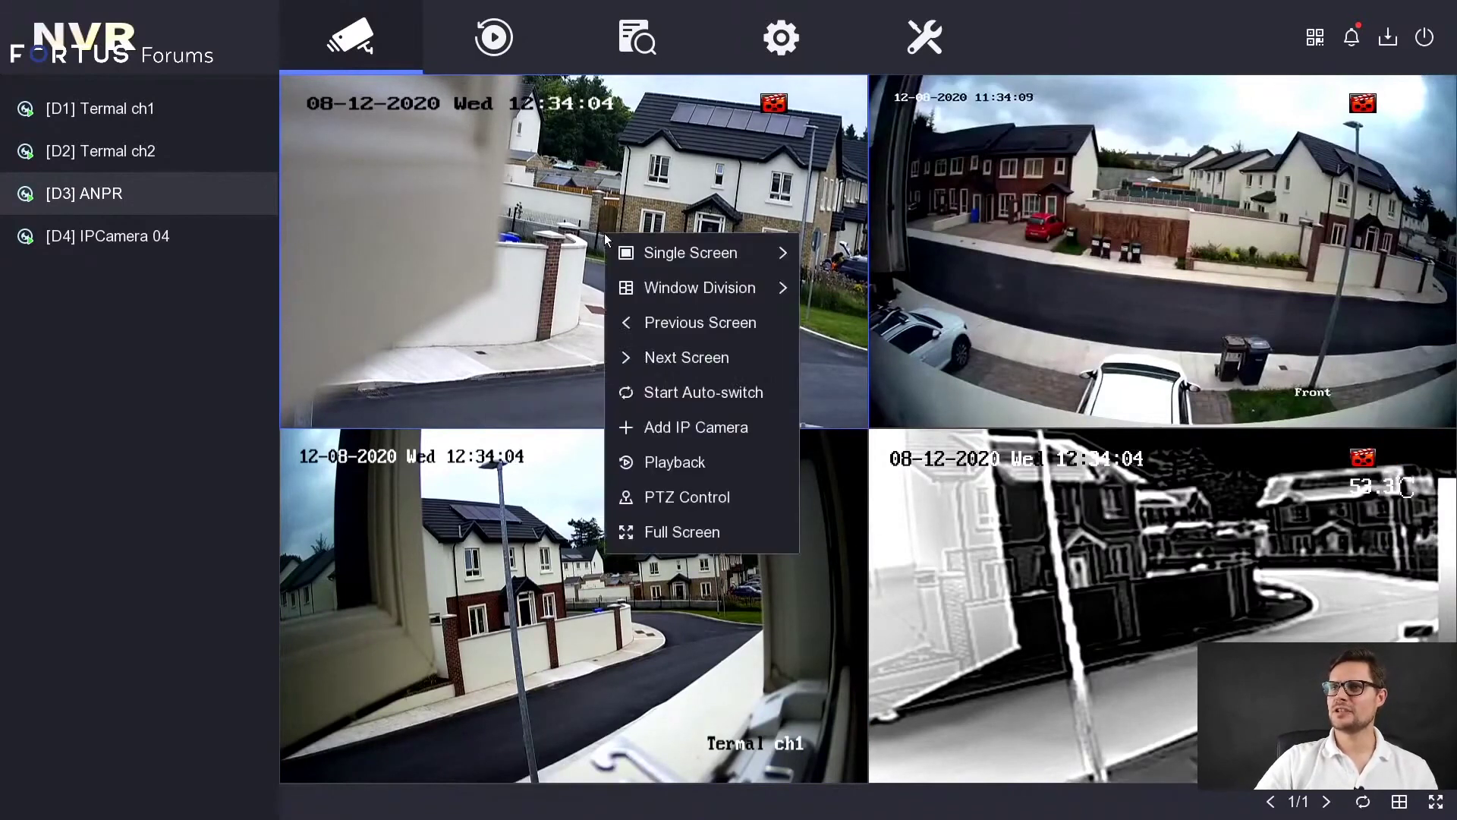
pyautogui.click(695, 534)
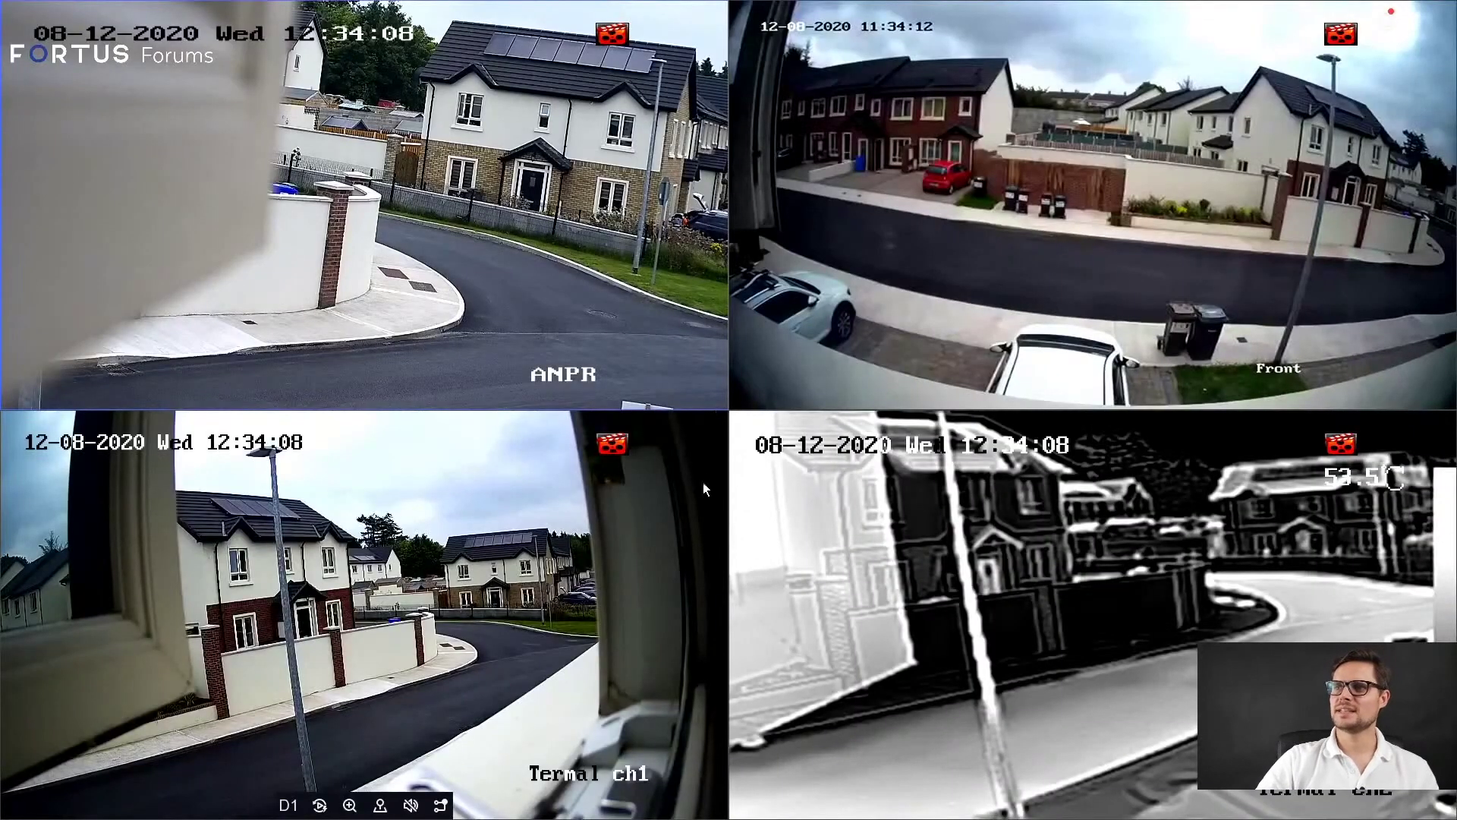
# Start instant playback in the ANPR camera's window and skip the recording ahead to about 12:30
pyautogui.moveTo(867, 567)
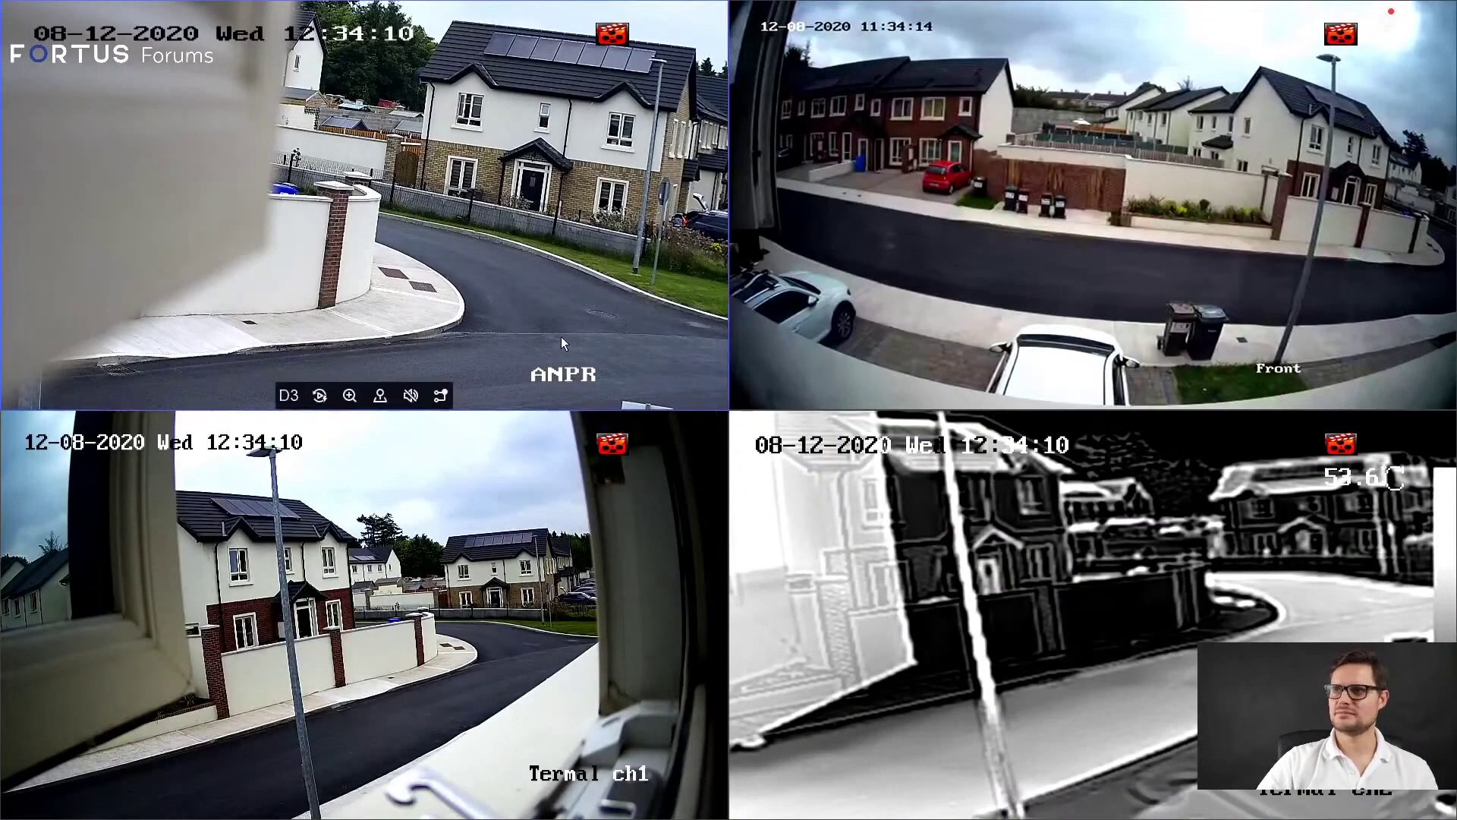
pyautogui.moveTo(930, 312)
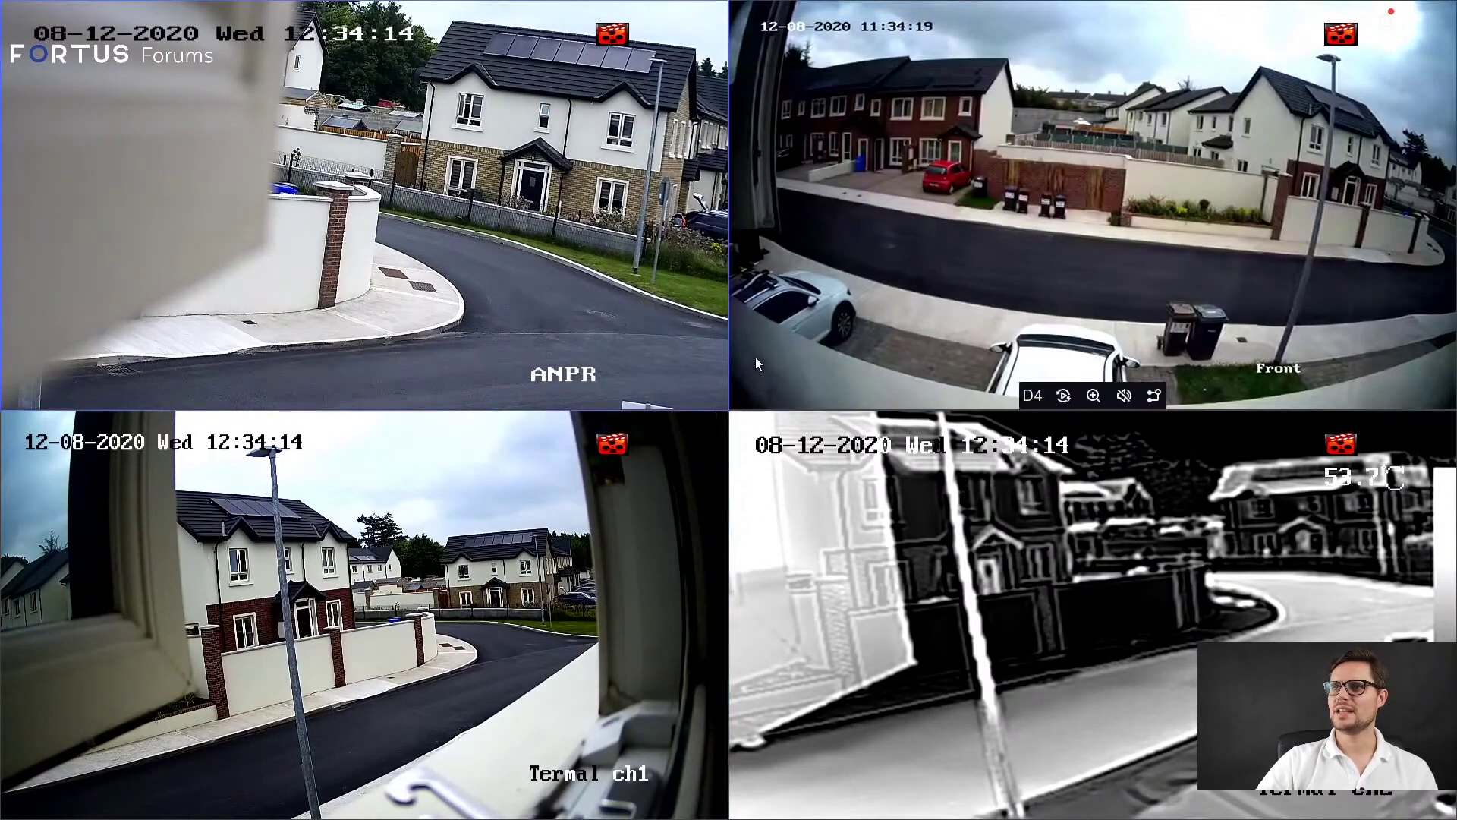
pyautogui.moveTo(586, 490)
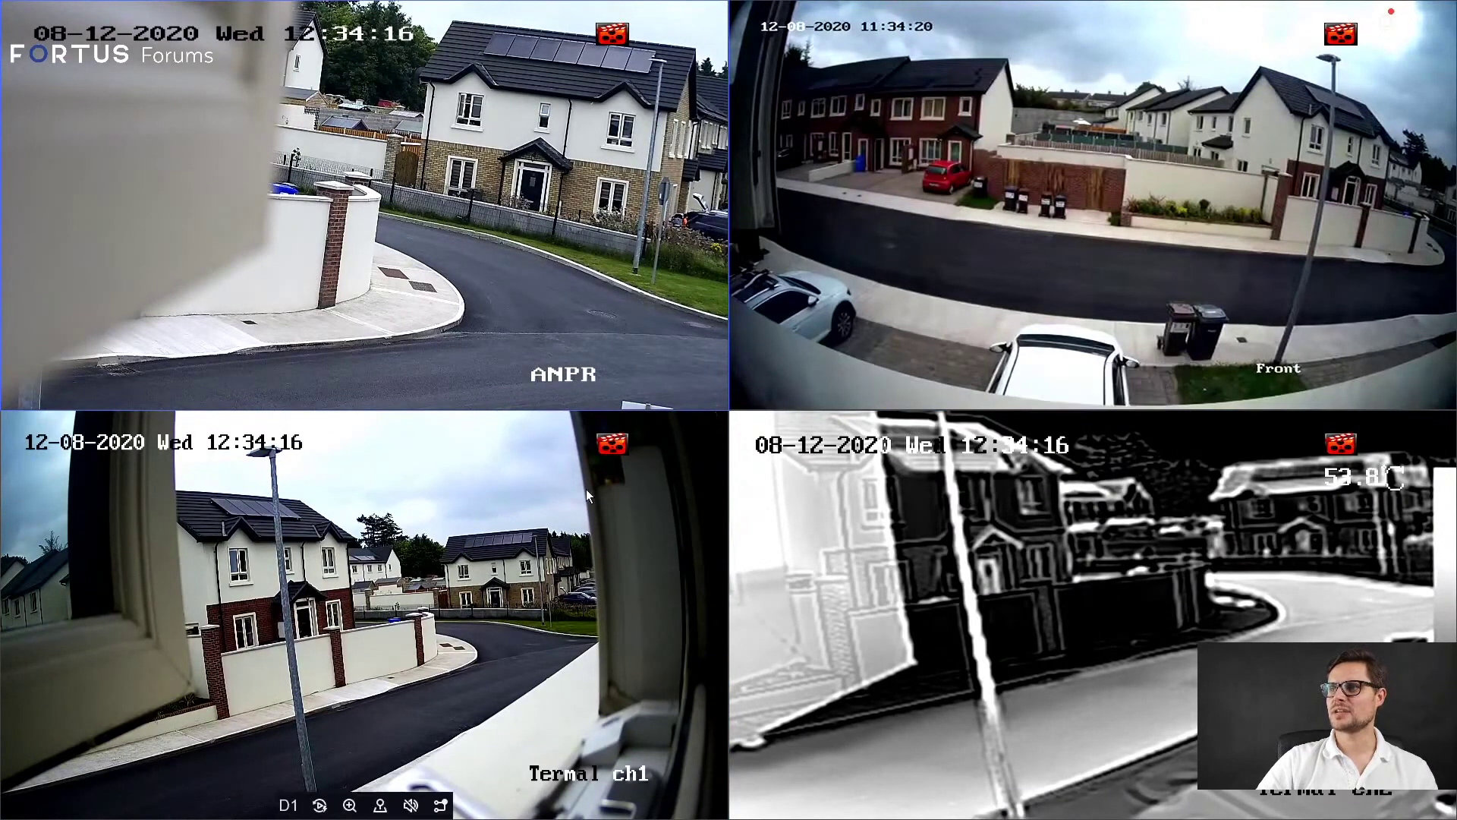
pyautogui.moveTo(341, 390)
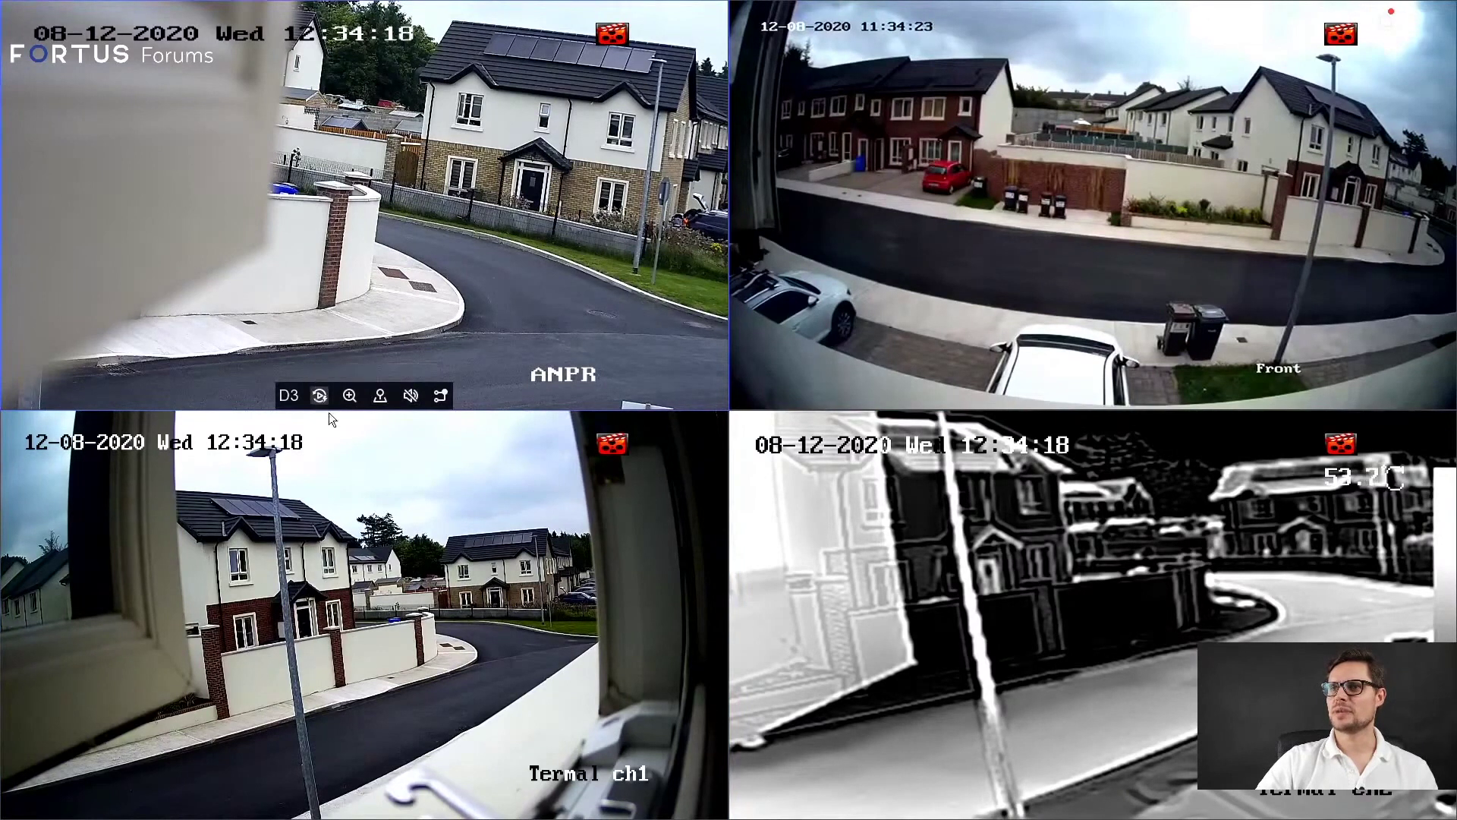
pyautogui.click(319, 396)
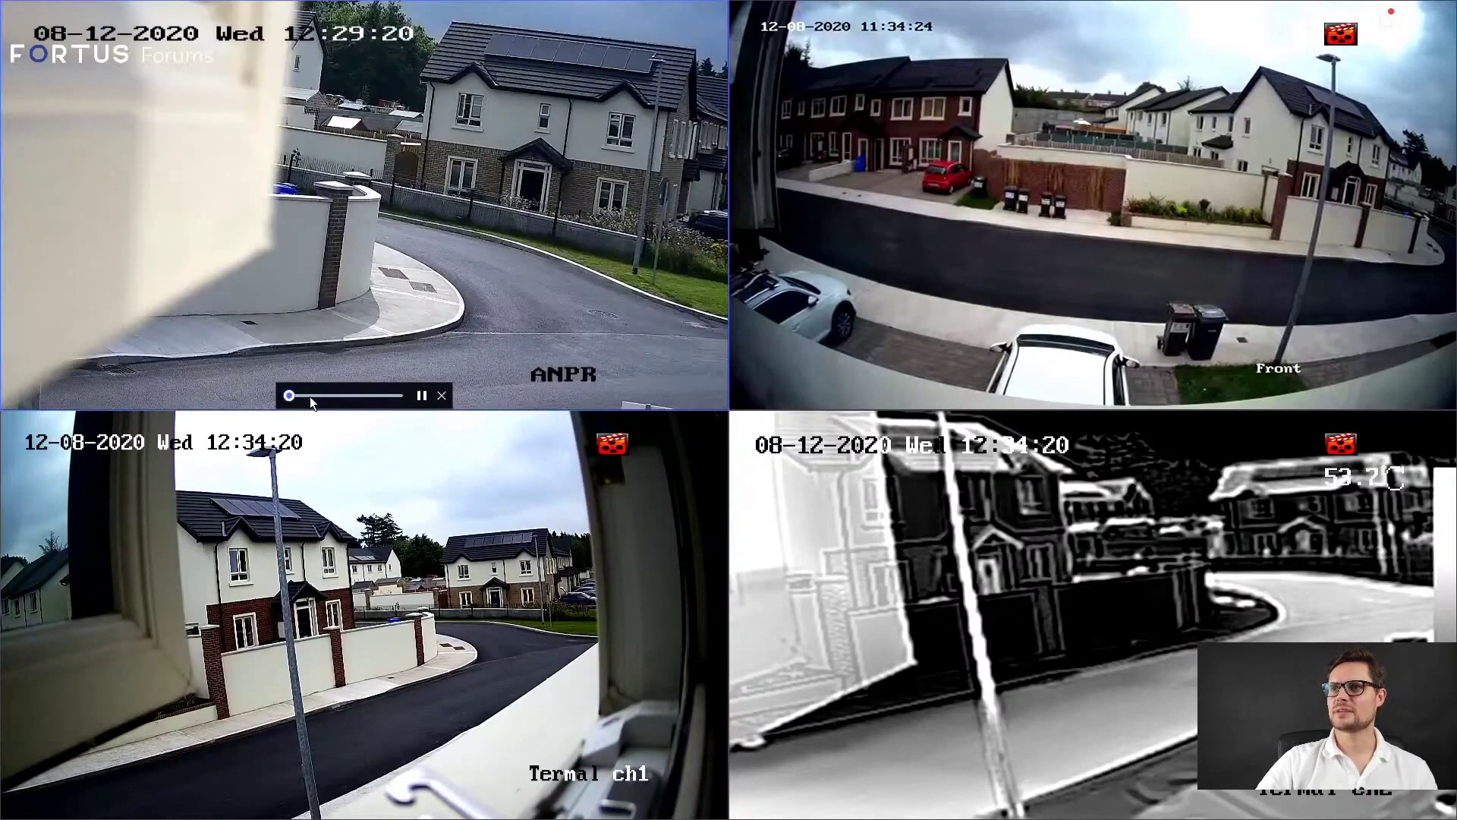
pyautogui.click(310, 395)
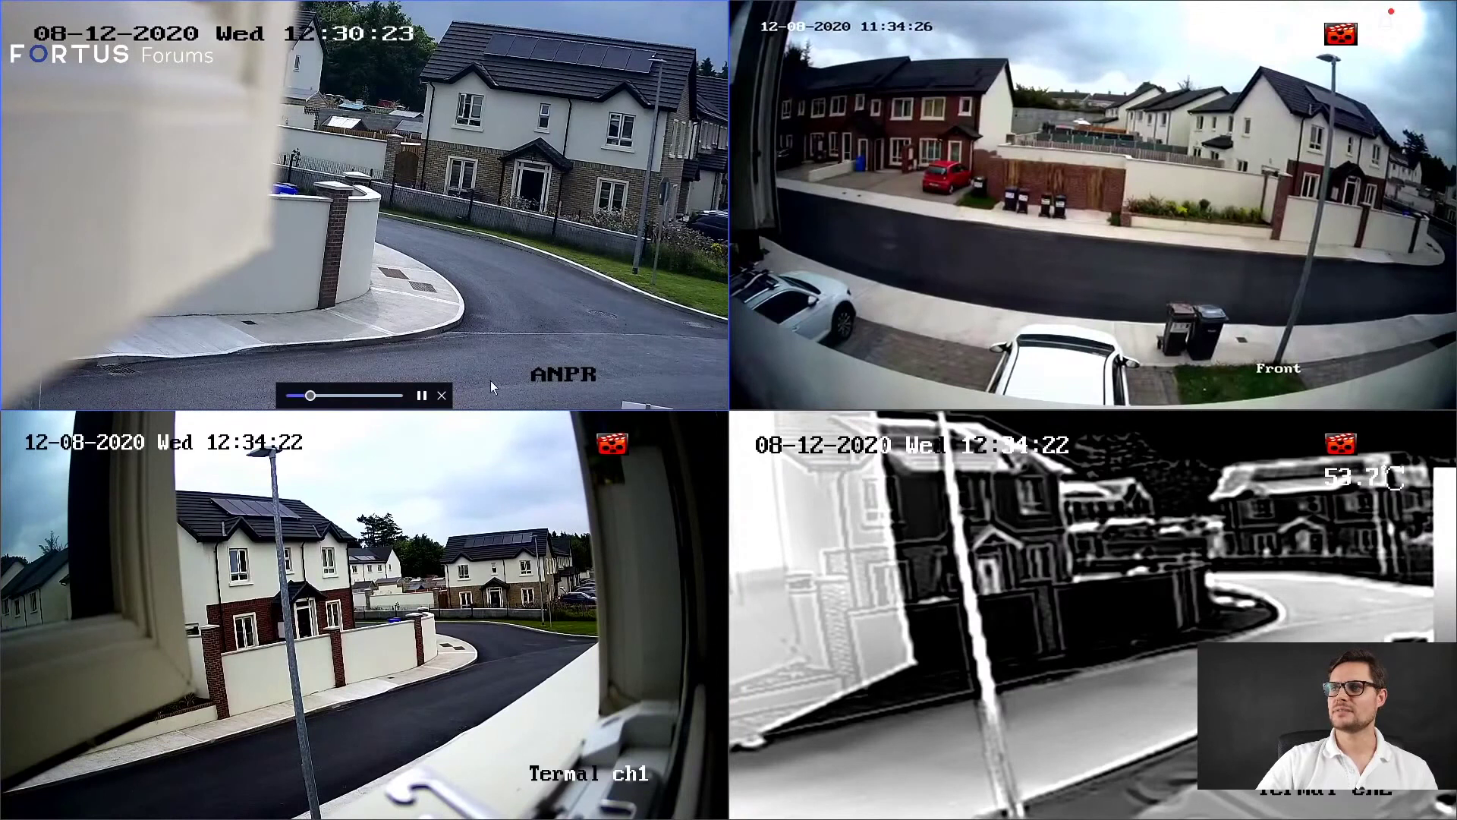